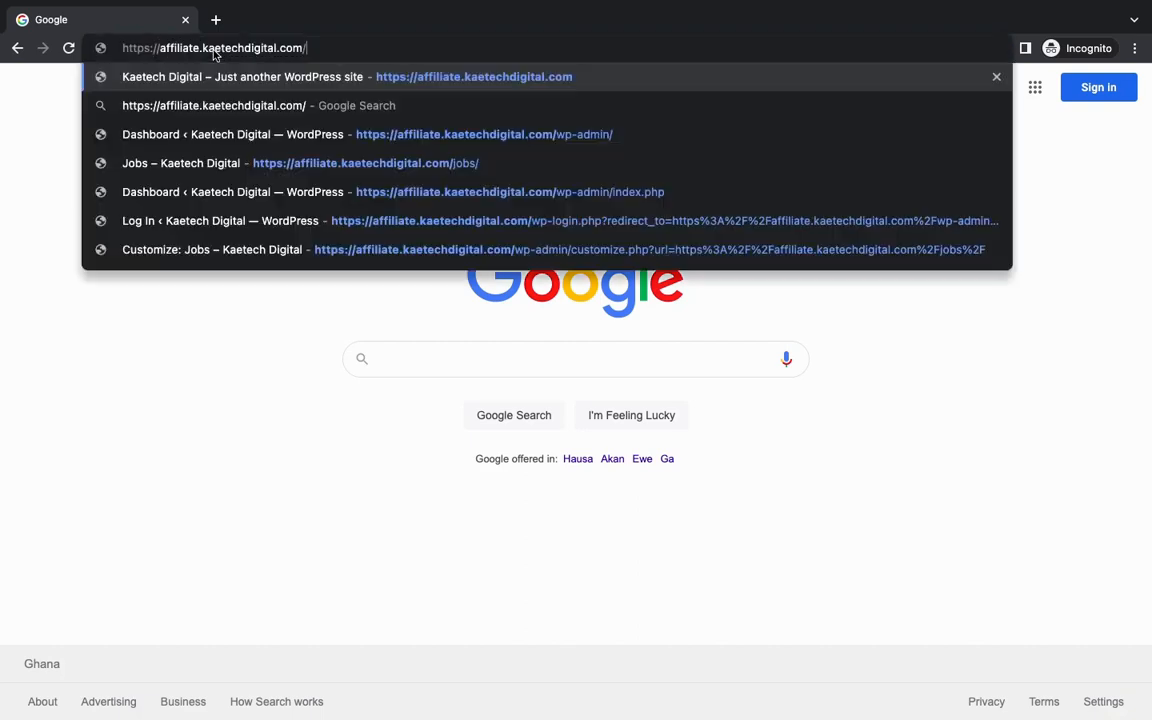
Step: Load affiliate.kaetechdigital.com and view its home page, dismissing the Office Manager hiring popup and the burger app popup
{"action": "key", "text": "Return"}
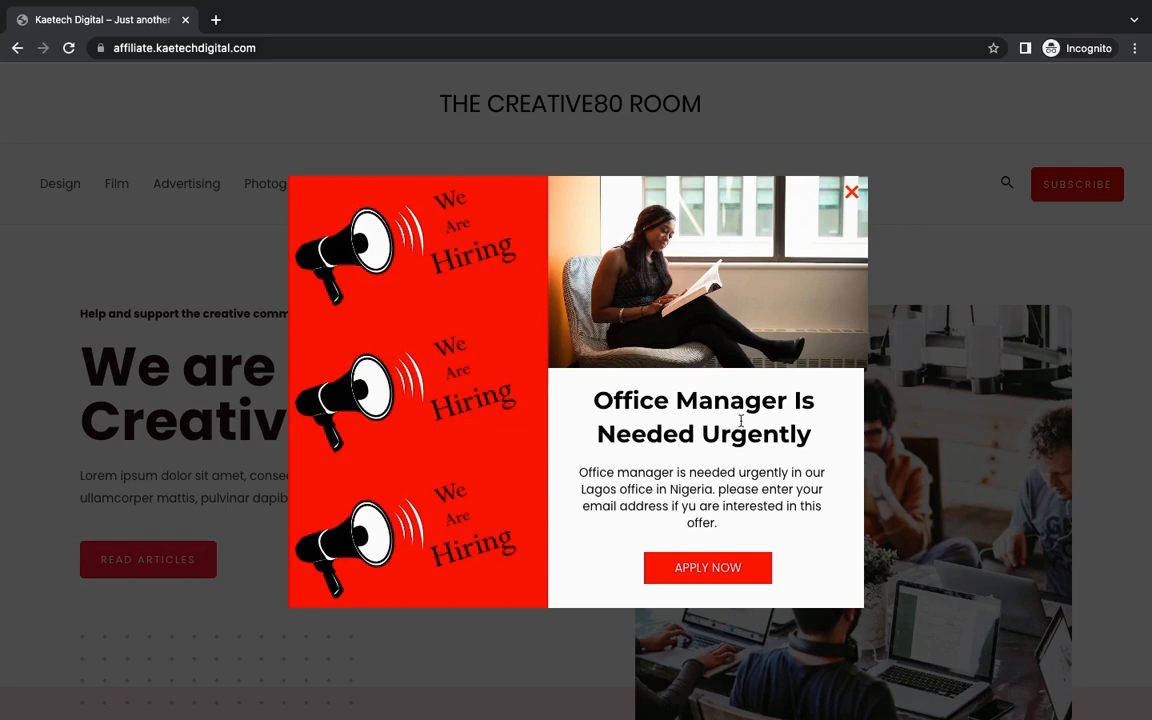
{"action": "left_click", "coordinate": [851, 193]}
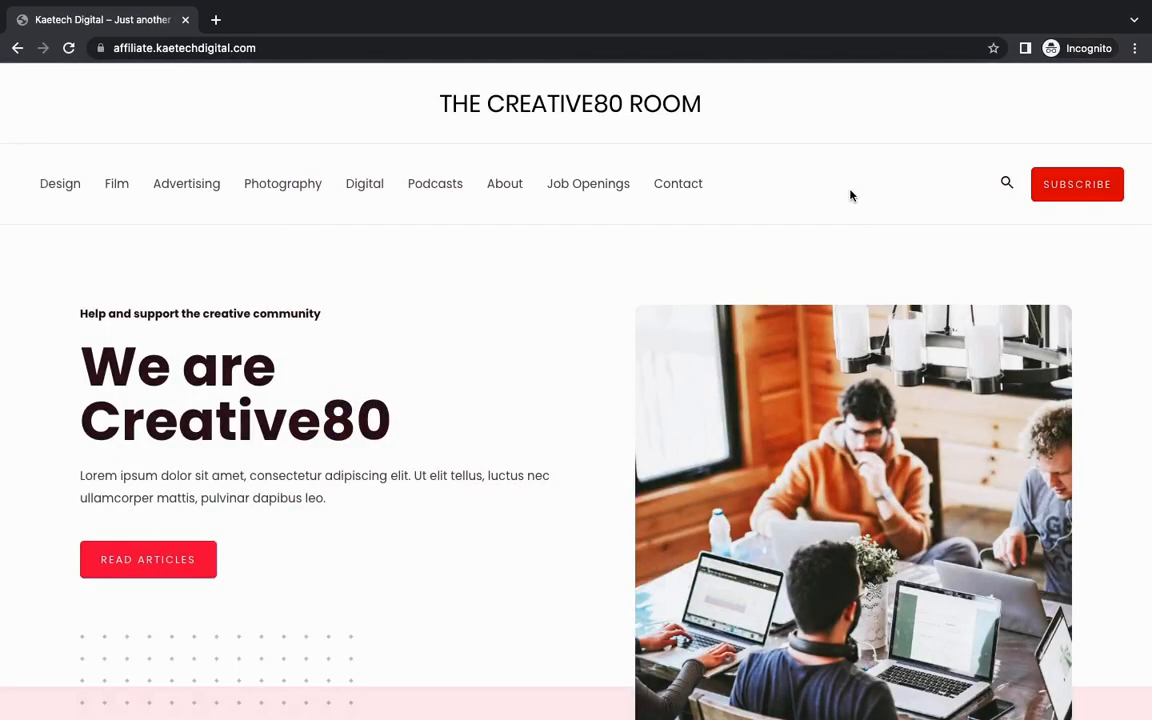
{"action": "scroll", "coordinate": [410, 478], "scroll_direction": "down", "scroll_amount": 7}
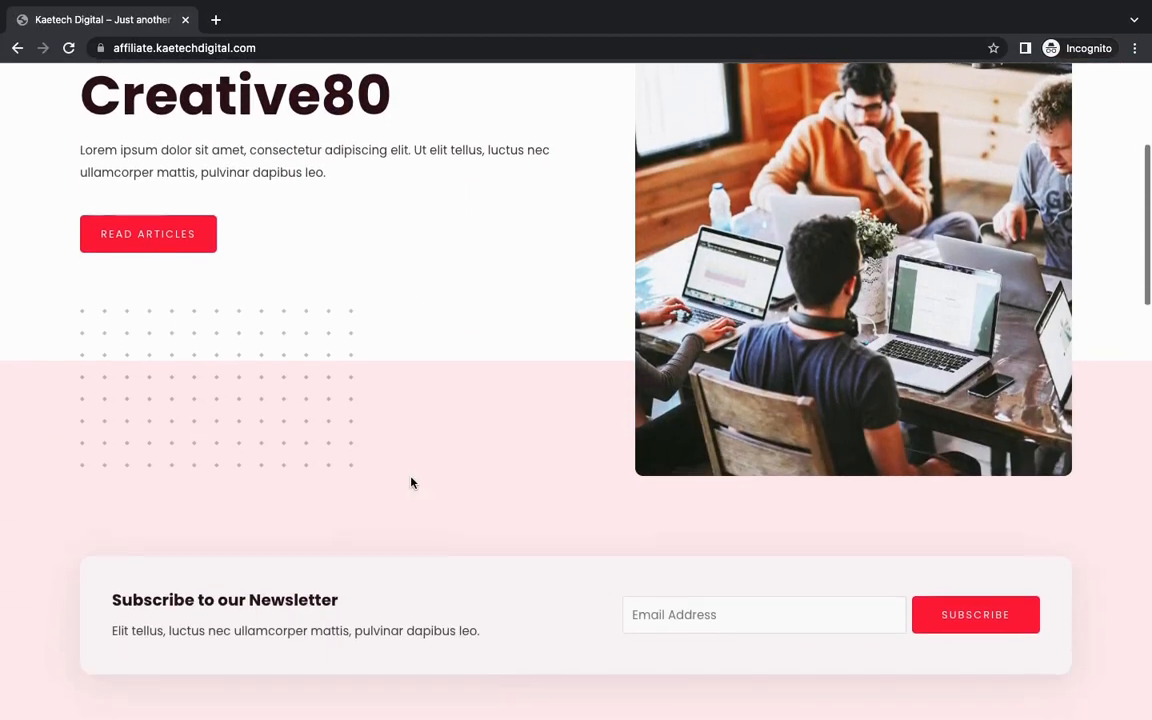
{"action": "scroll", "coordinate": [410, 482], "scroll_direction": "down", "scroll_amount": 2}
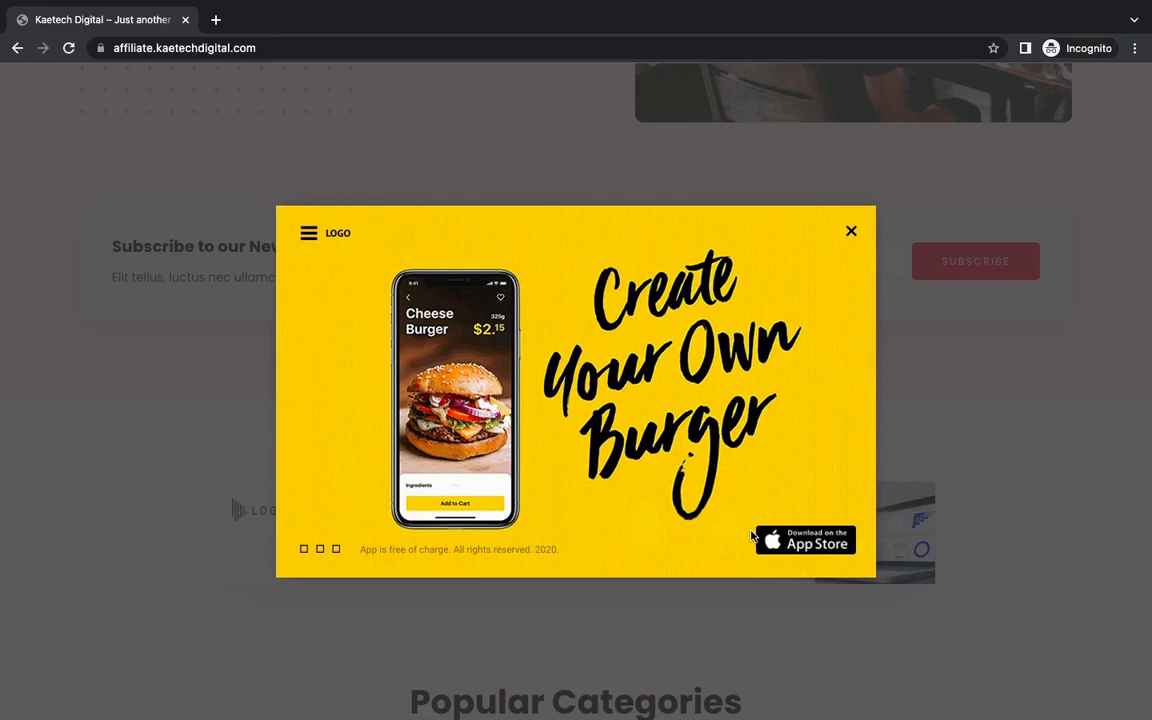
{"action": "left_click", "coordinate": [847, 240]}
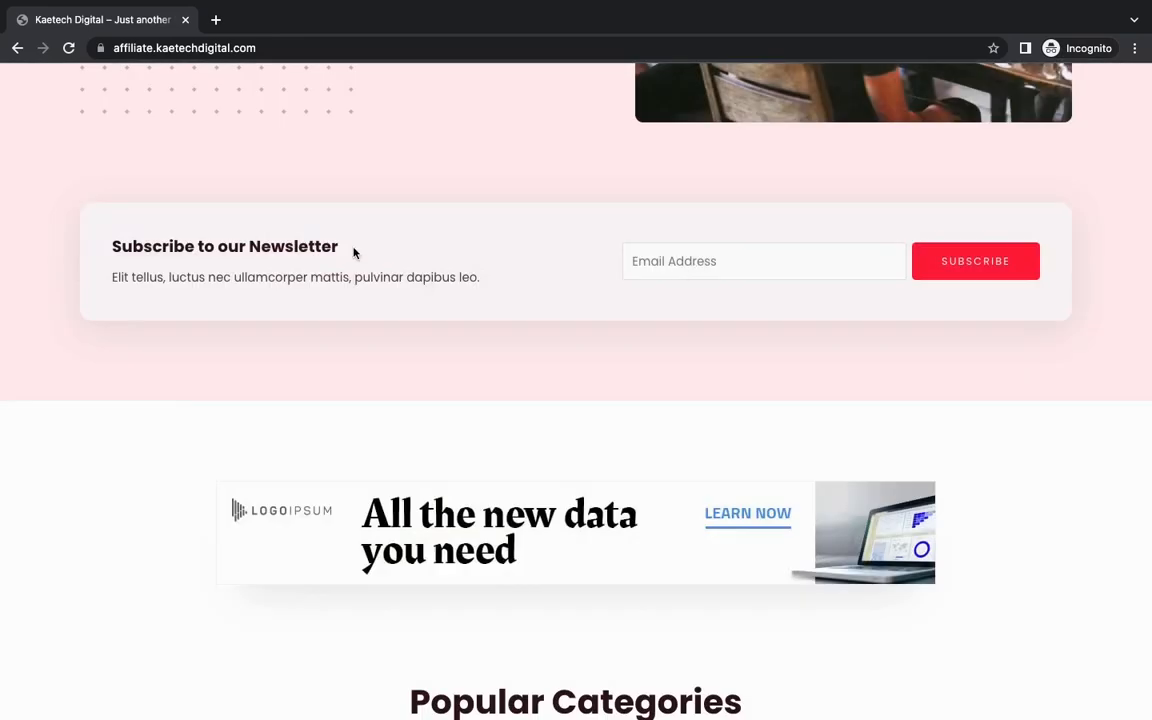
{"action": "mouse_move", "coordinate": [84, 37]}
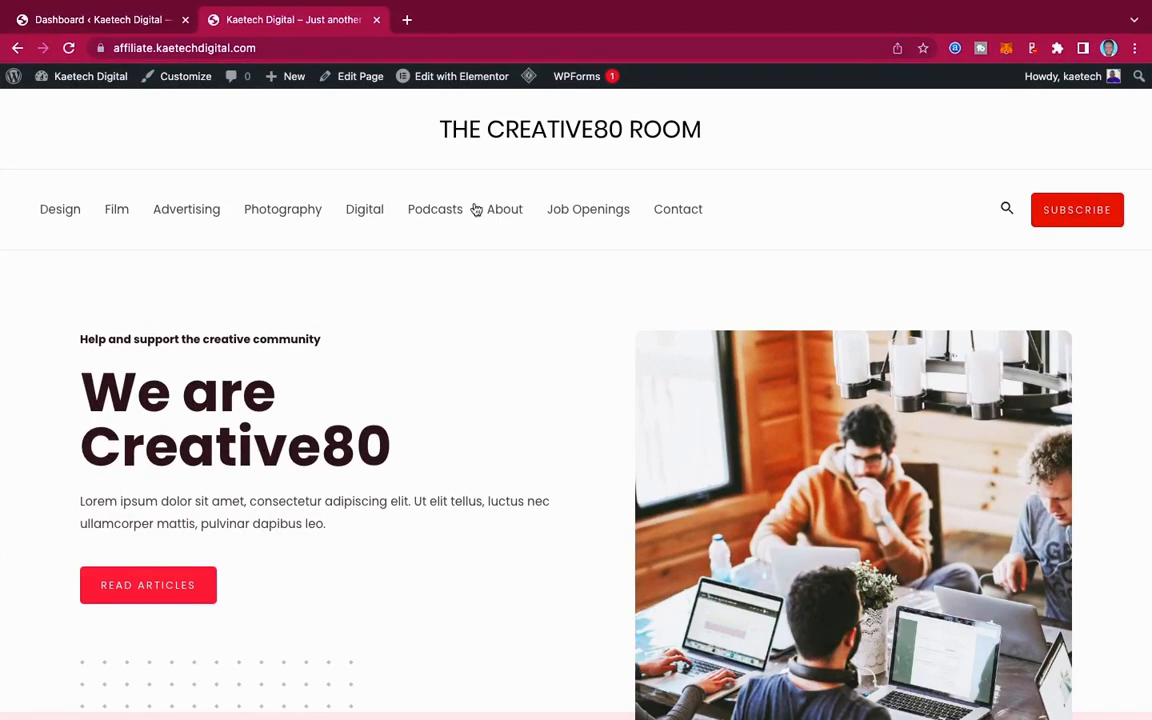
Step: Open kaetechdigital.com/popup in a new browser tab and look over the Green Popups plugin's introduction
{"action": "left_click", "coordinate": [407, 20]}
{"action": "type", "text": "kaetechdigital.com/popup"}
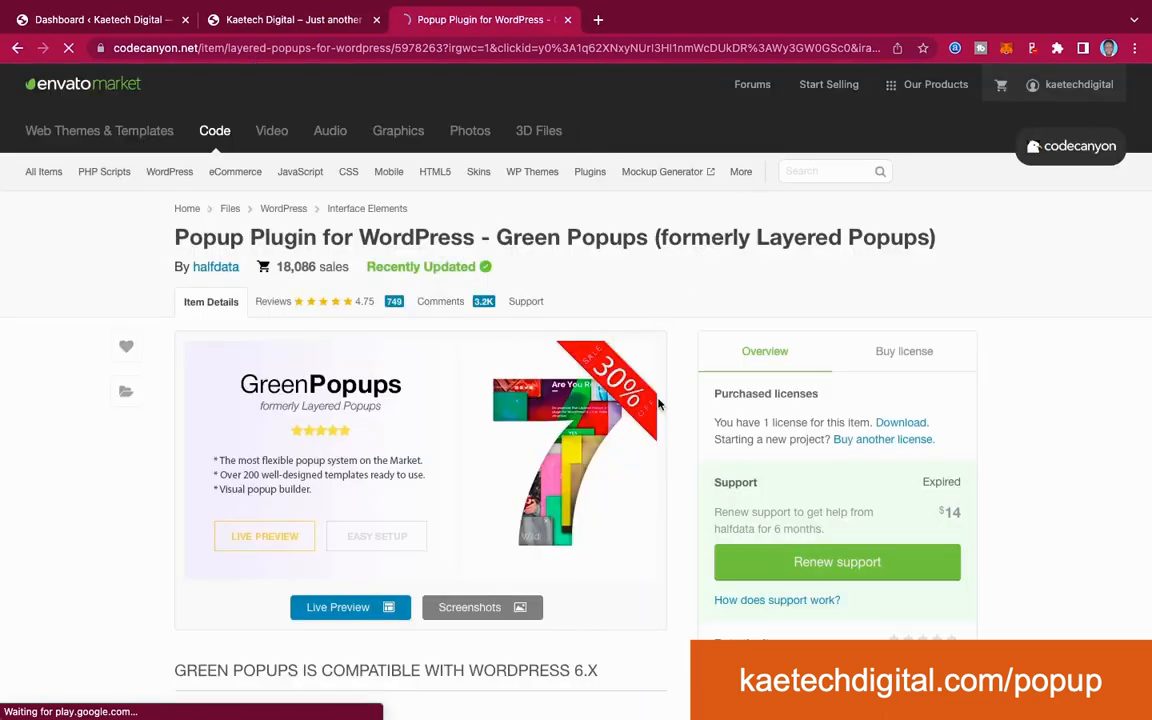
{"action": "scroll", "coordinate": [664, 479], "scroll_direction": "down", "scroll_amount": 3}
{"action": "scroll", "coordinate": [666, 480], "scroll_direction": "up", "scroll_amount": 2}
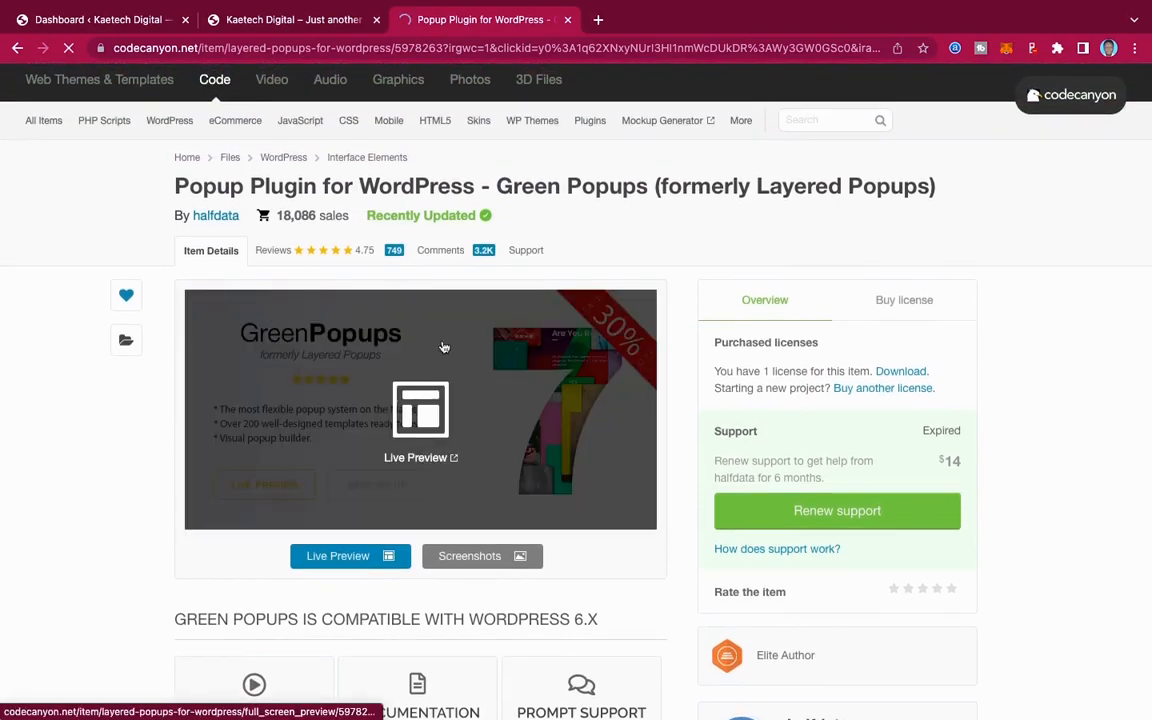
{"action": "scroll", "coordinate": [653, 406], "scroll_direction": "down", "scroll_amount": 1}
{"action": "scroll", "coordinate": [653, 407], "scroll_direction": "down", "scroll_amount": 5}
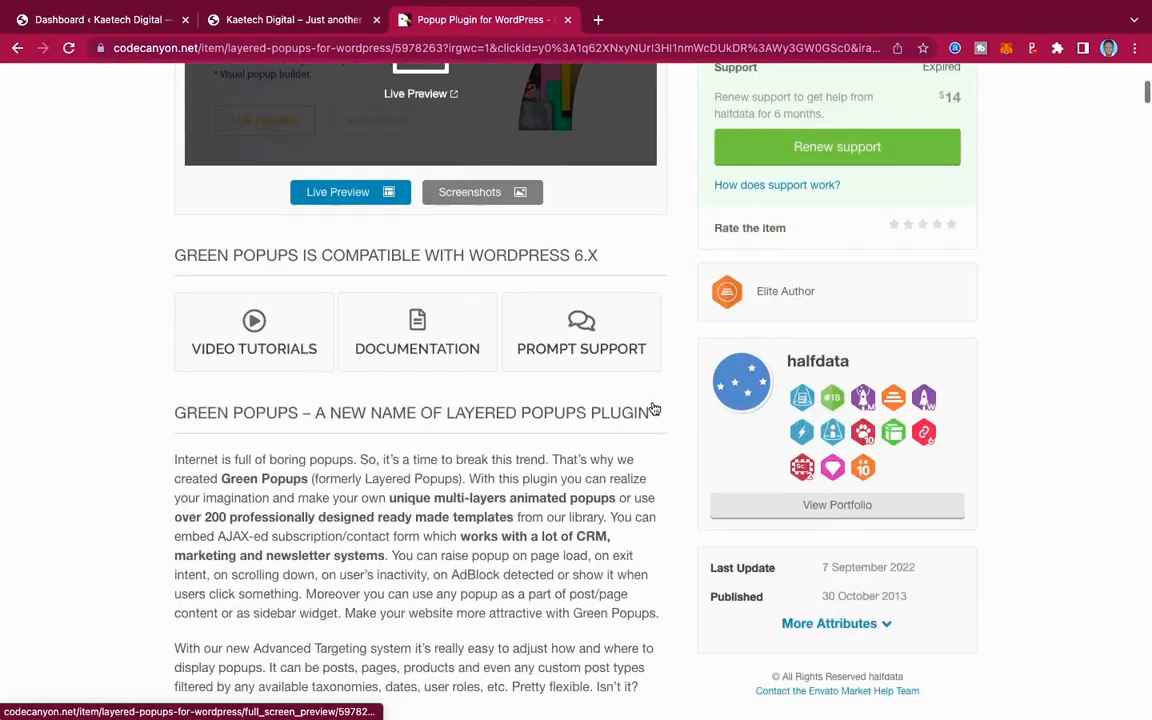
{"action": "scroll", "coordinate": [653, 406], "scroll_direction": "up", "scroll_amount": 2}
{"action": "scroll", "coordinate": [587, 360], "scroll_direction": "up", "scroll_amount": 4}
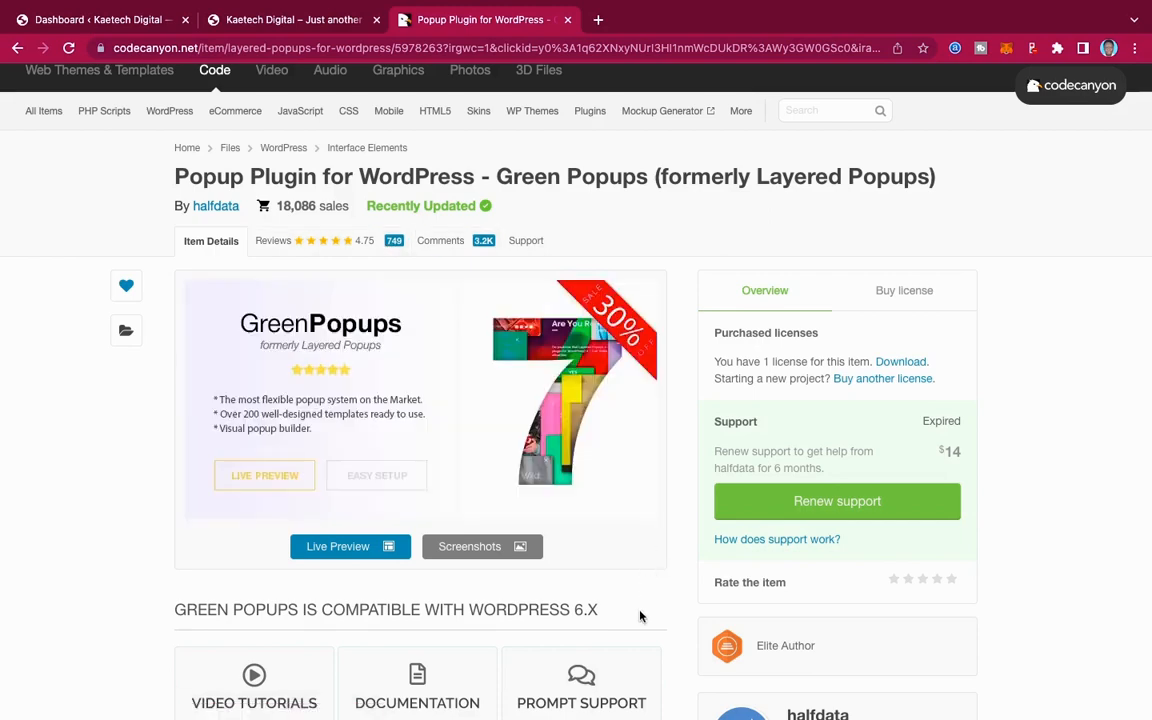
Step: Examine the Green Popups description, including the popup trigger types such as OnLoad, OnScroll, OnExit and OnInactivity
{"action": "scroll", "coordinate": [640, 615], "scroll_direction": "down", "scroll_amount": 5}
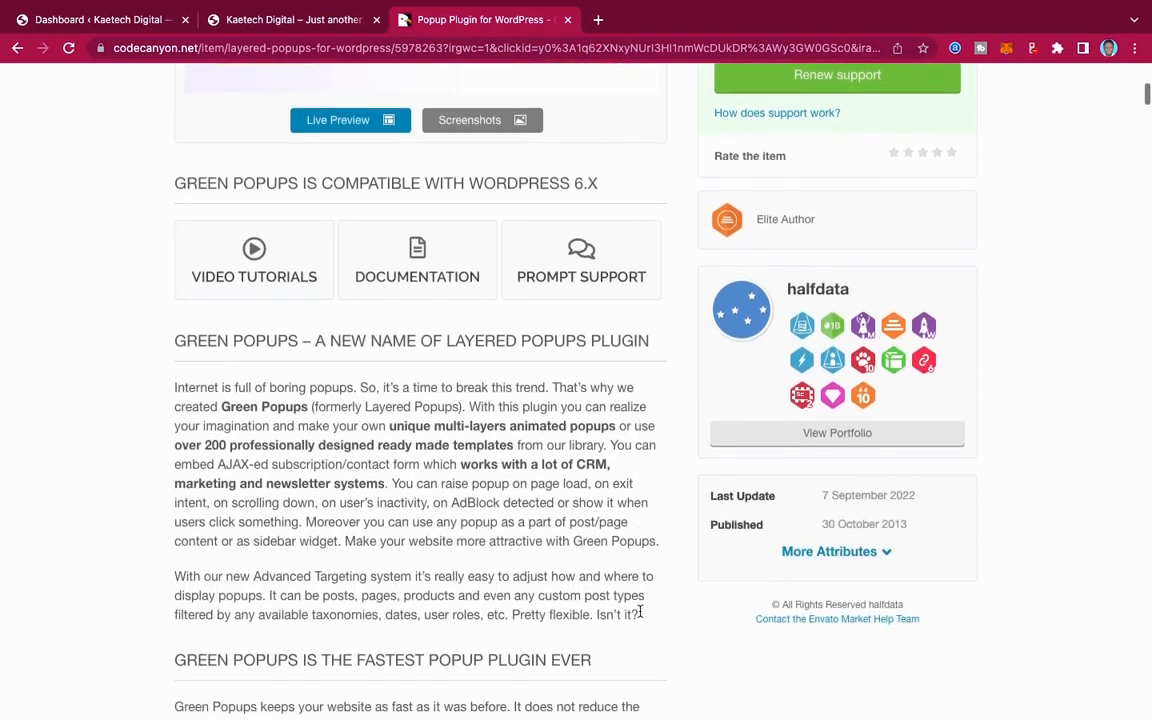
{"action": "scroll", "coordinate": [640, 611], "scroll_direction": "down", "scroll_amount": 5}
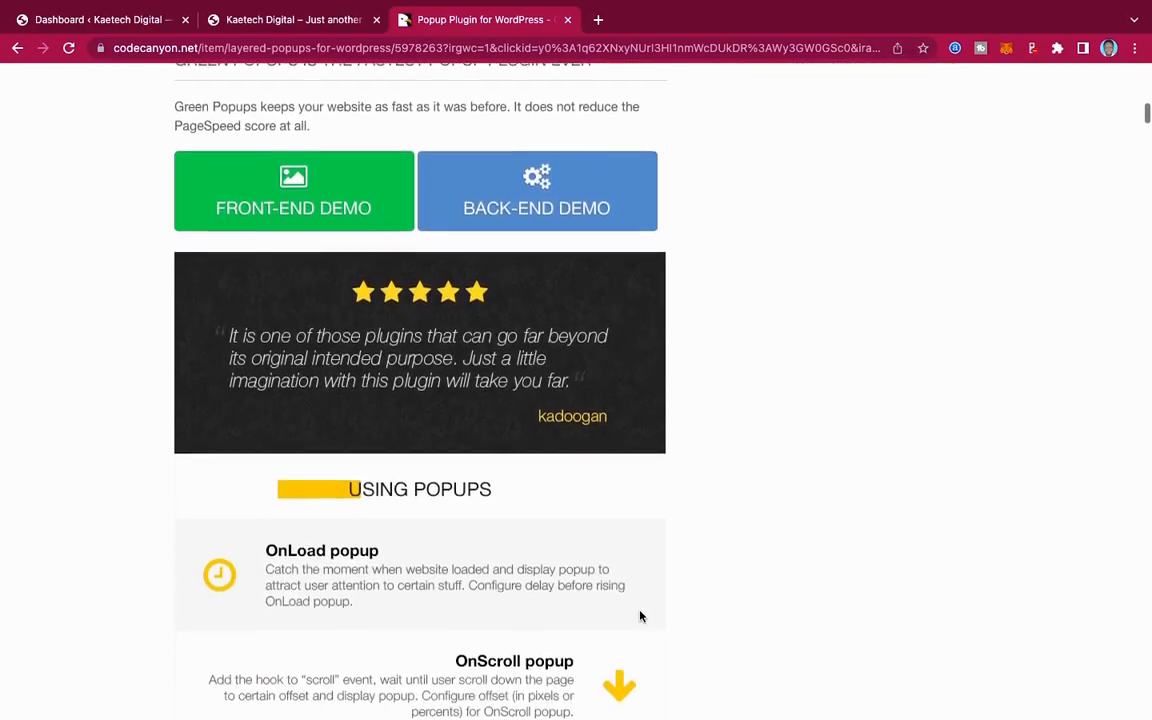
{"action": "scroll", "coordinate": [640, 616], "scroll_direction": "down", "scroll_amount": 3}
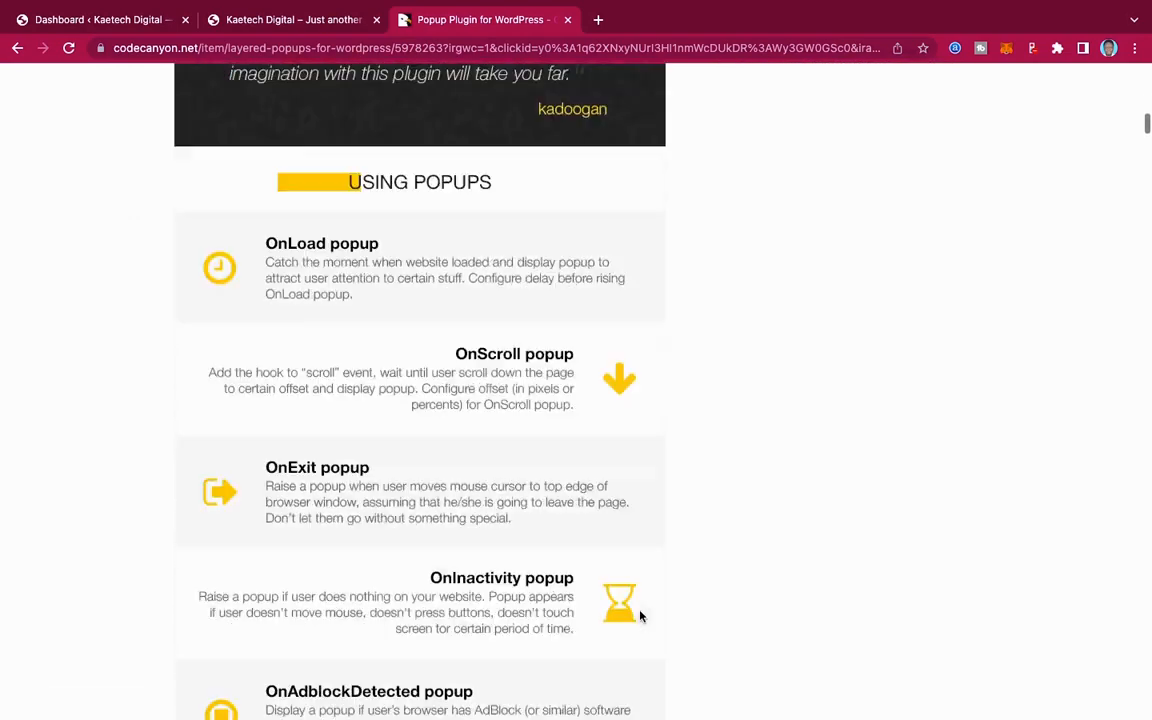
{"action": "scroll", "coordinate": [640, 616], "scroll_direction": "up", "scroll_amount": 9}
{"action": "scroll", "coordinate": [640, 616], "scroll_direction": "down", "scroll_amount": 18}
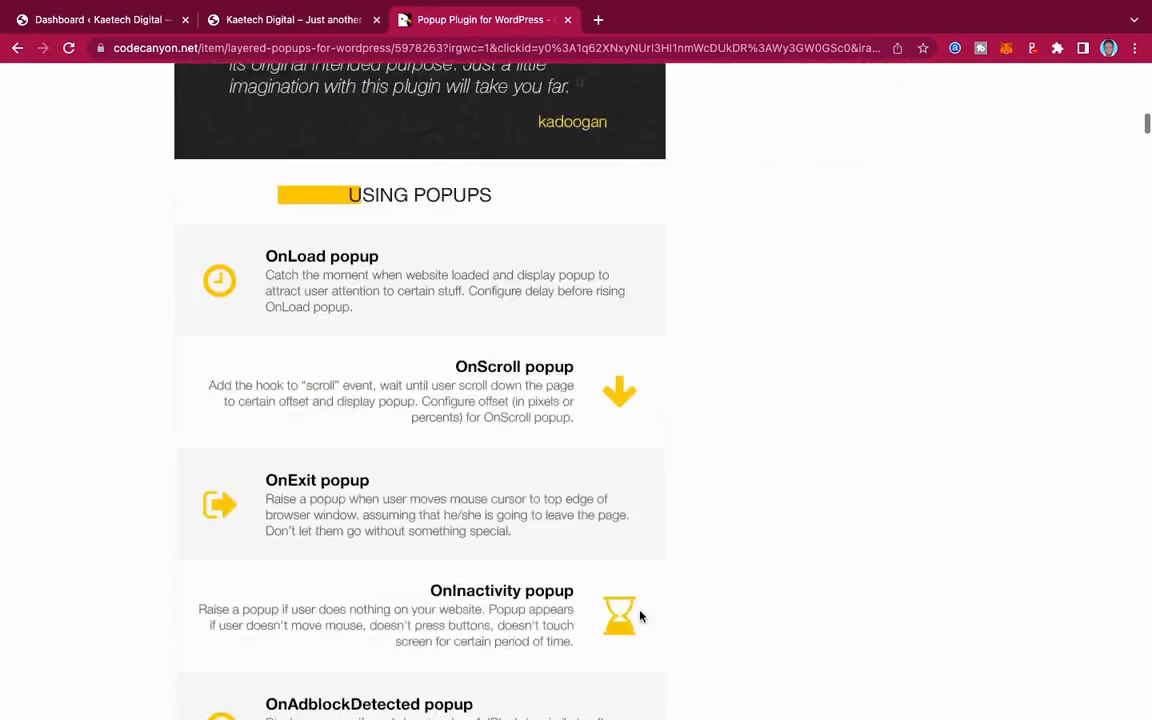
{"action": "scroll", "coordinate": [640, 615], "scroll_direction": "up", "scroll_amount": 20}
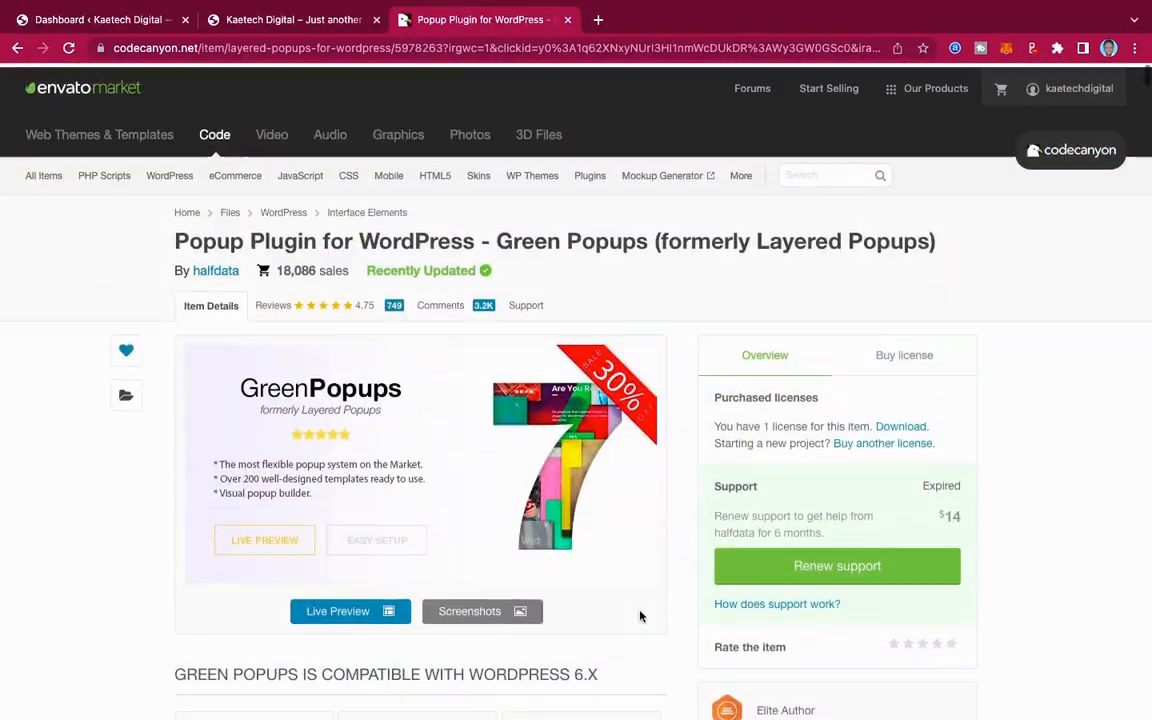
Step: Add a Regular License of the Green Popups plugin to the cart and proceed to checkout
{"action": "left_click", "coordinate": [938, 357]}
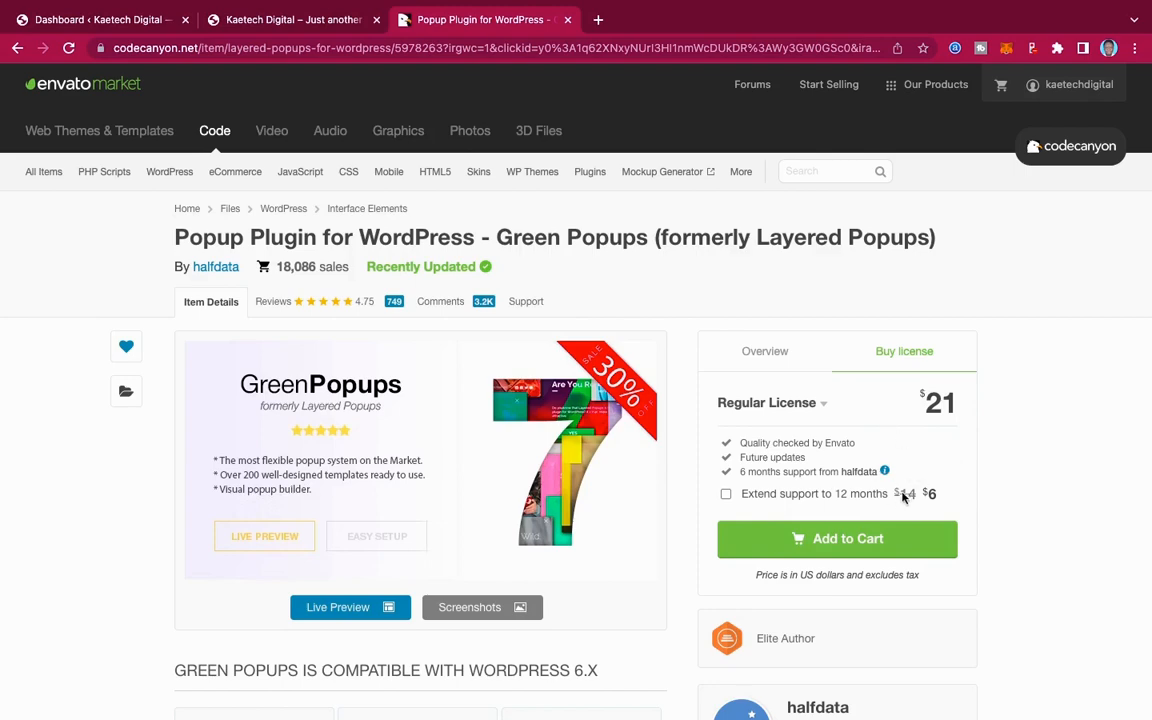
{"action": "left_click", "coordinate": [848, 541]}
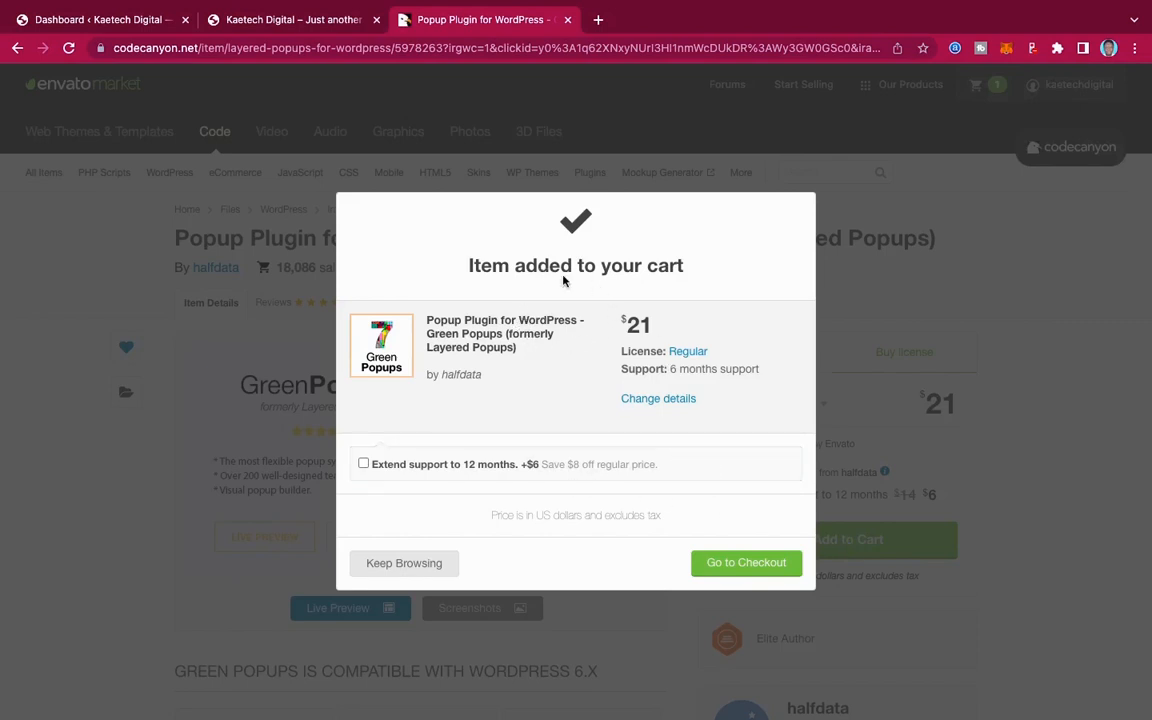
{"action": "left_click", "coordinate": [735, 566]}
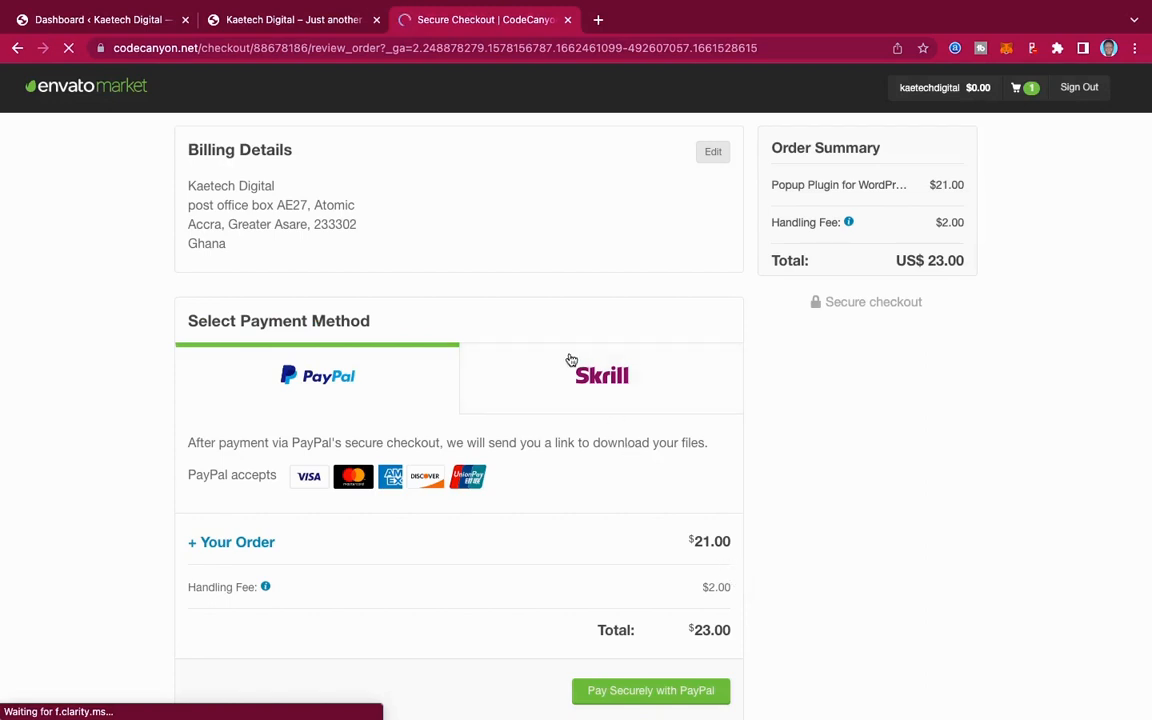
Step: Choose Skrill as the payment method for the order and review the checkout details
{"action": "scroll", "coordinate": [555, 309], "scroll_direction": "down", "scroll_amount": 1}
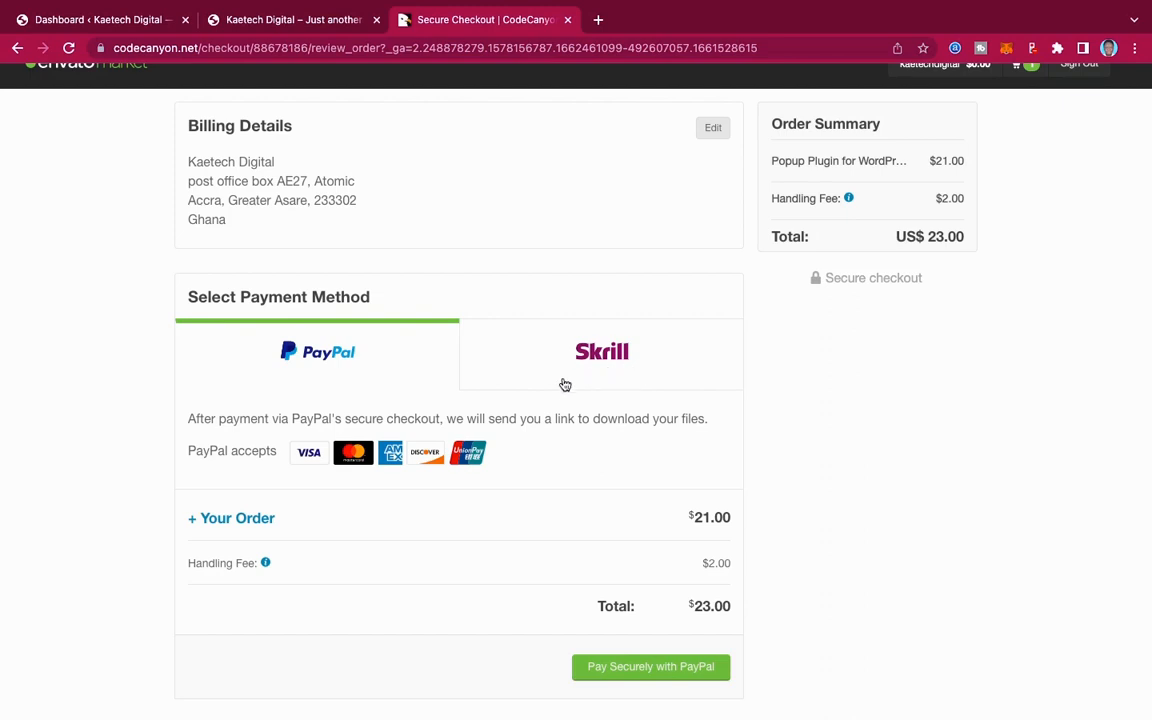
{"action": "scroll", "coordinate": [547, 395], "scroll_direction": "down", "scroll_amount": 1}
{"action": "scroll", "coordinate": [547, 395], "scroll_direction": "down", "scroll_amount": 2}
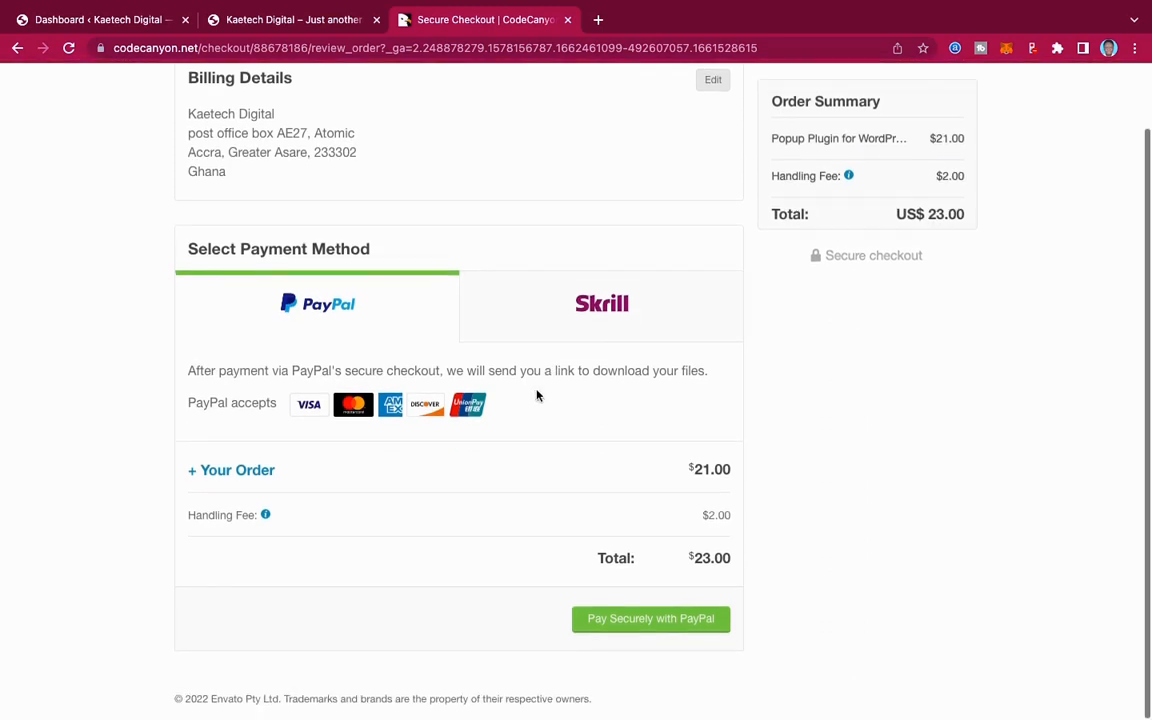
{"action": "left_click", "coordinate": [566, 314]}
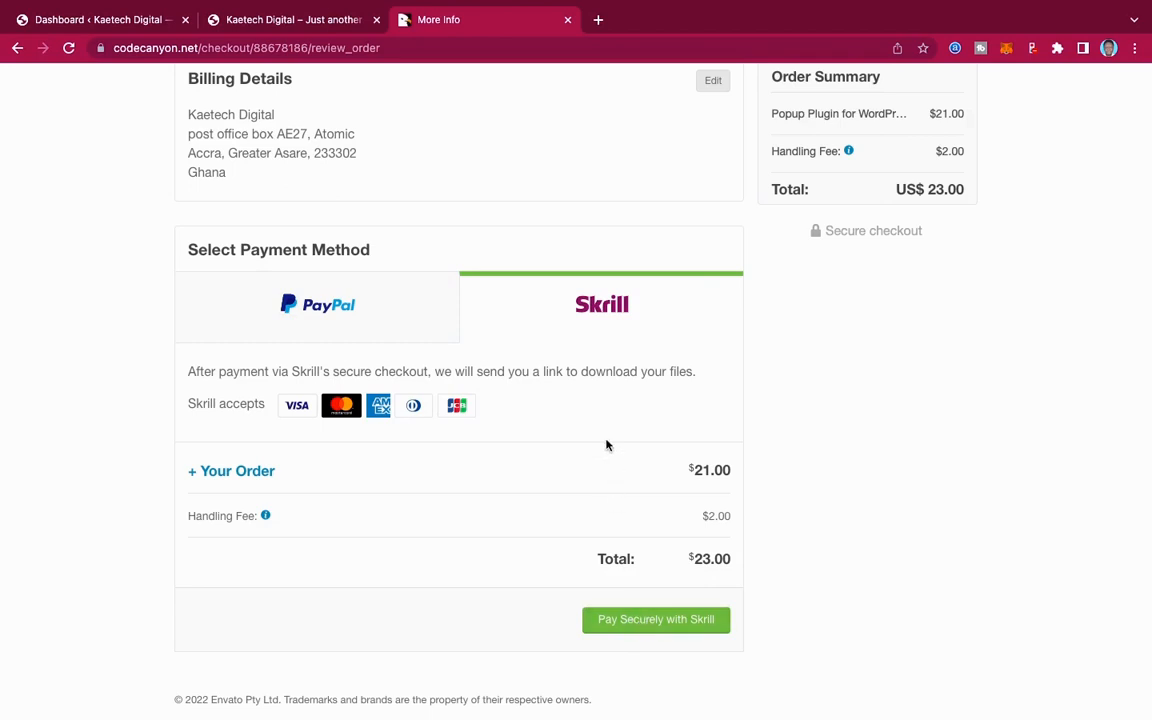
{"action": "scroll", "coordinate": [606, 445], "scroll_direction": "up", "scroll_amount": 1}
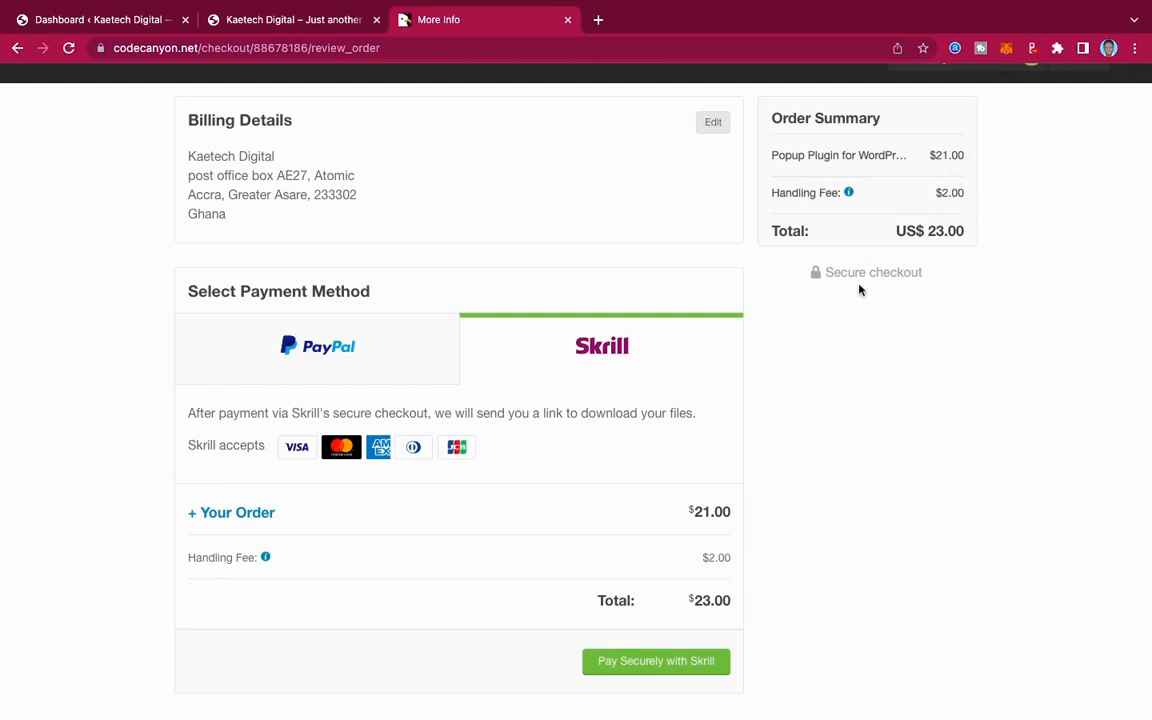
{"action": "scroll", "coordinate": [845, 363], "scroll_direction": "down", "scroll_amount": 1}
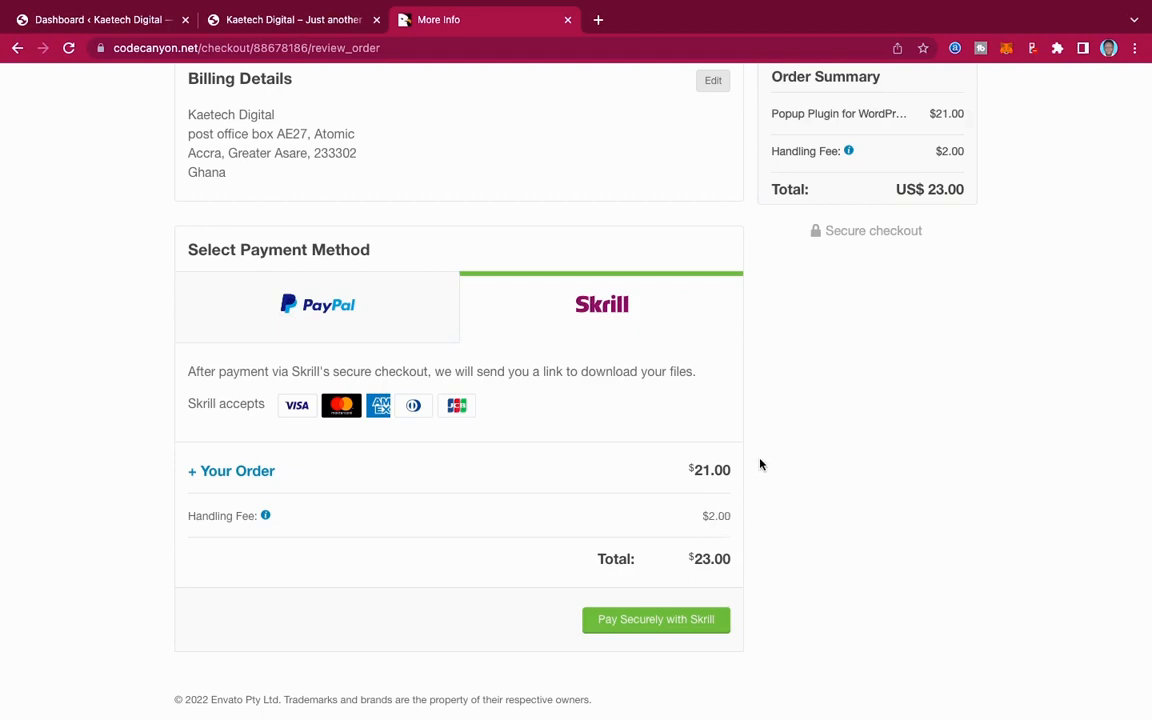
{"action": "scroll", "coordinate": [768, 427], "scroll_direction": "up", "scroll_amount": 2}
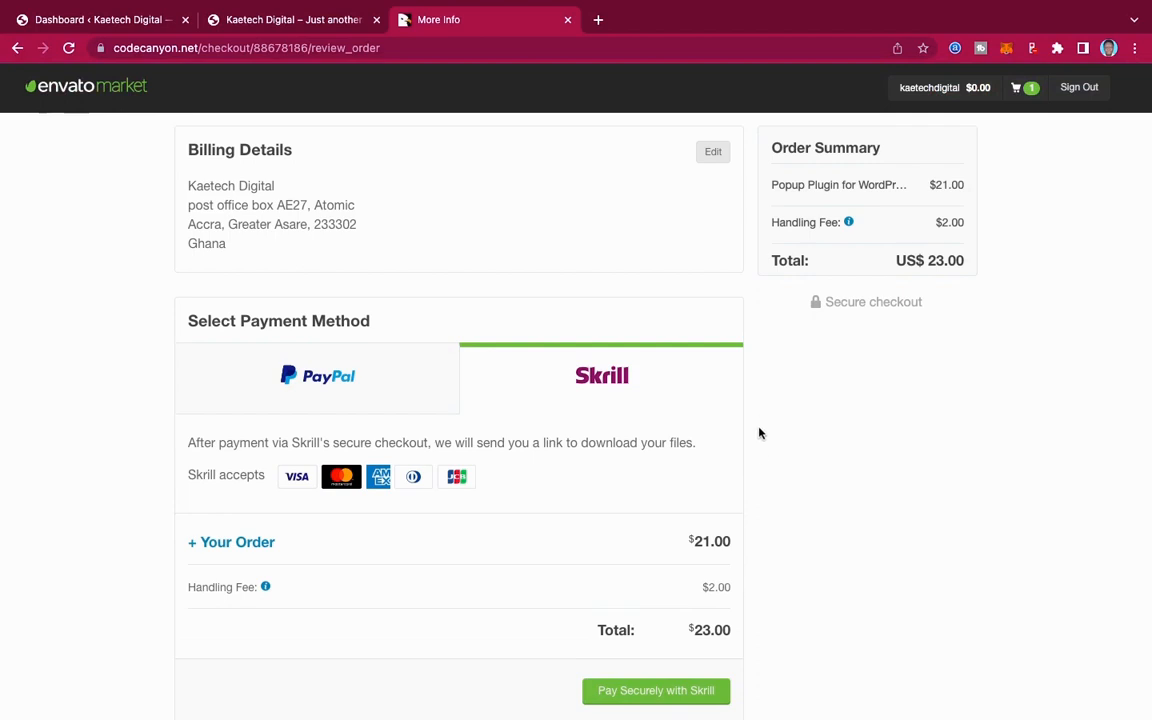
{"action": "scroll", "coordinate": [759, 455], "scroll_direction": "down", "scroll_amount": 1}
{"action": "scroll", "coordinate": [759, 455], "scroll_direction": "down", "scroll_amount": 1}
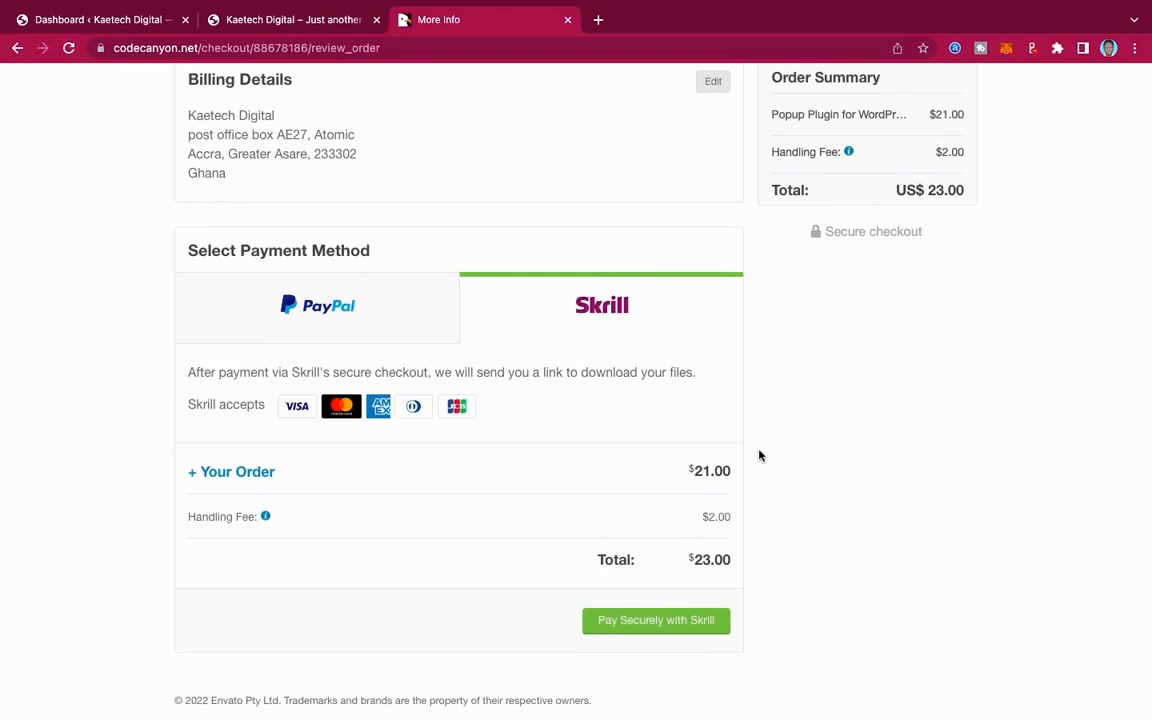
{"action": "scroll", "coordinate": [759, 455], "scroll_direction": "up", "scroll_amount": 2}
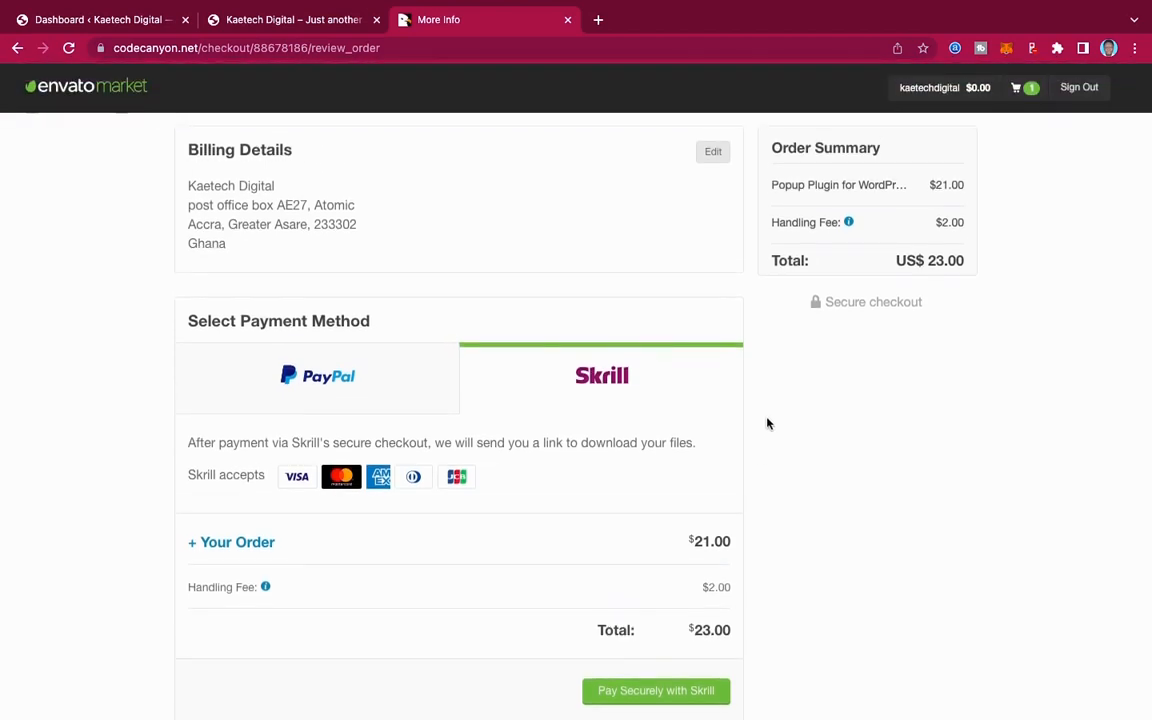
Step: Open the account's Downloads page and locate the Green Popups plugin among the purchased items
{"action": "mouse_move", "coordinate": [978, 92]}
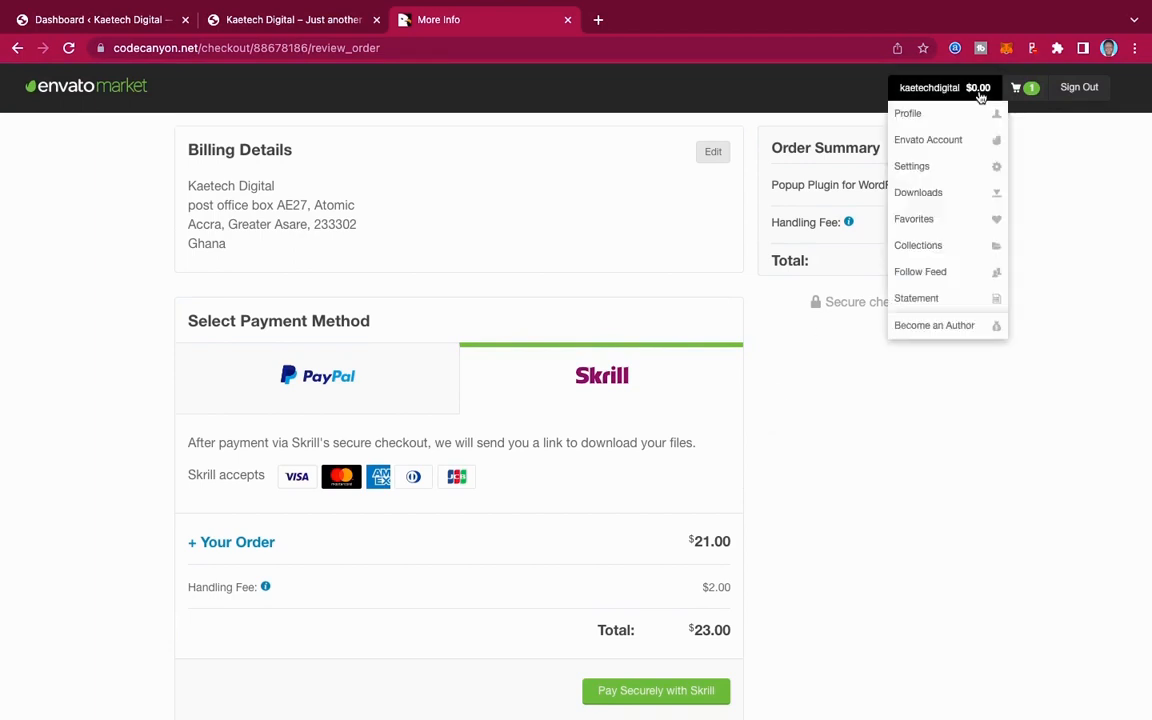
{"action": "left_click", "coordinate": [929, 199]}
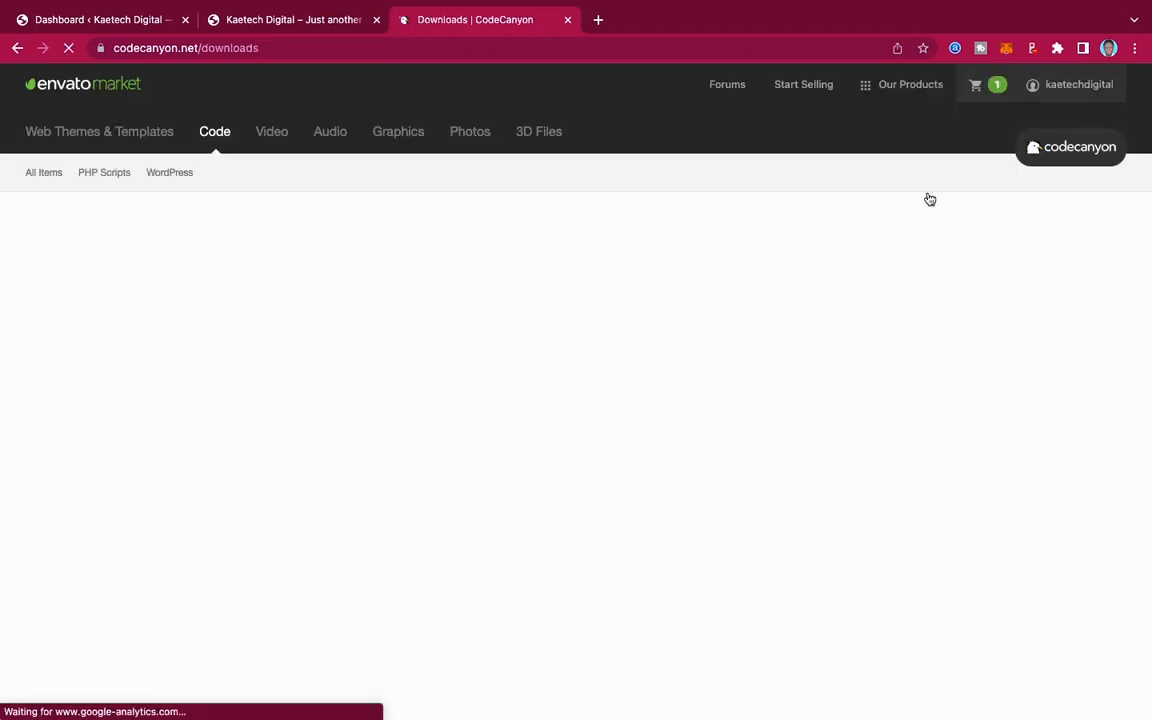
{"action": "scroll", "coordinate": [702, 464], "scroll_direction": "down", "scroll_amount": 5}
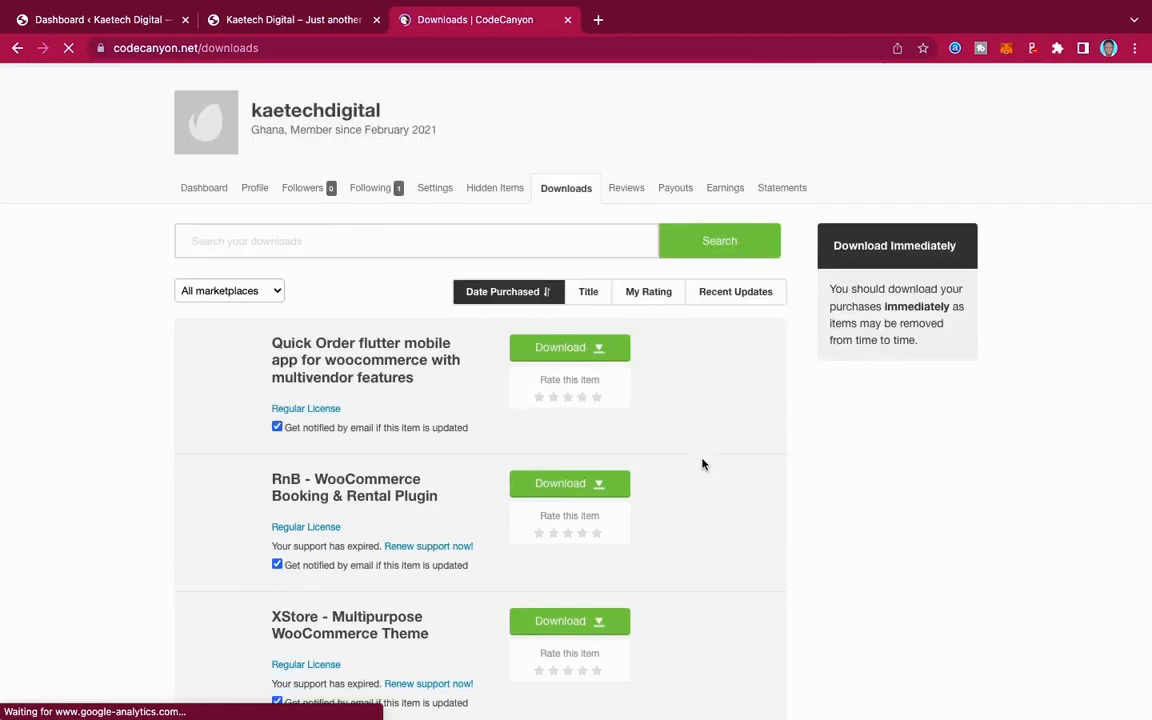
{"action": "scroll", "coordinate": [702, 464], "scroll_direction": "down", "scroll_amount": 4}
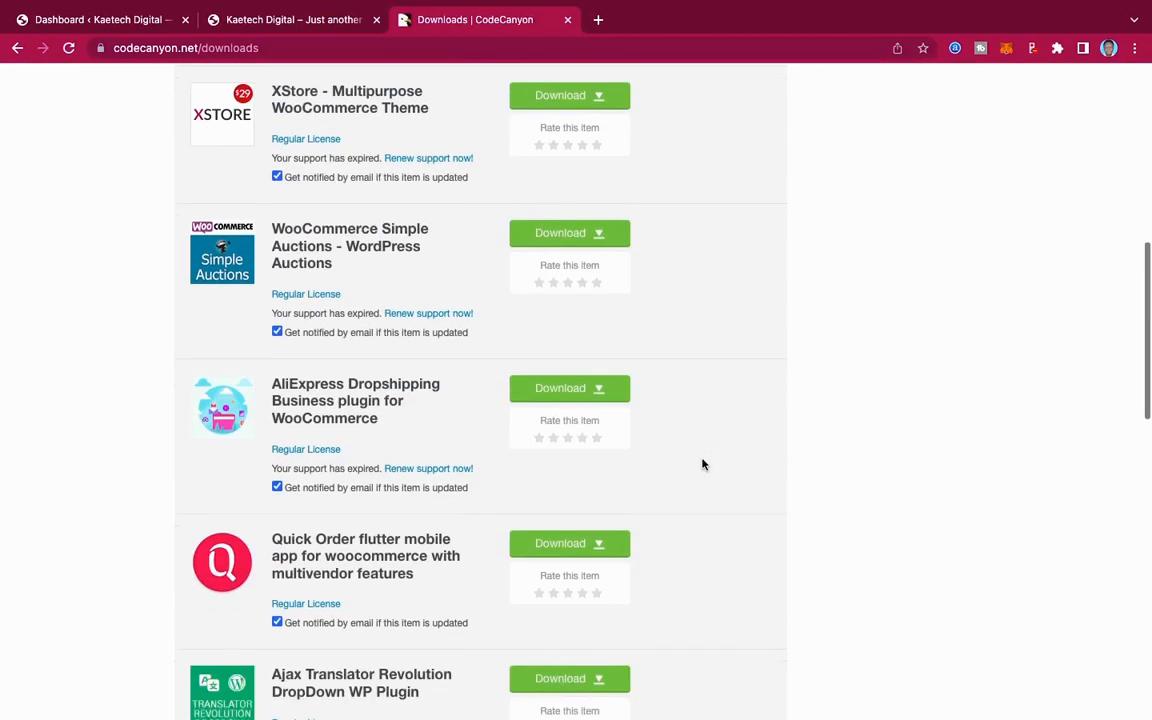
{"action": "scroll", "coordinate": [702, 464], "scroll_direction": "down", "scroll_amount": 3}
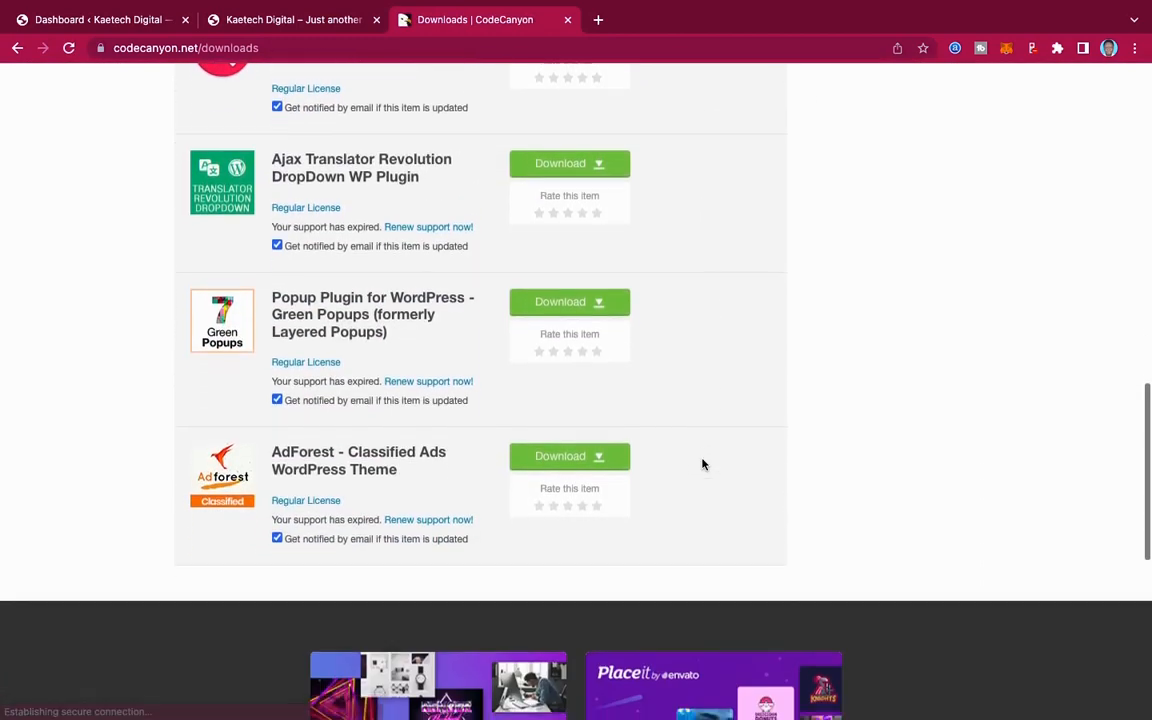
{"action": "scroll", "coordinate": [702, 464], "scroll_direction": "up", "scroll_amount": 1}
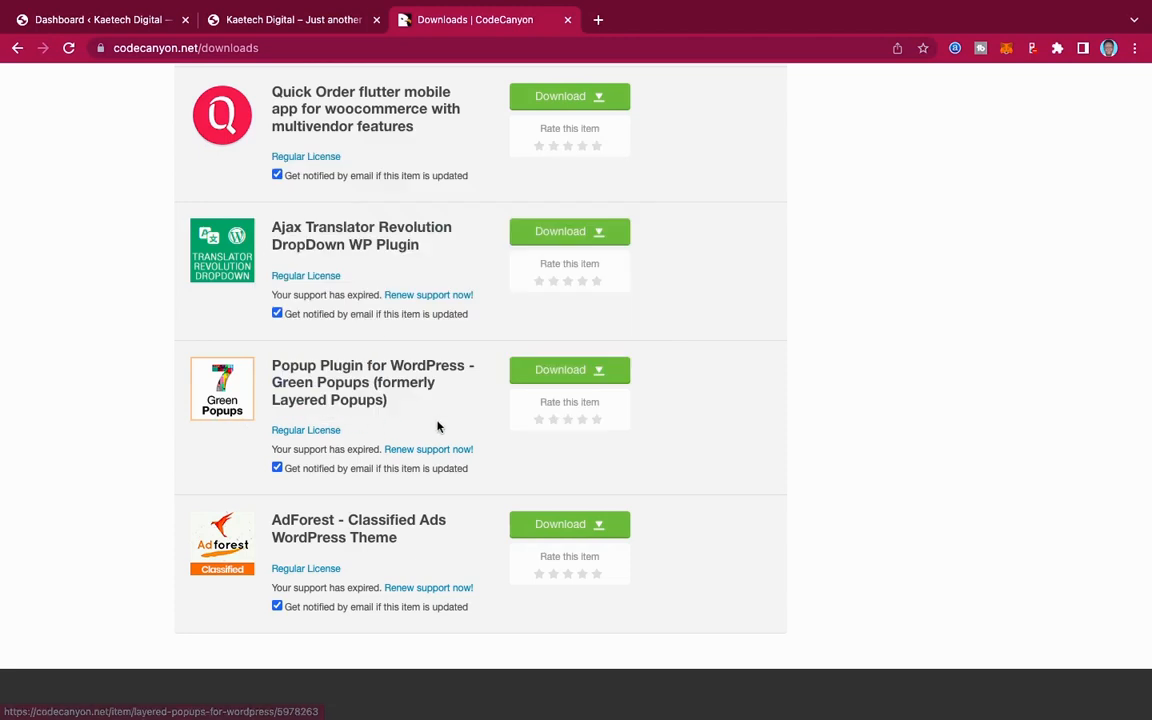
Step: Download all files and documentation for the Green Popups plugin
{"action": "mouse_move", "coordinate": [227, 393]}
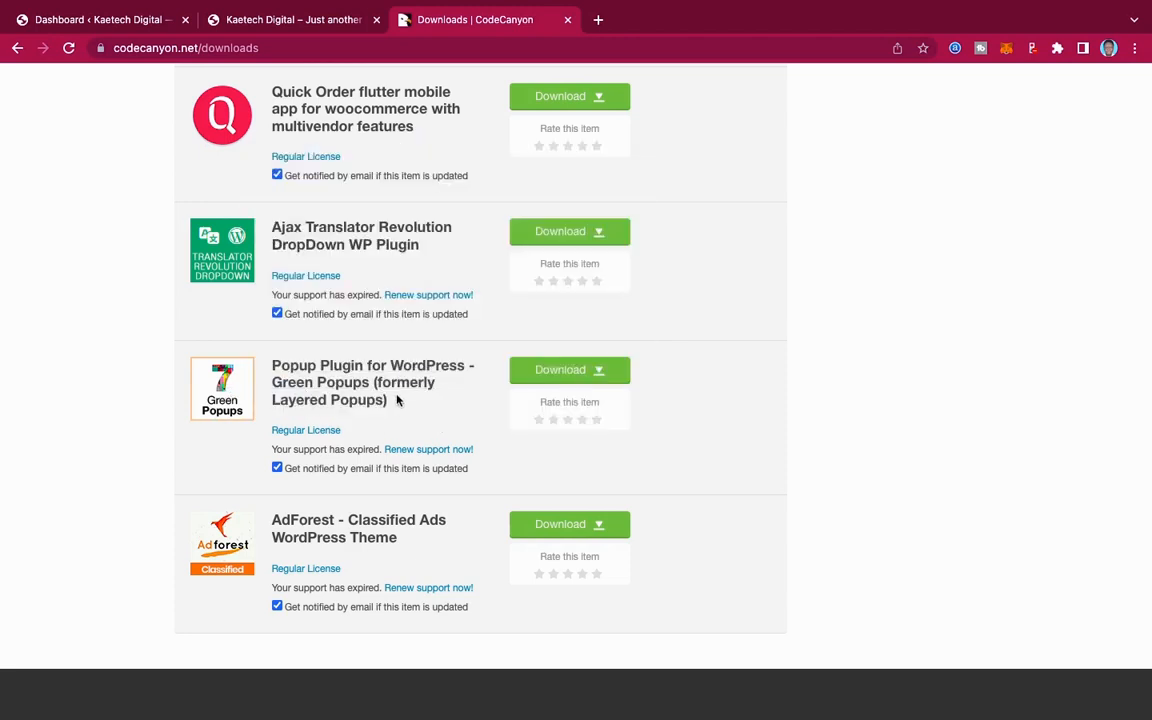
{"action": "left_click", "coordinate": [599, 374]}
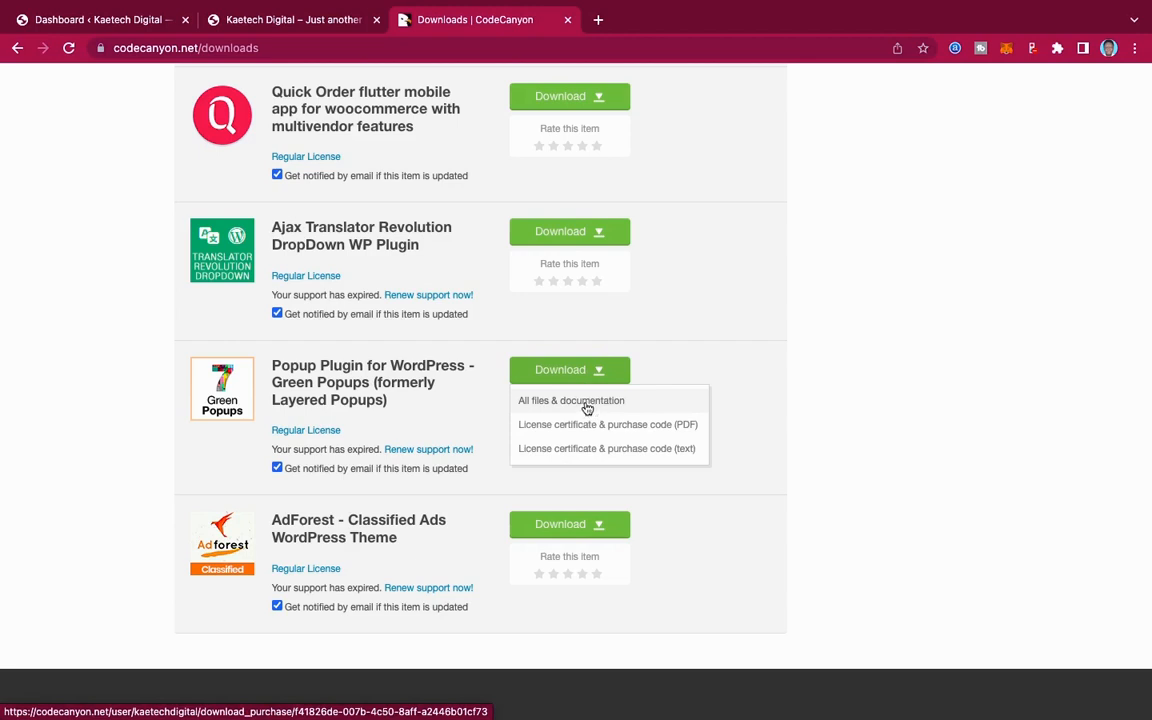
{"action": "left_click", "coordinate": [587, 402]}
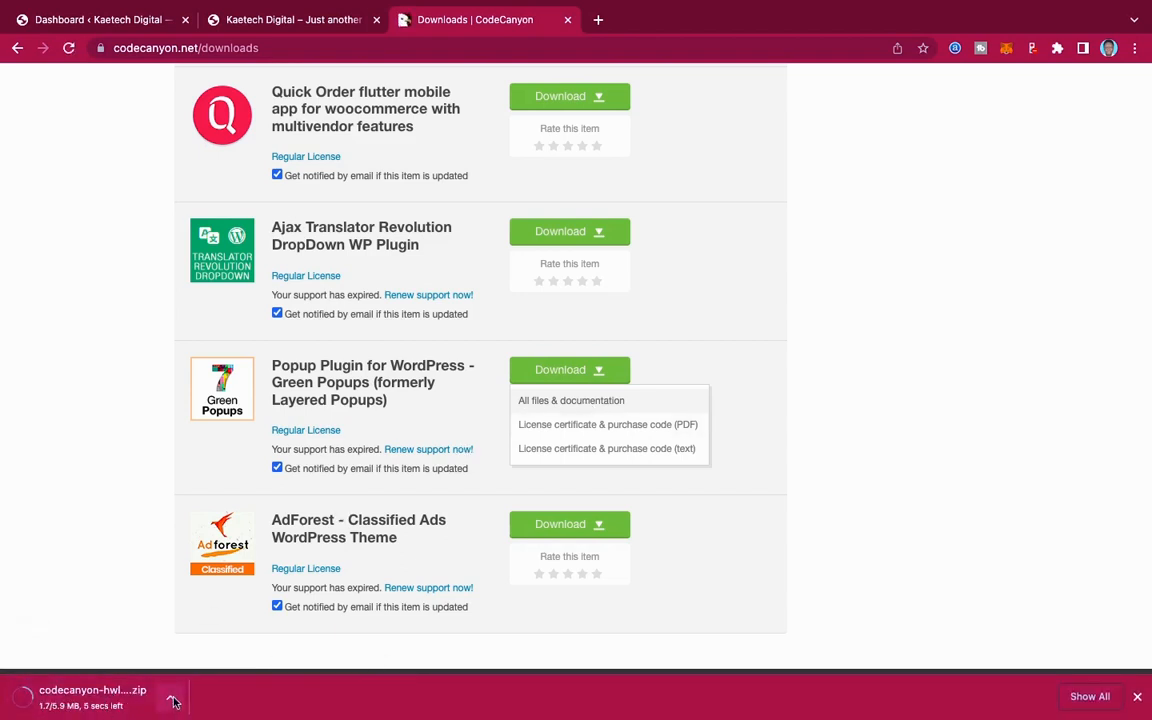
Step: Cancel the running zip download of the Green Popups plugin and dismiss its download options
{"action": "left_click", "coordinate": [171, 700]}
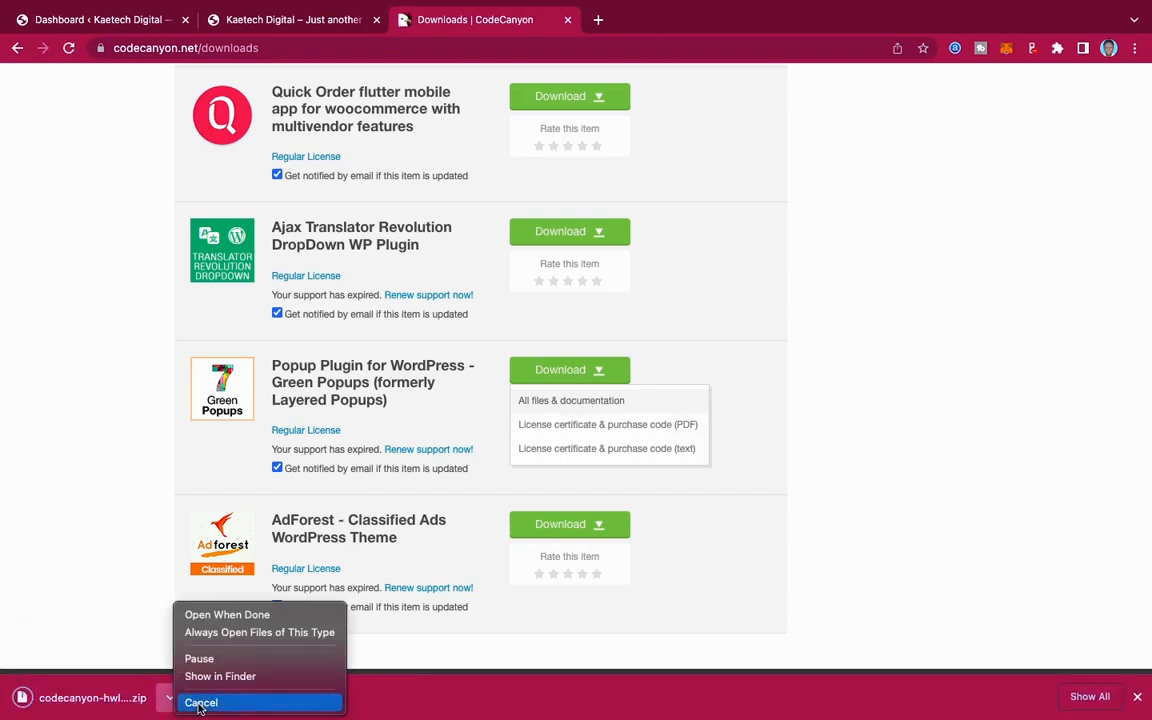
{"action": "left_click", "coordinate": [200, 703]}
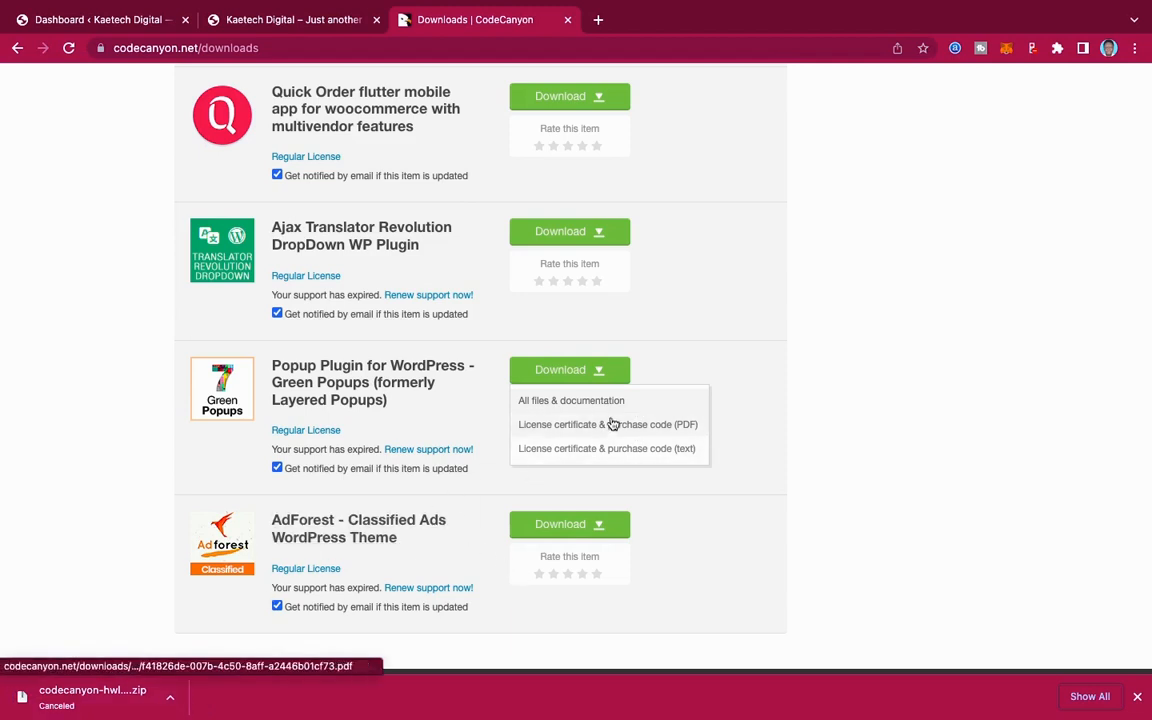
{"action": "left_click", "coordinate": [733, 350]}
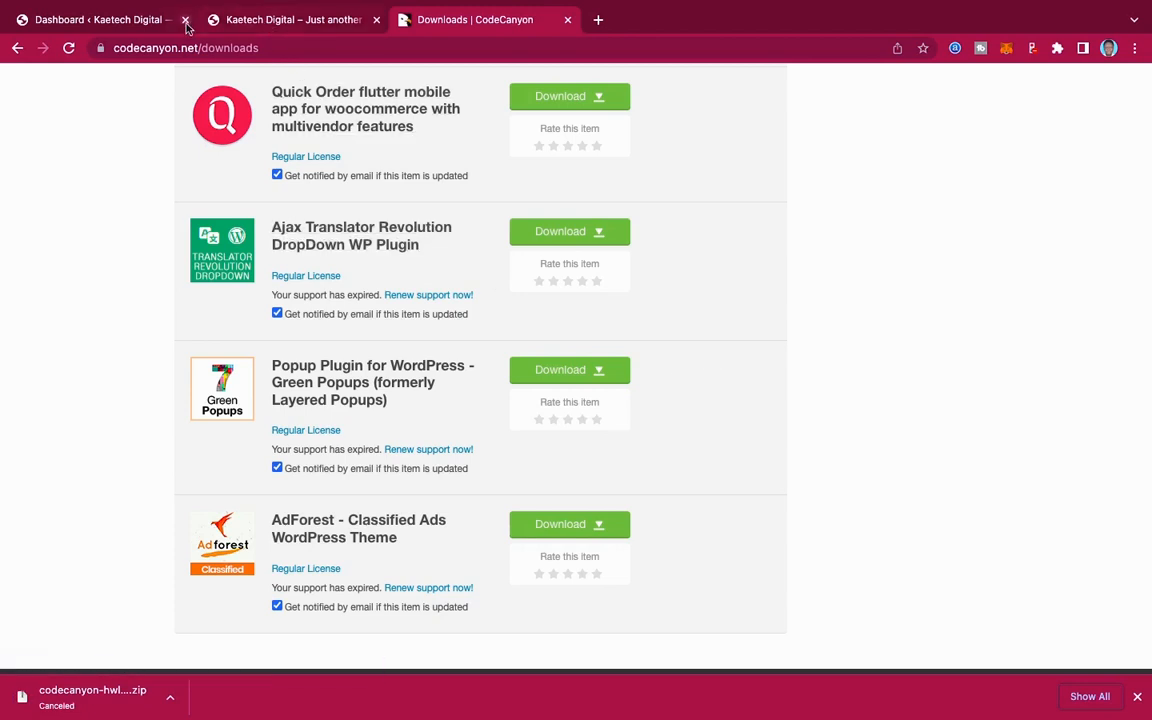
Step: Return to the WordPress admin dashboard and open the page for adding new plugins
{"action": "left_click", "coordinate": [230, 22]}
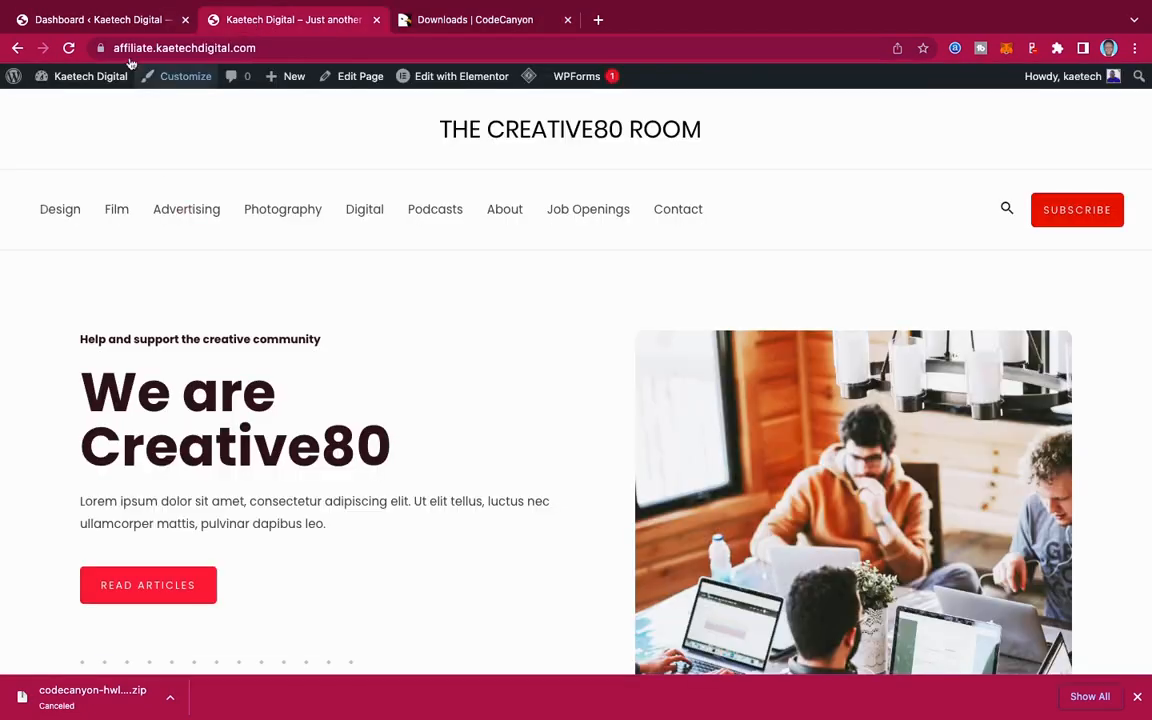
{"action": "left_click", "coordinate": [110, 27]}
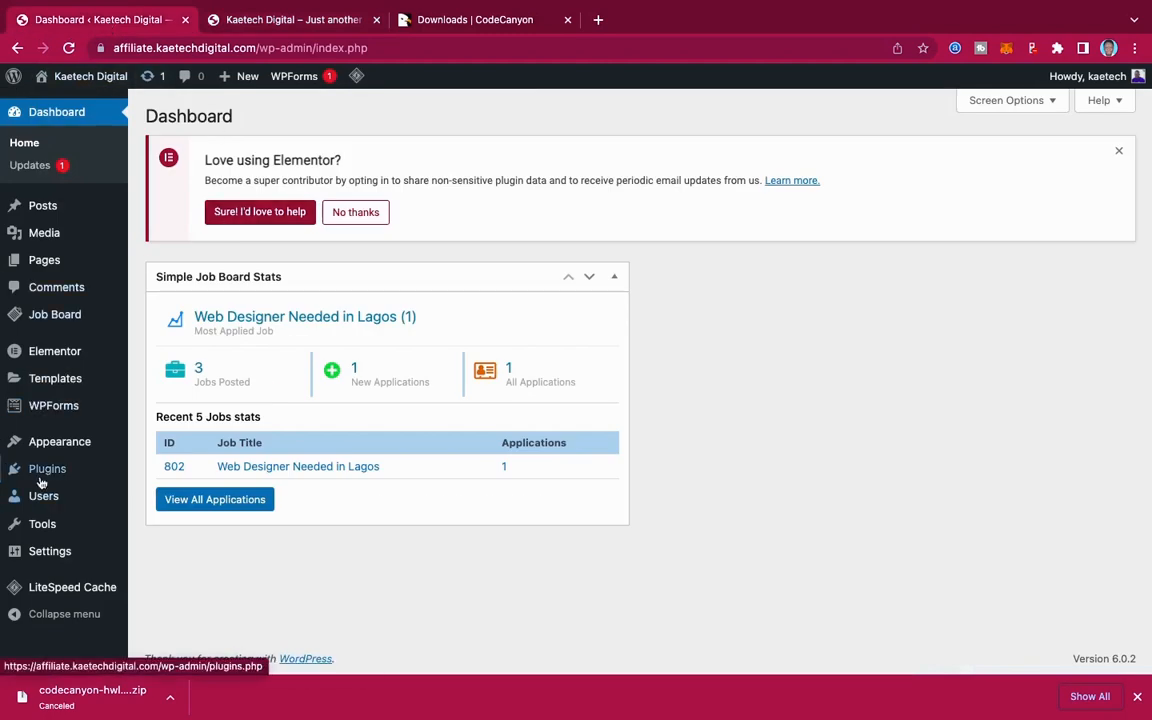
{"action": "mouse_move", "coordinate": [42, 475]}
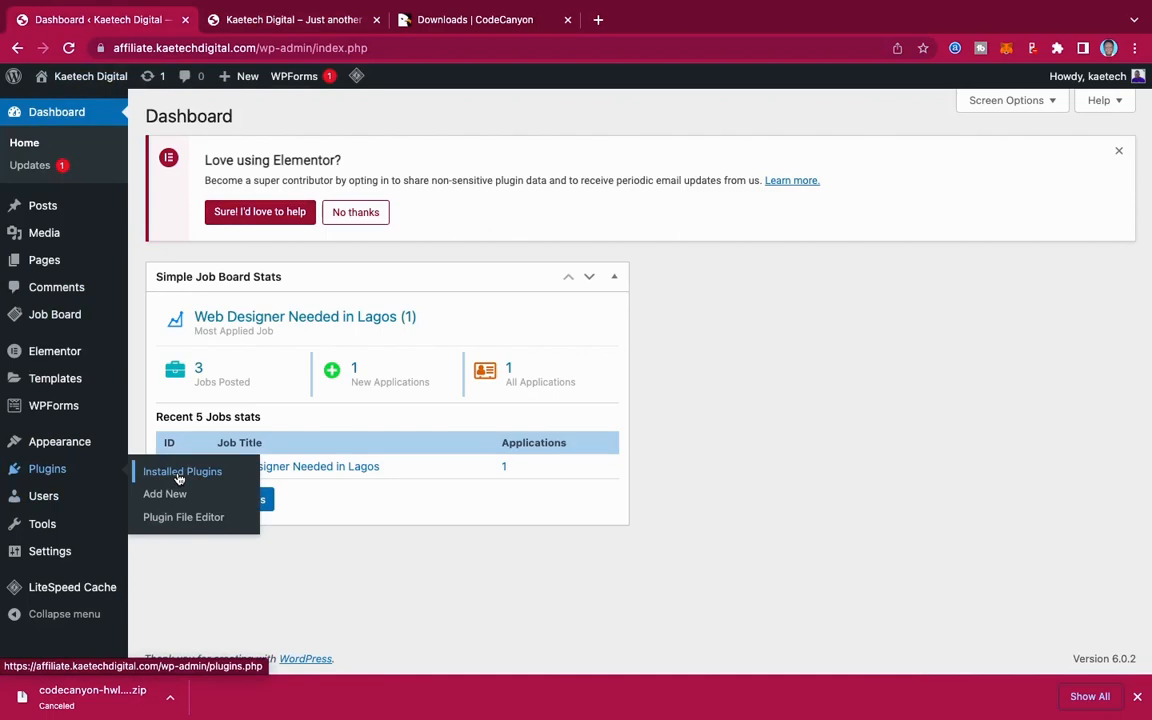
{"action": "left_click", "coordinate": [155, 494]}
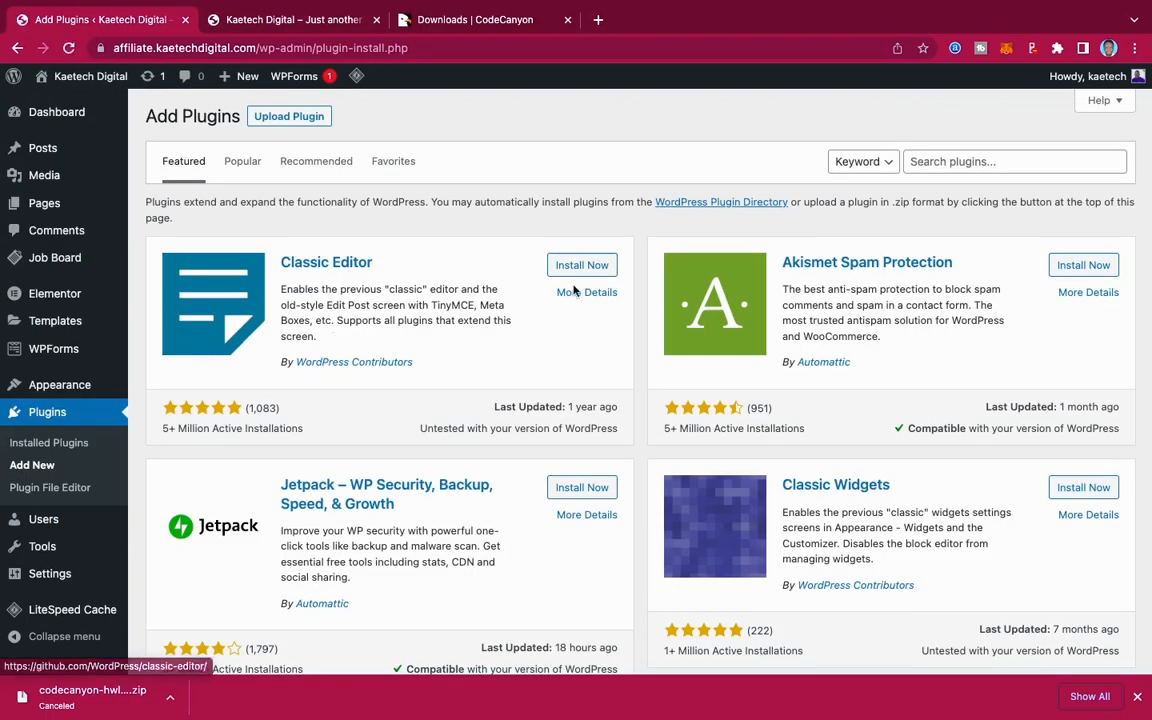
Step: Upload the layered-popups-for-wordpress zip from the Popups folder as a new plugin and install it
{"action": "left_click", "coordinate": [275, 114]}
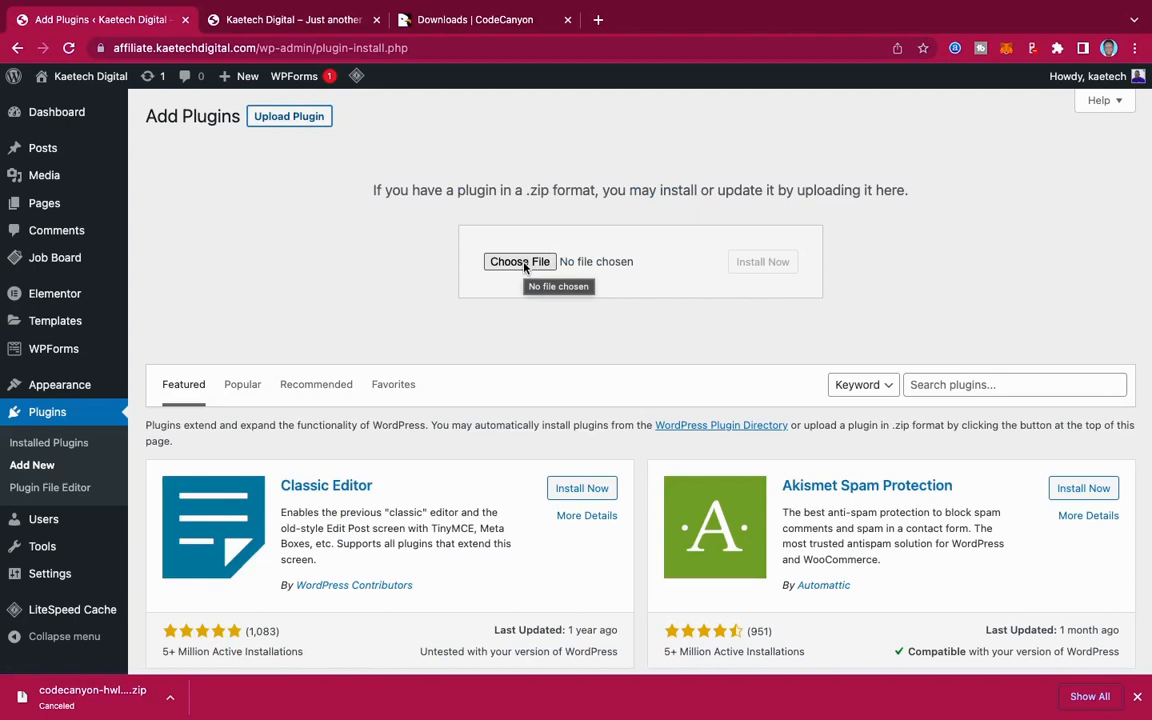
{"action": "left_click", "coordinate": [524, 264]}
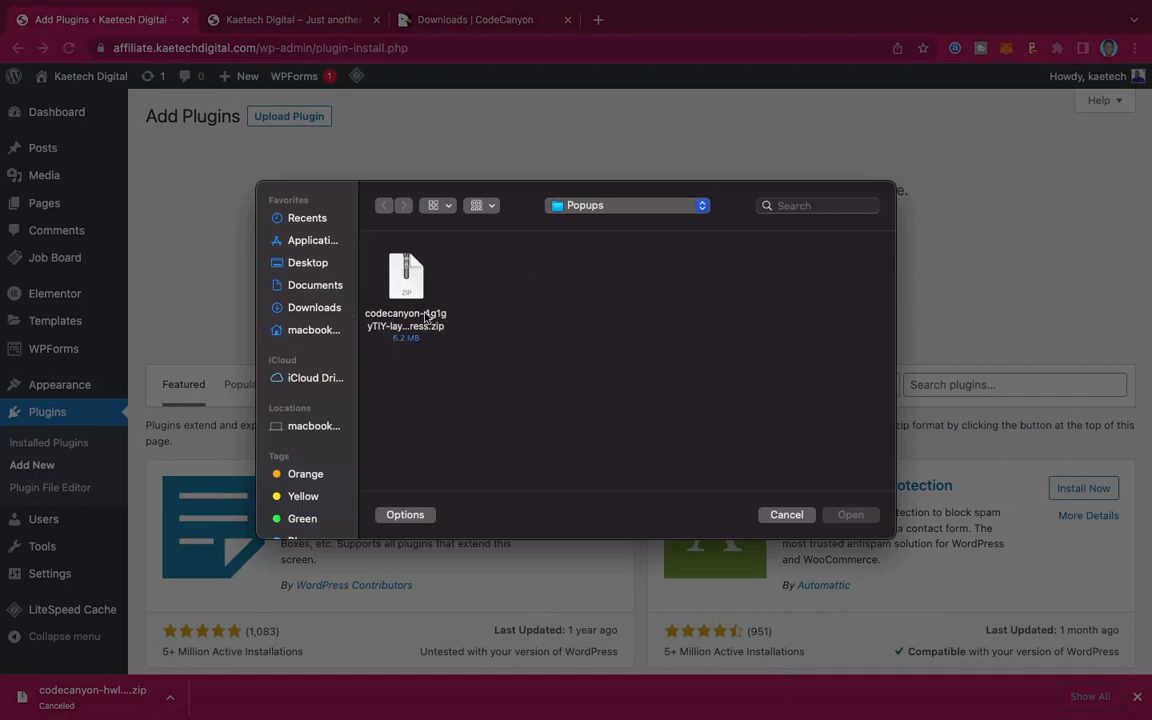
{"action": "left_click", "coordinate": [409, 287]}
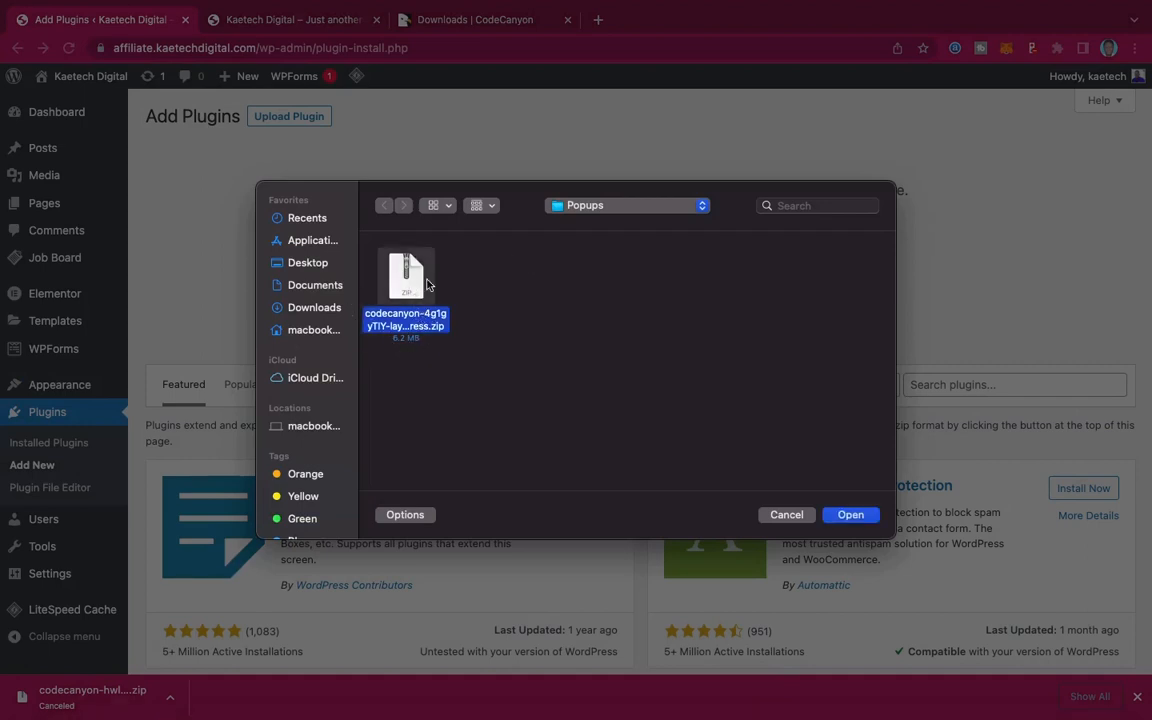
{"action": "left_click", "coordinate": [851, 515]}
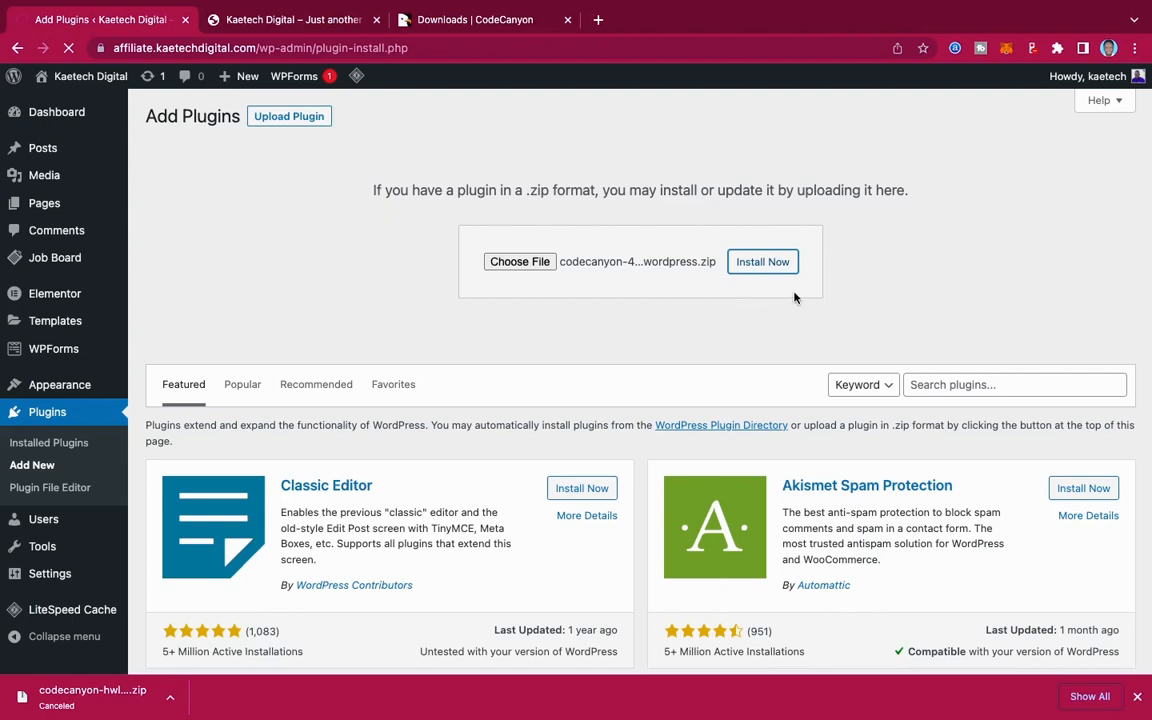
Step: Download the Green Popups license certificate as text from CodeCanyon and copy the item purchase code from it
{"action": "left_click", "coordinate": [470, 20]}
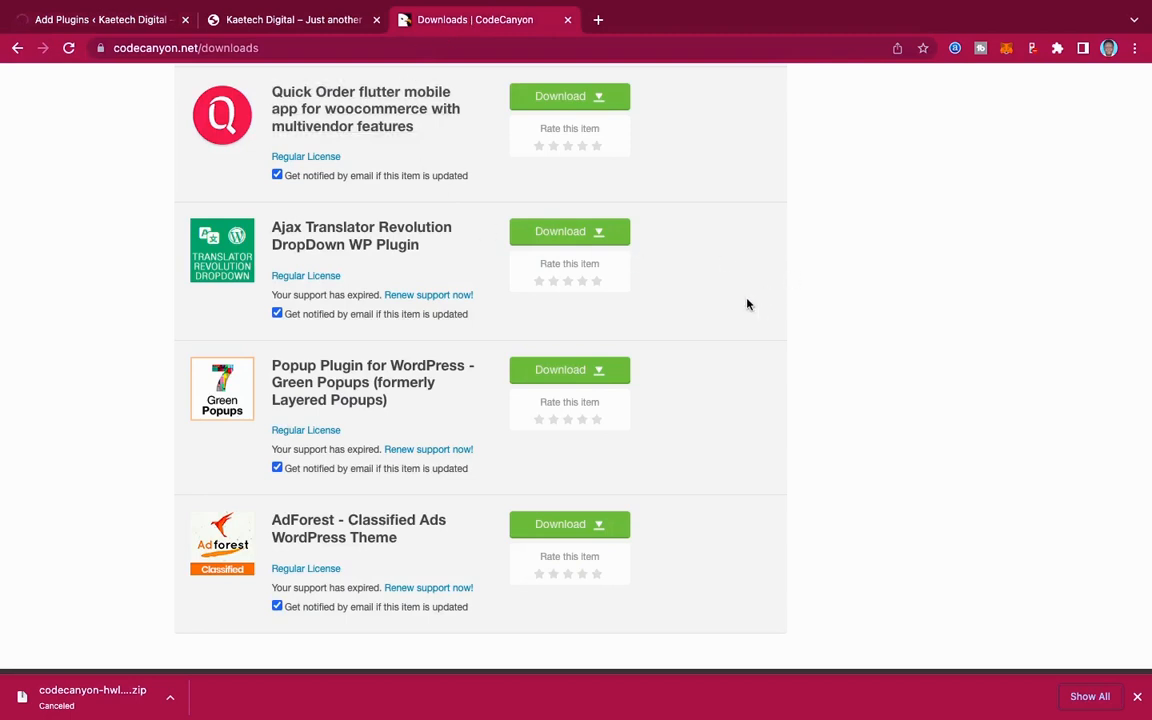
{"action": "left_click", "coordinate": [600, 373]}
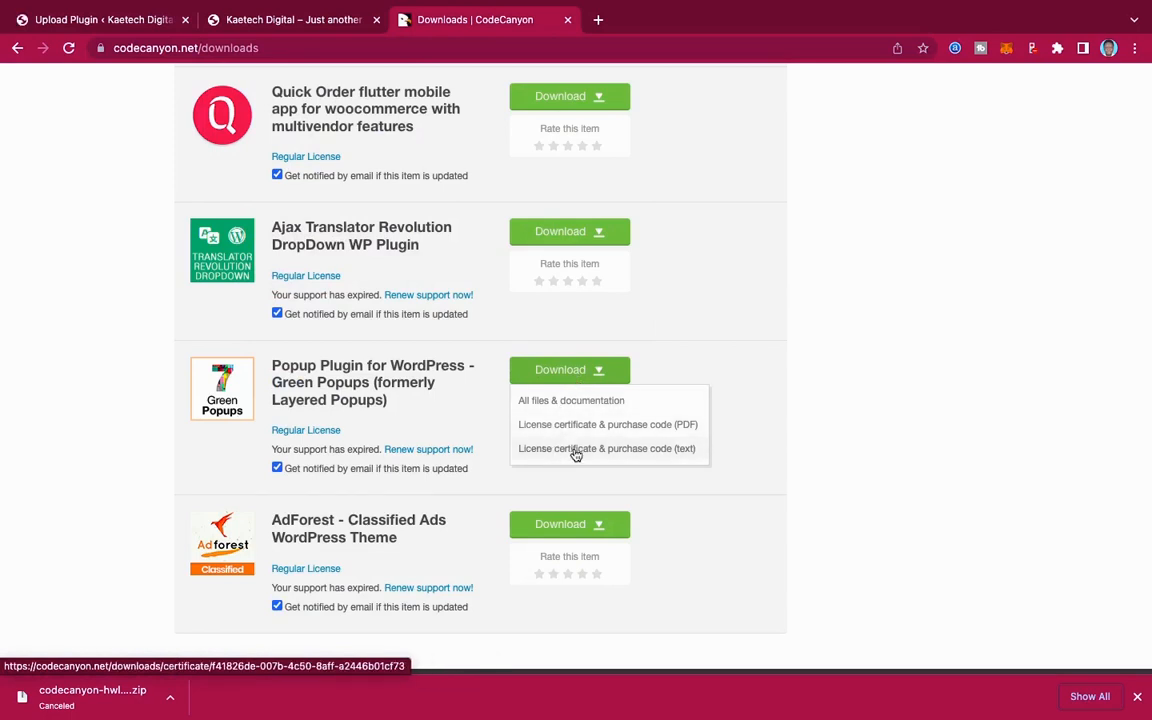
{"action": "left_click", "coordinate": [645, 452]}
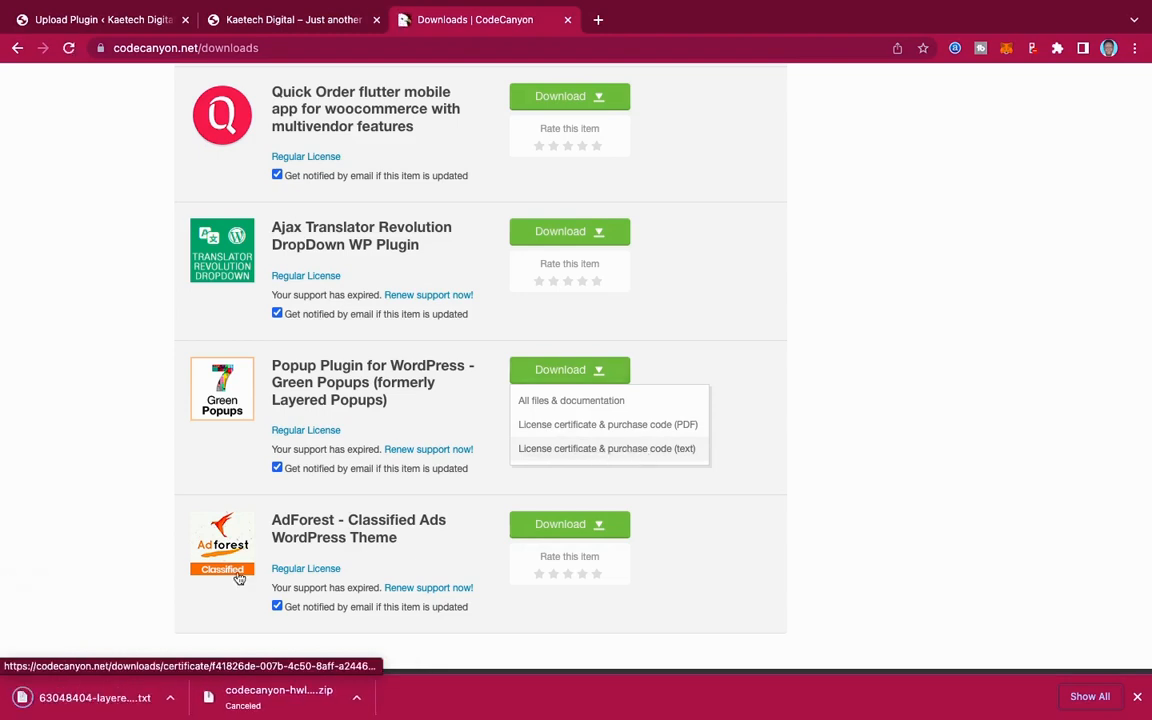
{"action": "left_click", "coordinate": [77, 700]}
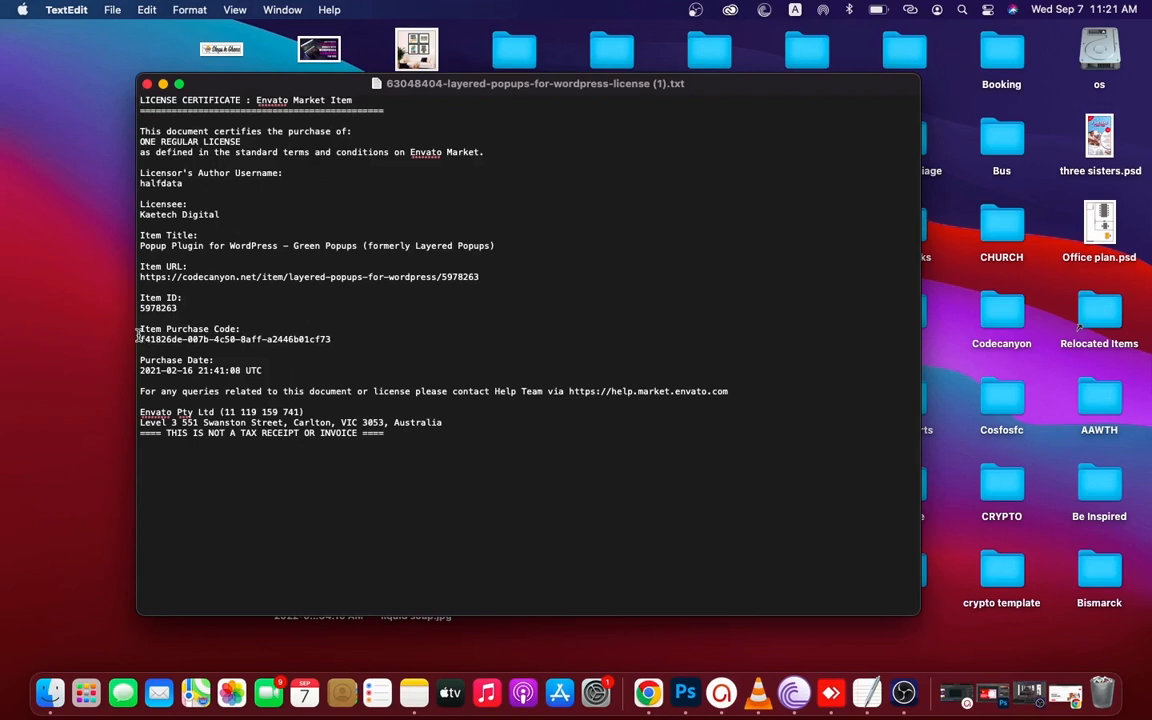
{"action": "left_click_drag", "start_coordinate": [334, 339], "coordinate": [140, 340]}
{"action": "key", "text": "super+c"}
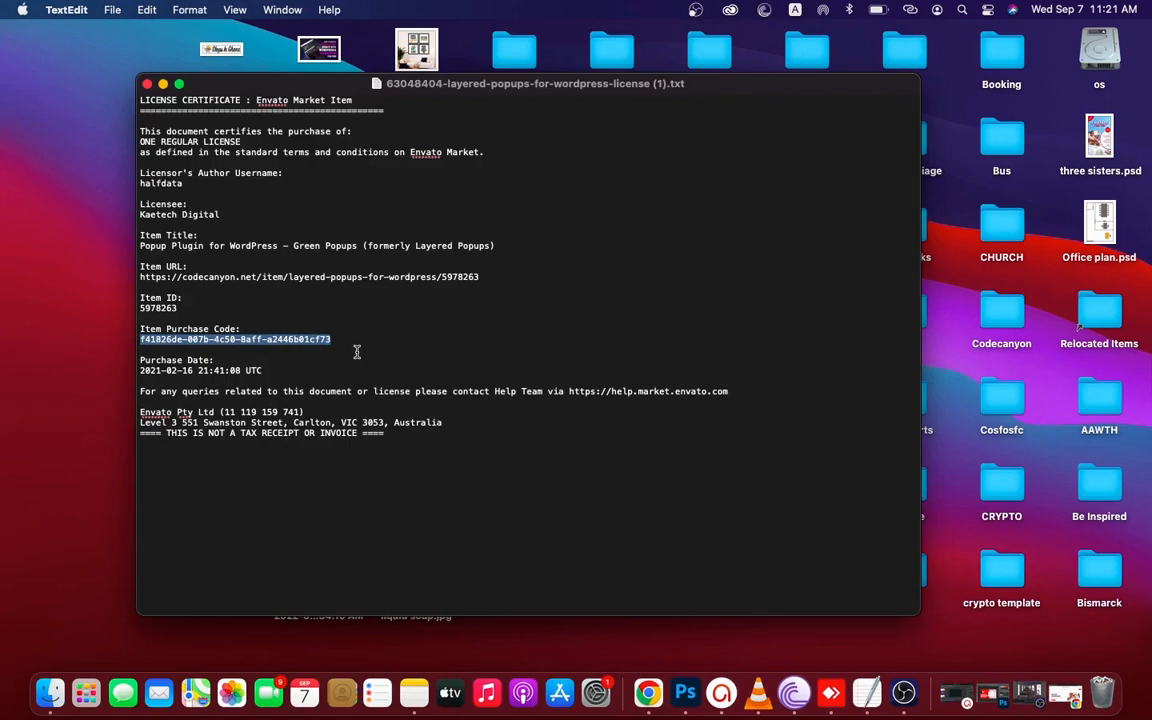
Step: Switch back to Chrome and activate the newly installed Green Popups plugin on the WordPress site
{"action": "key", "text": "ctrl+Right"}
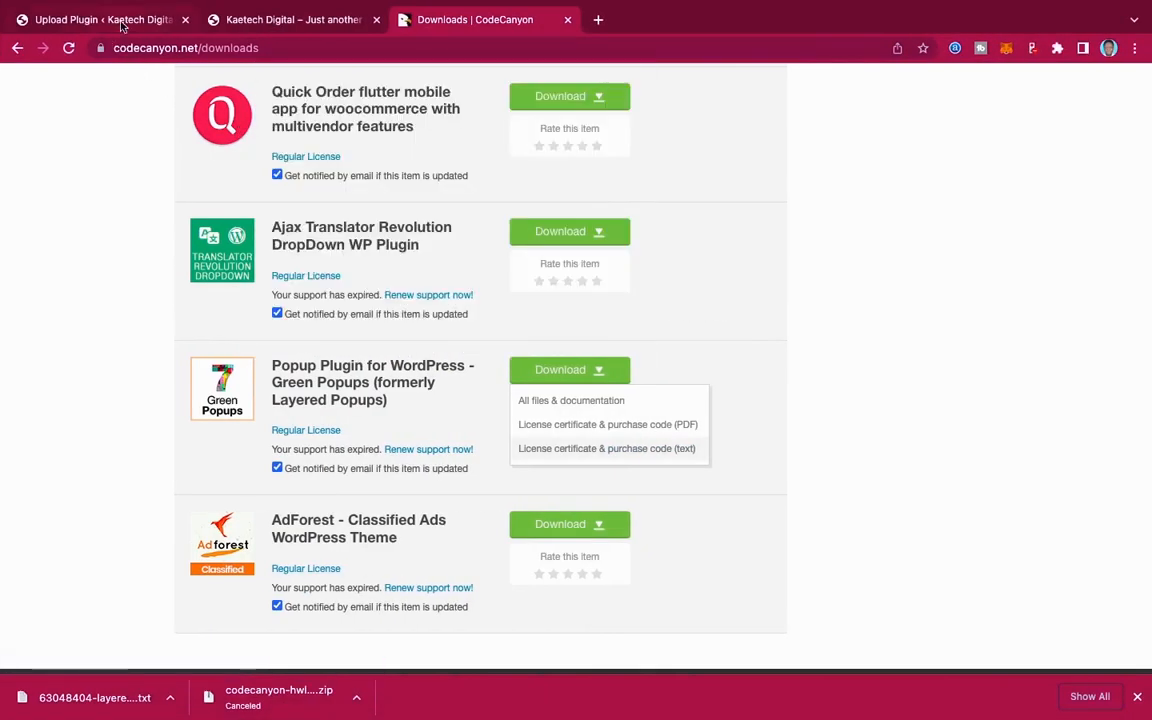
{"action": "left_click", "coordinate": [85, 19]}
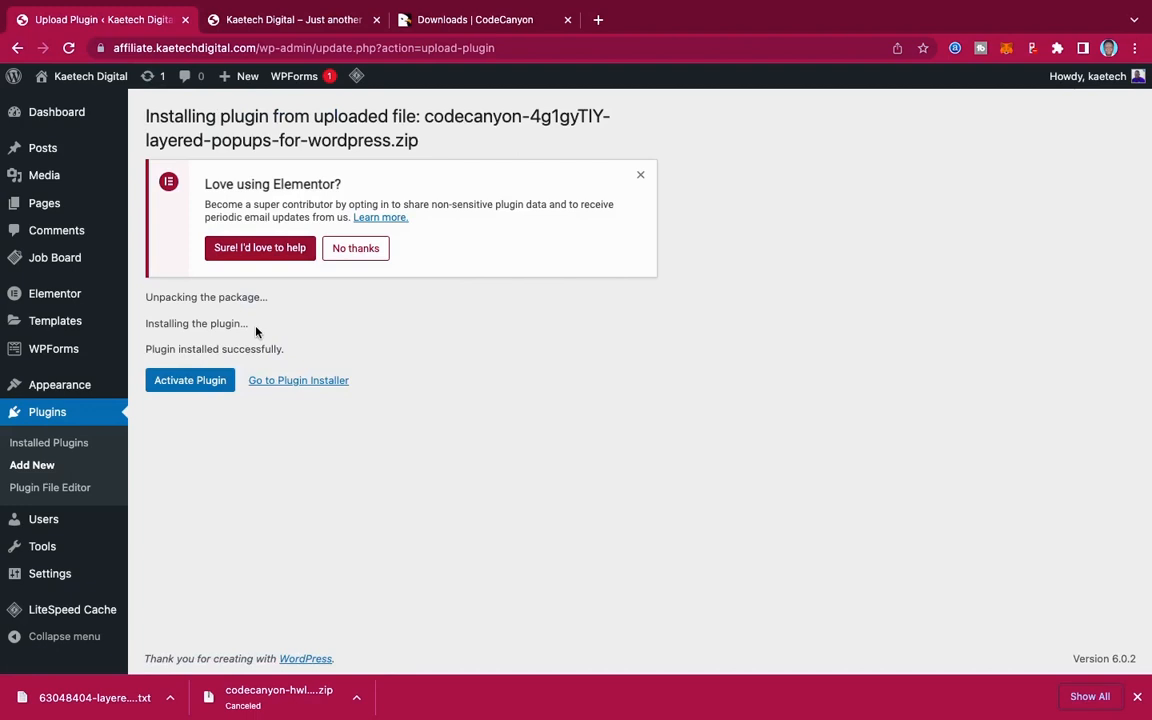
{"action": "left_click", "coordinate": [188, 383]}
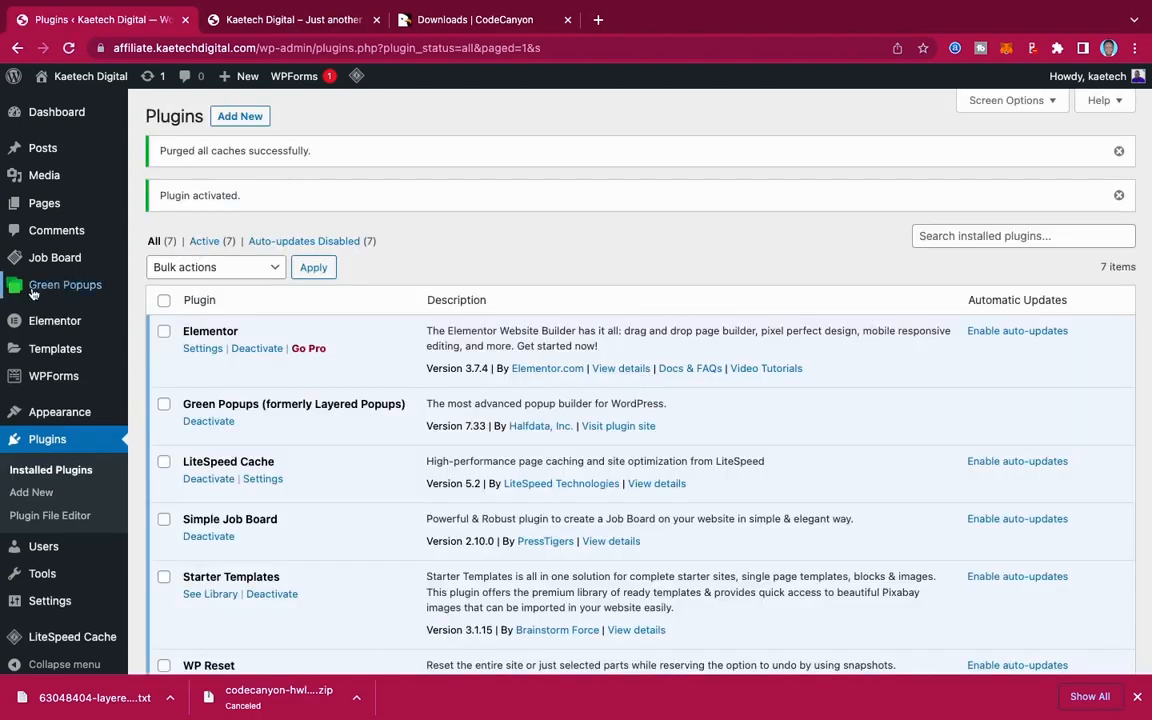
Step: Paste the item purchase code into the Green Popups settings and save them to activate the license
{"action": "mouse_move", "coordinate": [13, 300]}
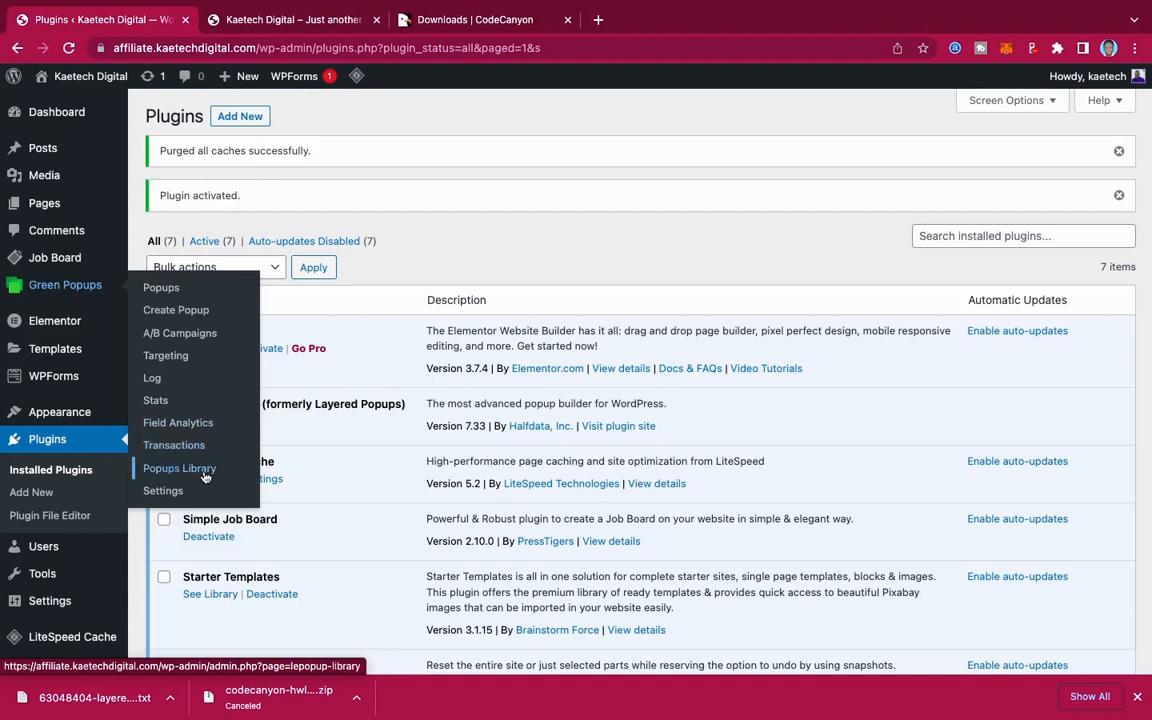
{"action": "left_click", "coordinate": [163, 491]}
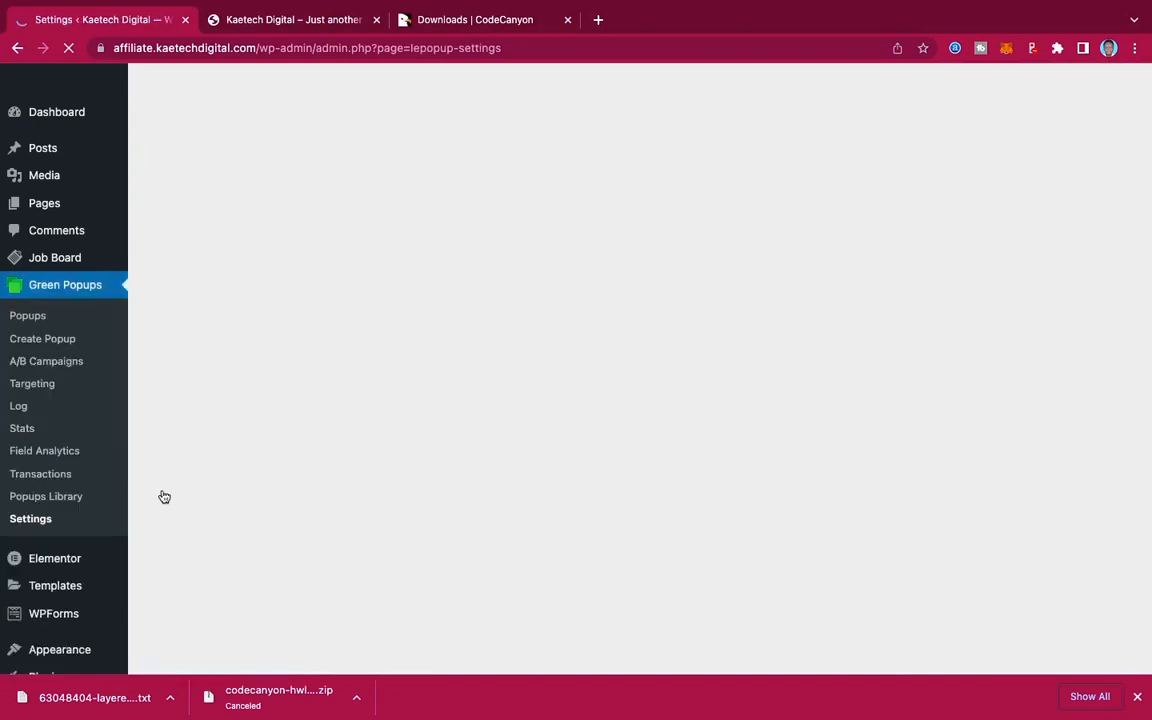
{"action": "scroll", "coordinate": [486, 508], "scroll_direction": "down", "scroll_amount": 15}
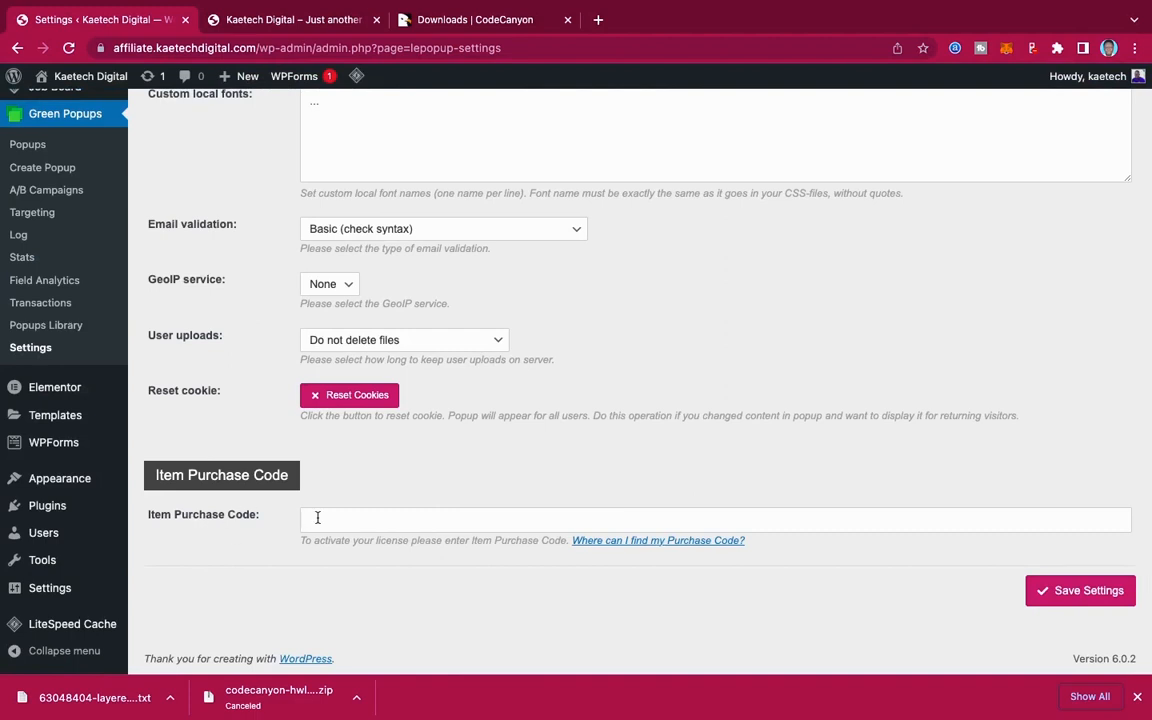
{"action": "key", "text": "super+v"}
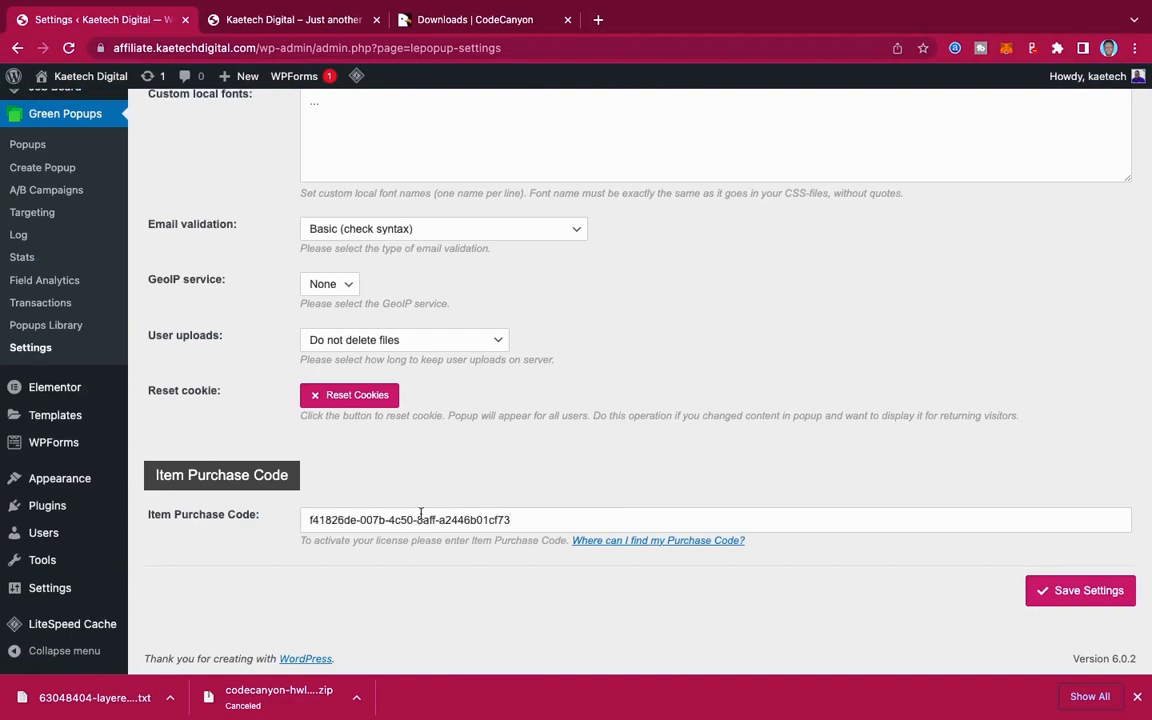
{"action": "left_click", "coordinate": [1062, 593]}
Step: Review the mailing and miscellaneous options in the Green Popups general settings
{"action": "scroll", "coordinate": [654, 414], "scroll_direction": "up", "scroll_amount": 10}
{"action": "scroll", "coordinate": [654, 418], "scroll_direction": "up", "scroll_amount": 2}
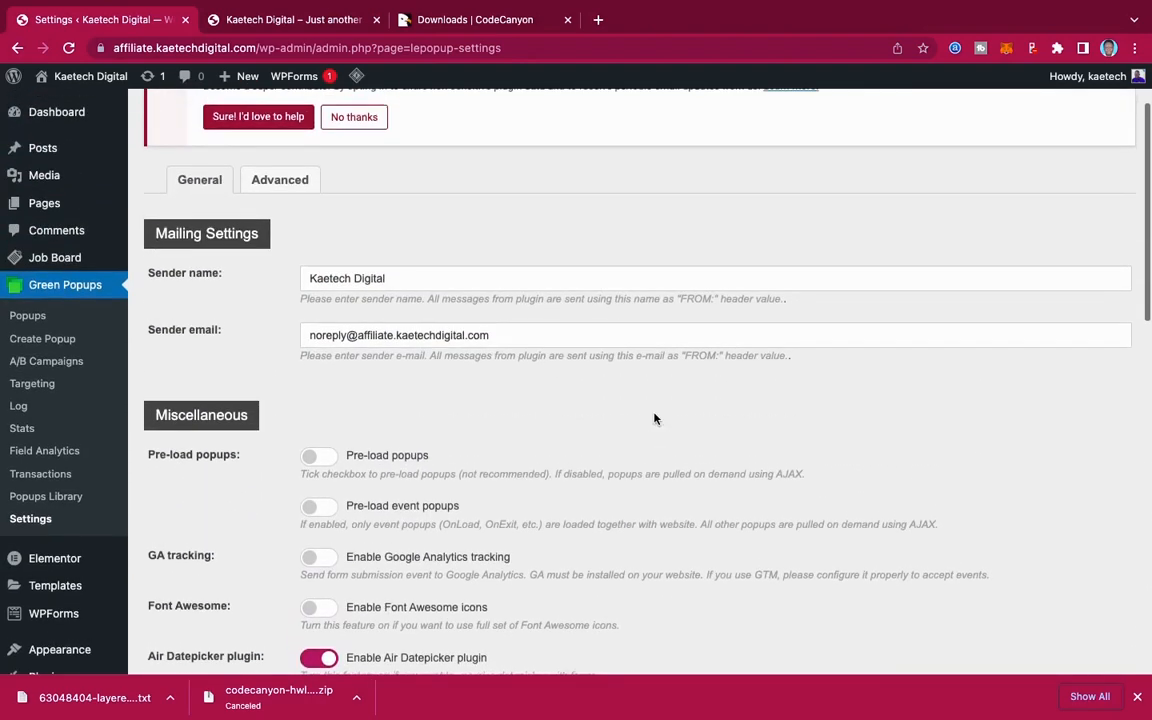
{"action": "scroll", "coordinate": [654, 418], "scroll_direction": "down", "scroll_amount": 4}
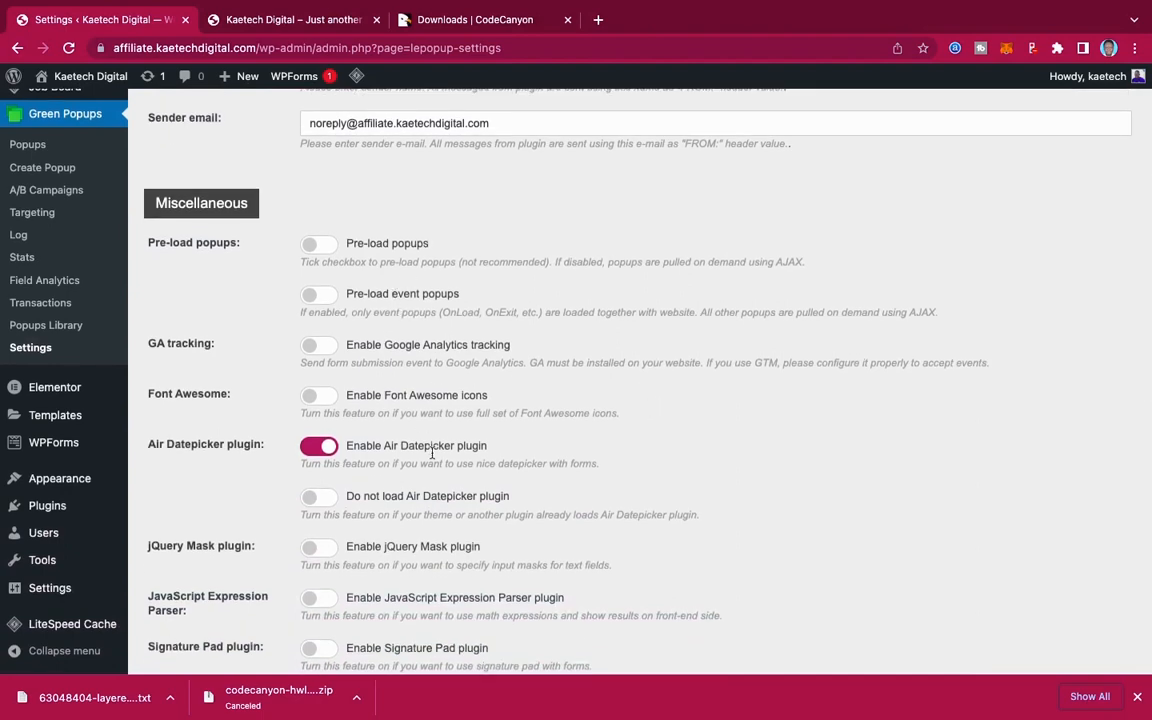
{"action": "scroll", "coordinate": [518, 547], "scroll_direction": "down", "scroll_amount": 4}
{"action": "scroll", "coordinate": [518, 547], "scroll_direction": "up", "scroll_amount": 5}
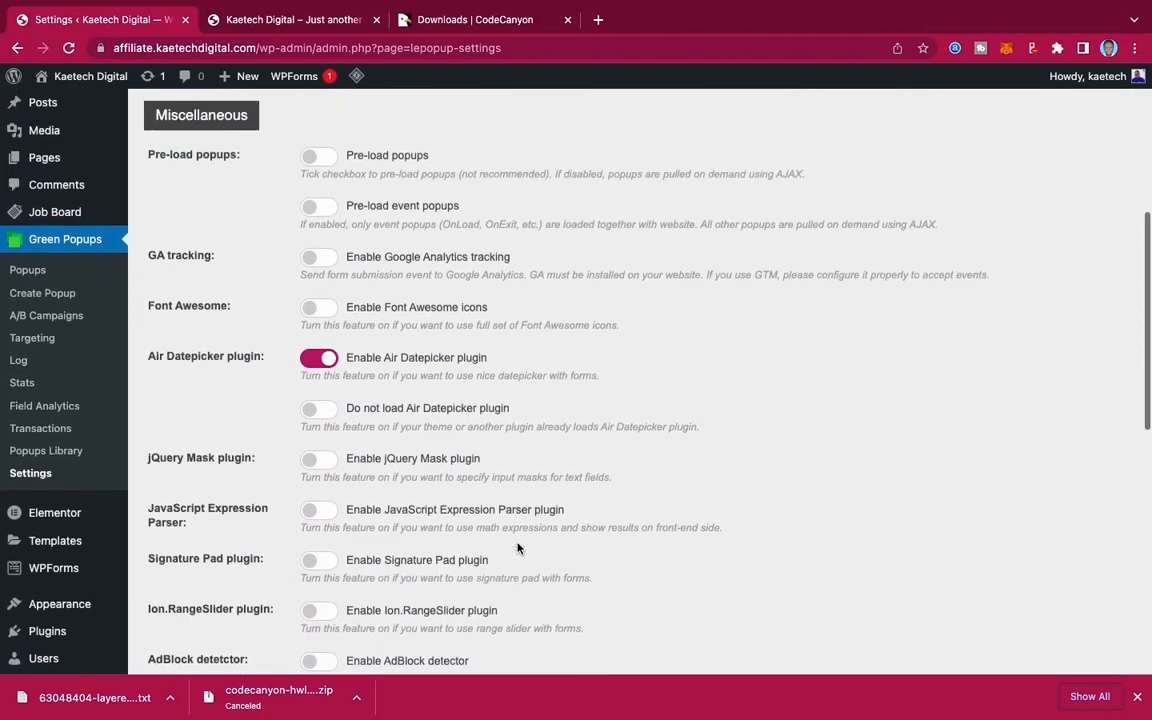
{"action": "scroll", "coordinate": [518, 547], "scroll_direction": "up", "scroll_amount": 5}
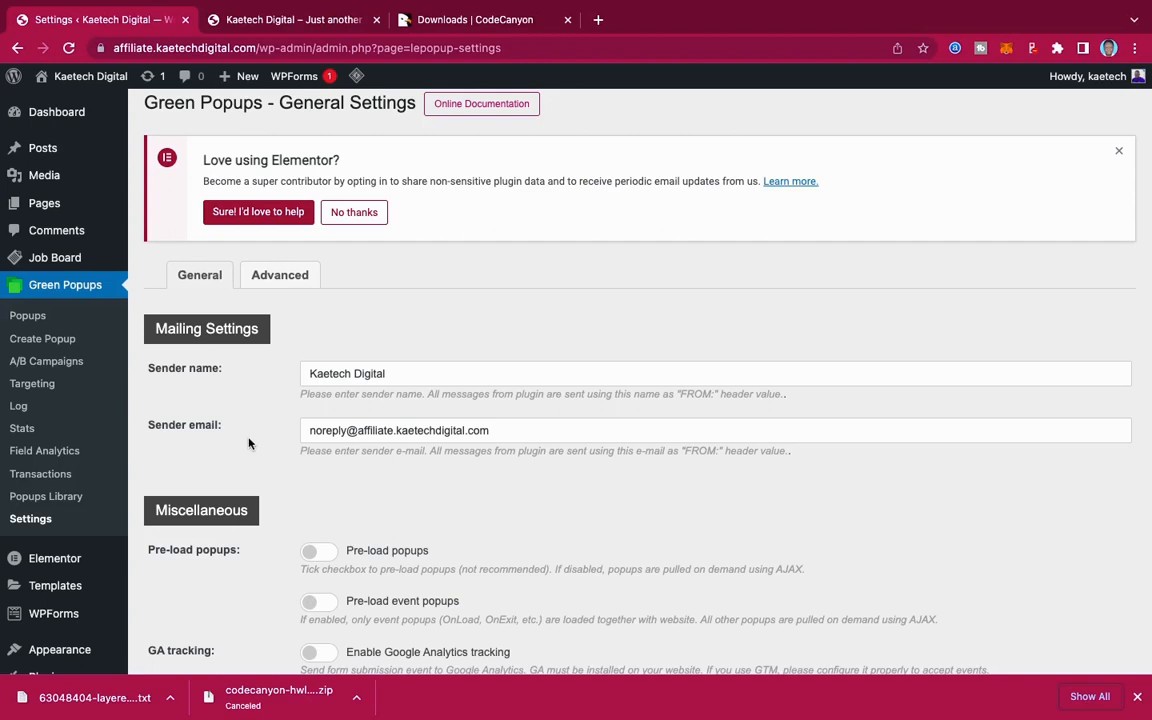
Step: Look through the Green Popups list of popups and open the Subscribe #3 popup for editing
{"action": "left_click", "coordinate": [27, 315]}
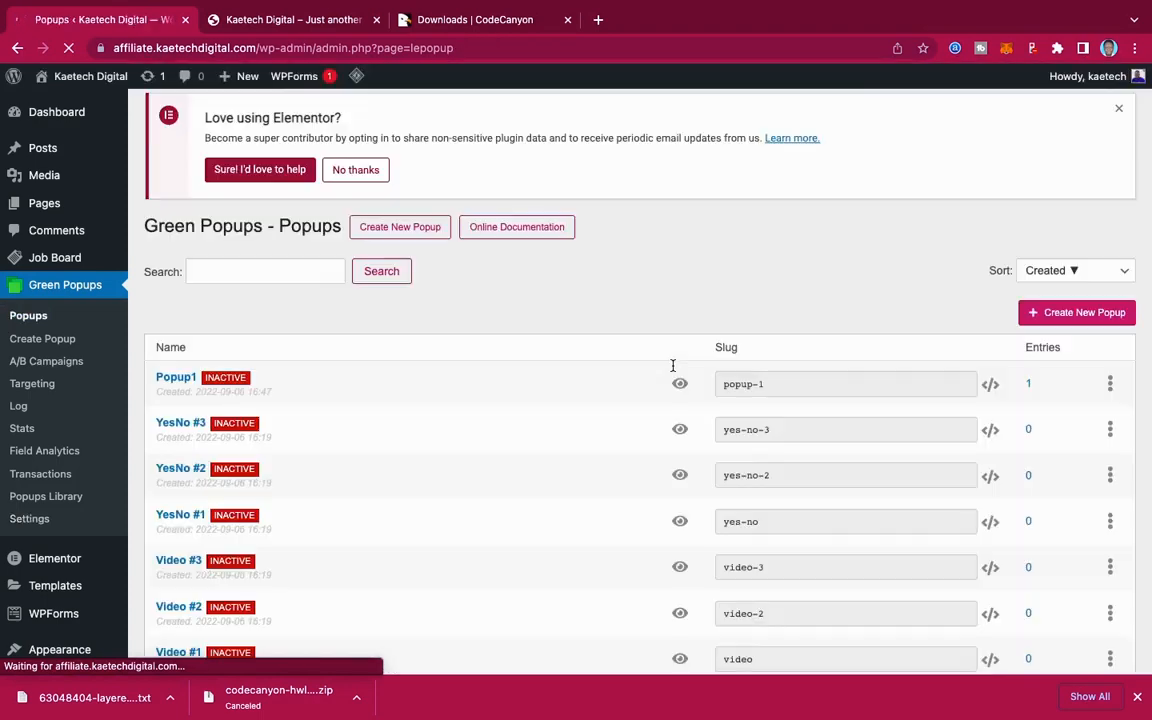
{"action": "scroll", "coordinate": [443, 497], "scroll_direction": "down", "scroll_amount": 5}
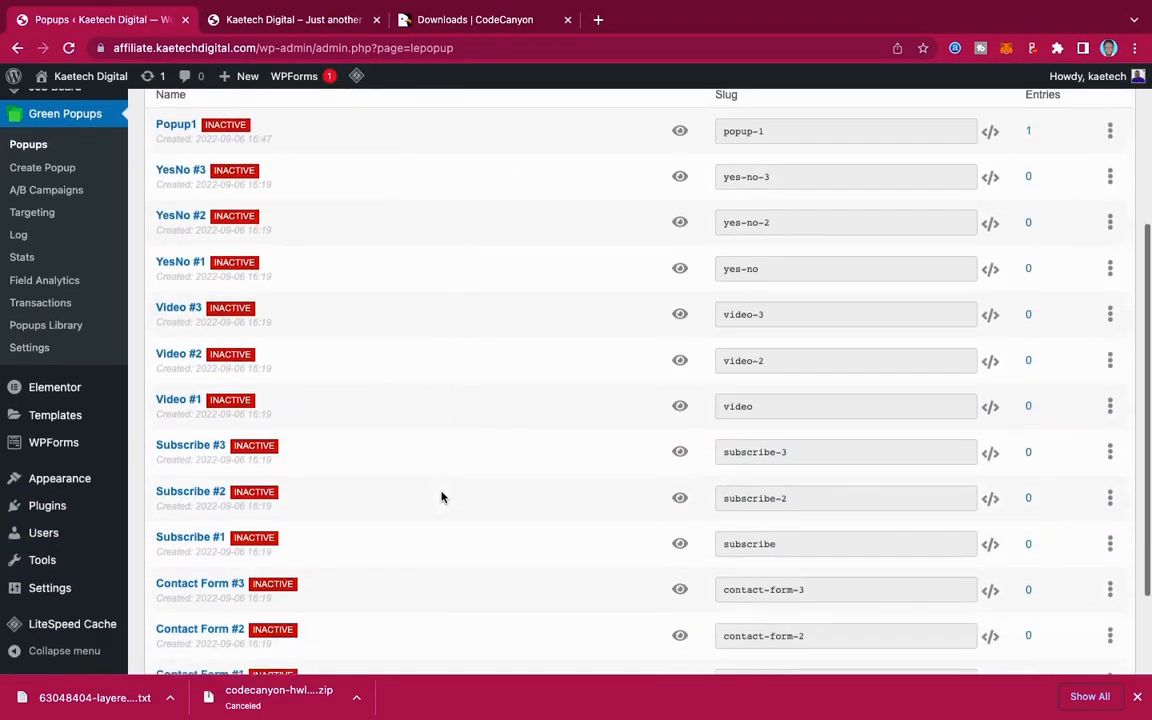
{"action": "scroll", "coordinate": [443, 497], "scroll_direction": "up", "scroll_amount": 3}
{"action": "scroll", "coordinate": [443, 497], "scroll_direction": "down", "scroll_amount": 3}
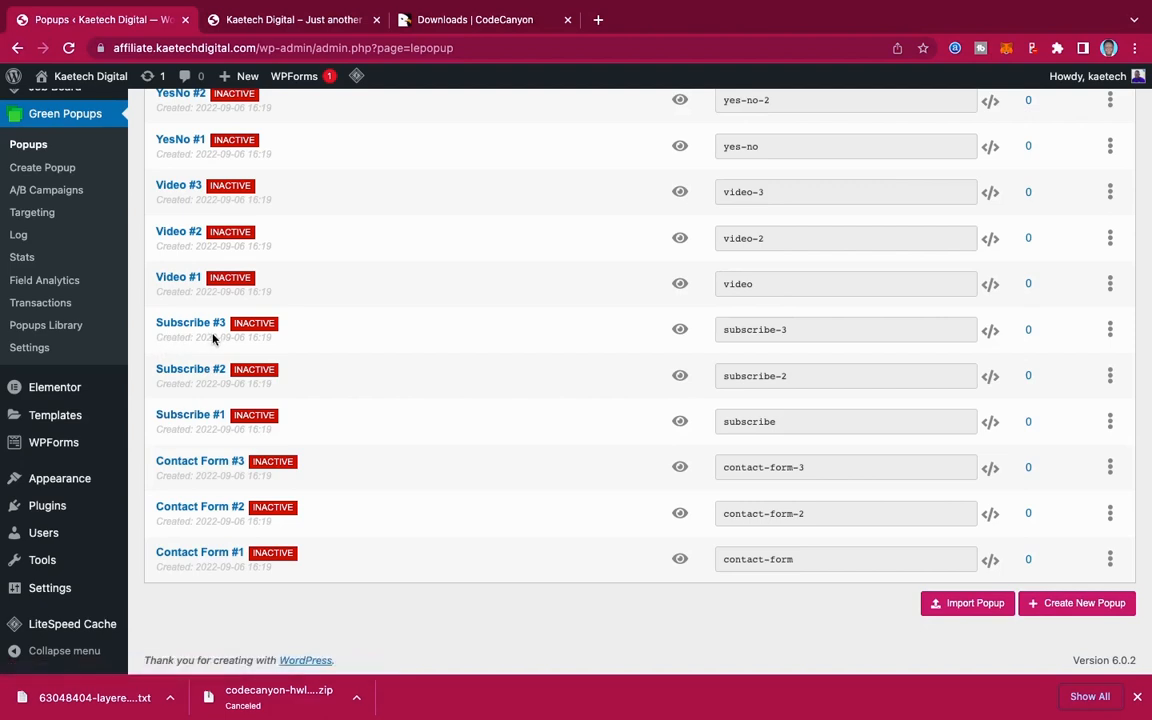
{"action": "scroll", "coordinate": [213, 340], "scroll_direction": "up", "scroll_amount": 2}
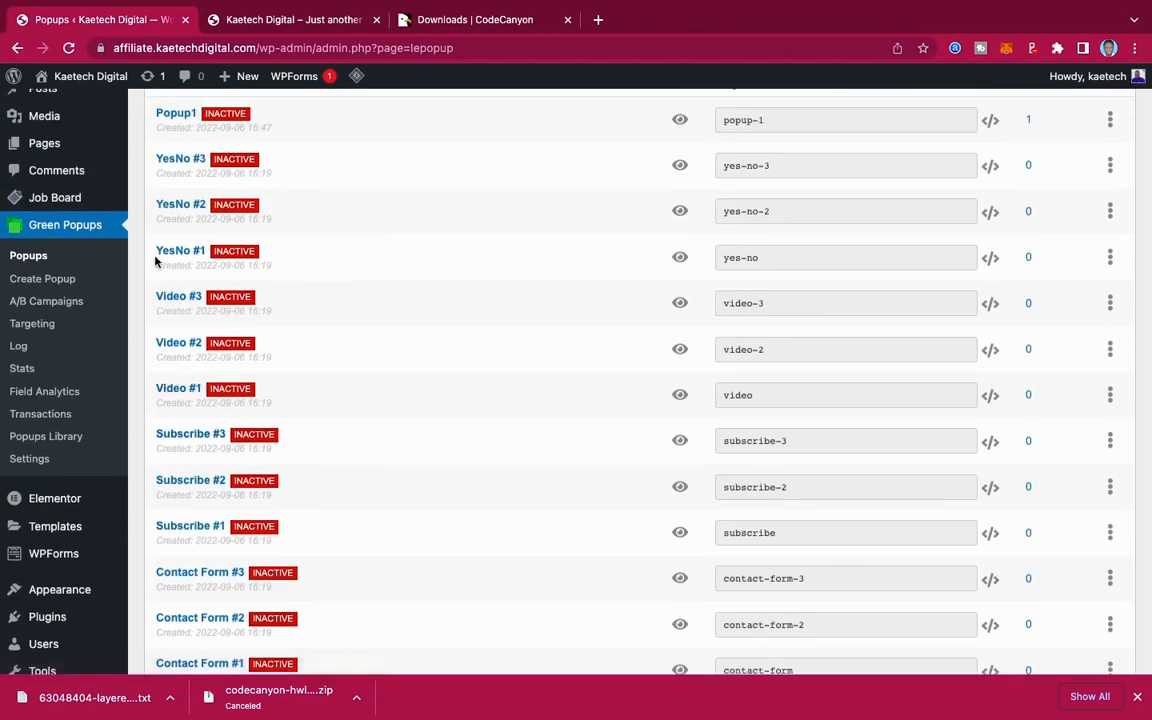
{"action": "scroll", "coordinate": [392, 460], "scroll_direction": "down", "scroll_amount": 2}
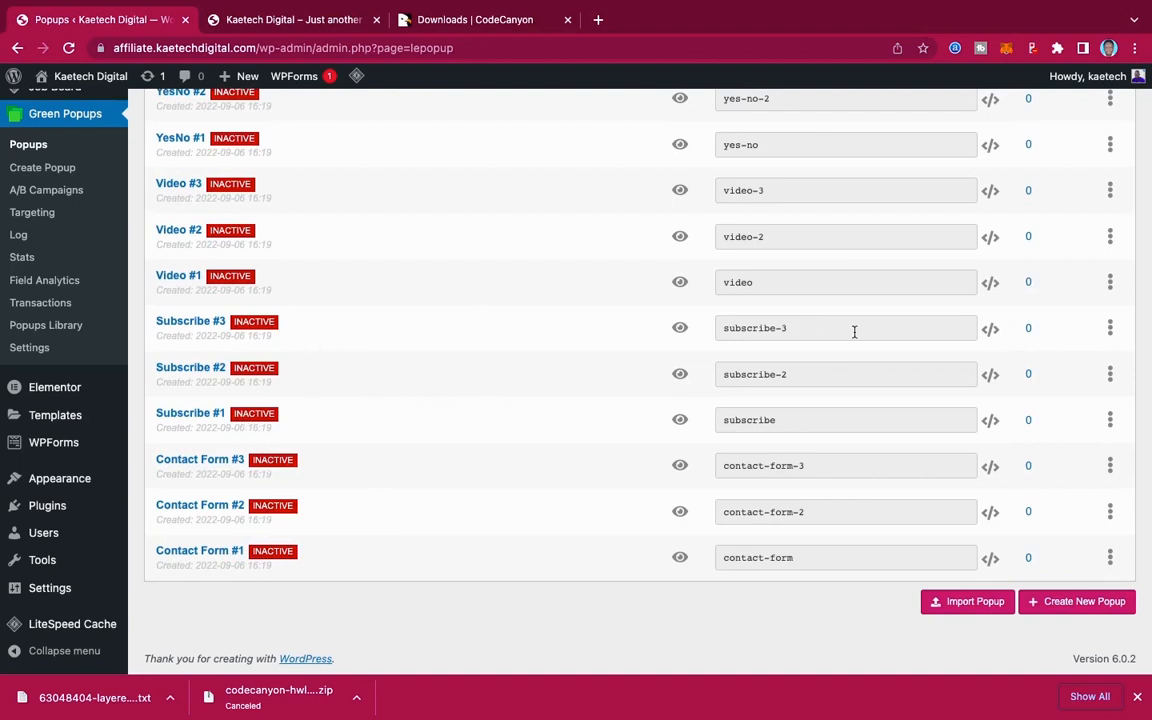
{"action": "left_click", "coordinate": [1109, 329]}
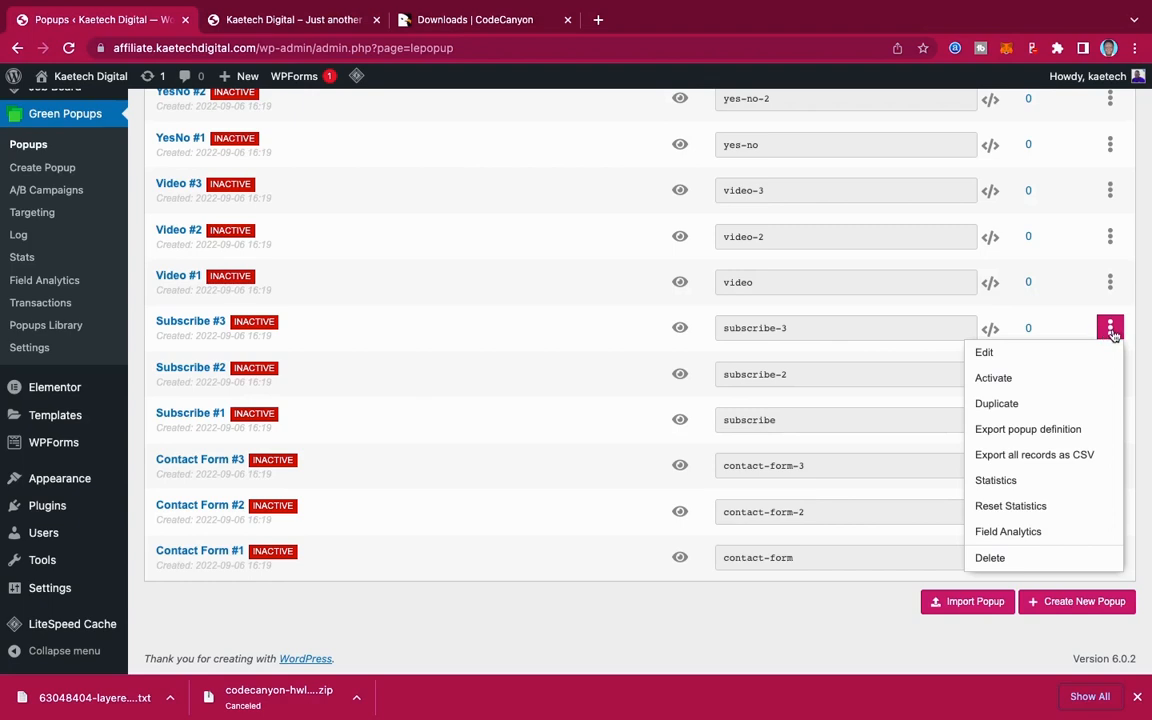
{"action": "left_click", "coordinate": [1111, 331]}
{"action": "left_click", "coordinate": [1110, 333]}
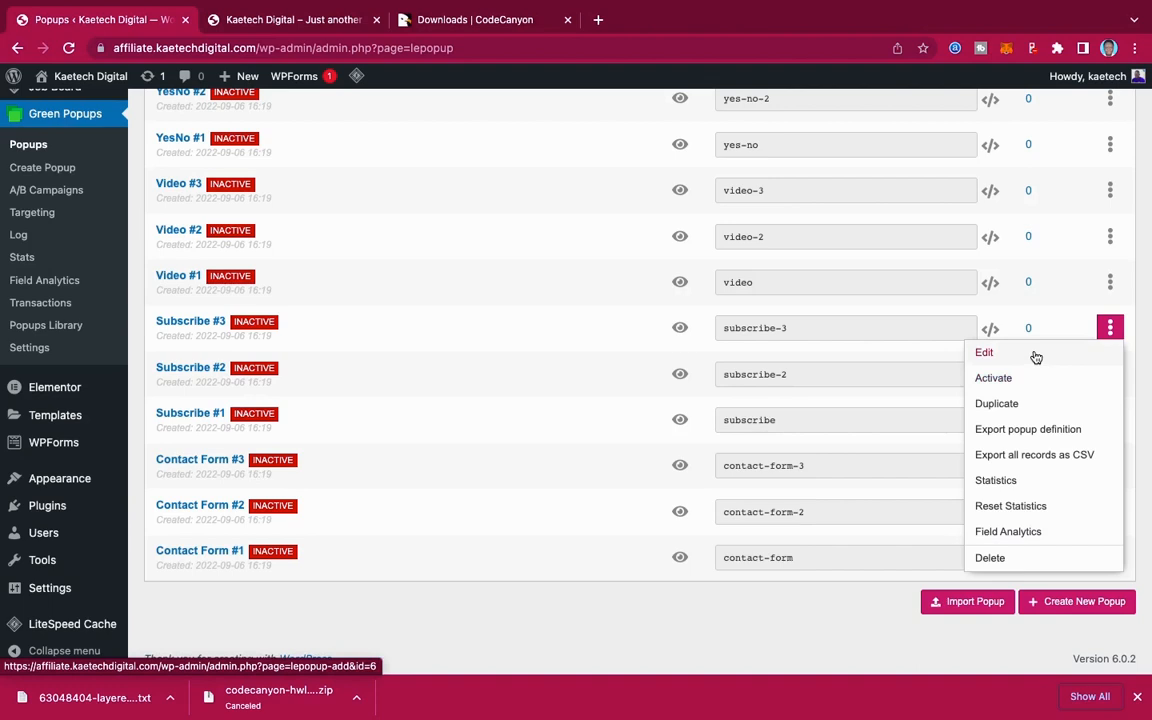
{"action": "left_click", "coordinate": [1036, 357]}
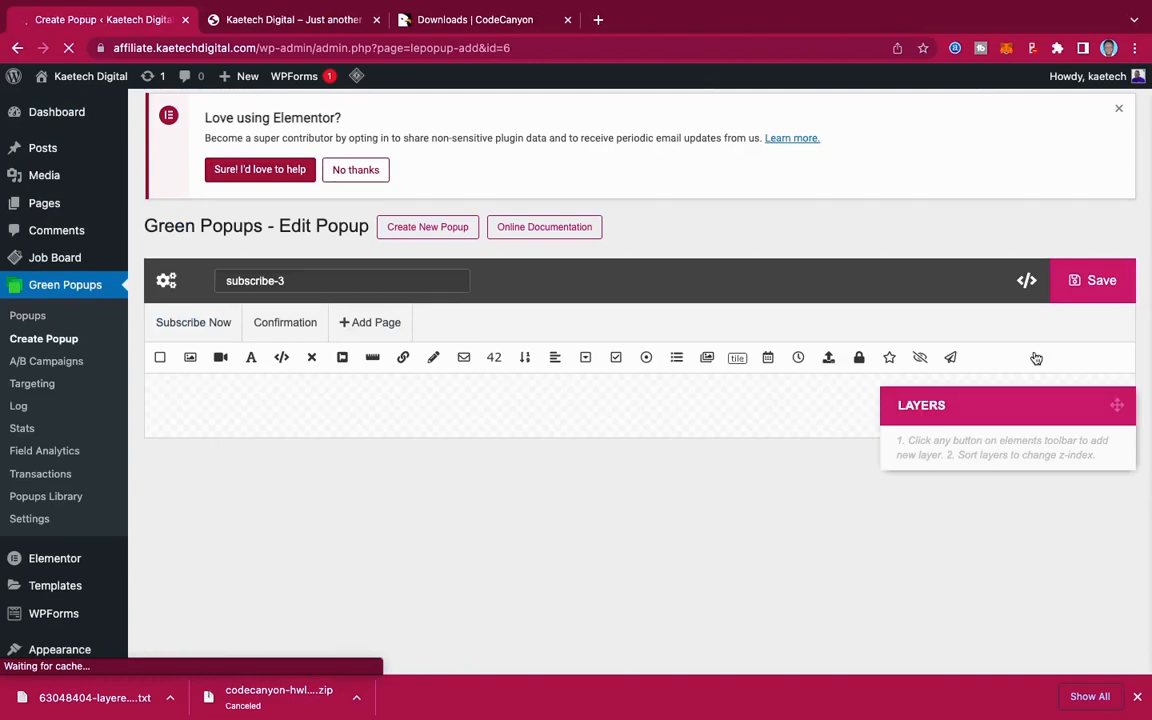
Step: Move the floating Layers list off the popup's form and close icon, over to its polygon artwork
{"action": "scroll", "coordinate": [780, 500], "scroll_direction": "down", "scroll_amount": 3}
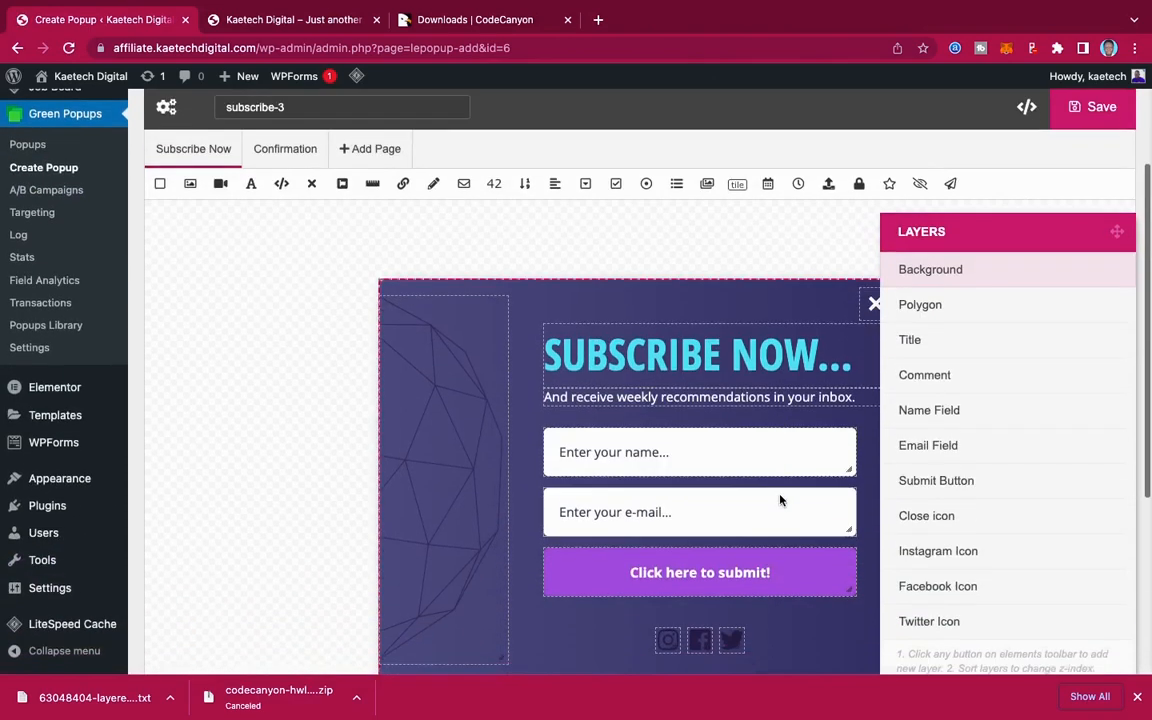
{"action": "scroll", "coordinate": [780, 500], "scroll_direction": "down", "scroll_amount": 2}
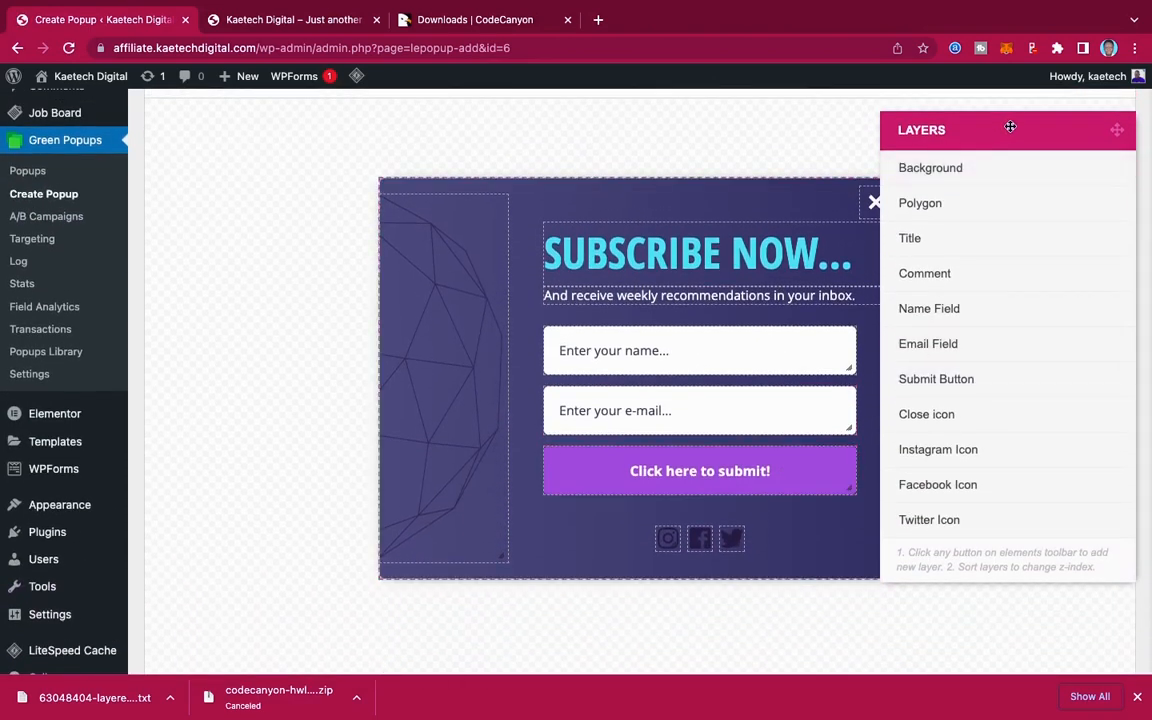
{"action": "left_click_drag", "start_coordinate": [1010, 127], "coordinate": [300, 187]}
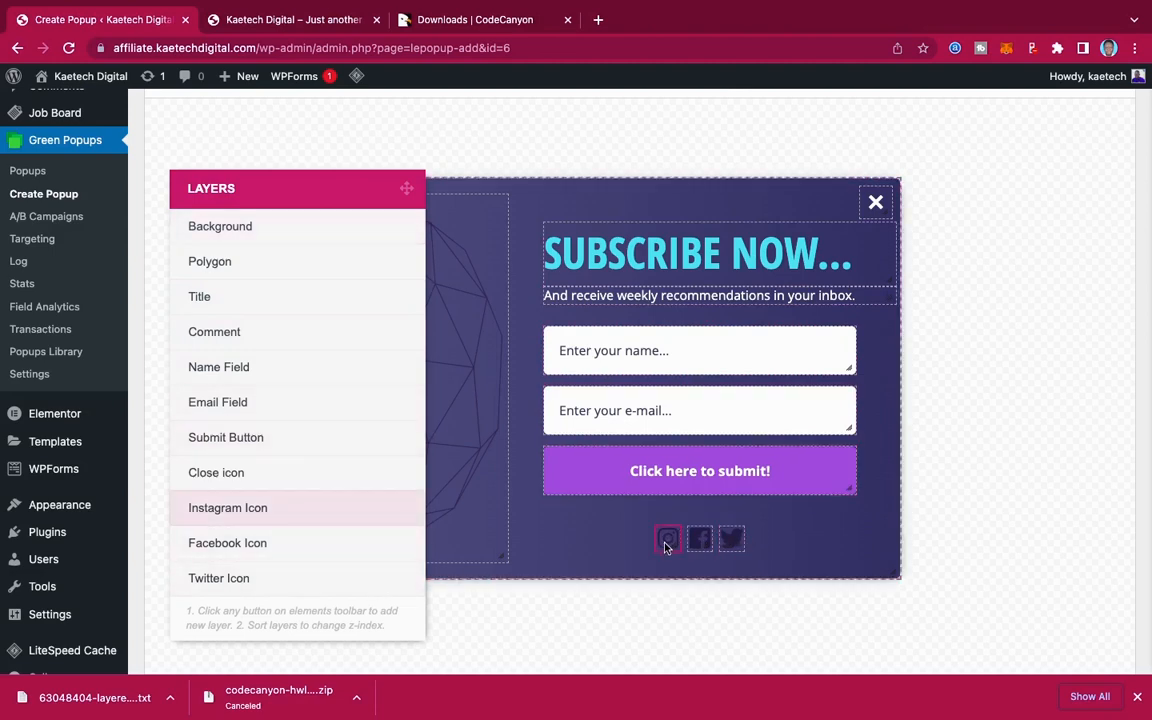
Step: Set the Instagram Icon layer's URL to instagram.com/kaetechdigital and close its properties
{"action": "left_click", "coordinate": [257, 509]}
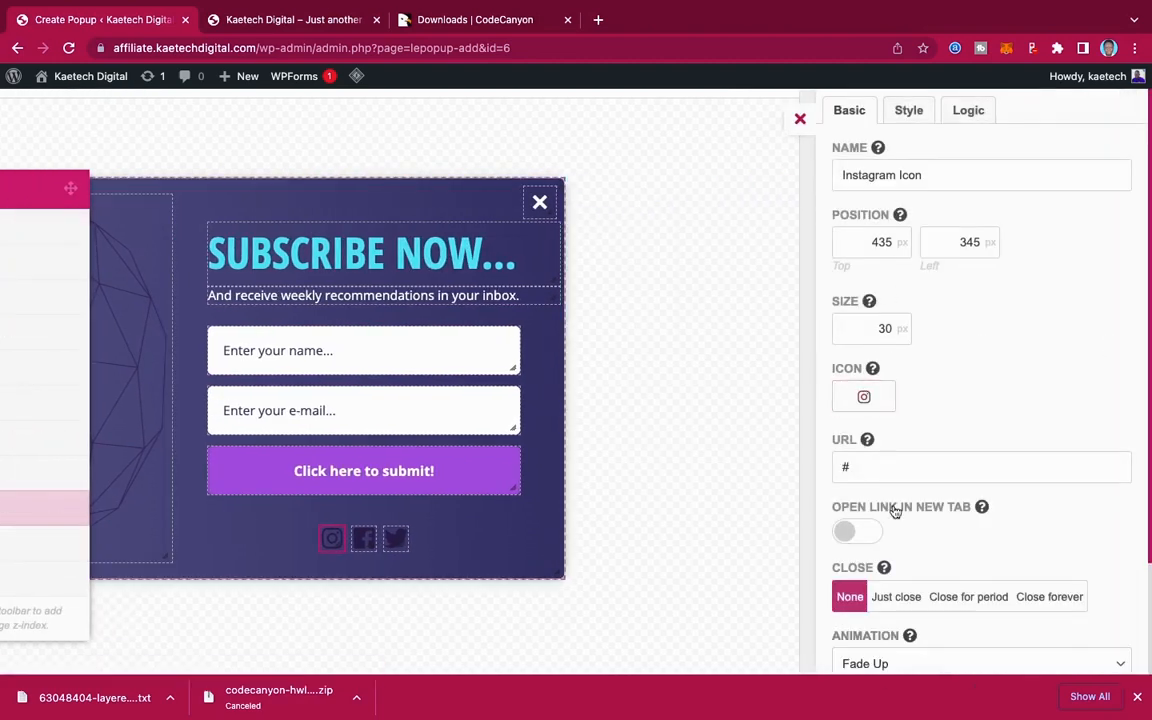
{"action": "left_click_drag", "start_coordinate": [852, 467], "coordinate": [830, 470]}
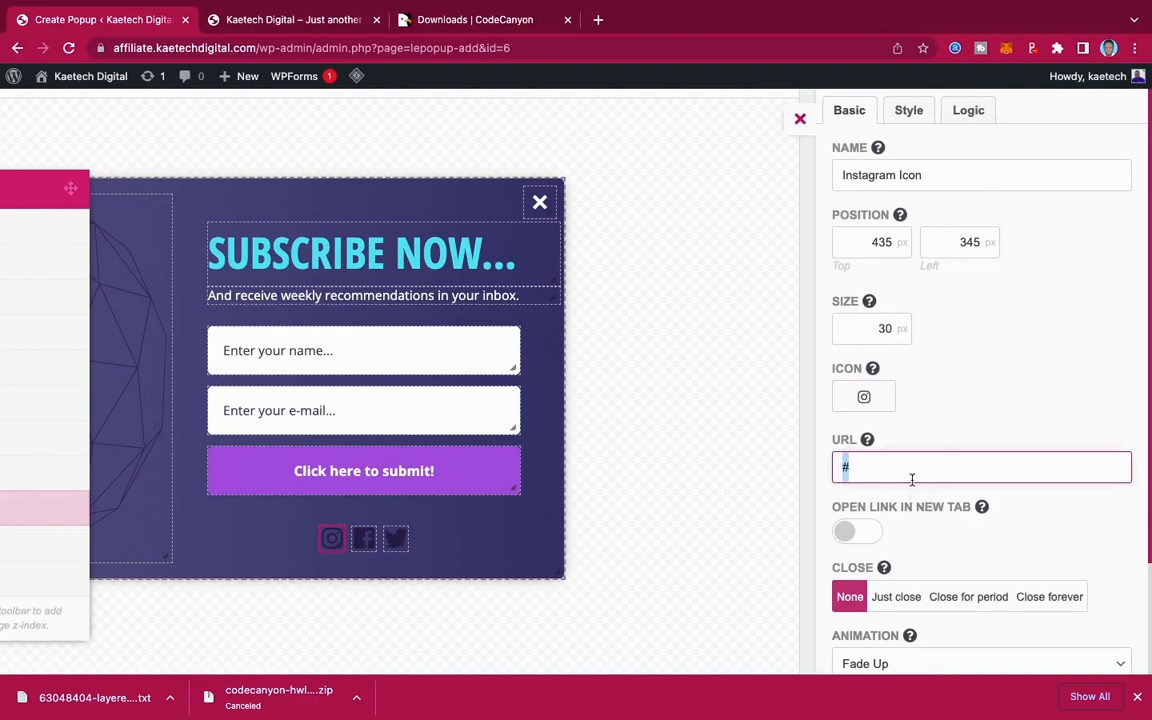
{"action": "type", "text": "instagram.com/kaetechdigita"}
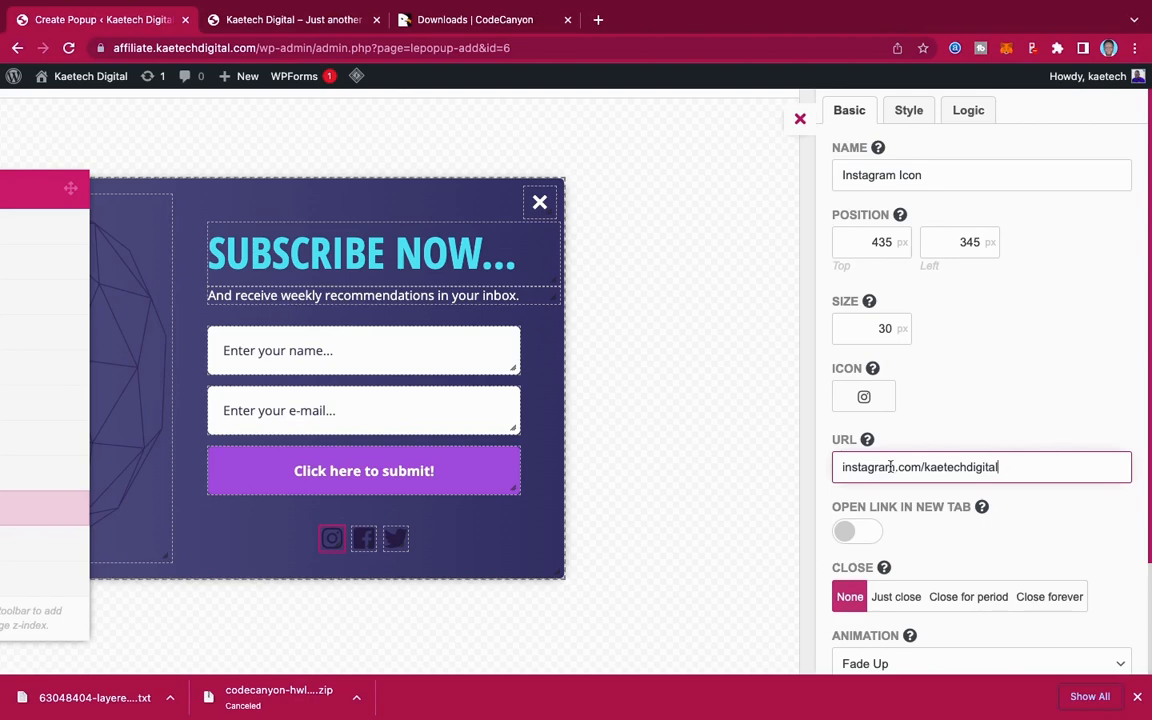
{"action": "type", "text": "l"}
{"action": "left_click", "coordinate": [803, 120]}
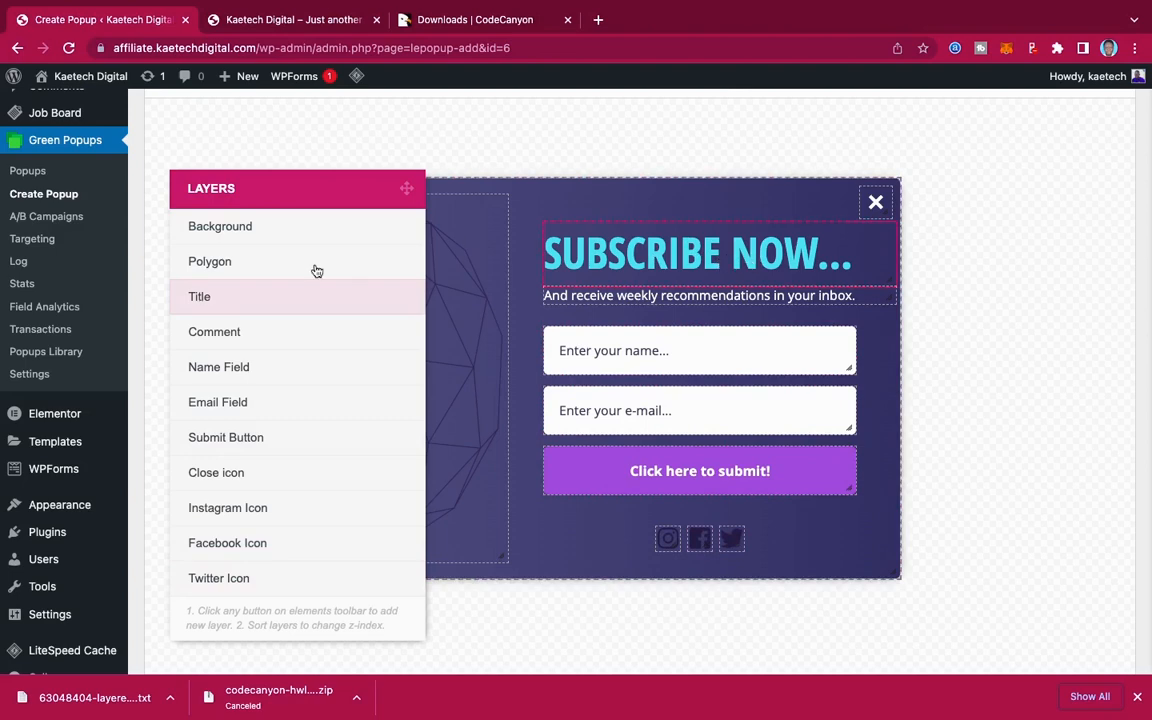
Step: Change the Title layer's text to "JOIN US NOW..." and close its properties
{"action": "left_click", "coordinate": [201, 300]}
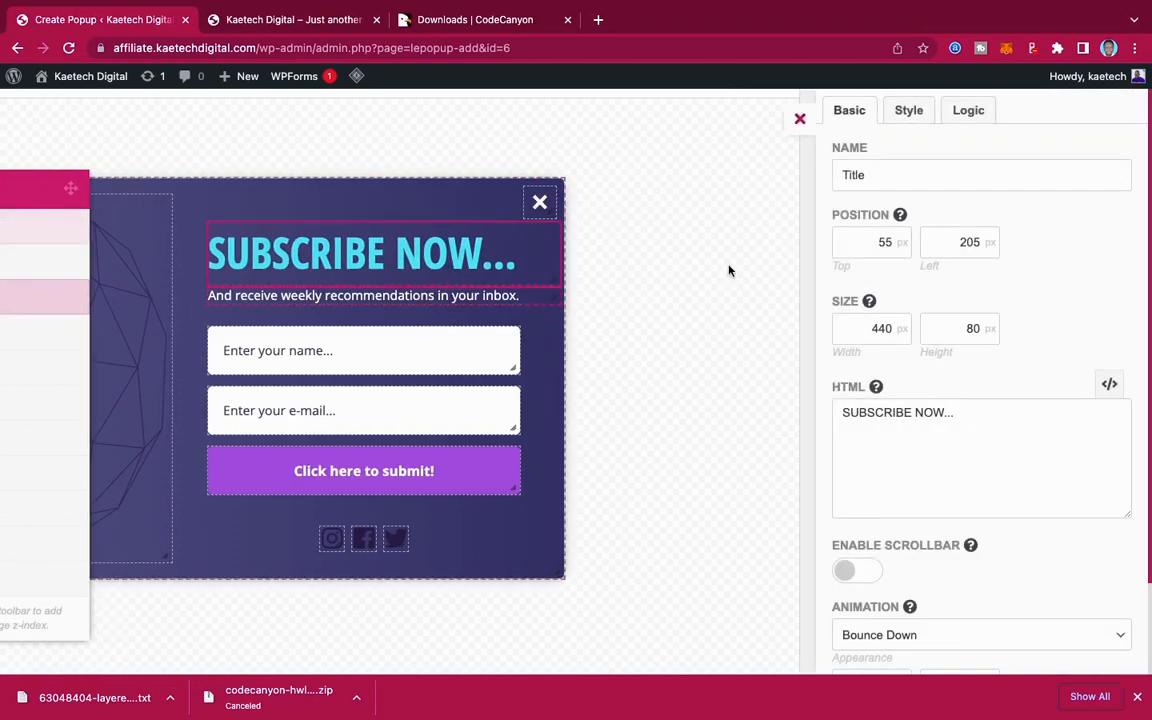
{"action": "left_click", "coordinate": [907, 412]}
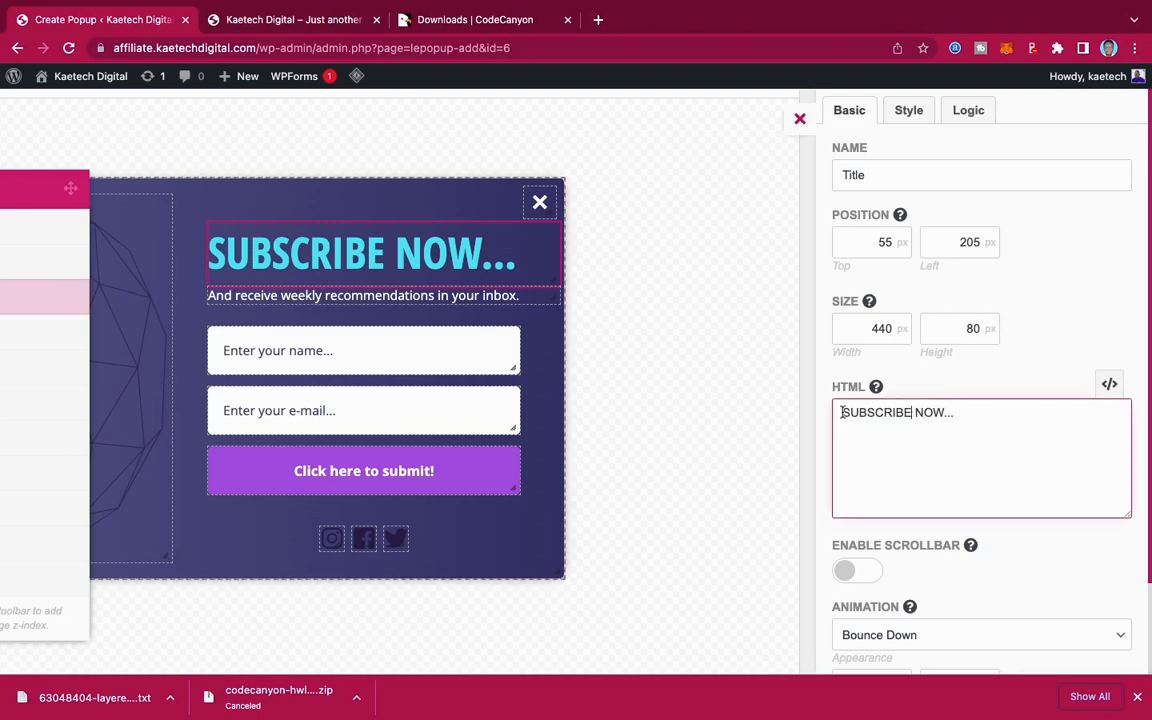
{"action": "left_click", "coordinate": [840, 412], "text": "shift"}
{"action": "type", "text": "Jus"}
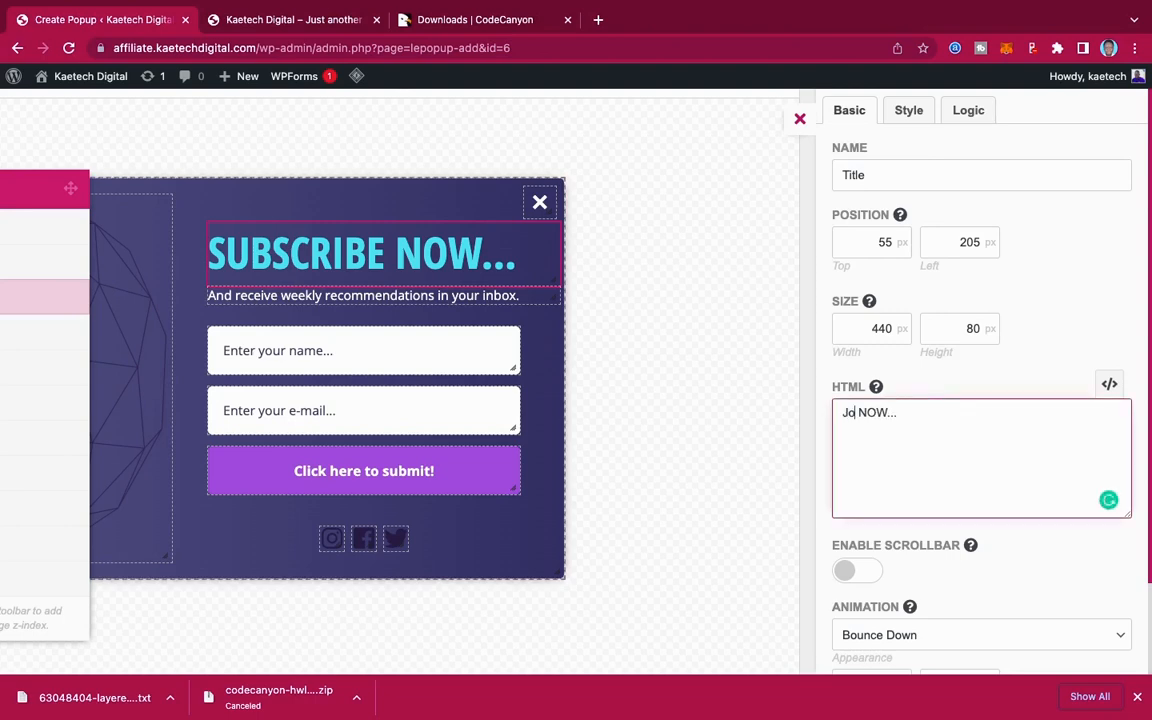
{"action": "key", "text": "BackSpace"}
{"action": "key", "text": "BackSpace"}
{"action": "type", "text": "OIN"}
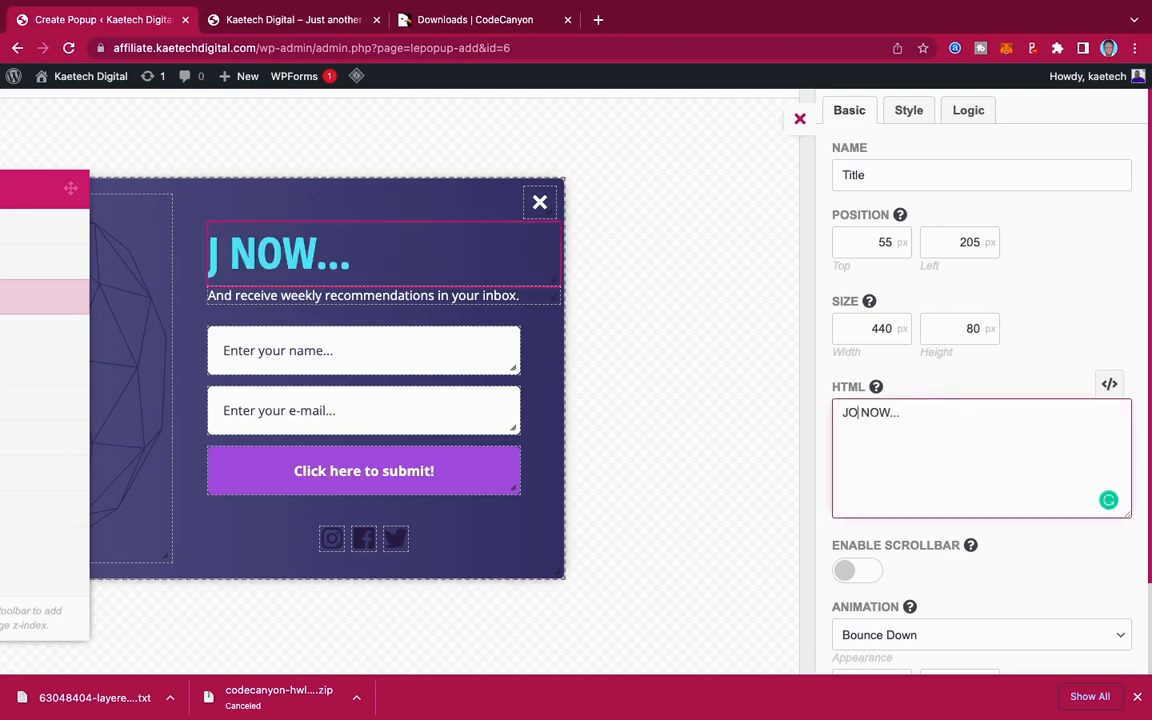
{"action": "type", "text": " US"}
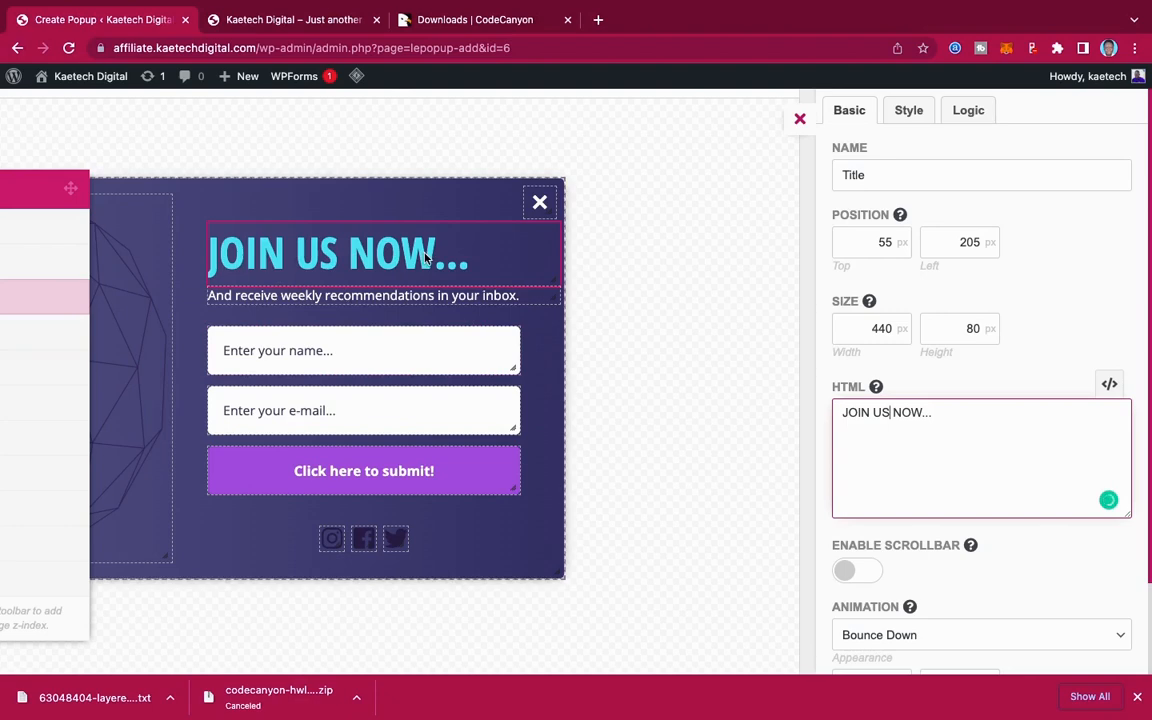
{"action": "left_click", "coordinate": [797, 122]}
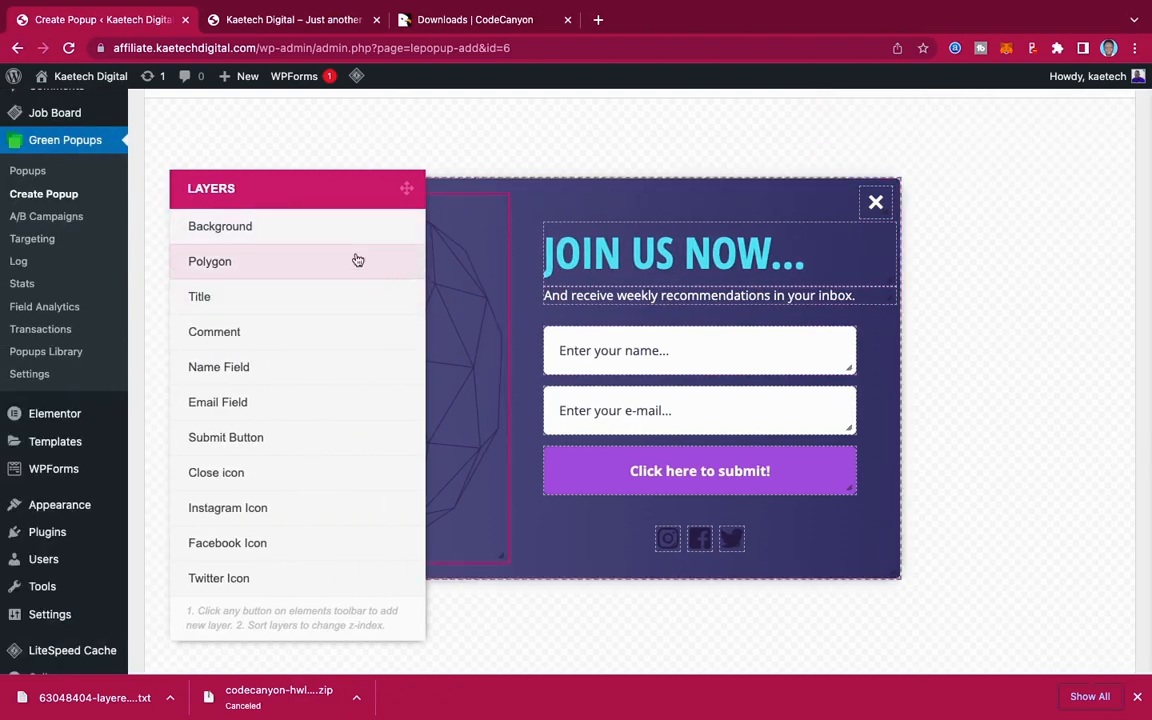
Step: Set the Background layer's main color to the purple rgba(79, 0, 148, 1) in its style properties
{"action": "left_click", "coordinate": [303, 228]}
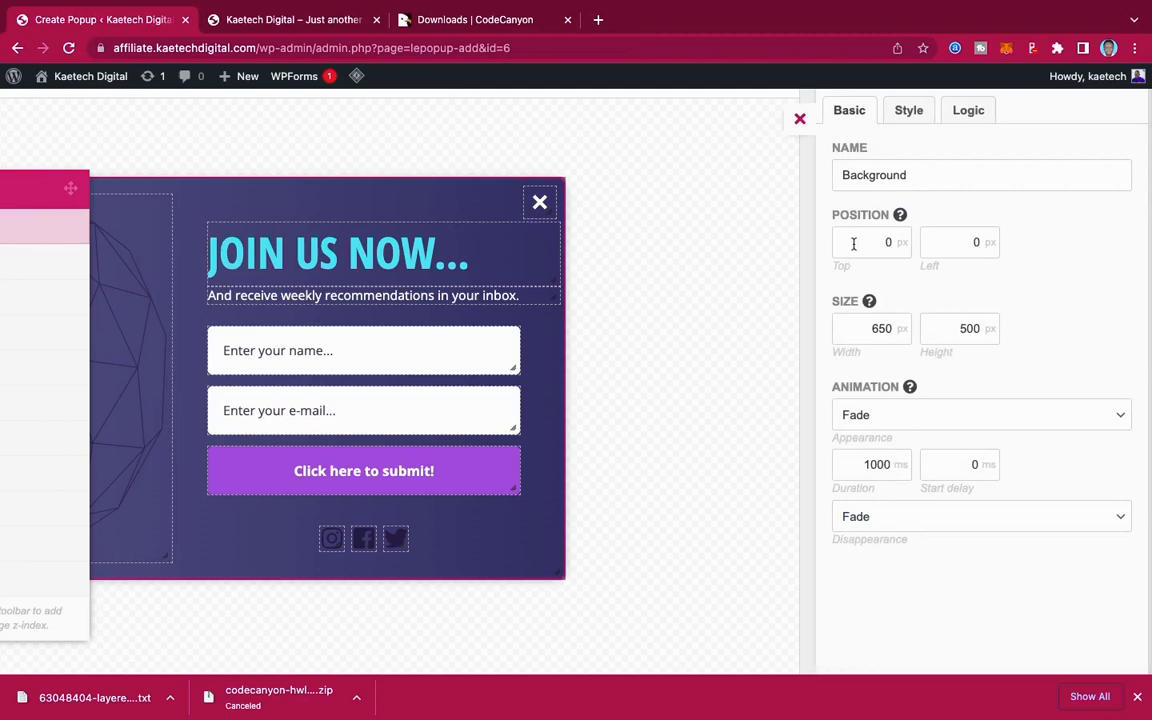
{"action": "left_click", "coordinate": [909, 112]}
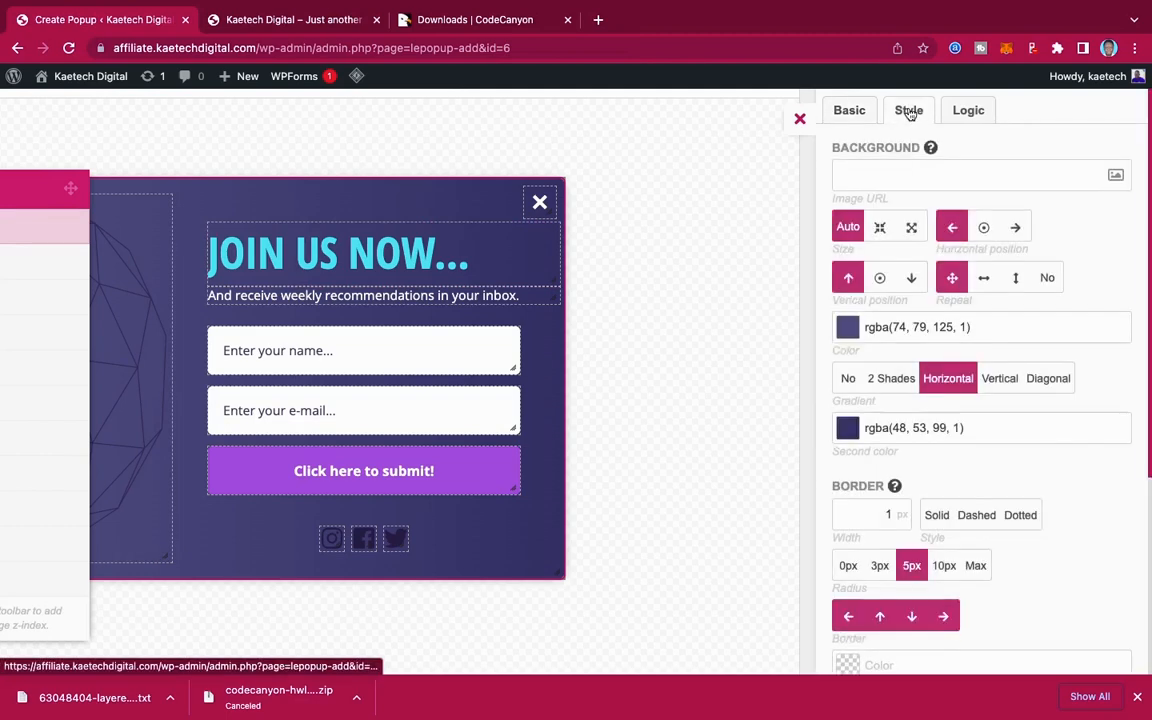
{"action": "left_click", "coordinate": [848, 327]}
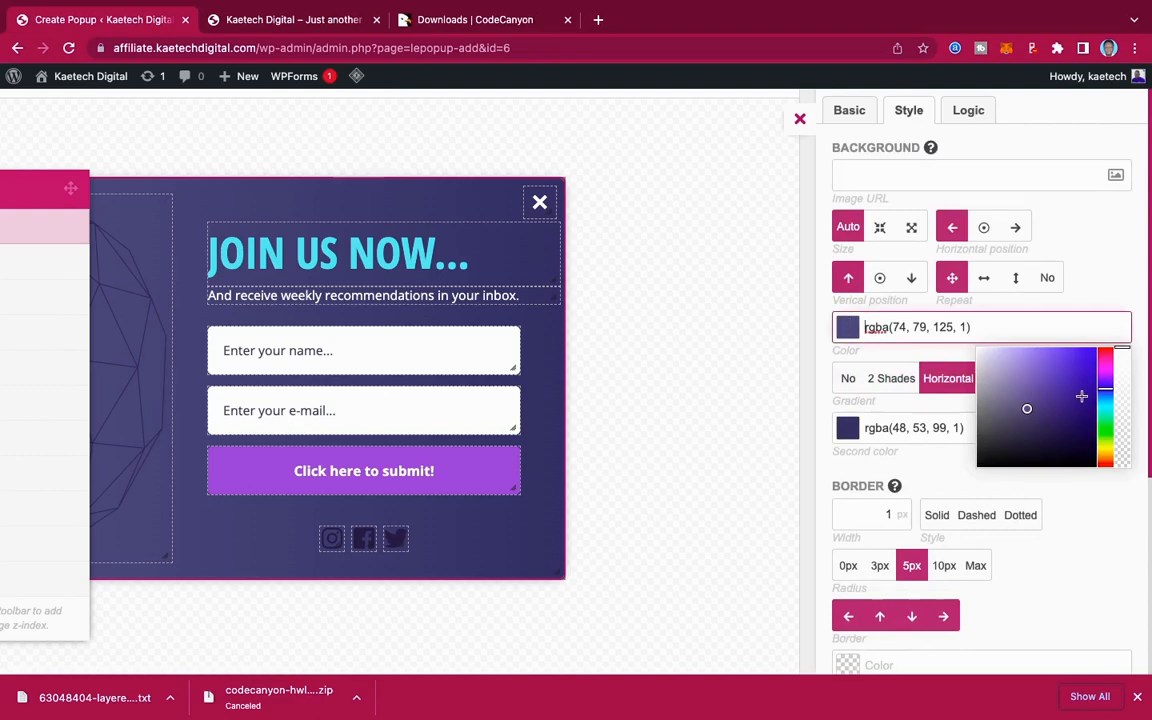
{"action": "mouse_move", "coordinate": [1106, 390]}
{"action": "left_mouse_down"}
{"action": "mouse_move", "coordinate": [1107, 366]}
{"action": "mouse_move", "coordinate": [1088, 401]}
{"action": "mouse_move", "coordinate": [1098, 398]}
{"action": "left_mouse_up"}
{"action": "left_click", "coordinate": [1087, 404]}
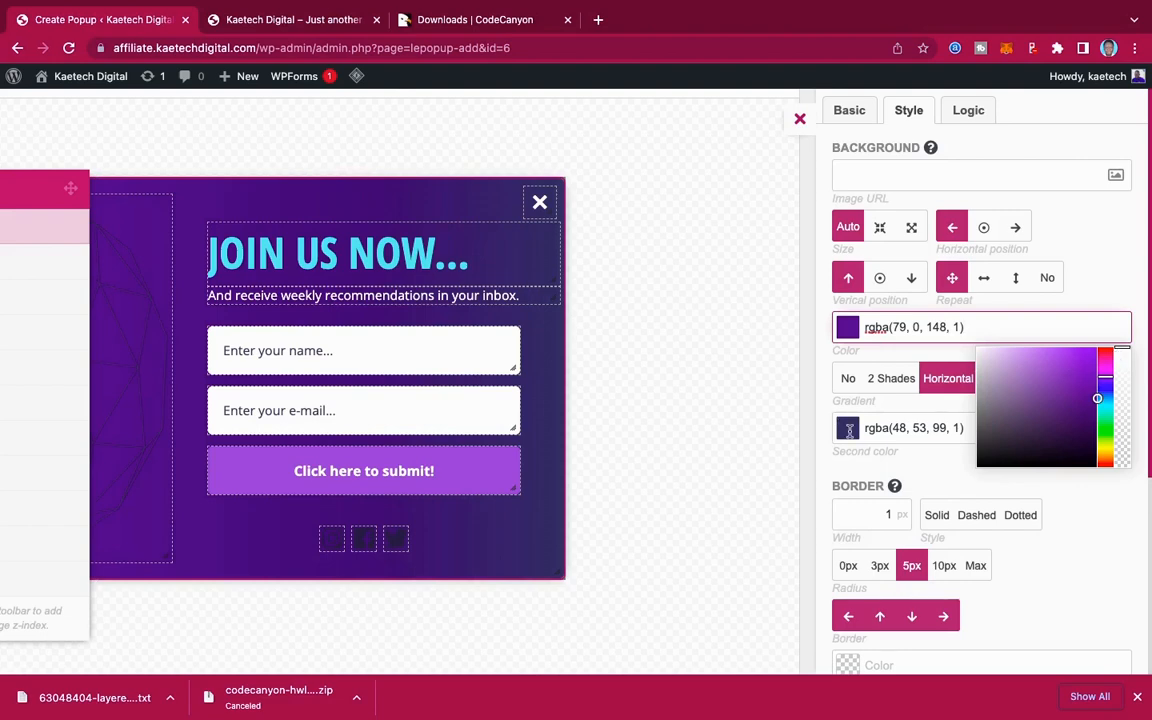
Step: Copy the main background color rgba(79, 0, 148, 1) into the gradient's second color and close the Background properties
{"action": "left_click", "coordinate": [849, 429]}
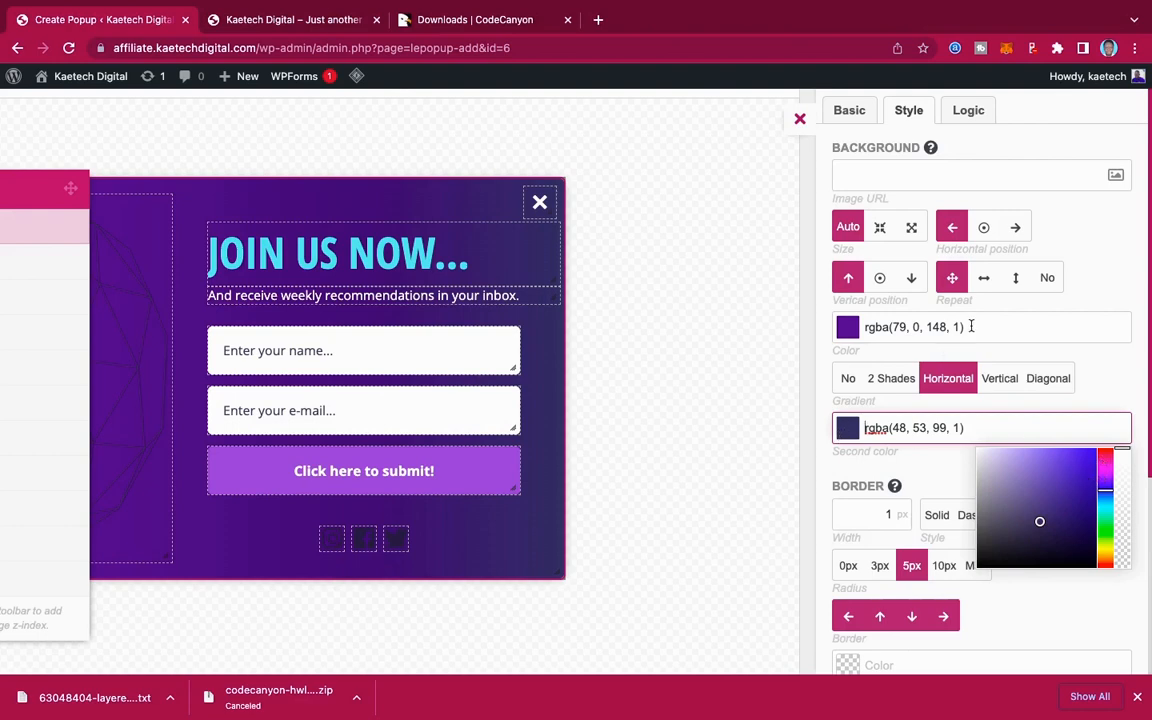
{"action": "left_click", "coordinate": [847, 328]}
{"action": "key", "text": "ctrl+c"}
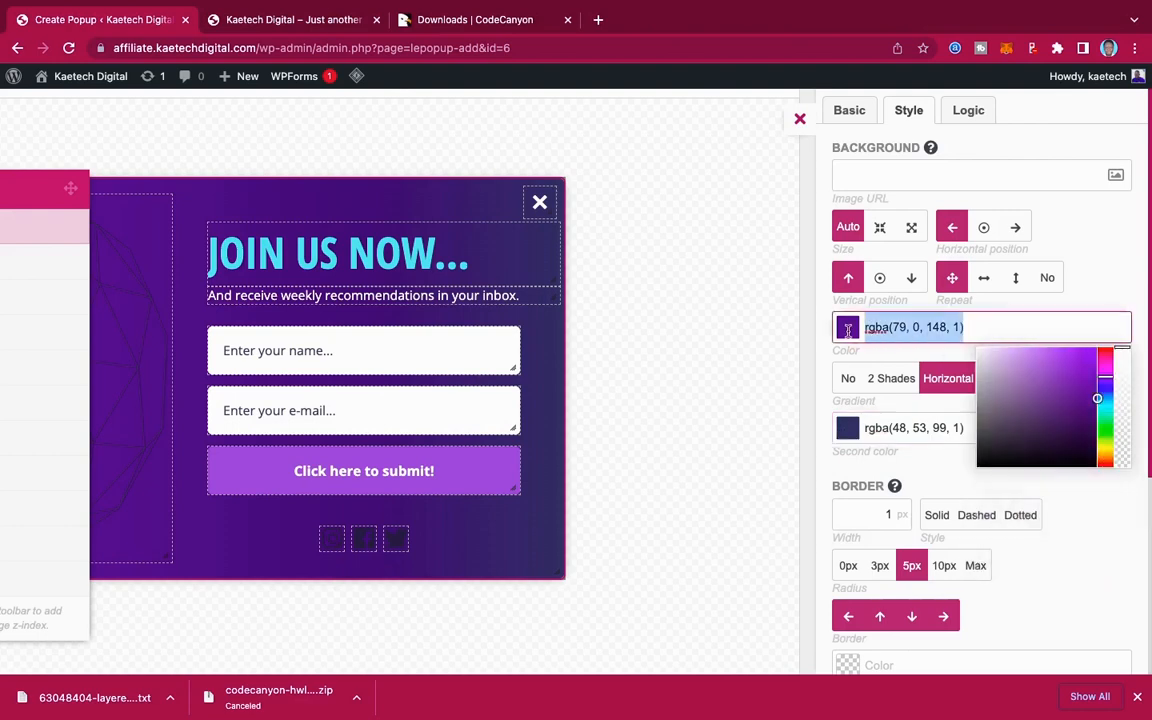
{"action": "left_click", "coordinate": [850, 428]}
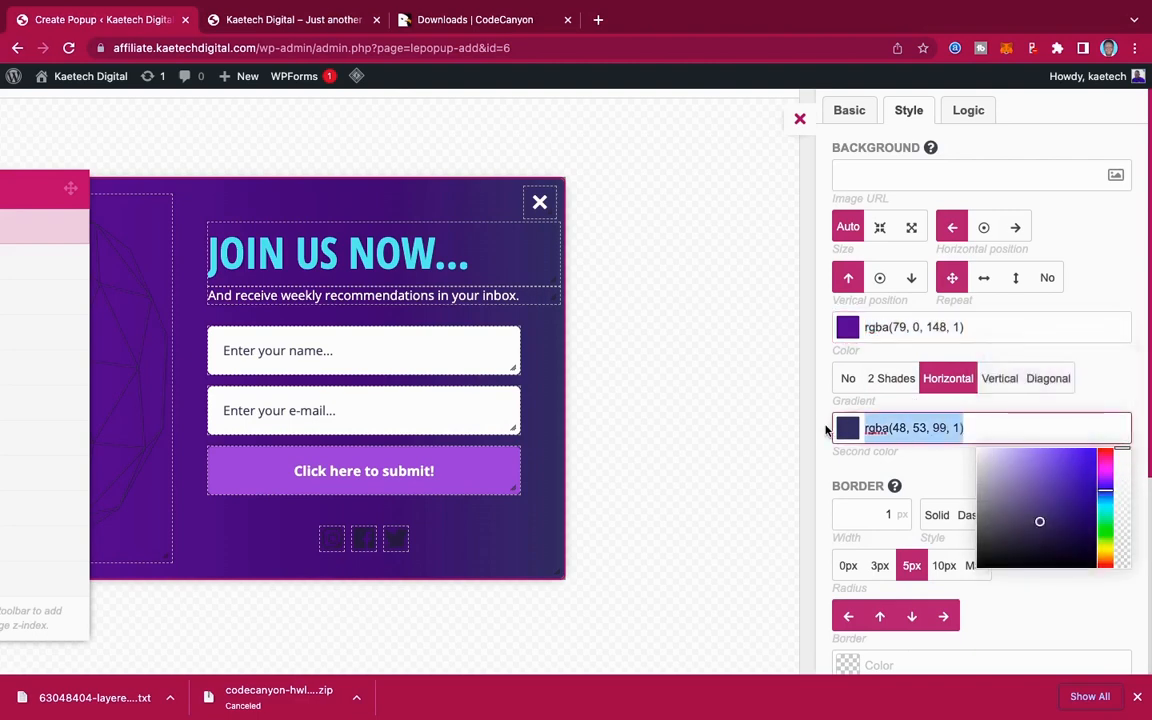
{"action": "key", "text": "ctrl+v"}
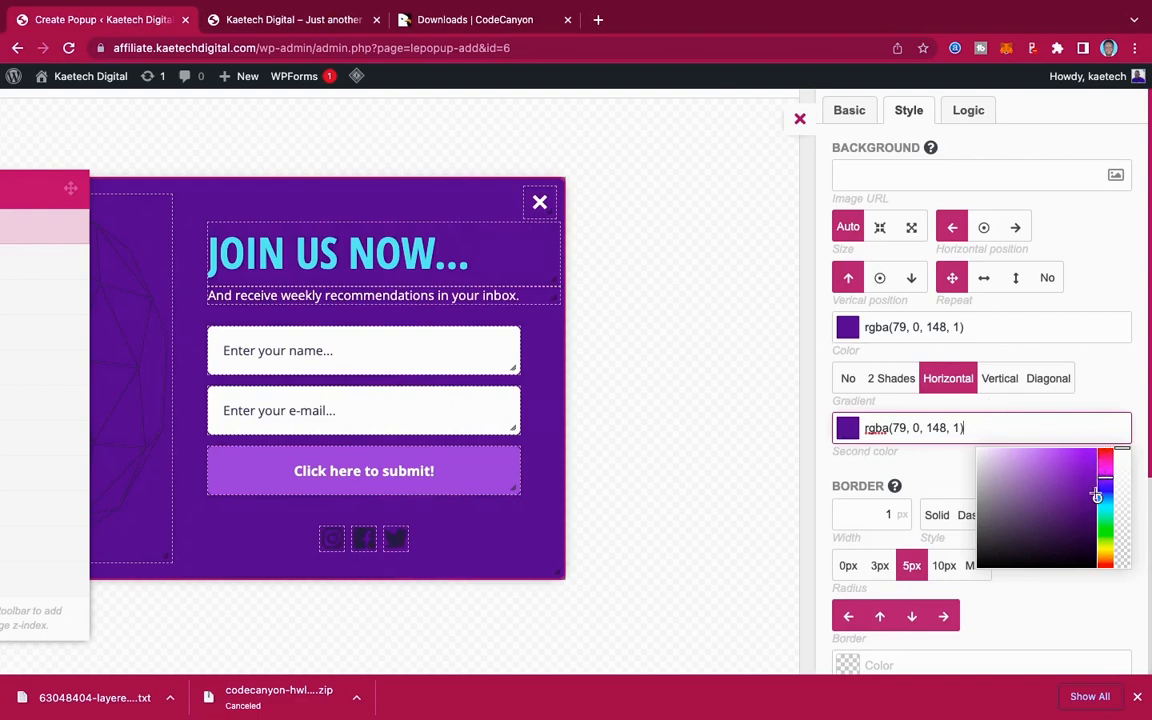
{"action": "left_click", "coordinate": [819, 410]}
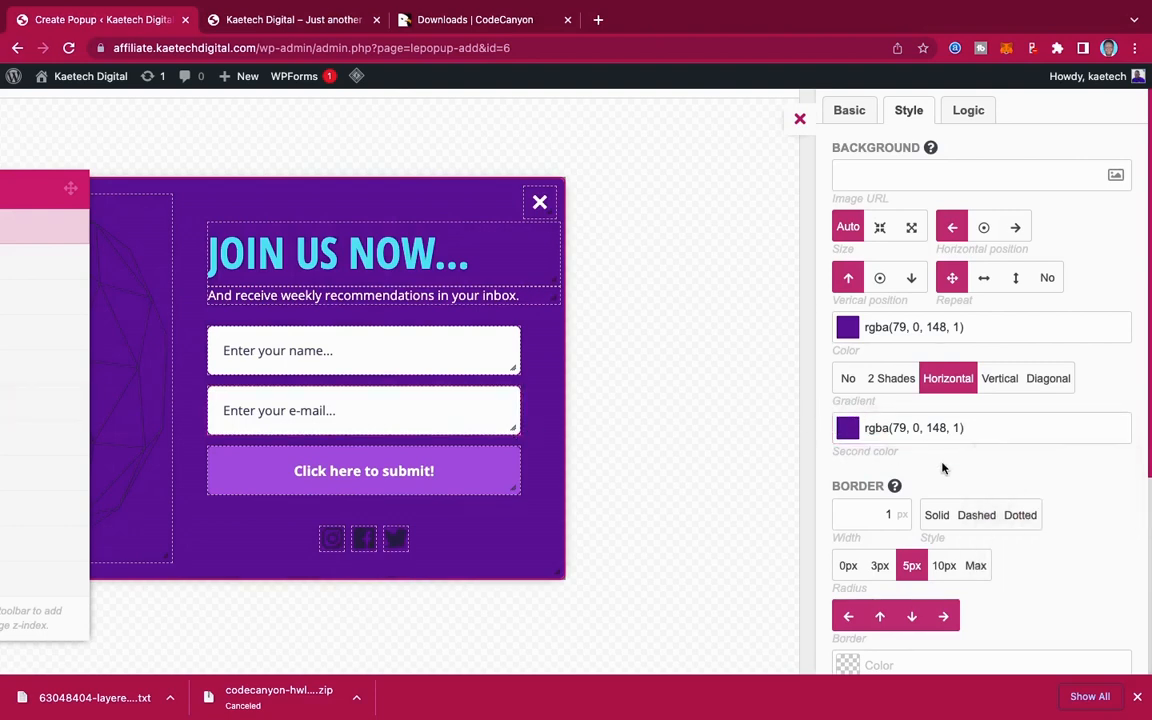
{"action": "scroll", "coordinate": [942, 469], "scroll_direction": "down", "scroll_amount": 2}
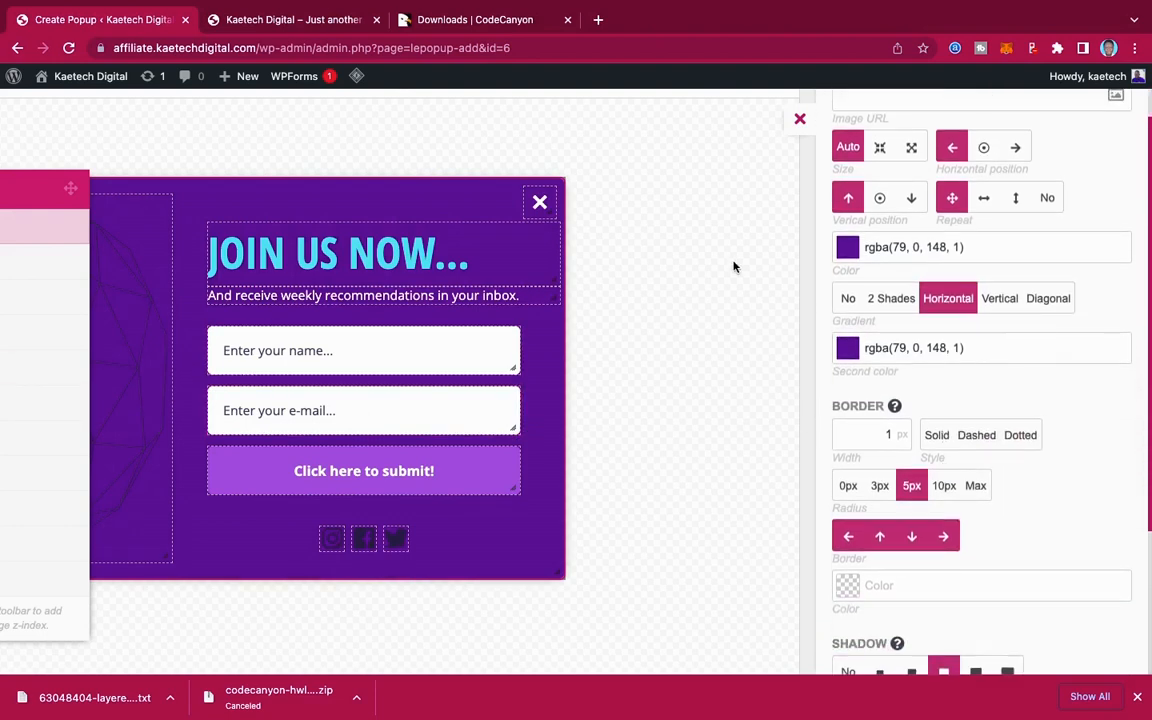
{"action": "scroll", "coordinate": [887, 290], "scroll_direction": "up", "scroll_amount": 2}
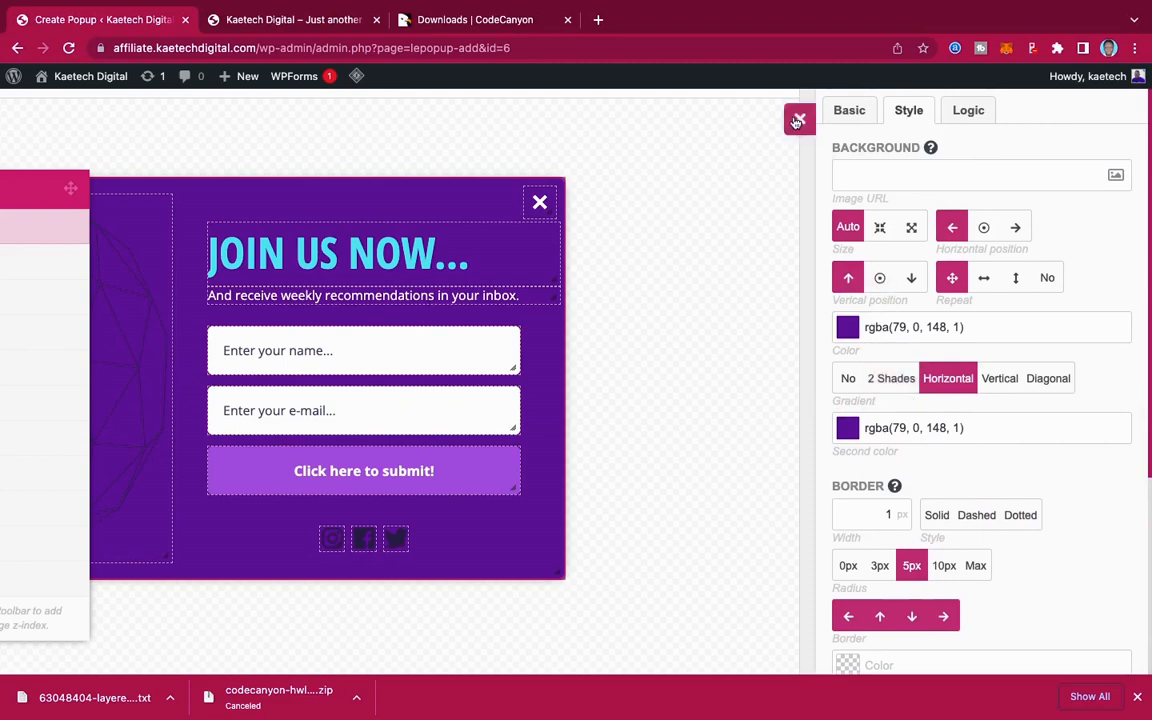
{"action": "left_click", "coordinate": [797, 121]}
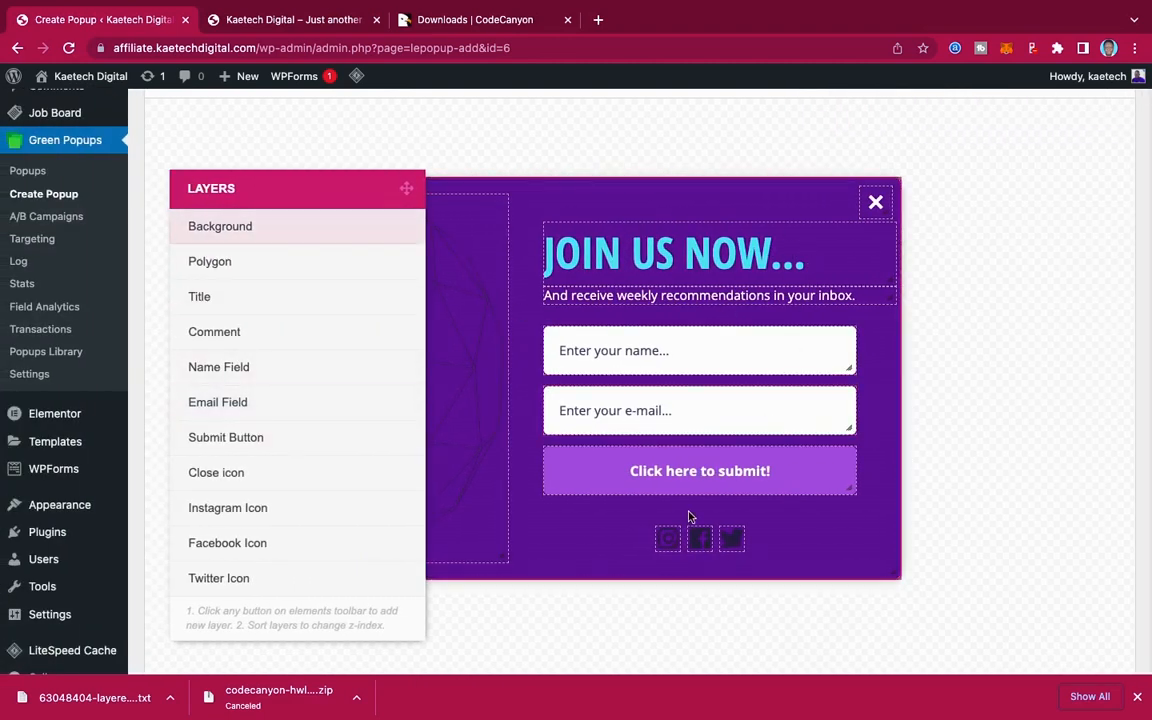
Step: Delete the image HTML from the Polygon layer and close its properties
{"action": "left_click", "coordinate": [285, 260]}
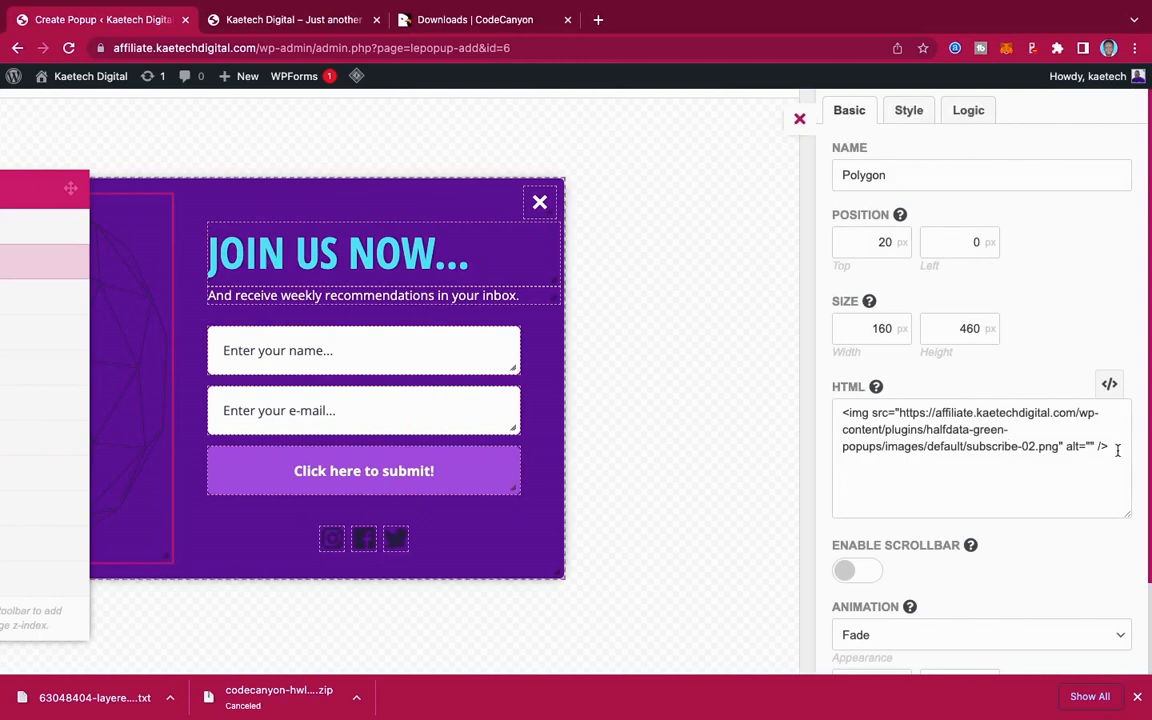
{"action": "left_click_drag", "start_coordinate": [1115, 447], "coordinate": [822, 416]}
{"action": "key", "text": "BackSpace"}
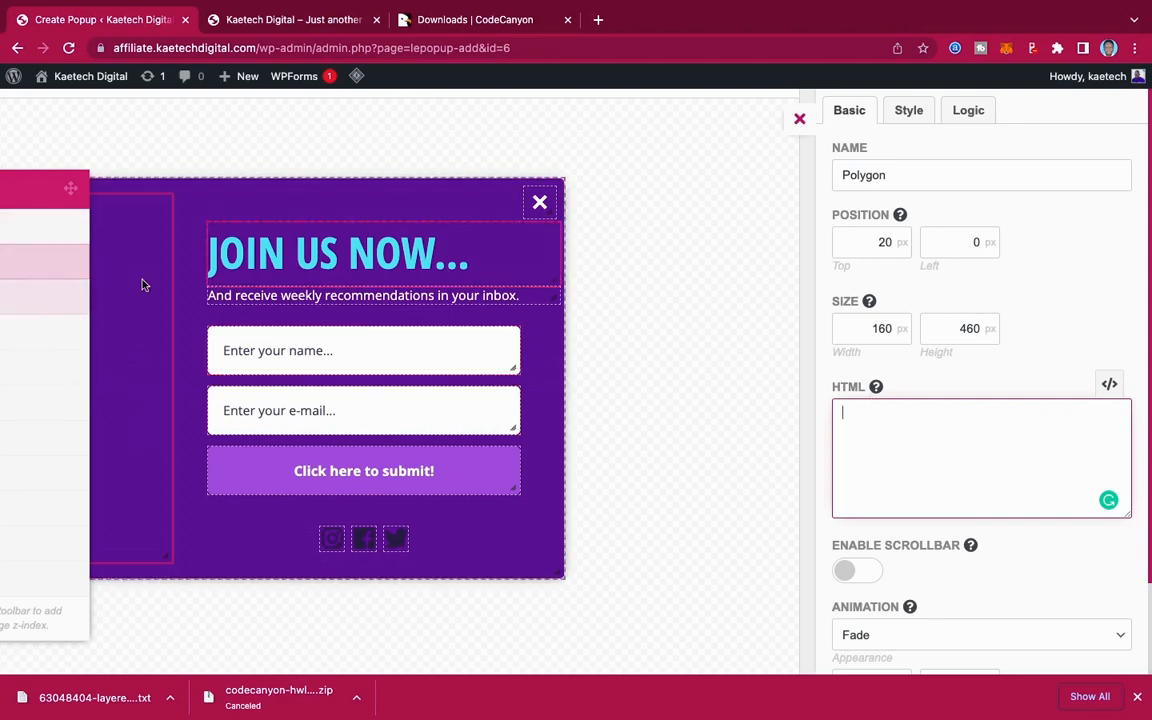
{"action": "left_click", "coordinate": [799, 119]}
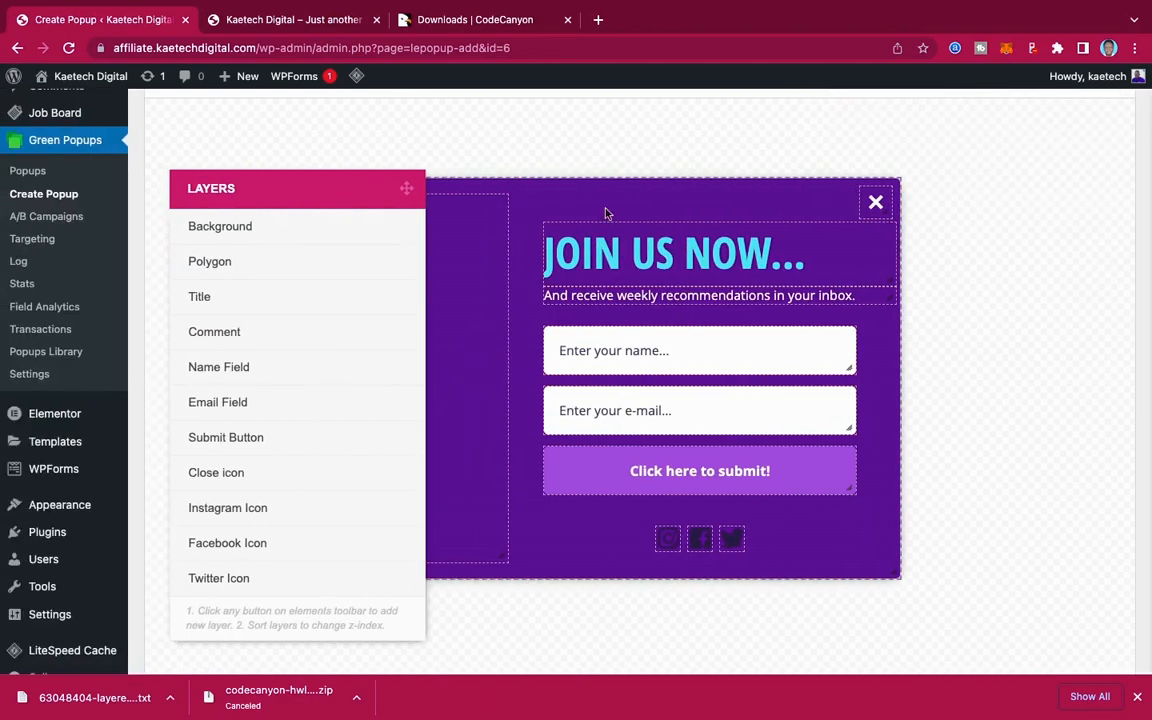
Step: Move the Layers list off the empty polygon area, add an Image element and fit it to the polygon frame's width
{"action": "scroll", "coordinate": [494, 248], "scroll_direction": "up", "scroll_amount": 3}
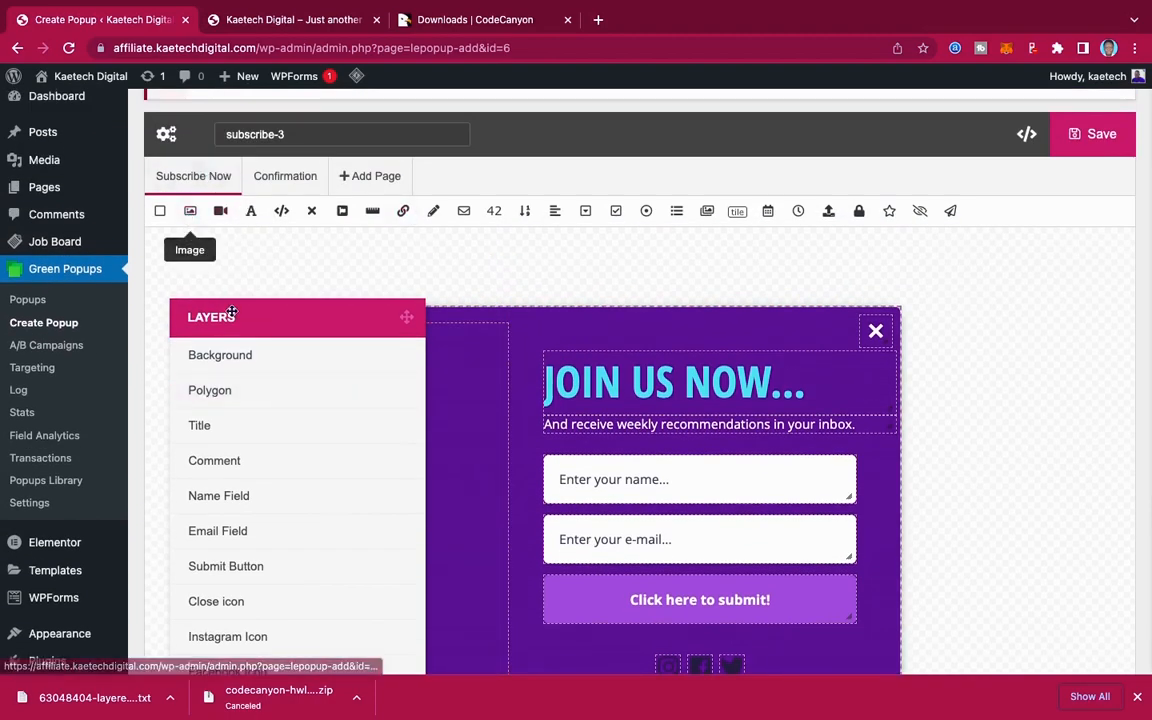
{"action": "left_click_drag", "start_coordinate": [226, 310], "coordinate": [866, 185]}
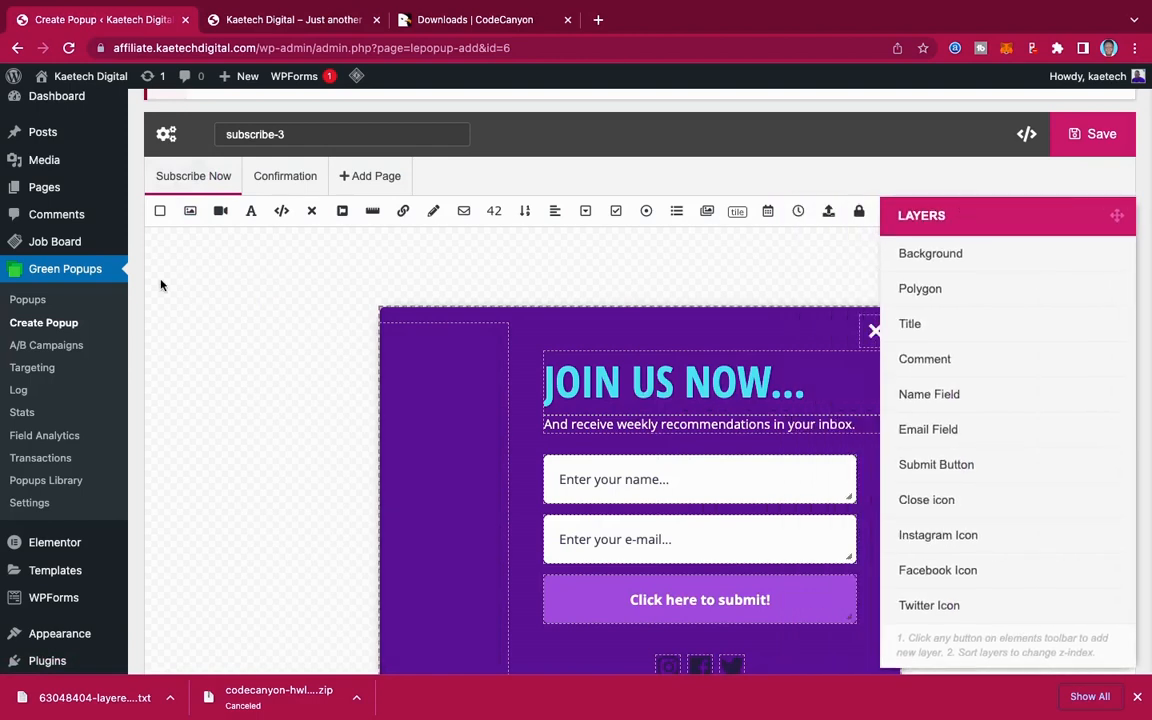
{"action": "left_click", "coordinate": [190, 212]}
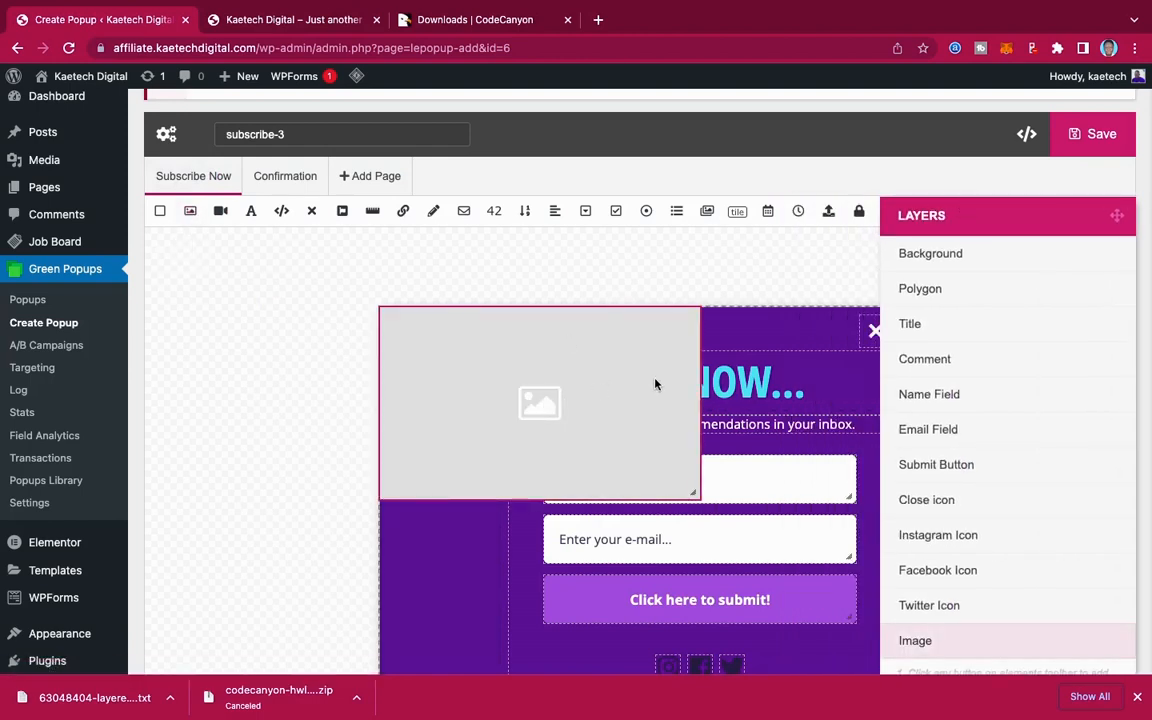
{"action": "left_click_drag", "start_coordinate": [700, 397], "coordinate": [476, 426]}
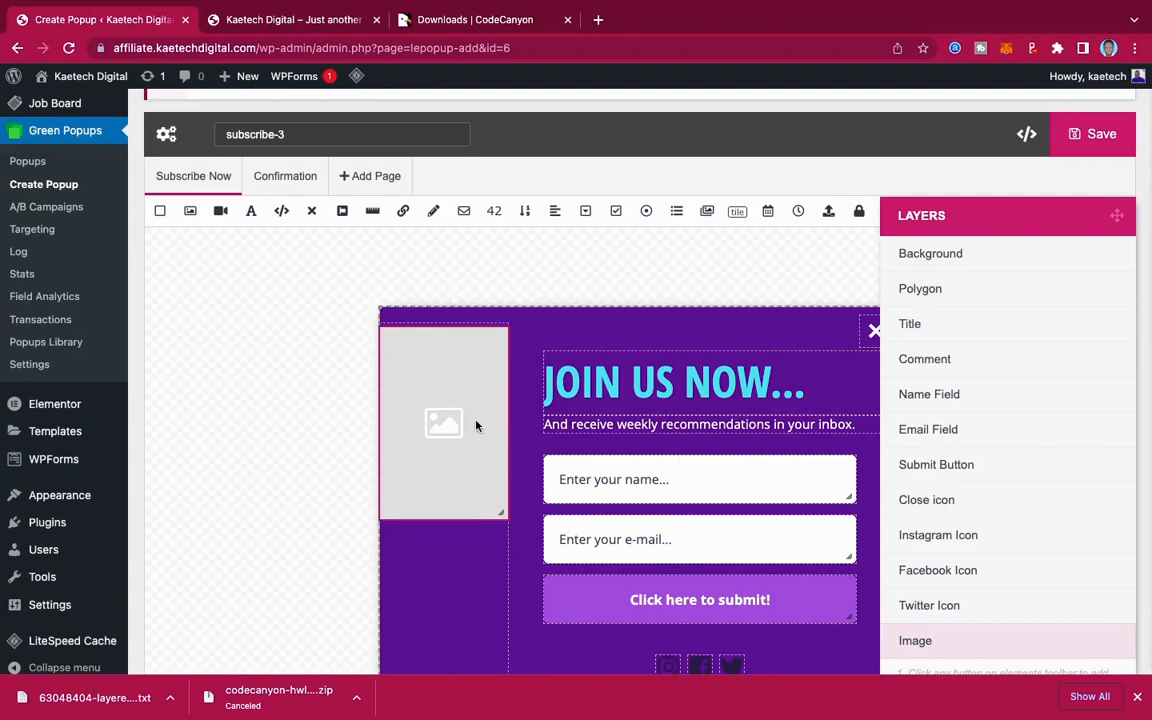
Step: Stretch the image placeholder to the polygon frame's height and align it with the frame's upper edge
{"action": "scroll", "coordinate": [462, 519], "scroll_direction": "down", "scroll_amount": 3}
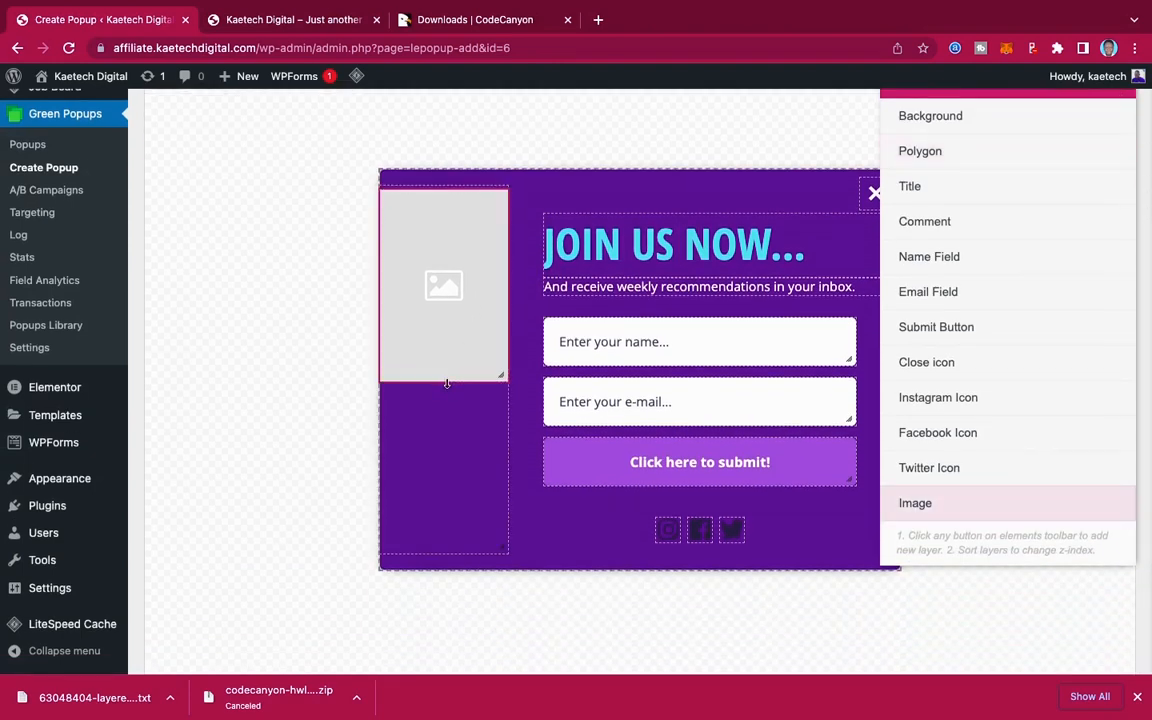
{"action": "left_click_drag", "start_coordinate": [445, 382], "coordinate": [445, 555]}
{"action": "left_click", "coordinate": [445, 553]}
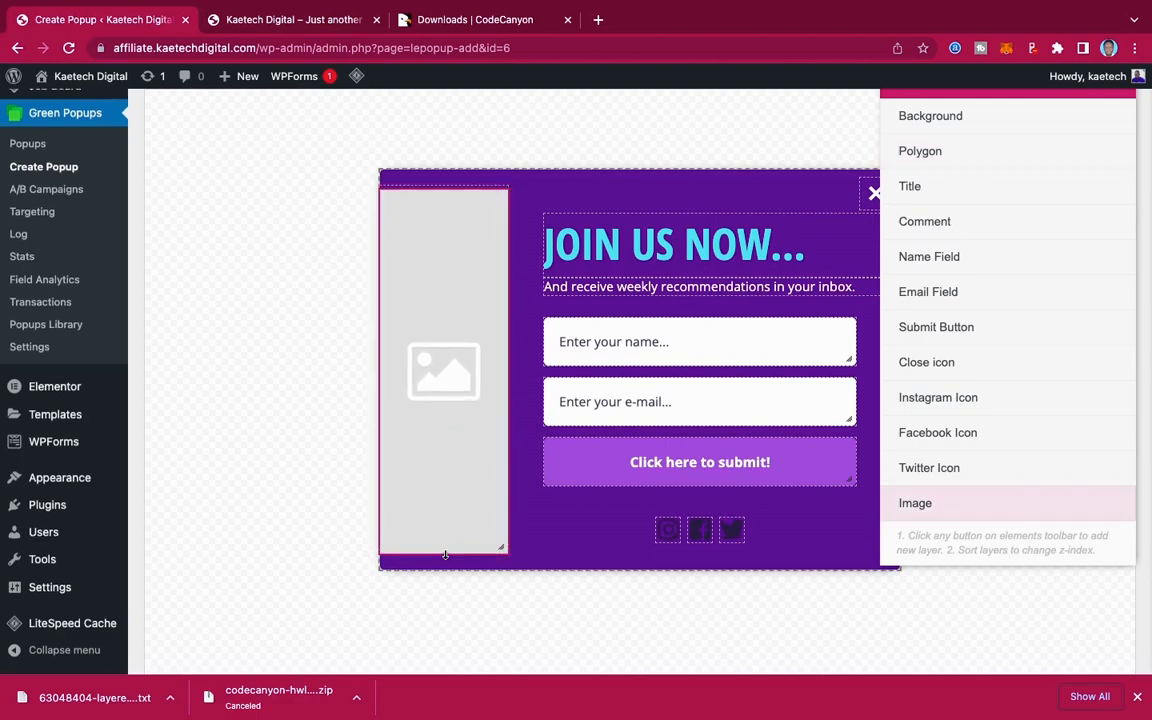
{"action": "left_click_drag", "start_coordinate": [432, 301], "coordinate": [433, 290]}
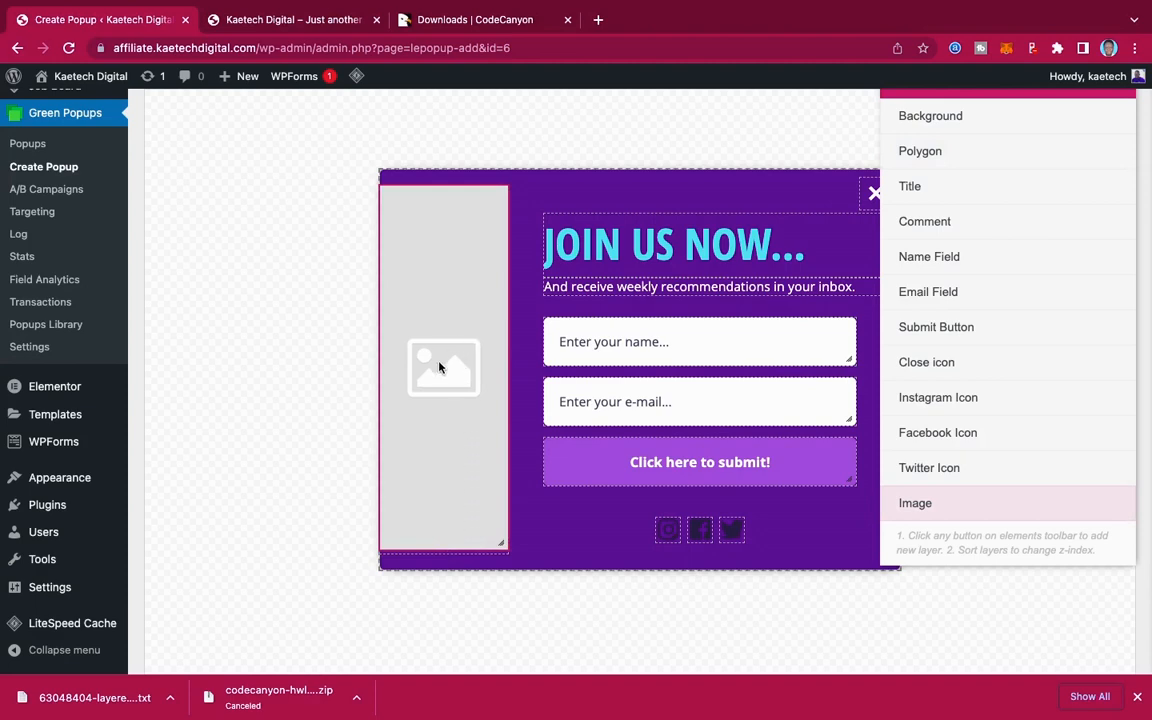
Step: Delete the empty Polygon layer from the popup and confirm the deletion
{"action": "left_click", "coordinate": [979, 161]}
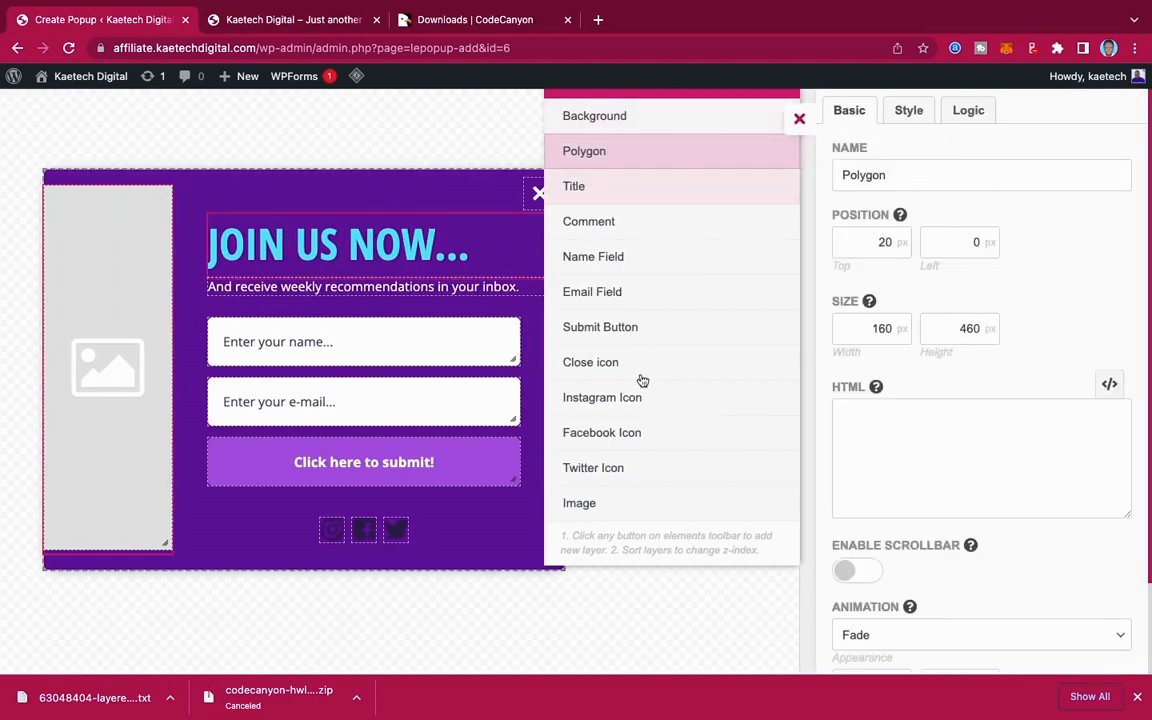
{"action": "left_click", "coordinate": [634, 510]}
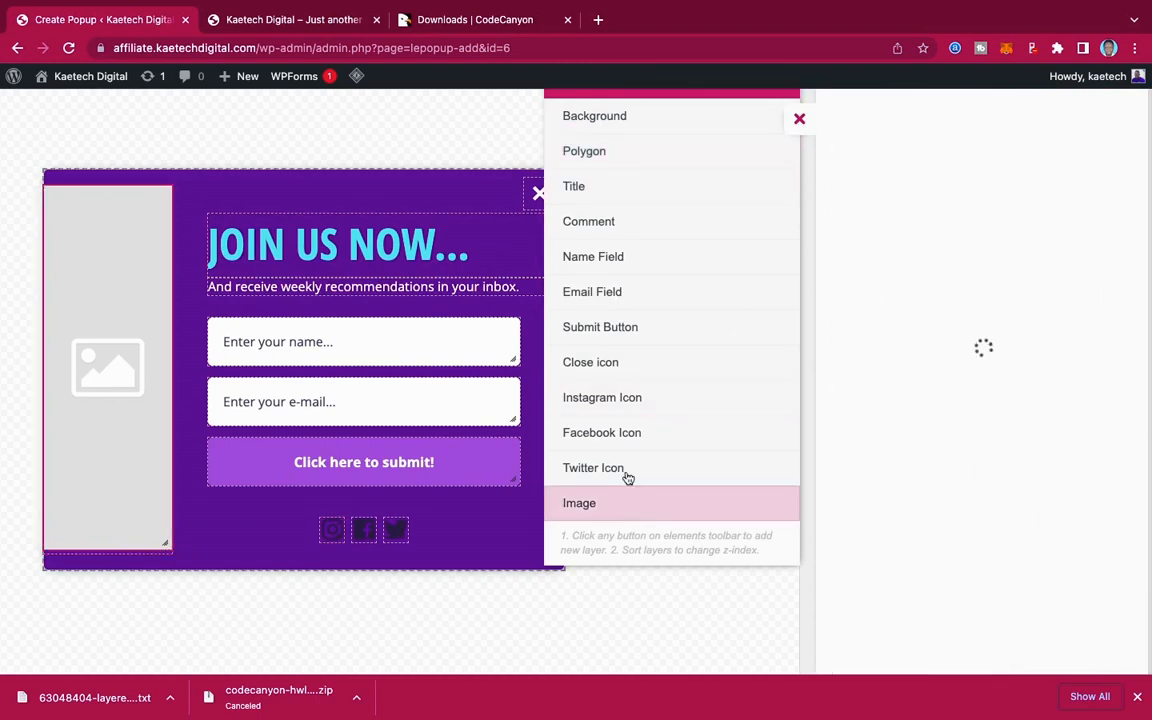
{"action": "right_click", "coordinate": [650, 160]}
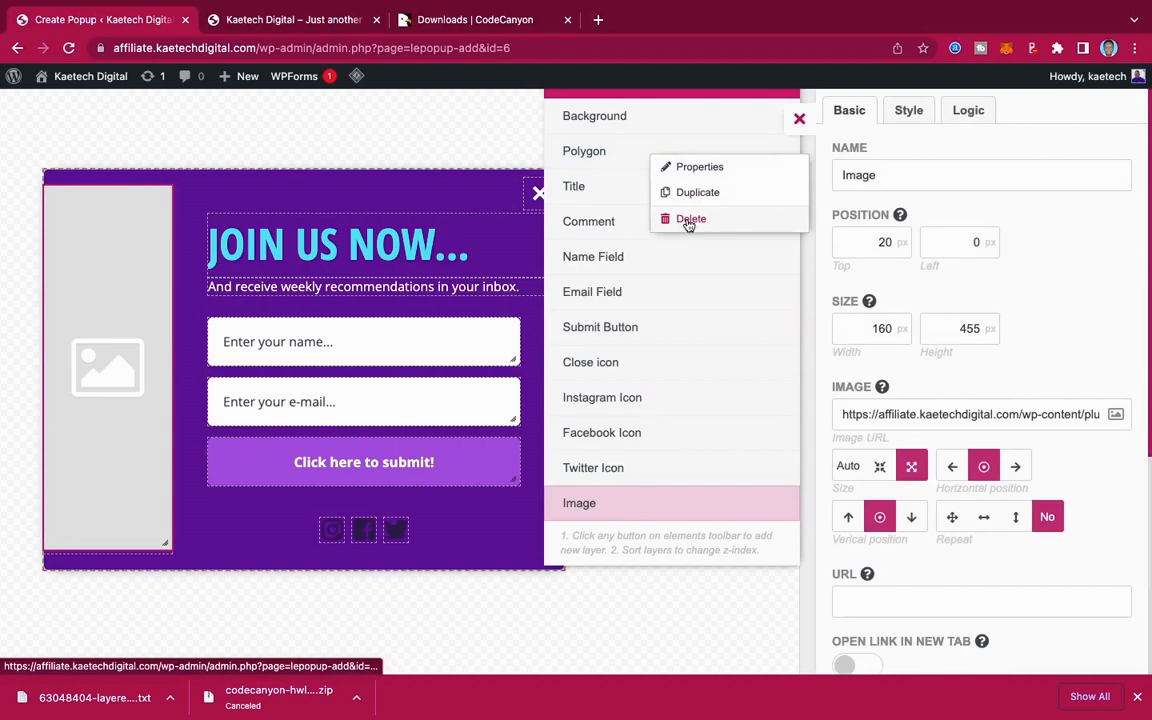
{"action": "right_click", "coordinate": [618, 153]}
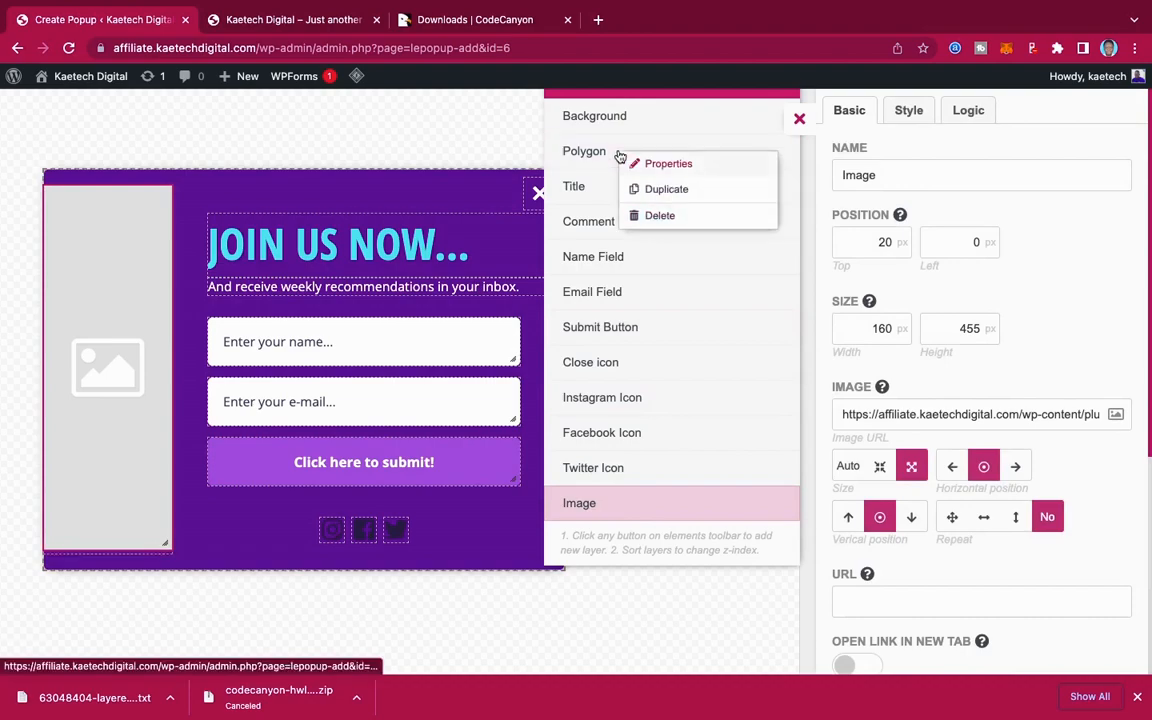
{"action": "left_click", "coordinate": [659, 217]}
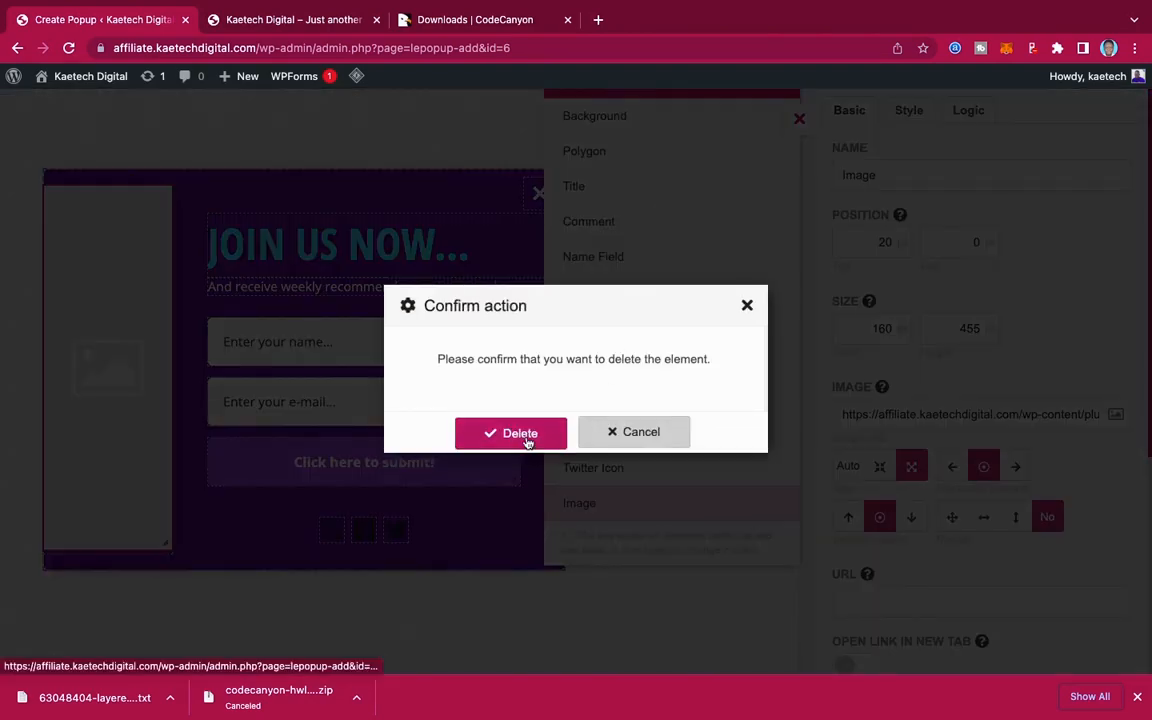
{"action": "left_click", "coordinate": [527, 440]}
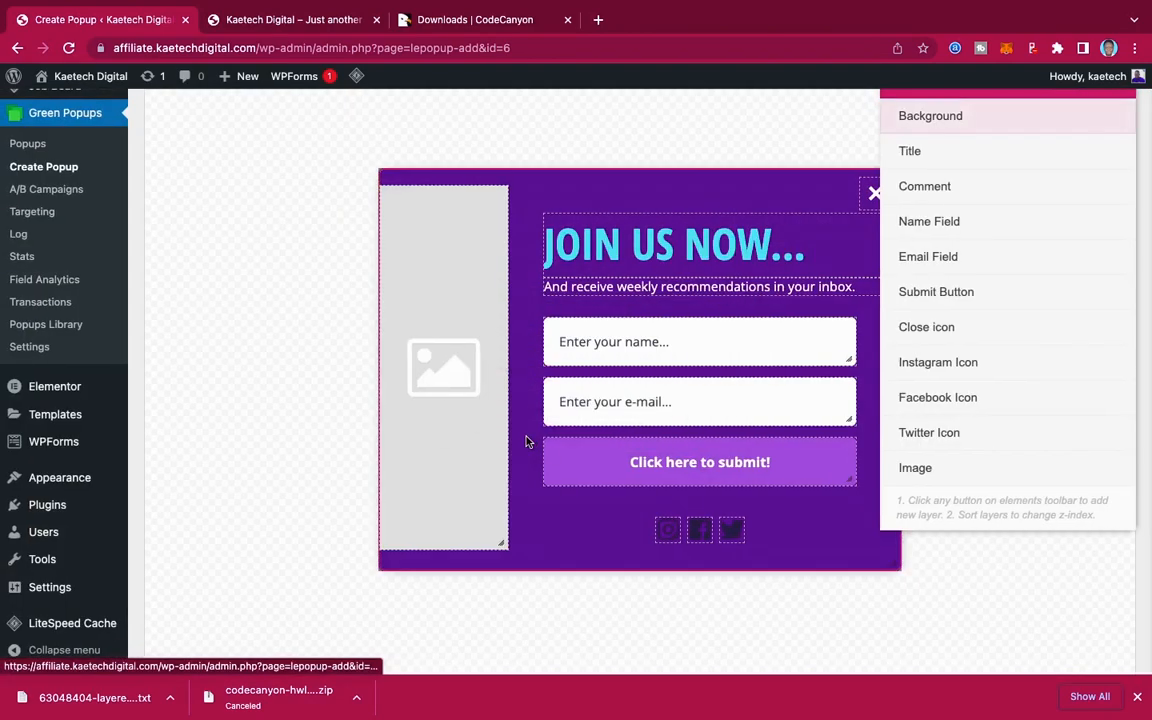
Step: Reorder the Image layer to directly after Background and set its picture to the media library photo of a woman holding a laptop beside server racks
{"action": "left_click", "coordinate": [950, 477]}
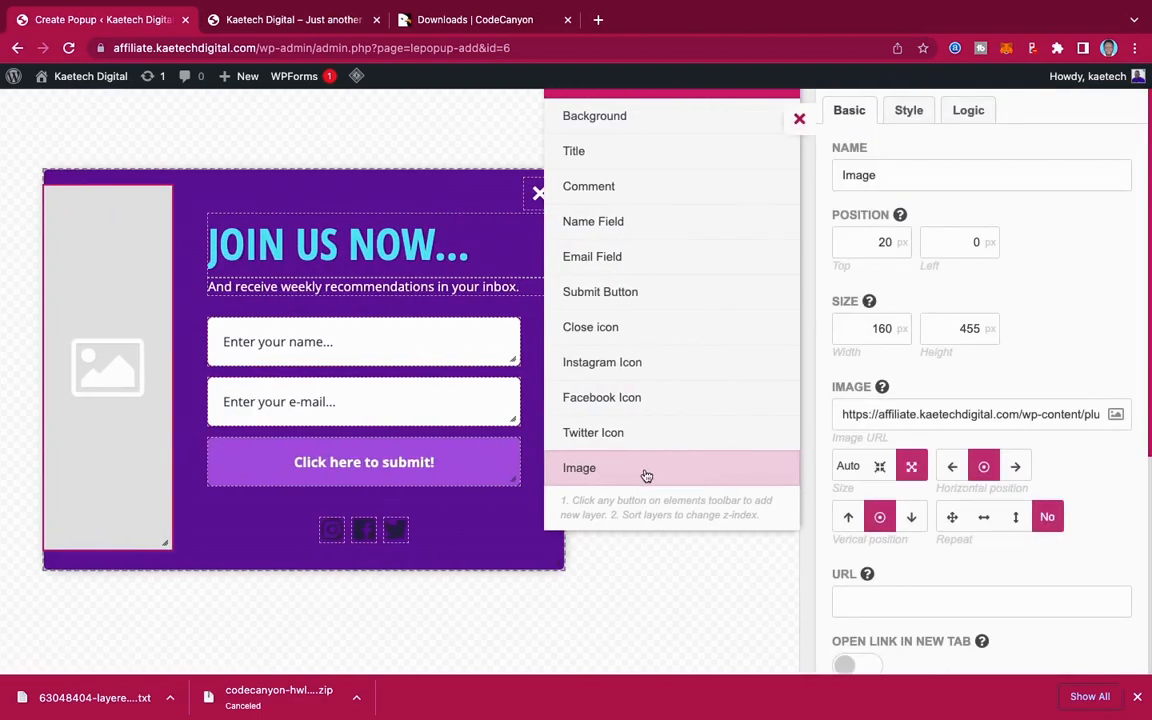
{"action": "left_click_drag", "start_coordinate": [630, 471], "coordinate": [633, 151]}
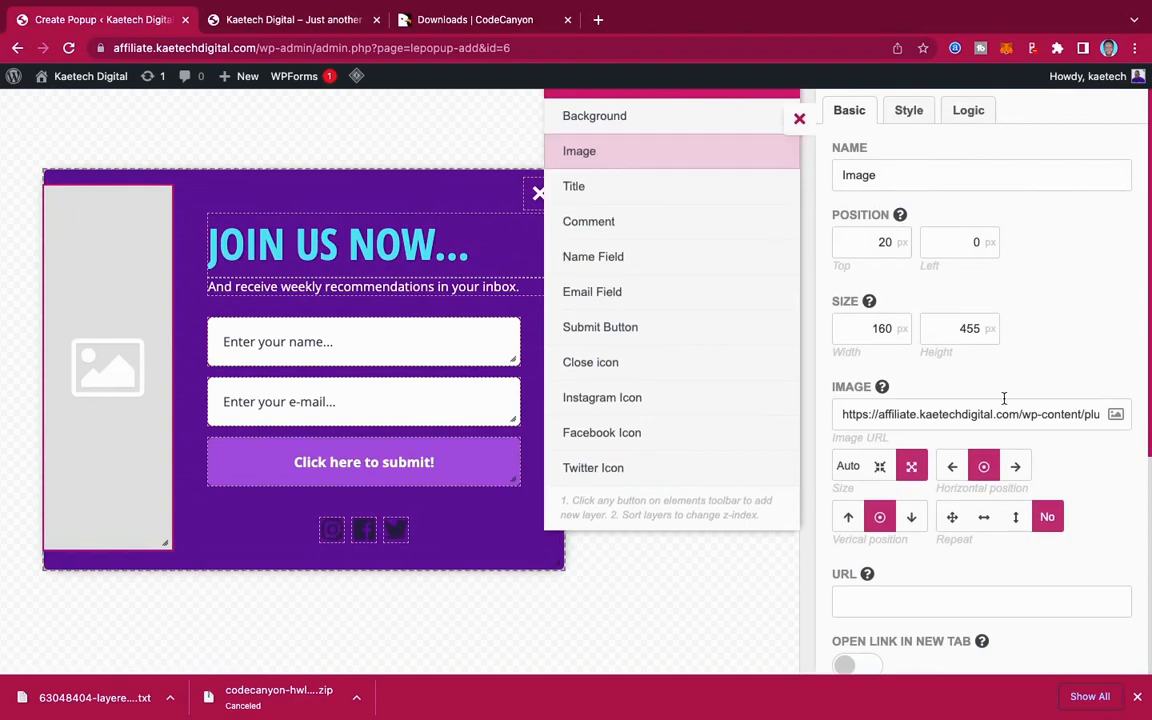
{"action": "left_click", "coordinate": [1116, 415]}
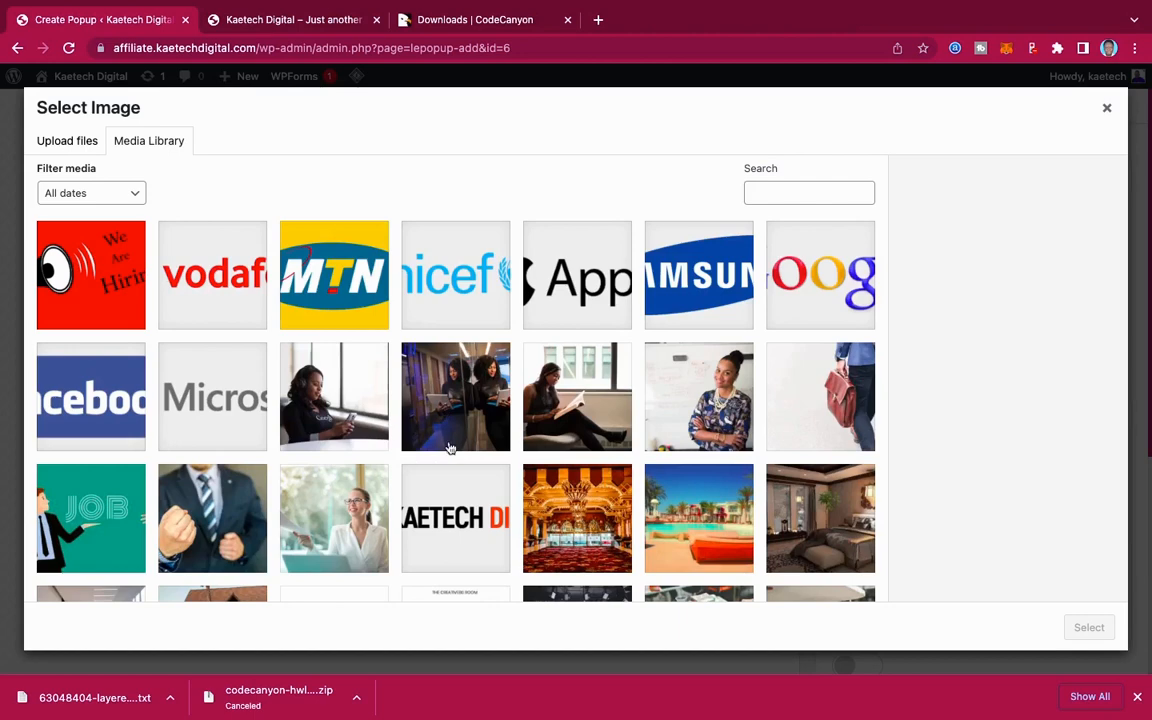
{"action": "left_click", "coordinate": [431, 341]}
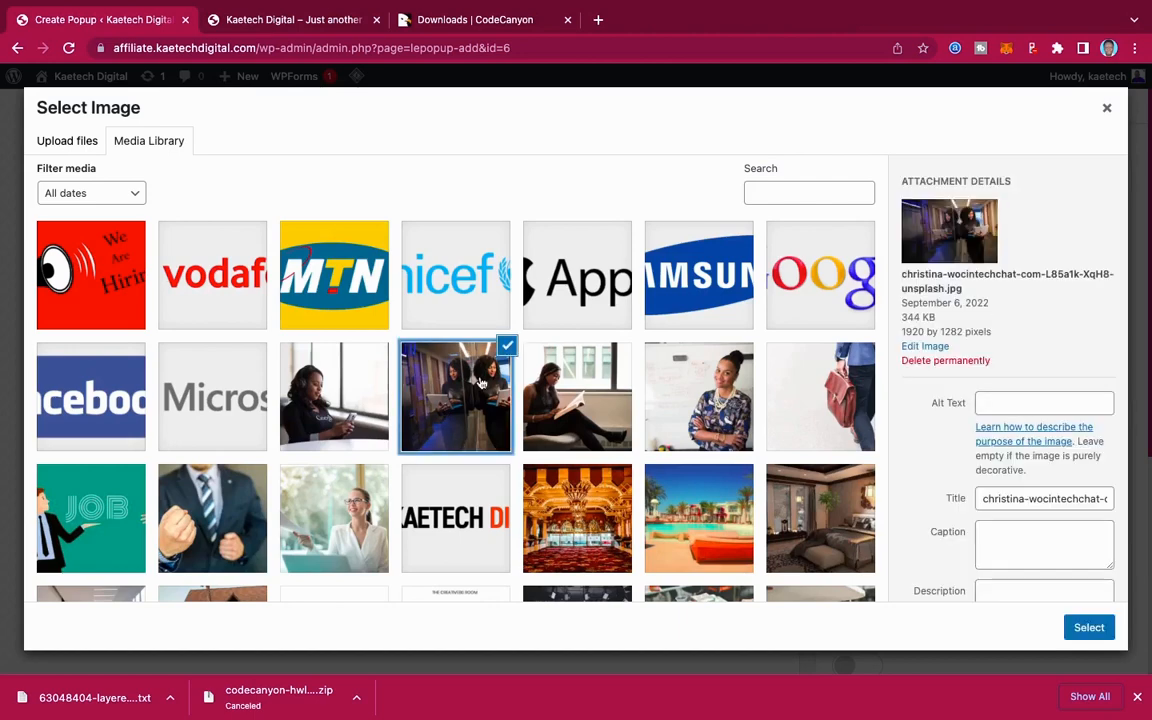
{"action": "left_click", "coordinate": [1090, 626]}
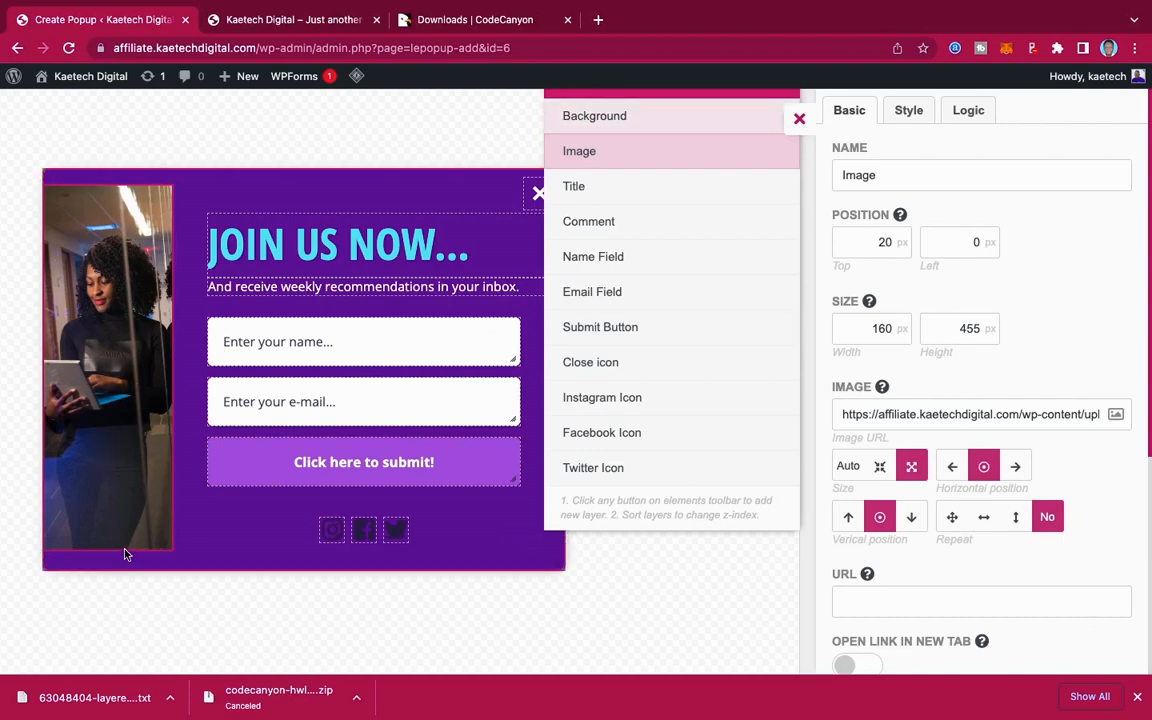
Step: Stretch the image to 500 px high and align it with the popup's upper edge, moving the Layers list clear of the popup
{"action": "left_click_drag", "start_coordinate": [126, 550], "coordinate": [126, 569]}
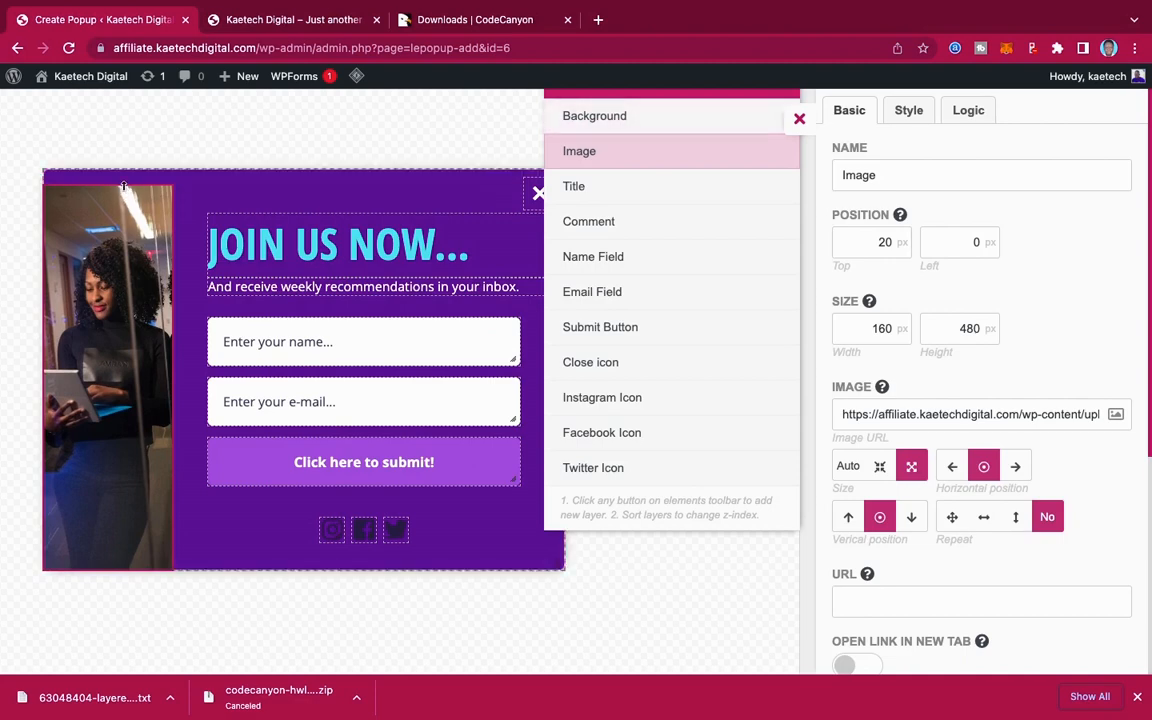
{"action": "left_click_drag", "start_coordinate": [124, 186], "coordinate": [128, 169]}
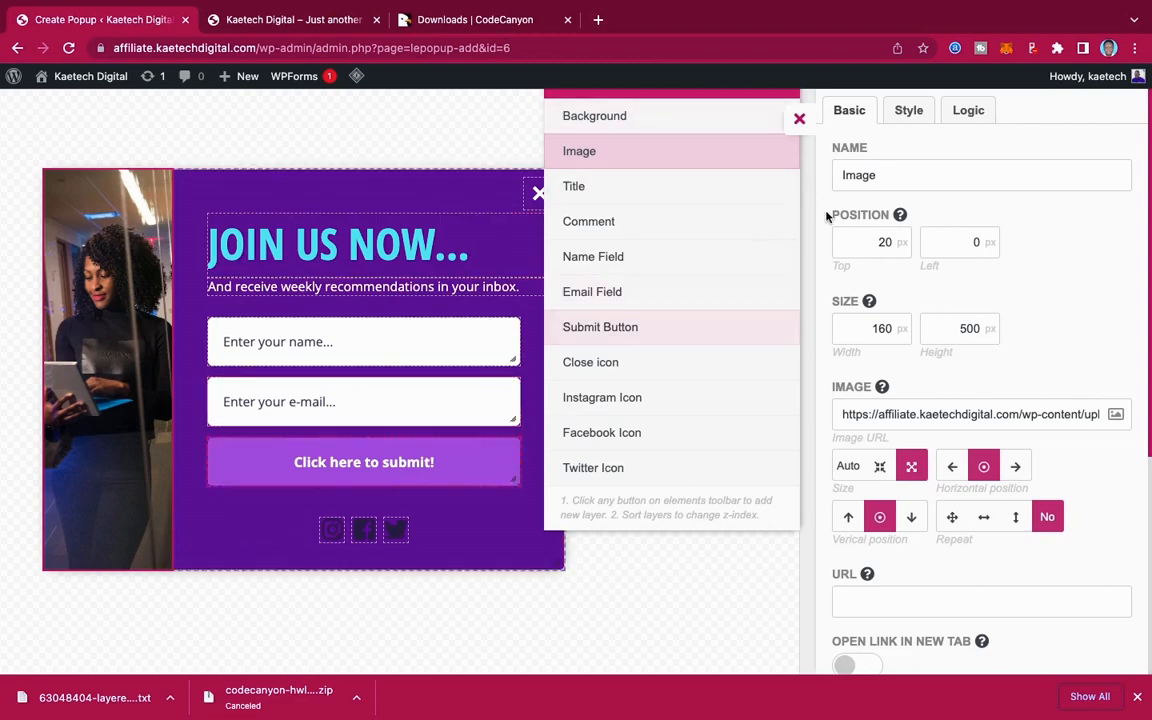
{"action": "left_click", "coordinate": [799, 121]}
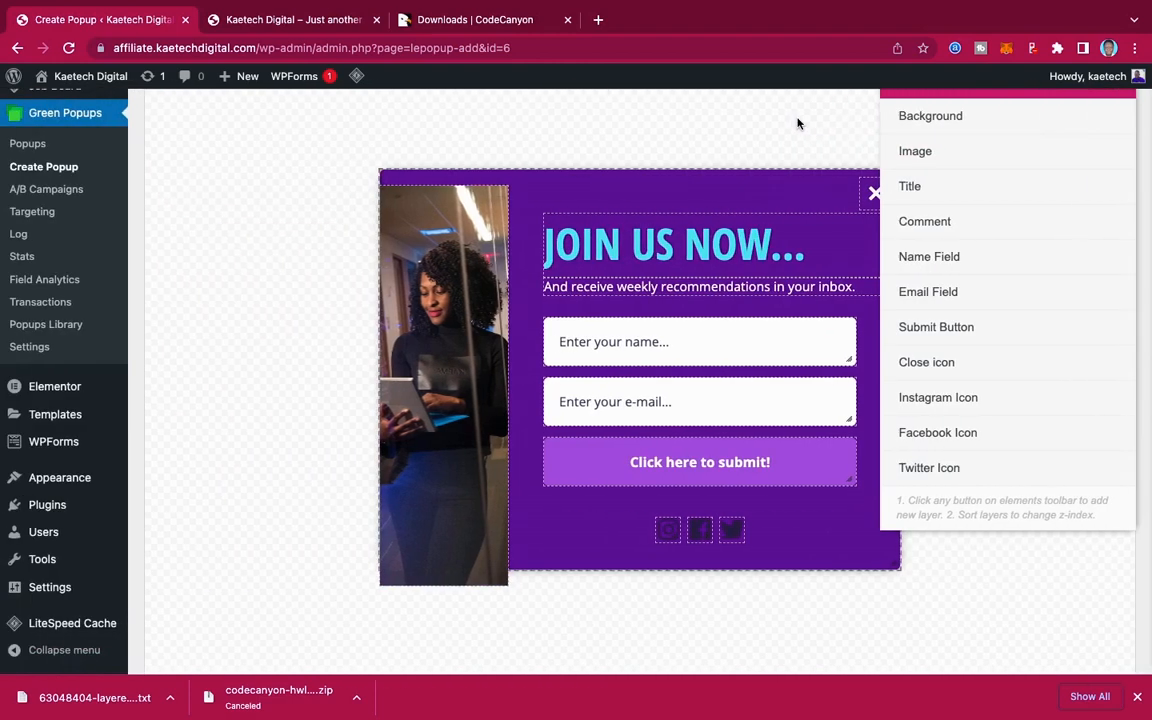
{"action": "left_click_drag", "start_coordinate": [978, 94], "coordinate": [252, 172]}
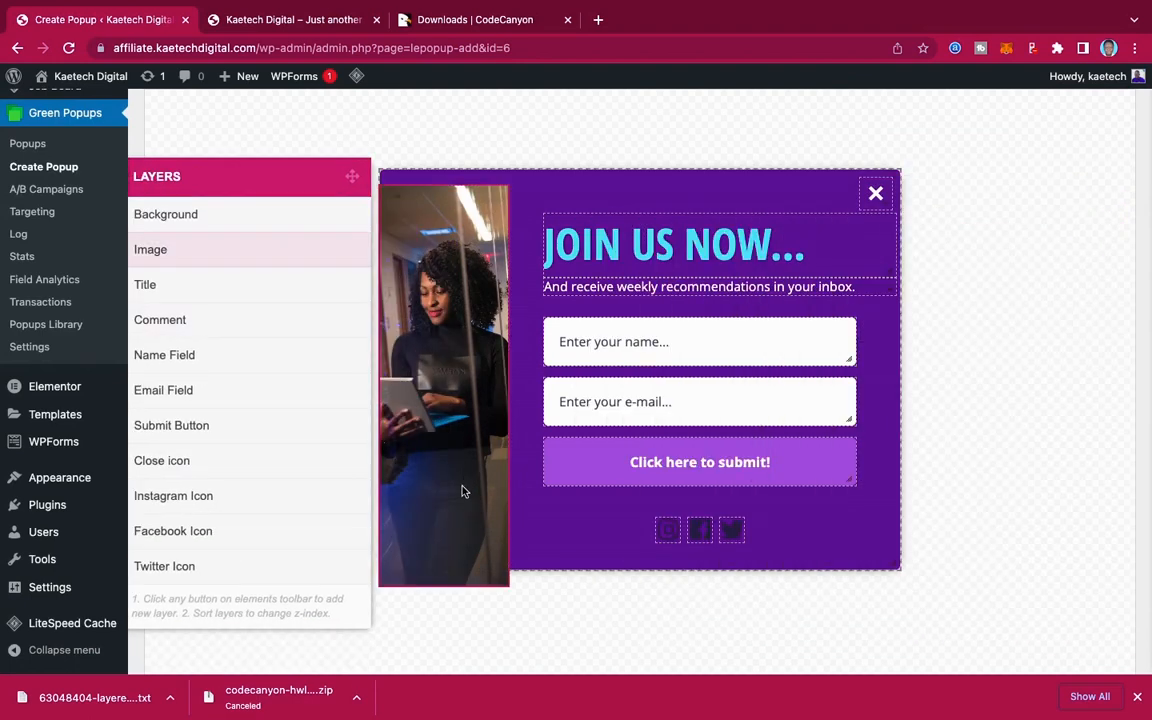
{"action": "left_click_drag", "start_coordinate": [474, 405], "coordinate": [474, 386]}
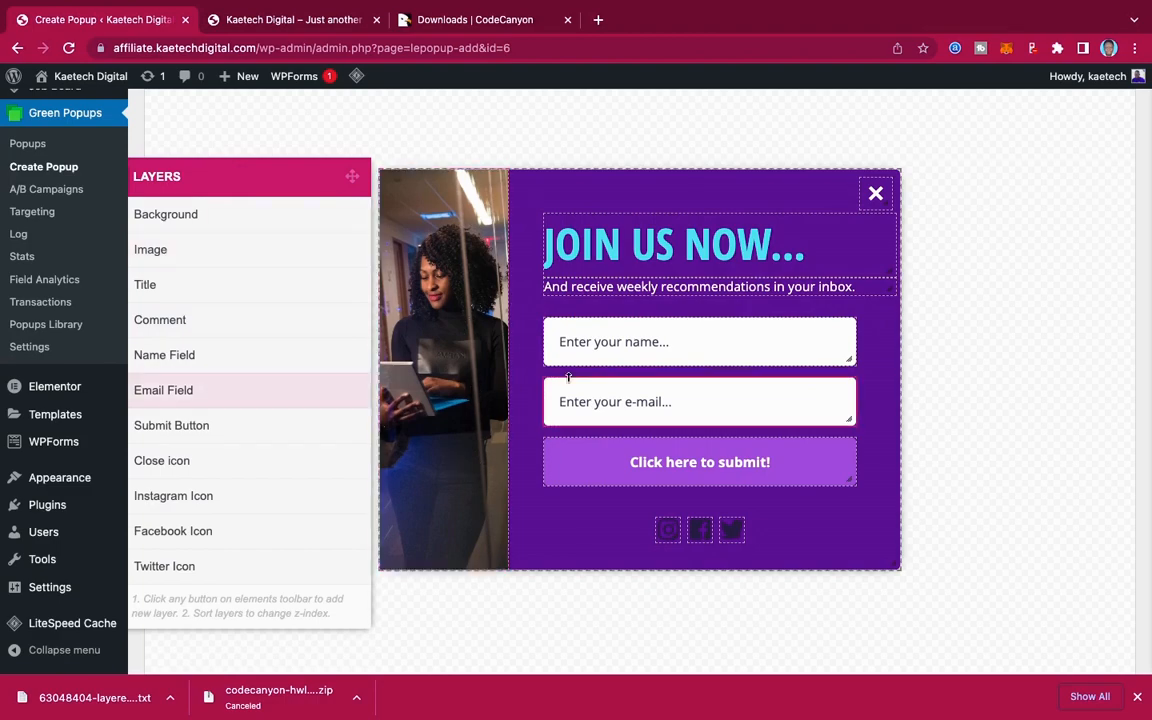
Step: Save the Subscribe #3 popup and return to the list of popups
{"action": "scroll", "coordinate": [995, 316], "scroll_direction": "up", "scroll_amount": 5}
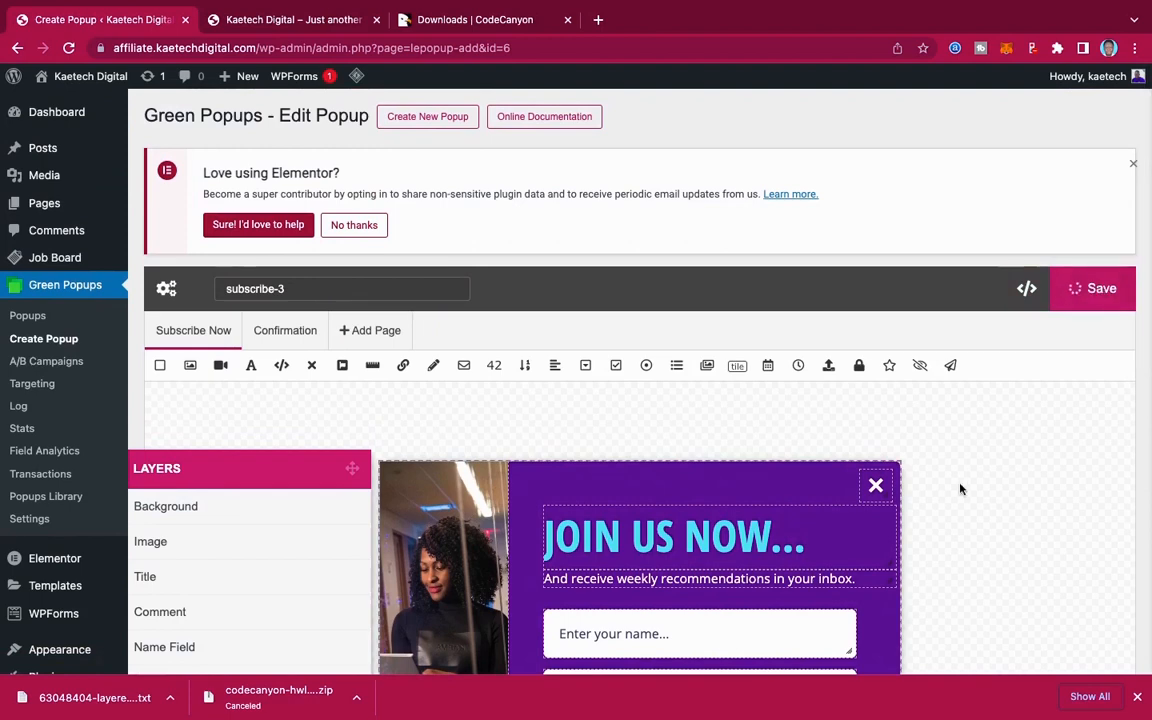
{"action": "scroll", "coordinate": [955, 505], "scroll_direction": "down", "scroll_amount": 4}
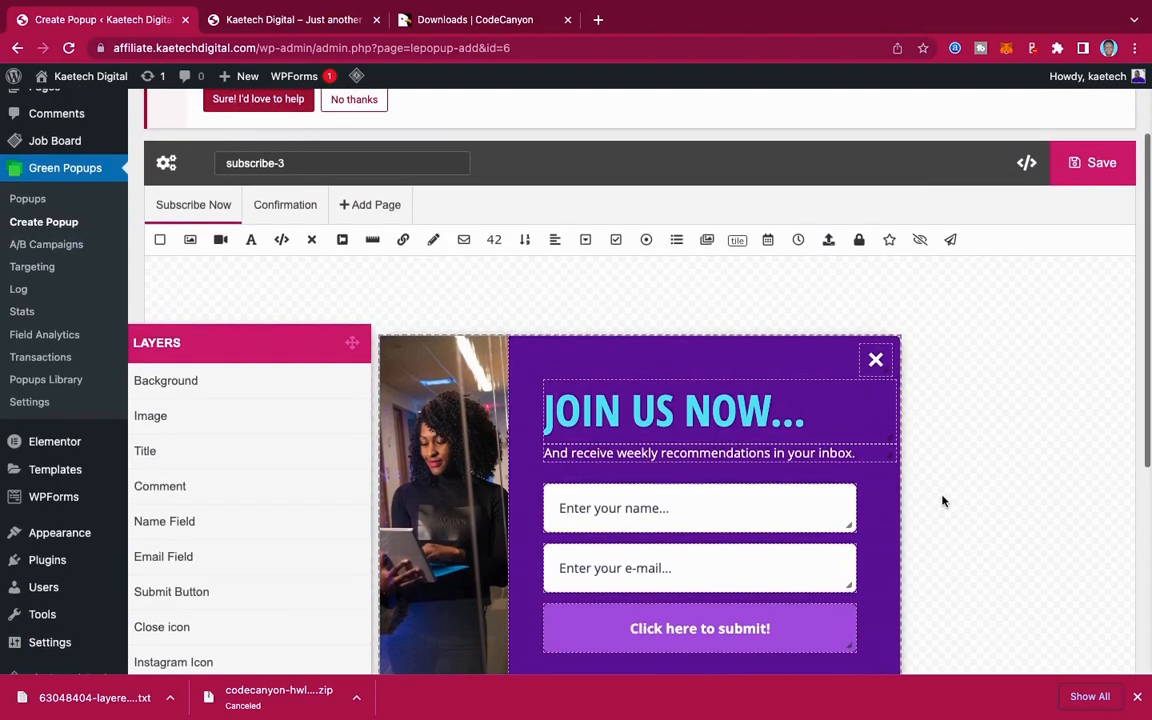
{"action": "left_click", "coordinate": [40, 203]}
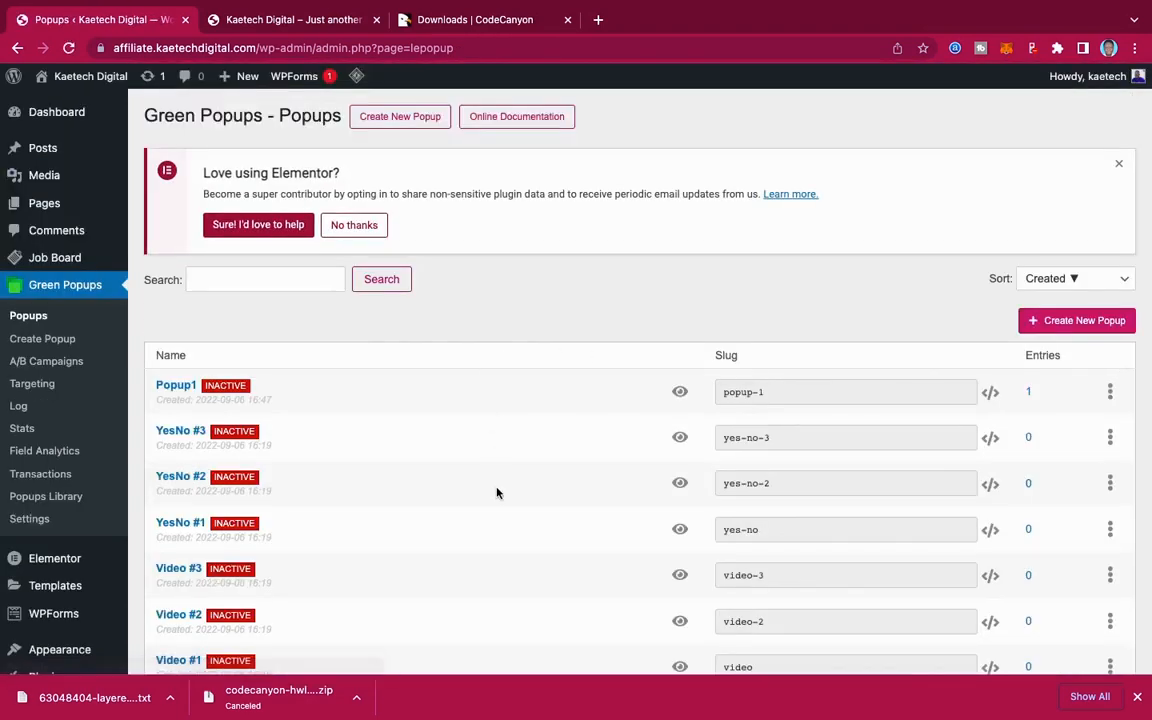
Step: Activate the Subscribe #1 popup in the popups list
{"action": "scroll", "coordinate": [494, 510], "scroll_direction": "down", "scroll_amount": 5}
{"action": "scroll", "coordinate": [491, 512], "scroll_direction": "down", "scroll_amount": 1}
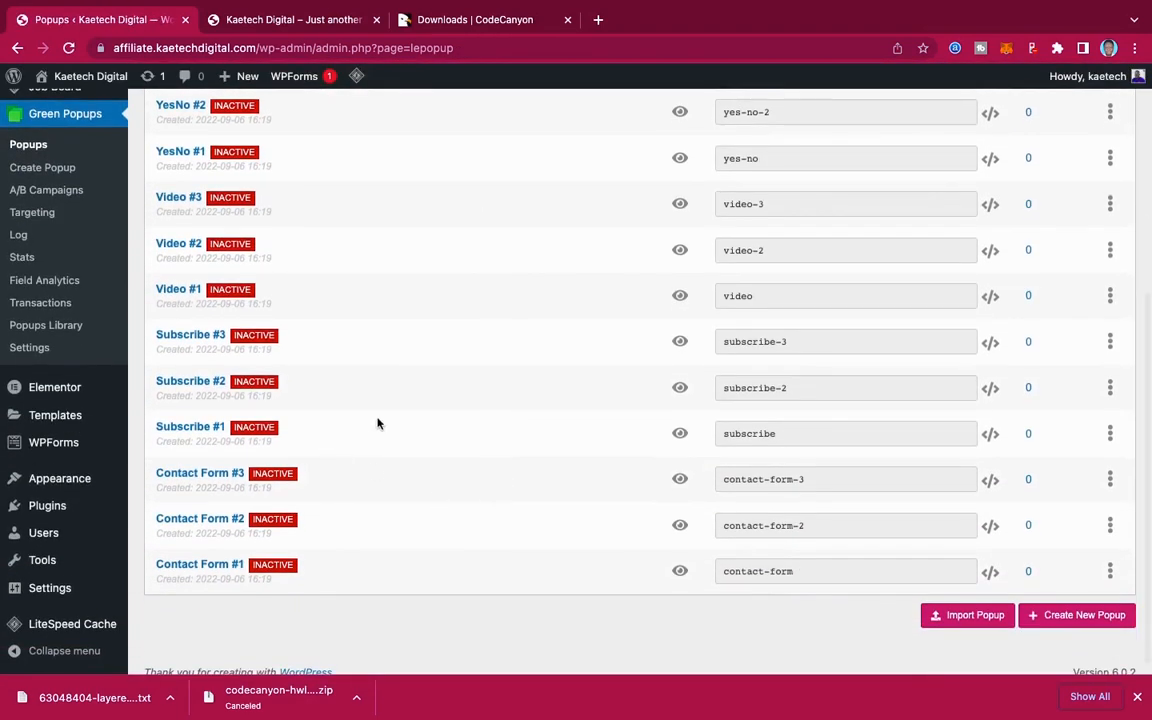
{"action": "left_click", "coordinate": [1110, 433]}
{"action": "left_click", "coordinate": [1110, 433]}
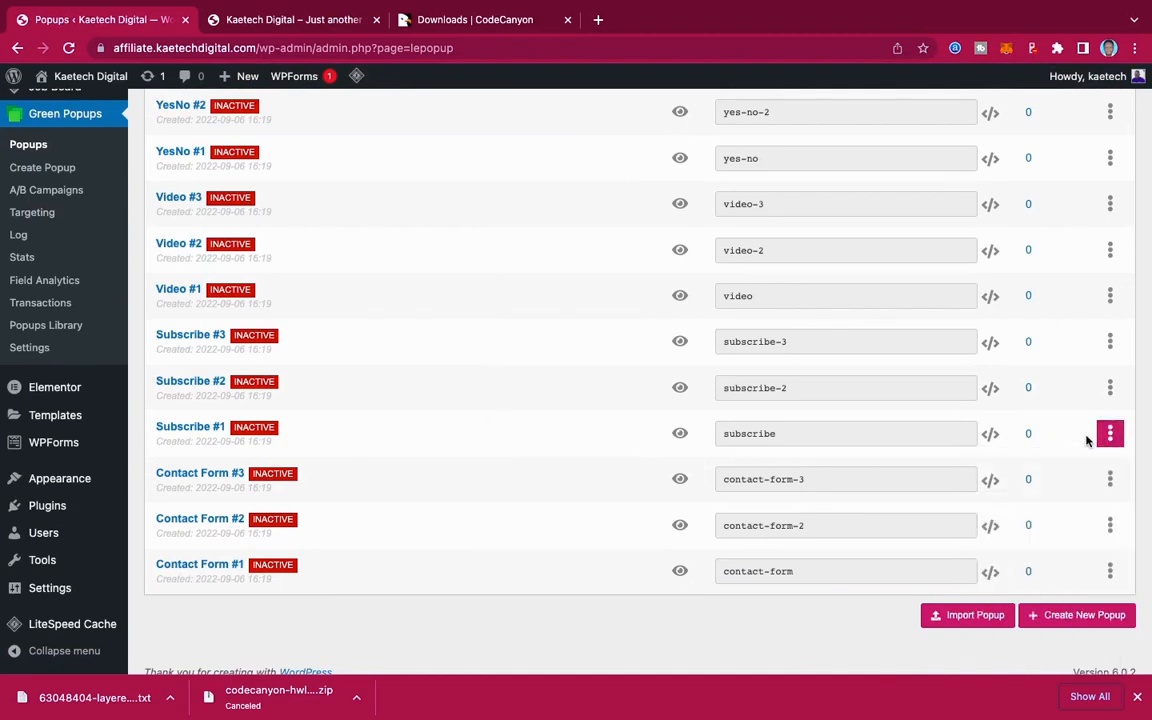
{"action": "left_click", "coordinate": [1110, 433]}
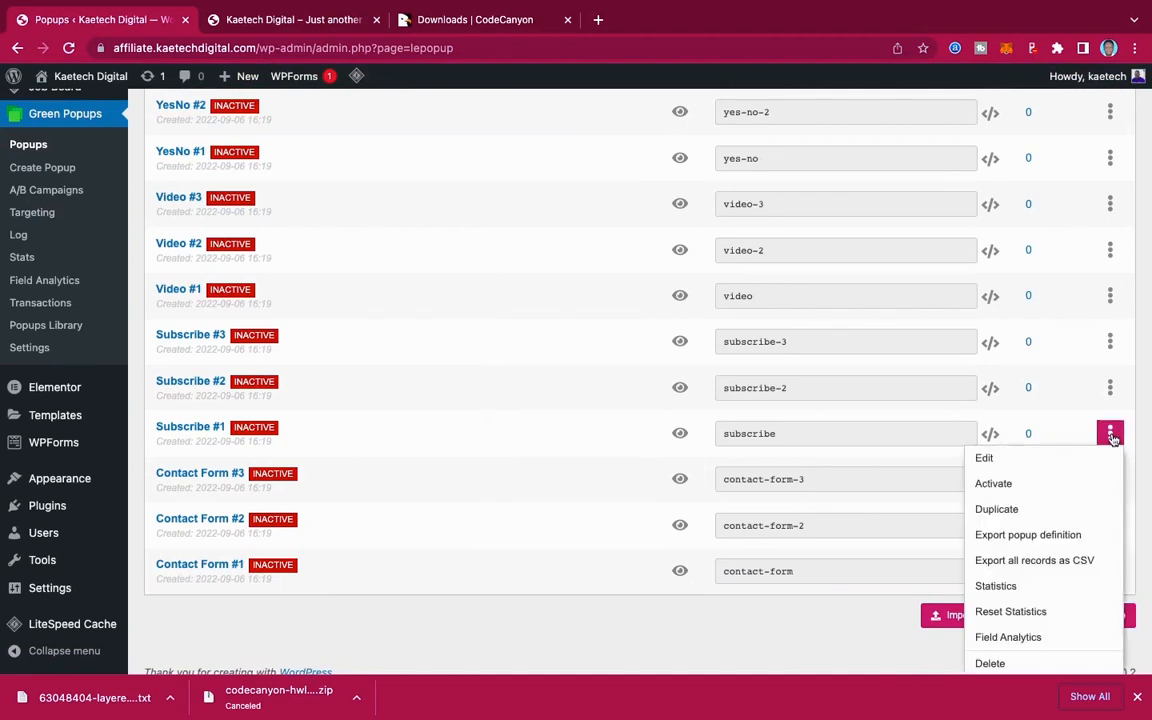
{"action": "left_click", "coordinate": [1012, 484]}
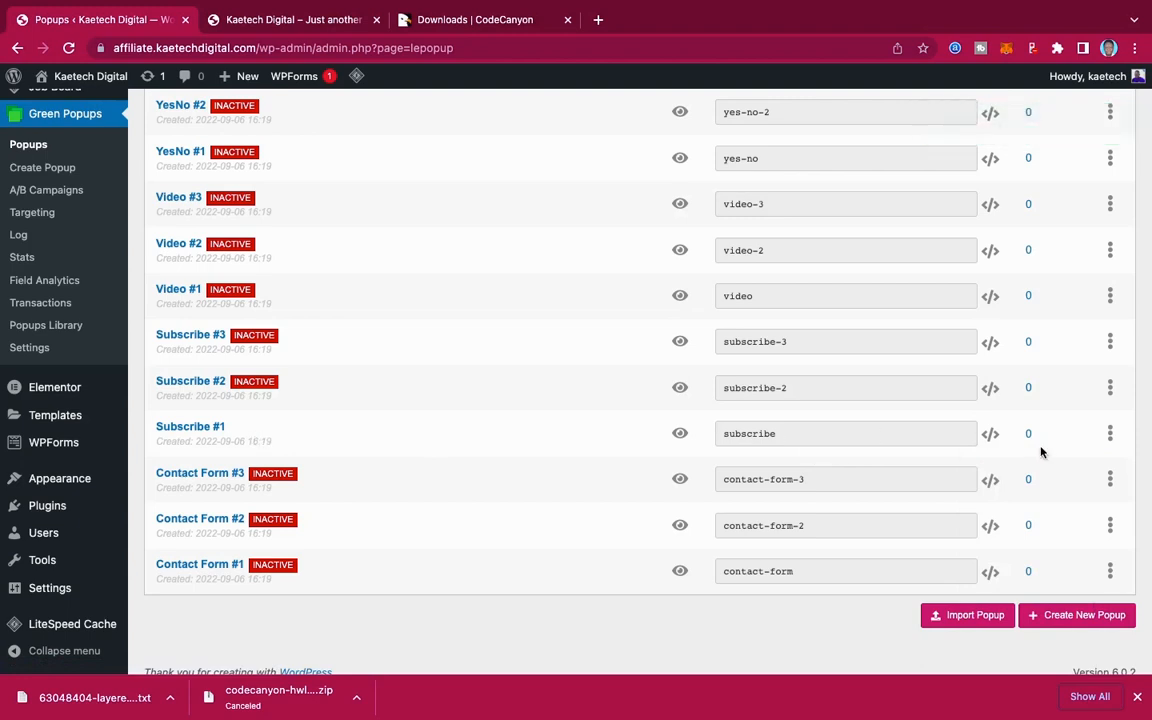
Step: Open the Subscribe #1 popup for editing to check its design, and return to the popups list
{"action": "mouse_move", "coordinate": [1113, 435]}
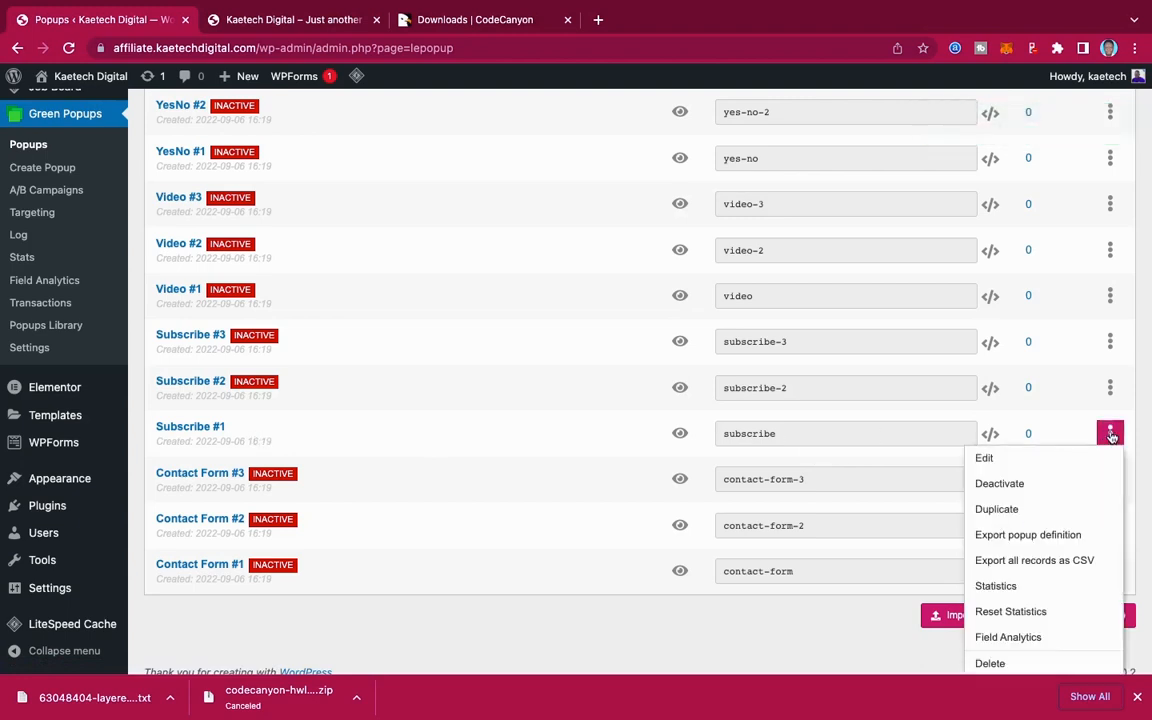
{"action": "left_click", "coordinate": [1103, 459]}
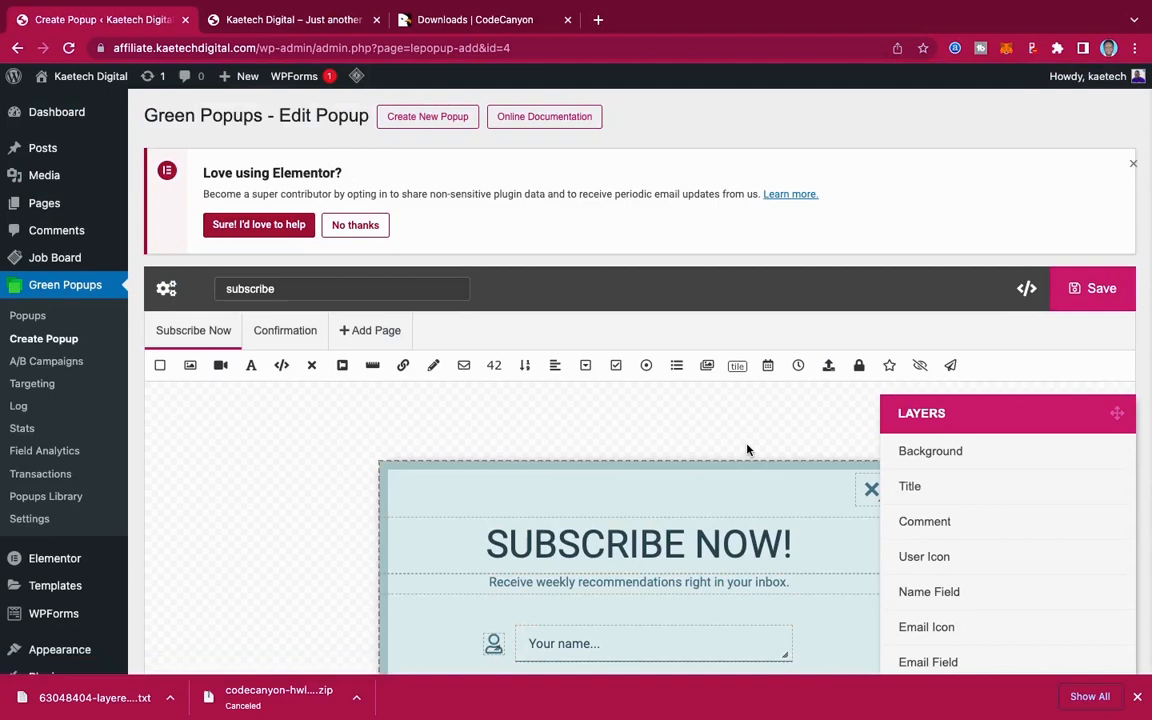
{"action": "left_click", "coordinate": [18, 314]}
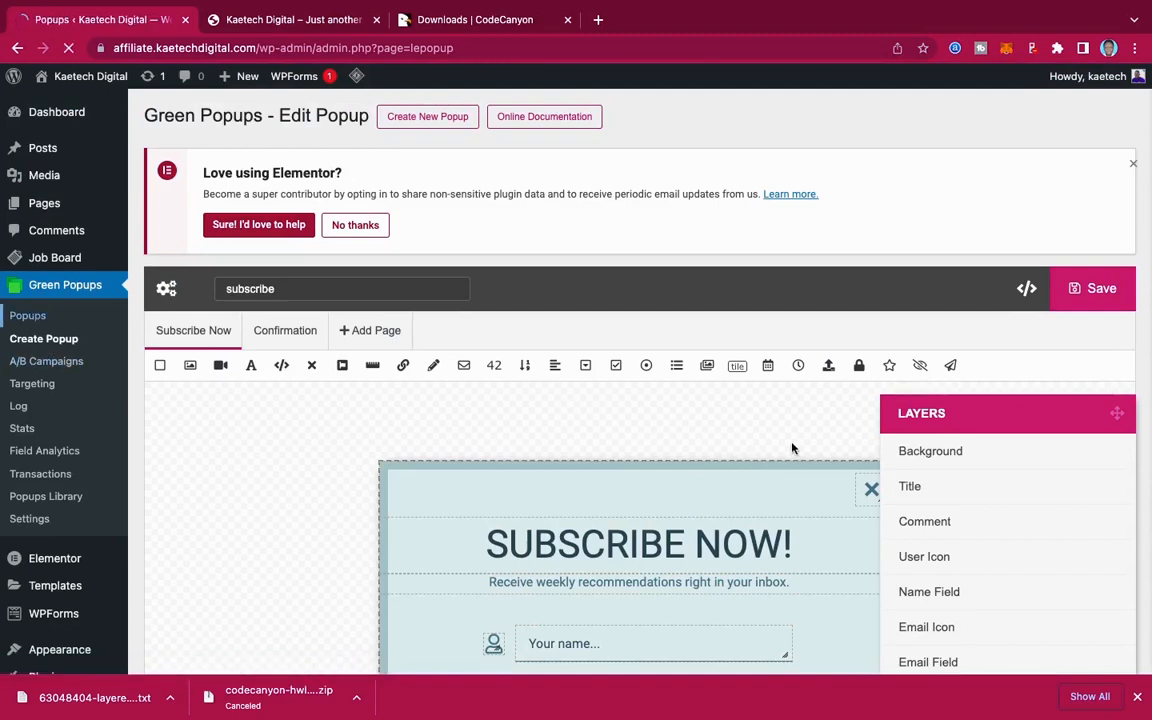
Step: Open the Subscribe #3 popup for editing to check that it is the customized one
{"action": "scroll", "coordinate": [792, 447], "scroll_direction": "down", "scroll_amount": 5}
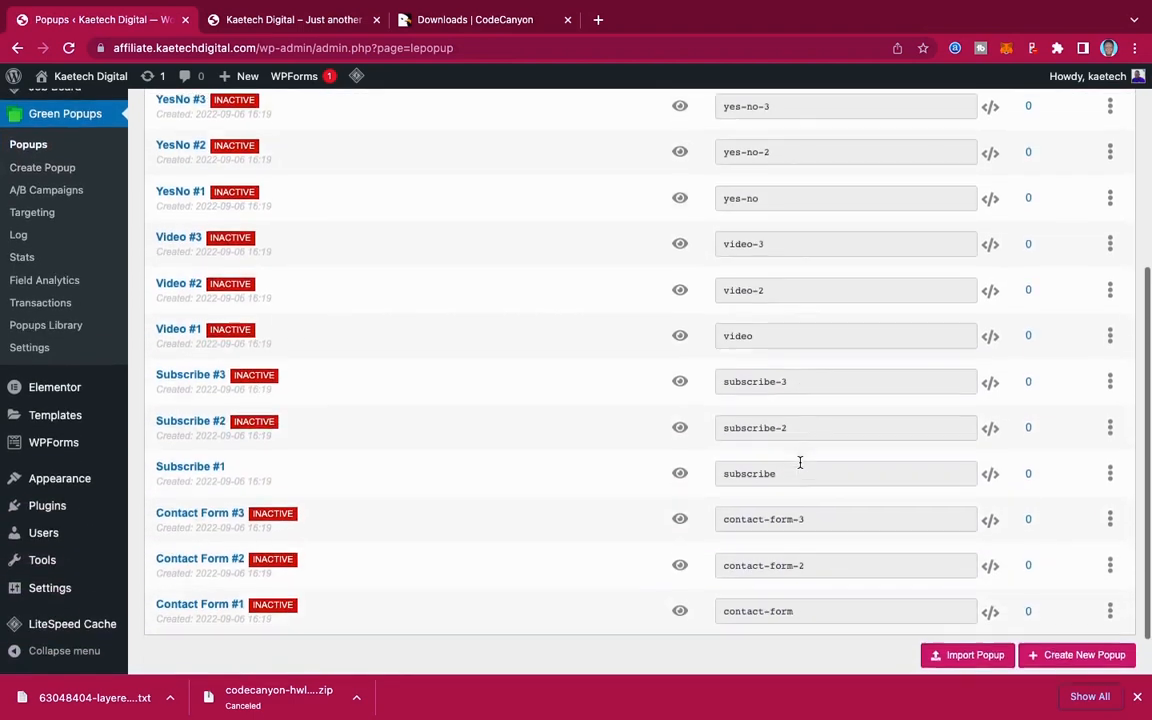
{"action": "left_click", "coordinate": [1105, 377]}
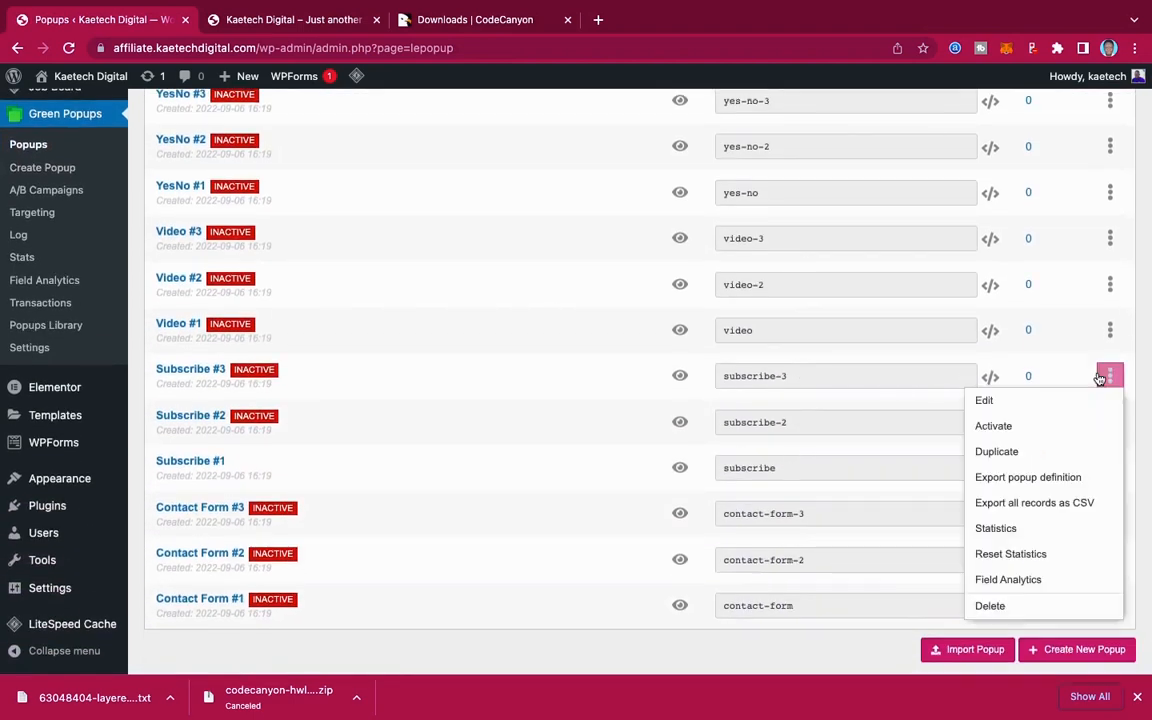
{"action": "left_click", "coordinate": [1100, 387]}
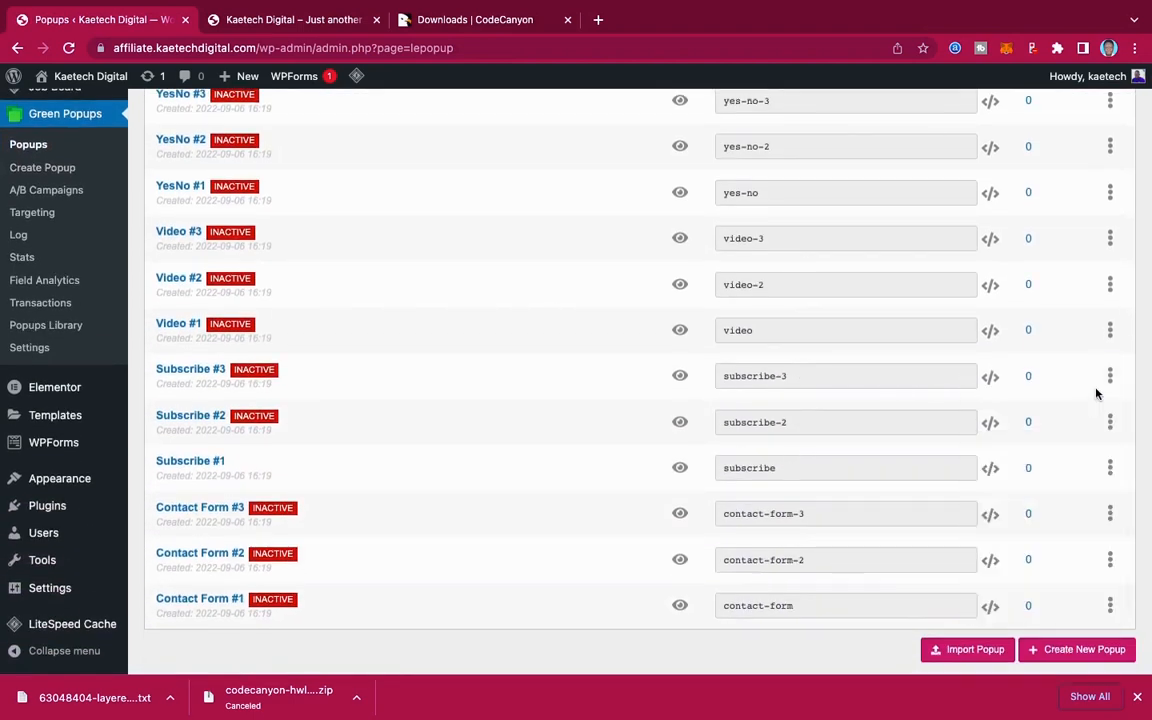
{"action": "left_click", "coordinate": [1109, 390]}
{"action": "left_click", "coordinate": [1104, 401]}
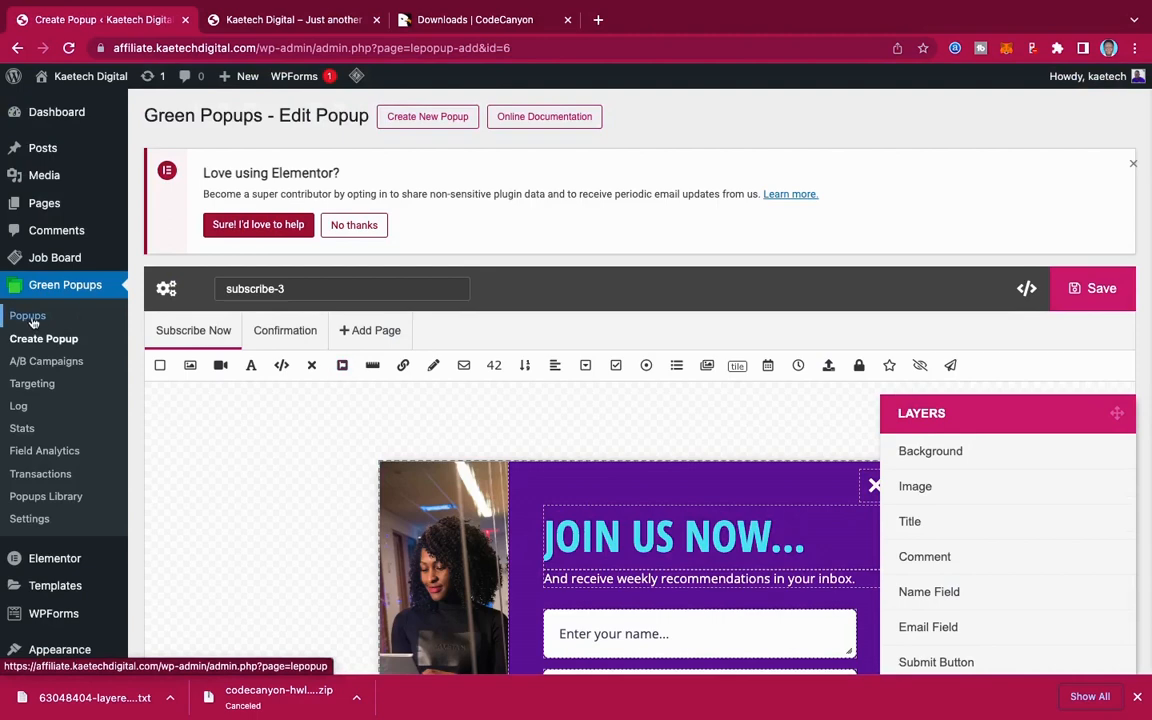
Step: Return to the popups list and deactivate the Subscribe #1 popup
{"action": "left_click", "coordinate": [30, 317]}
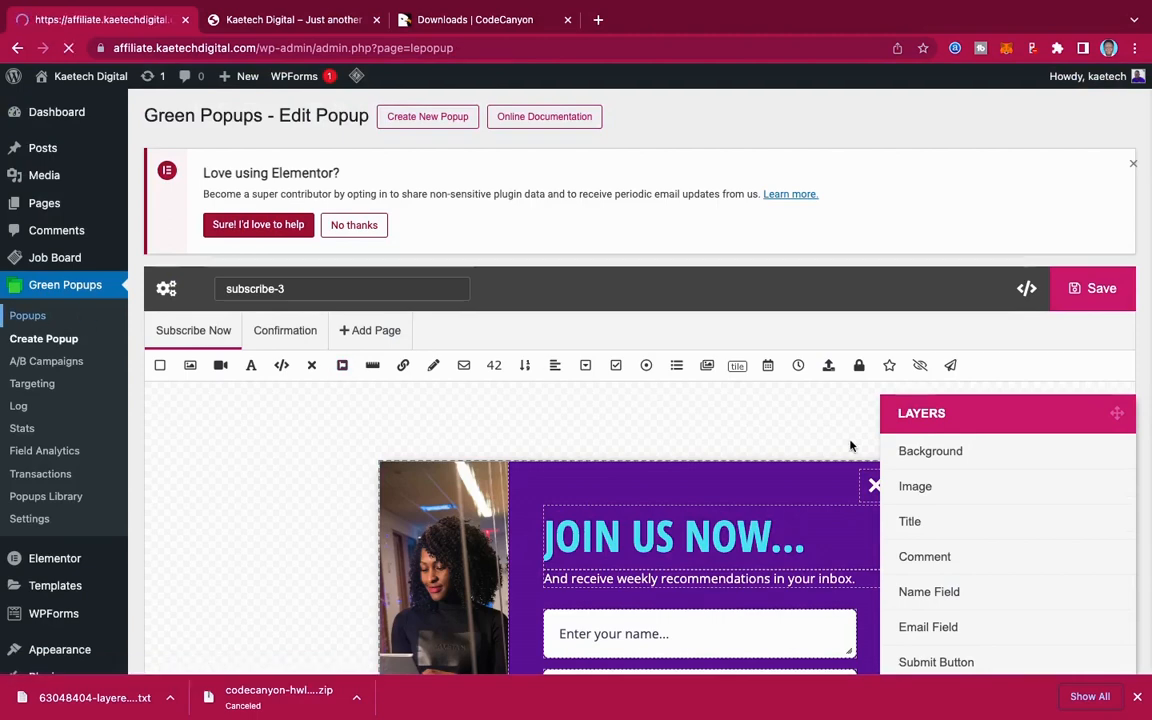
{"action": "scroll", "coordinate": [850, 446], "scroll_direction": "down", "scroll_amount": 5}
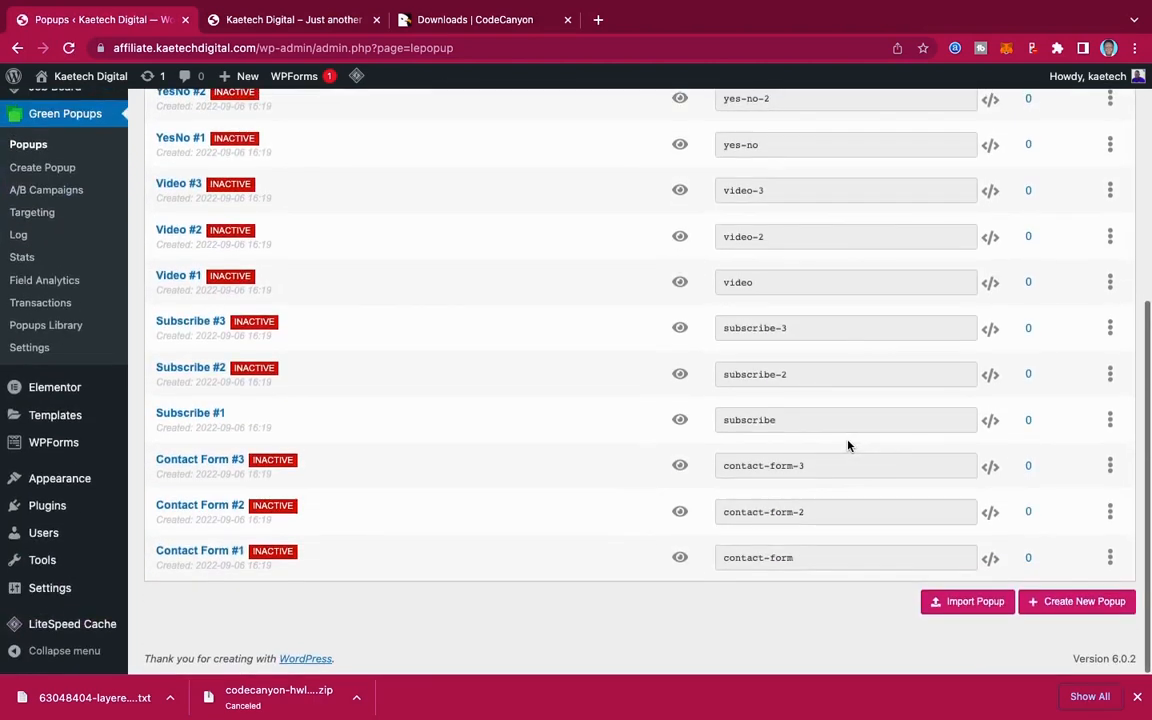
{"action": "left_click", "coordinate": [1110, 419]}
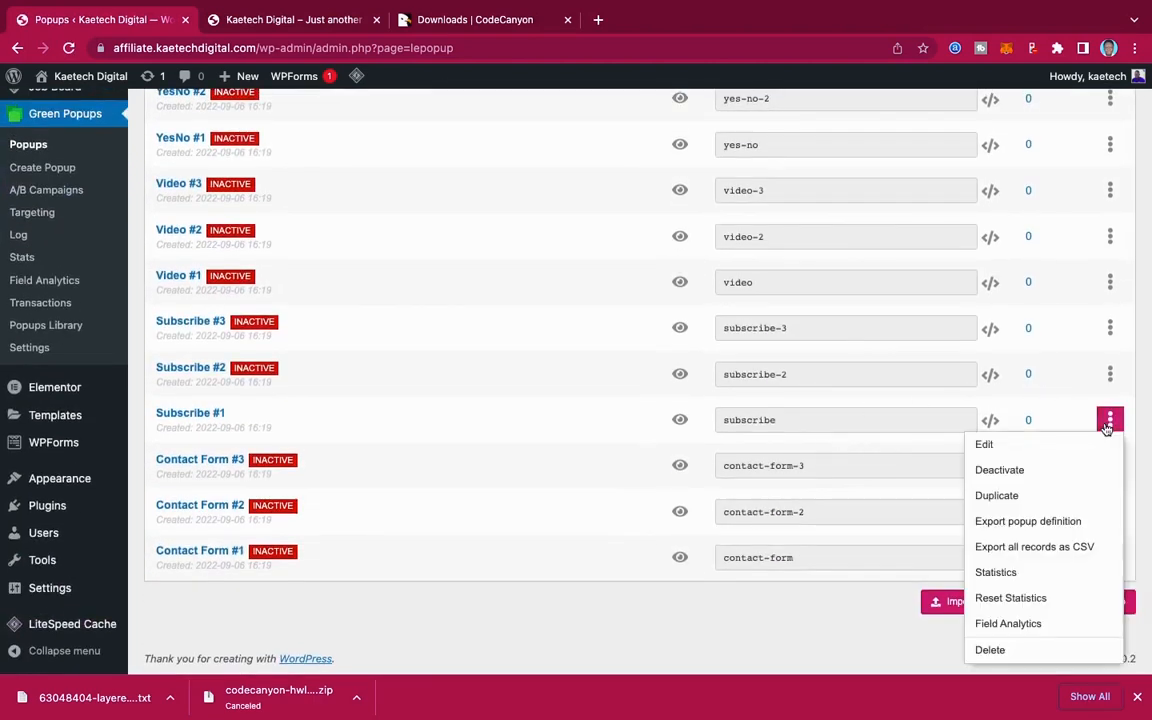
{"action": "left_click", "coordinate": [1033, 478]}
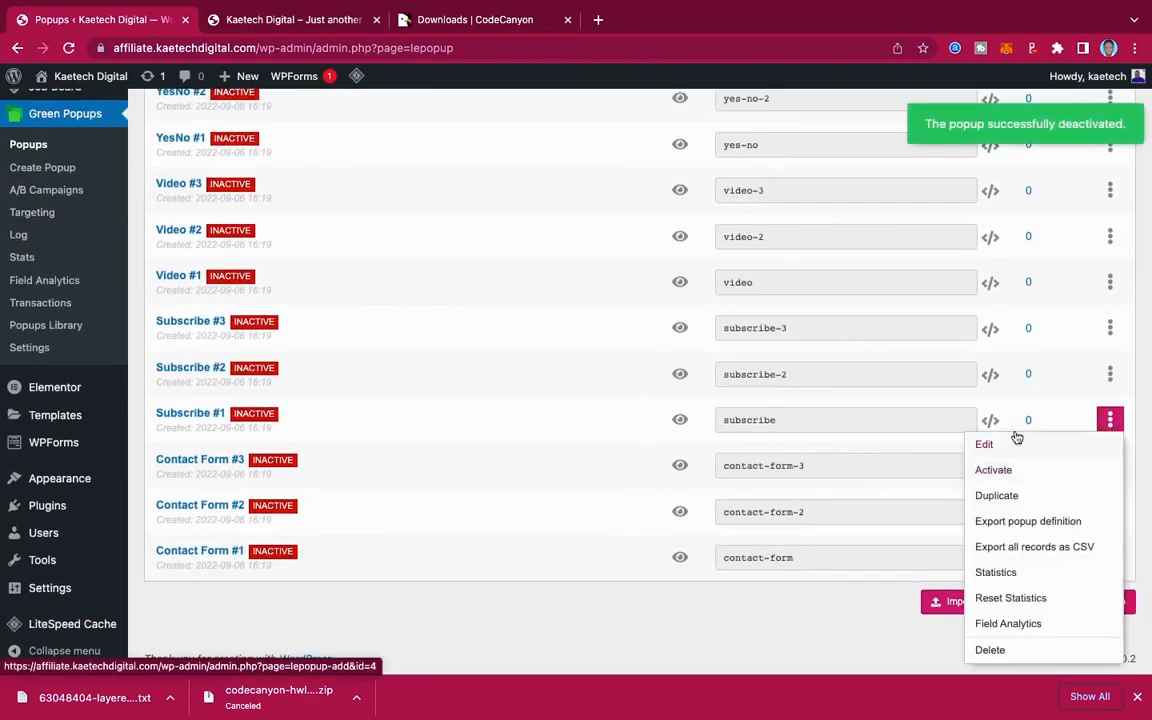
Step: Activate the Subscribe #3 popup in the popups list
{"action": "left_click", "coordinate": [1108, 373]}
{"action": "left_click", "coordinate": [1110, 330]}
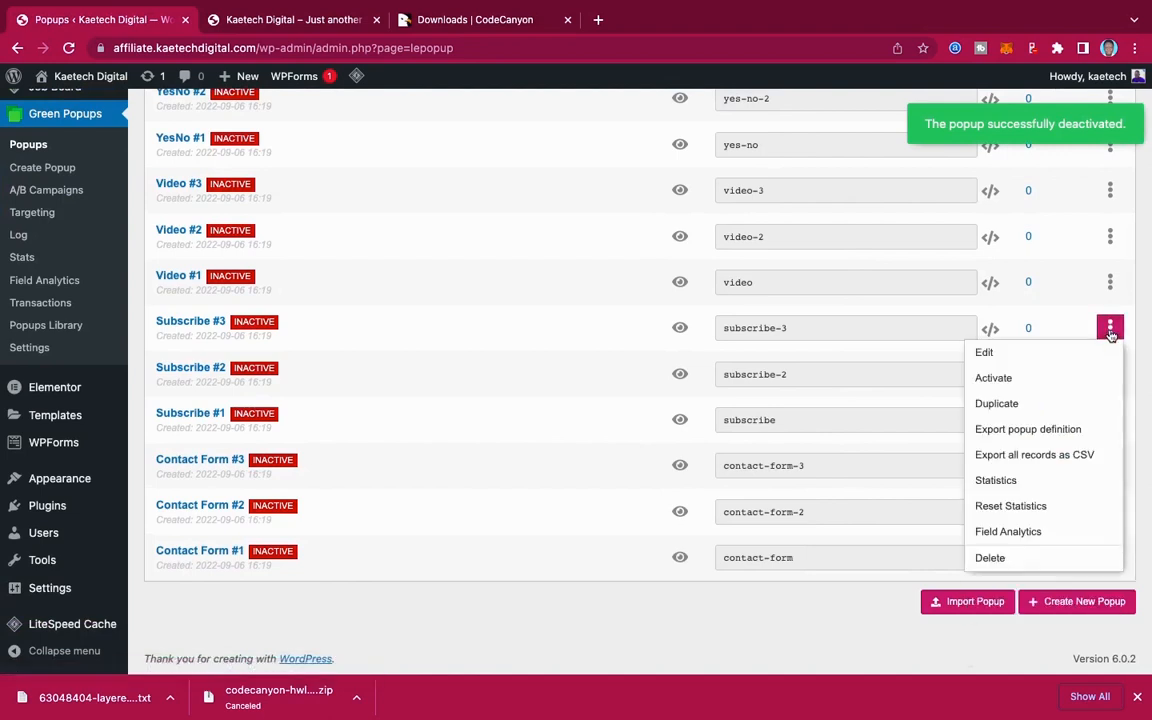
{"action": "left_click", "coordinate": [1045, 380]}
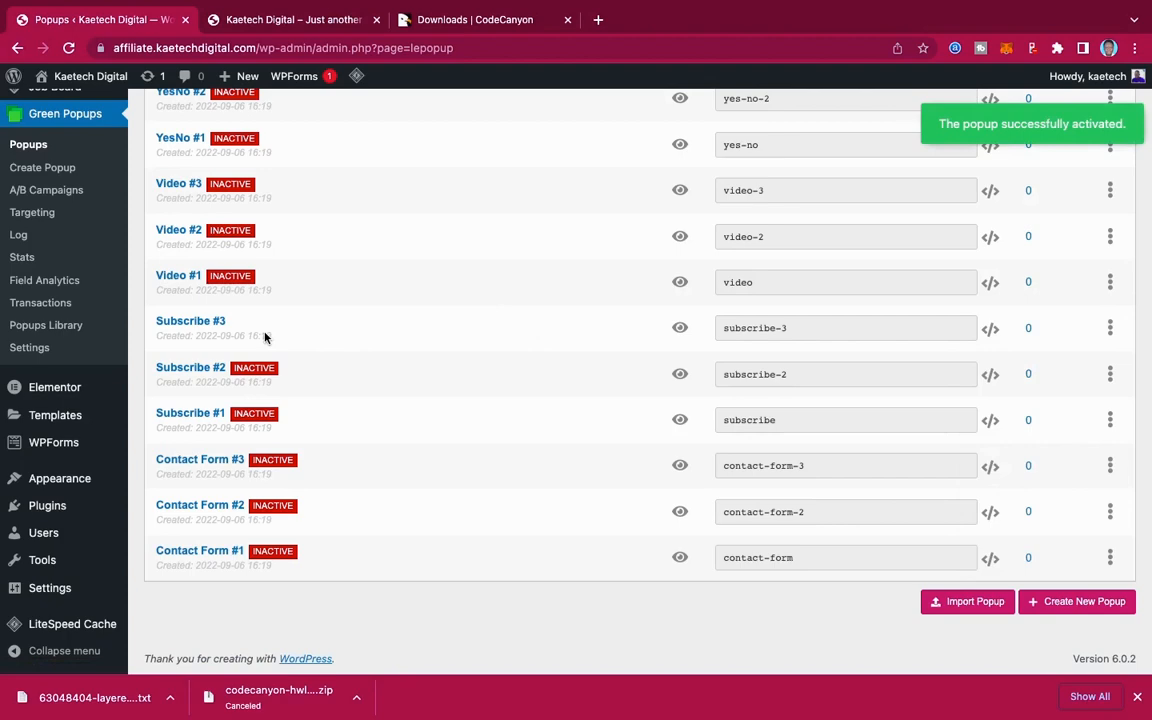
Step: Start creating a new OnLoad target on the Green Popups Targeting page
{"action": "scroll", "coordinate": [265, 337], "scroll_direction": "up", "scroll_amount": 2}
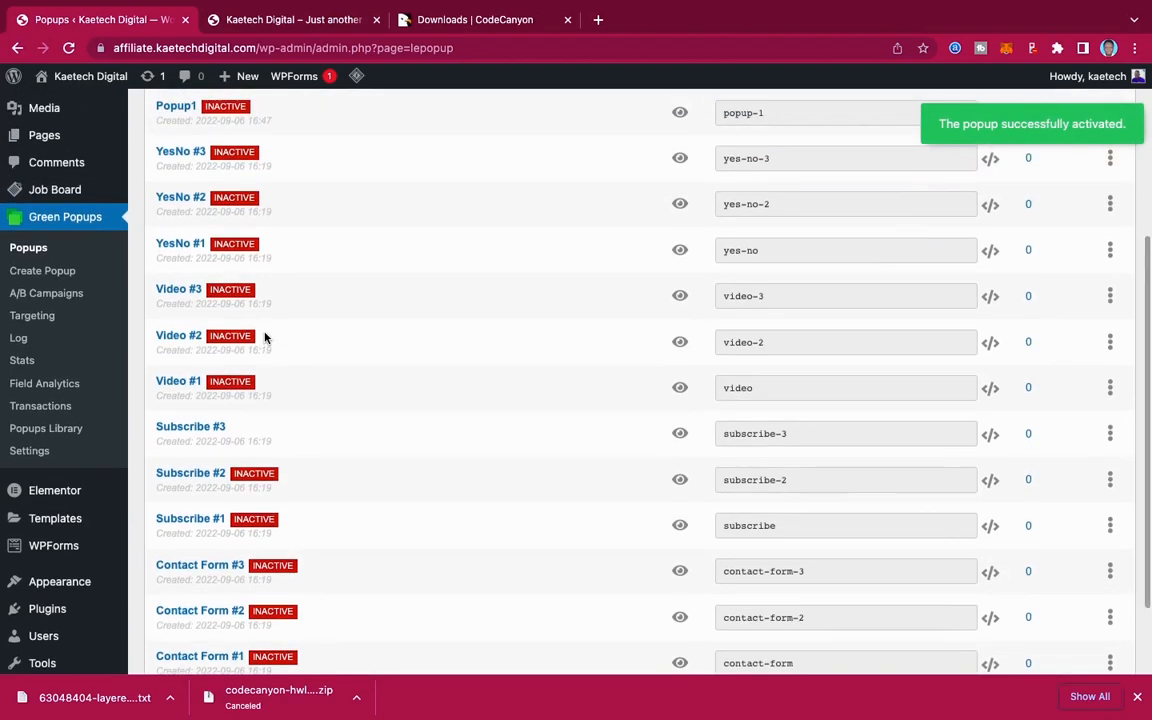
{"action": "scroll", "coordinate": [265, 337], "scroll_direction": "up", "scroll_amount": 1}
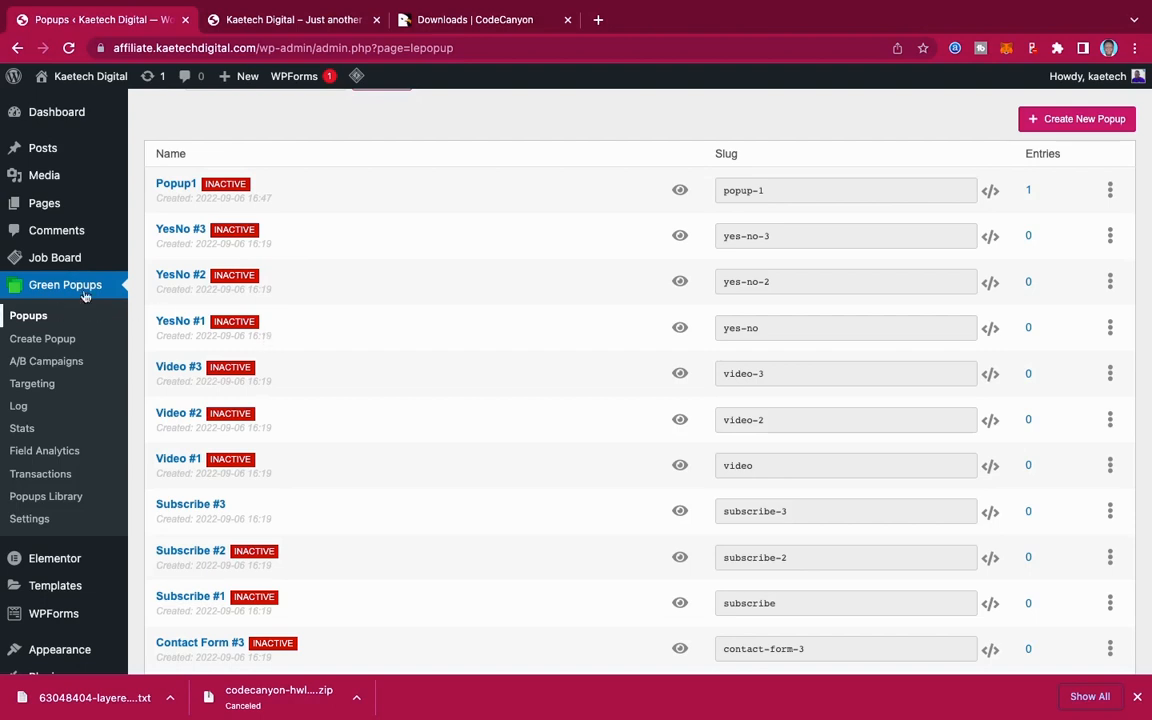
{"action": "left_click", "coordinate": [37, 387]}
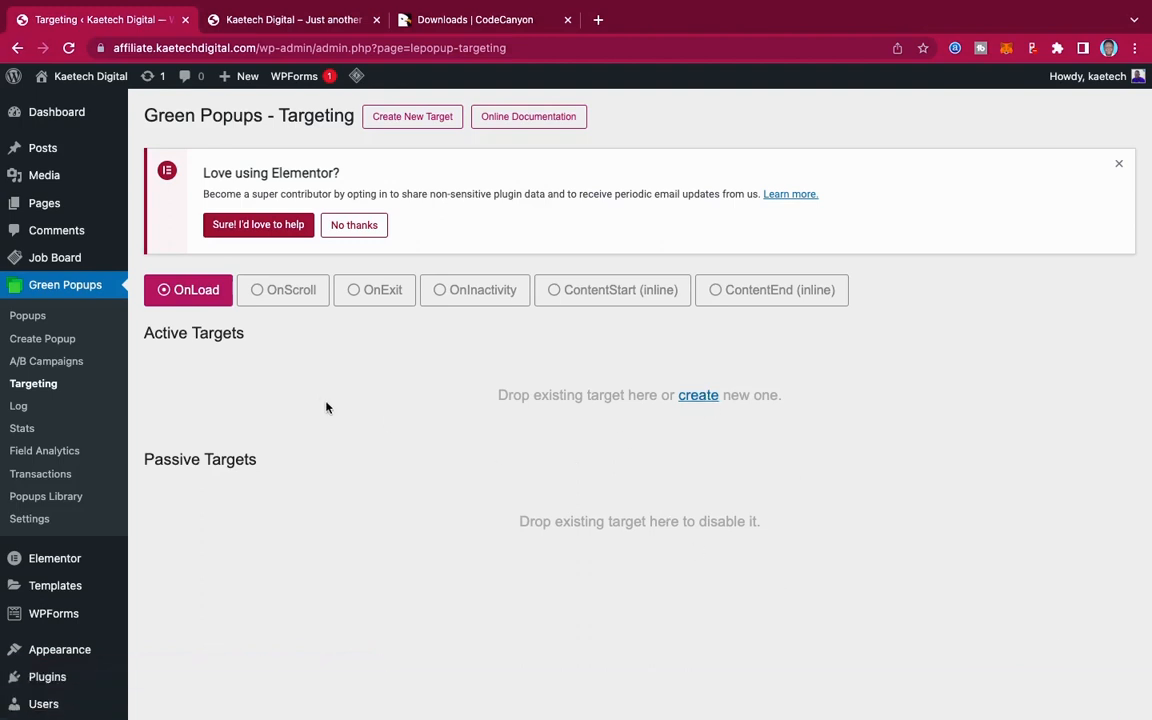
{"action": "left_click", "coordinate": [698, 395]}
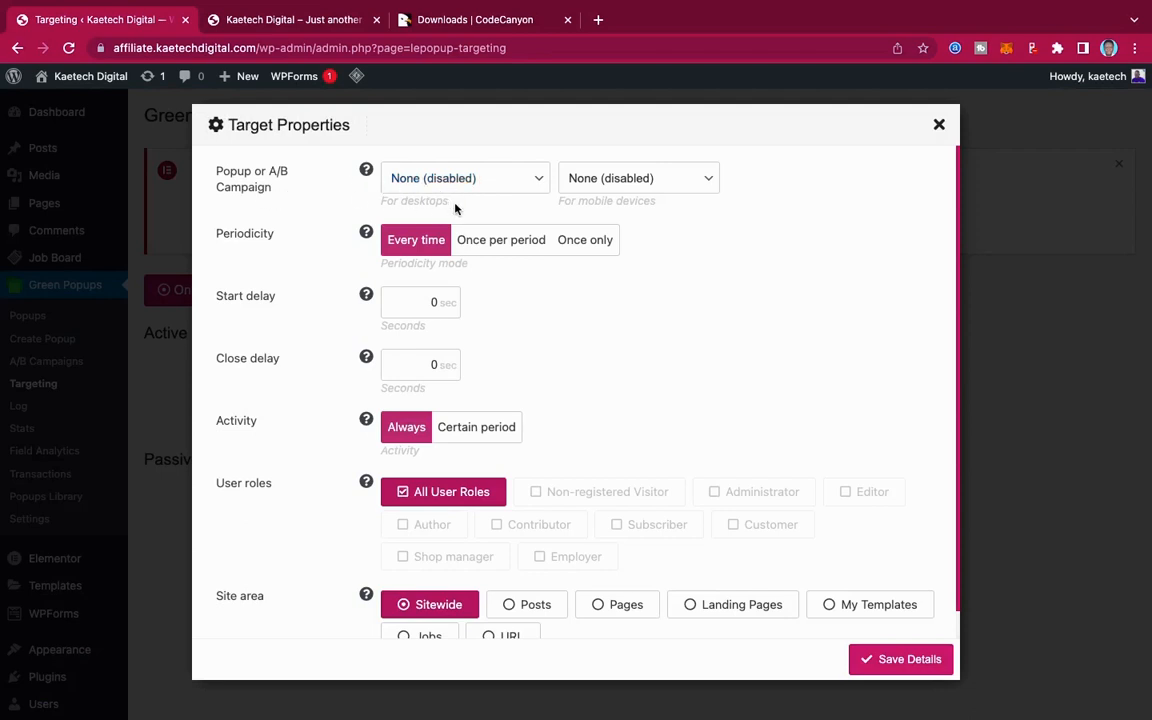
Step: Assign the Subscribe #3 popup to the target for both desktops and mobile devices
{"action": "left_click", "coordinate": [510, 182]}
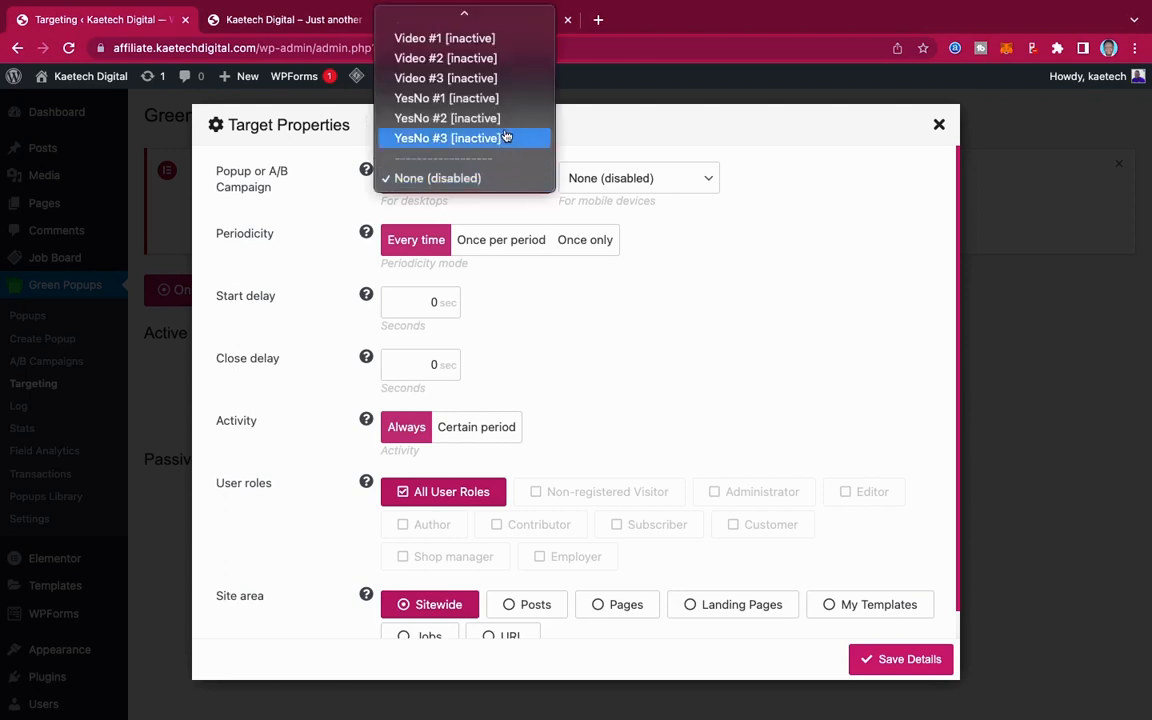
{"action": "scroll", "coordinate": [506, 137], "scroll_direction": "up", "scroll_amount": 3}
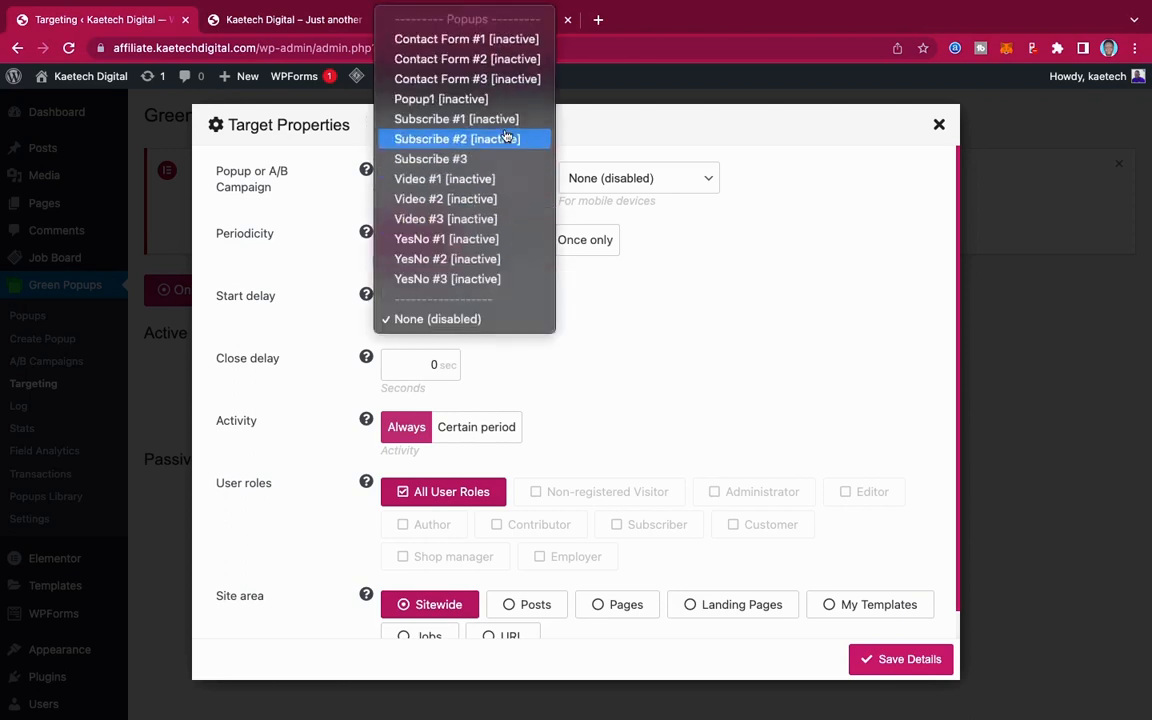
{"action": "left_click", "coordinate": [447, 162]}
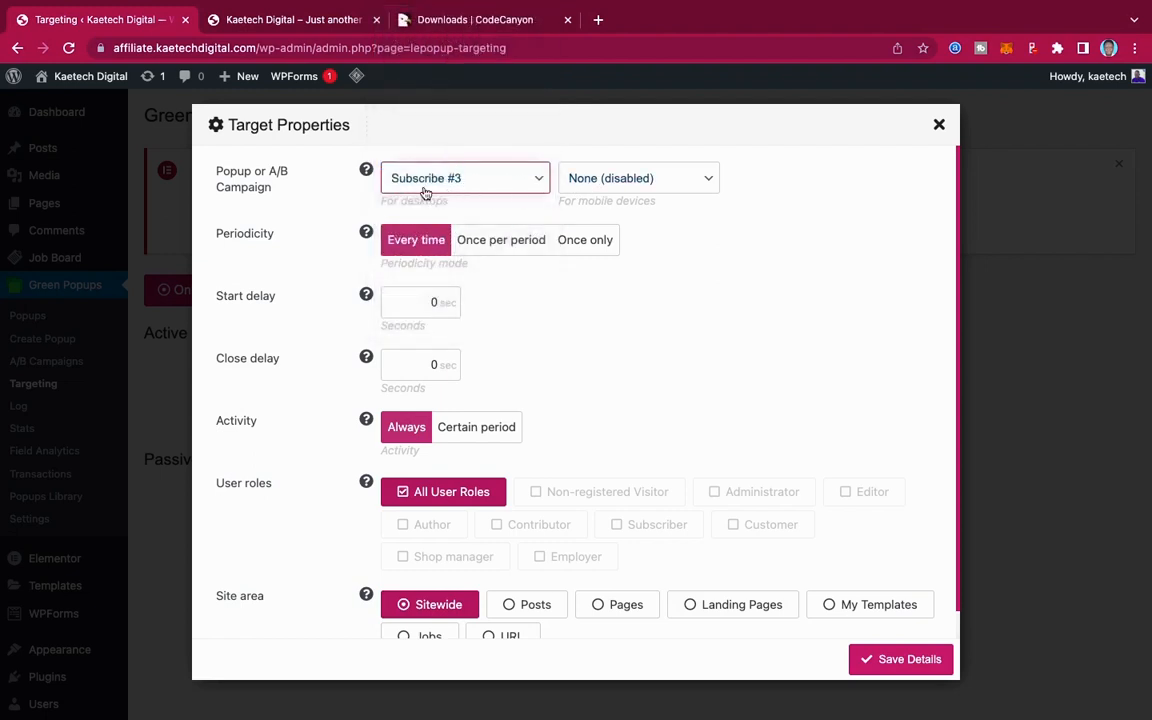
{"action": "left_click", "coordinate": [625, 186]}
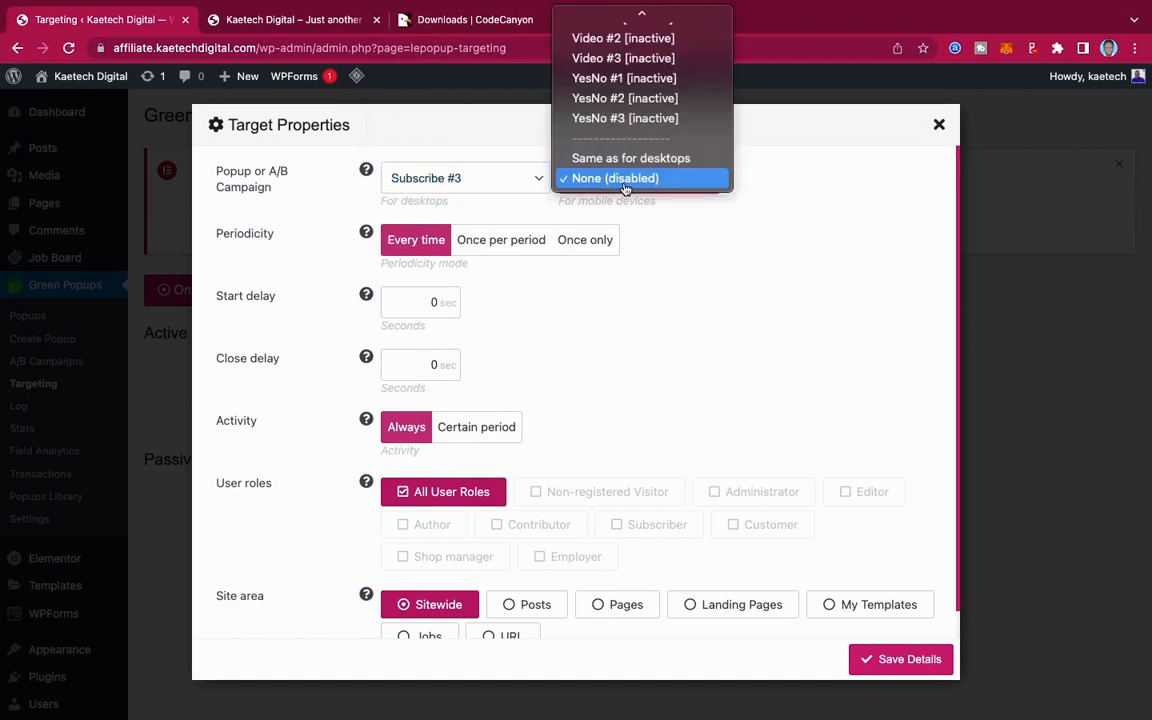
{"action": "scroll", "coordinate": [625, 140], "scroll_direction": "up", "scroll_amount": 5}
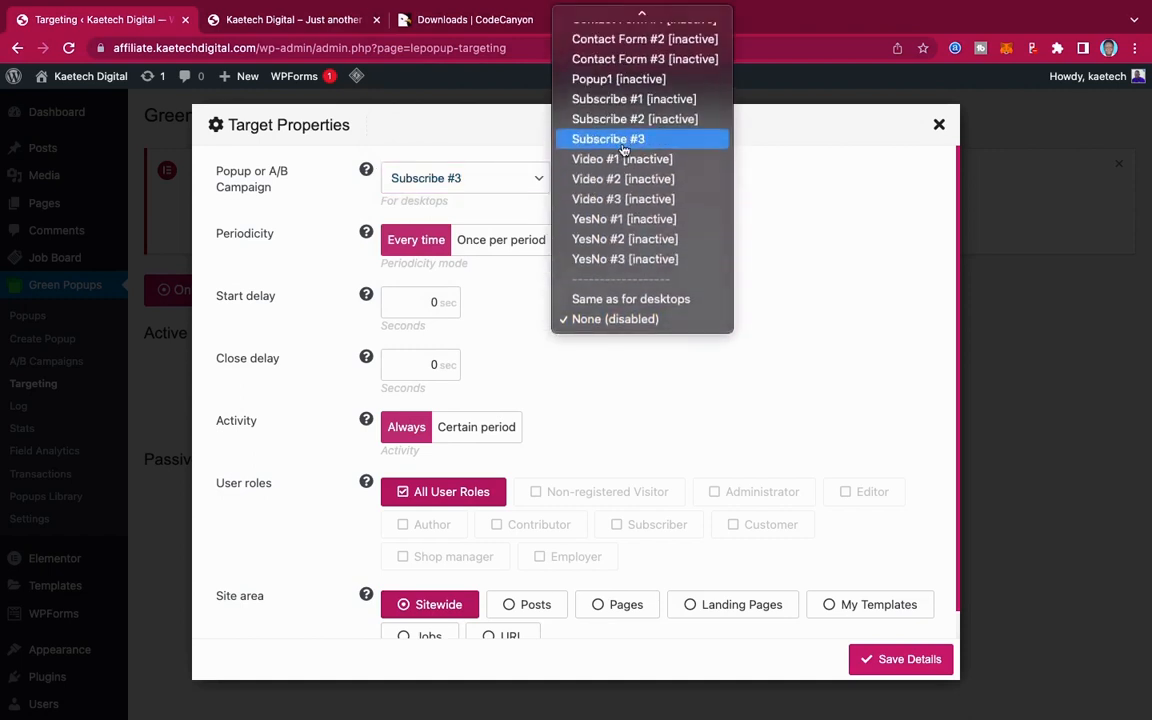
{"action": "left_click", "coordinate": [623, 142]}
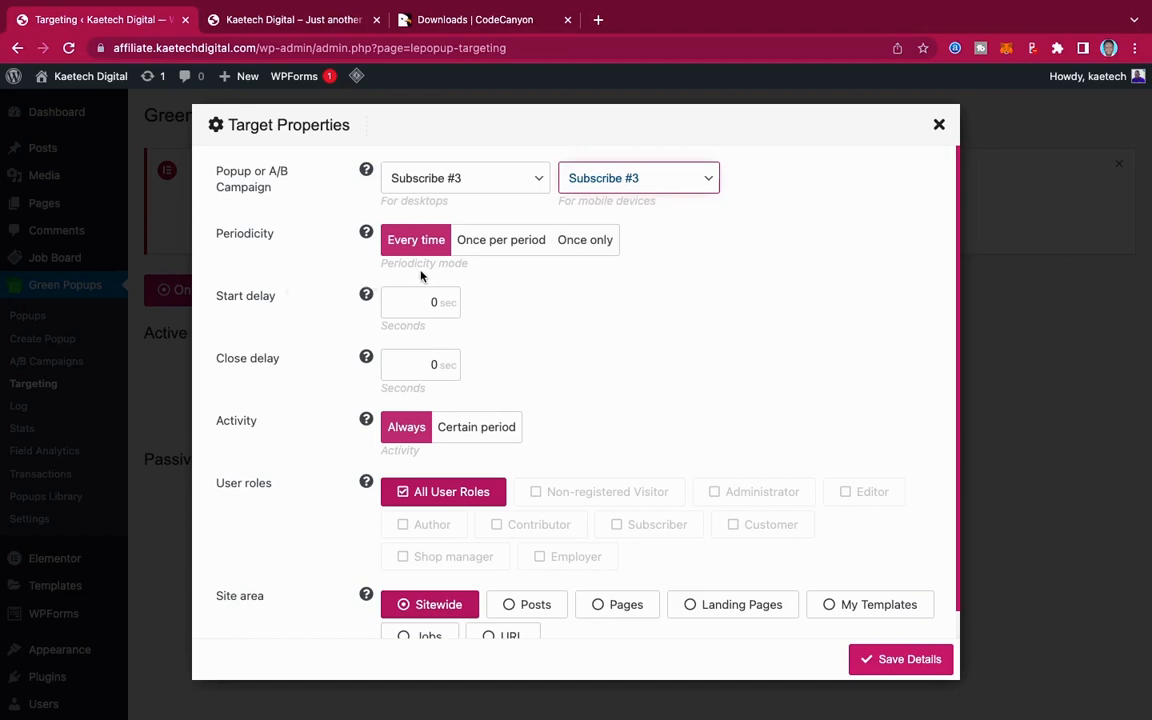
Step: Try the Once per period and Once only periodicity modes, and return to Every time
{"action": "left_click", "coordinate": [486, 249]}
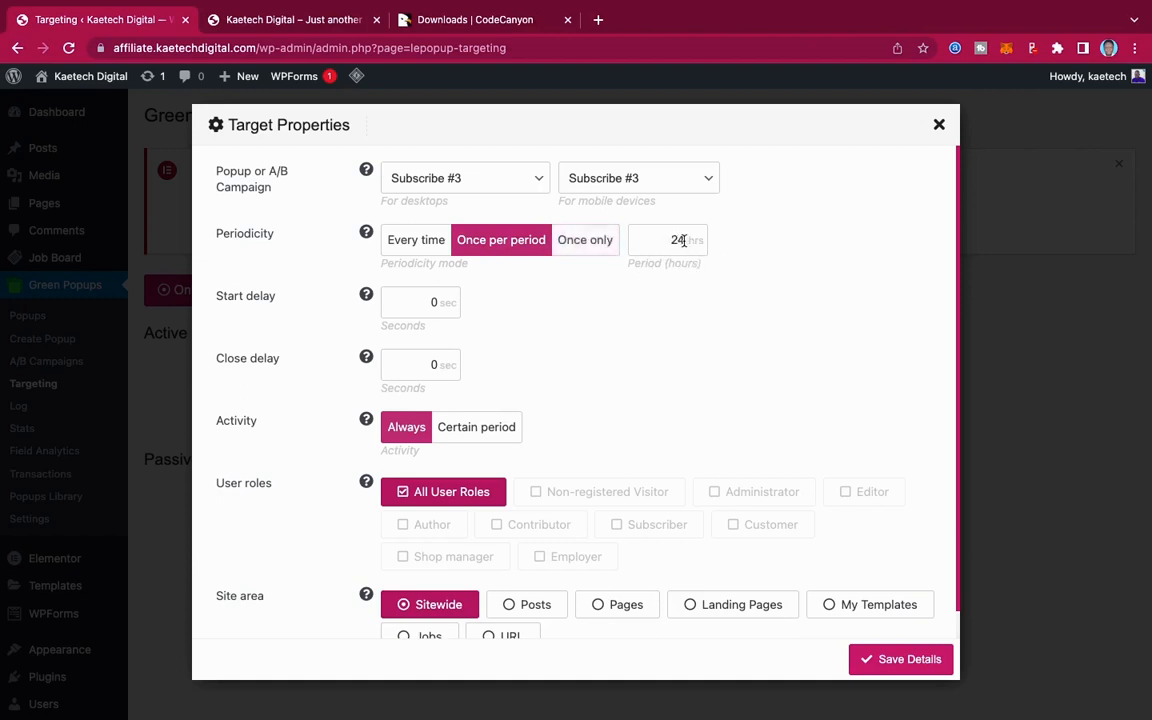
{"action": "left_click", "coordinate": [586, 245]}
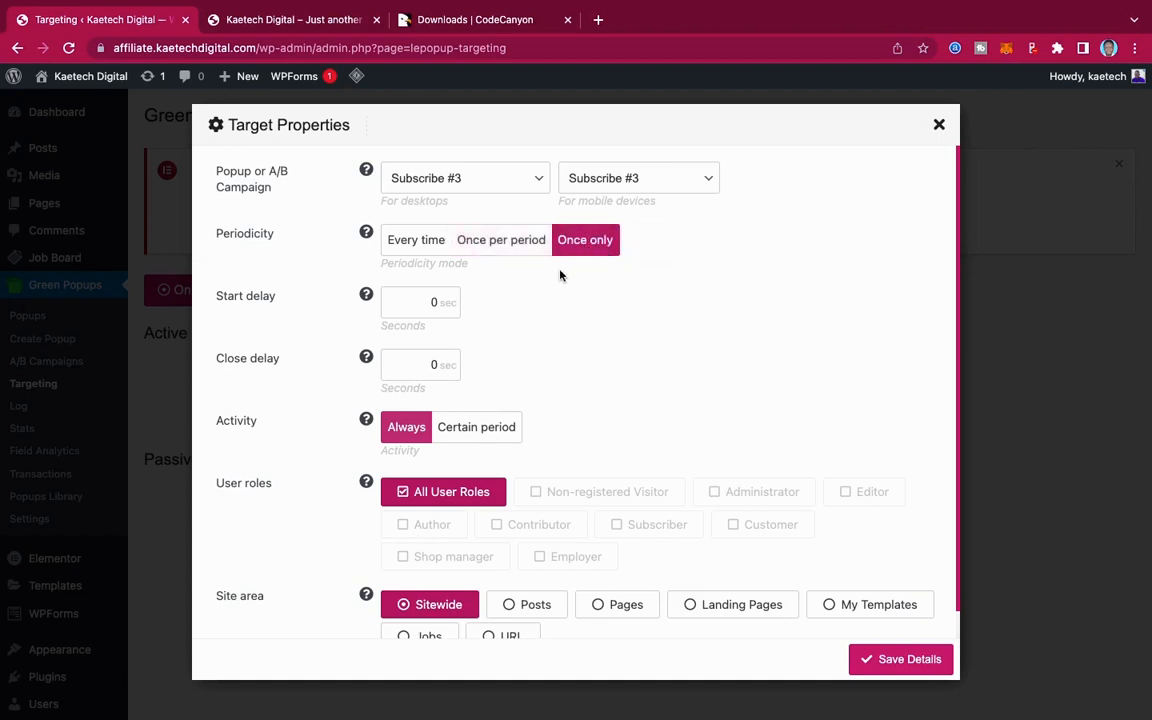
{"action": "left_click", "coordinate": [414, 242]}
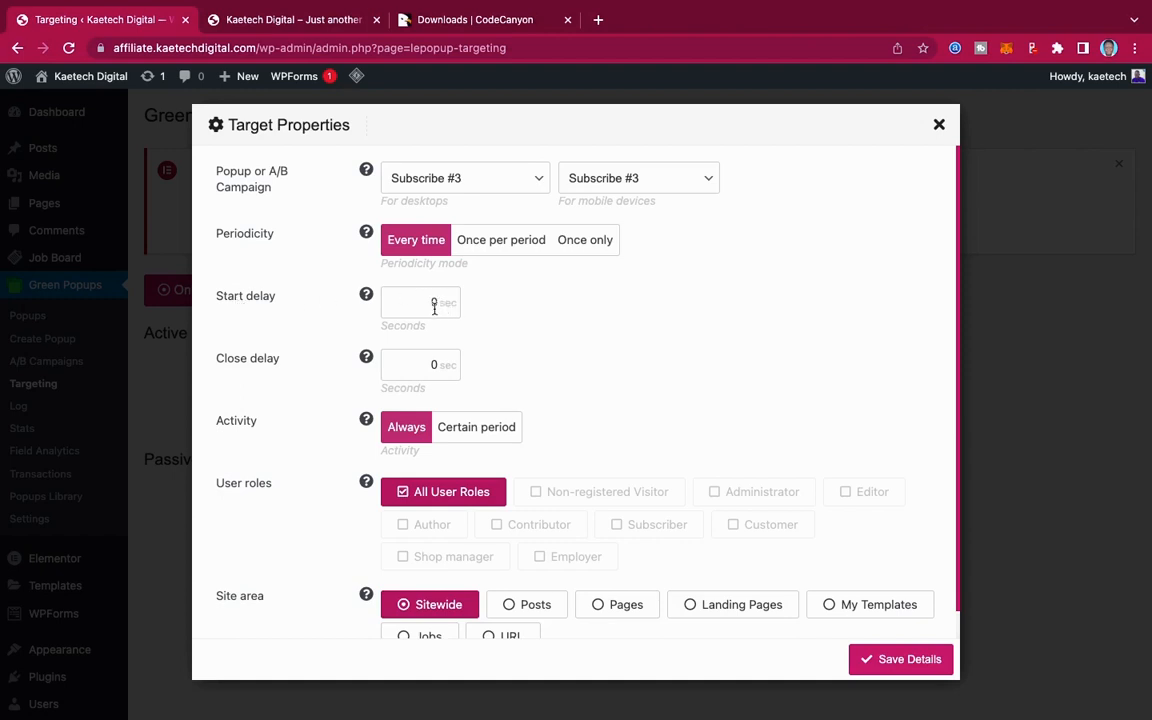
Step: Set the target's start delay to 1 second
{"action": "double_click", "coordinate": [433, 303]}
{"action": "type", "text": "1"}
{"action": "left_click", "coordinate": [548, 341]}
{"action": "scroll", "coordinate": [614, 380], "scroll_direction": "down", "scroll_amount": 1}
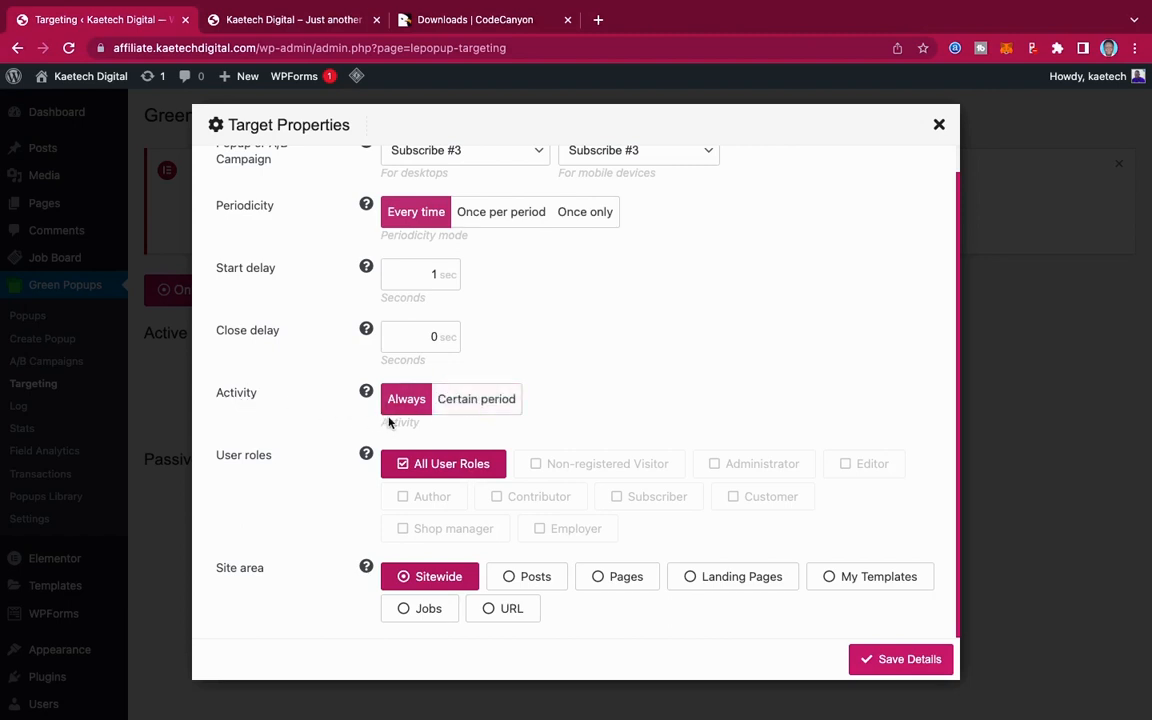
Step: Try the Certain period activity option with its From and To date fields, and return to Always
{"action": "left_click", "coordinate": [490, 409]}
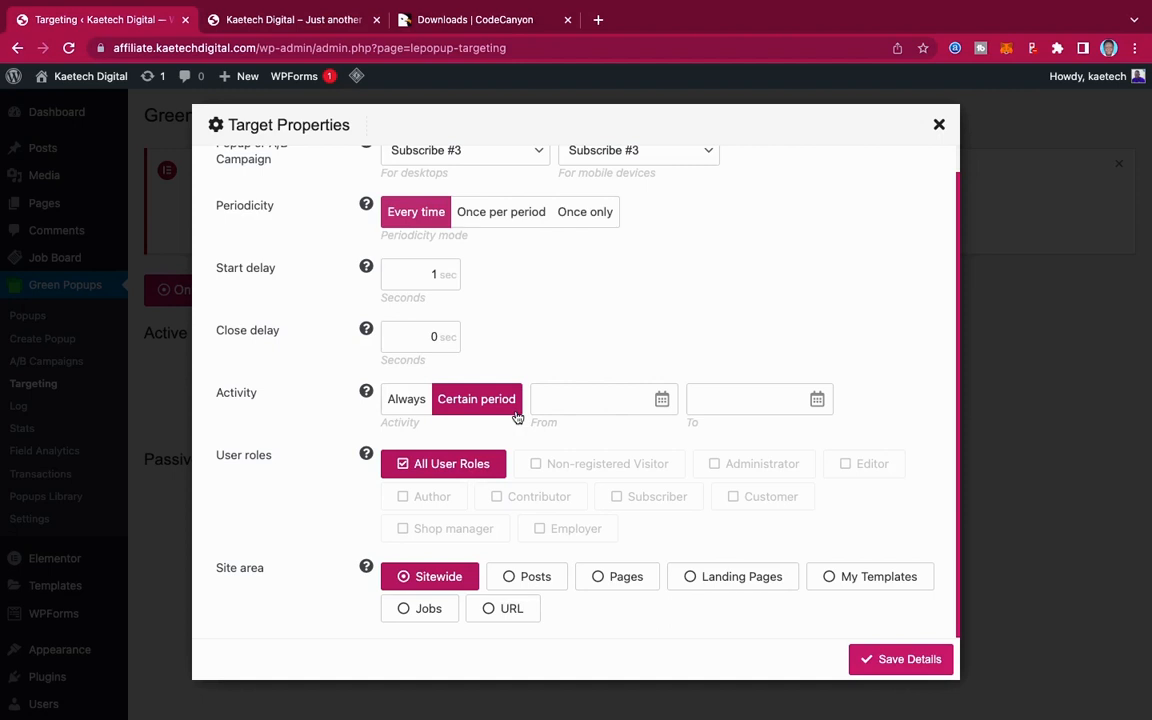
{"action": "left_click", "coordinate": [637, 400]}
{"action": "left_click", "coordinate": [768, 404]}
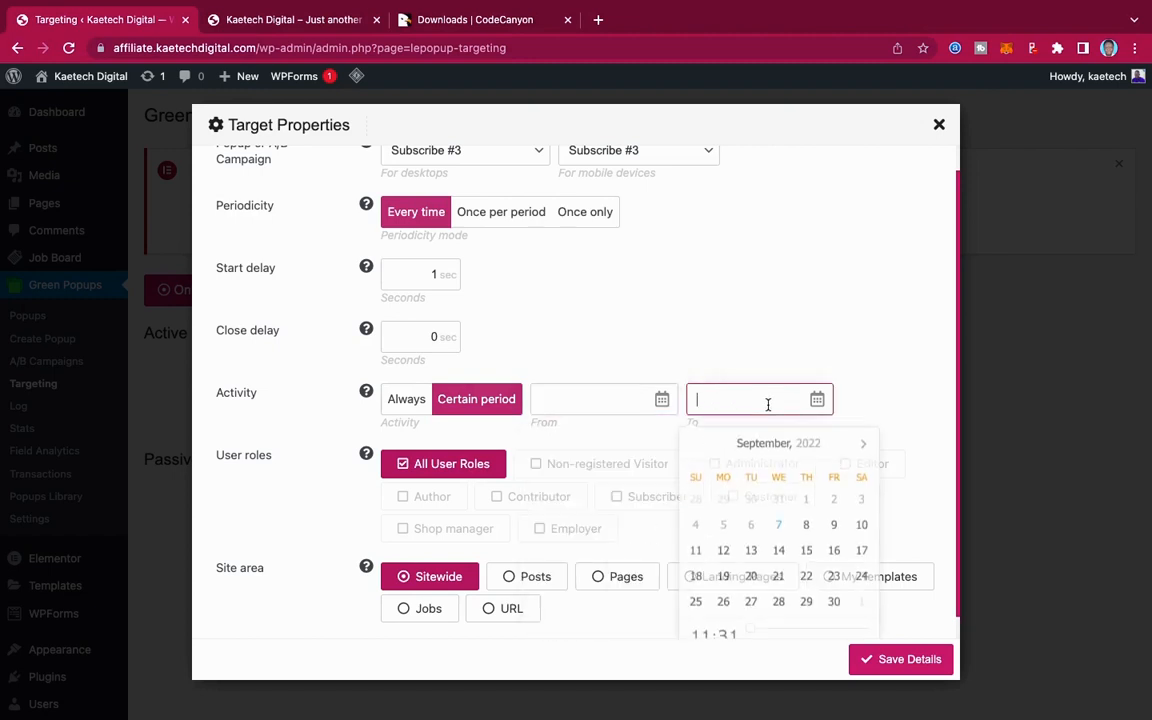
{"action": "left_click", "coordinate": [602, 402]}
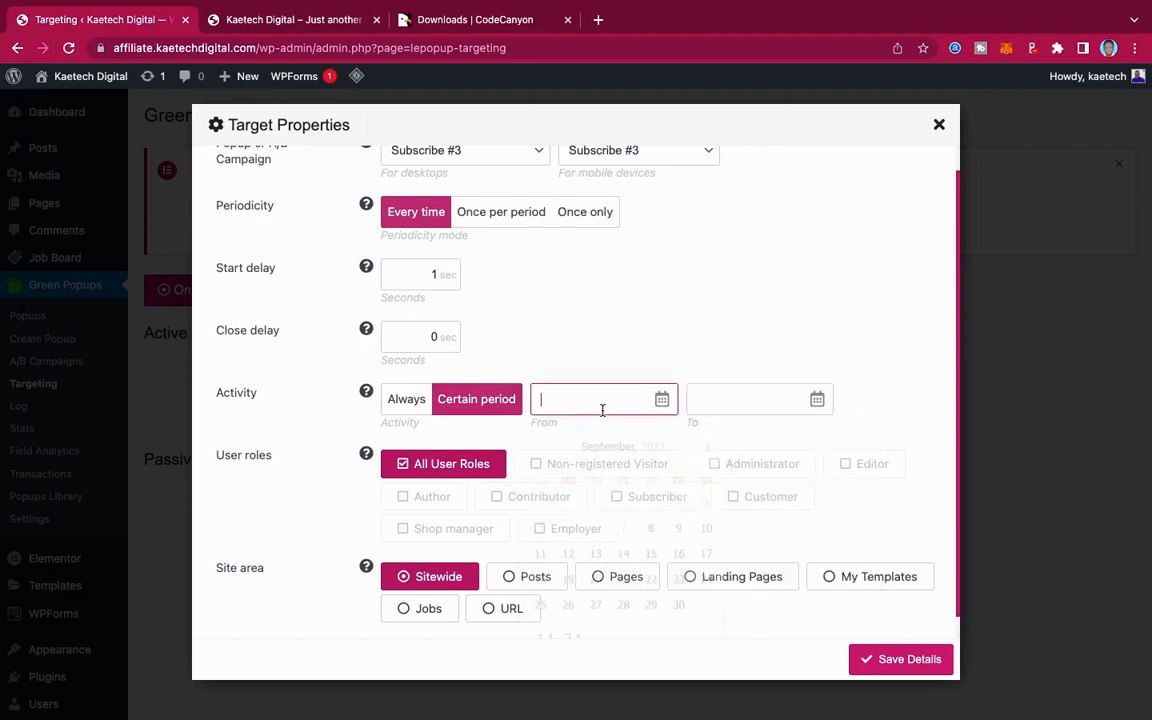
{"action": "left_click", "coordinate": [766, 406]}
{"action": "left_click", "coordinate": [681, 368]}
{"action": "left_click", "coordinate": [400, 402]}
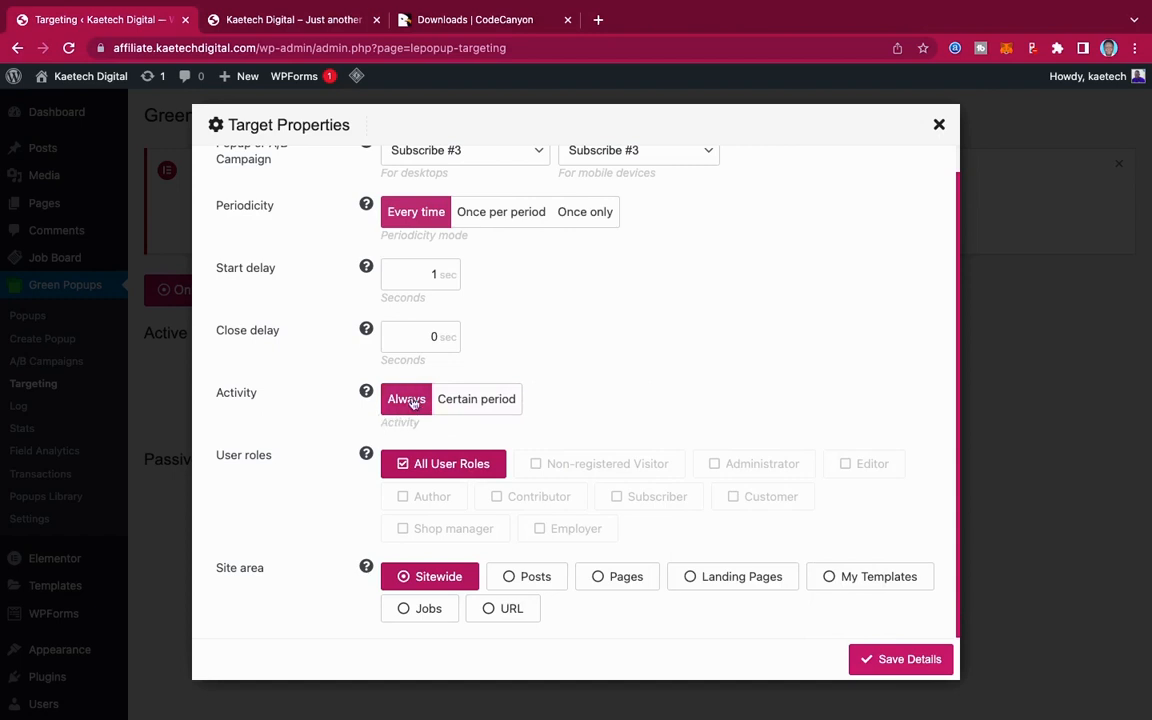
Step: Try the URL and Jobs site areas to examine their filter options, and return to Sitewide
{"action": "scroll", "coordinate": [541, 443], "scroll_direction": "down", "scroll_amount": 2}
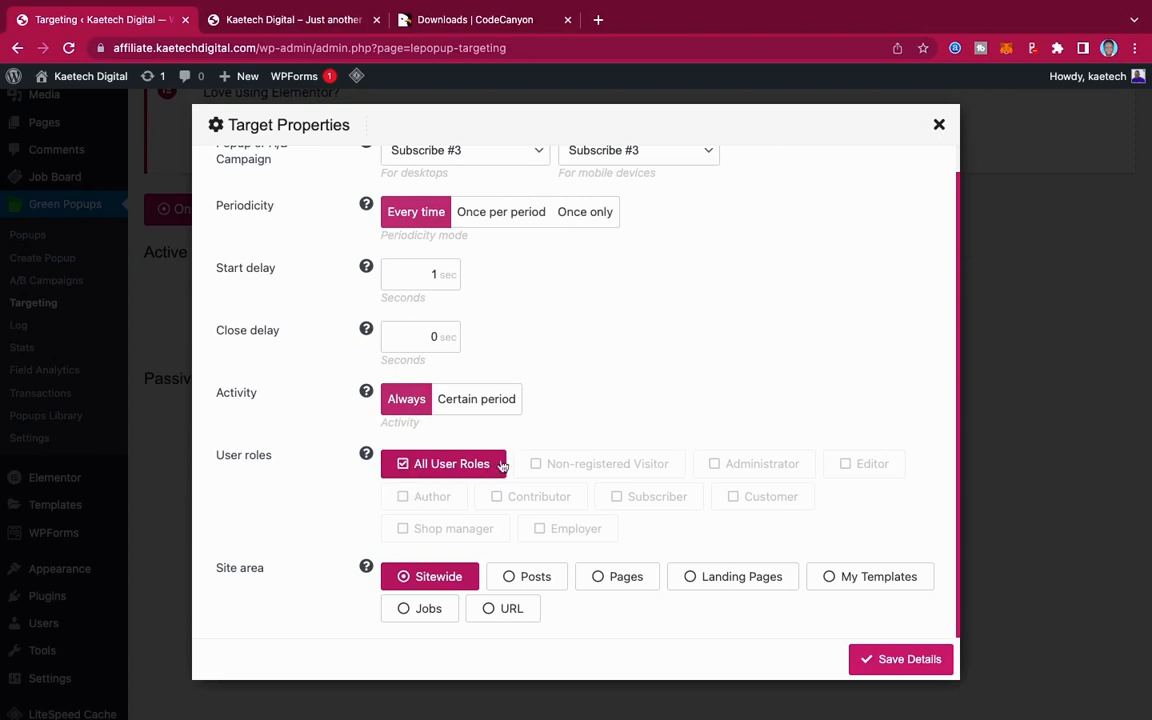
{"action": "scroll", "coordinate": [548, 490], "scroll_direction": "down", "scroll_amount": 1}
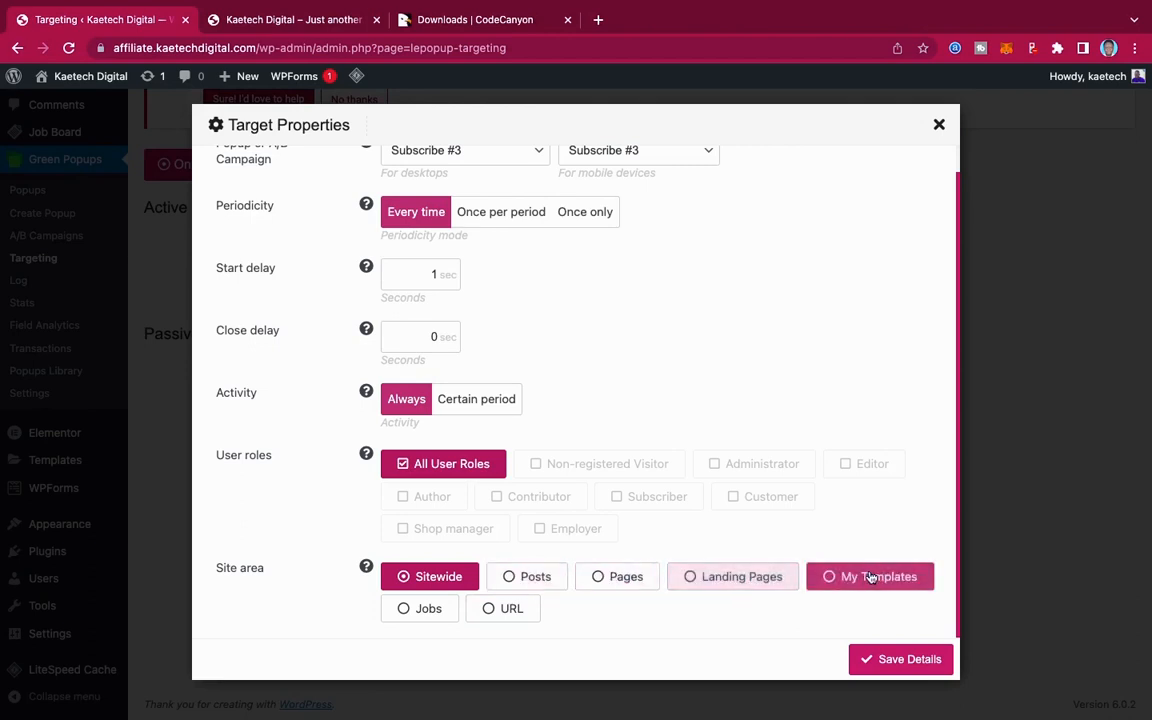
{"action": "left_click", "coordinate": [495, 610]}
{"action": "scroll", "coordinate": [609, 548], "scroll_direction": "down", "scroll_amount": 3}
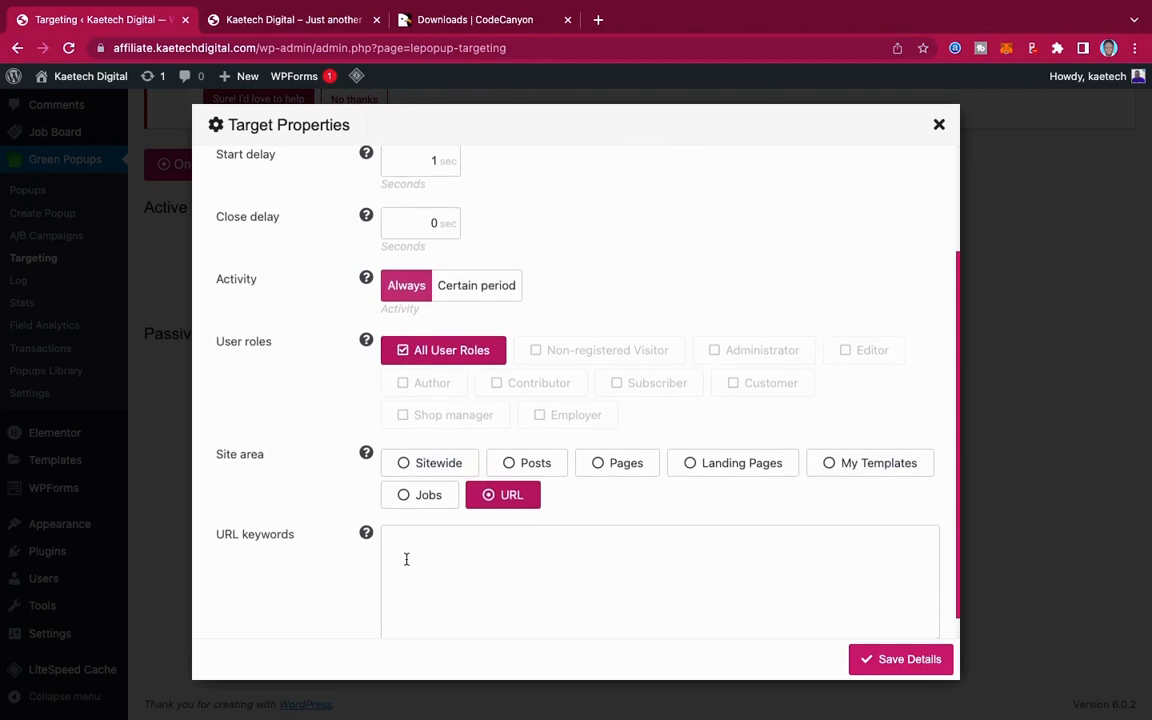
{"action": "left_click", "coordinate": [410, 495]}
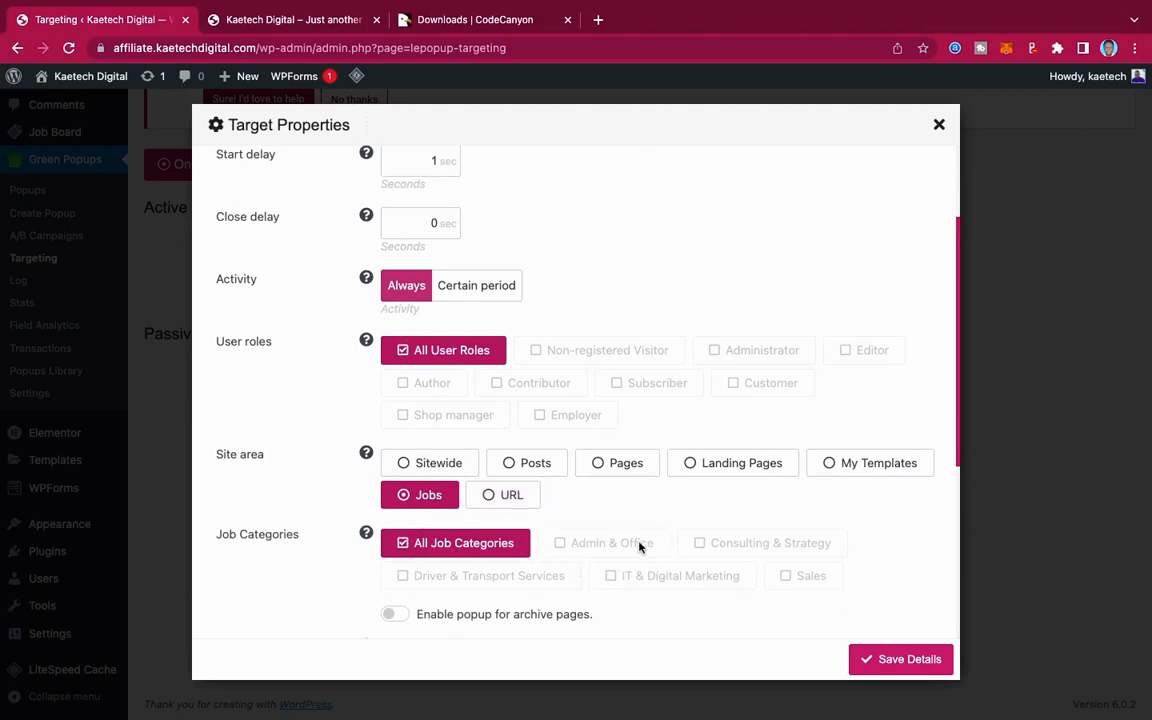
{"action": "scroll", "coordinate": [592, 529], "scroll_direction": "down", "scroll_amount": 5}
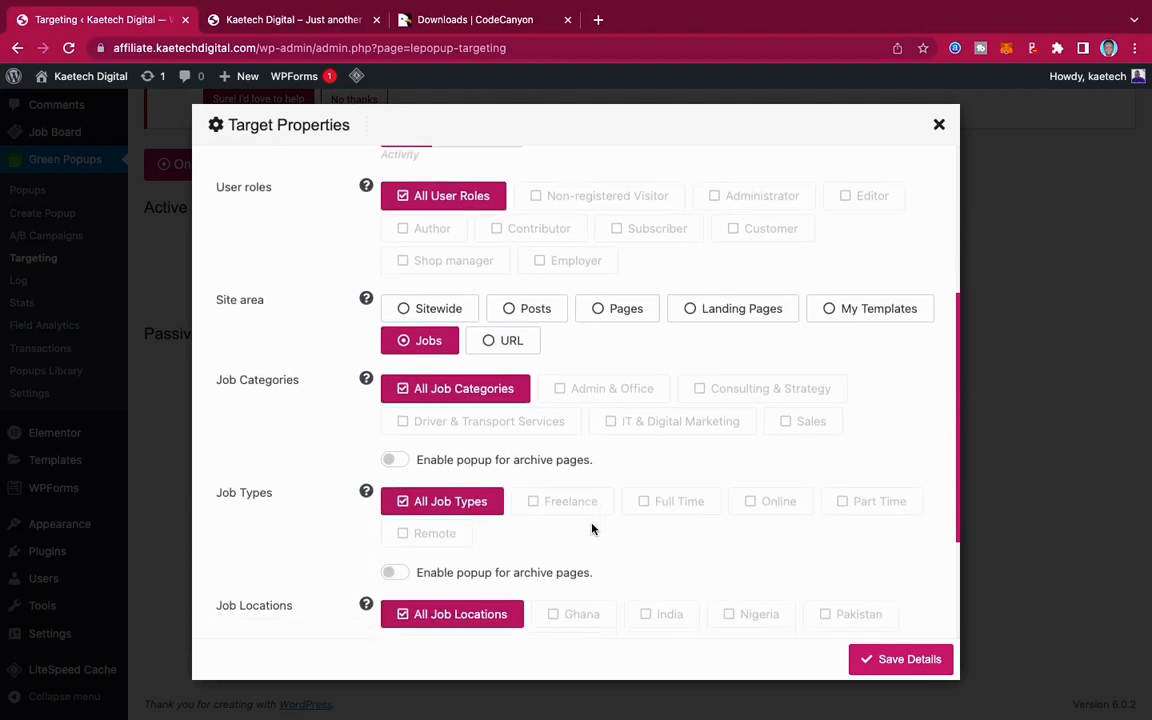
{"action": "scroll", "coordinate": [592, 529], "scroll_direction": "down", "scroll_amount": 2}
{"action": "scroll", "coordinate": [591, 527], "scroll_direction": "up", "scroll_amount": 5}
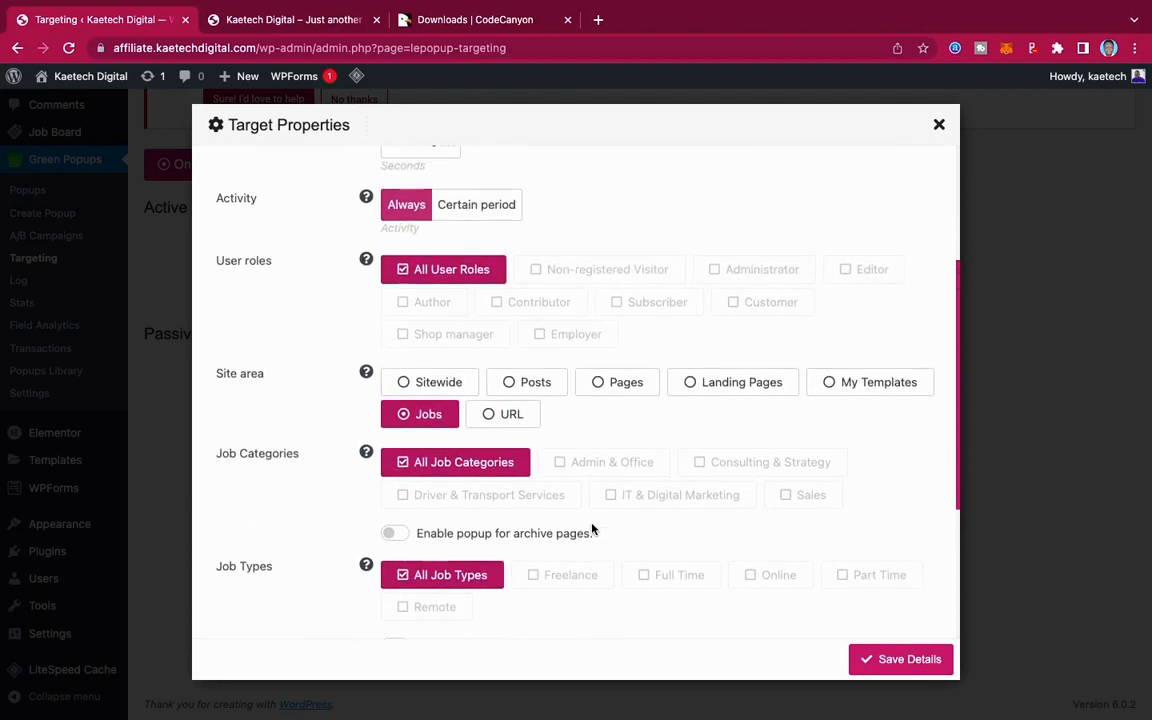
{"action": "left_click", "coordinate": [445, 424]}
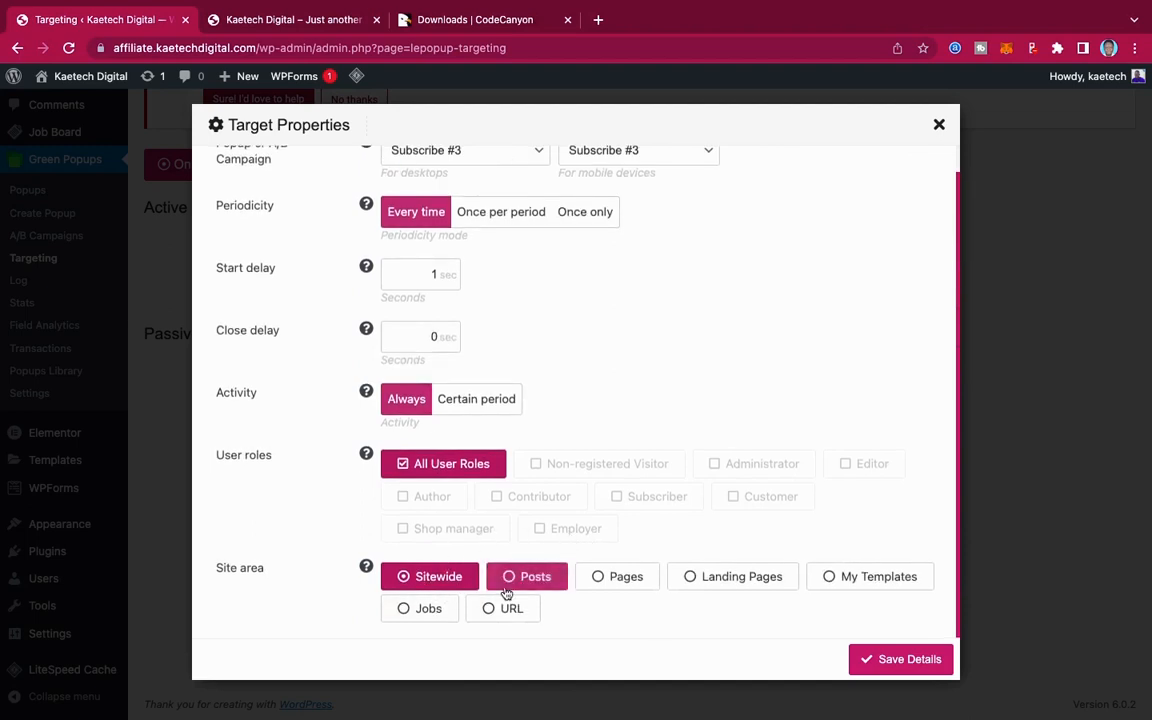
Step: Review the target's settings and save the new sitewide target
{"action": "scroll", "coordinate": [702, 406], "scroll_direction": "up", "scroll_amount": 1}
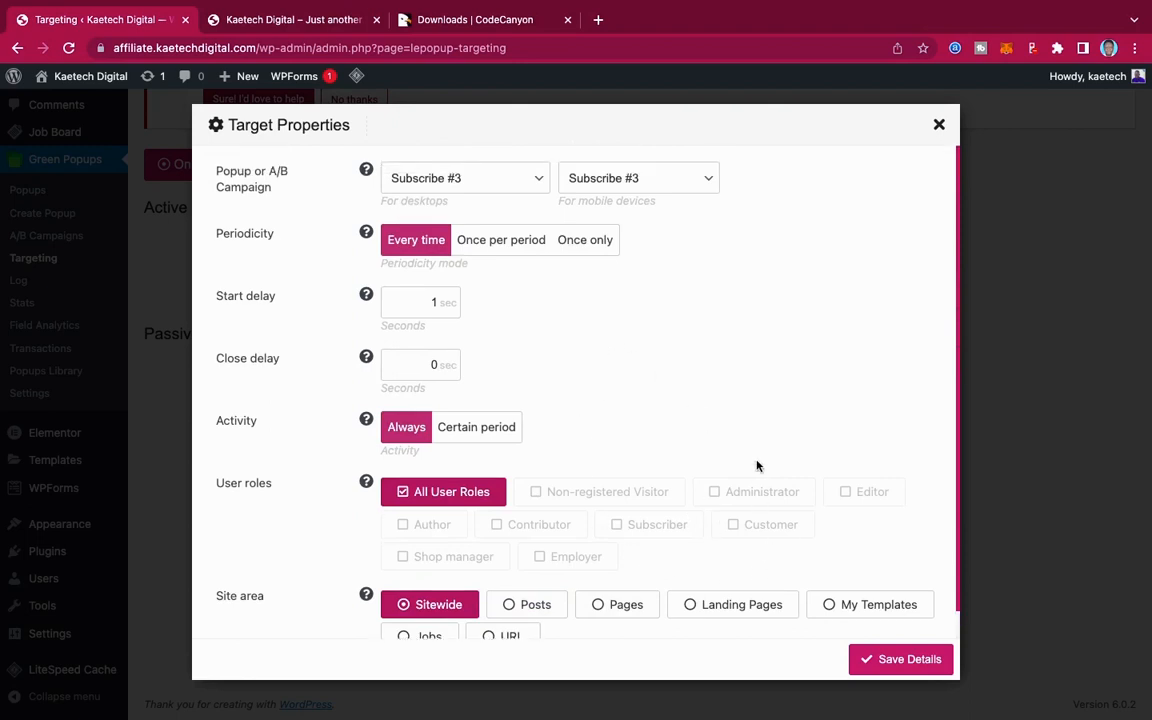
{"action": "scroll", "coordinate": [757, 465], "scroll_direction": "down", "scroll_amount": 1}
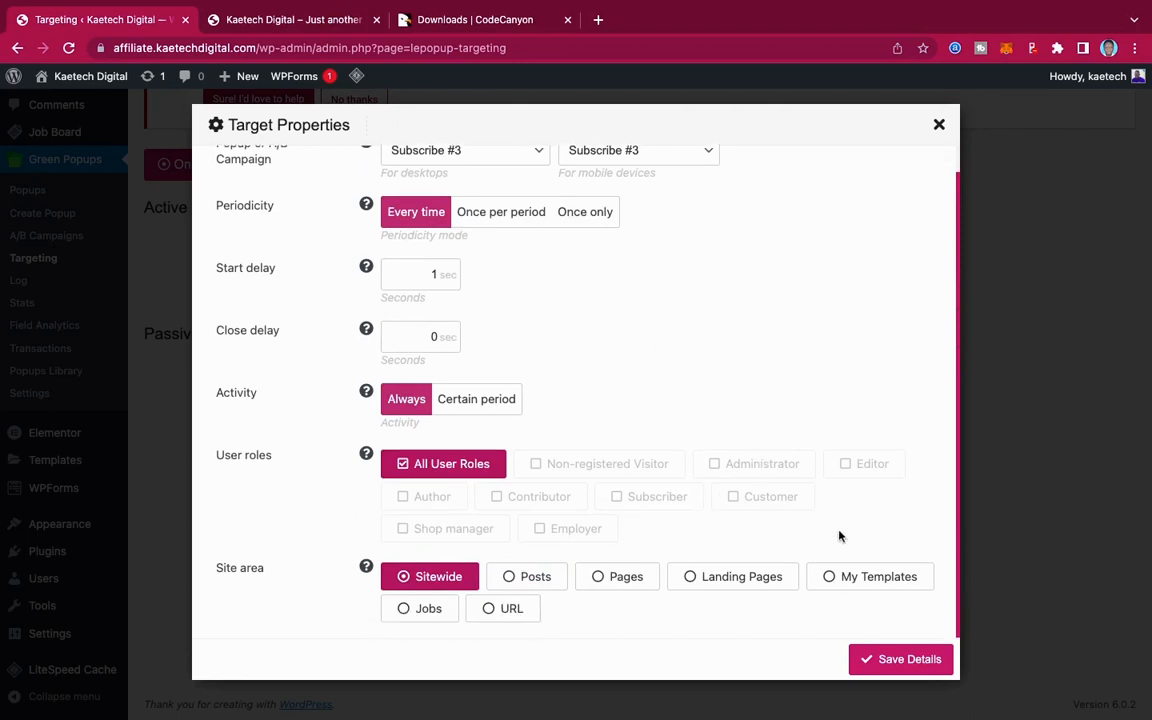
{"action": "left_click", "coordinate": [892, 670]}
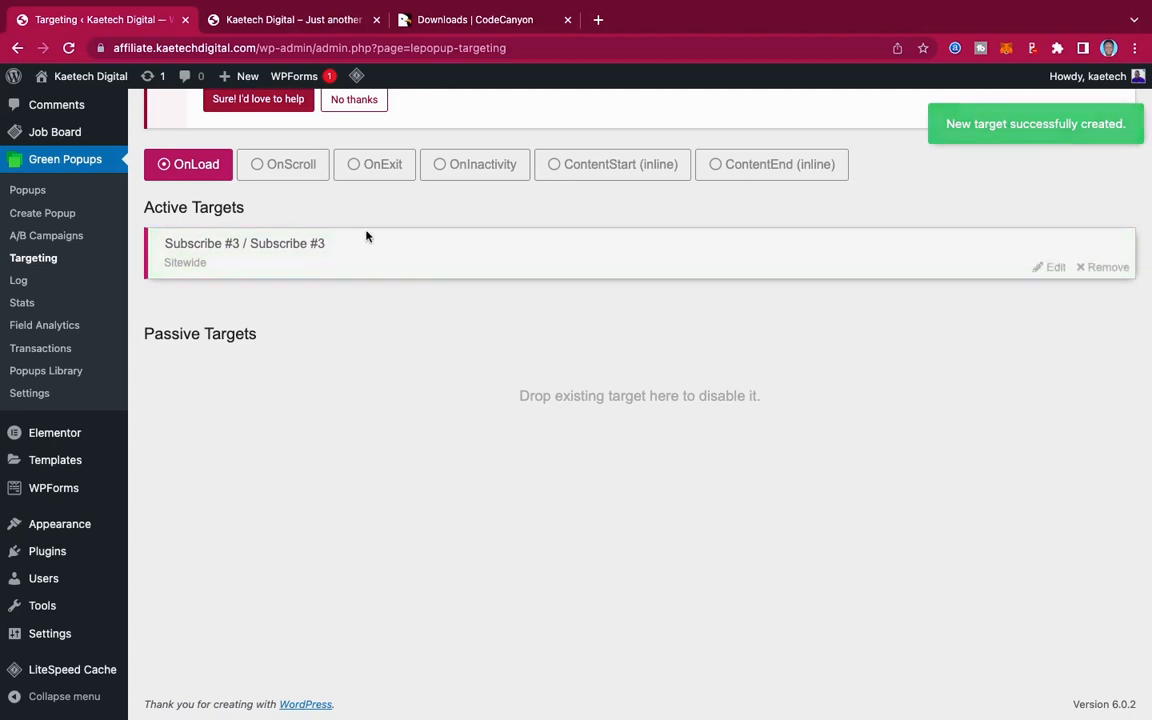
Step: Reload the site's home page to check the popup on load, close it, and return to the Targeting page
{"action": "left_click", "coordinate": [293, 24]}
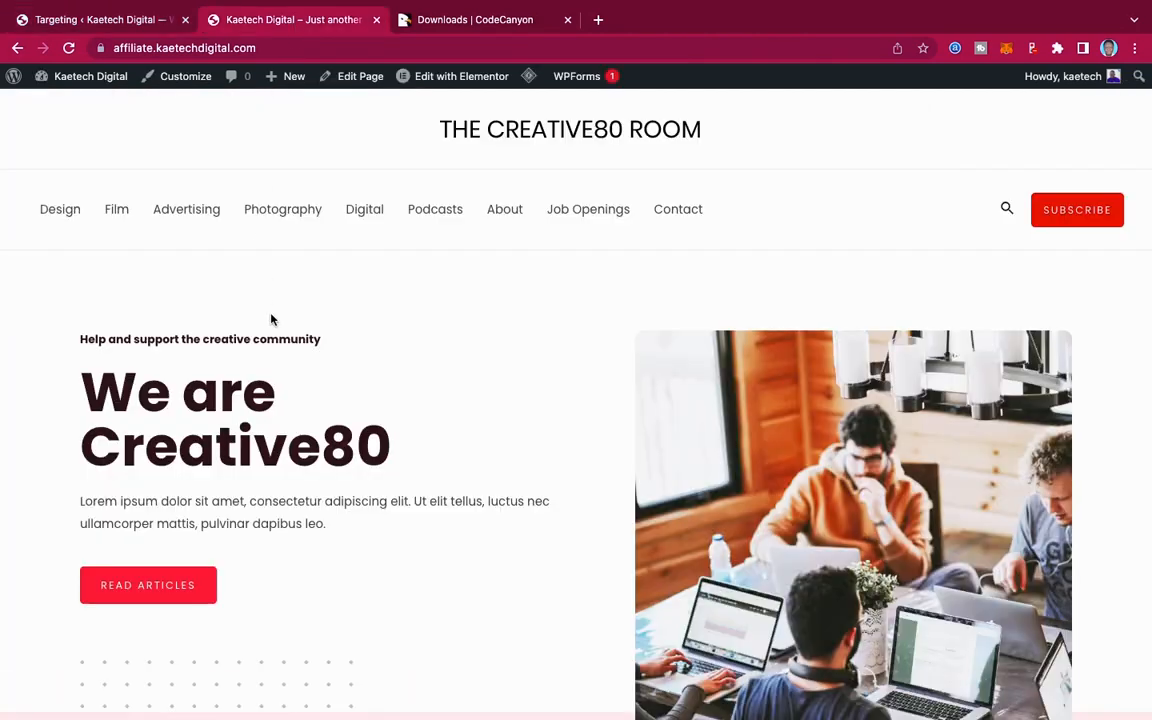
{"action": "left_click", "coordinate": [70, 50]}
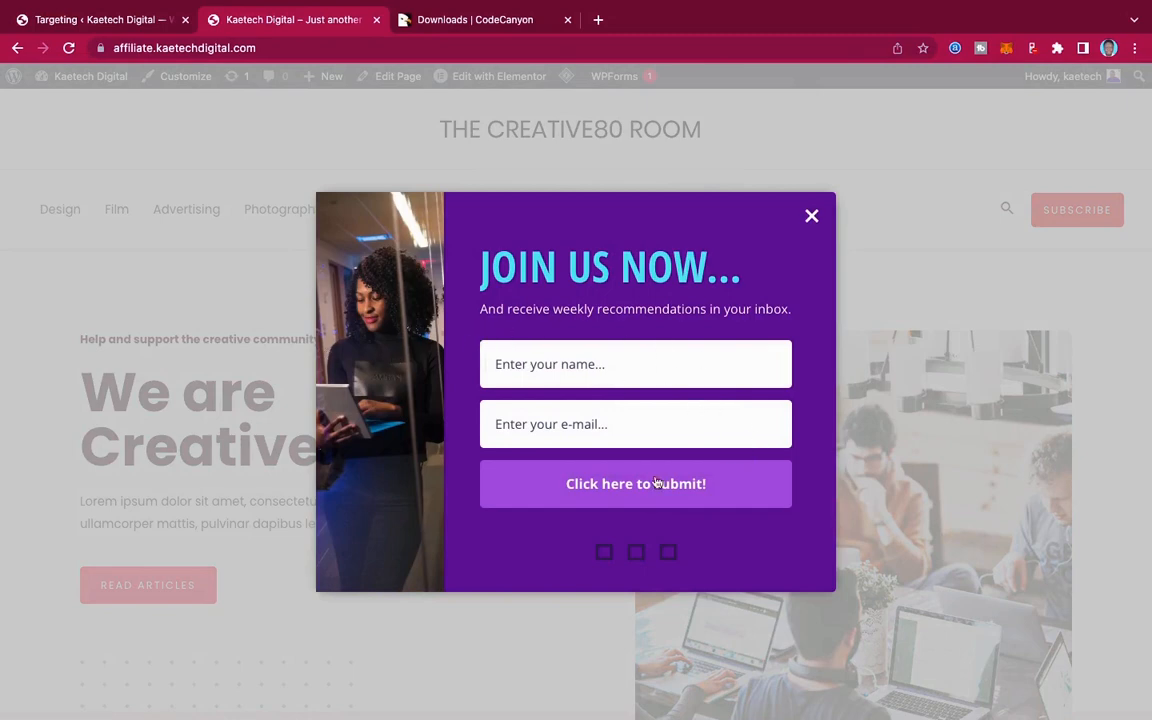
{"action": "left_click", "coordinate": [812, 216]}
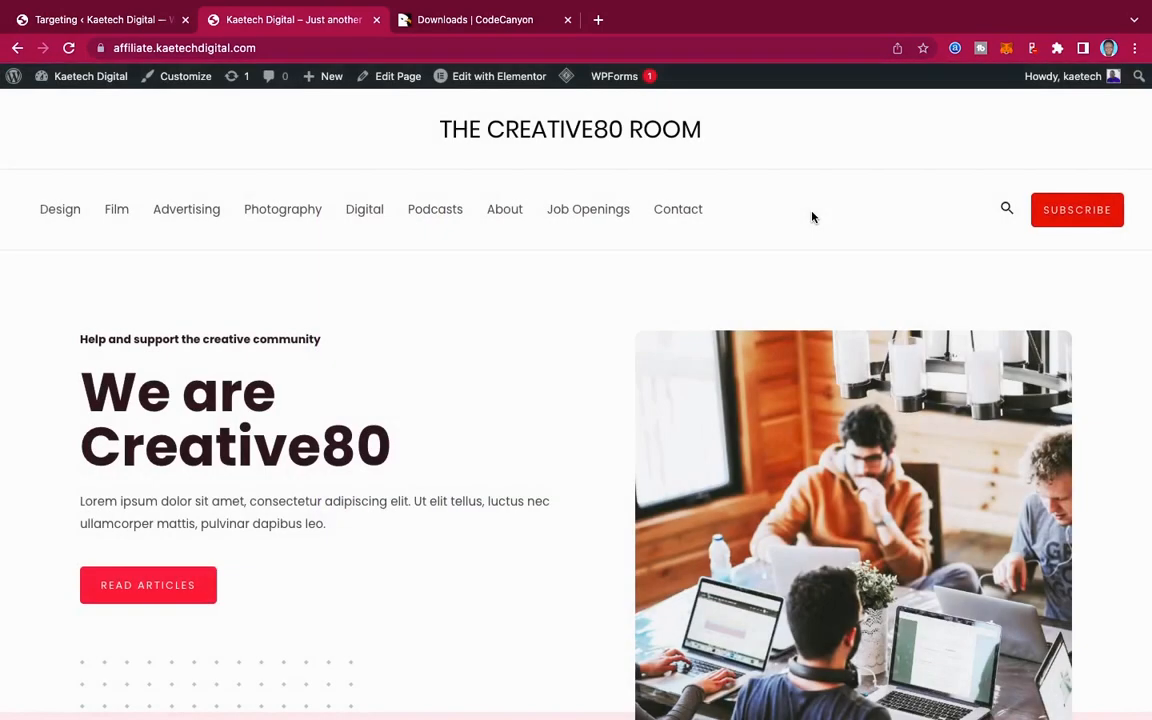
{"action": "left_click", "coordinate": [117, 22]}
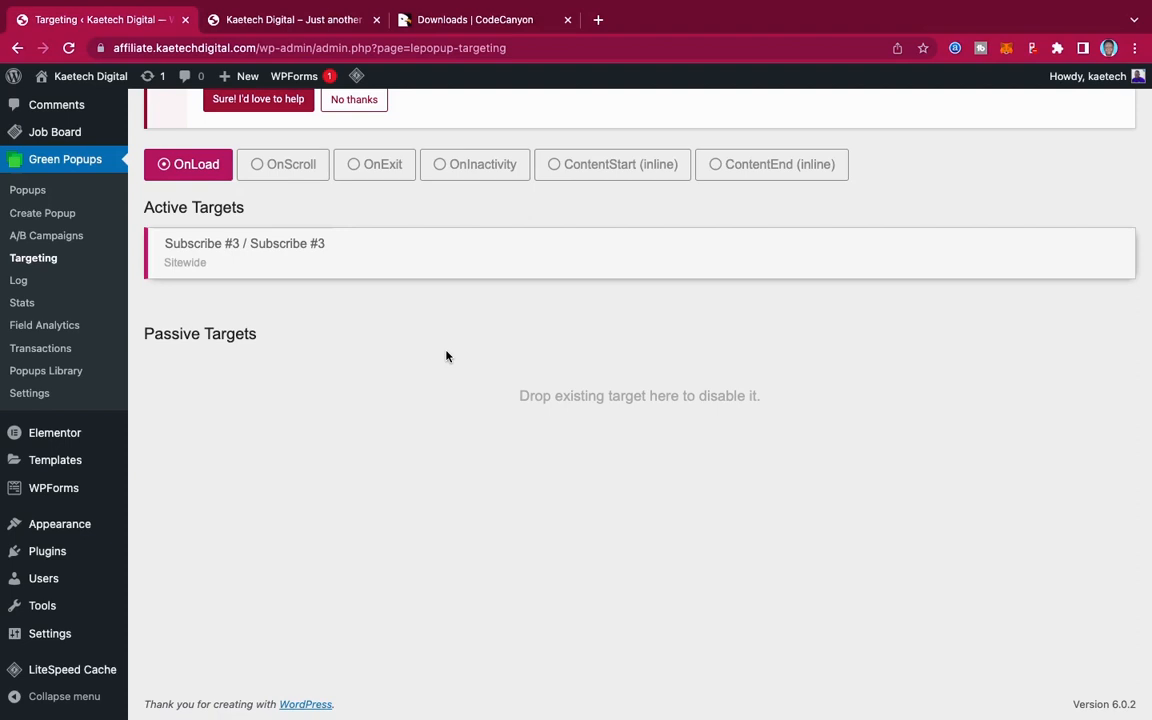
{"action": "scroll", "coordinate": [395, 315], "scroll_direction": "up", "scroll_amount": 3}
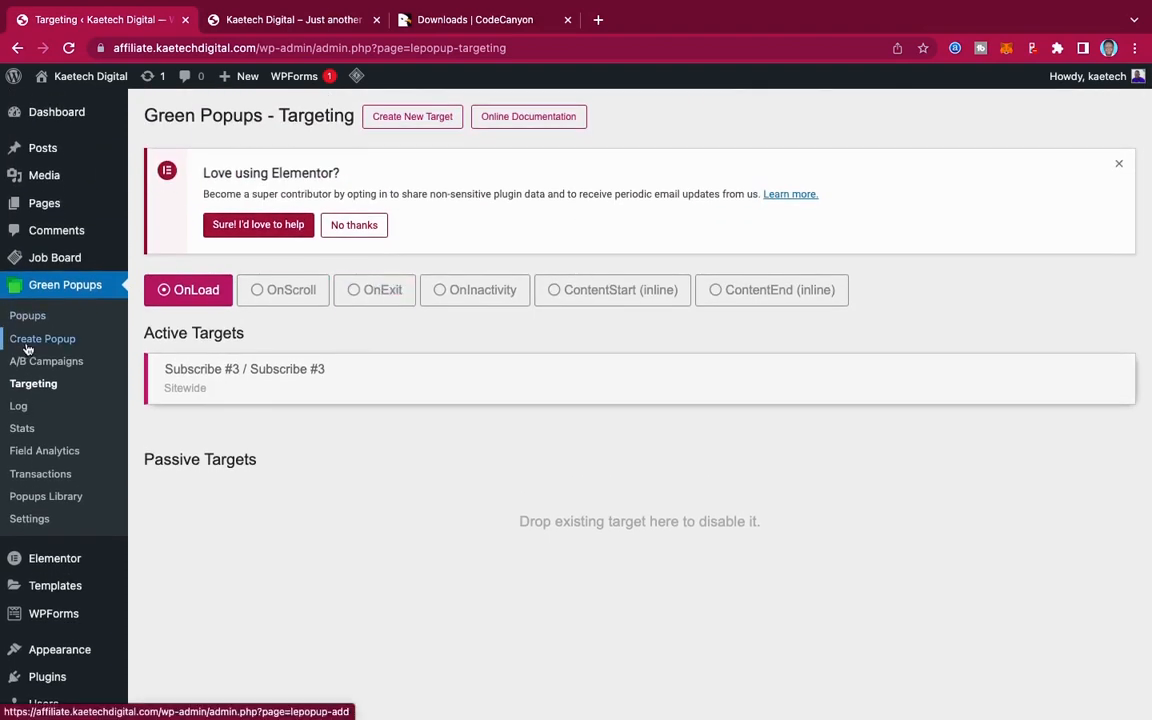
Step: Create a new popup in Green Popups named "Popup 2"
{"action": "left_click", "coordinate": [50, 340]}
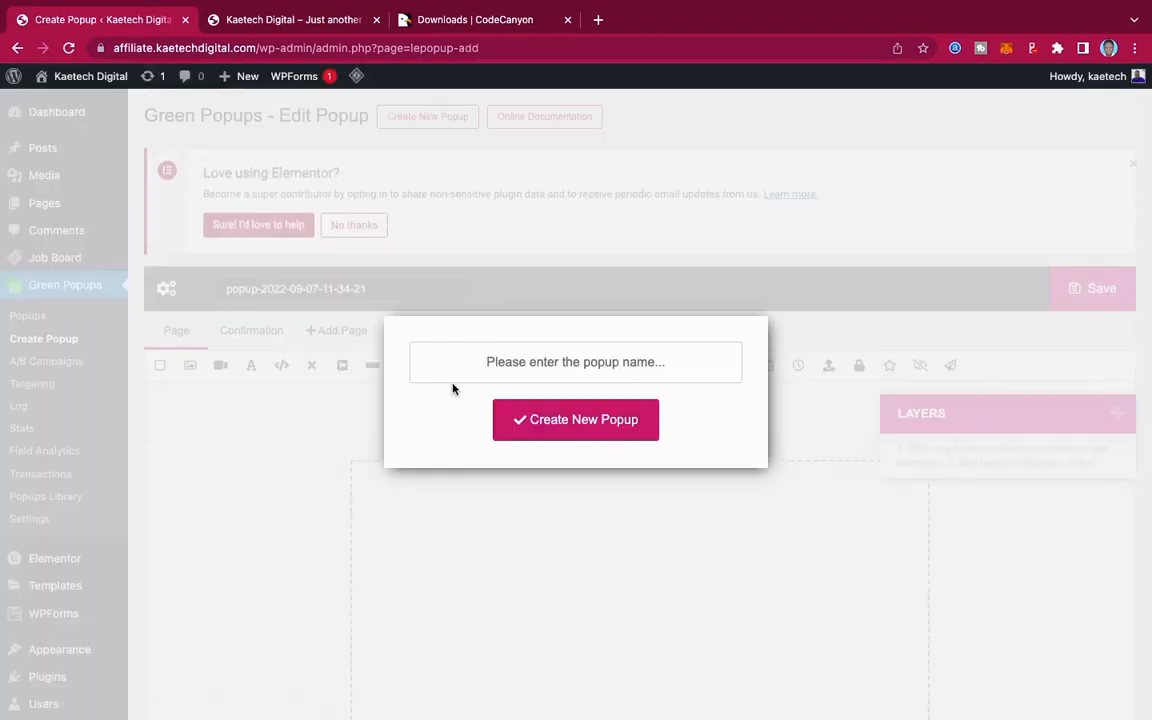
{"action": "left_click", "coordinate": [511, 365]}
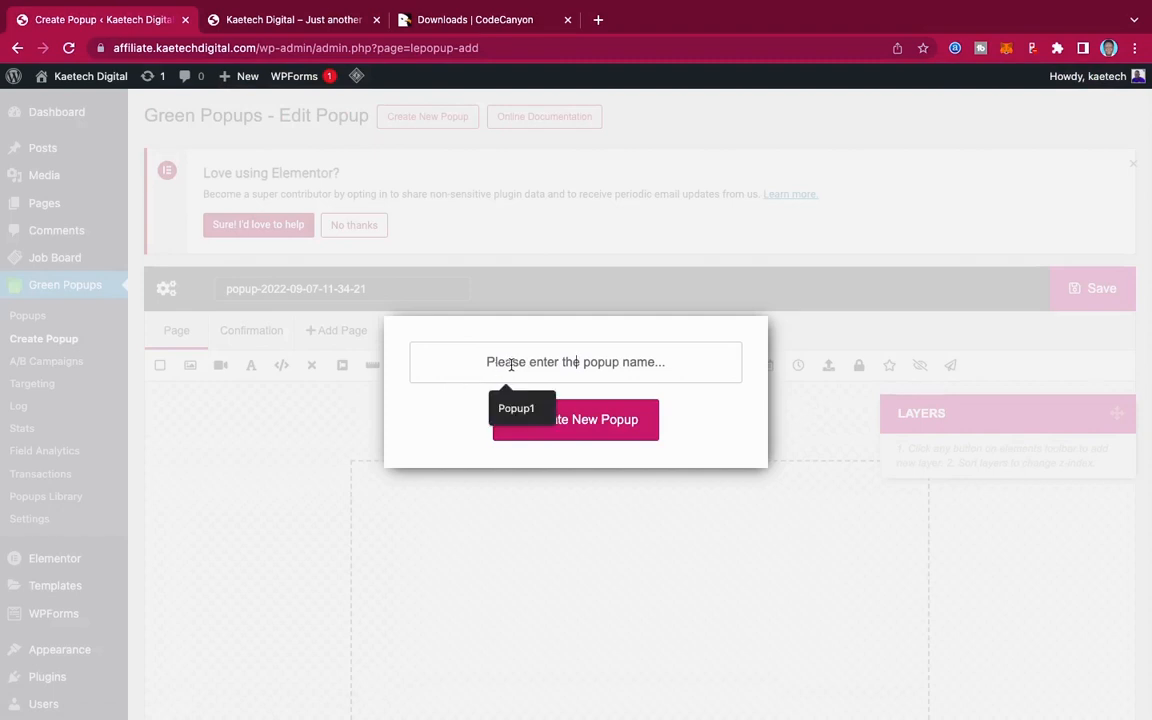
{"action": "type", "text": "POP"}
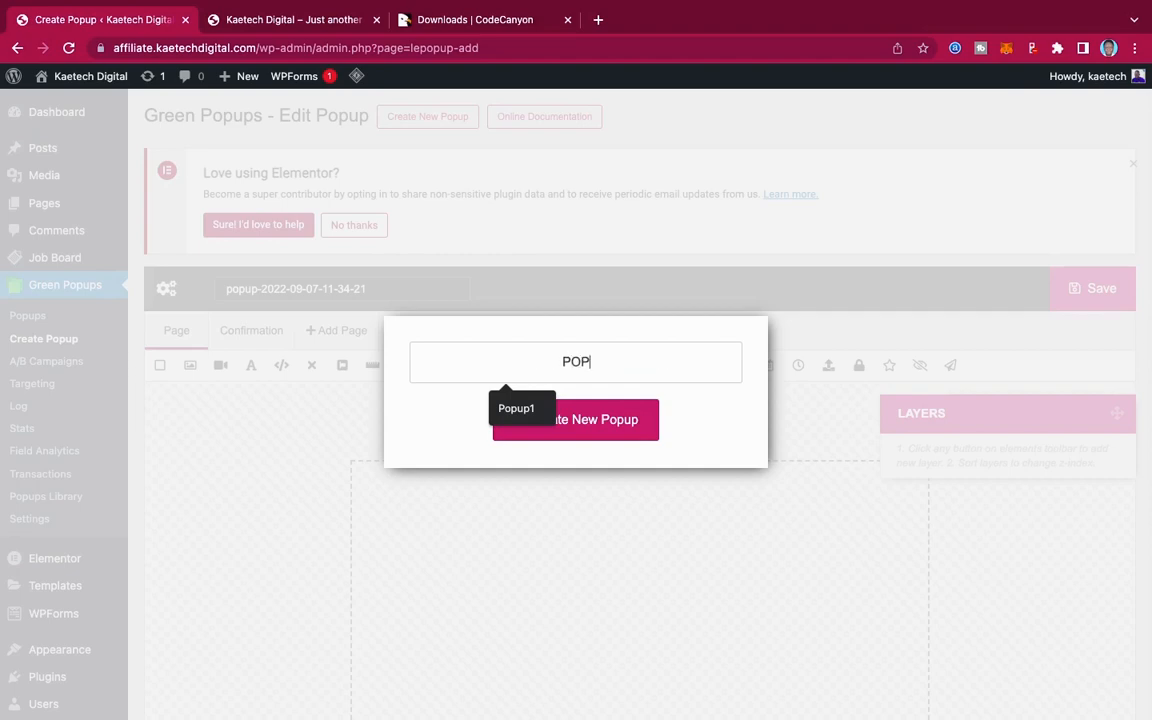
{"action": "key", "text": "BackSpace"}
{"action": "key", "text": "BackSpace"}
{"action": "type", "text": "o"}
{"action": "key", "text": "BackSpace"}
{"action": "type", "text": "opup 2"}
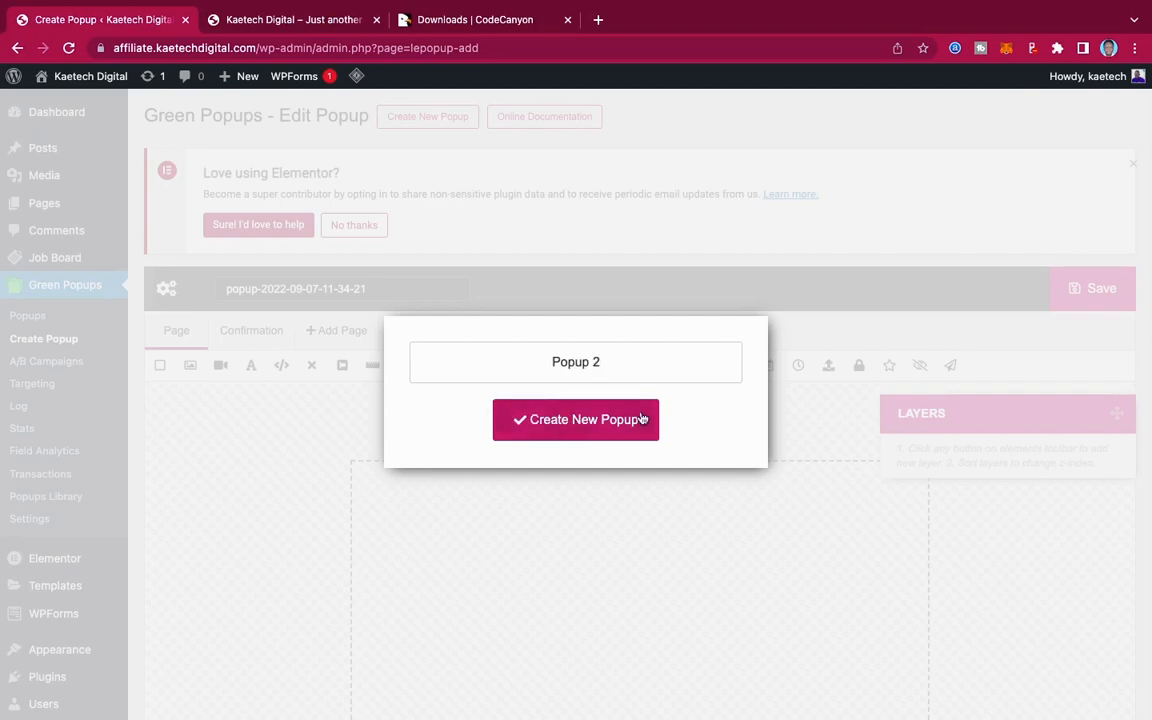
{"action": "left_click", "coordinate": [566, 424]}
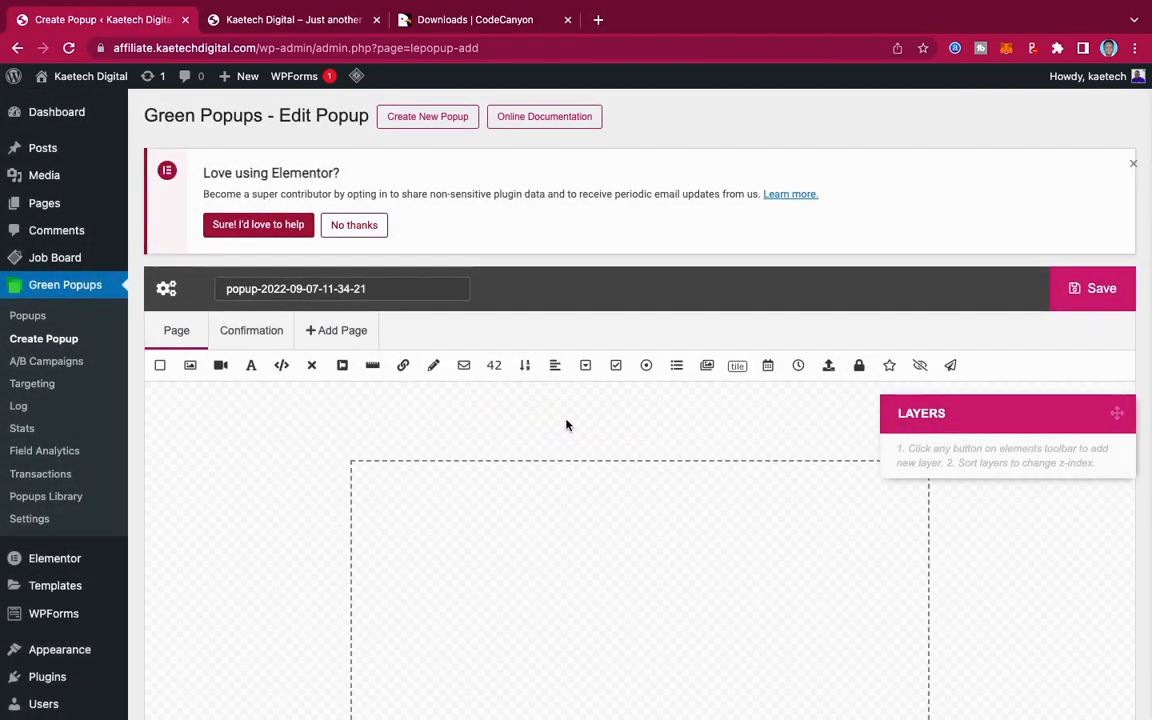
Step: Examine the new popup's blank canvas, its element toolbar and the layers list
{"action": "scroll", "coordinate": [743, 420], "scroll_direction": "down", "scroll_amount": 3}
{"action": "scroll", "coordinate": [743, 420], "scroll_direction": "down", "scroll_amount": 2}
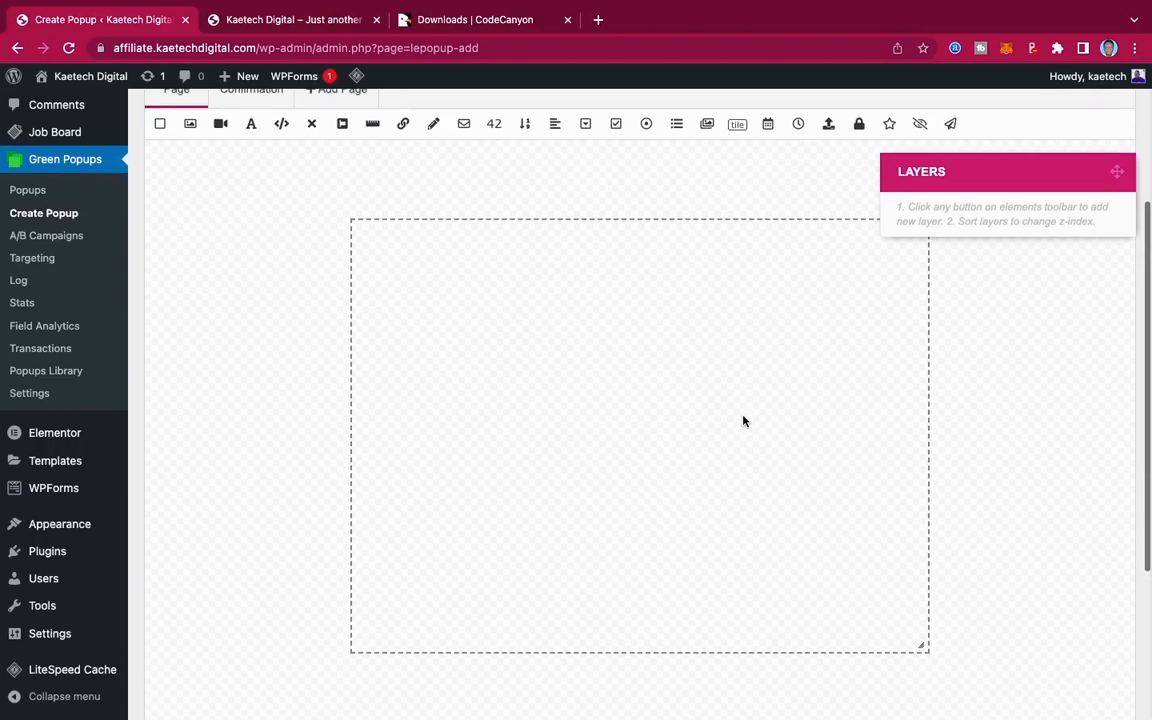
{"action": "scroll", "coordinate": [743, 420], "scroll_direction": "up", "scroll_amount": 1}
{"action": "scroll", "coordinate": [743, 420], "scroll_direction": "down", "scroll_amount": 3}
{"action": "scroll", "coordinate": [743, 420], "scroll_direction": "down", "scroll_amount": 2}
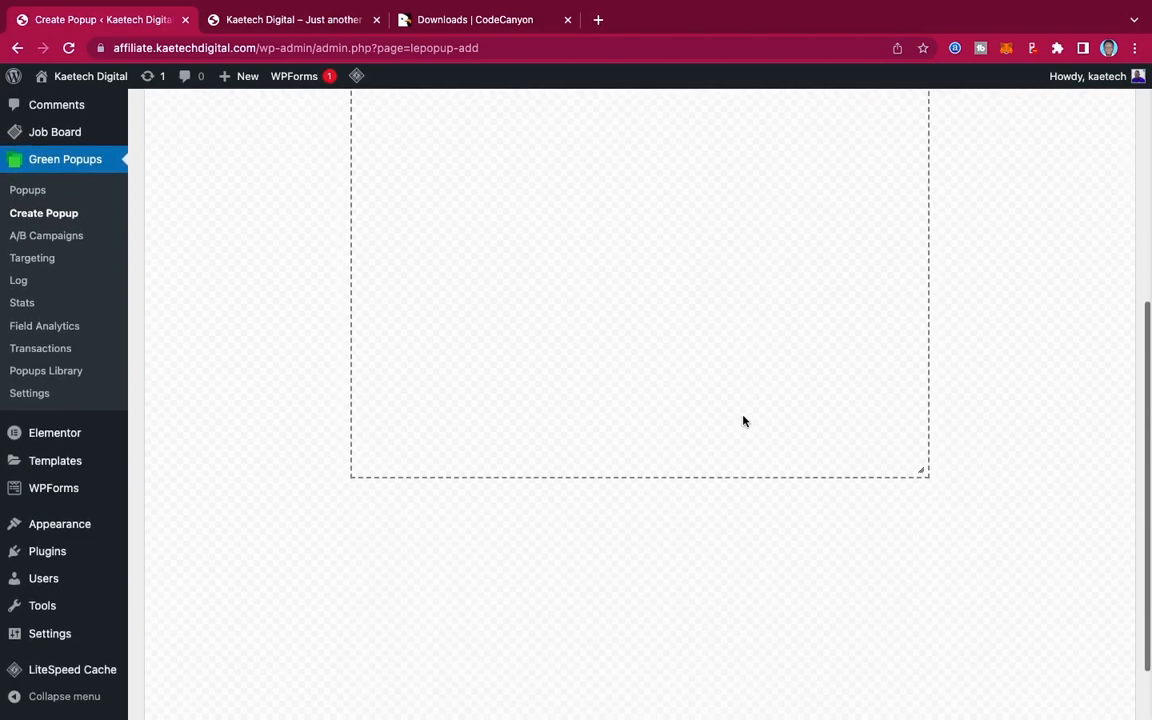
{"action": "scroll", "coordinate": [743, 420], "scroll_direction": "up", "scroll_amount": 3}
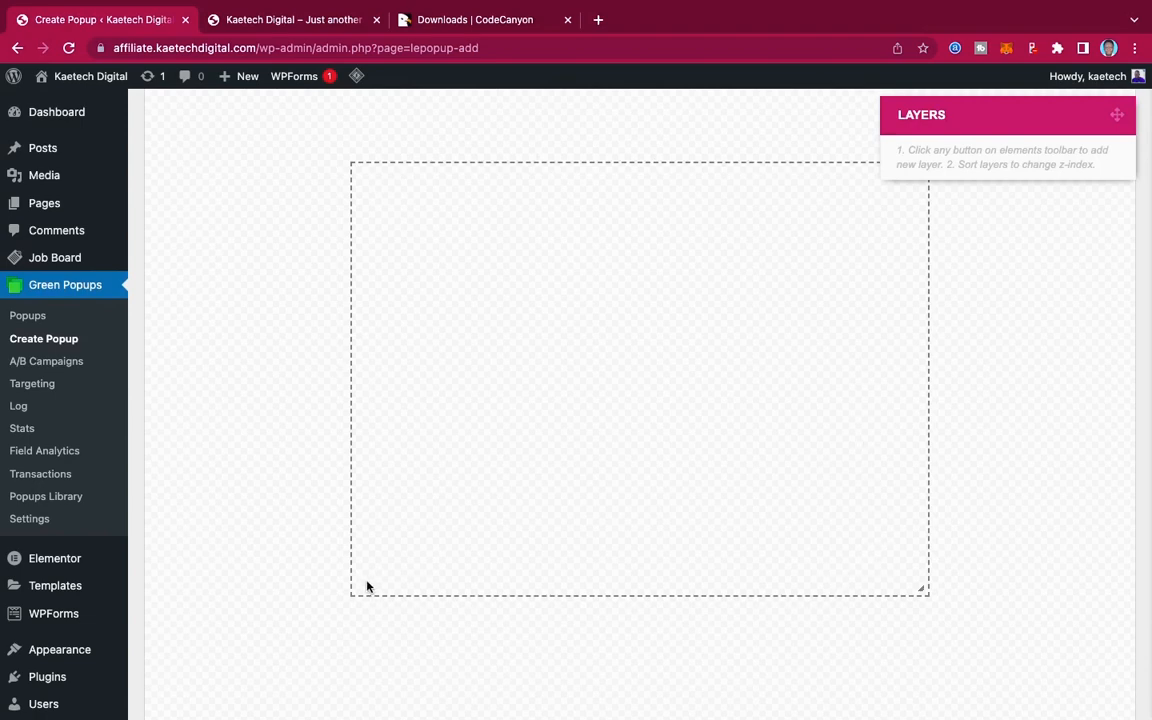
{"action": "scroll", "coordinate": [892, 316], "scroll_direction": "up", "scroll_amount": 3}
{"action": "scroll", "coordinate": [892, 316], "scroll_direction": "down", "scroll_amount": 2}
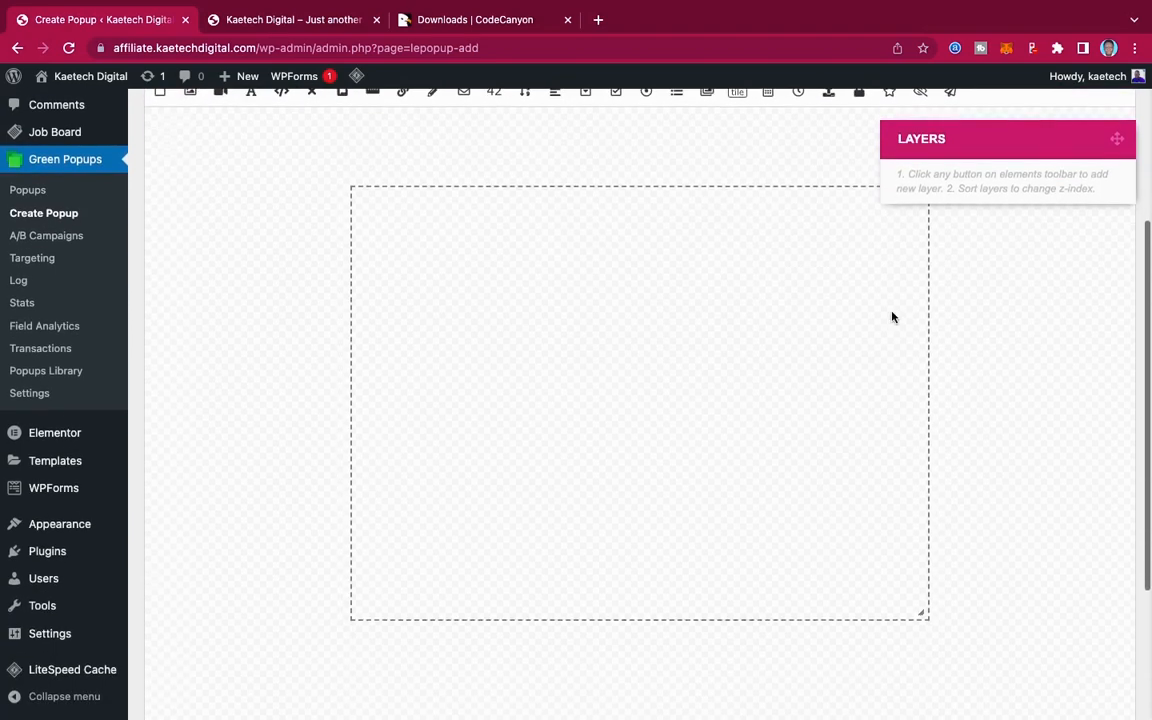
{"action": "scroll", "coordinate": [892, 316], "scroll_direction": "up", "scroll_amount": 3}
{"action": "scroll", "coordinate": [892, 316], "scroll_direction": "down", "scroll_amount": 2}
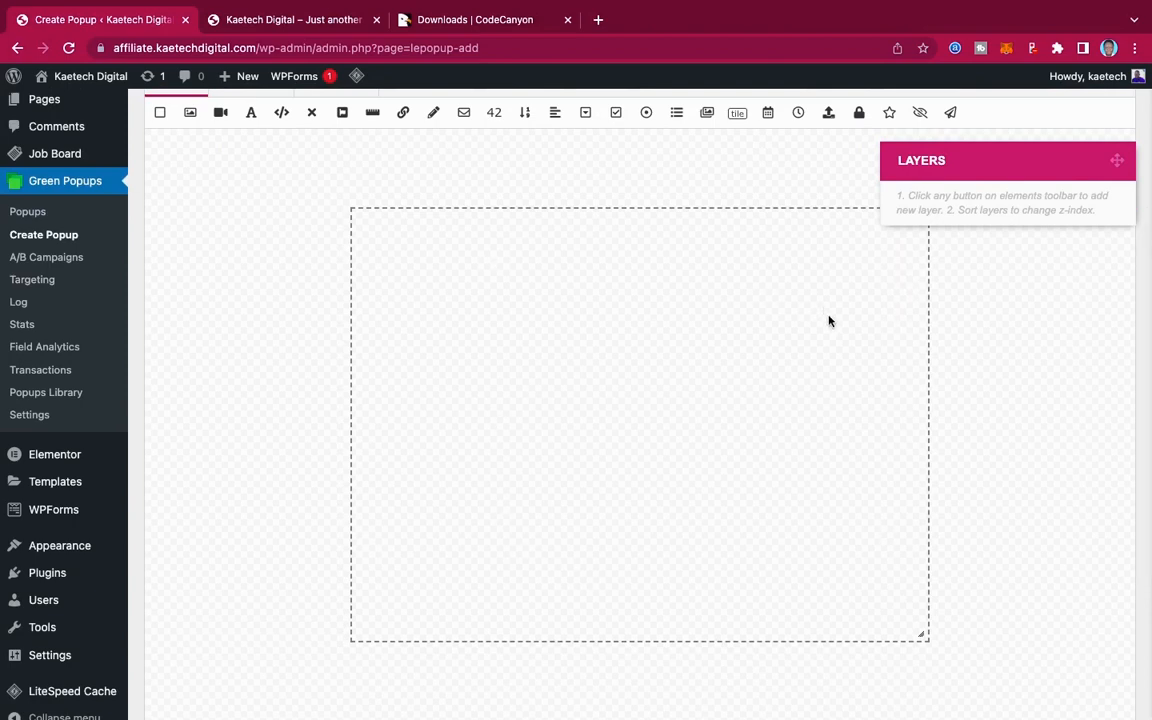
{"action": "scroll", "coordinate": [828, 321], "scroll_direction": "up", "scroll_amount": 3}
{"action": "scroll", "coordinate": [828, 321], "scroll_direction": "down", "scroll_amount": 2}
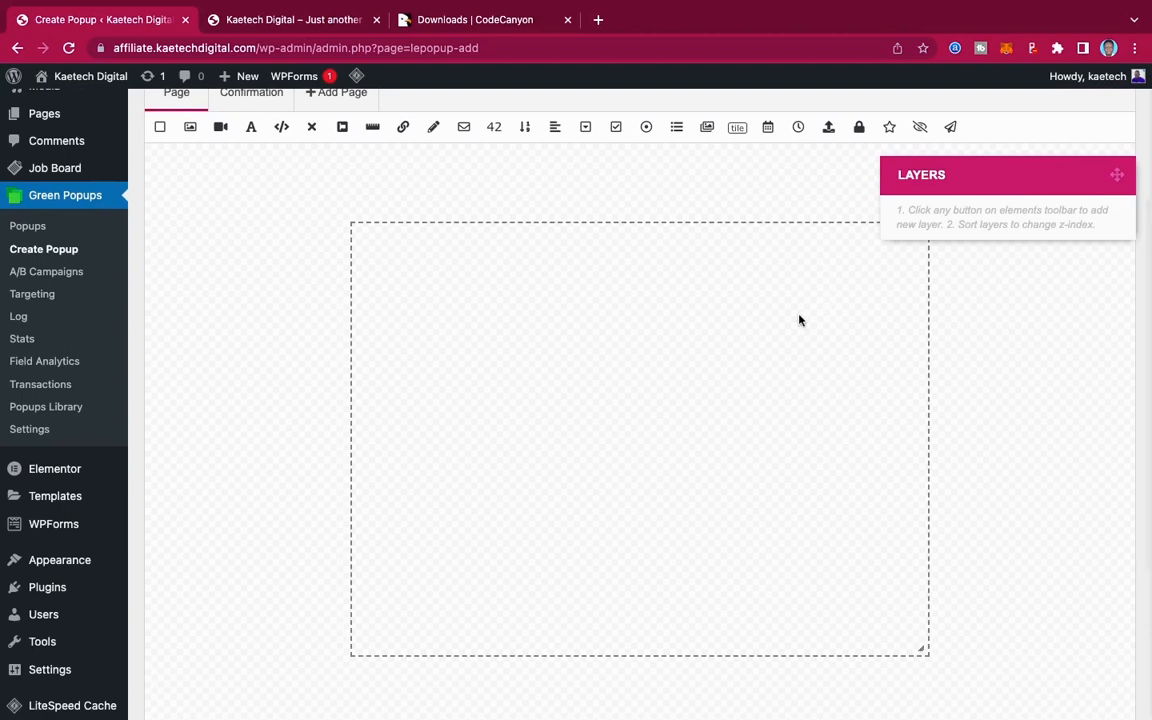
Step: Add a rectangle to the popup and enlarge it to fill the whole canvas, 720 by 540 px
{"action": "left_click", "coordinate": [159, 129]}
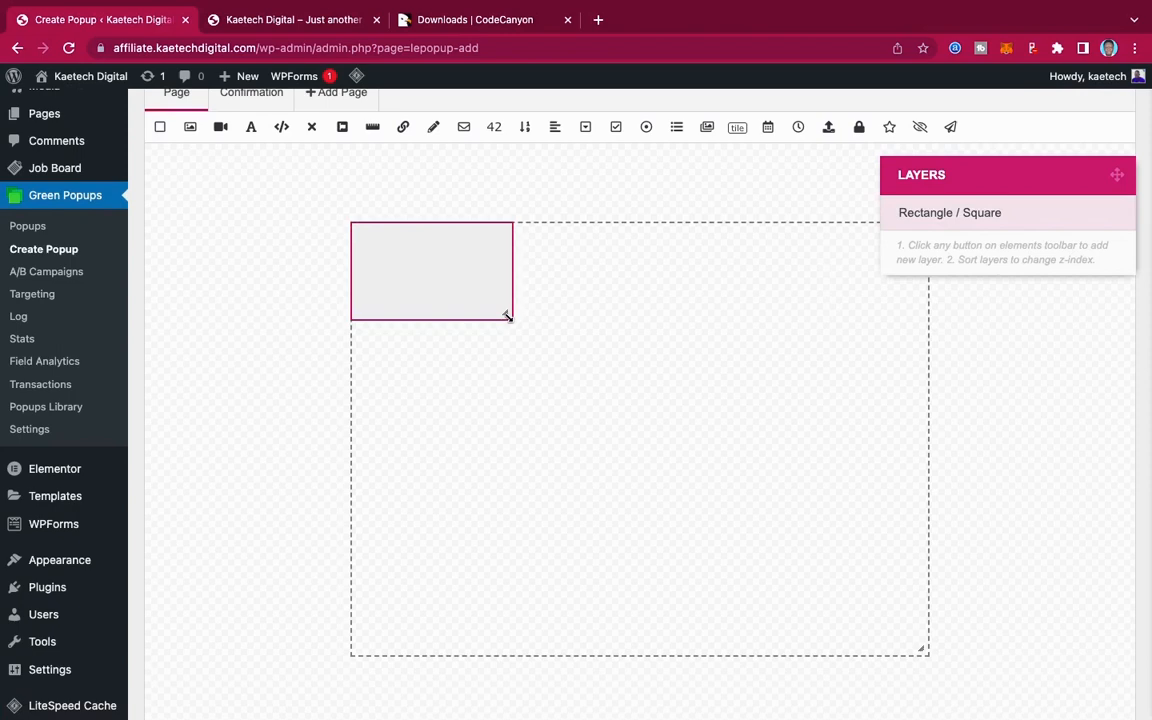
{"action": "left_click_drag", "start_coordinate": [507, 316], "coordinate": [923, 627]}
{"action": "left_click", "coordinate": [704, 640]}
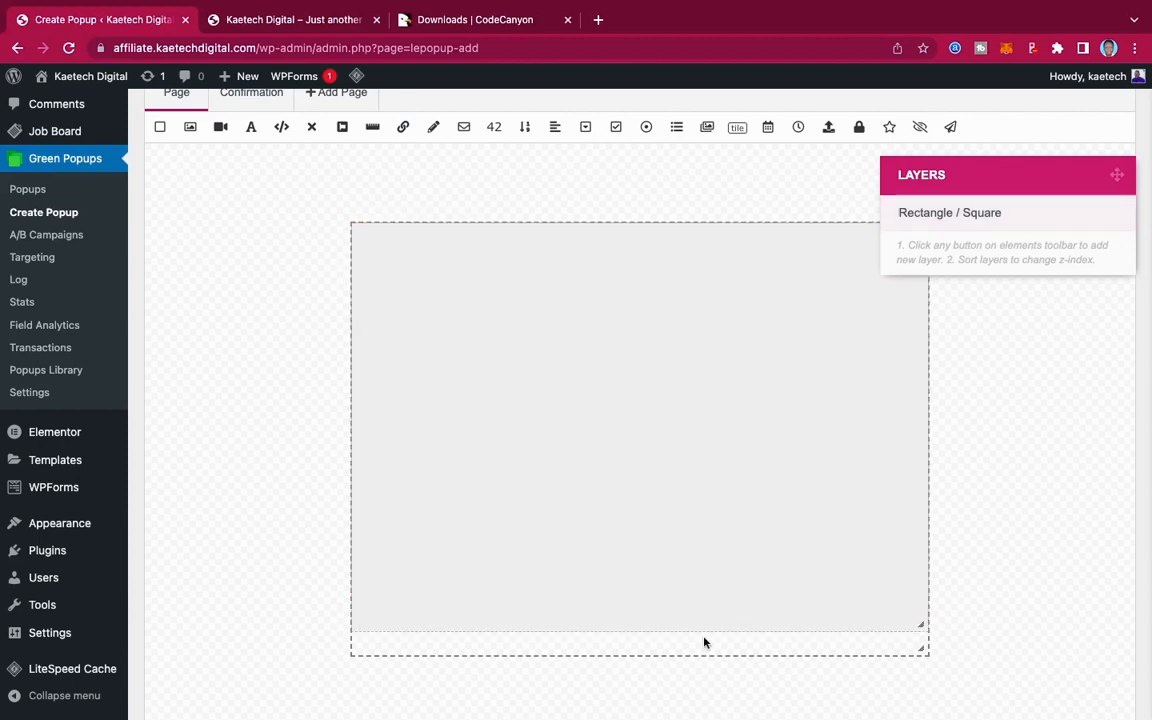
{"action": "left_click_drag", "start_coordinate": [663, 630], "coordinate": [661, 655]}
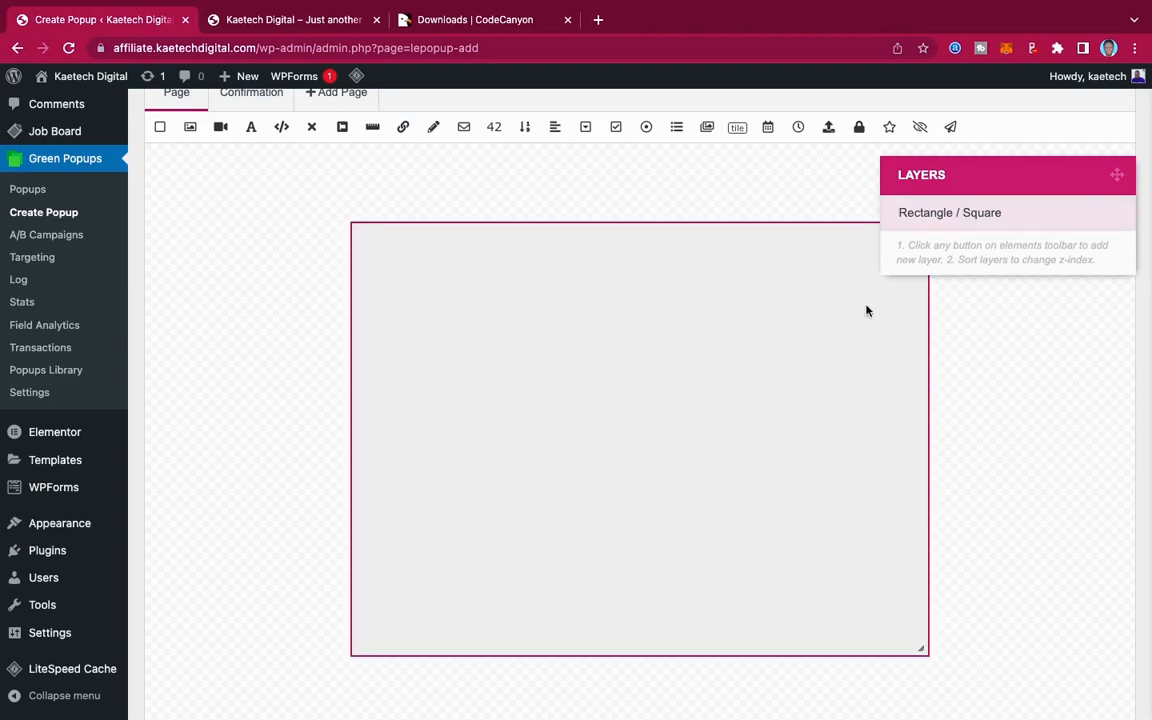
Step: Open the rectangle's properties and review the available appearance animations, keeping Fade
{"action": "left_click", "coordinate": [1028, 218]}
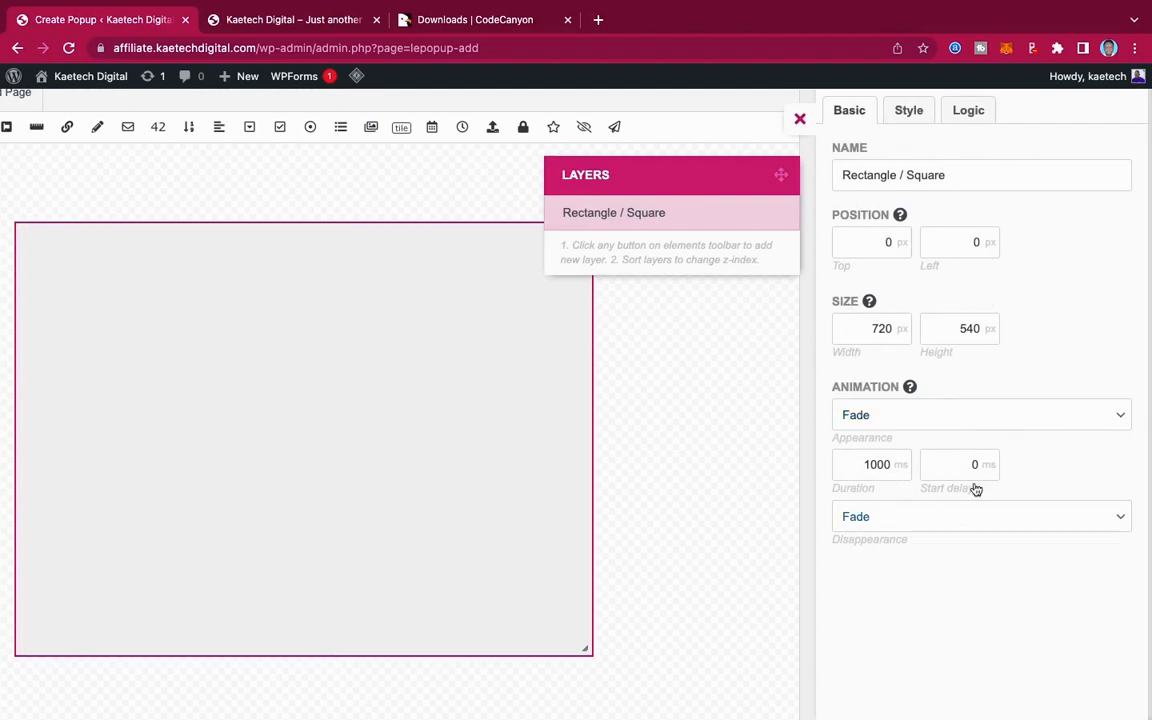
{"action": "left_click", "coordinate": [995, 416]}
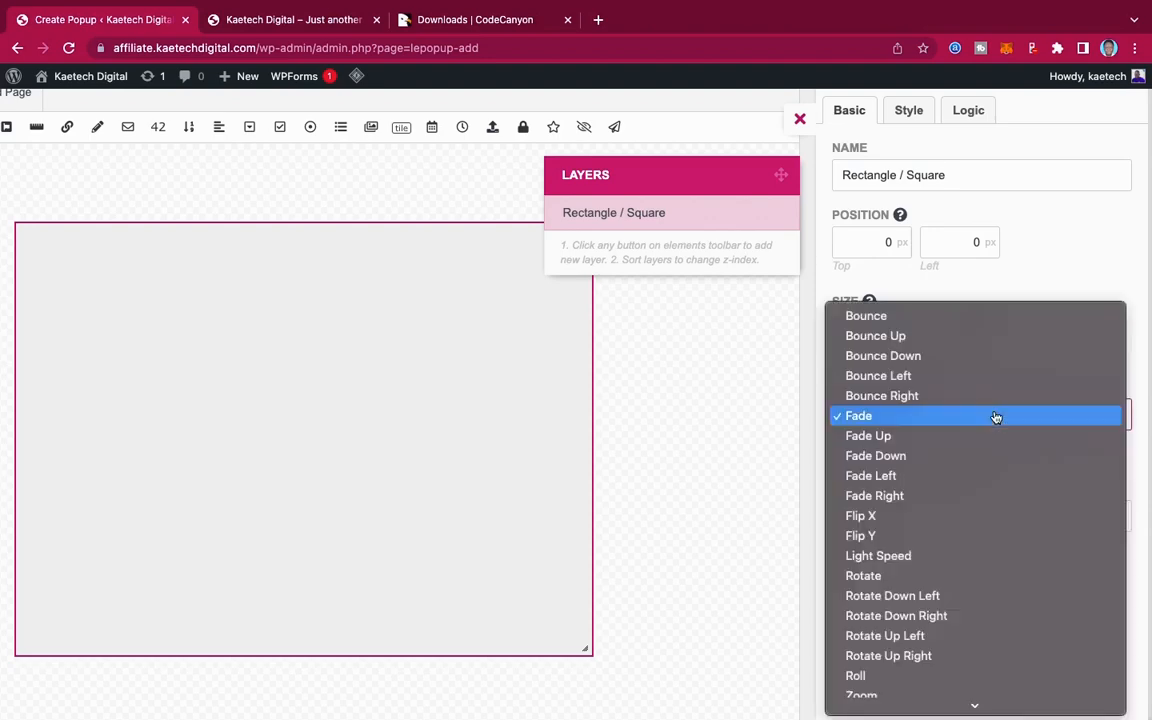
{"action": "scroll", "coordinate": [901, 598], "scroll_direction": "down", "scroll_amount": 3}
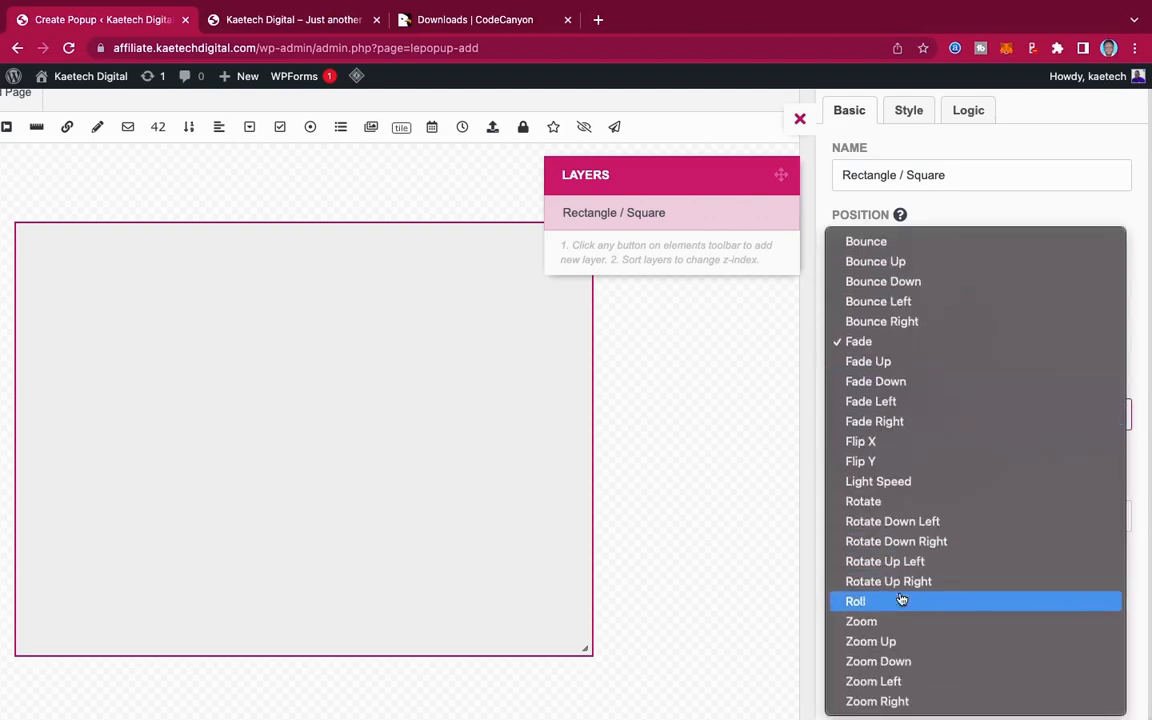
{"action": "left_click", "coordinate": [1129, 225]}
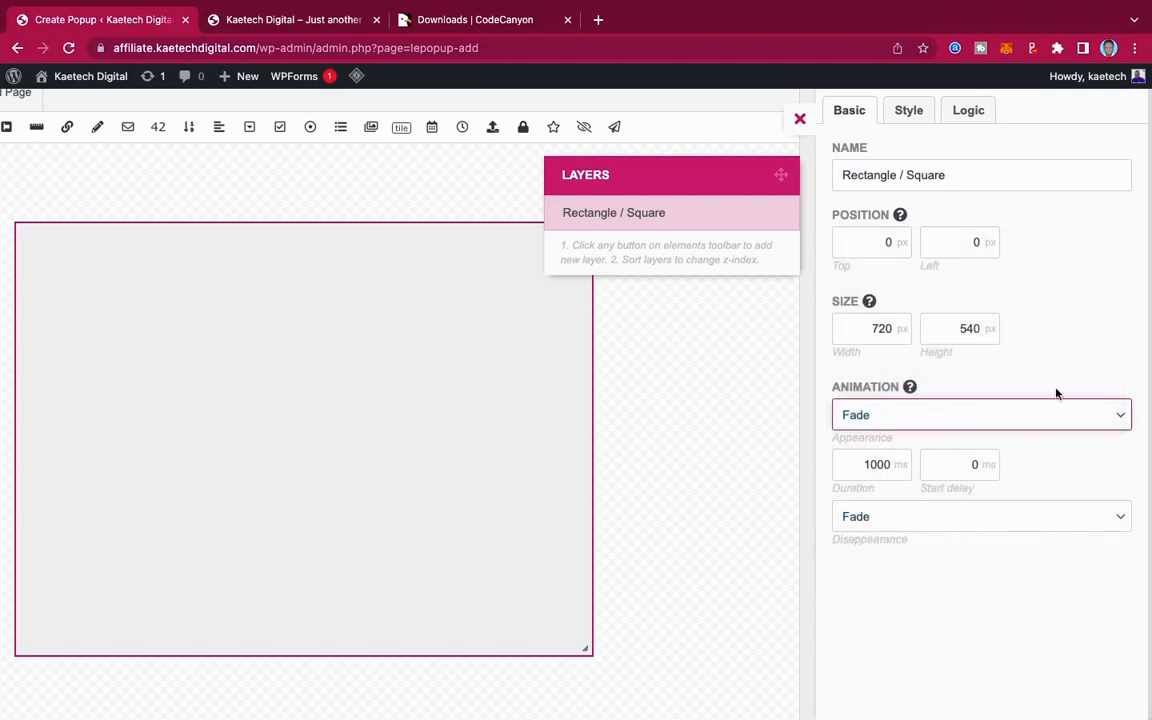
Step: Set the rectangle's background color to white, rgba(255, 255, 255, 1), review its border and shadow settings, and close its properties
{"action": "left_click", "coordinate": [905, 113]}
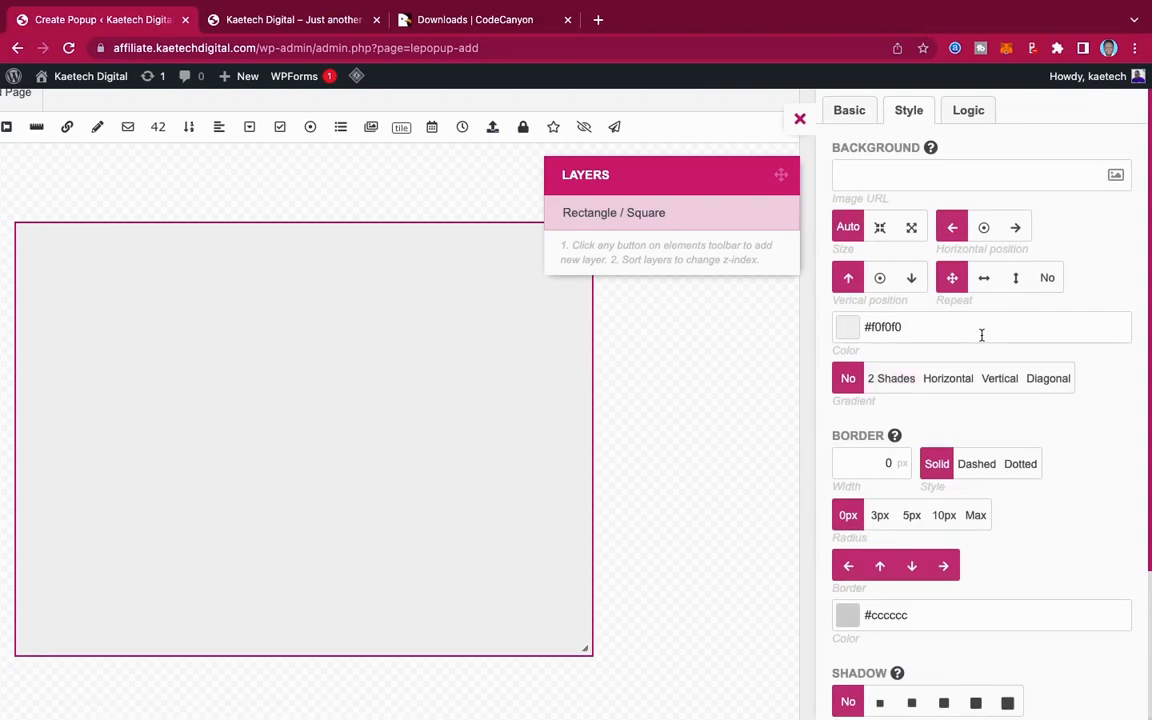
{"action": "left_click", "coordinate": [846, 329]}
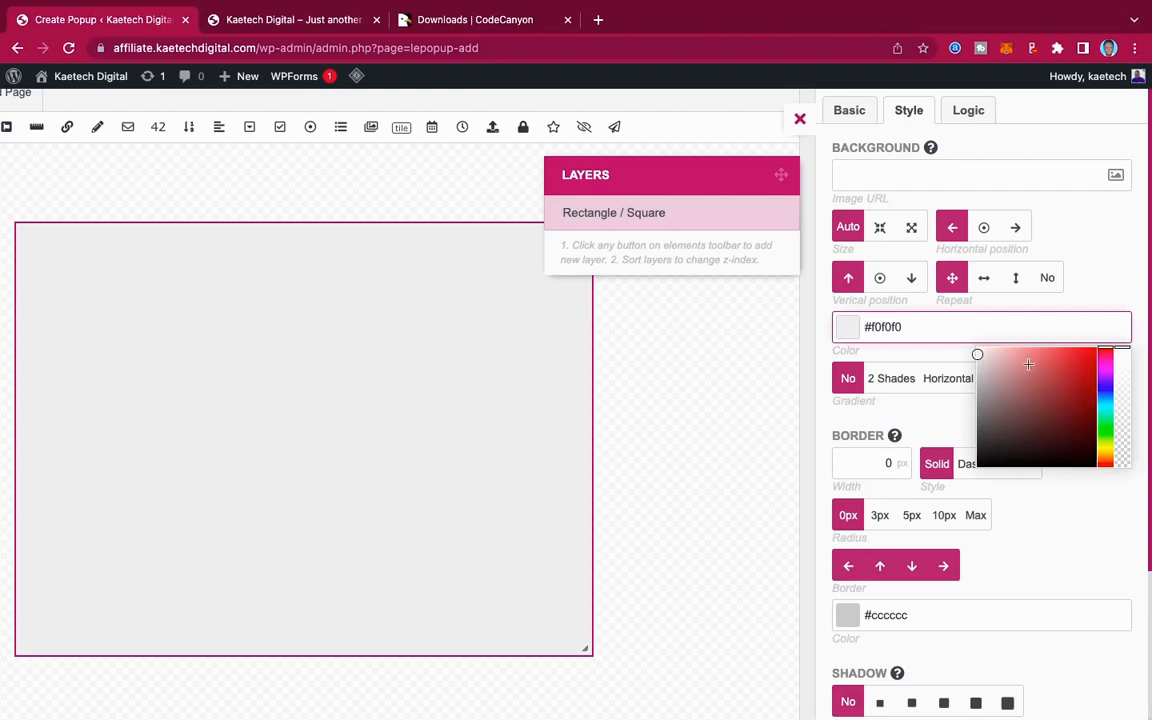
{"action": "left_click_drag", "start_coordinate": [977, 352], "coordinate": [976, 345]}
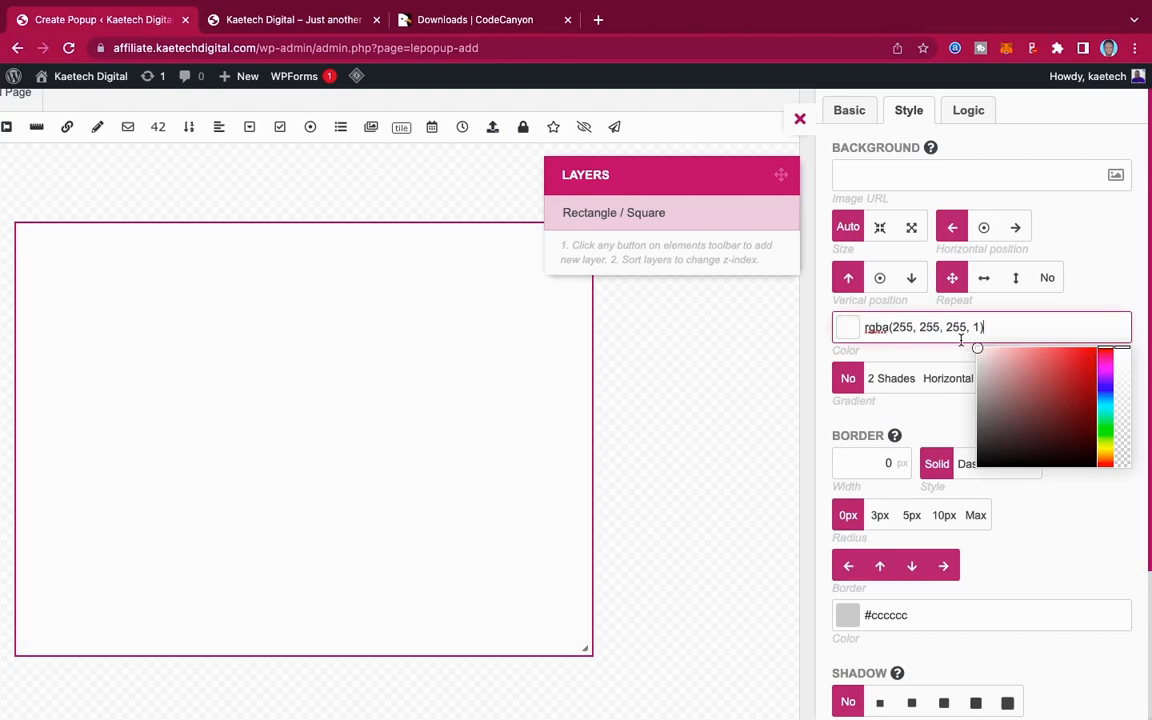
{"action": "left_click", "coordinate": [1122, 285]}
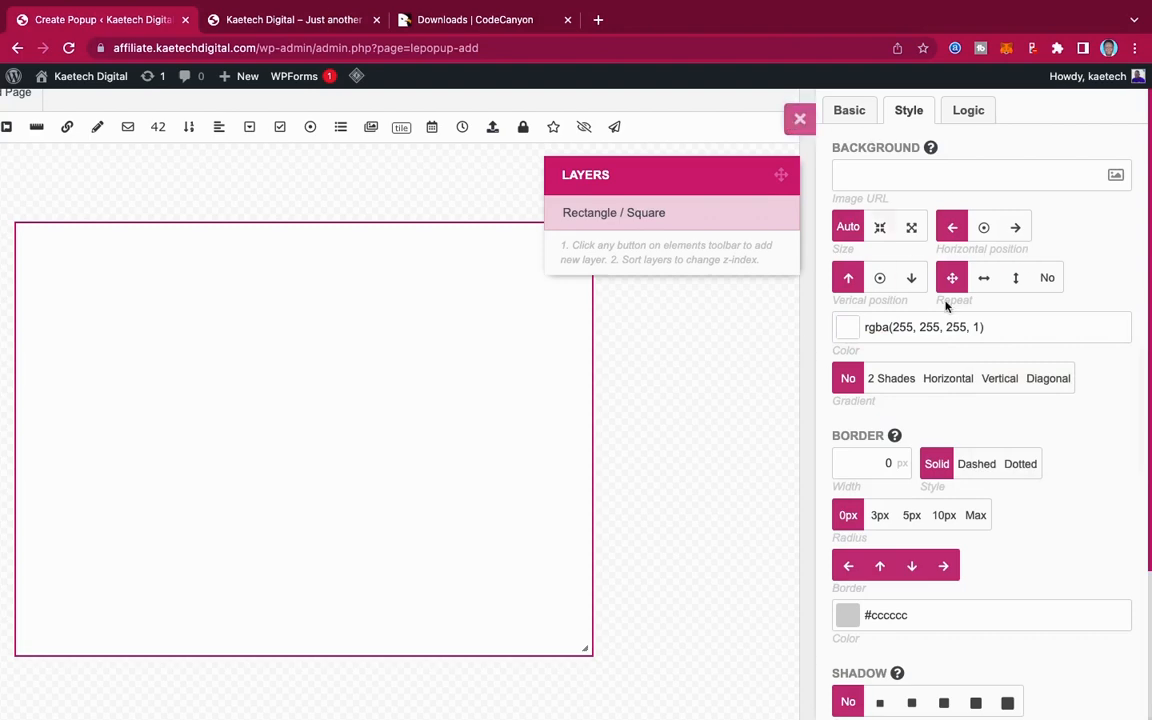
{"action": "scroll", "coordinate": [980, 386], "scroll_direction": "down", "scroll_amount": 2}
{"action": "scroll", "coordinate": [981, 387], "scroll_direction": "down", "scroll_amount": 1}
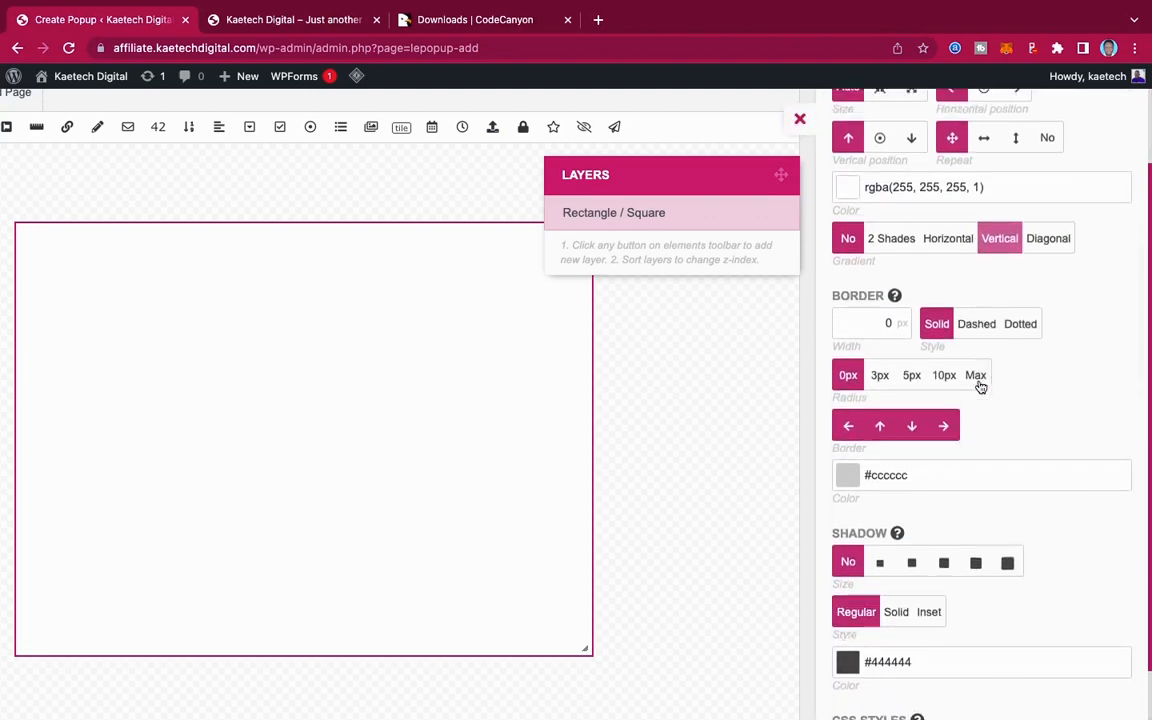
{"action": "scroll", "coordinate": [981, 387], "scroll_direction": "up", "scroll_amount": 3}
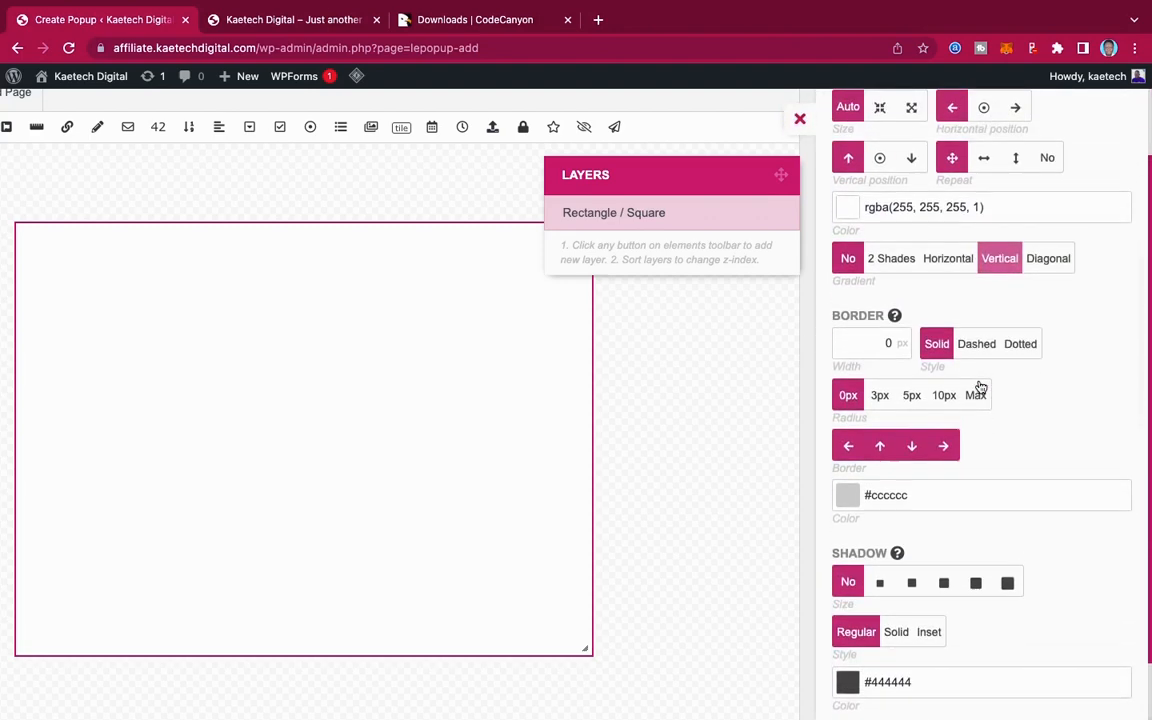
{"action": "left_click", "coordinate": [800, 120]}
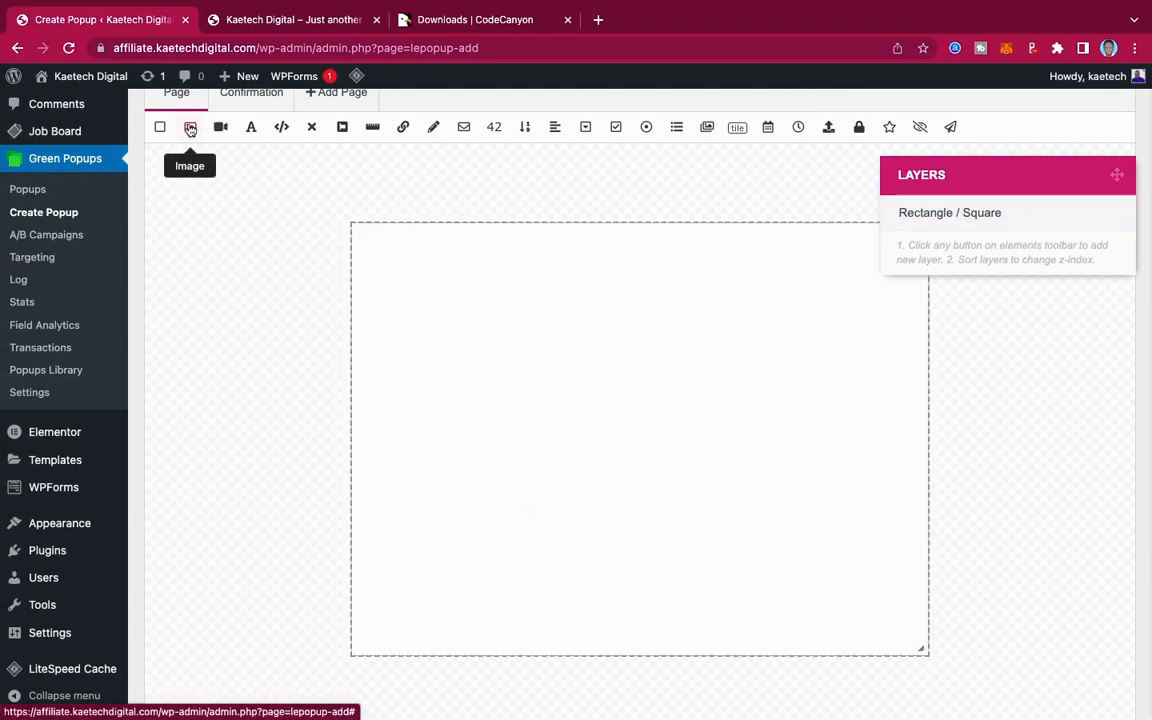
Step: Add an image element and resize it to about 355 by 540 px, covering the canvas's left half at full height
{"action": "left_click", "coordinate": [190, 129]}
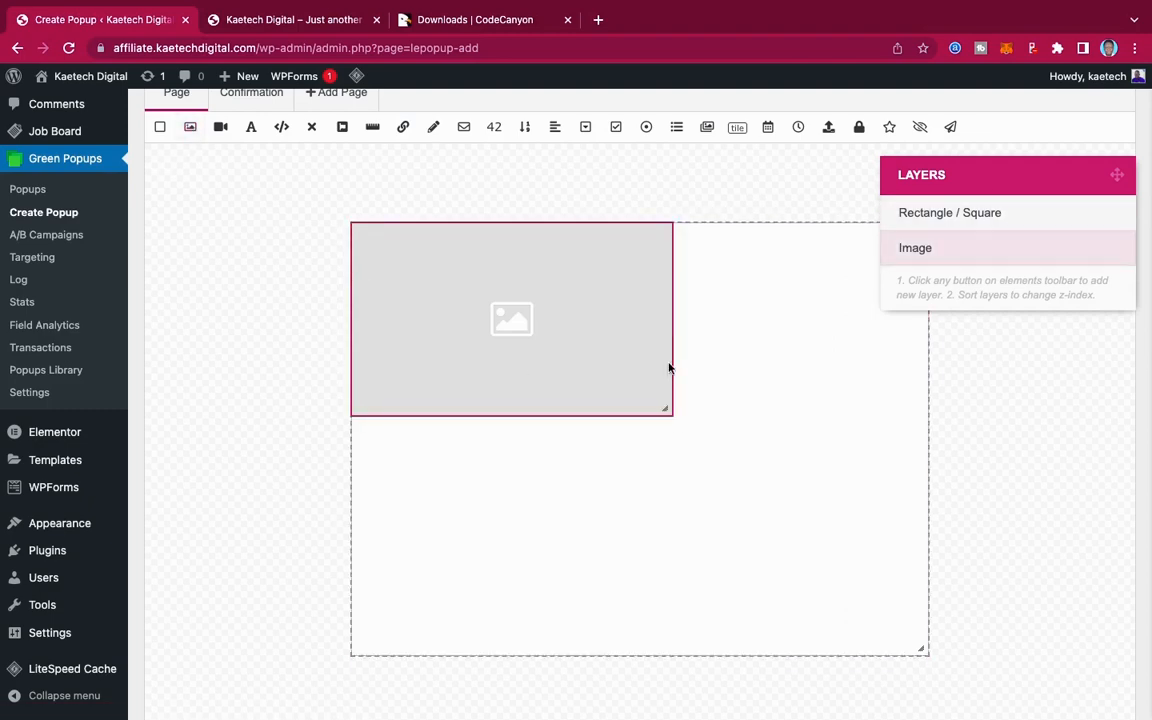
{"action": "left_click_drag", "start_coordinate": [671, 366], "coordinate": [635, 359]}
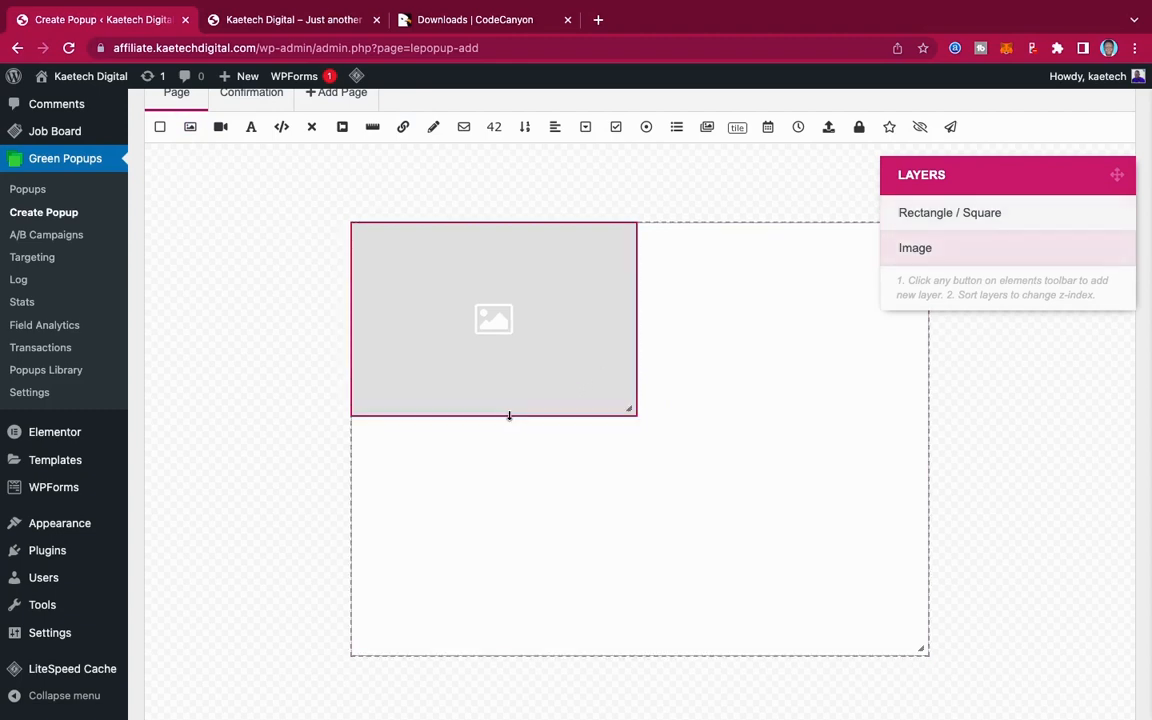
{"action": "left_click_drag", "start_coordinate": [509, 416], "coordinate": [511, 656]}
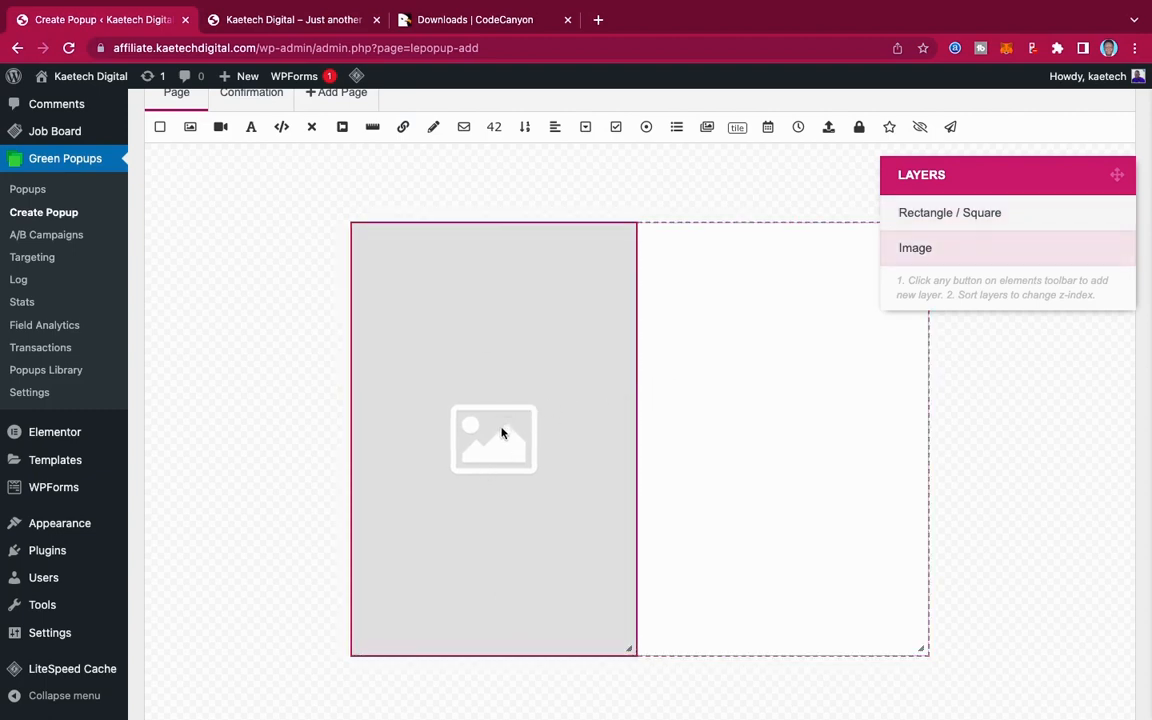
Step: Set the image element's picture to hiring-2784704_1280.png from the Media Library
{"action": "double_click", "coordinate": [1008, 257]}
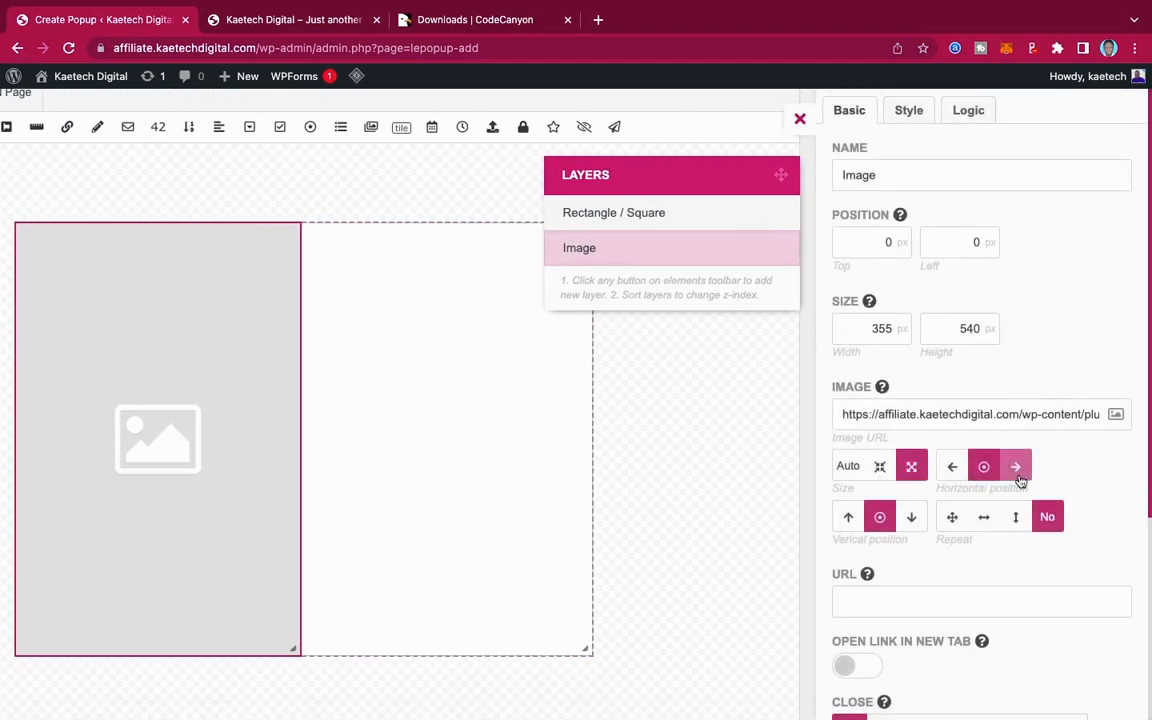
{"action": "left_click", "coordinate": [1115, 413]}
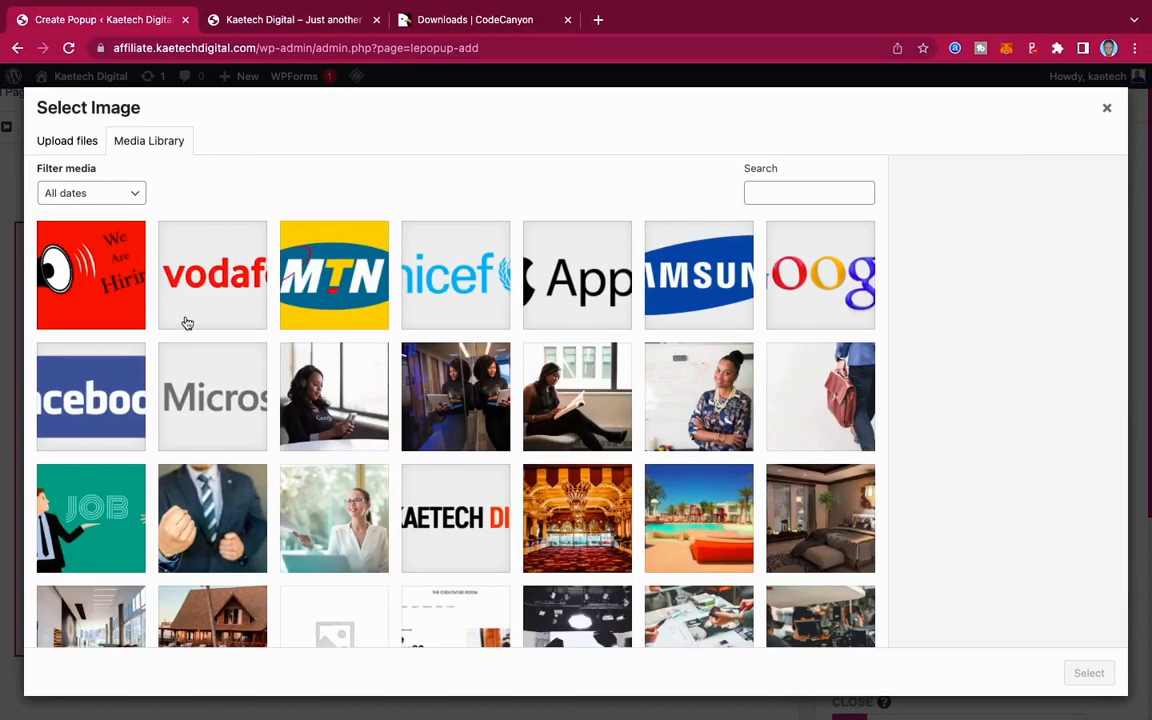
{"action": "left_click", "coordinate": [103, 255]}
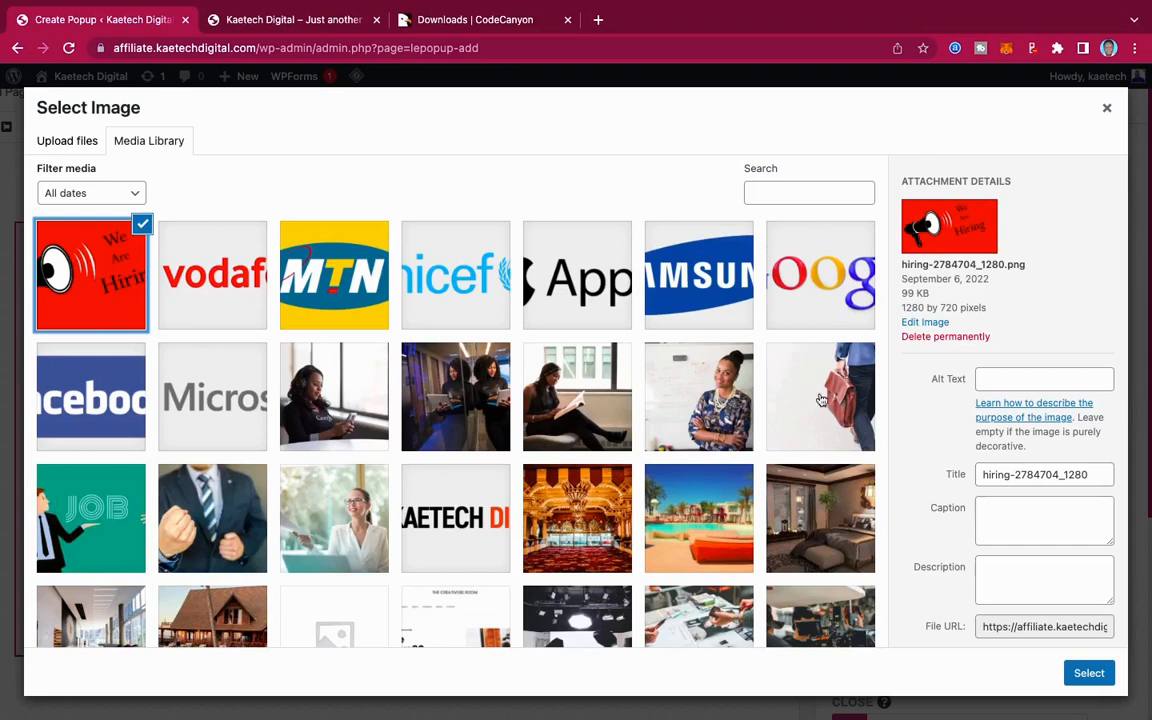
{"action": "left_click", "coordinate": [1092, 674]}
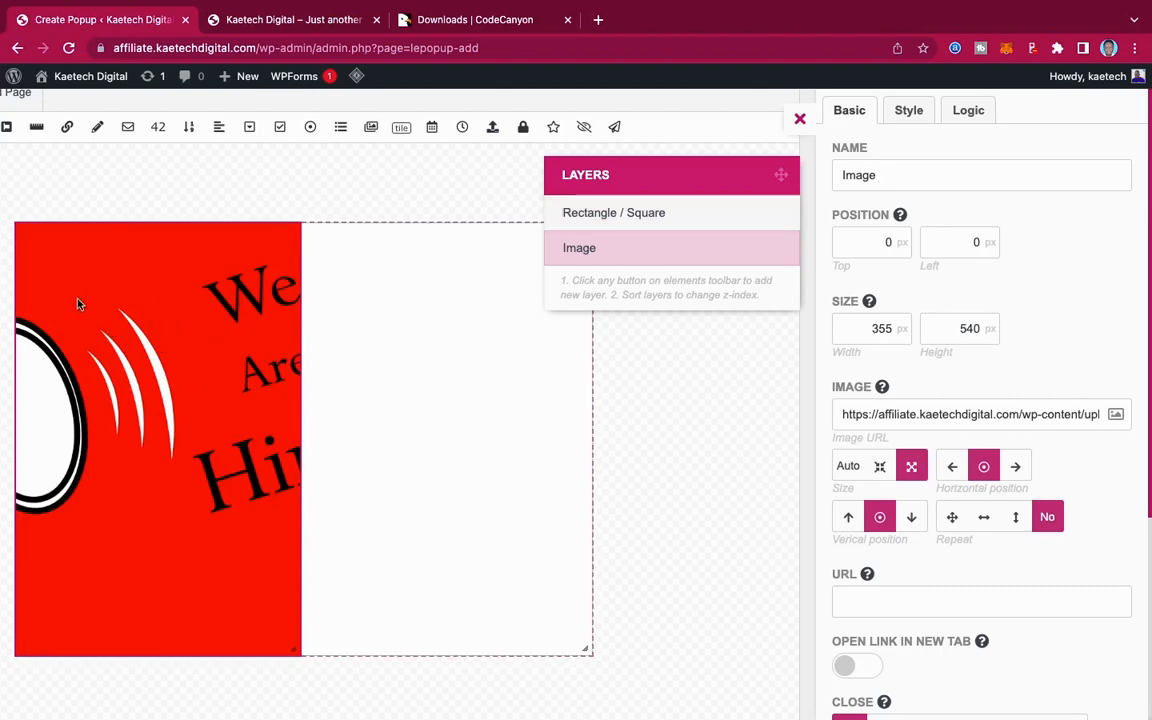
Step: Try the fit-inside and Auto sizes for the hiring image, and return it to filling its frame
{"action": "left_click", "coordinate": [880, 468]}
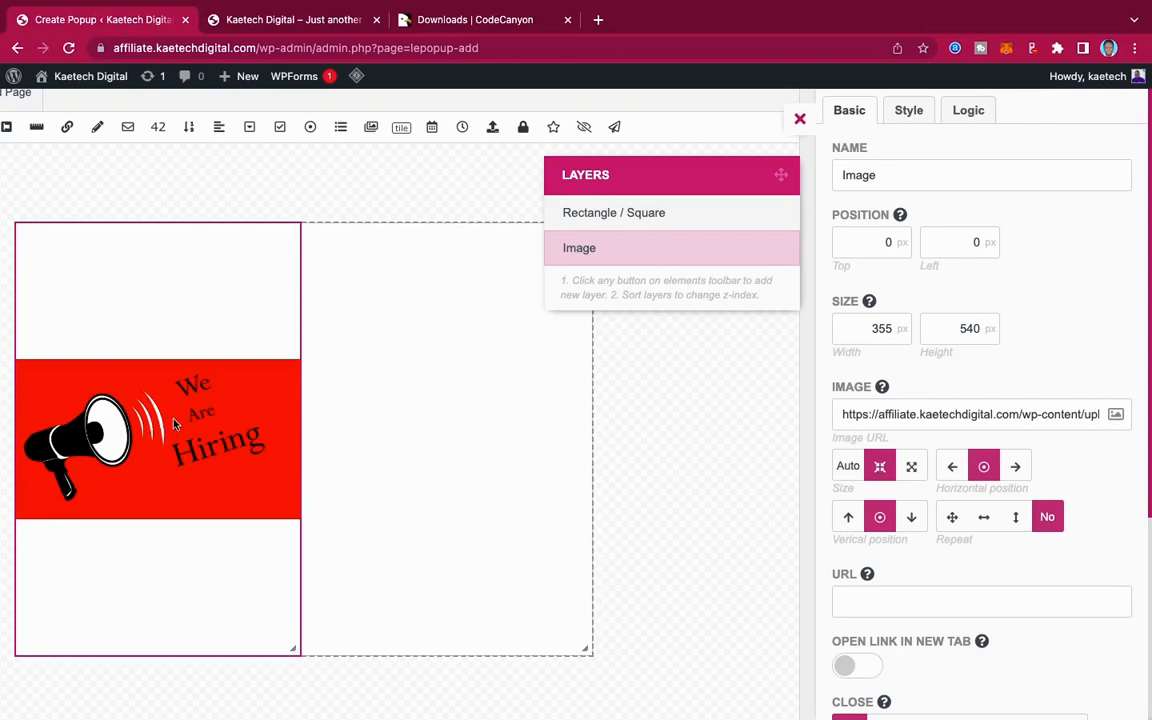
{"action": "left_click", "coordinate": [846, 470]}
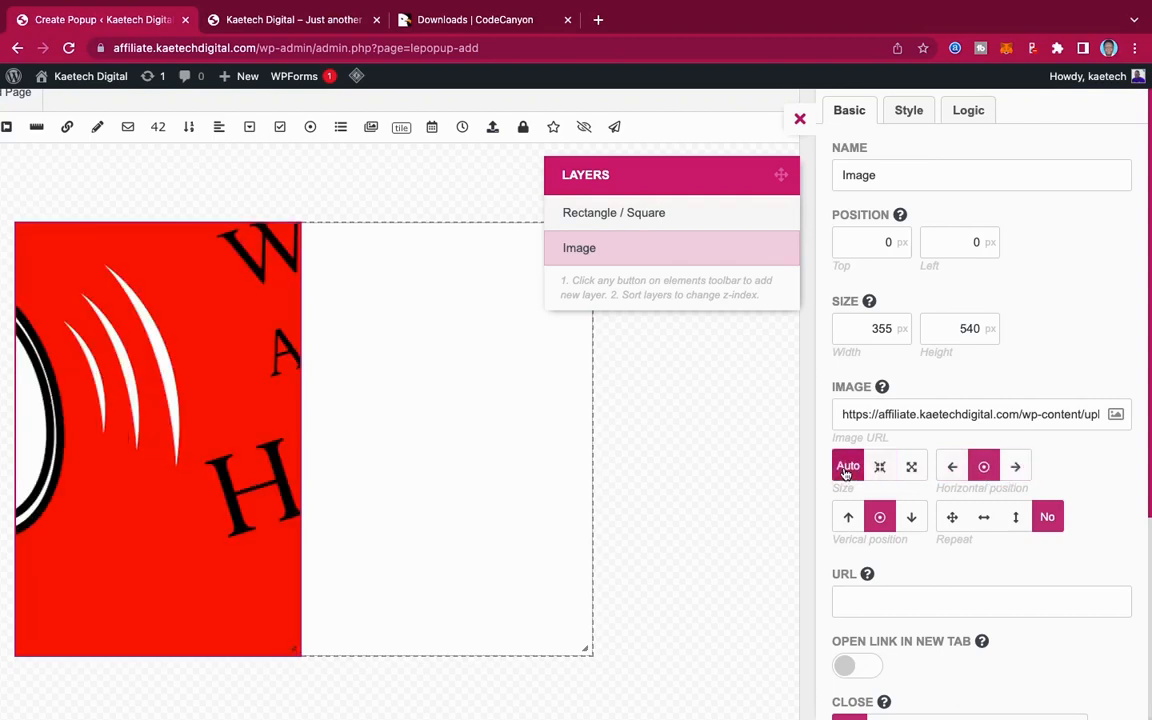
{"action": "left_click", "coordinate": [911, 467]}
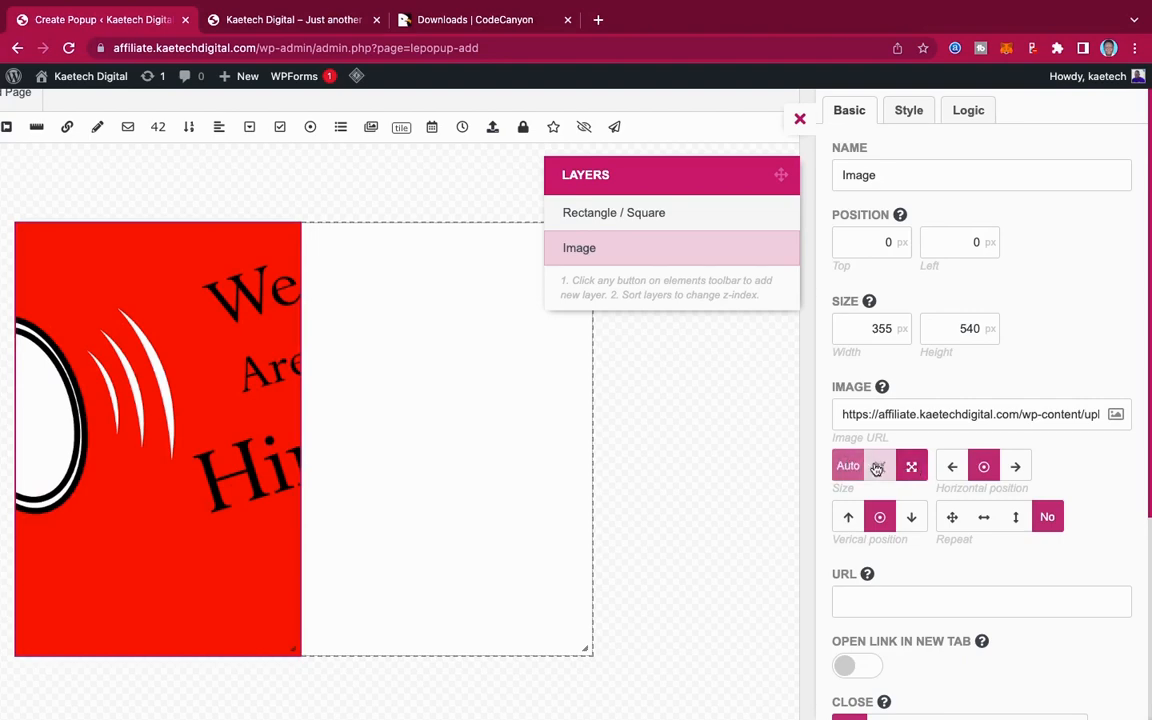
Step: Fit the hiring image inside its frame and set it to repeat both horizontally and vertically
{"action": "left_click", "coordinate": [879, 467]}
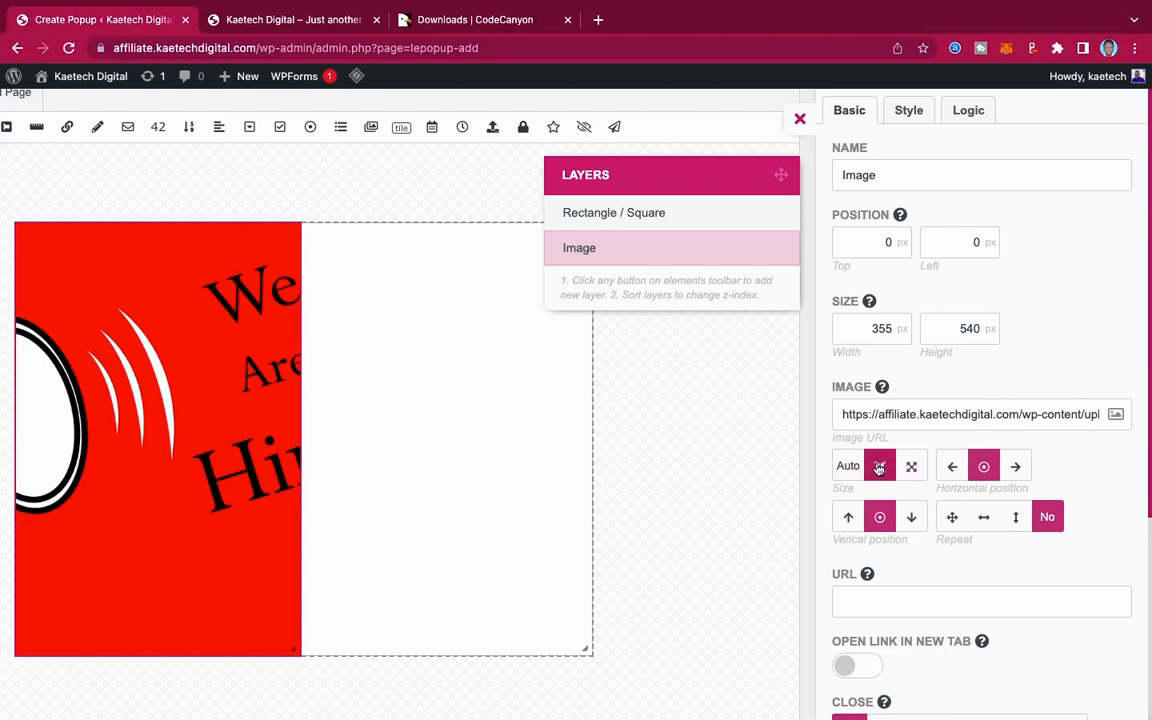
{"action": "left_click", "coordinate": [953, 517]}
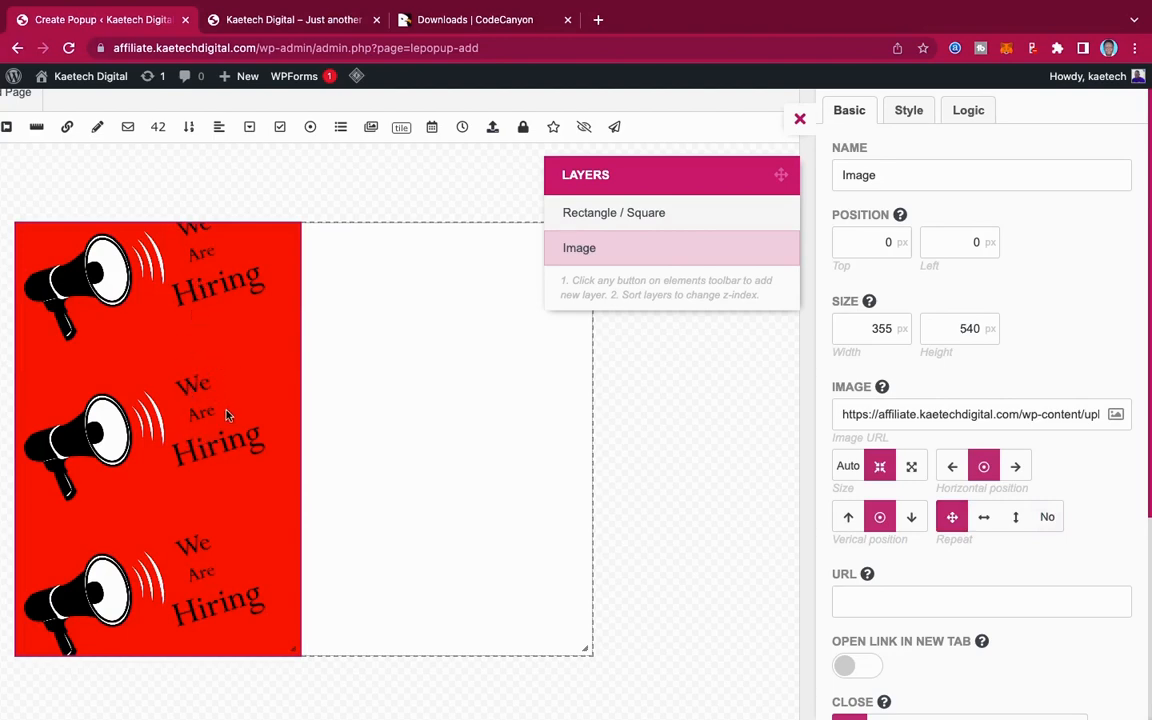
{"action": "left_click", "coordinate": [984, 517]}
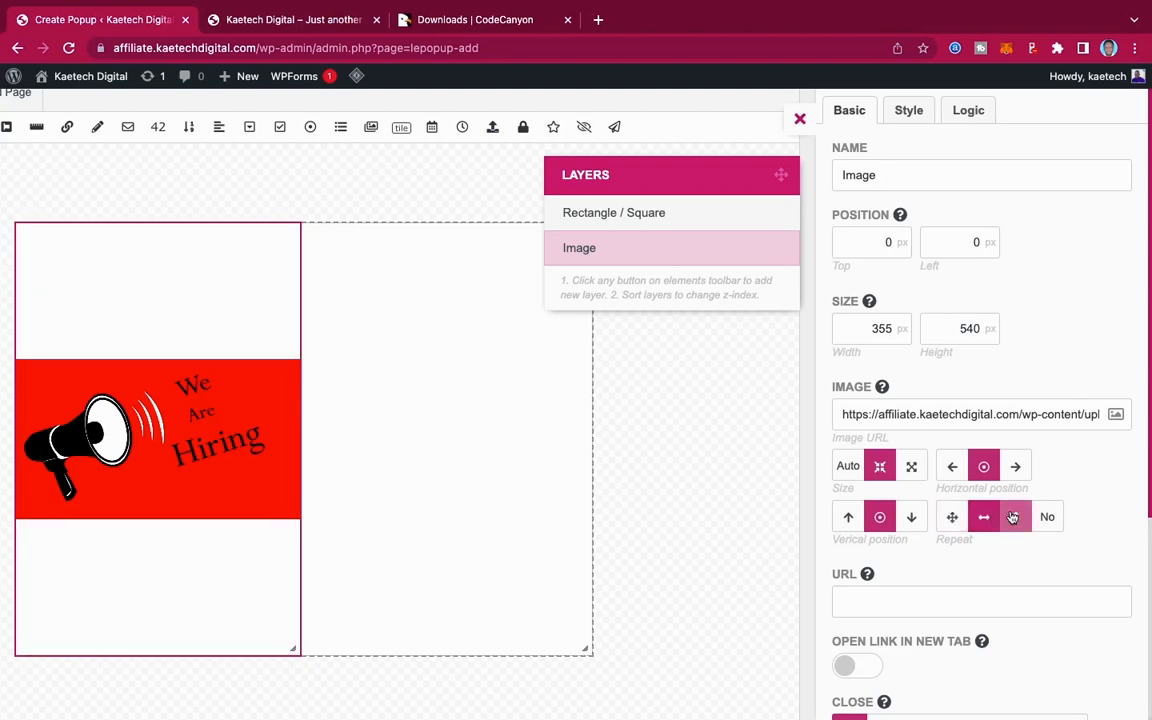
{"action": "left_click", "coordinate": [1013, 517]}
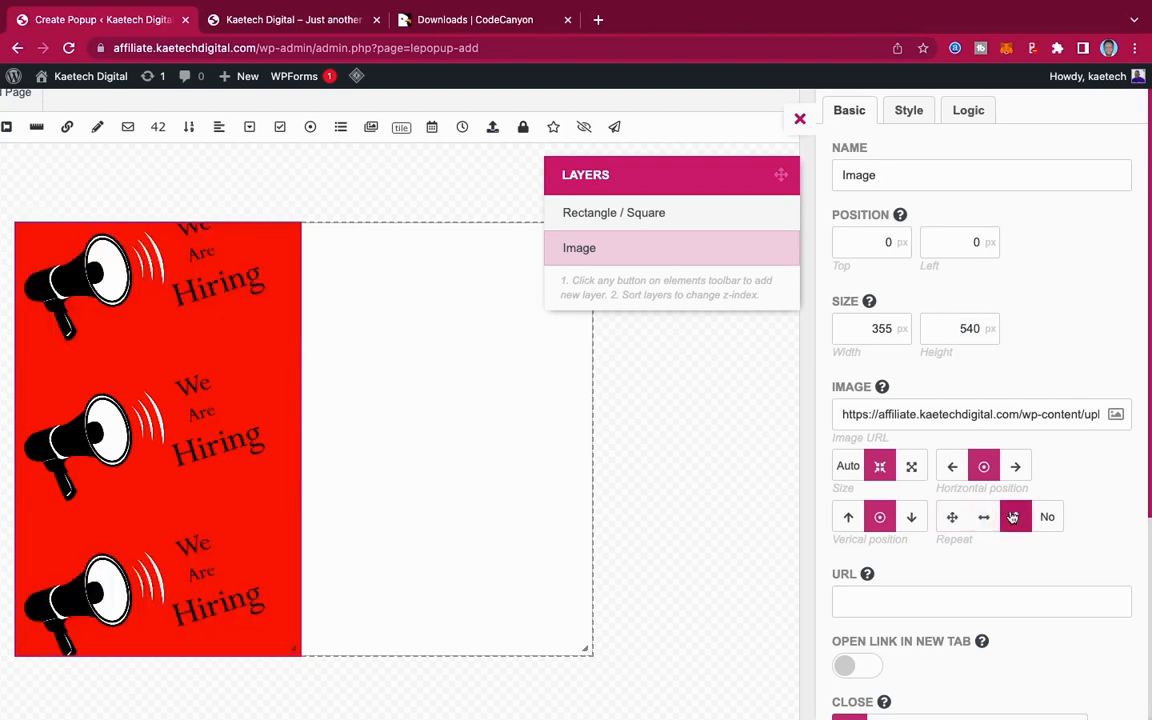
{"action": "left_click", "coordinate": [952, 517]}
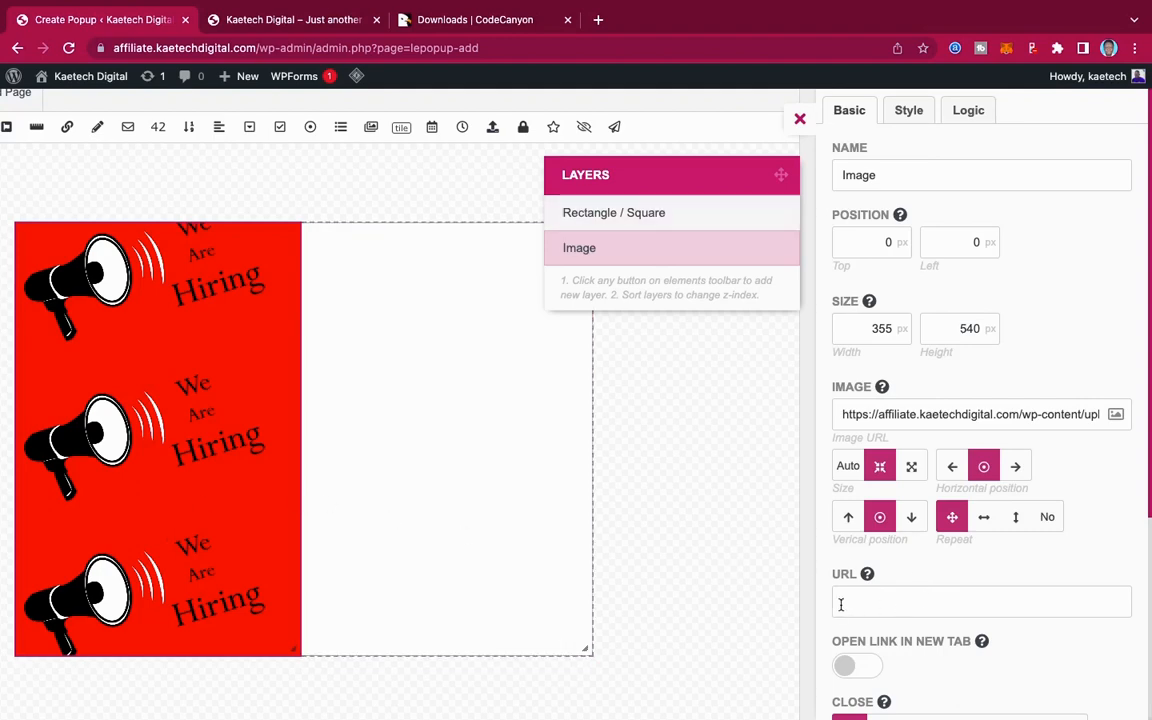
Step: Set the hiring image's appearance animation to Fade Left and close its properties
{"action": "scroll", "coordinate": [1049, 607], "scroll_direction": "down", "scroll_amount": 1}
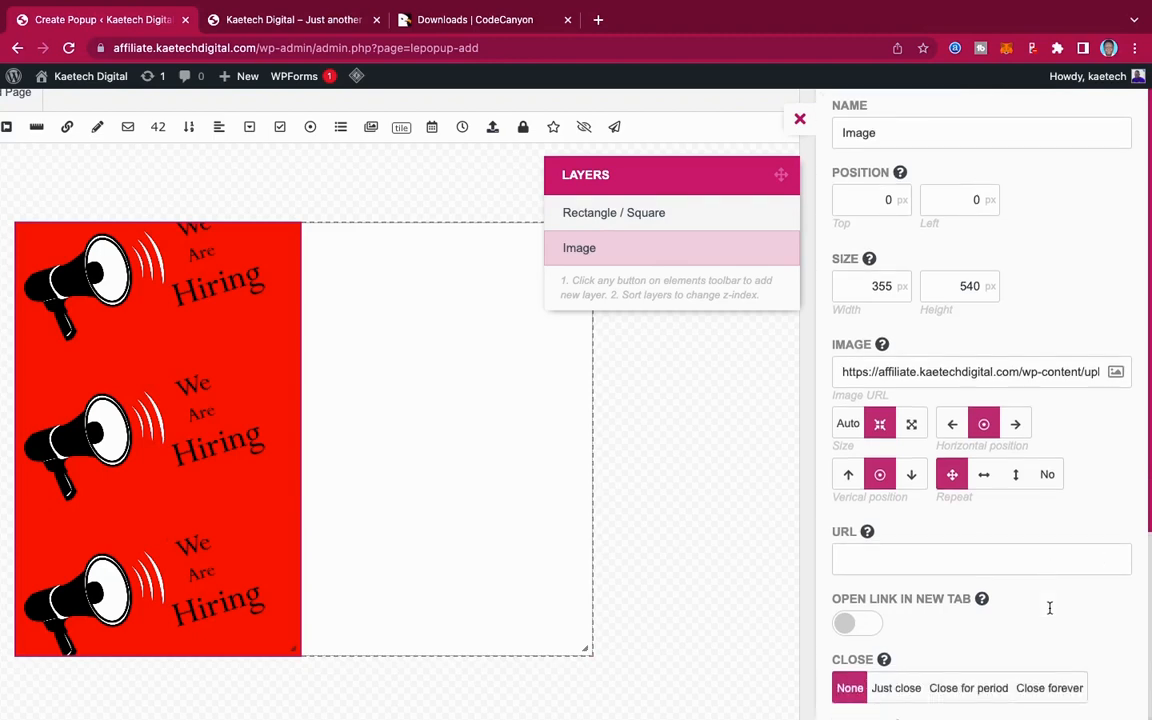
{"action": "scroll", "coordinate": [1049, 607], "scroll_direction": "down", "scroll_amount": 2}
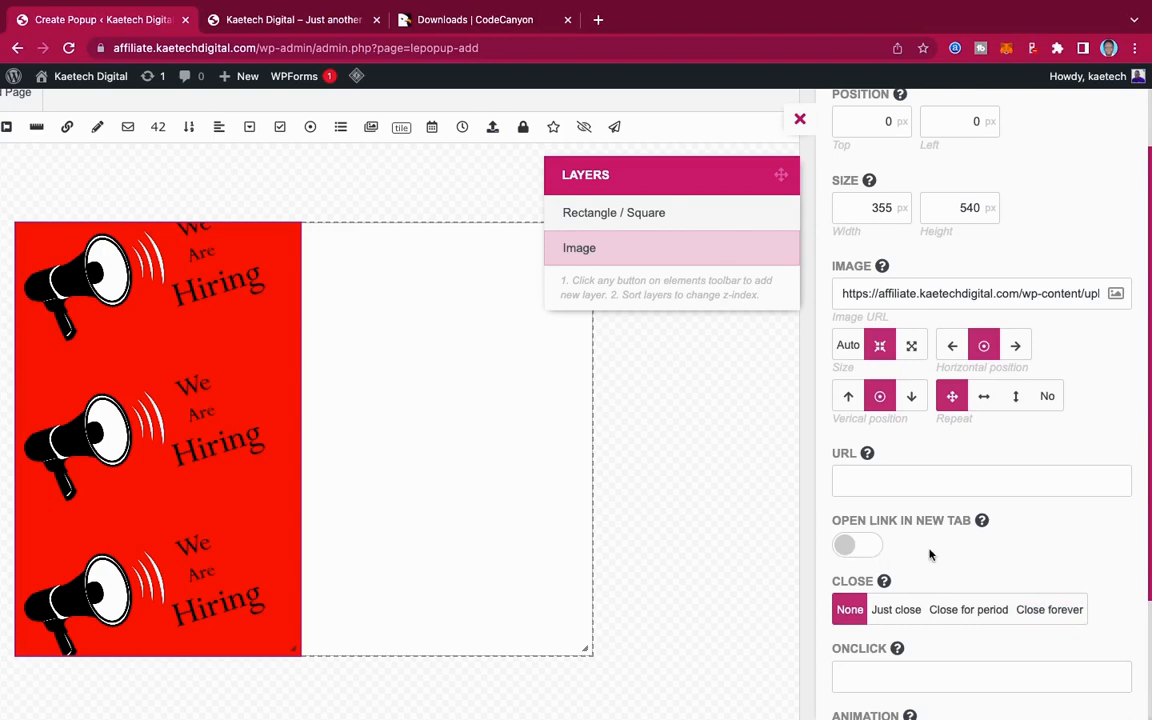
{"action": "scroll", "coordinate": [1025, 562], "scroll_direction": "down", "scroll_amount": 4}
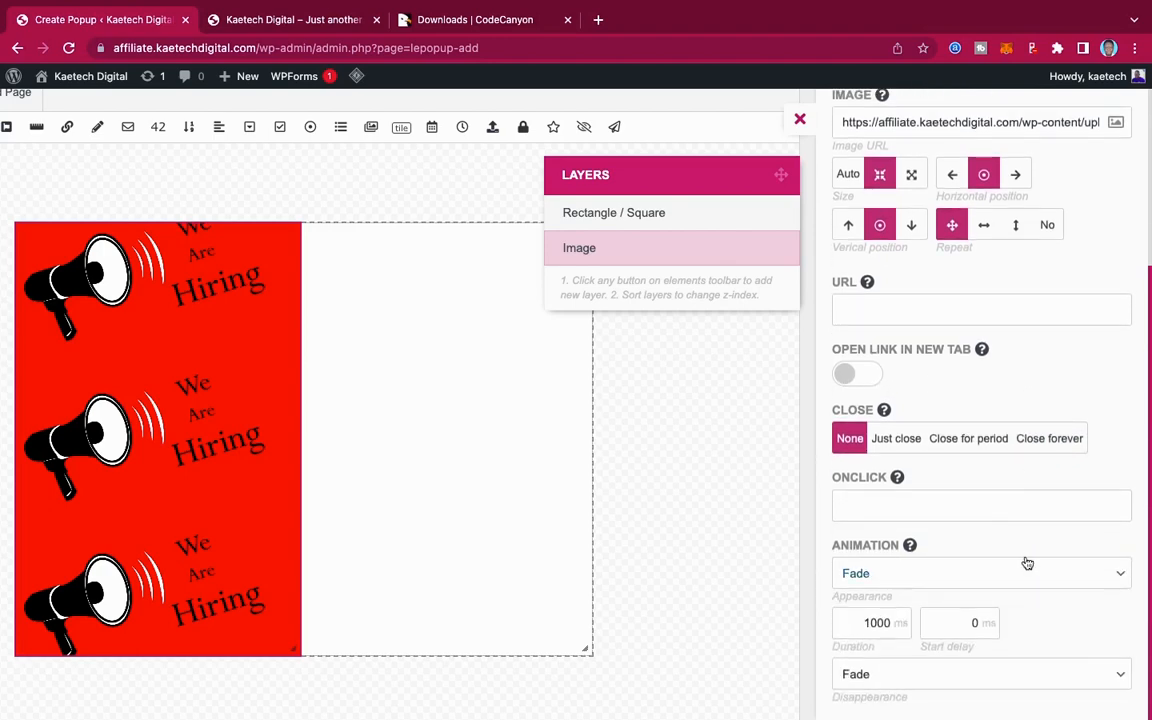
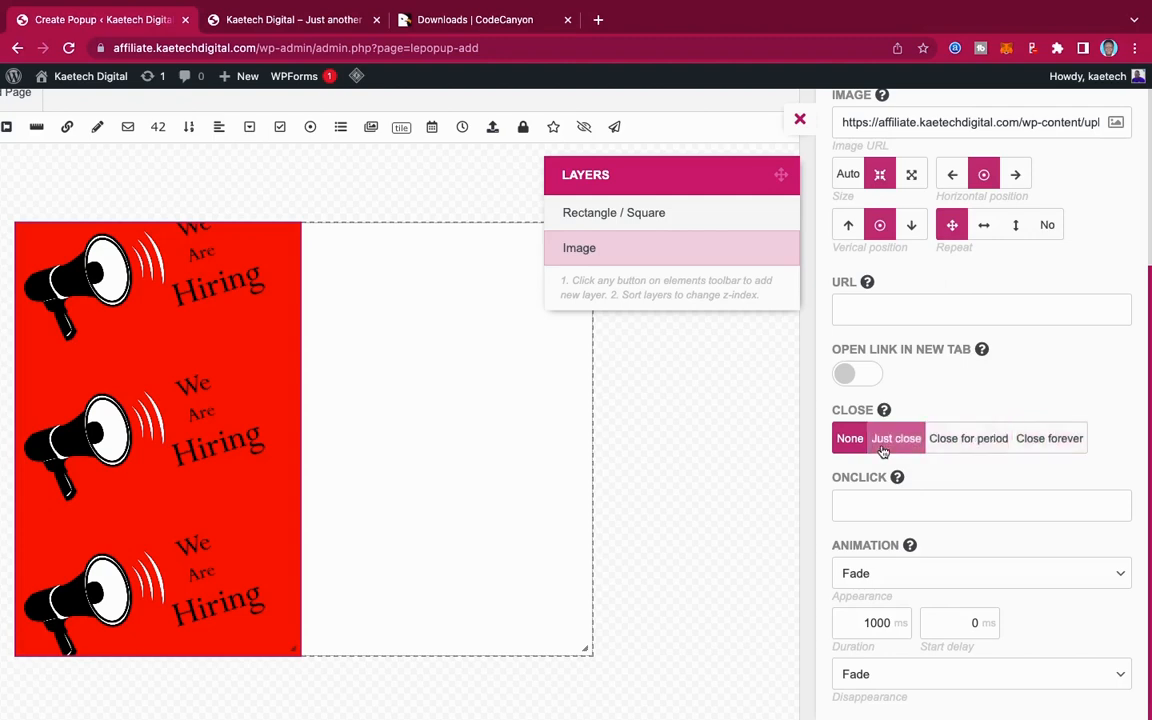
{"action": "scroll", "coordinate": [991, 500], "scroll_direction": "down", "scroll_amount": 2}
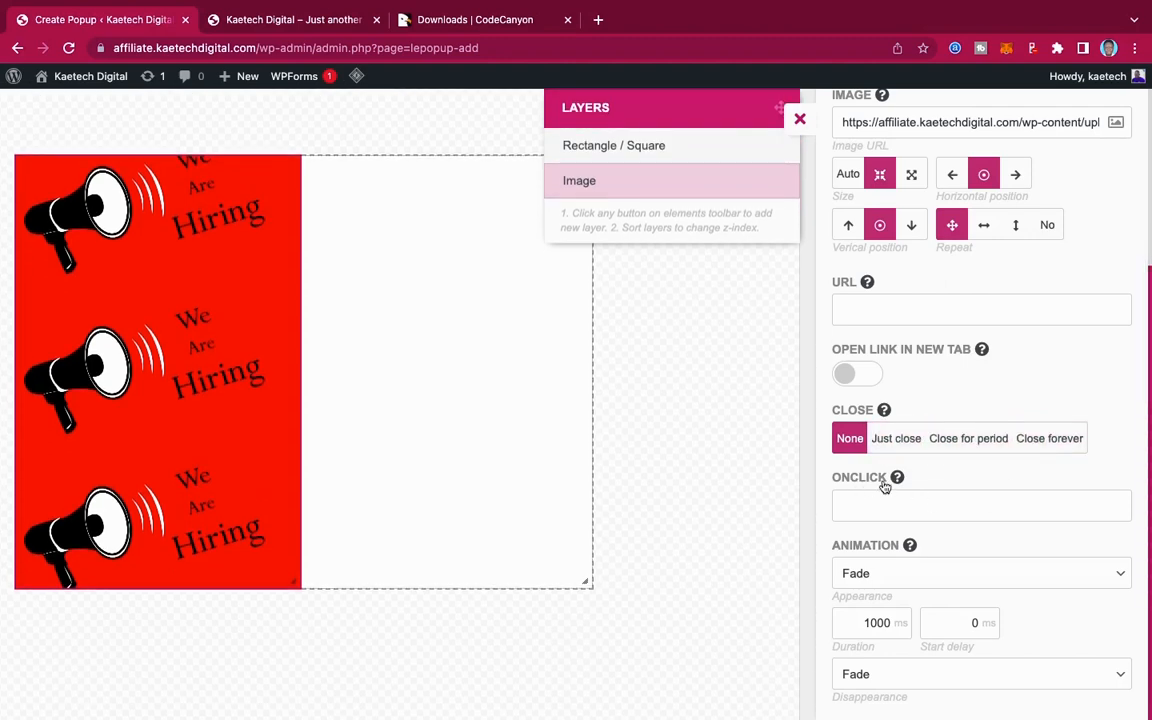
{"action": "mouse_move", "coordinate": [898, 480]}
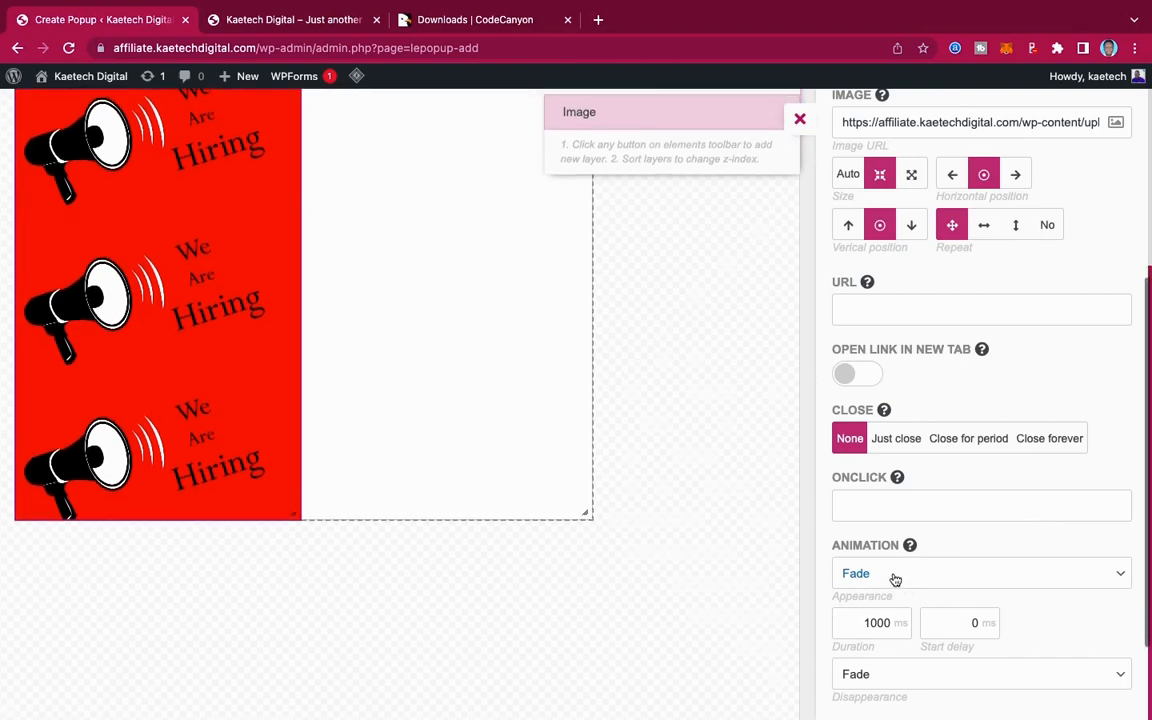
{"action": "left_click", "coordinate": [898, 576]}
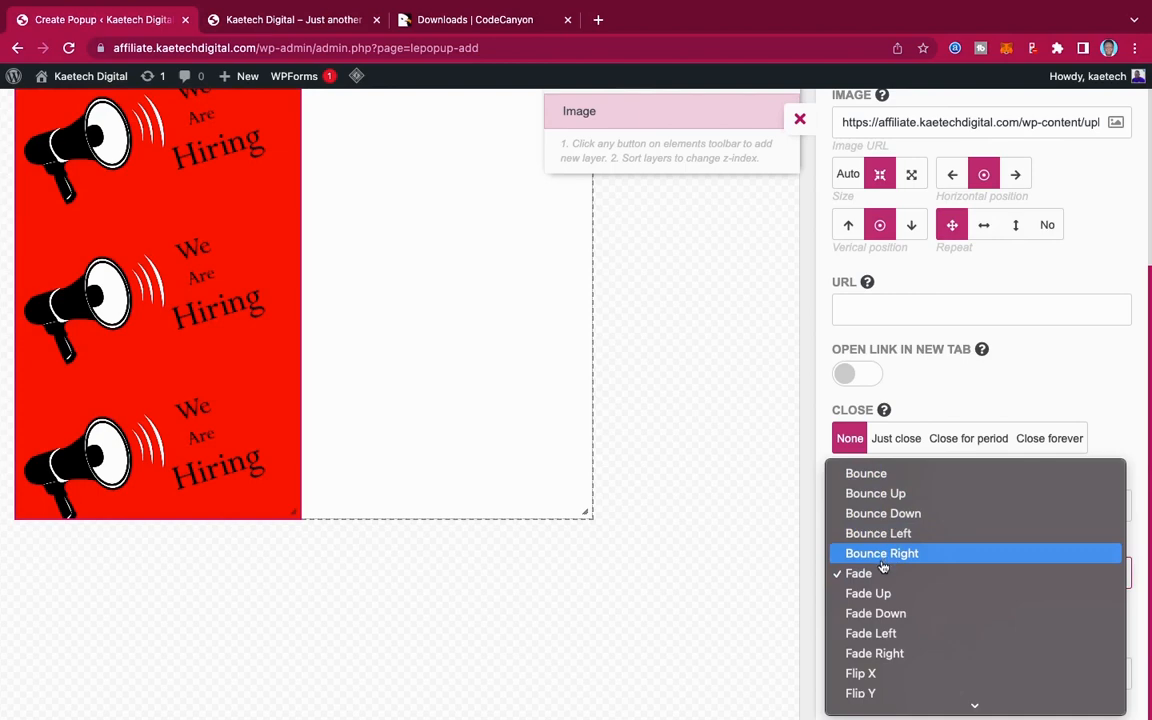
{"action": "left_click", "coordinate": [916, 633]}
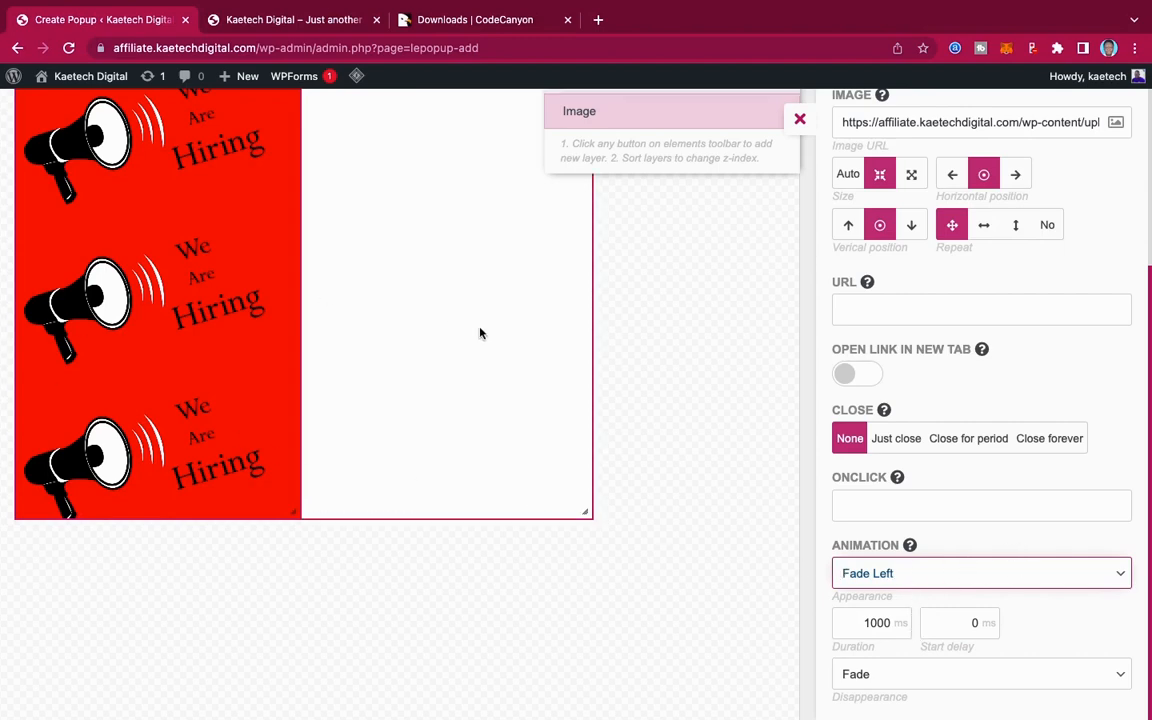
{"action": "scroll", "coordinate": [935, 452], "scroll_direction": "up", "scroll_amount": 5}
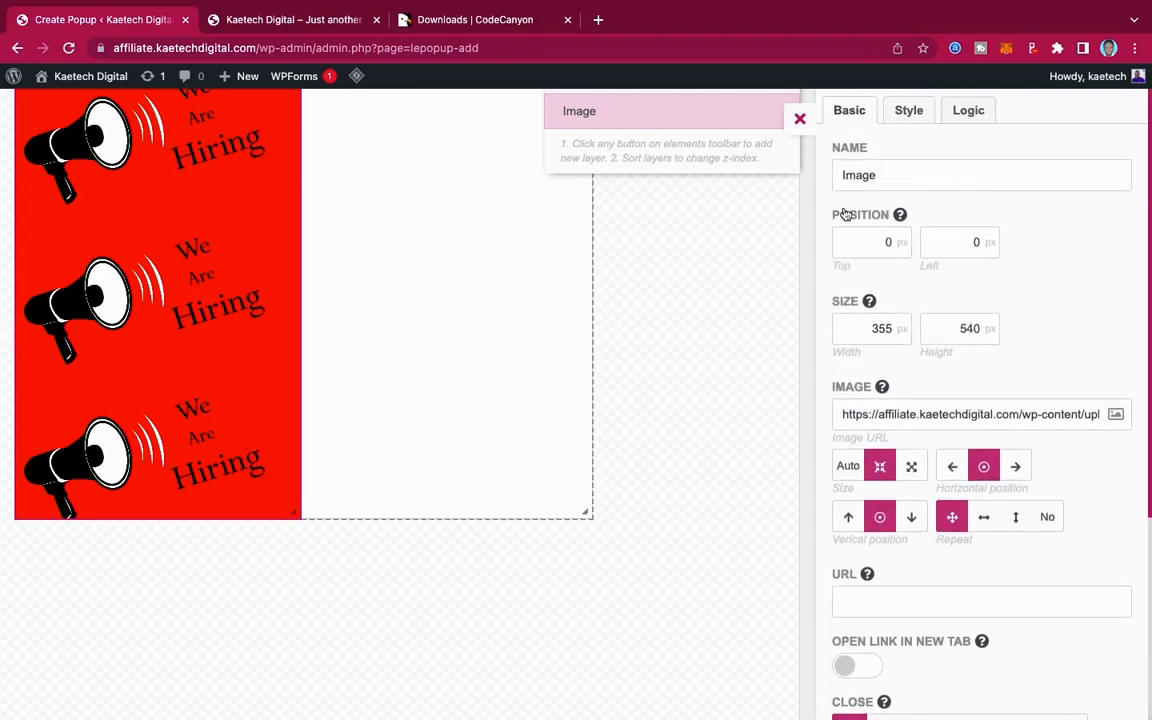
{"action": "left_click", "coordinate": [801, 123]}
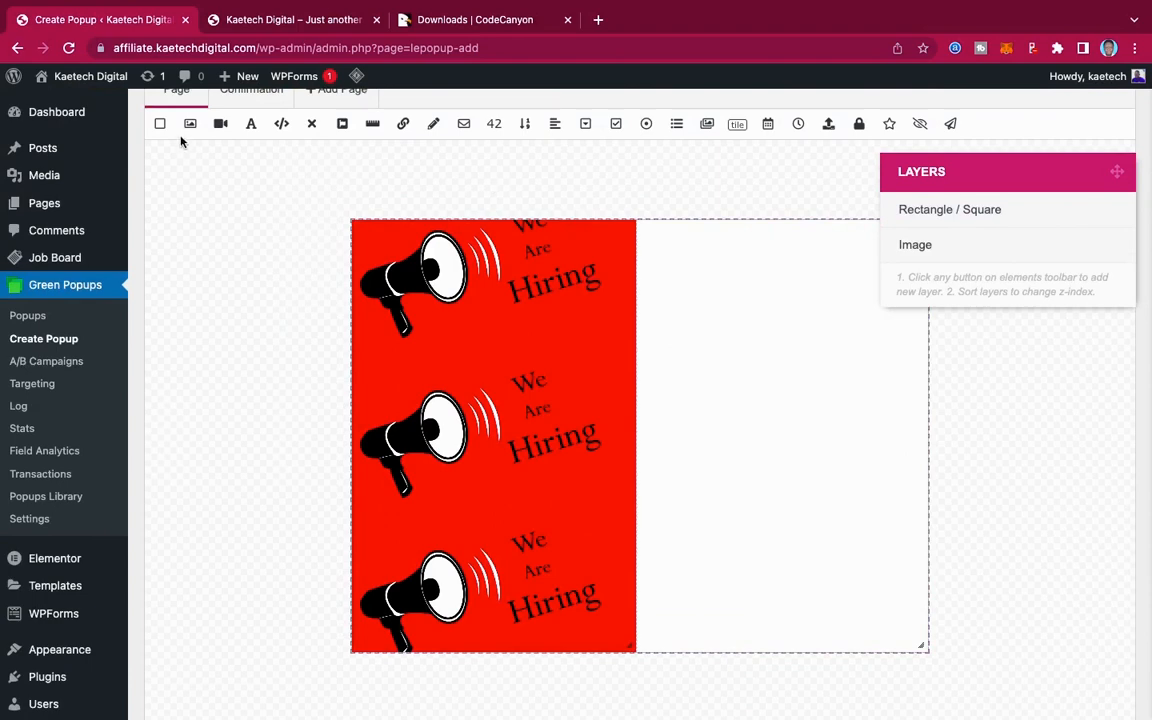
Step: Add a second image element beside the hiring image, flush with the canvas's top and right edges, sized about 365 by 200 px
{"action": "left_click", "coordinate": [190, 124]}
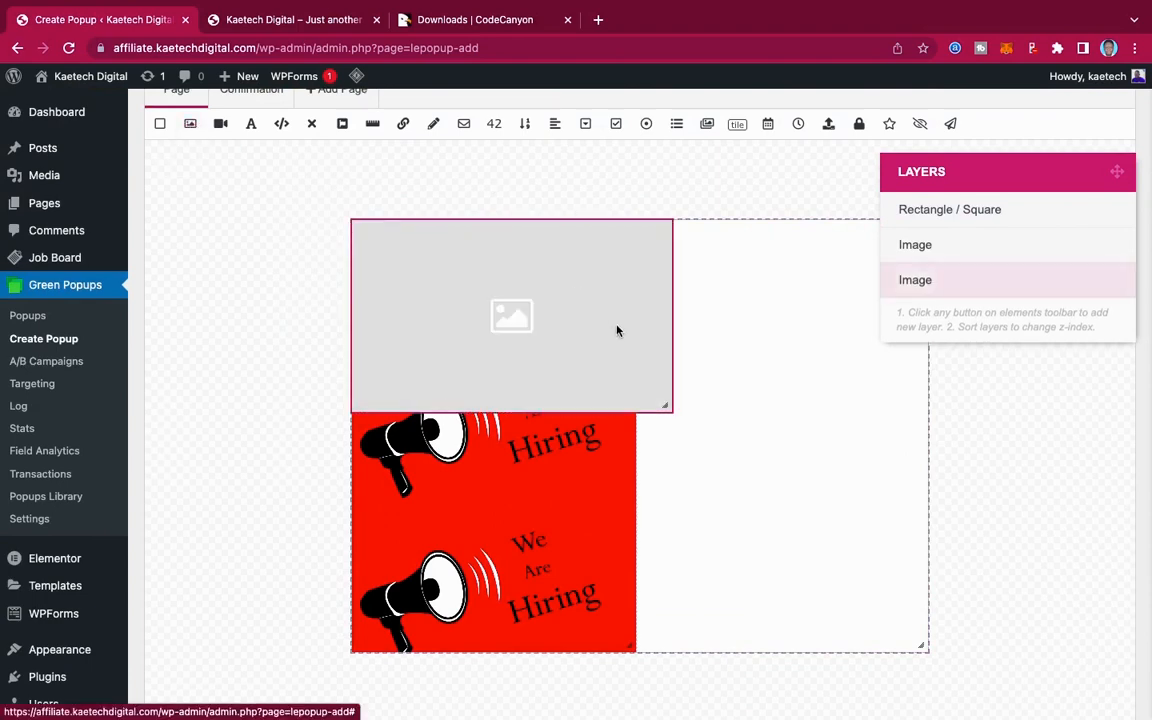
{"action": "left_click_drag", "start_coordinate": [530, 309], "coordinate": [812, 308]}
{"action": "left_click_drag", "start_coordinate": [1038, 177], "coordinate": [291, 186]}
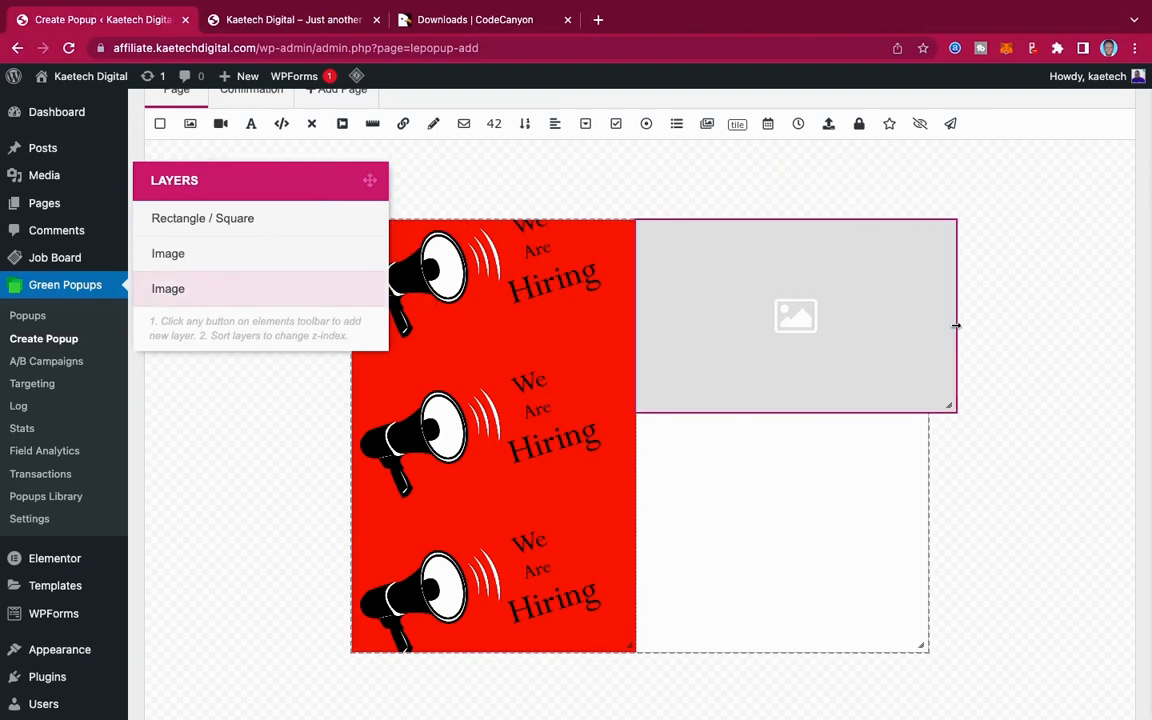
{"action": "left_click_drag", "start_coordinate": [956, 325], "coordinate": [927, 327]}
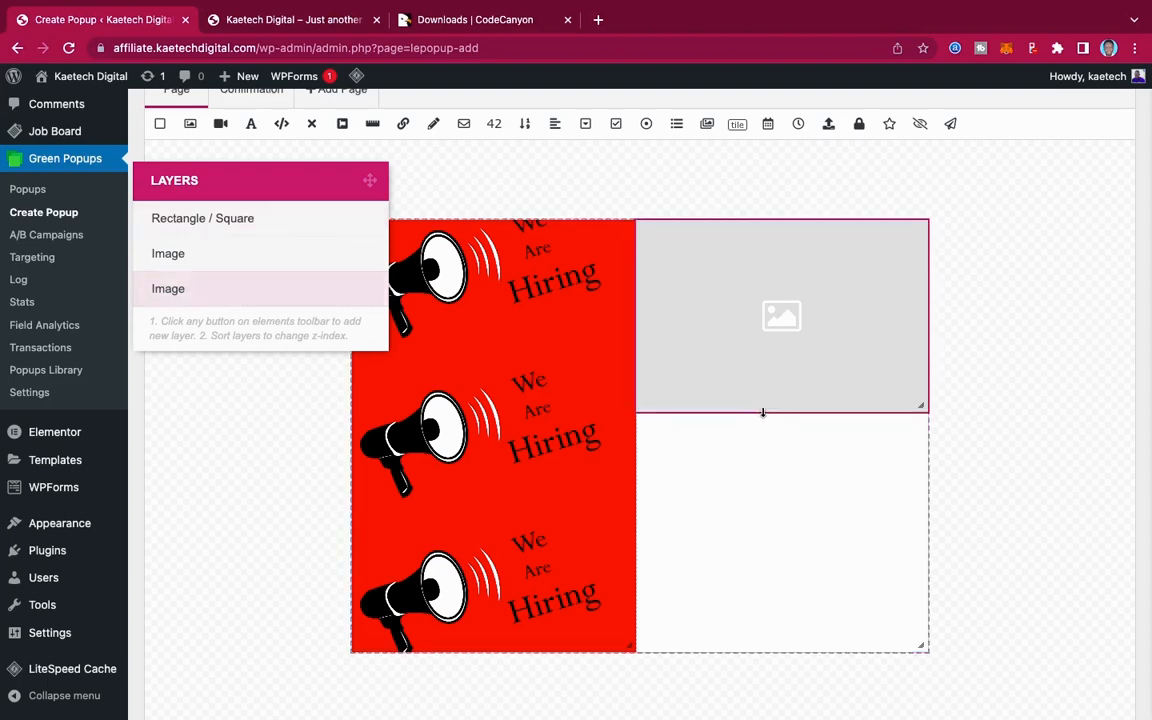
{"action": "left_click_drag", "start_coordinate": [762, 412], "coordinate": [762, 380]}
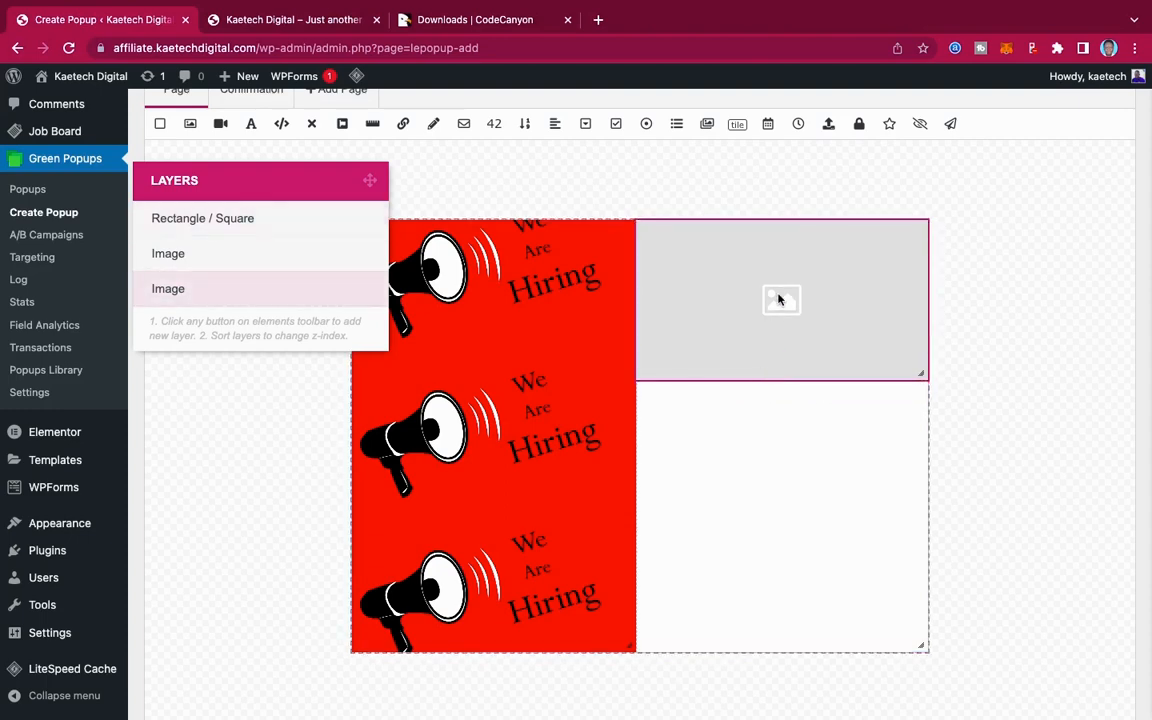
{"action": "scroll", "coordinate": [184, 290], "scroll_direction": "right", "scroll_amount": 2}
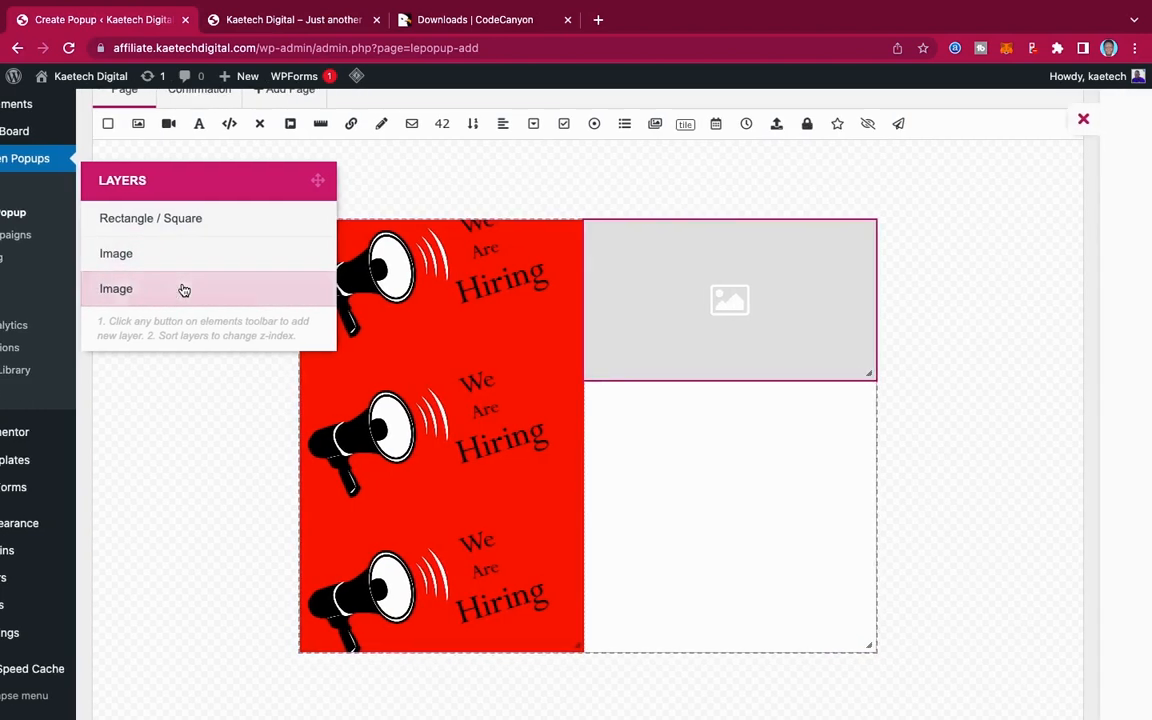
Step: Set the second image element's picture to the Media Library photo of a seated woman reading by a window
{"action": "left_click", "coordinate": [184, 290]}
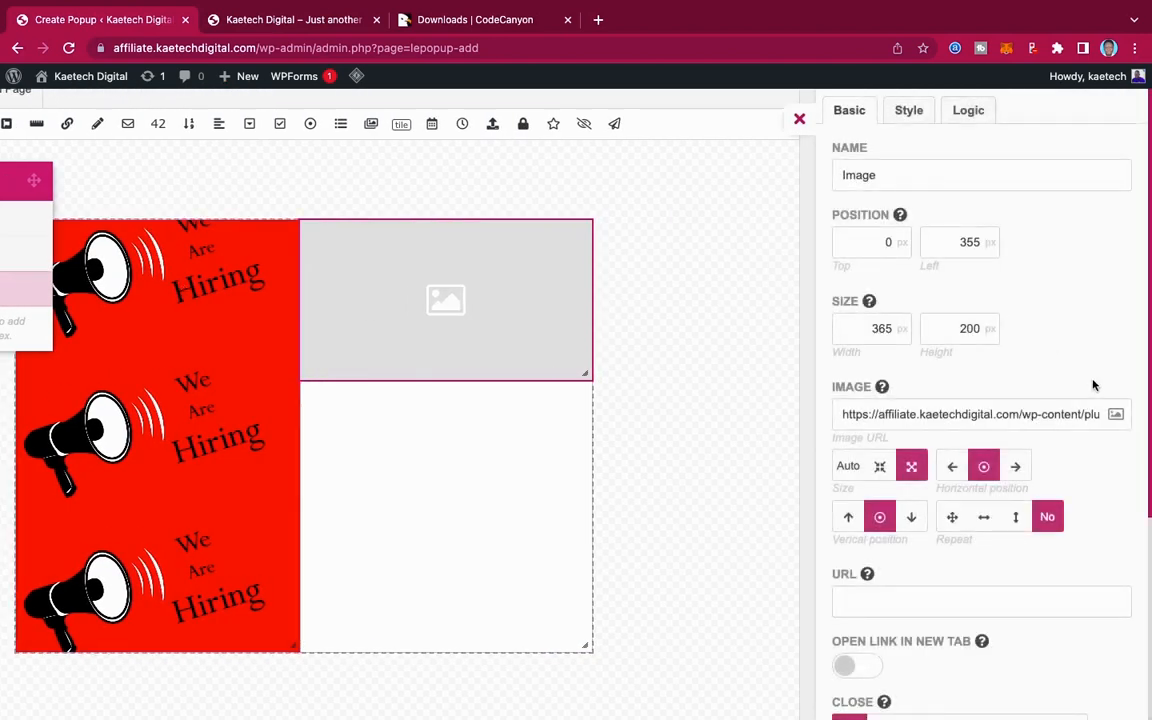
{"action": "left_click", "coordinate": [1116, 414]}
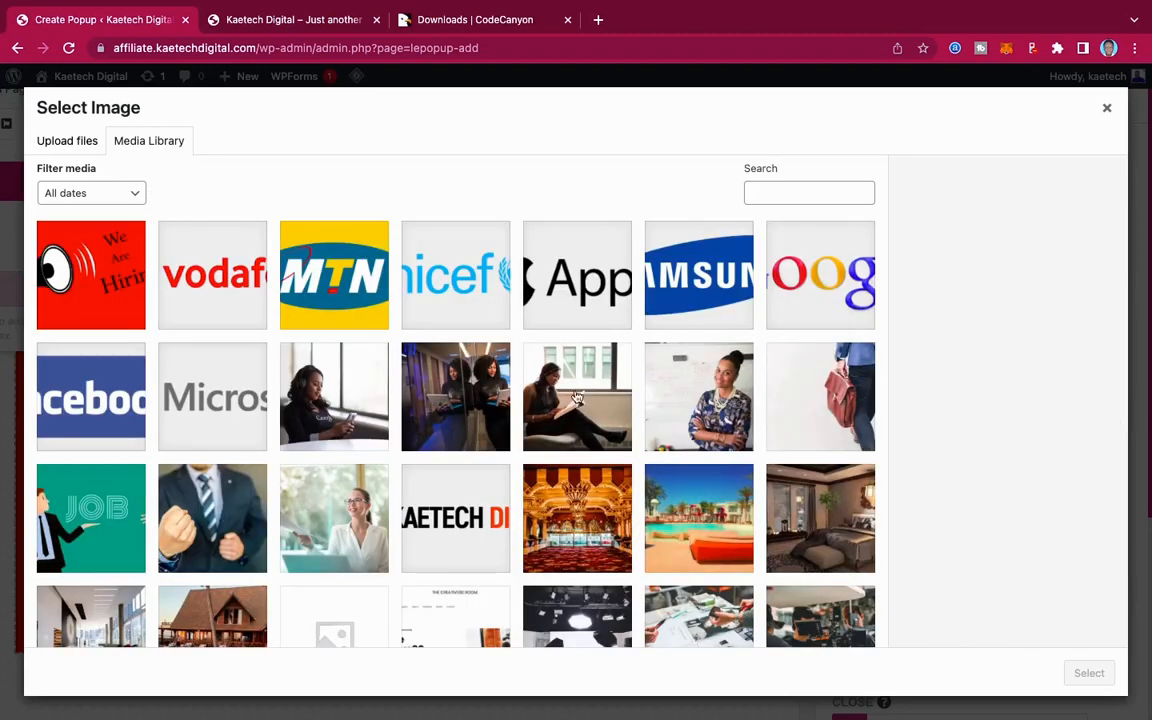
{"action": "left_click", "coordinate": [577, 398]}
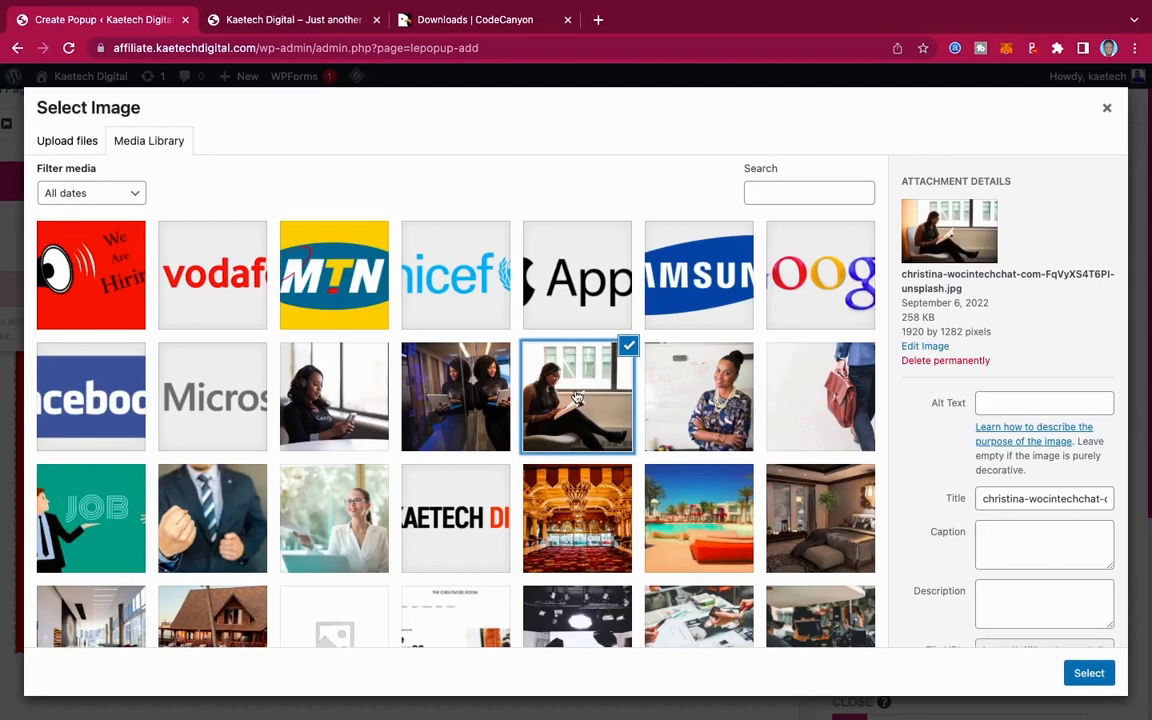
{"action": "left_click", "coordinate": [1089, 673]}
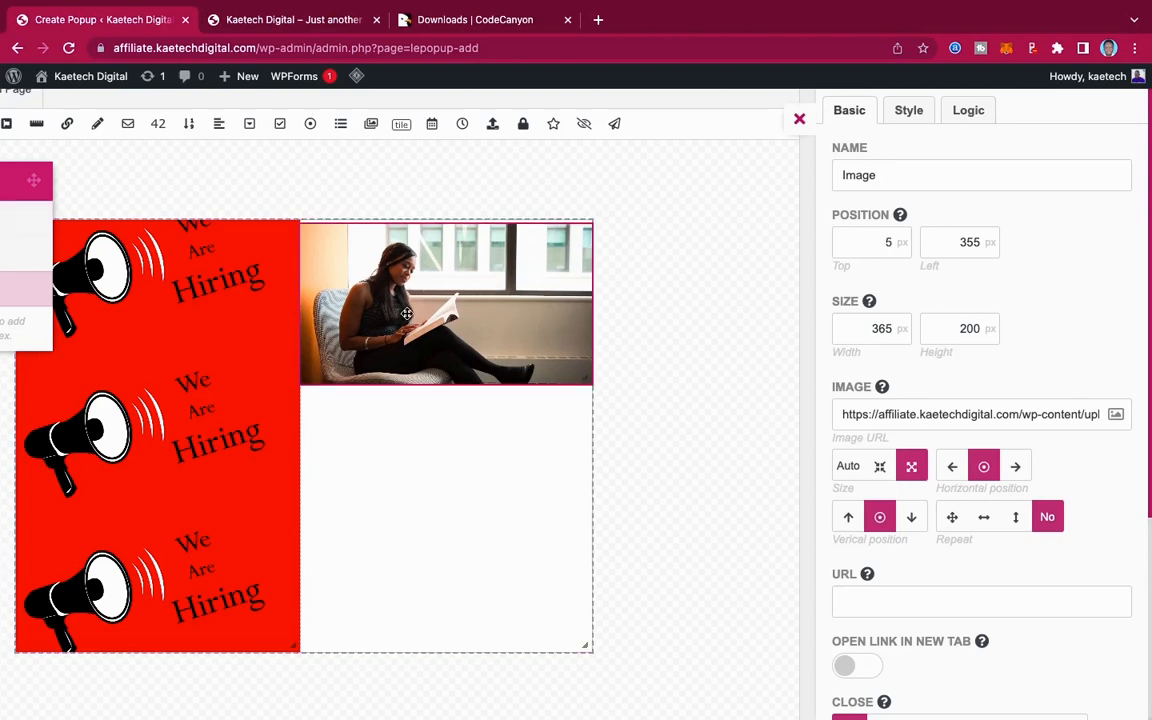
Step: Set the reading photo's appearance animation to Fade Right and close its properties
{"action": "left_click", "coordinate": [258, 373]}
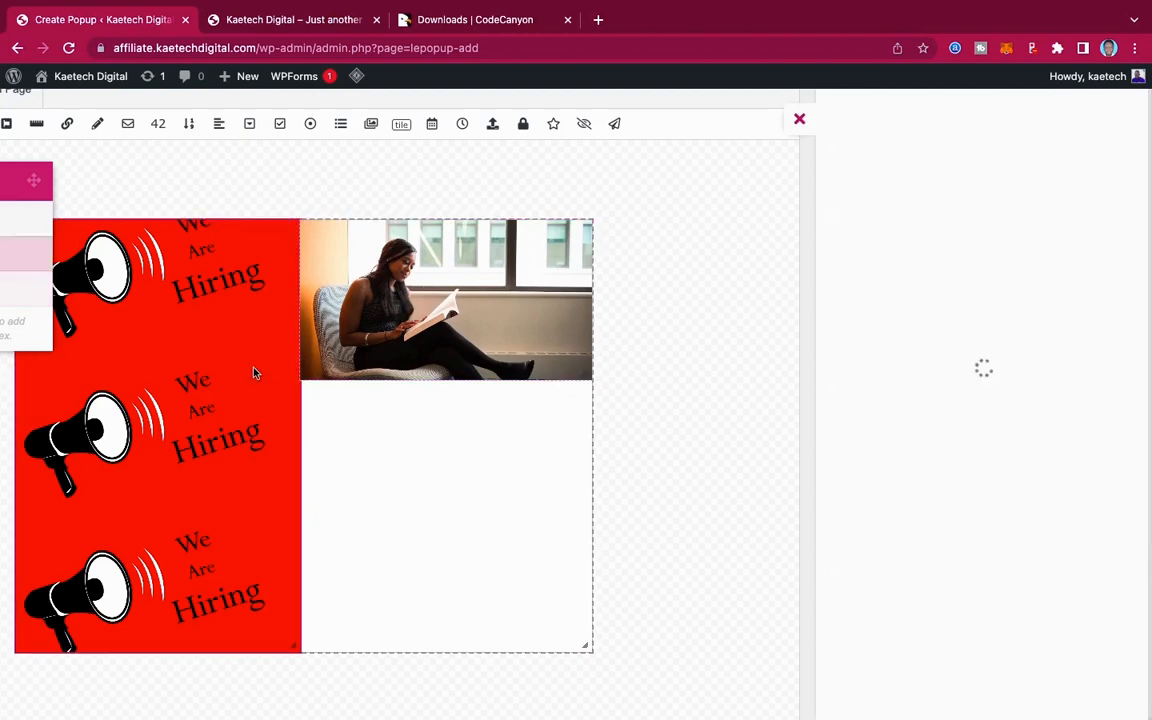
{"action": "left_click", "coordinate": [430, 318]}
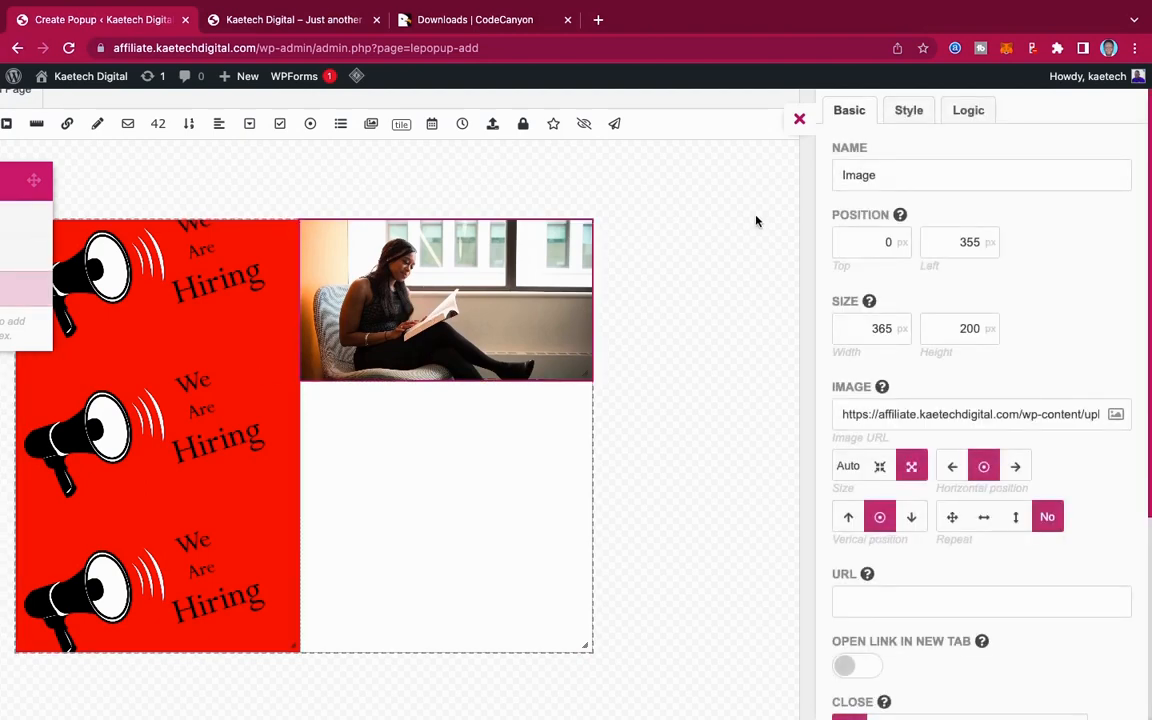
{"action": "scroll", "coordinate": [952, 495], "scroll_direction": "down", "scroll_amount": 5}
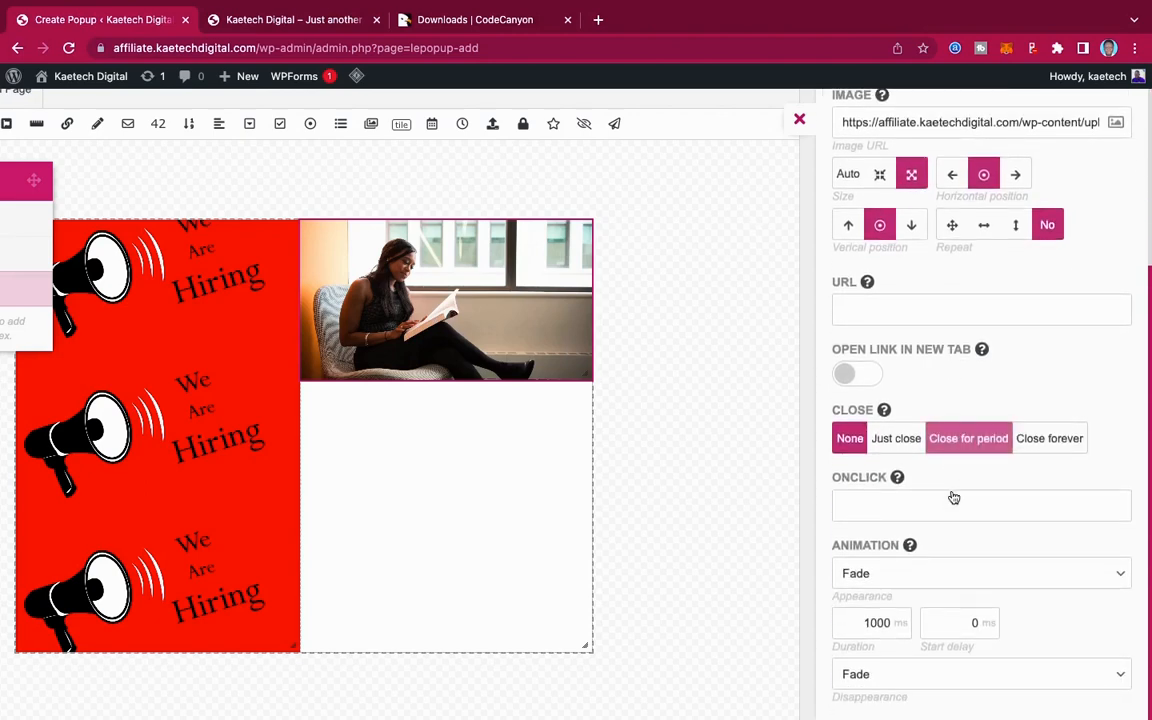
{"action": "left_click", "coordinate": [929, 572]}
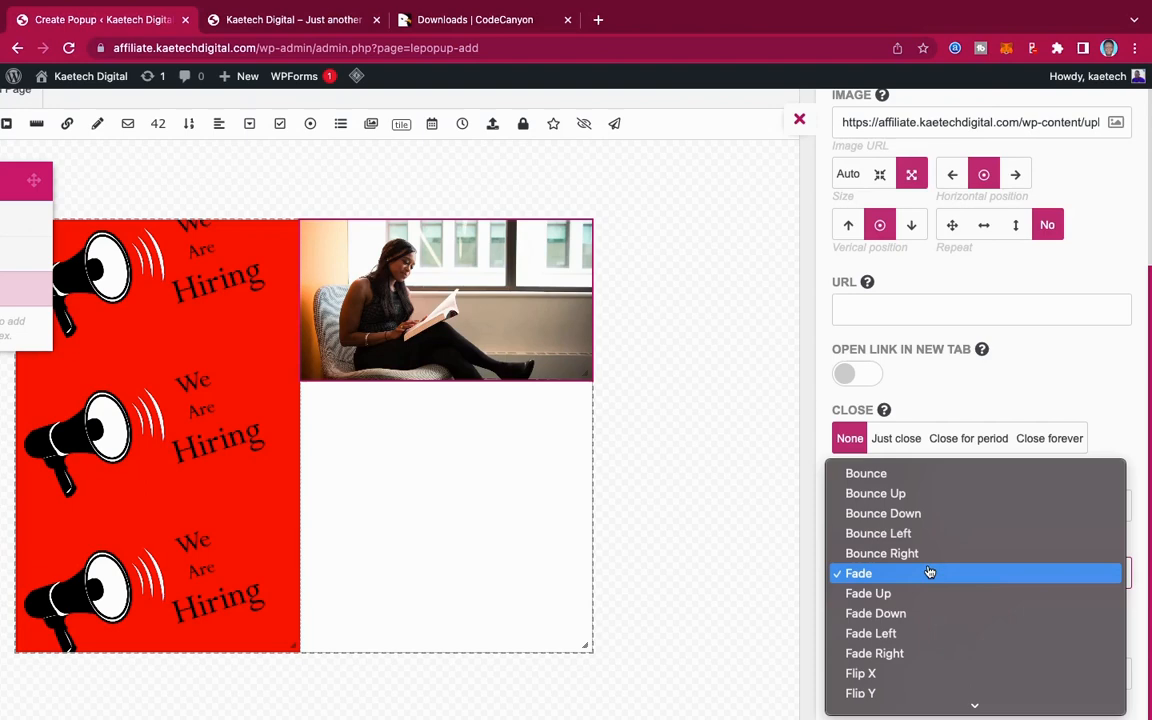
{"action": "left_click", "coordinate": [885, 655]}
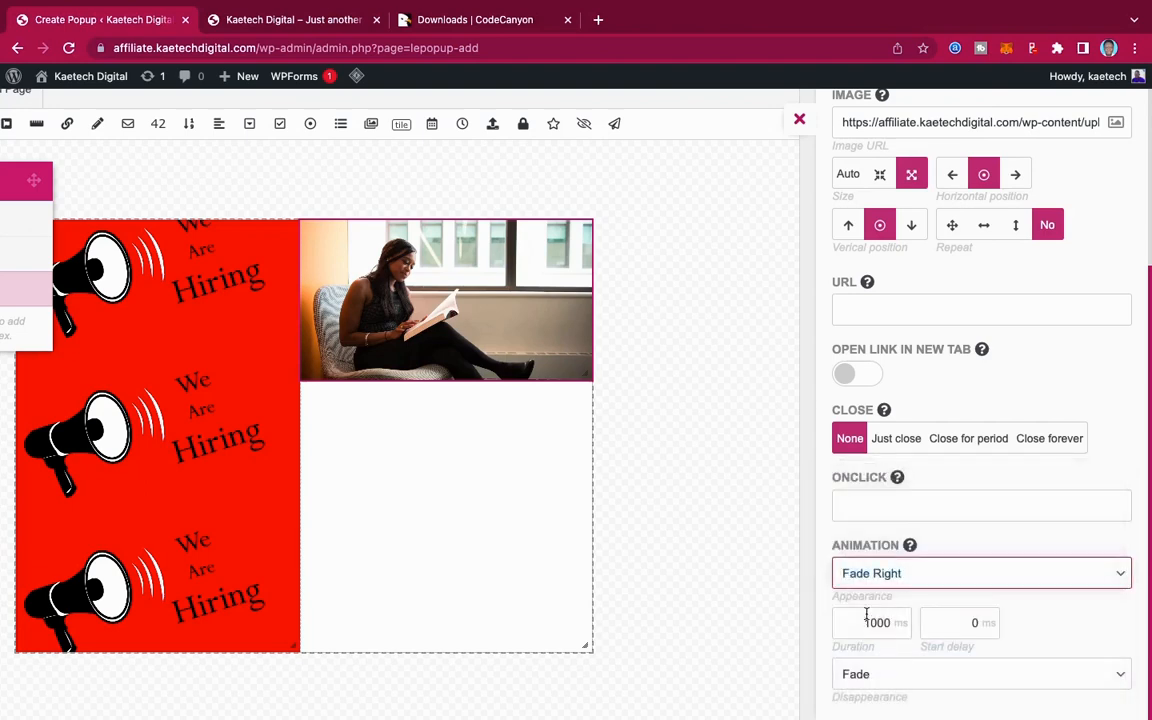
{"action": "left_click", "coordinate": [801, 122]}
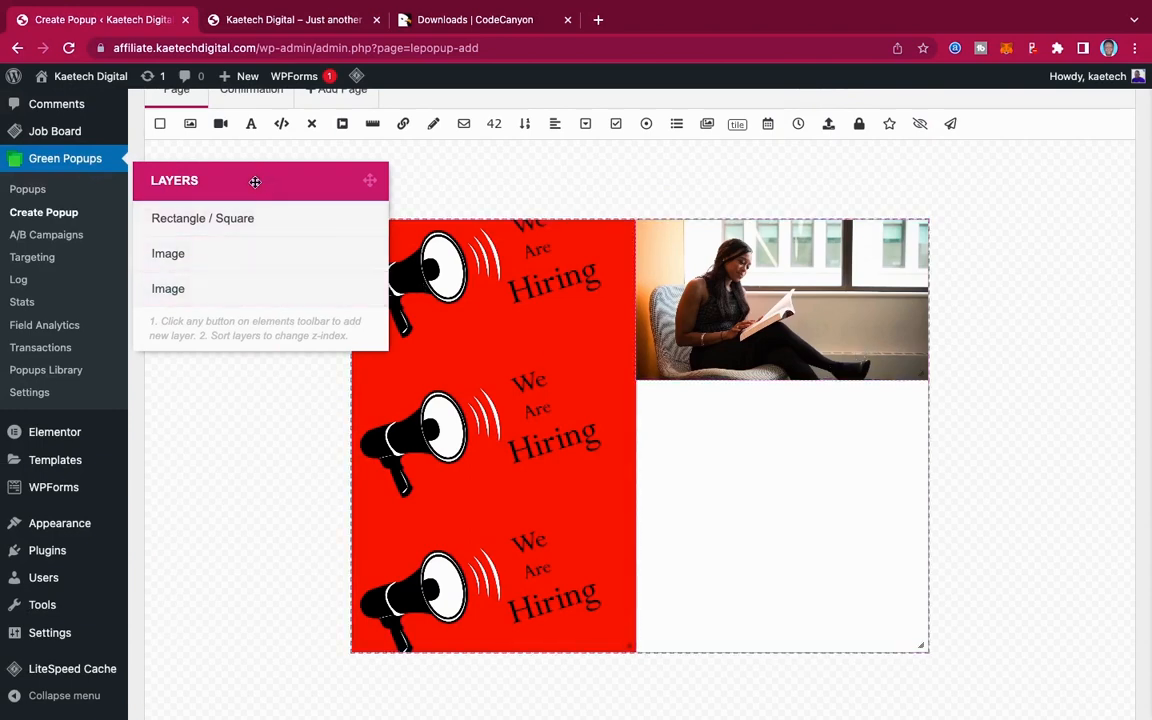
Step: Add a label below the reading photo, about 310 by 100 px at top 220, left 370, and open its properties
{"action": "left_click_drag", "start_coordinate": [253, 179], "coordinate": [291, 337]}
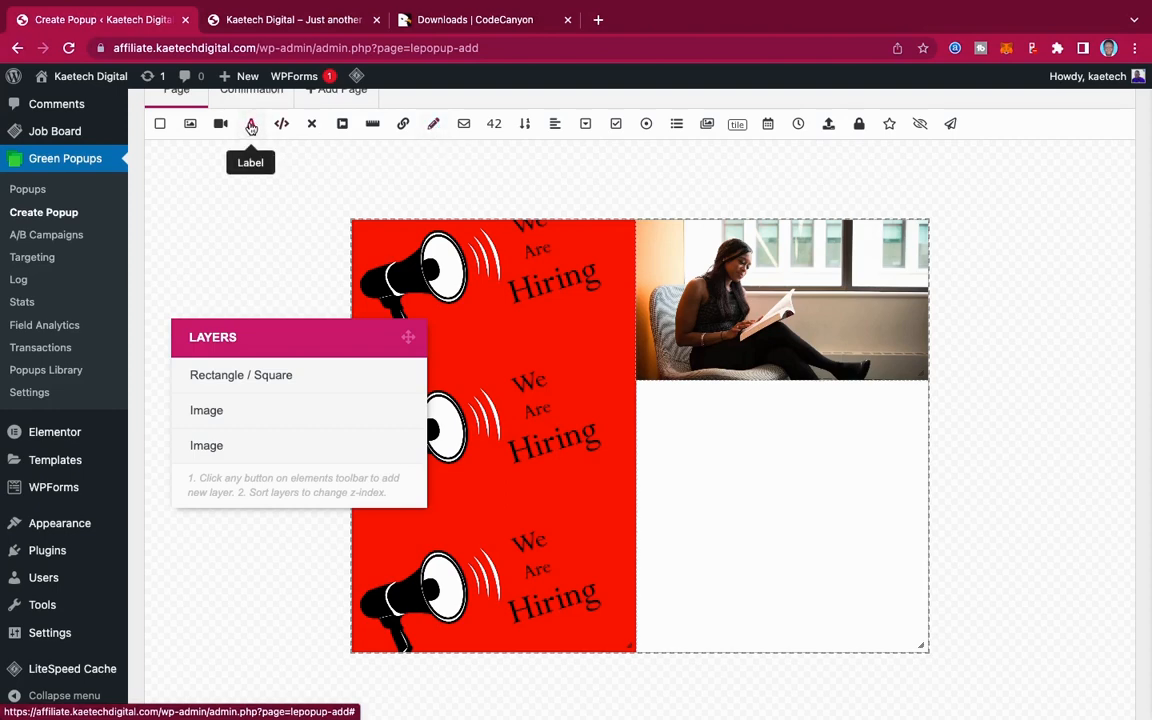
{"action": "left_click", "coordinate": [251, 126]}
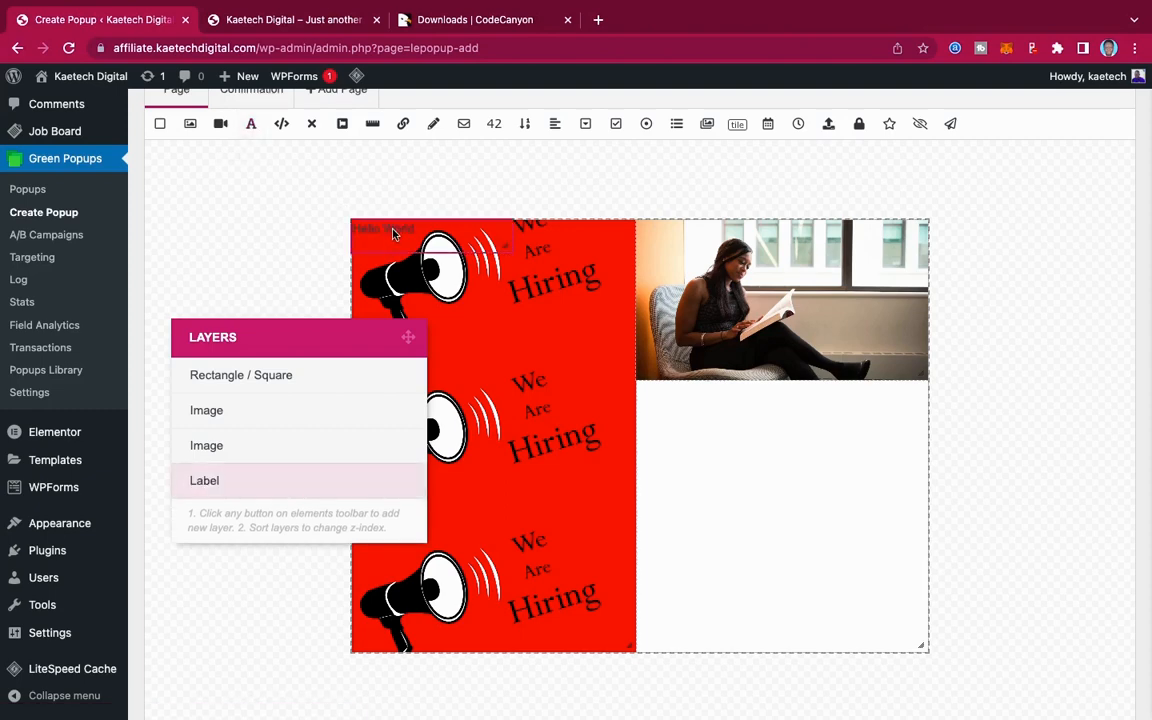
{"action": "left_click_drag", "start_coordinate": [393, 230], "coordinate": [688, 405]}
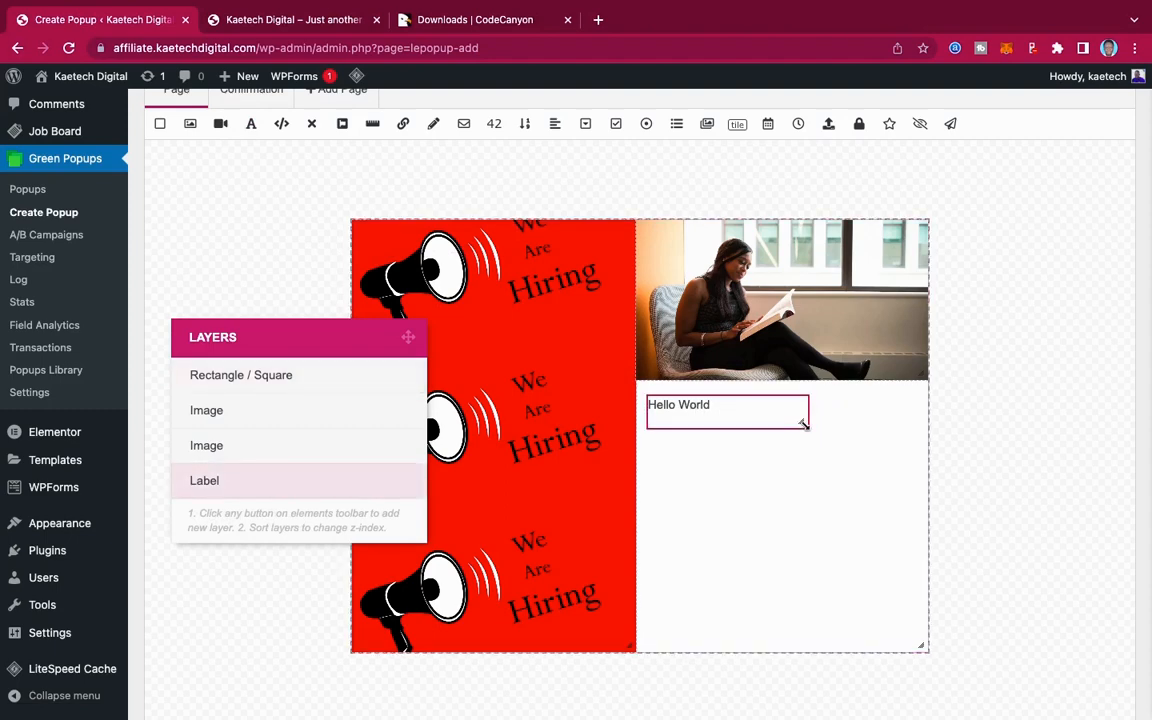
{"action": "left_click_drag", "start_coordinate": [803, 424], "coordinate": [893, 472]}
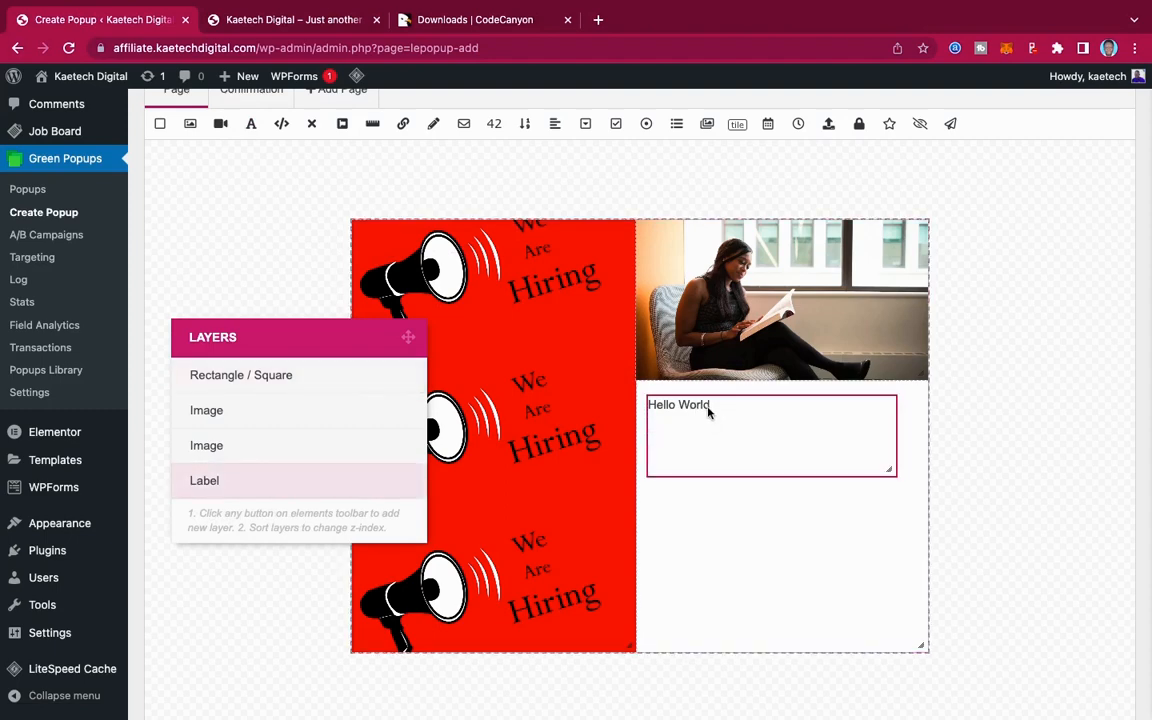
{"action": "left_click", "coordinate": [249, 486]}
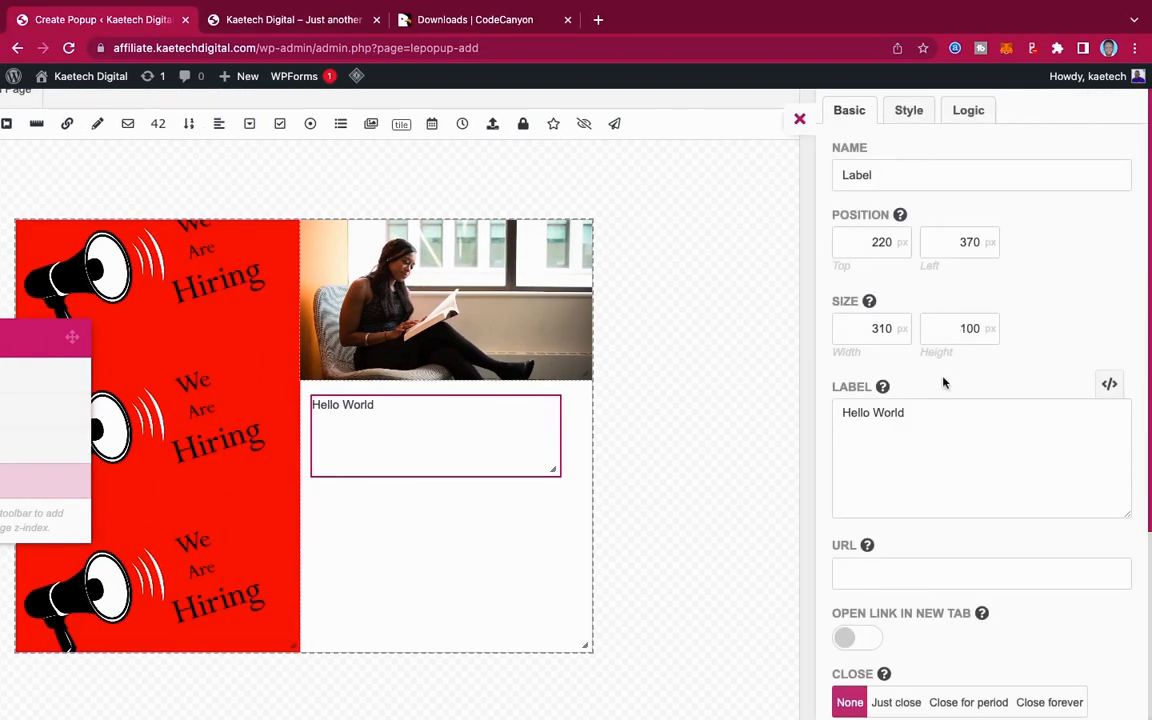
Step: Replace the label's placeholder text with "Office Manager Is Needed Urgently"
{"action": "left_click", "coordinate": [923, 411]}
{"action": "left_click_drag", "start_coordinate": [823, 411], "coordinate": [932, 451]}
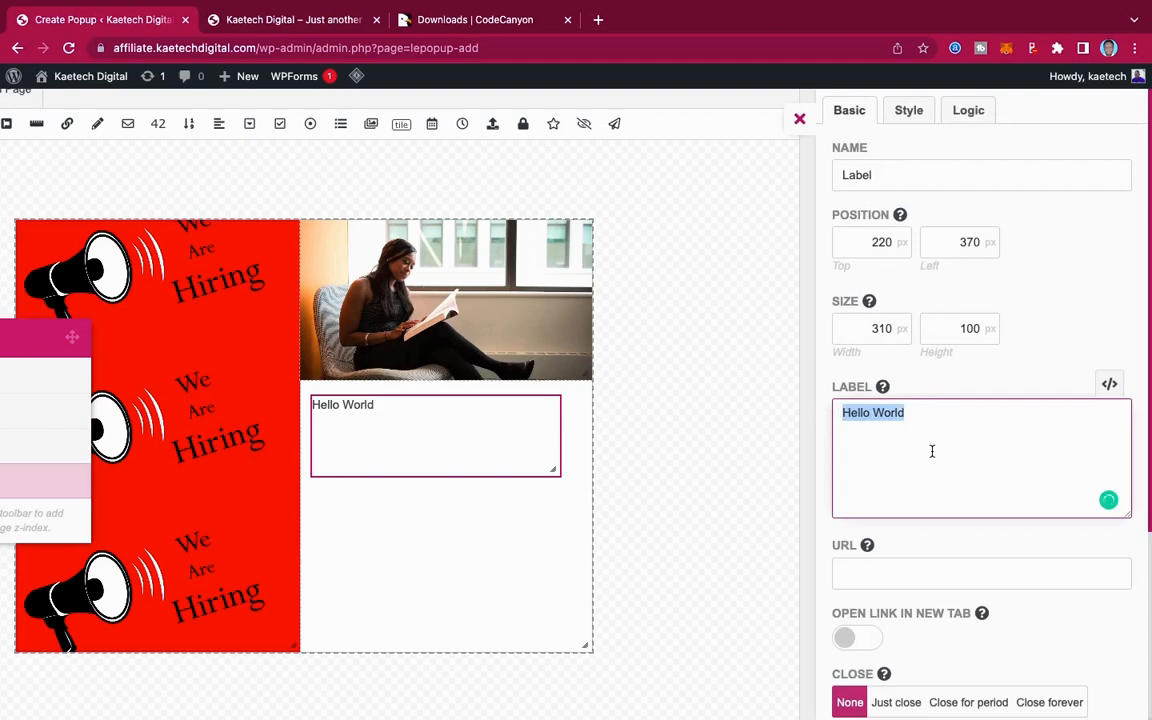
{"action": "type", "text": "Office Manager Is Needed Urgently"}
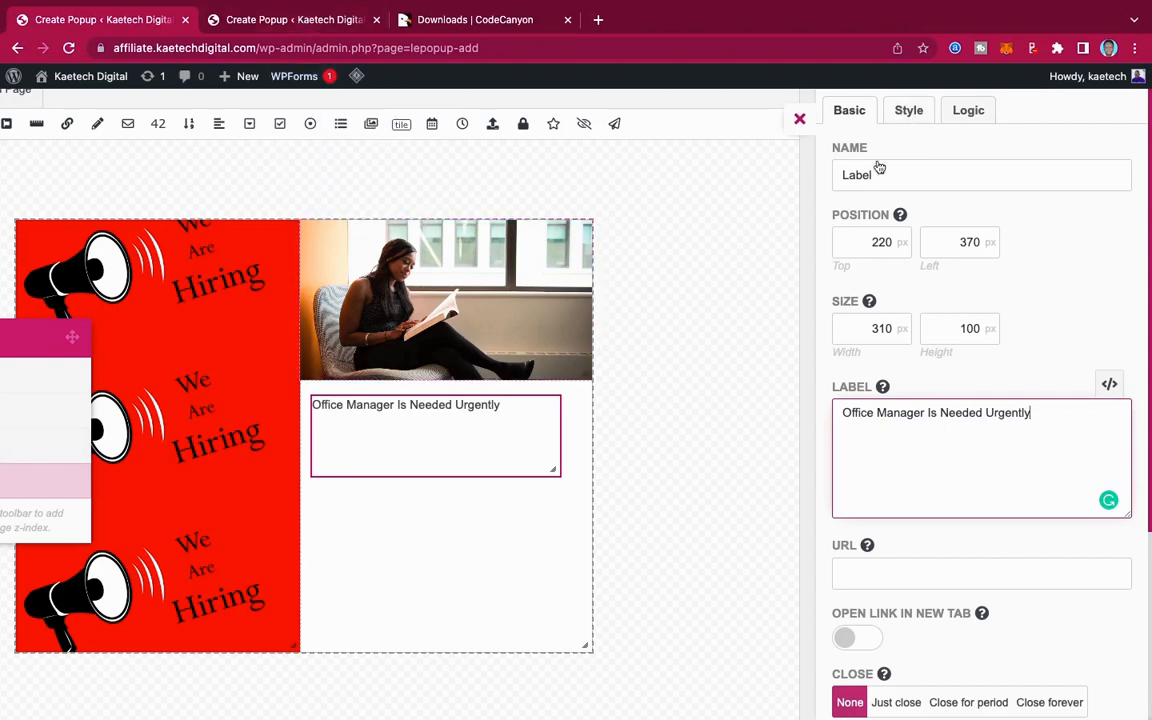
{"action": "scroll", "coordinate": [970, 620], "scroll_direction": "down", "scroll_amount": 2}
{"action": "scroll", "coordinate": [967, 617], "scroll_direction": "down", "scroll_amount": 1}
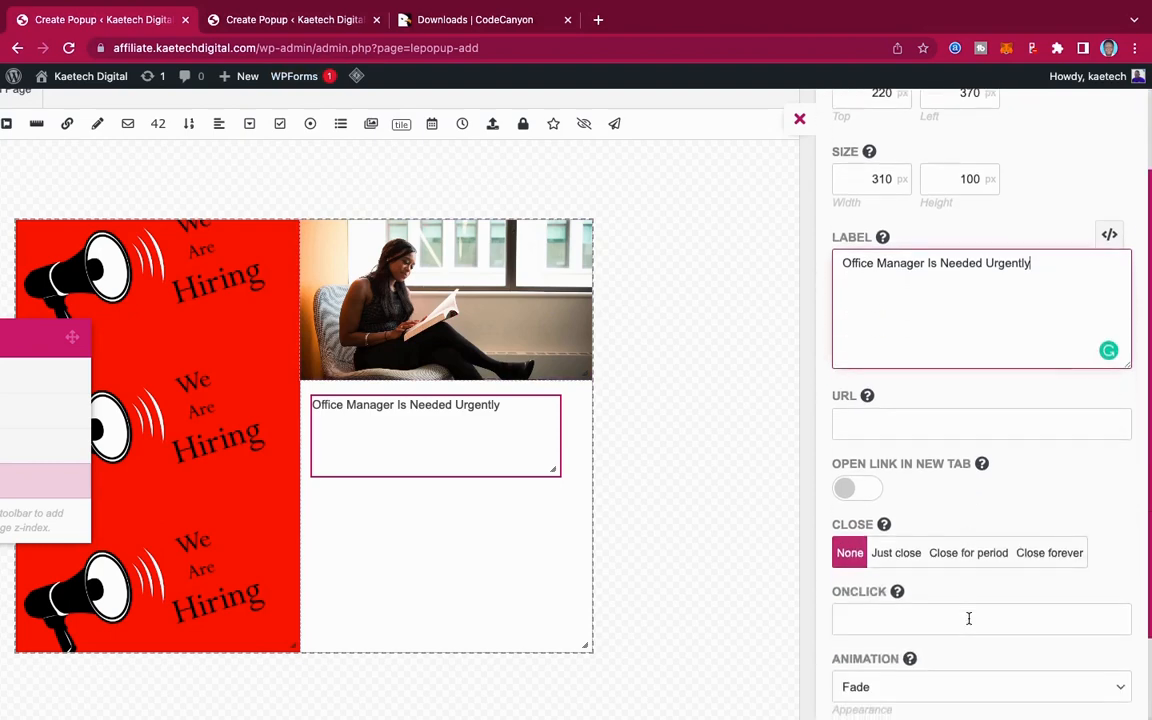
{"action": "scroll", "coordinate": [969, 622], "scroll_direction": "up", "scroll_amount": 2}
{"action": "scroll", "coordinate": [960, 360], "scroll_direction": "up", "scroll_amount": 1}
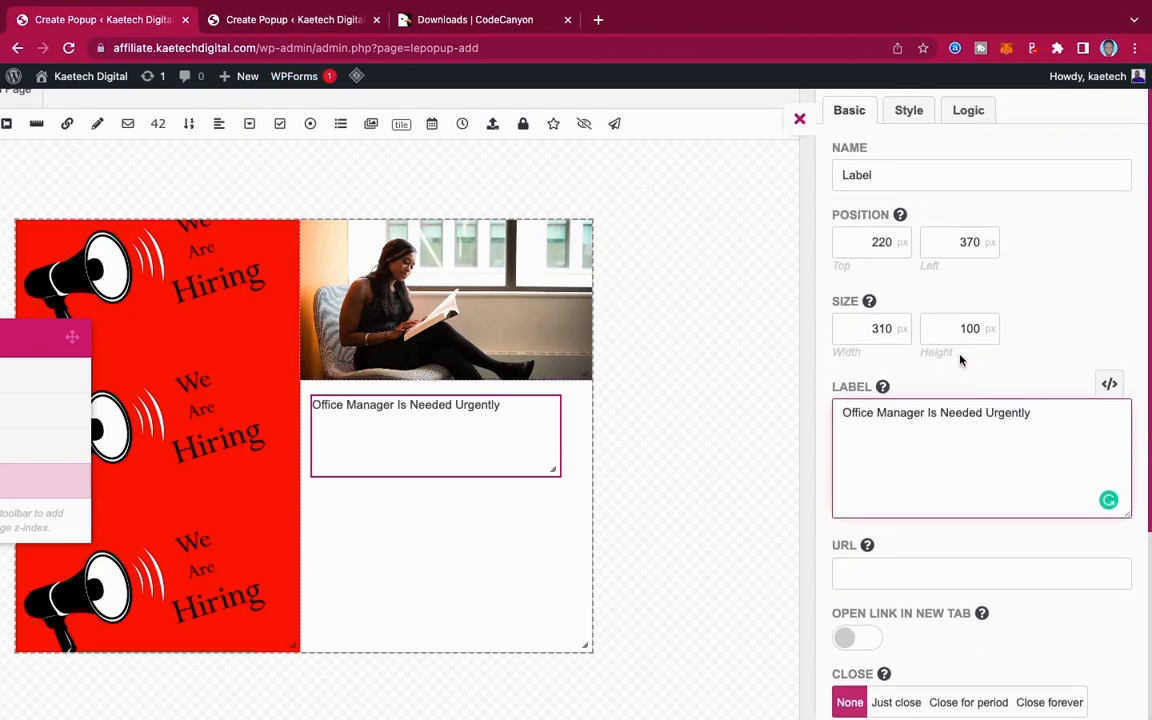
Step: Set the font family of the "Office Manager Is Needed Urgently" label to Montserrat
{"action": "left_click", "coordinate": [904, 111]}
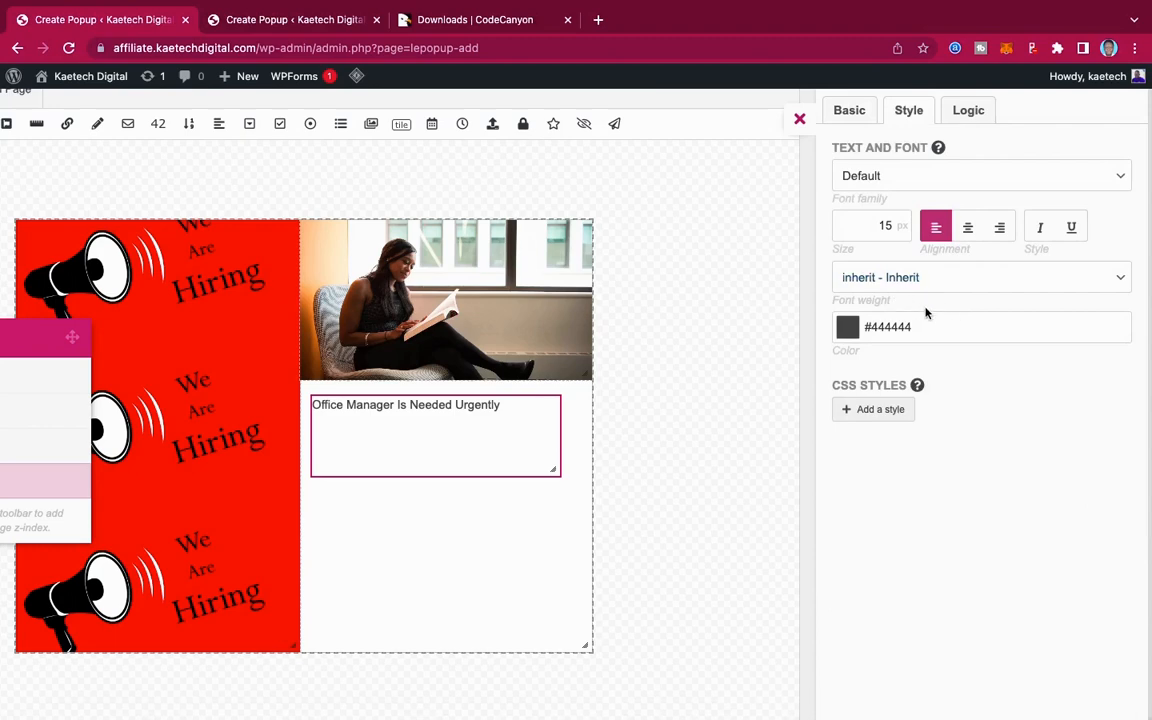
{"action": "left_click", "coordinate": [888, 225]}
{"action": "left_click", "coordinate": [924, 182]}
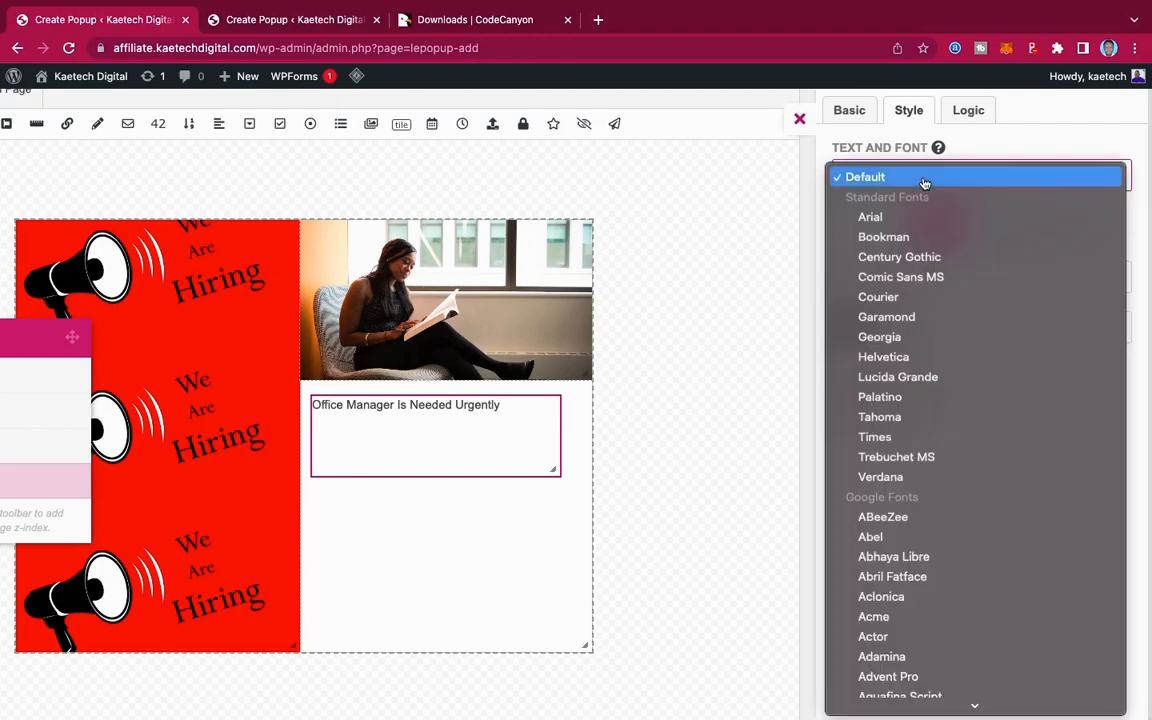
{"action": "type", "text": "mon"}
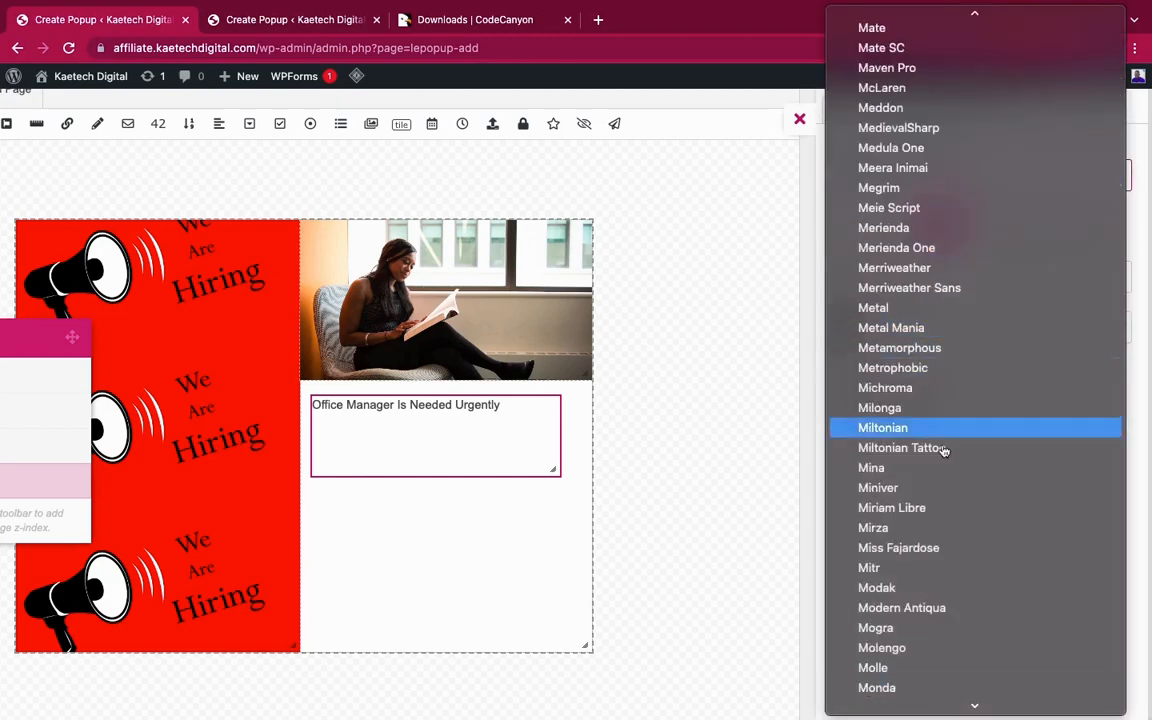
{"action": "scroll", "coordinate": [918, 578], "scroll_direction": "down", "scroll_amount": 10}
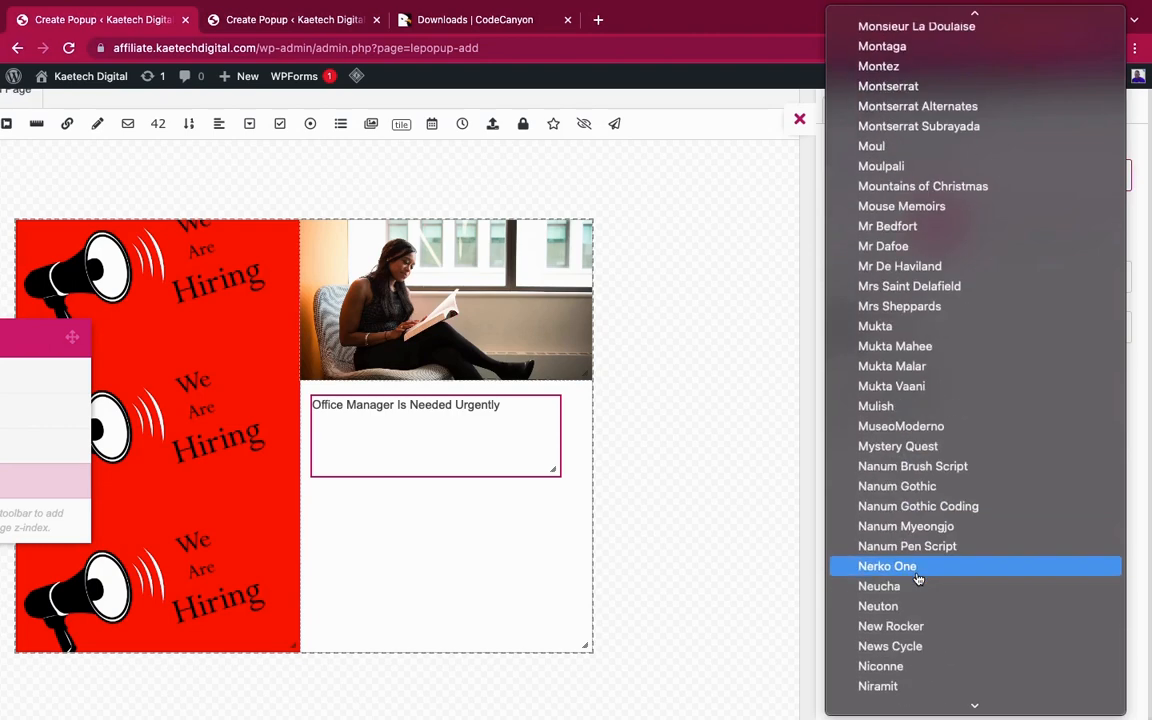
{"action": "scroll", "coordinate": [918, 578], "scroll_direction": "up", "scroll_amount": 2}
{"action": "scroll", "coordinate": [918, 578], "scroll_direction": "up", "scroll_amount": 2}
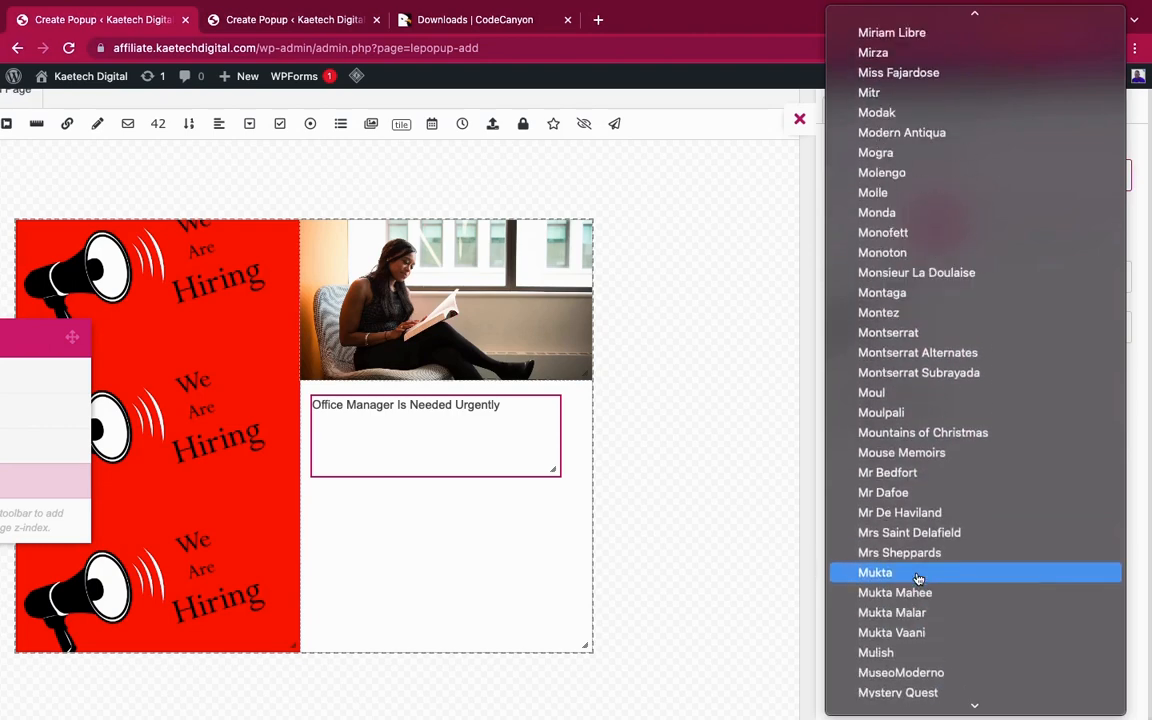
{"action": "left_click", "coordinate": [904, 340]}
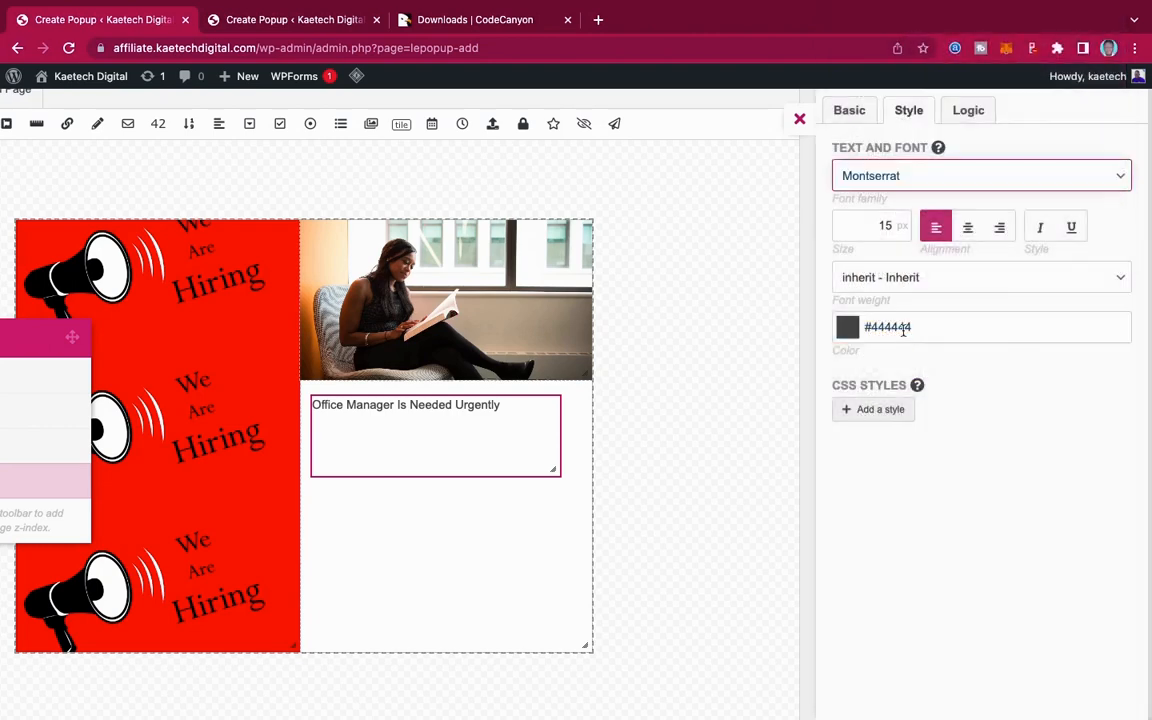
Step: Try a 40 px font size on the label, settle on 35 px, and center its text
{"action": "left_click_drag", "start_coordinate": [893, 225], "coordinate": [873, 223]}
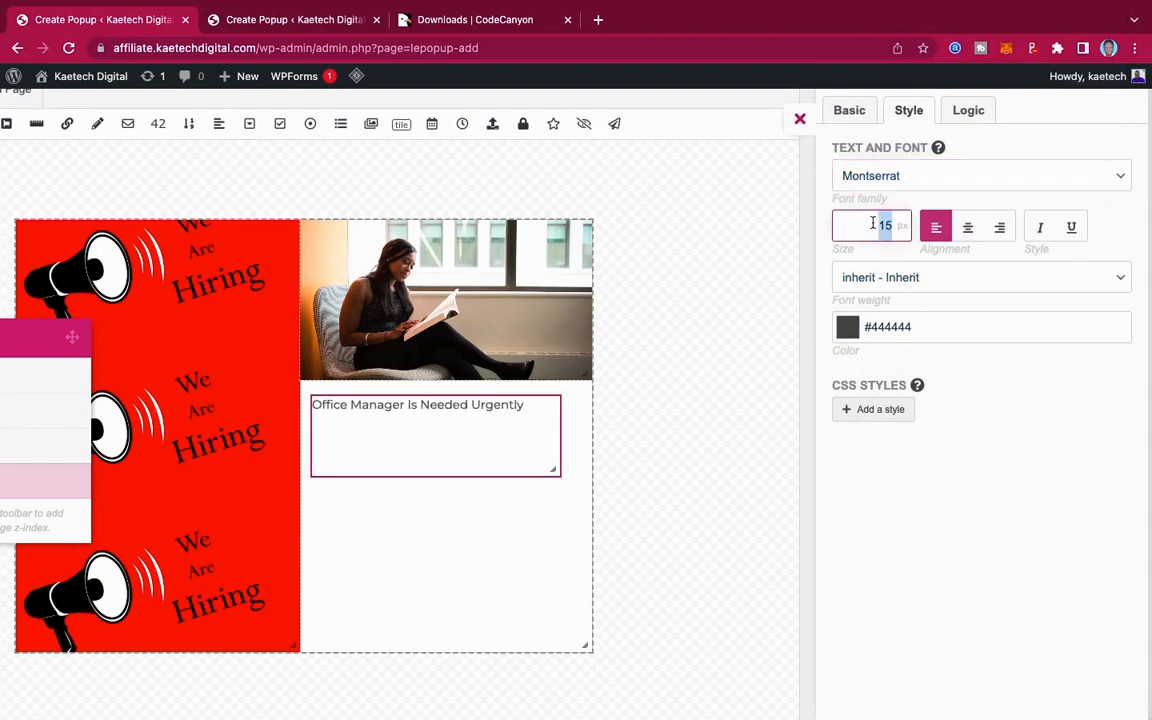
{"action": "type", "text": "40"}
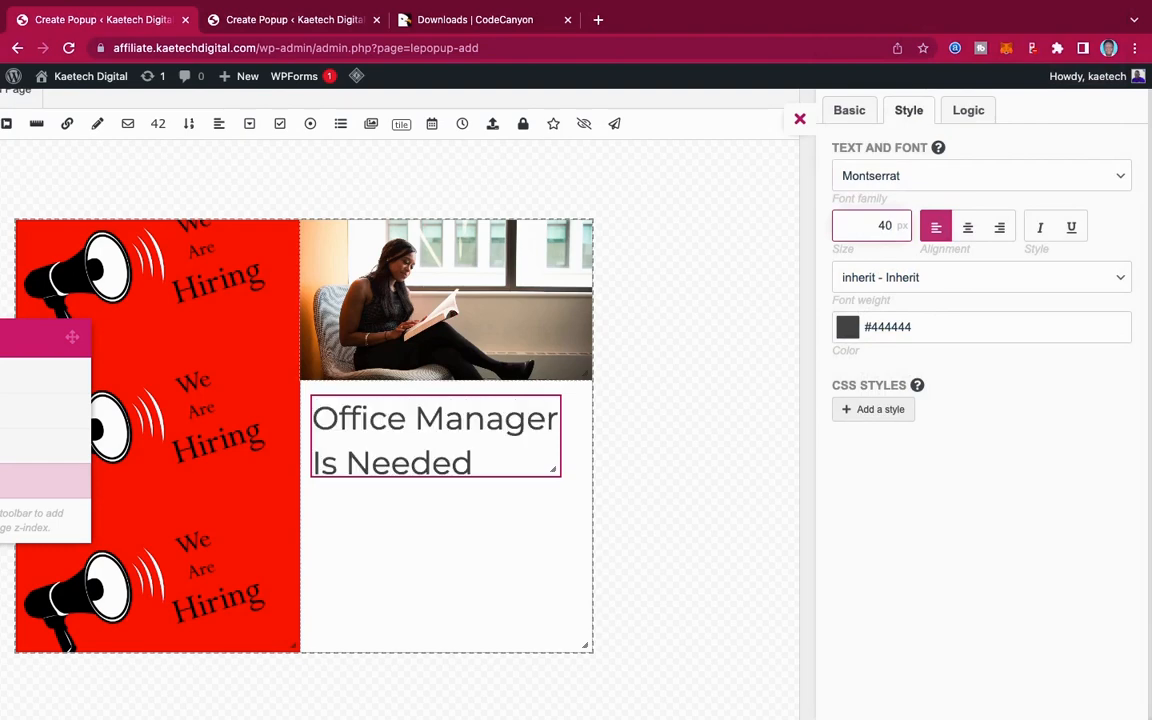
{"action": "left_click_drag", "start_coordinate": [880, 224], "coordinate": [864, 225]}
{"action": "type", "text": "35"}
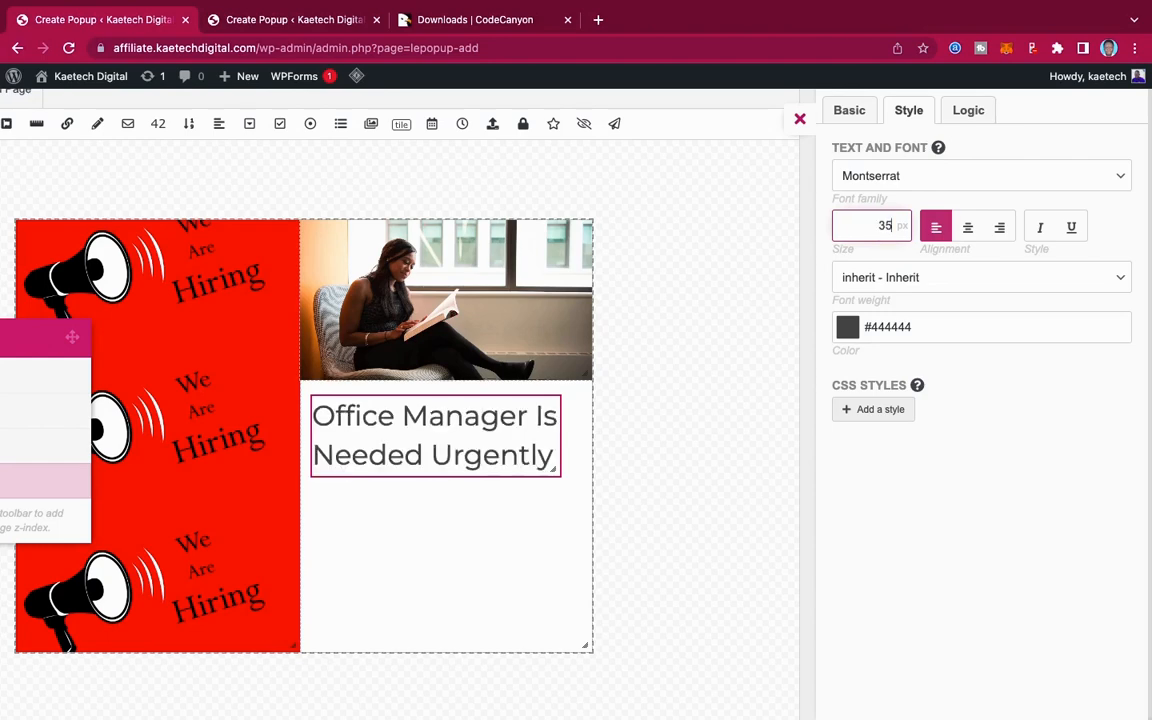
{"action": "left_click", "coordinate": [968, 227]}
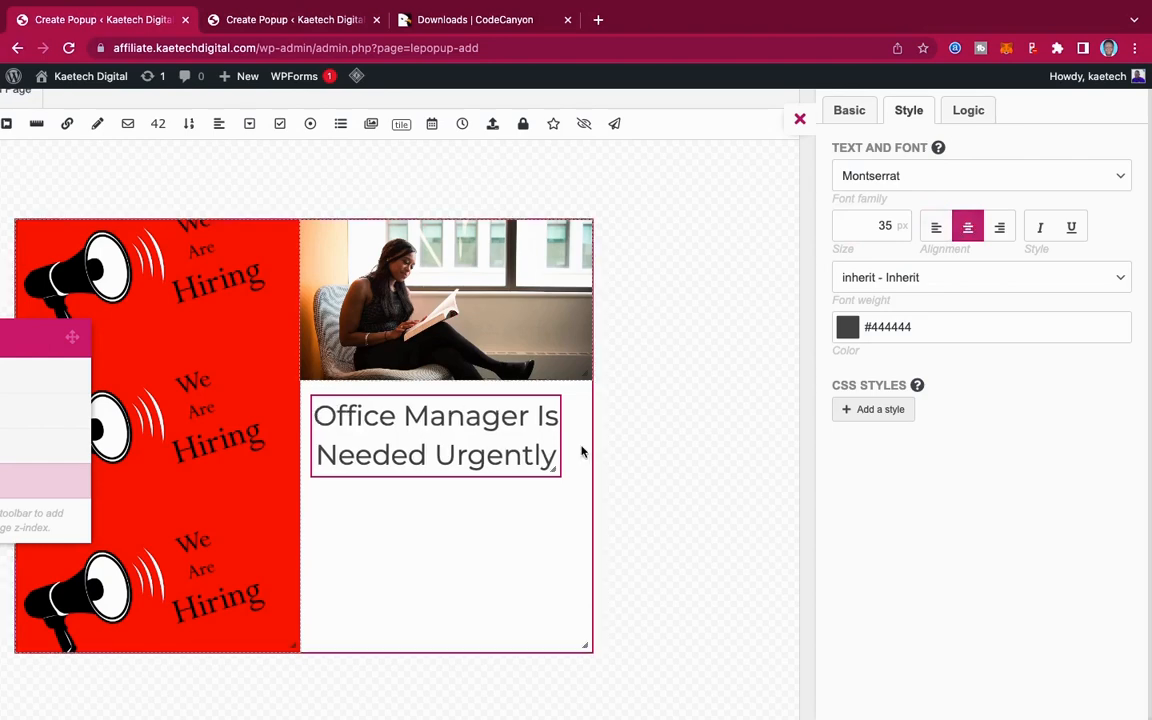
Step: Enlarge the label box slightly toward both sides and upward, and set its font weight to 700 - Bold
{"action": "left_click_drag", "start_coordinate": [561, 440], "coordinate": [574, 438]}
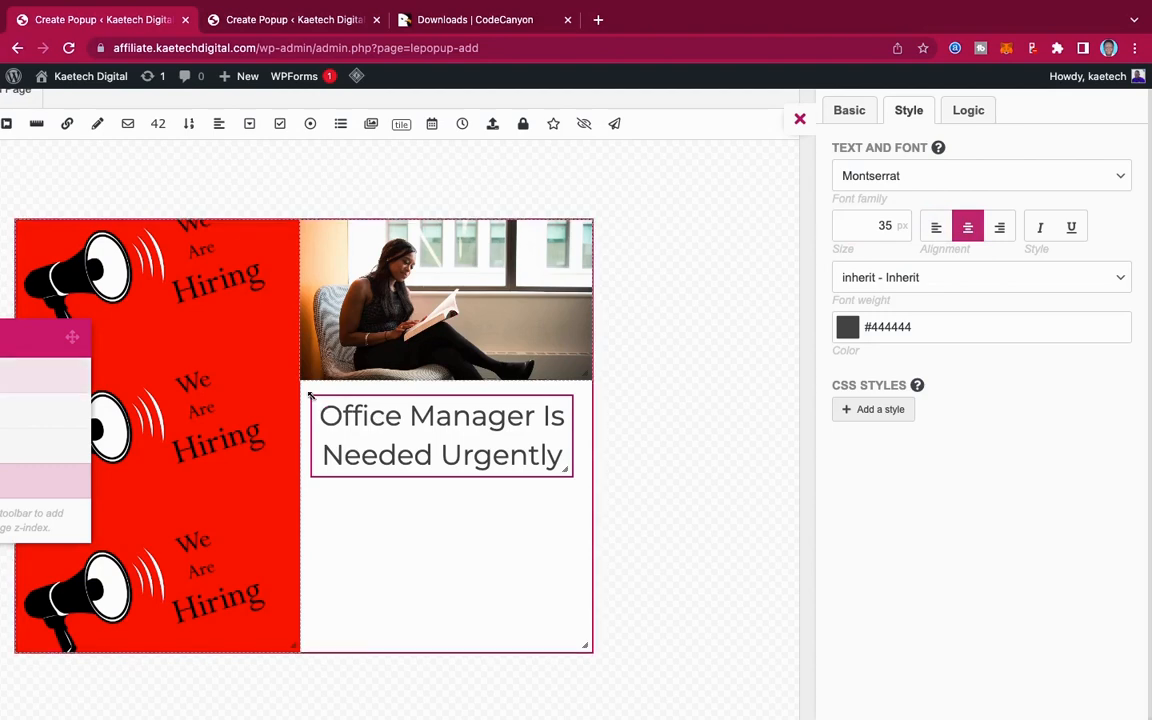
{"action": "left_click_drag", "start_coordinate": [311, 396], "coordinate": [307, 392]}
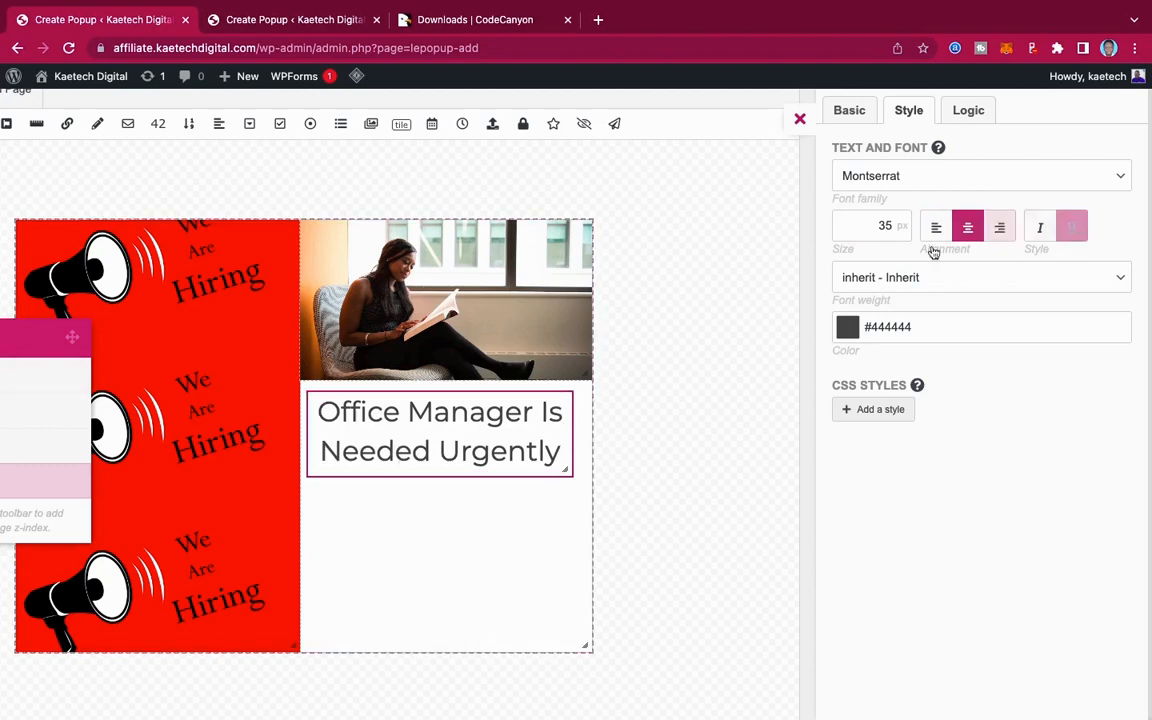
{"action": "left_click", "coordinate": [930, 279]}
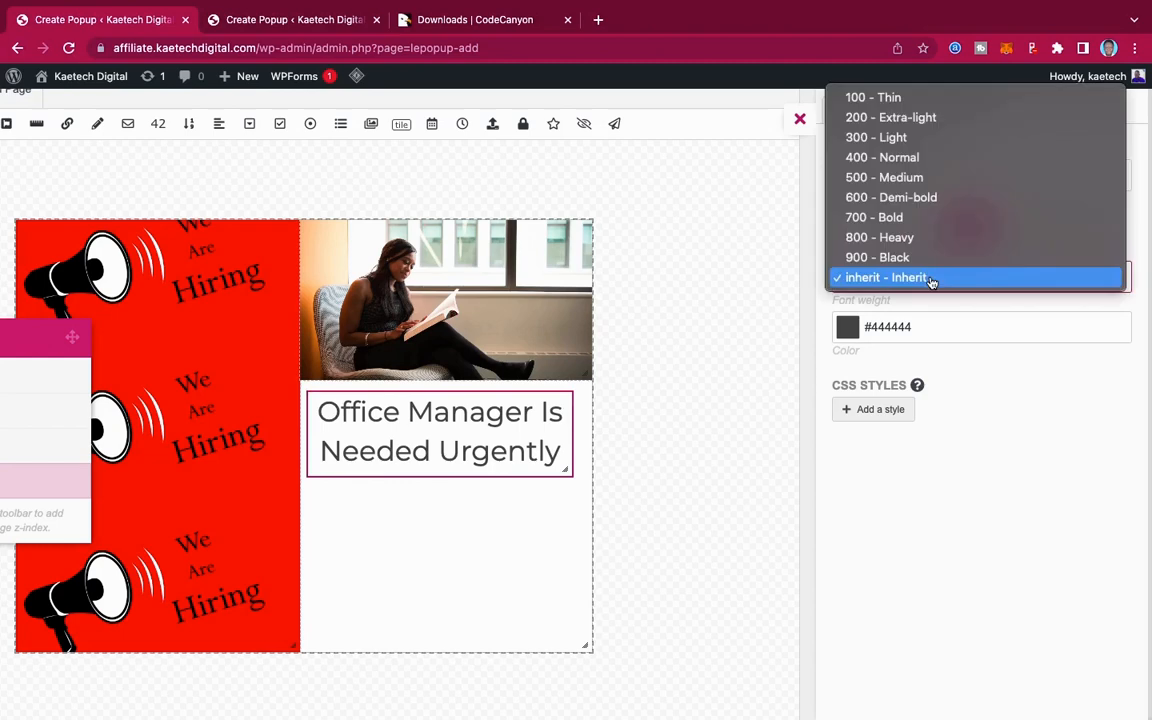
{"action": "left_click", "coordinate": [910, 219]}
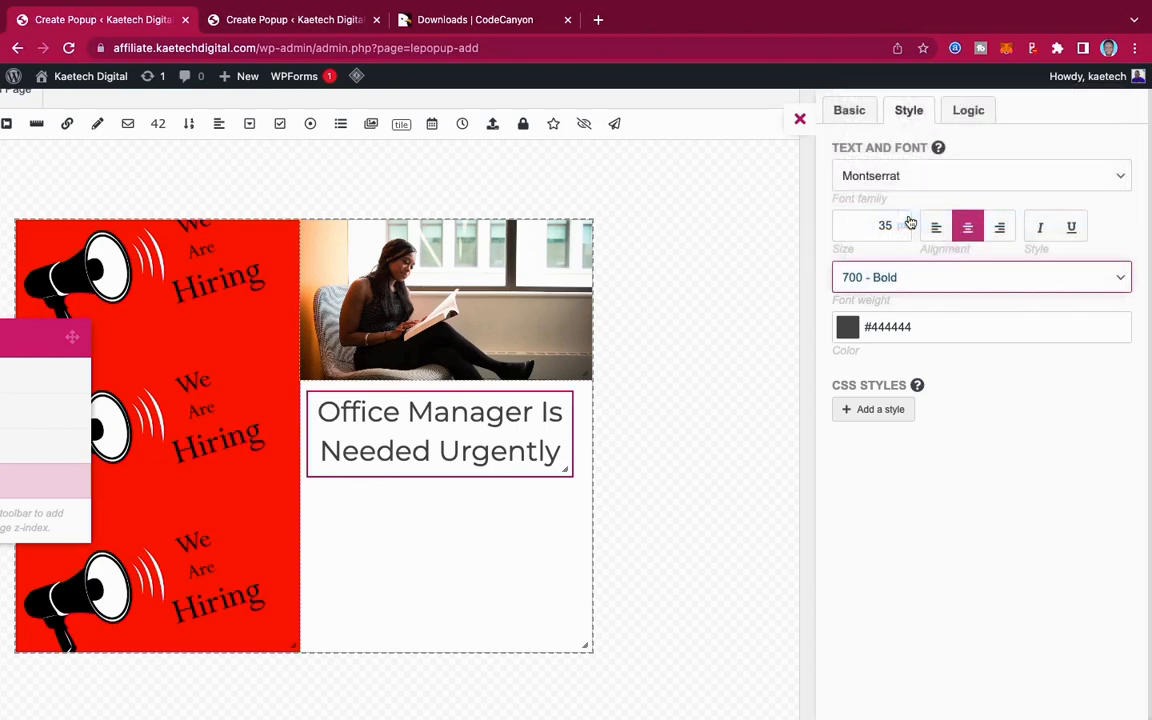
Step: Change the text color of the "Office Manager Is Needed Urgently" heading to black, rgba(0, 0, 0, 1)
{"action": "left_click", "coordinate": [847, 327]}
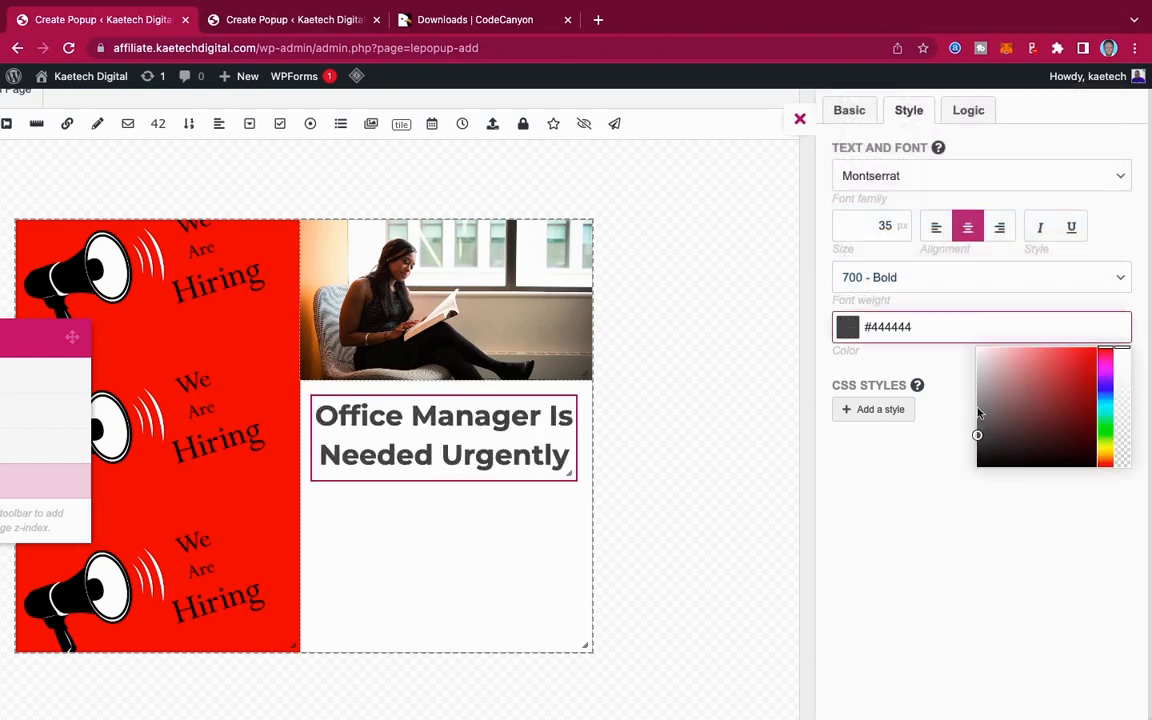
{"action": "left_click_drag", "start_coordinate": [978, 436], "coordinate": [978, 482]}
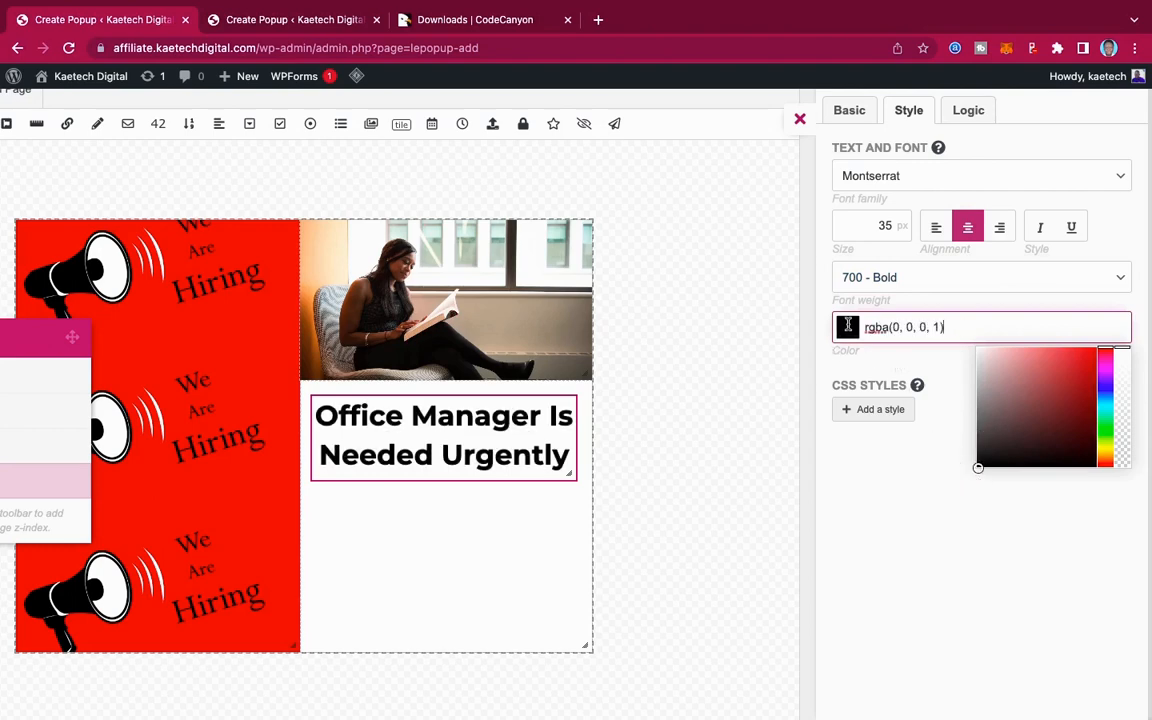
{"action": "left_click", "coordinate": [933, 489]}
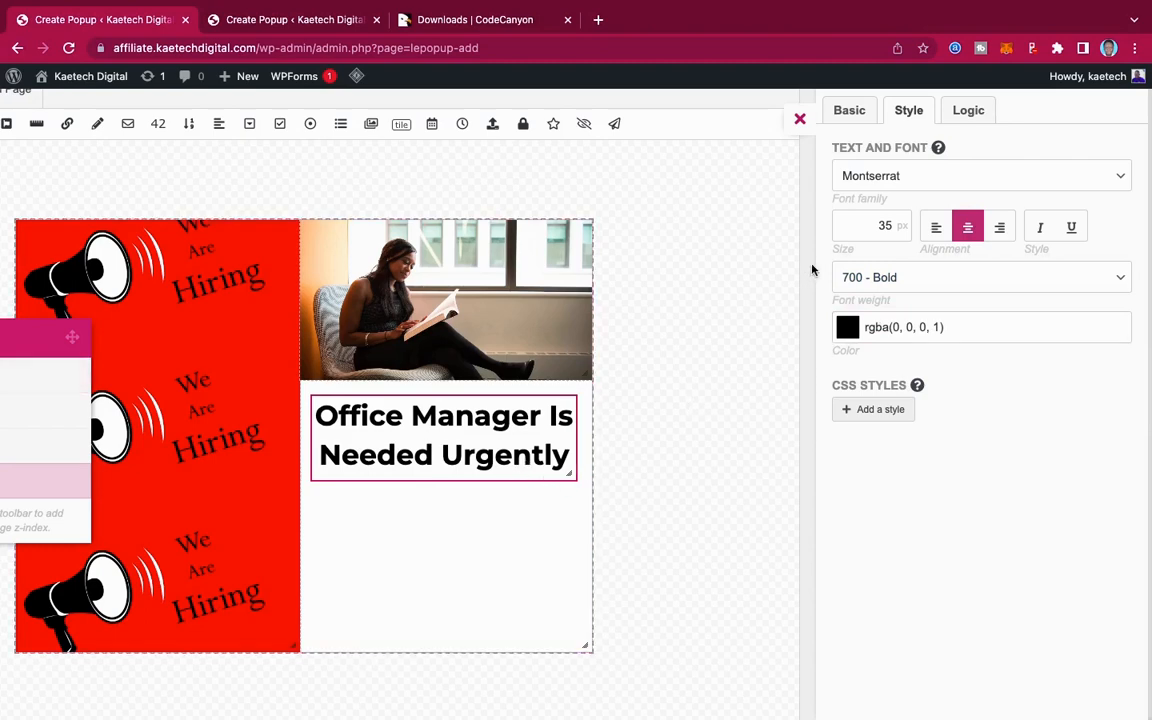
Step: Set the heading's font size to 30 px and shorten its box to fit the two lines of text
{"action": "double_click", "coordinate": [864, 224]}
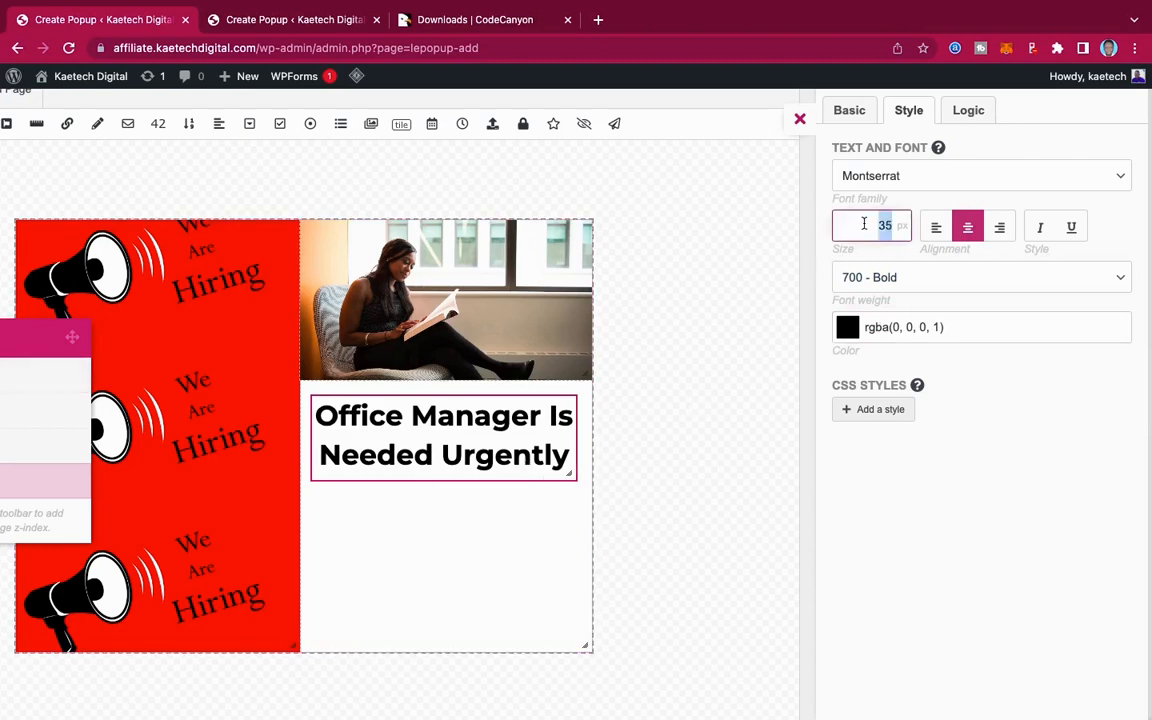
{"action": "type", "text": "30"}
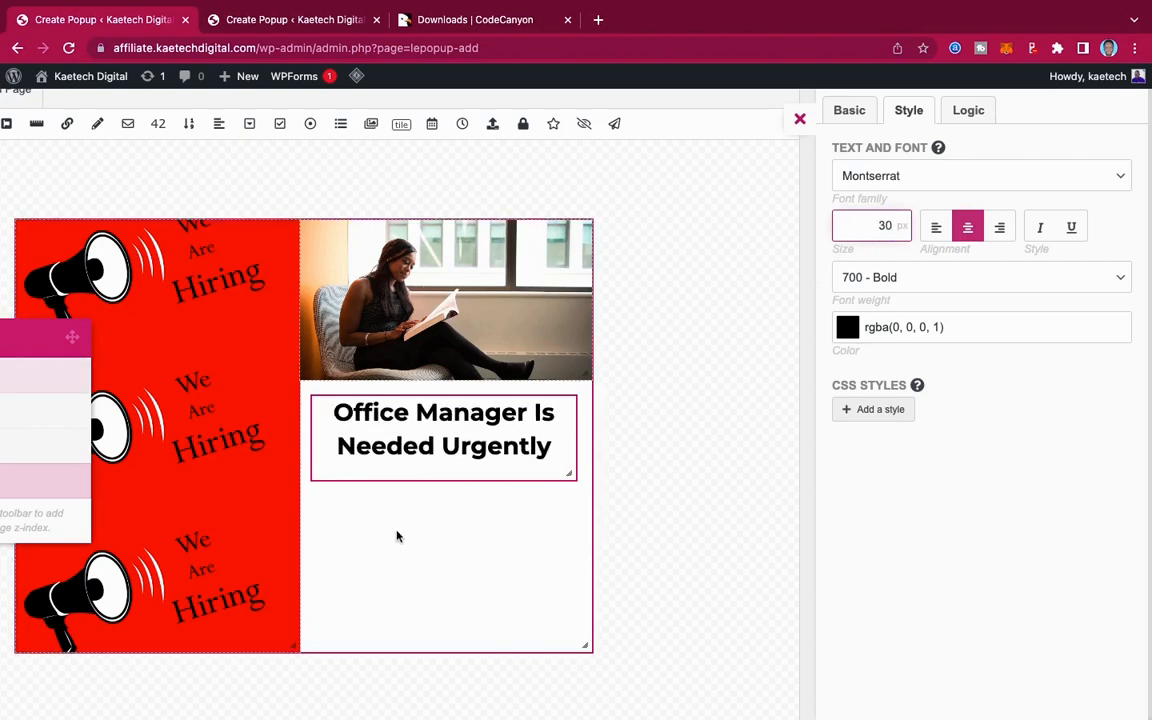
{"action": "left_click_drag", "start_coordinate": [466, 481], "coordinate": [466, 467]}
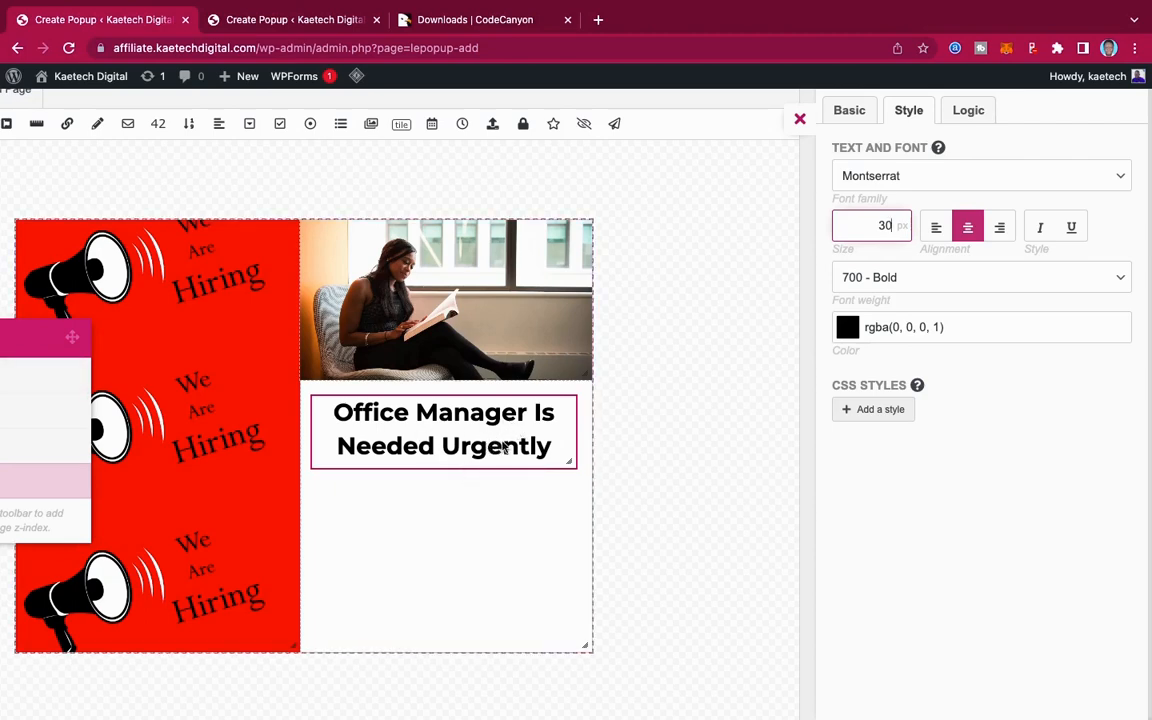
{"action": "left_click", "coordinate": [801, 119]}
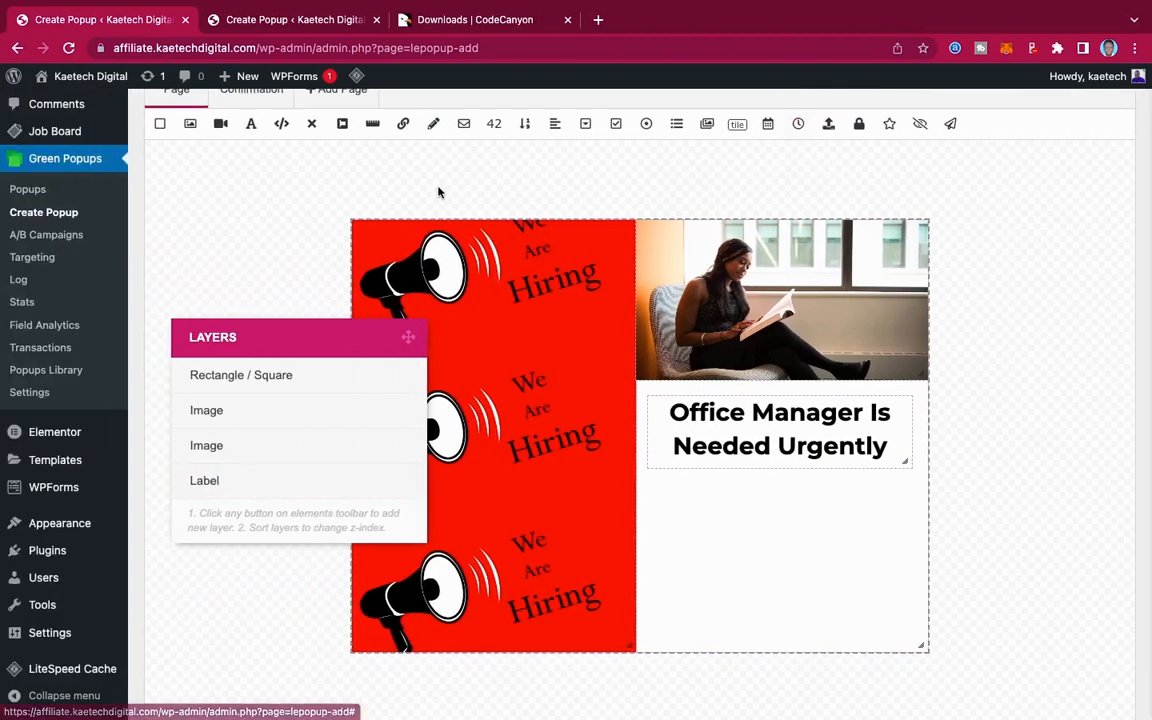
Step: Add a new label and place it under the heading, about 325 px from the top and 410 px from the left
{"action": "left_click", "coordinate": [251, 125]}
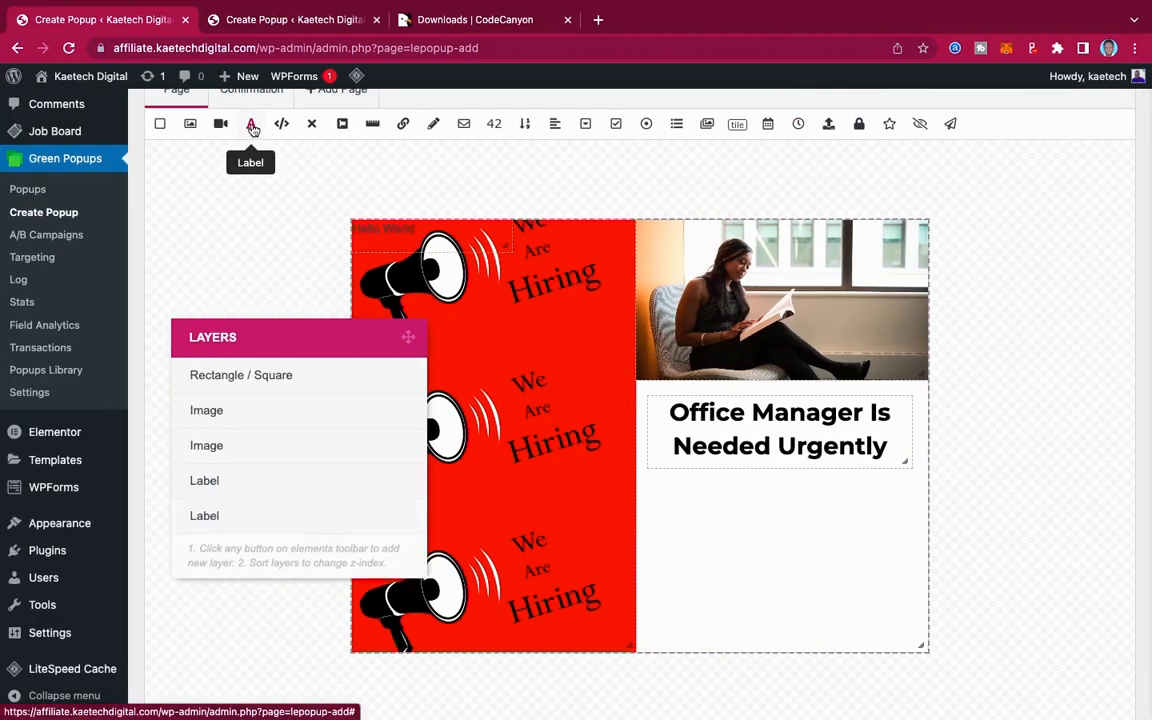
{"action": "left_click", "coordinate": [352, 206]}
{"action": "left_click_drag", "start_coordinate": [352, 206], "coordinate": [718, 489]}
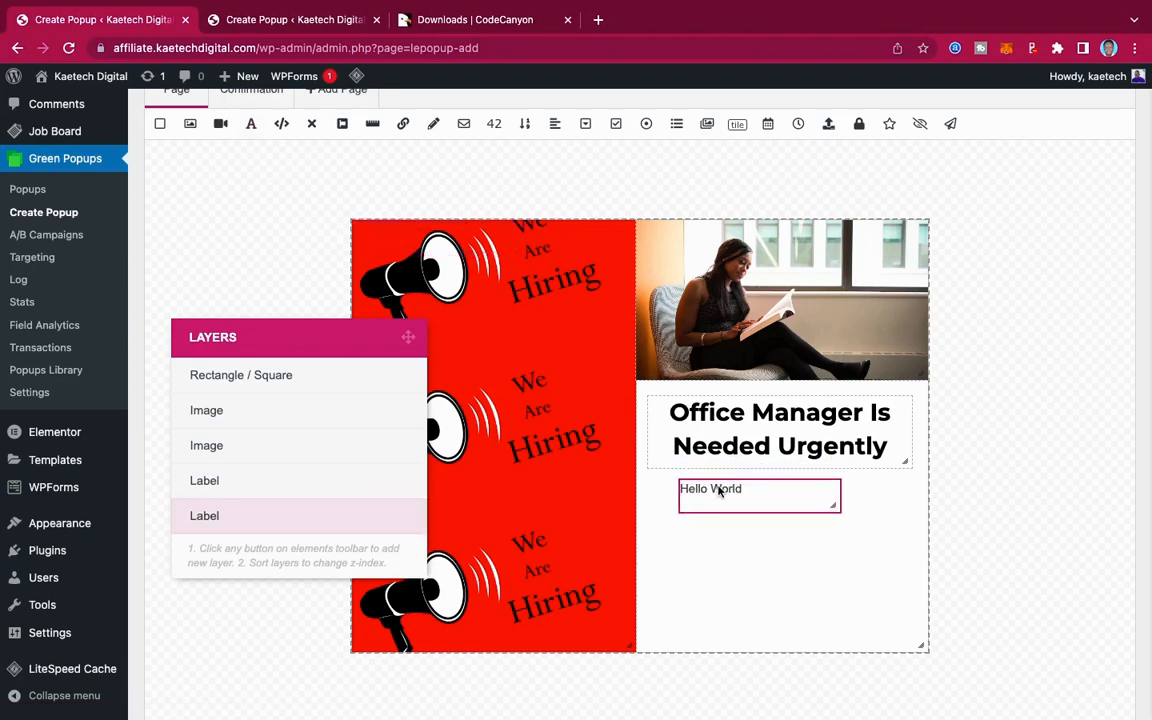
Step: Set the new label to "Office manager is needed urgently in our Lagos office in Nigeria. Please enter your email address if yu are interested in this offer."
{"action": "left_click", "coordinate": [222, 517]}
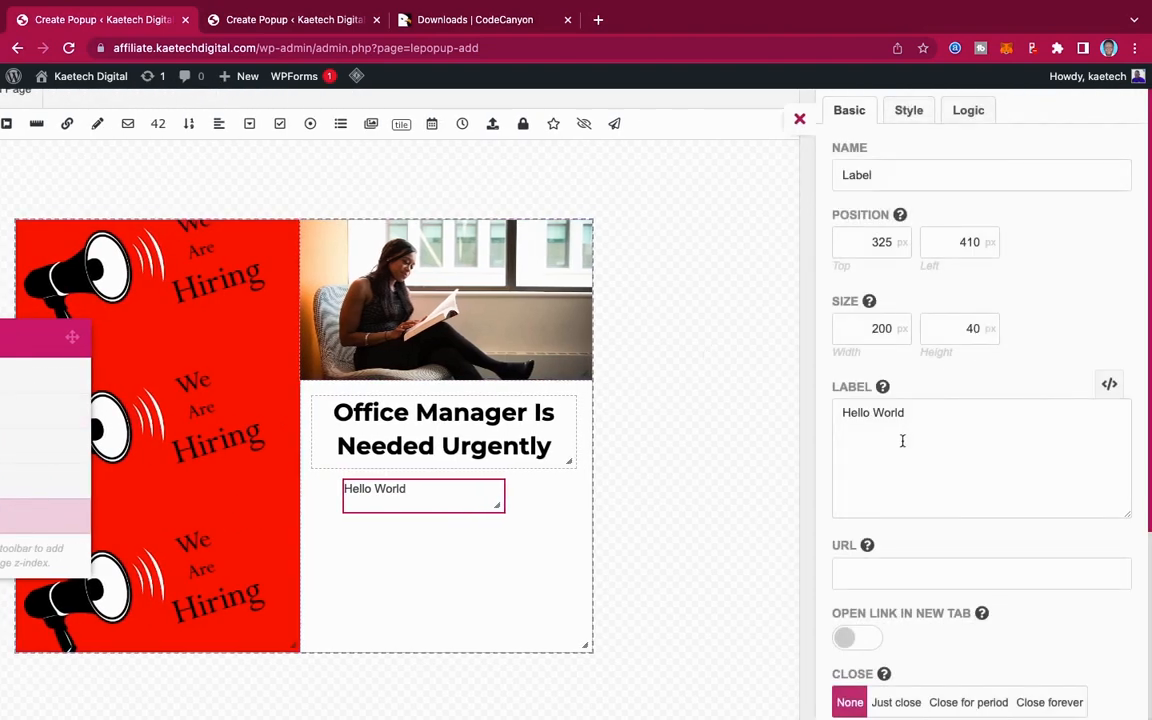
{"action": "left_click_drag", "start_coordinate": [905, 412], "coordinate": [835, 411]}
{"action": "type", "text": "Office manager is needed urgently in our Lagos office in Nigeria. please enter your email address if you are interested in this offer"}
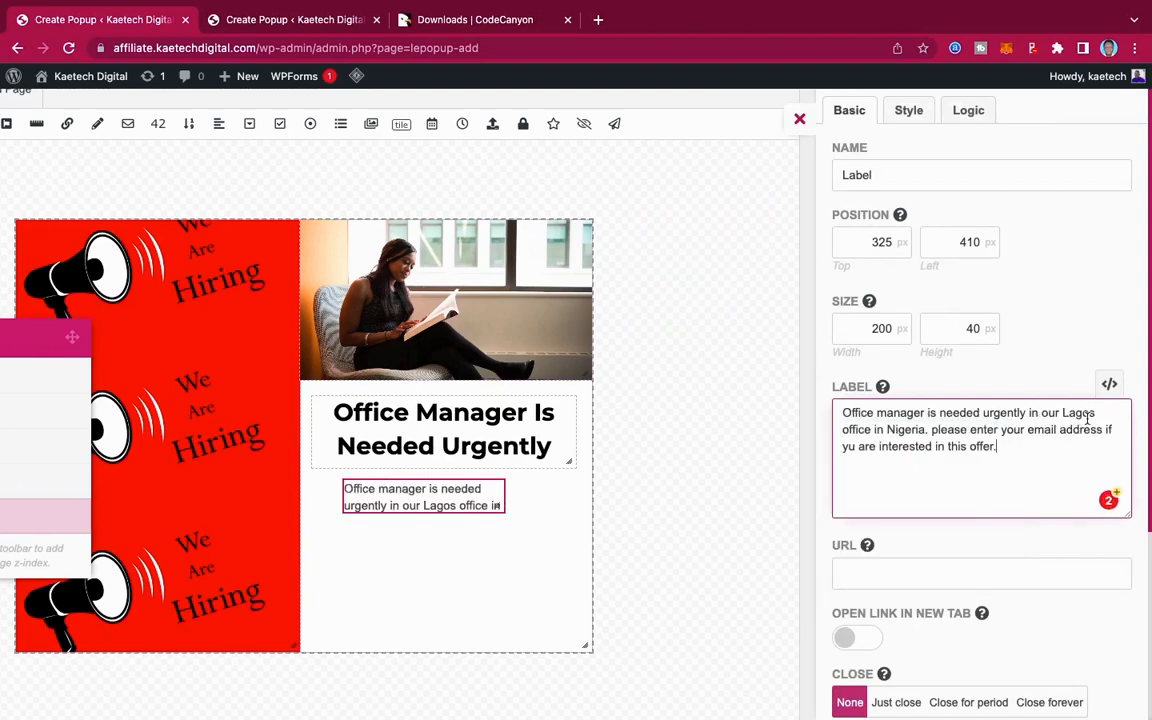
{"action": "left_click", "coordinate": [936, 429]}
{"action": "key", "text": "BackSpace"}
{"action": "type", "text": "P"}
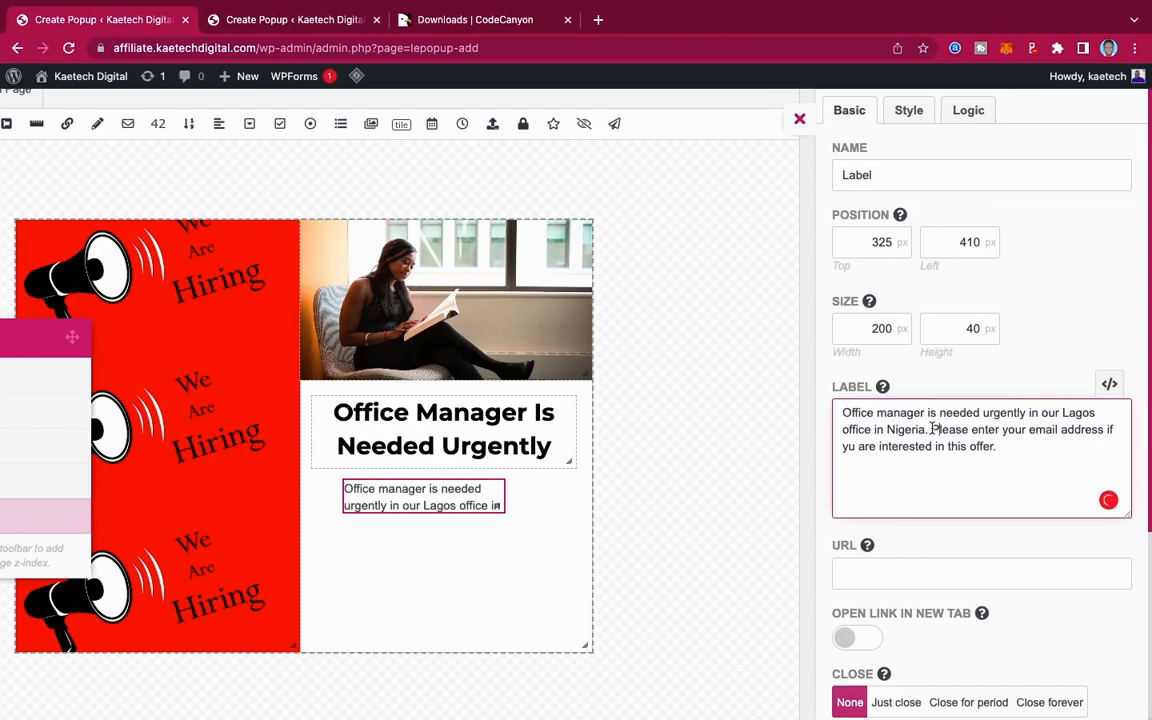
Step: Replace the label's wording after "Please" with "apply now if you are interested." and enlarge its box to about 305 × 85 px
{"action": "left_click_drag", "start_coordinate": [971, 429], "coordinate": [1015, 456]}
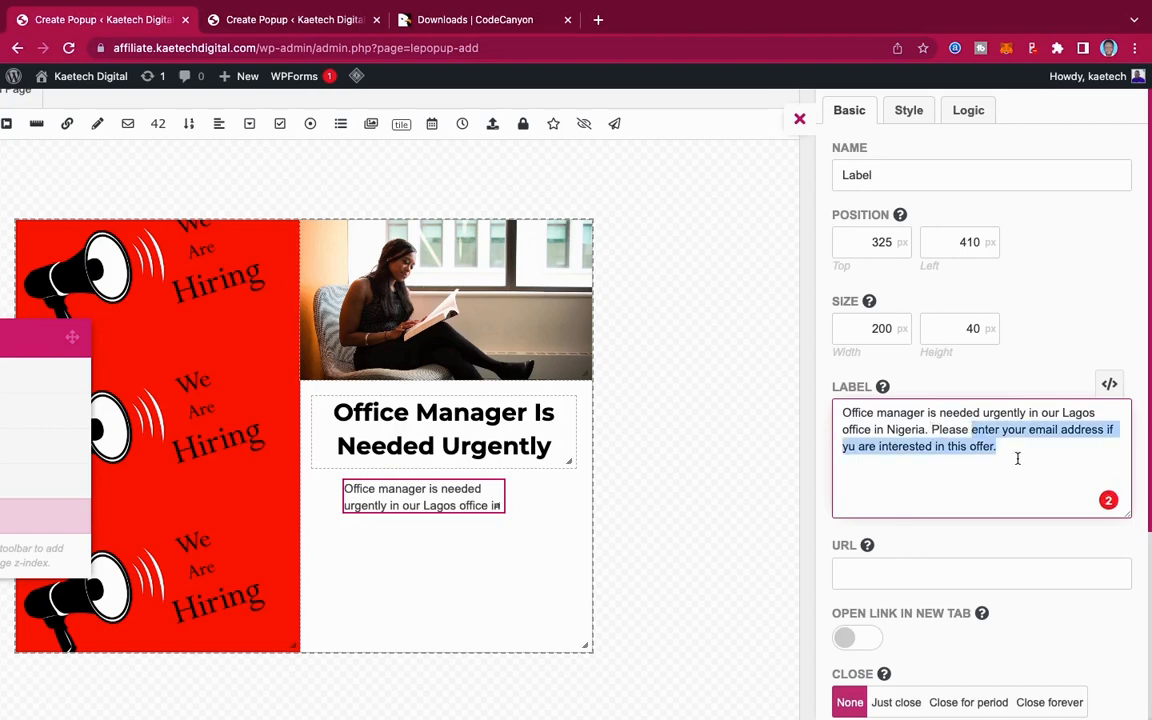
{"action": "type", "text": "app"}
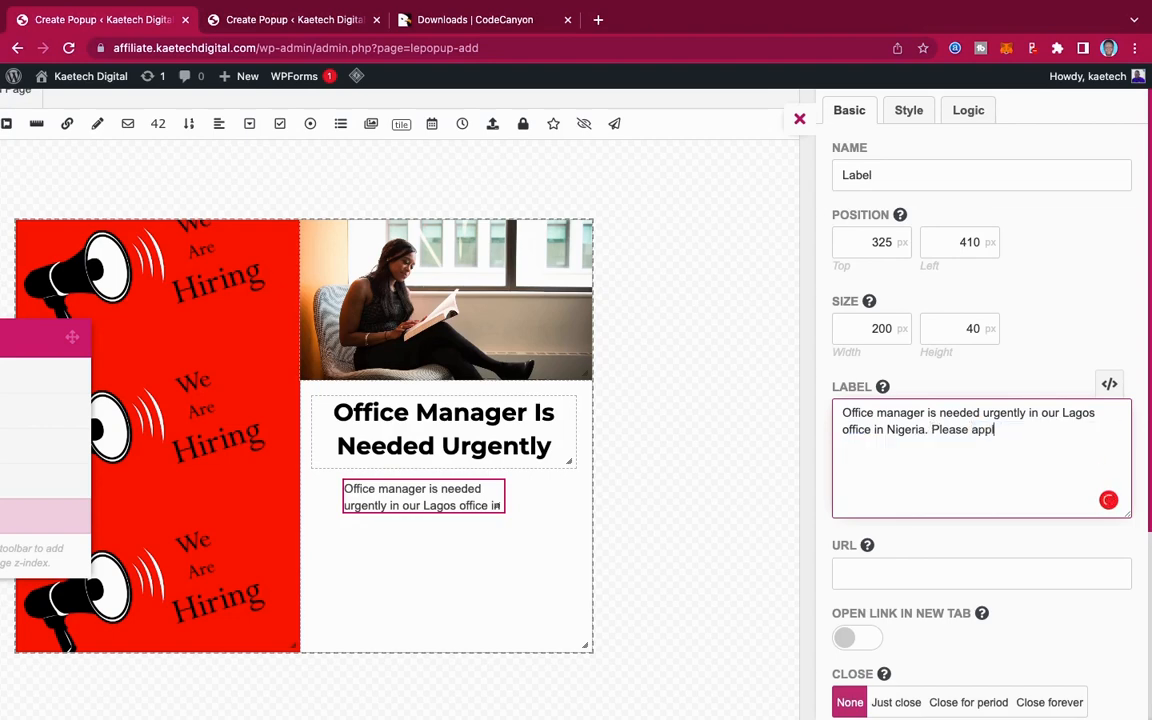
{"action": "type", "text": "ly now if yourare interested."}
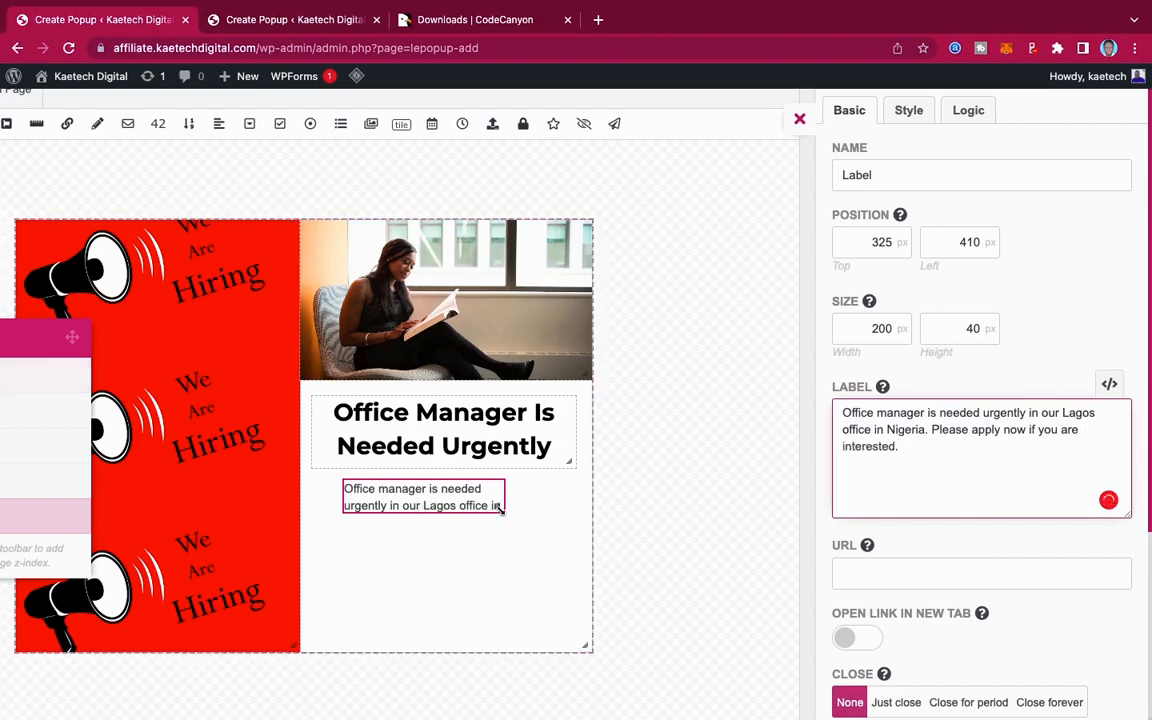
{"action": "left_click_drag", "start_coordinate": [505, 510], "coordinate": [572, 545]}
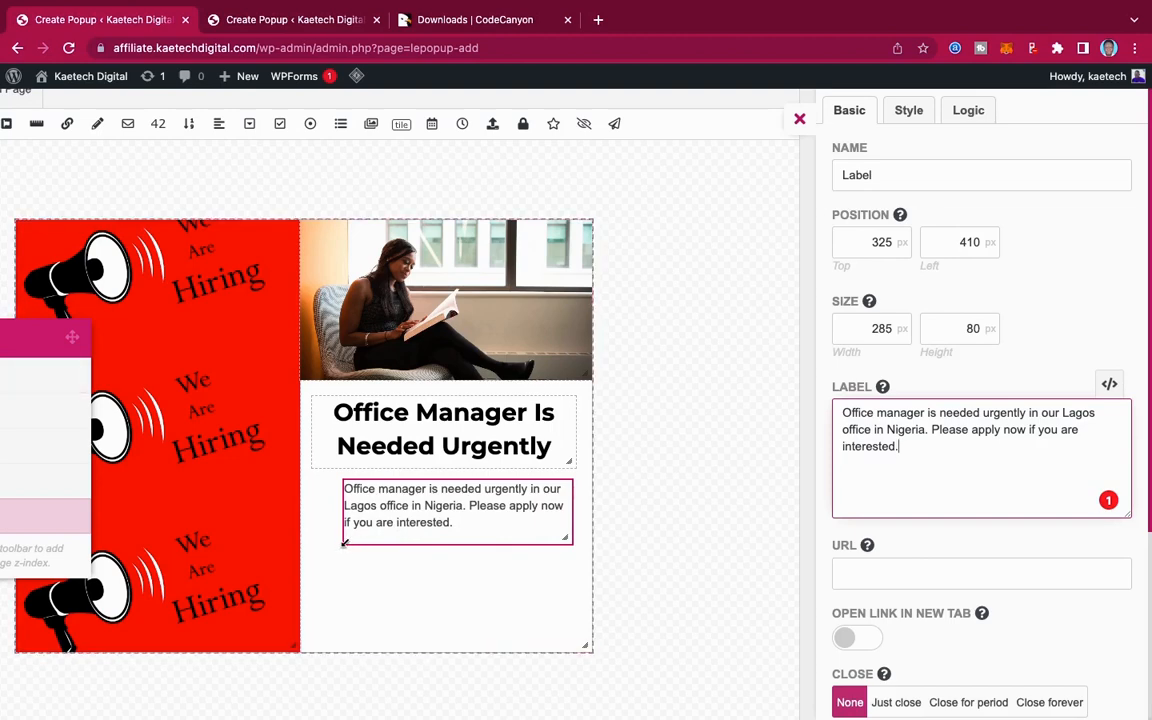
{"action": "left_click_drag", "start_coordinate": [344, 543], "coordinate": [330, 545]}
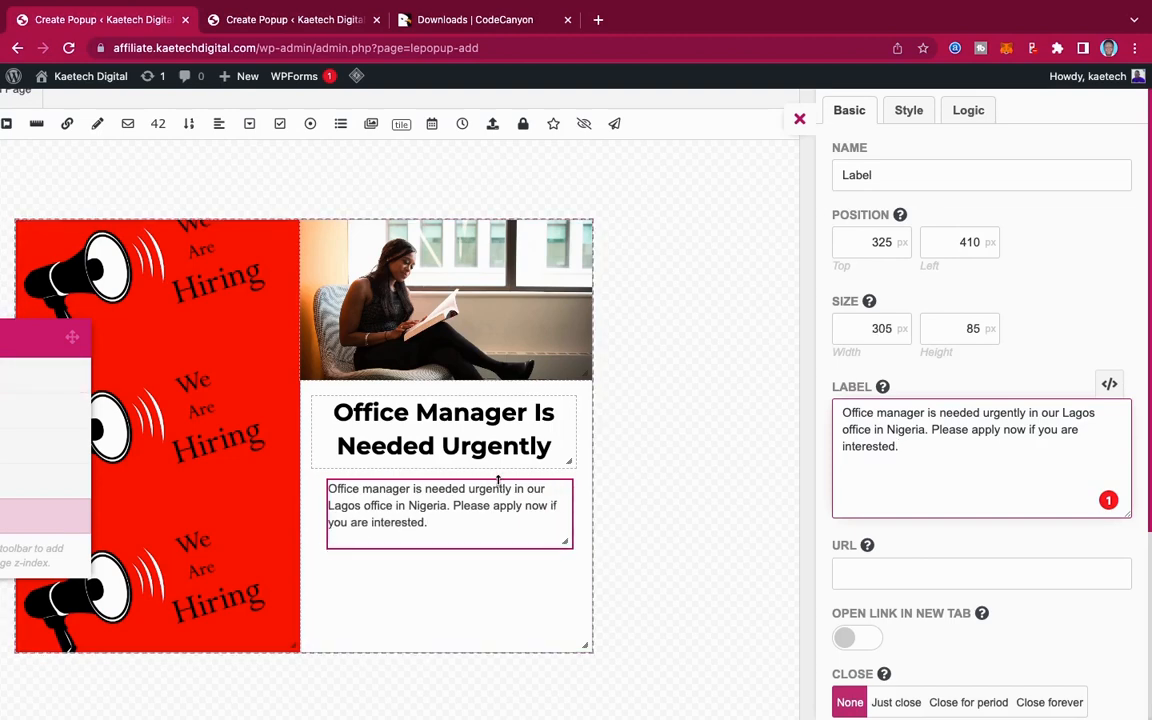
Step: Set the description label's font size to 18 px with centered alignment, and position its box centrally under the heading
{"action": "left_click", "coordinate": [910, 115]}
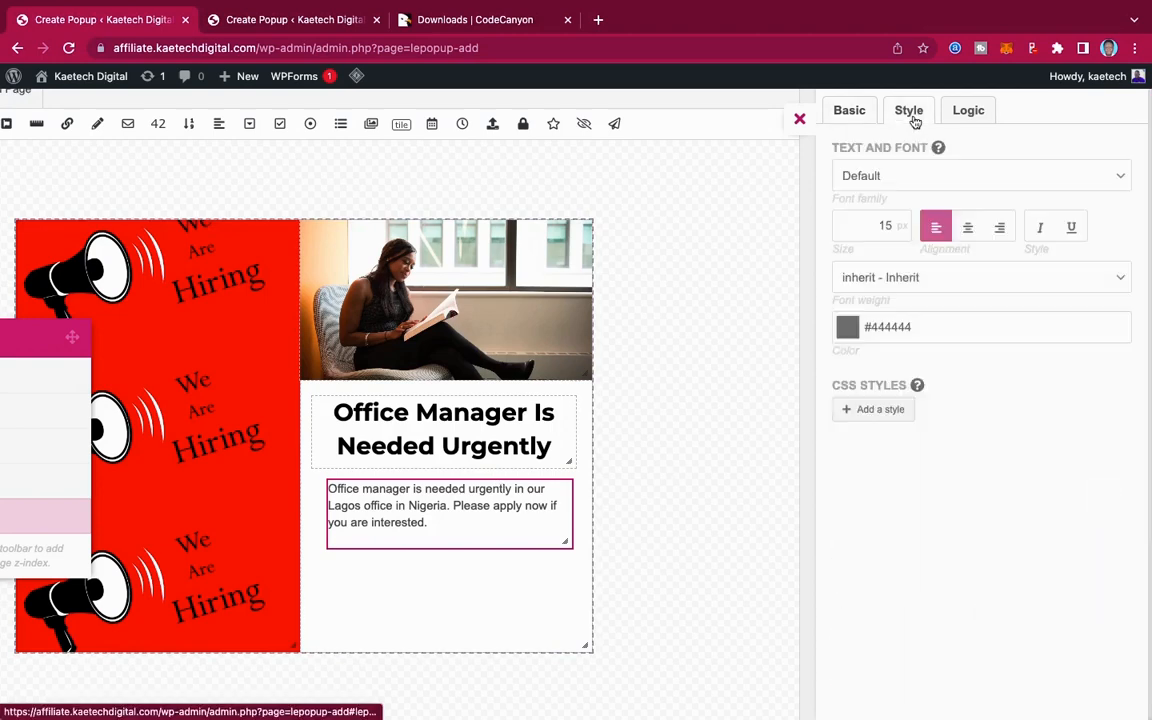
{"action": "double_click", "coordinate": [887, 225]}
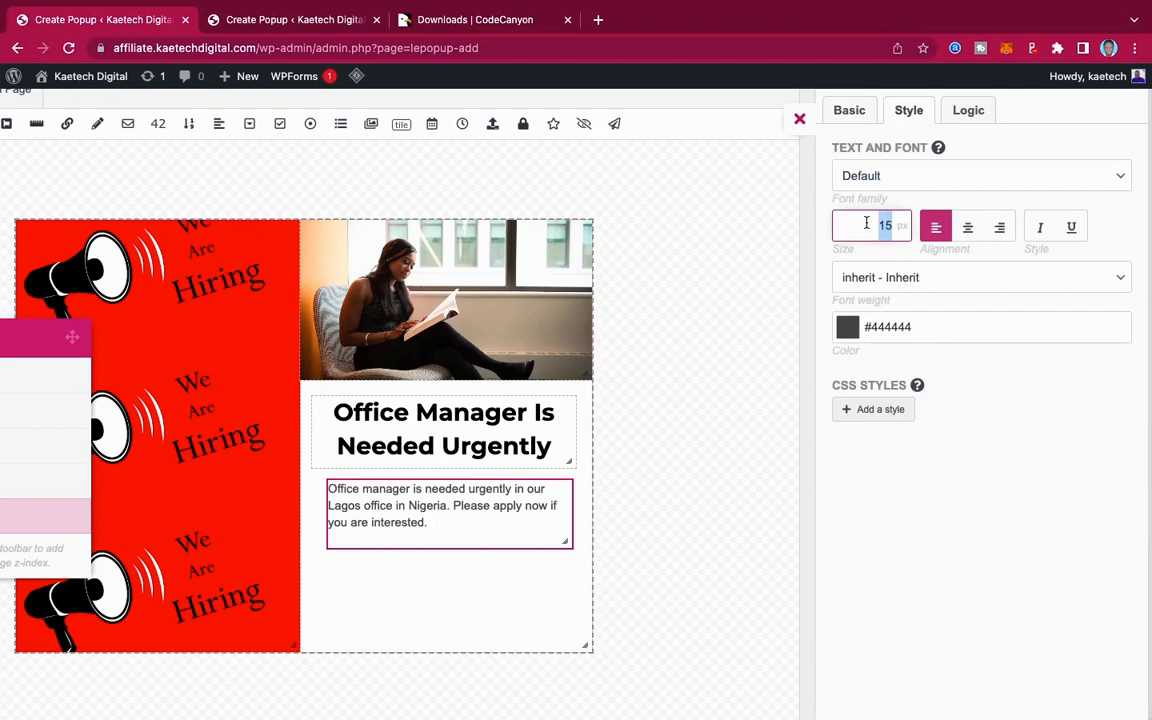
{"action": "type", "text": "18"}
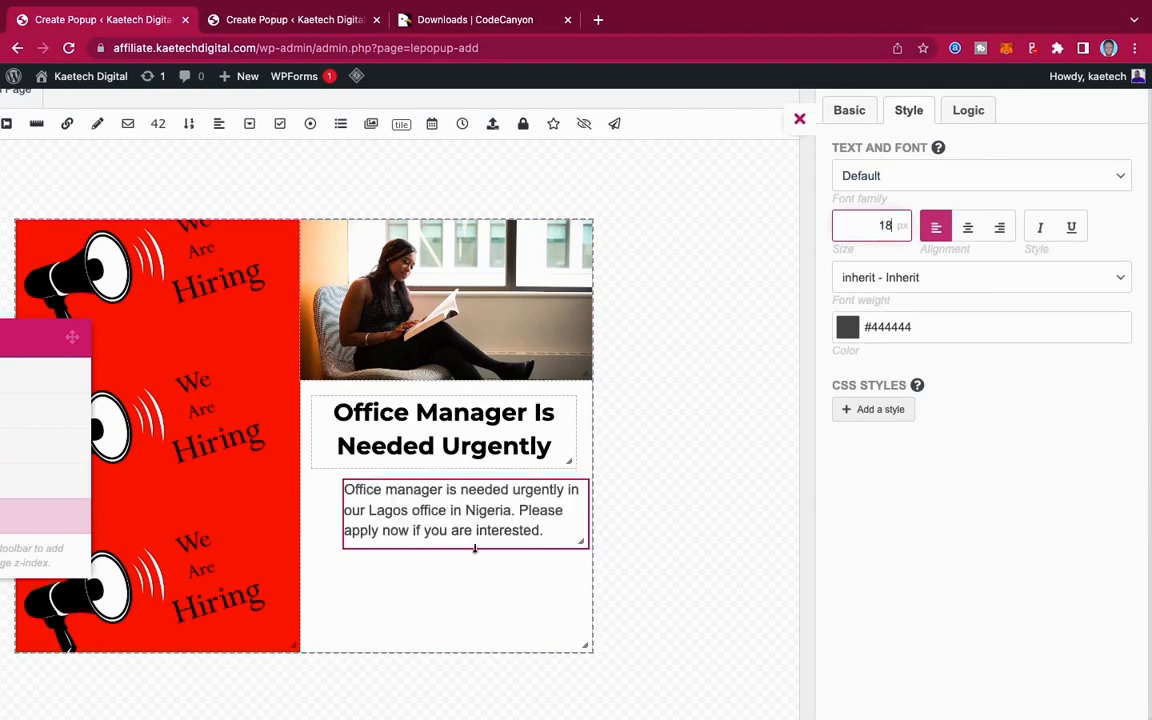
{"action": "left_click_drag", "start_coordinate": [467, 529], "coordinate": [445, 523]}
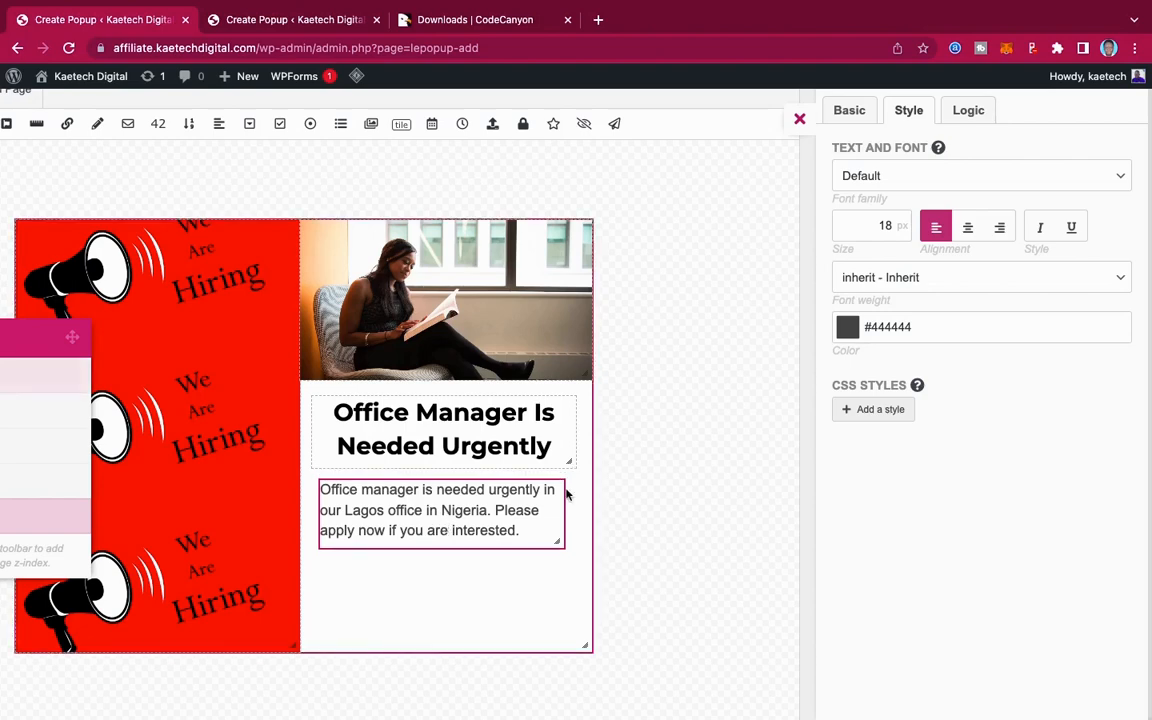
{"action": "left_click", "coordinate": [968, 229]}
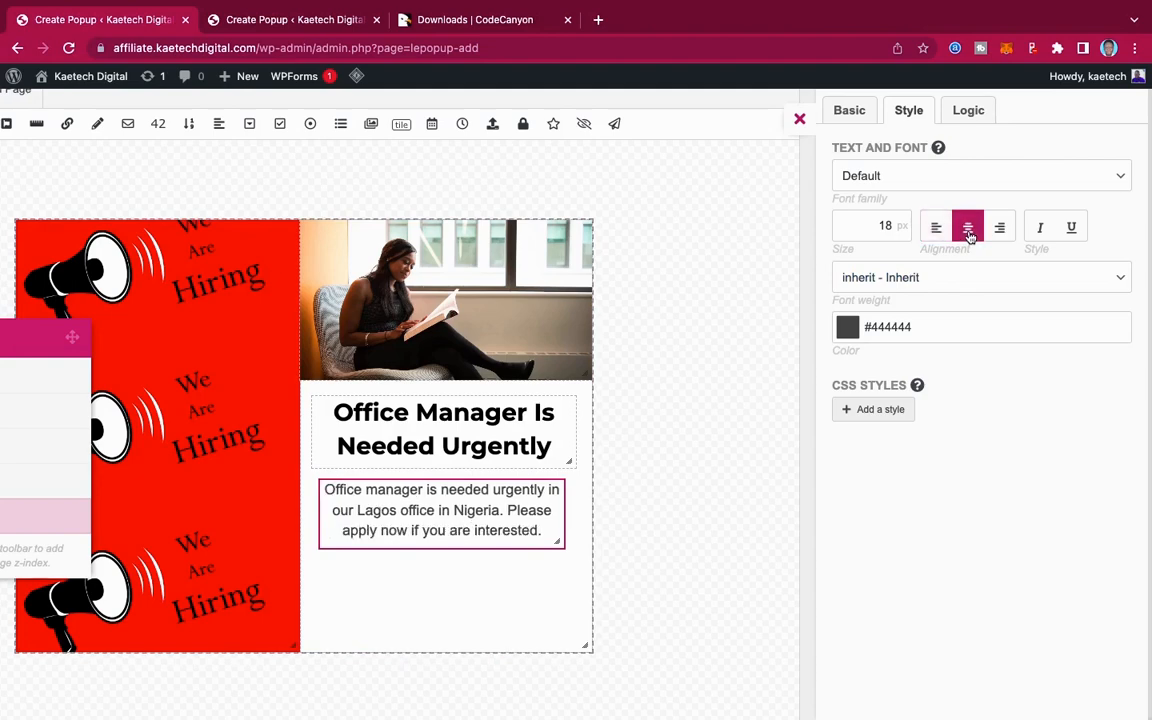
{"action": "left_click", "coordinate": [450, 558]}
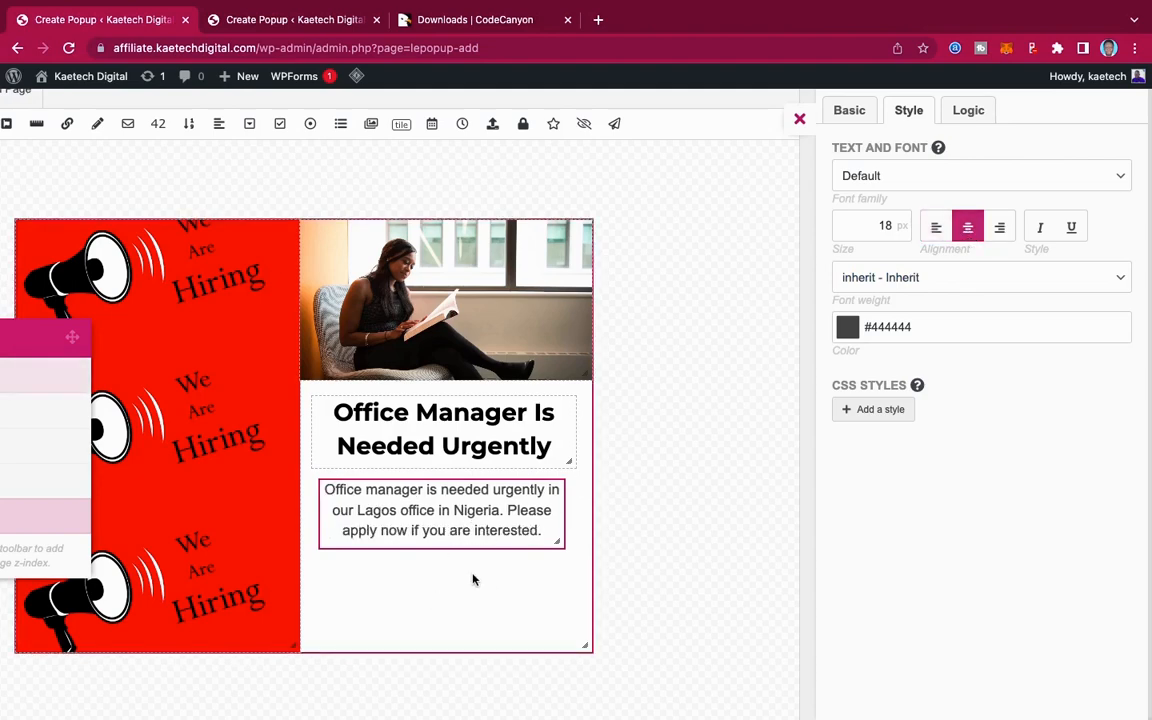
{"action": "left_click", "coordinate": [375, 530]}
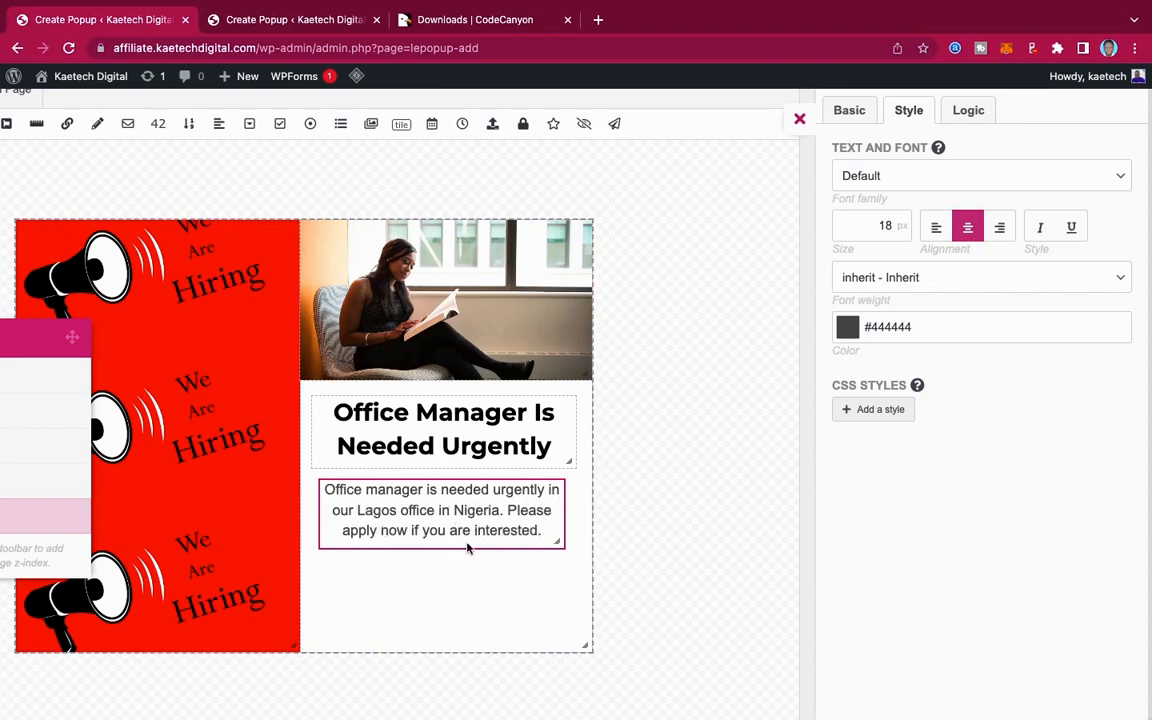
{"action": "left_click", "coordinate": [464, 587]}
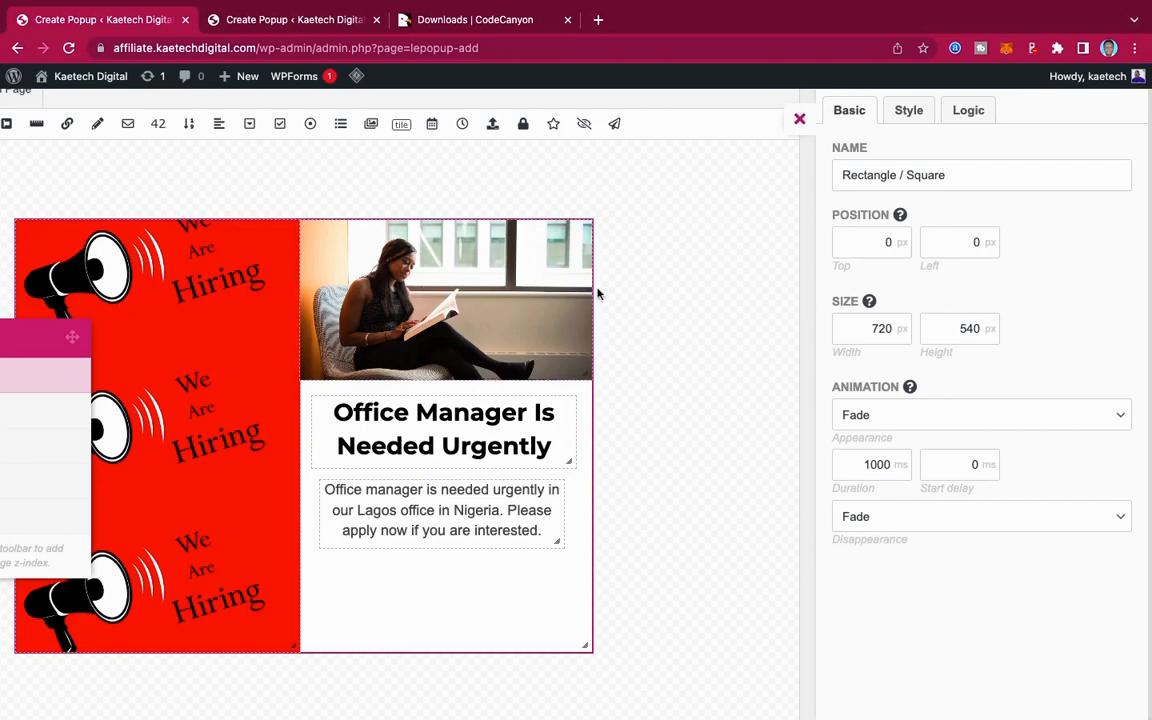
{"action": "left_click", "coordinate": [799, 118]}
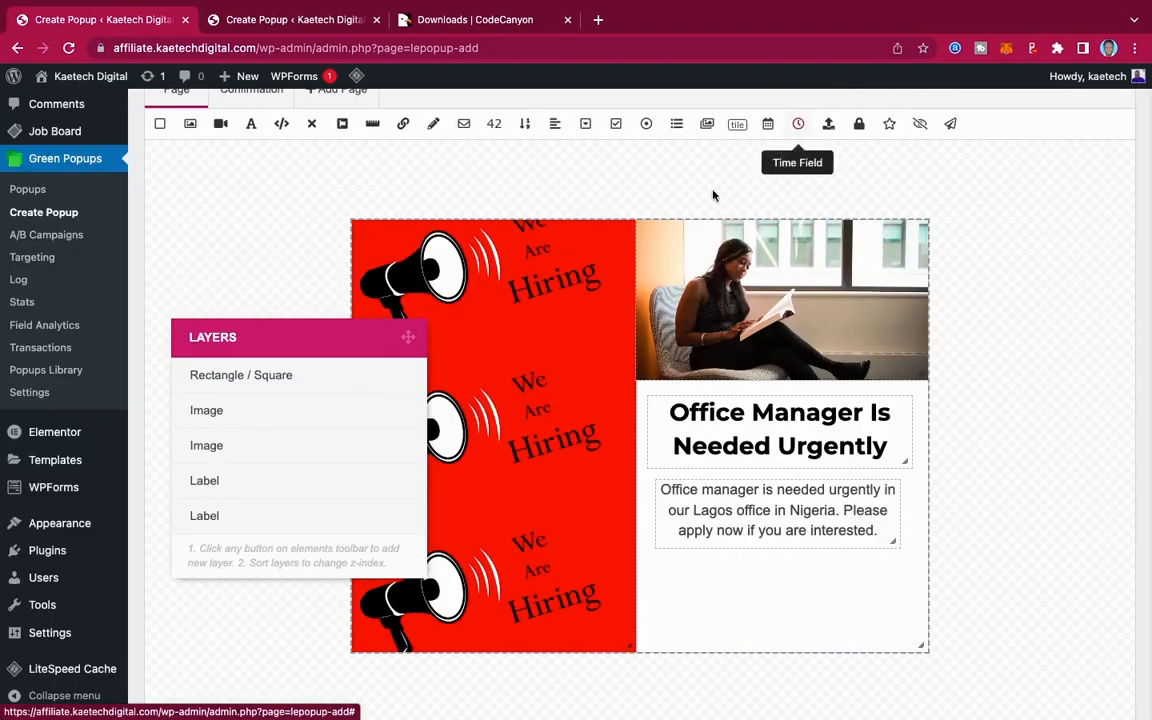
Step: Add a button below the description label, about 450 px from the top and 465 px from the left
{"action": "left_click", "coordinate": [950, 127]}
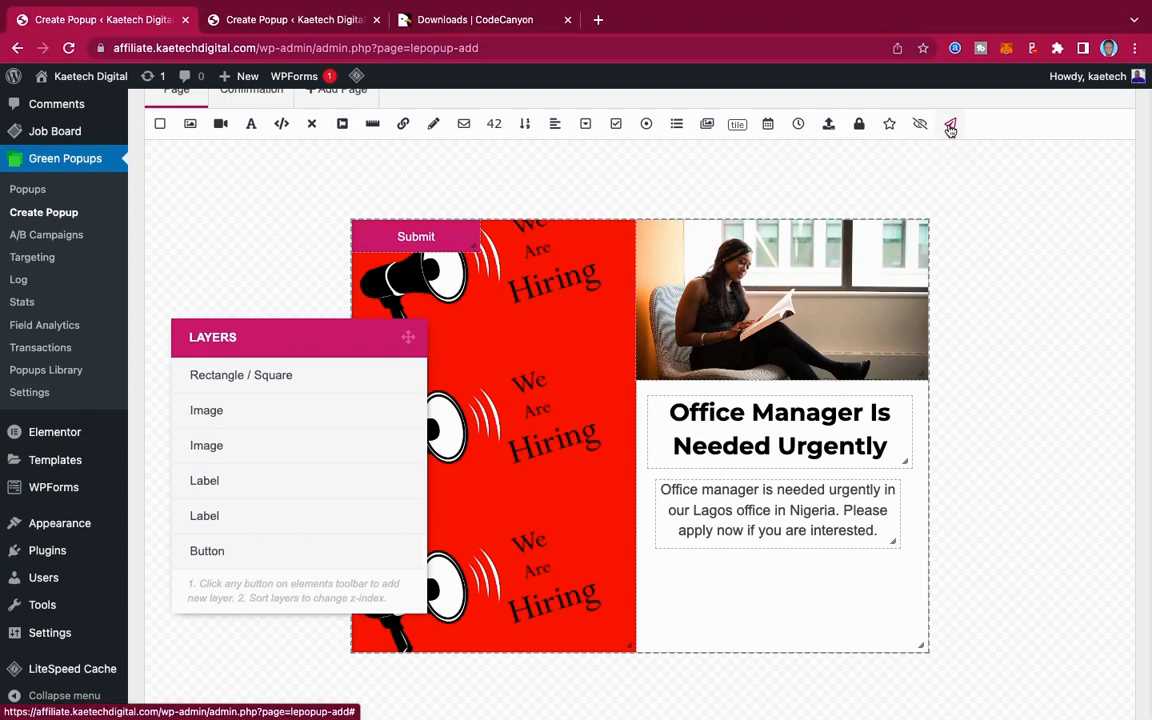
{"action": "left_click_drag", "start_coordinate": [435, 237], "coordinate": [808, 596]}
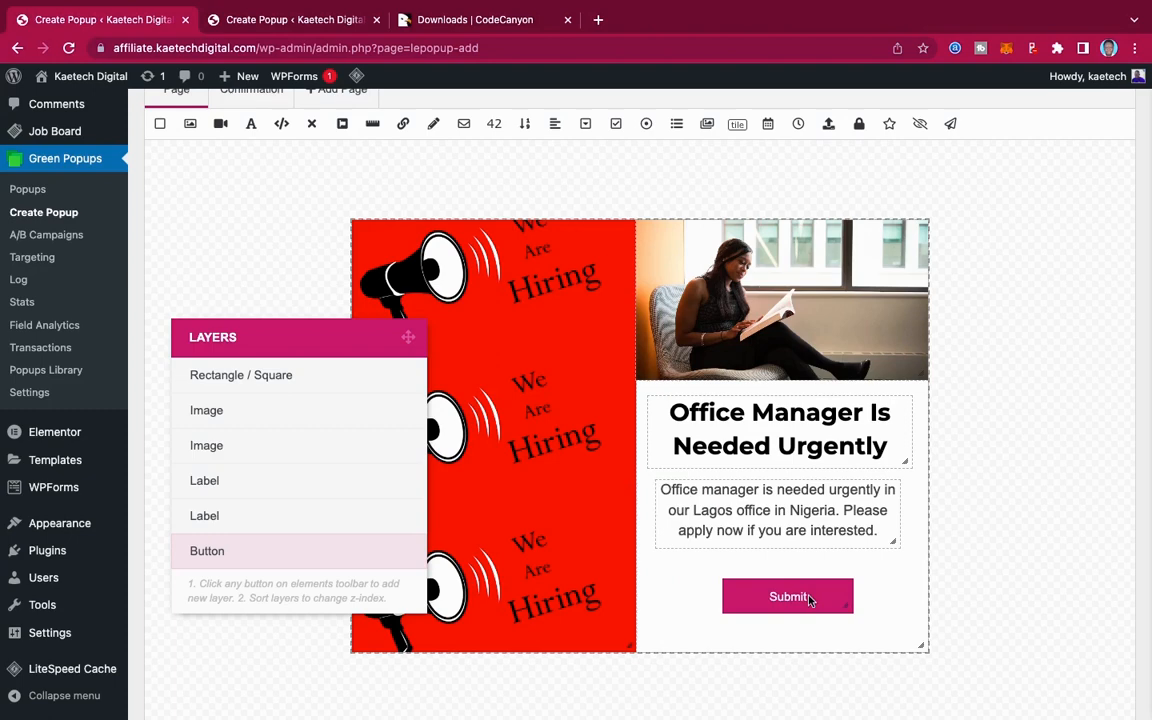
Step: Set the button's name and label to "APPLY NOW" and shift it to about 450 px from the left
{"action": "left_click", "coordinate": [234, 553]}
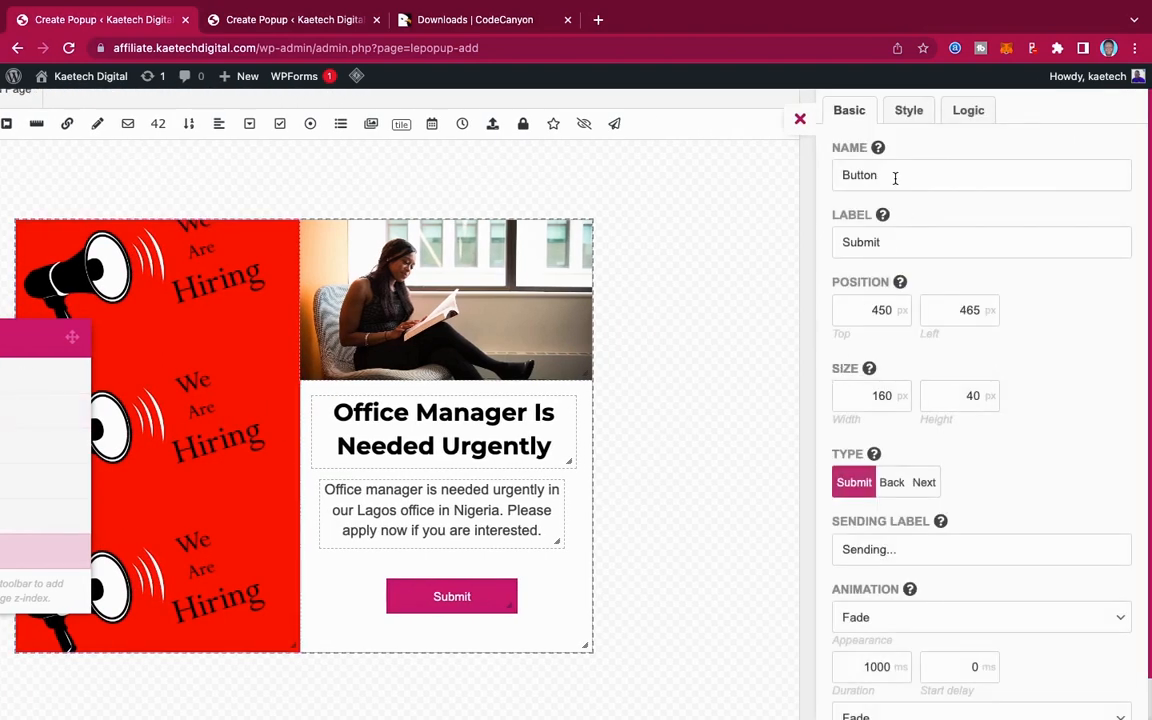
{"action": "left_click_drag", "start_coordinate": [892, 177], "coordinate": [837, 175]}
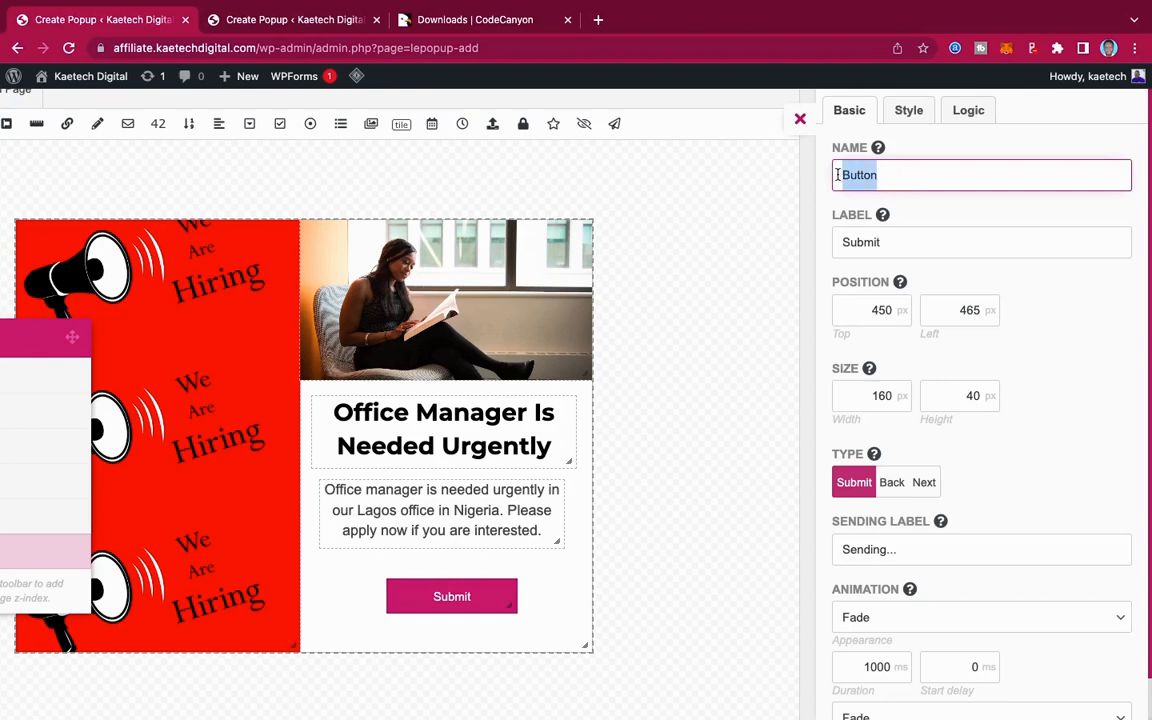
{"action": "type", "text": "APPLY NOW"}
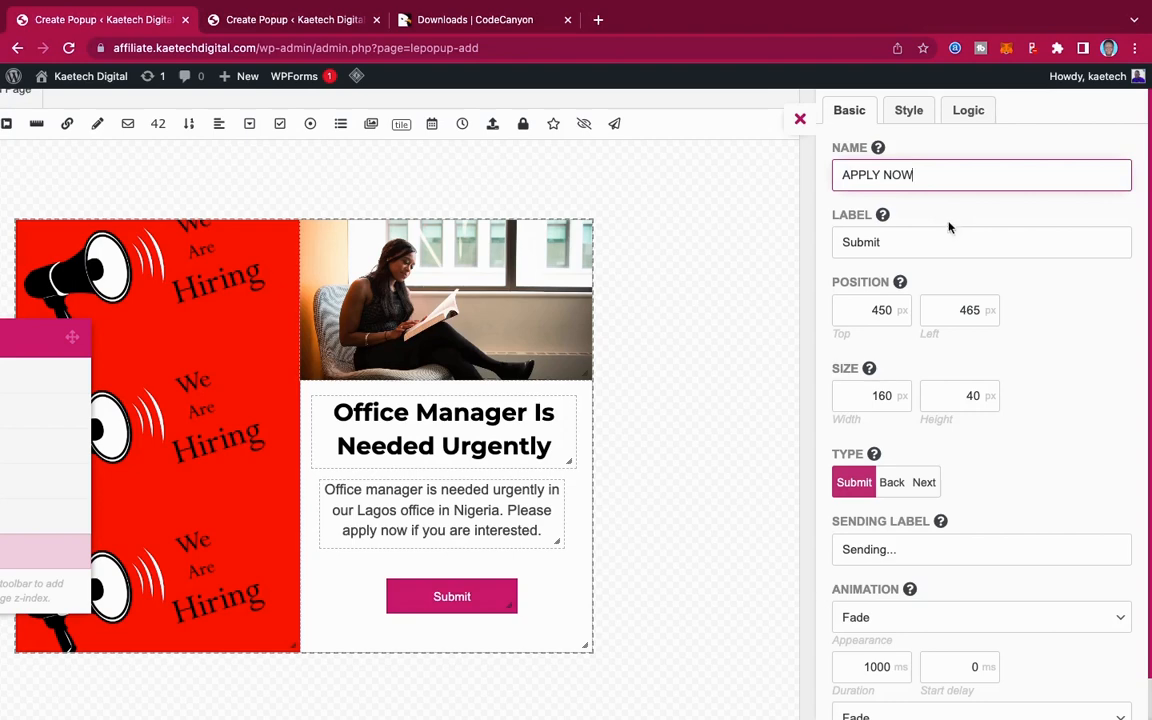
{"action": "left_click_drag", "start_coordinate": [916, 175], "coordinate": [818, 171]}
{"action": "key", "text": "ctrl+c"}
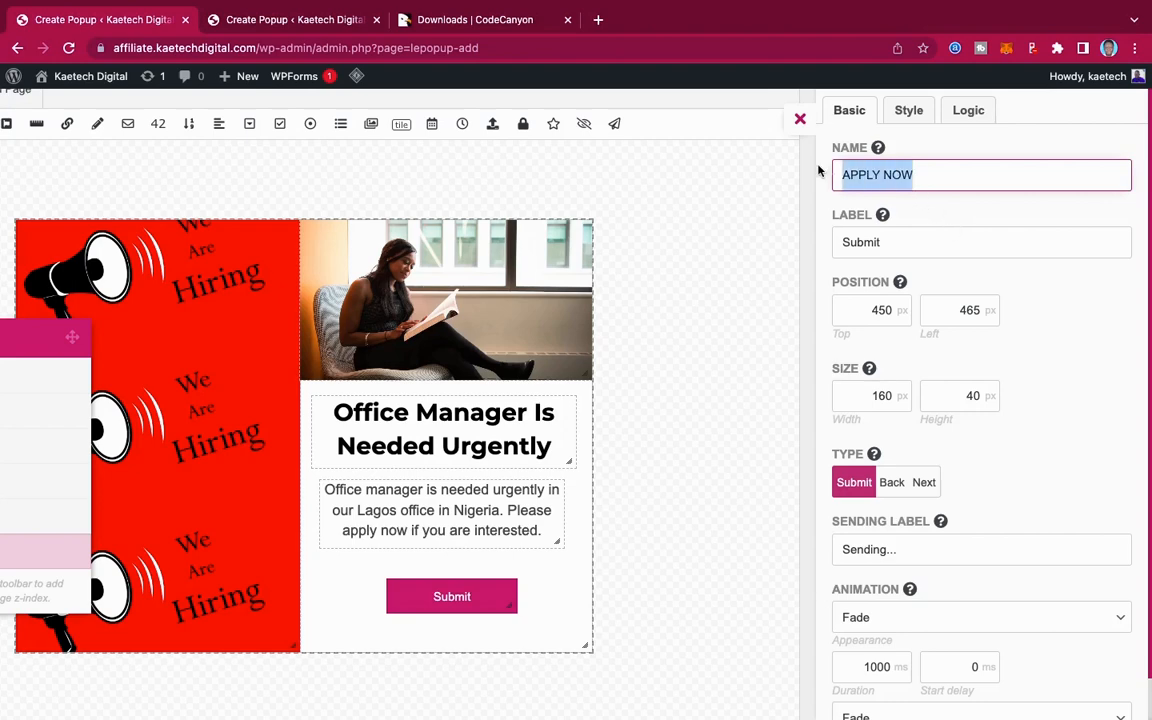
{"action": "left_click_drag", "start_coordinate": [882, 242], "coordinate": [797, 238]}
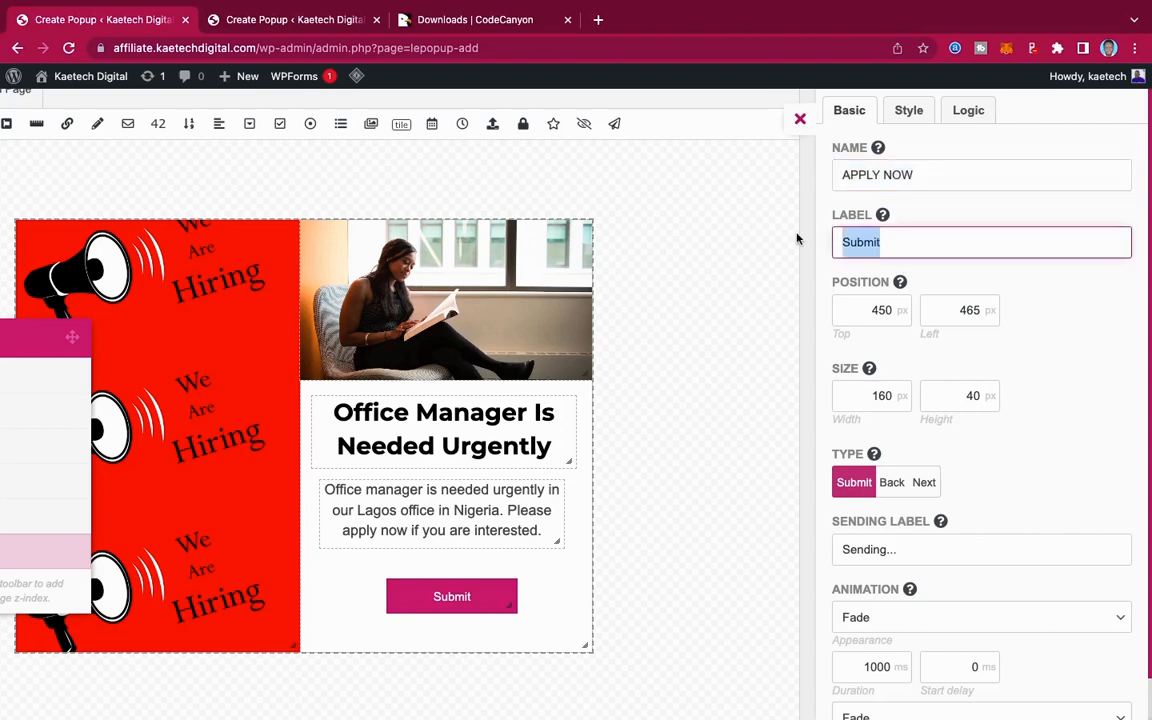
{"action": "key", "text": "ctrl+v"}
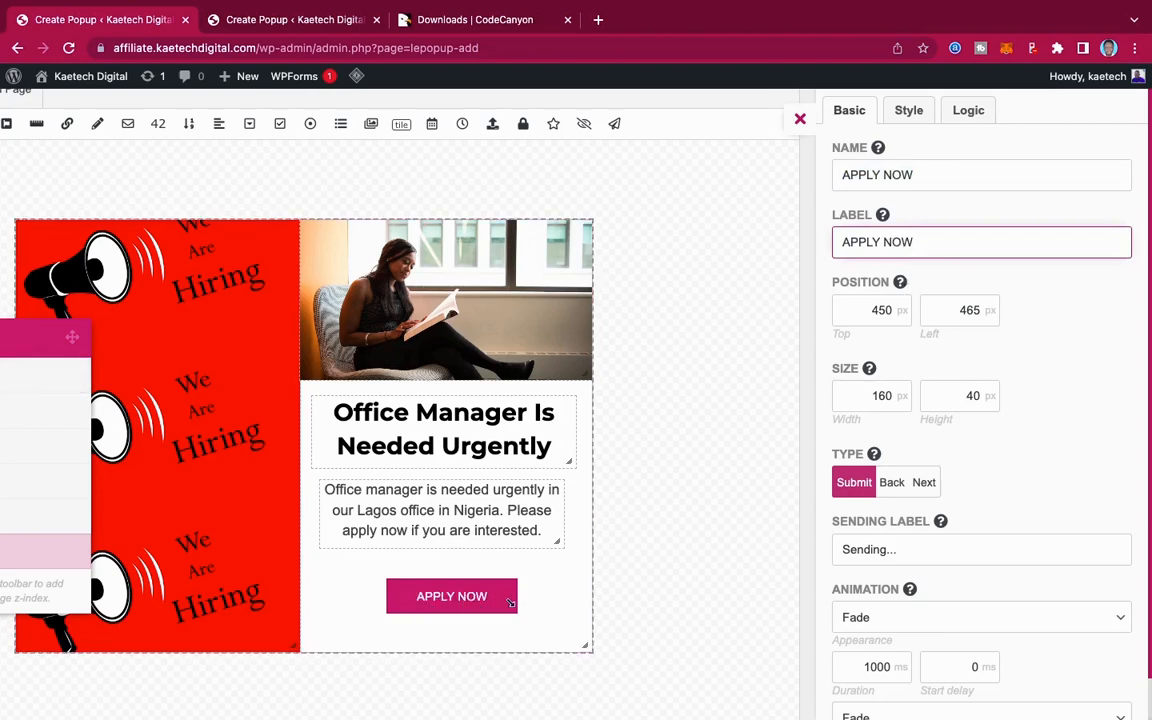
{"action": "left_click_drag", "start_coordinate": [494, 608], "coordinate": [482, 604]}
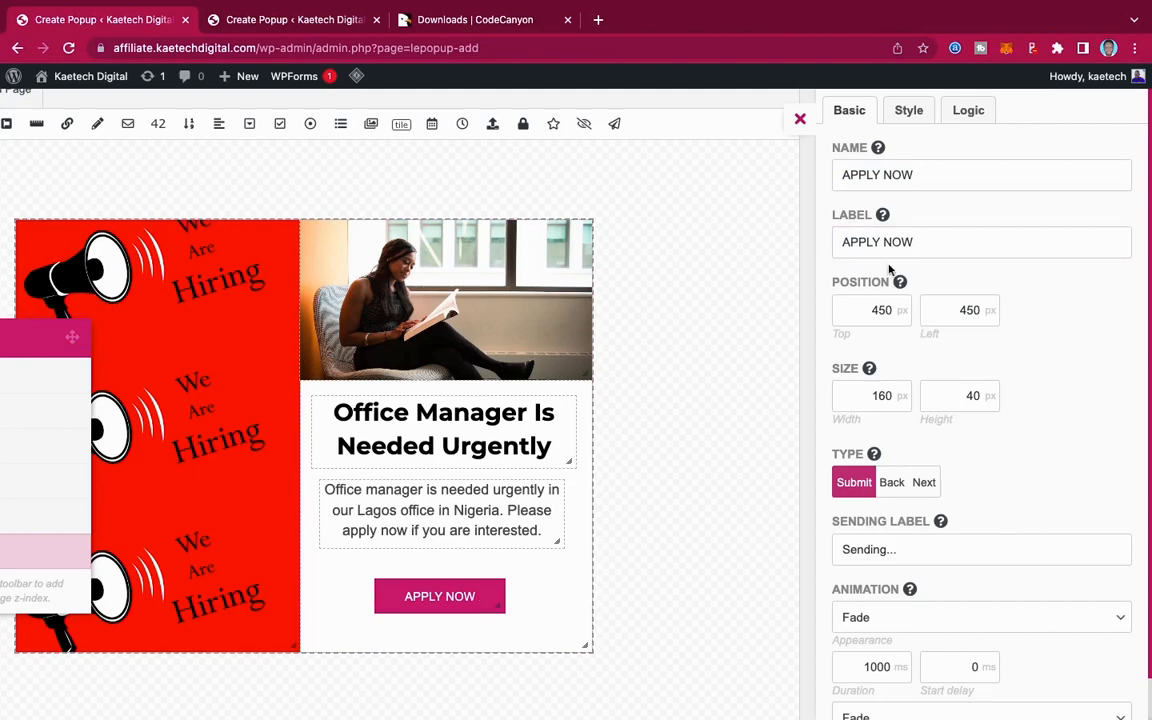
Step: Delete the APPLY NOW submit button from the popup
{"action": "scroll", "coordinate": [944, 516], "scroll_direction": "down", "scroll_amount": 1}
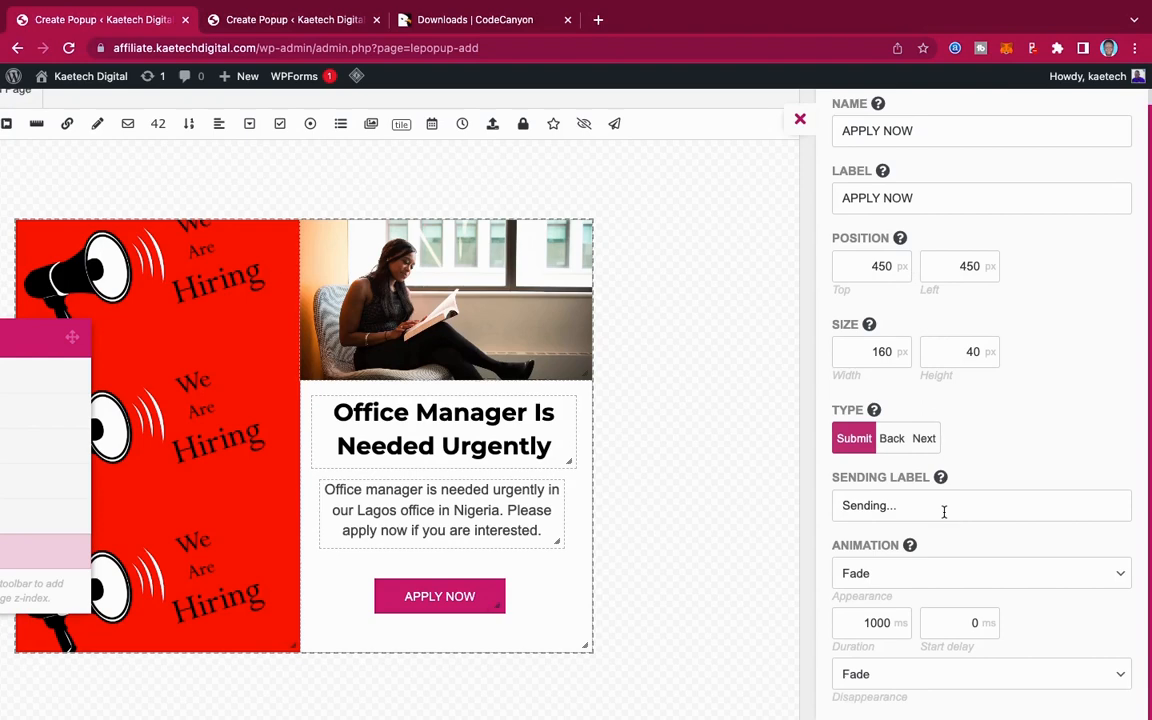
{"action": "scroll", "coordinate": [944, 516], "scroll_direction": "up", "scroll_amount": 1}
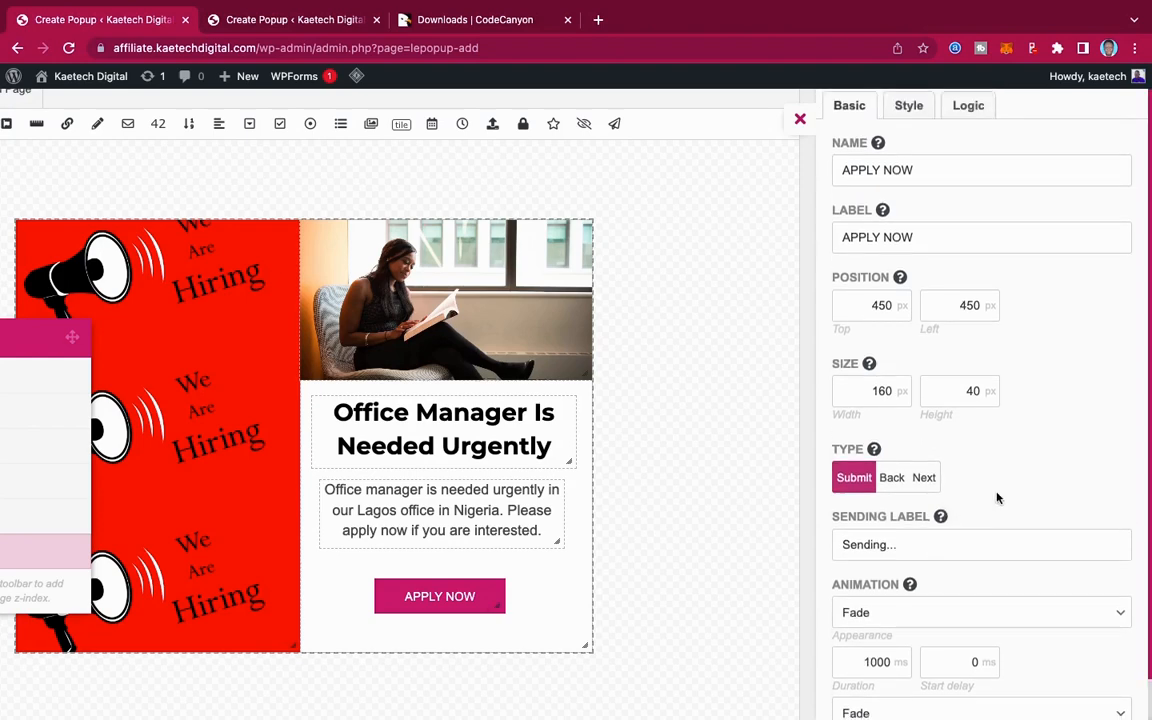
{"action": "scroll", "coordinate": [997, 497], "scroll_direction": "down", "scroll_amount": 1}
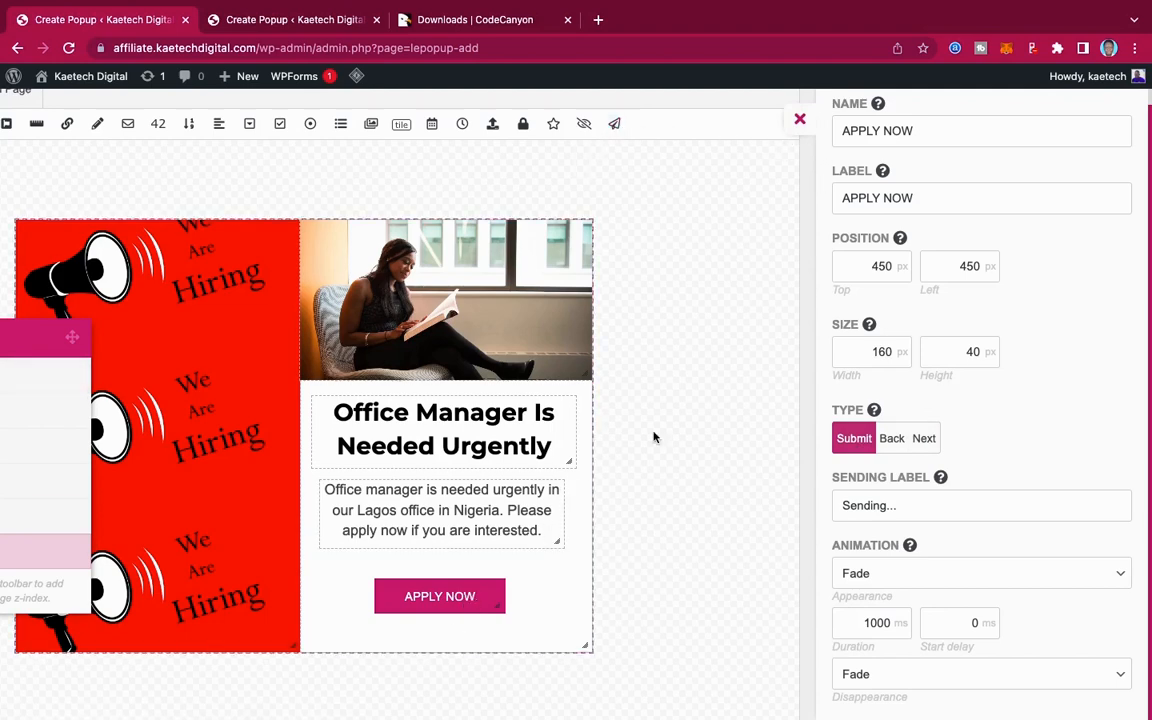
{"action": "right_click", "coordinate": [480, 602]}
{"action": "left_click", "coordinate": [505, 665]}
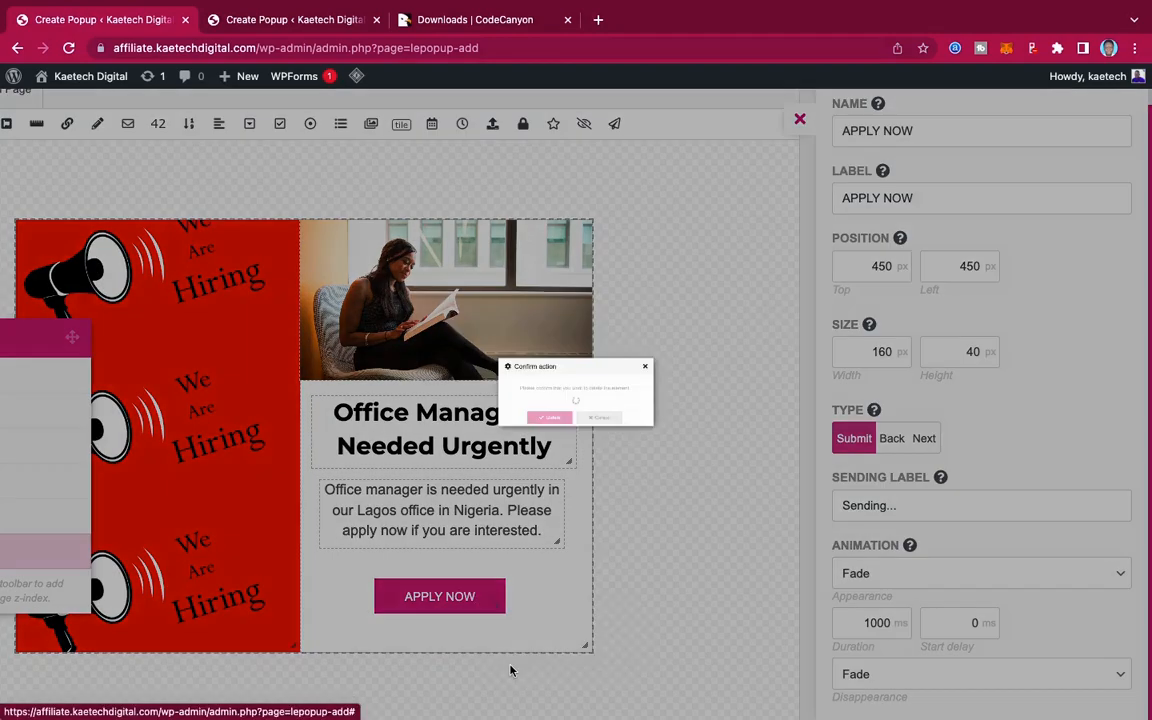
{"action": "left_click", "coordinate": [514, 455]}
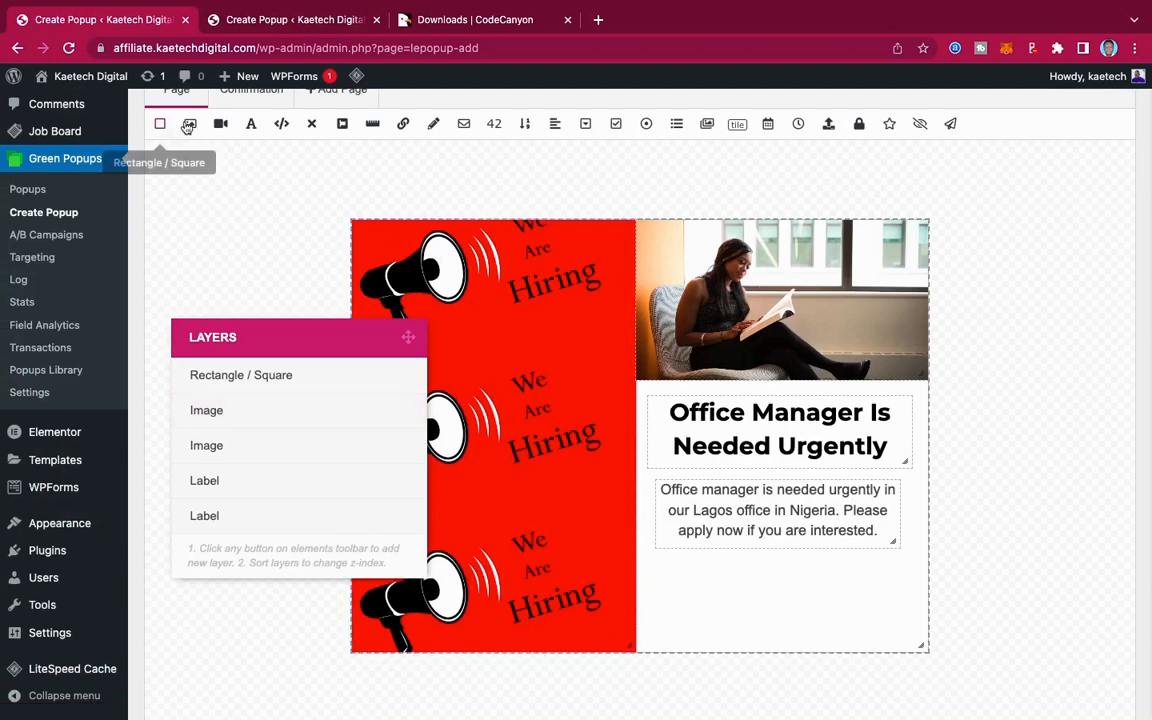
Step: Add a link button below the description label, about 450 px from the top and 465 px from the left, and open its properties
{"action": "left_click", "coordinate": [404, 125]}
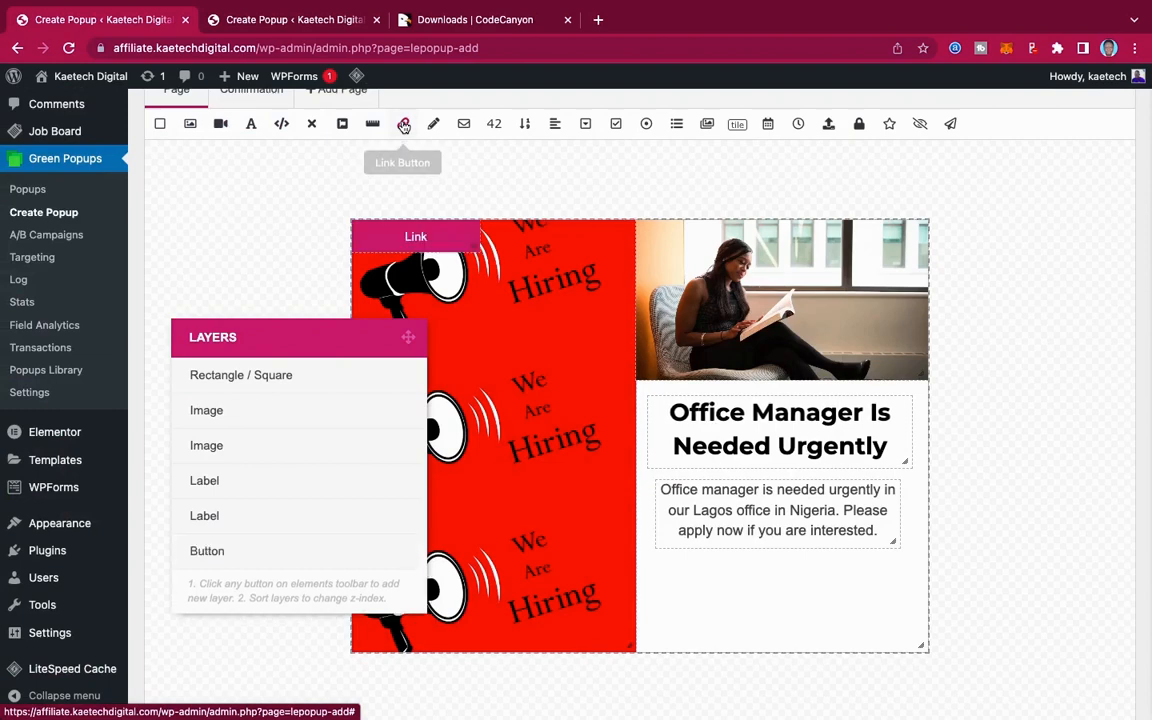
{"action": "left_click_drag", "start_coordinate": [404, 237], "coordinate": [777, 597]}
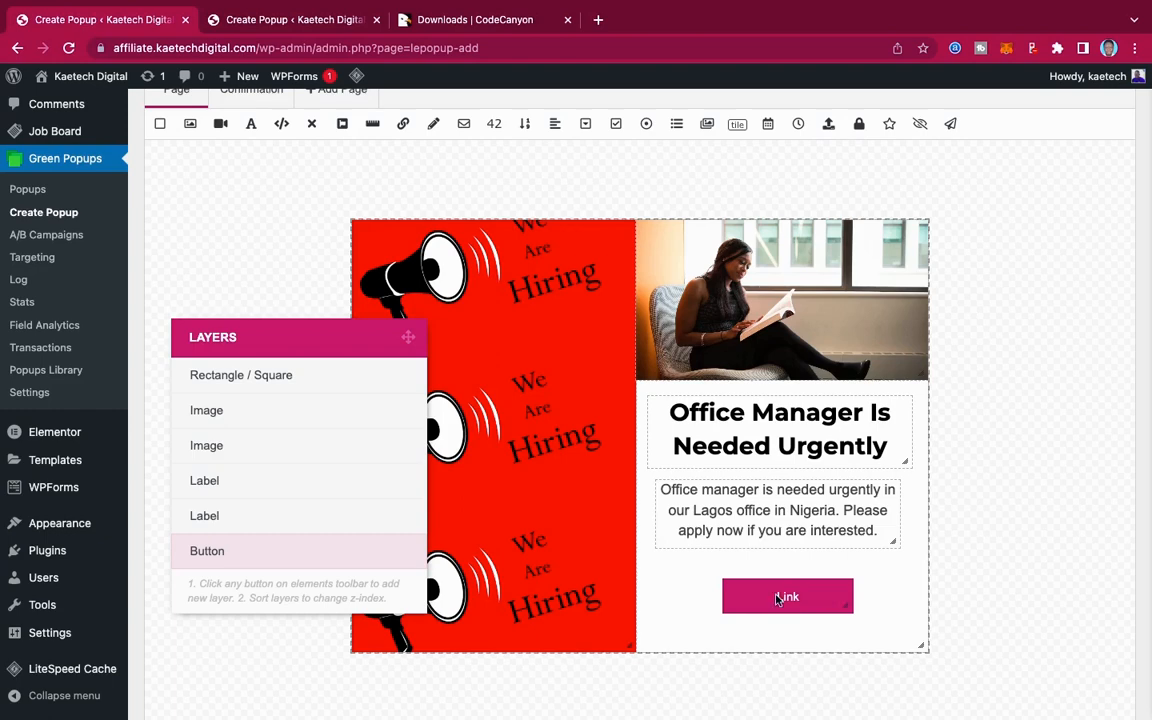
{"action": "left_click", "coordinate": [240, 553]}
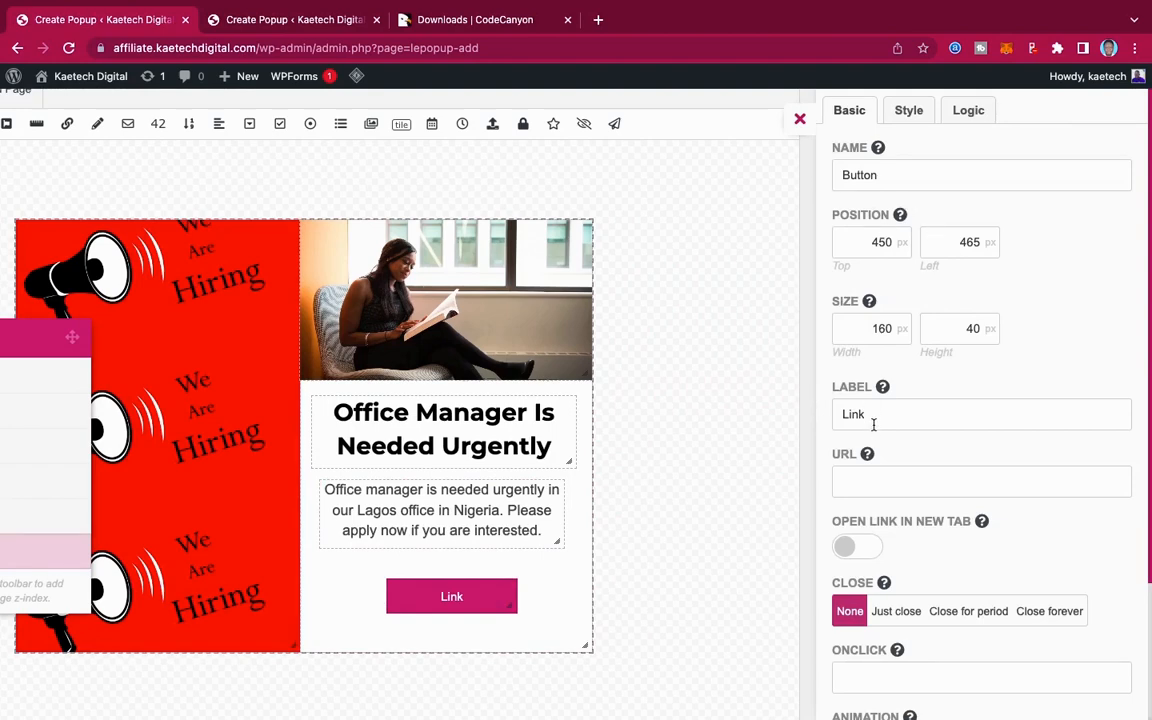
Step: Set the link button's label and name to "APPLY NOW"
{"action": "left_click_drag", "start_coordinate": [868, 414], "coordinate": [825, 416]}
{"action": "type", "text": "APPLY NOW"}
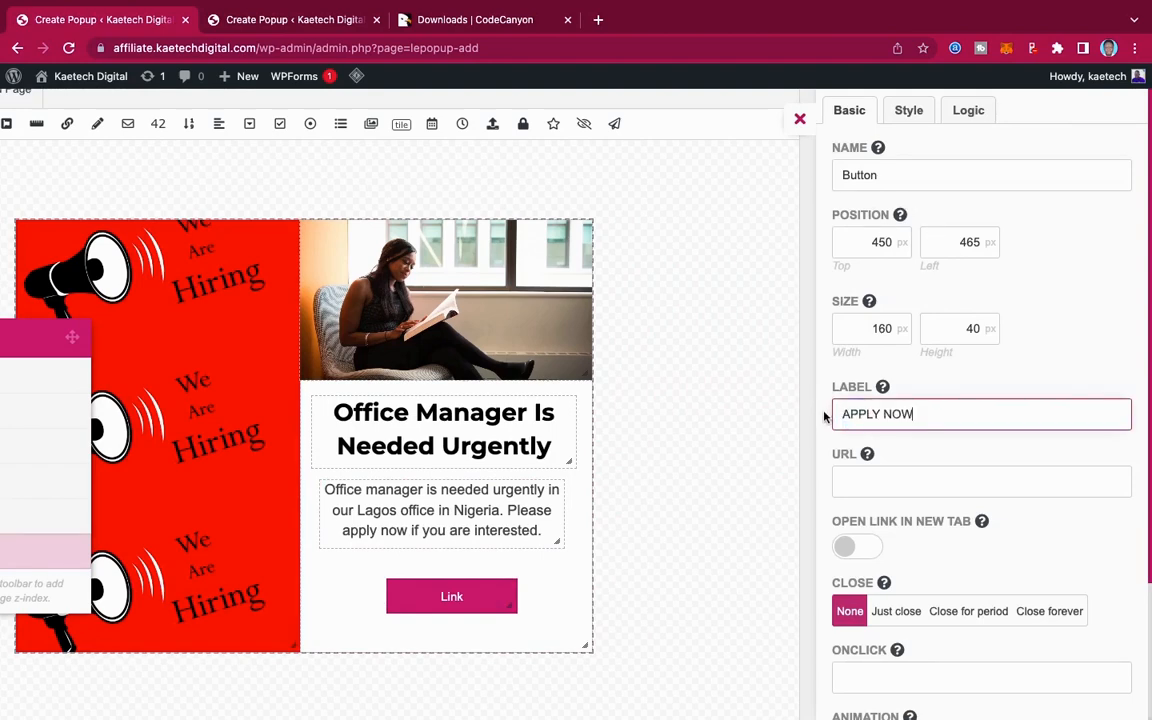
{"action": "left_click_drag", "start_coordinate": [878, 175], "coordinate": [822, 176]}
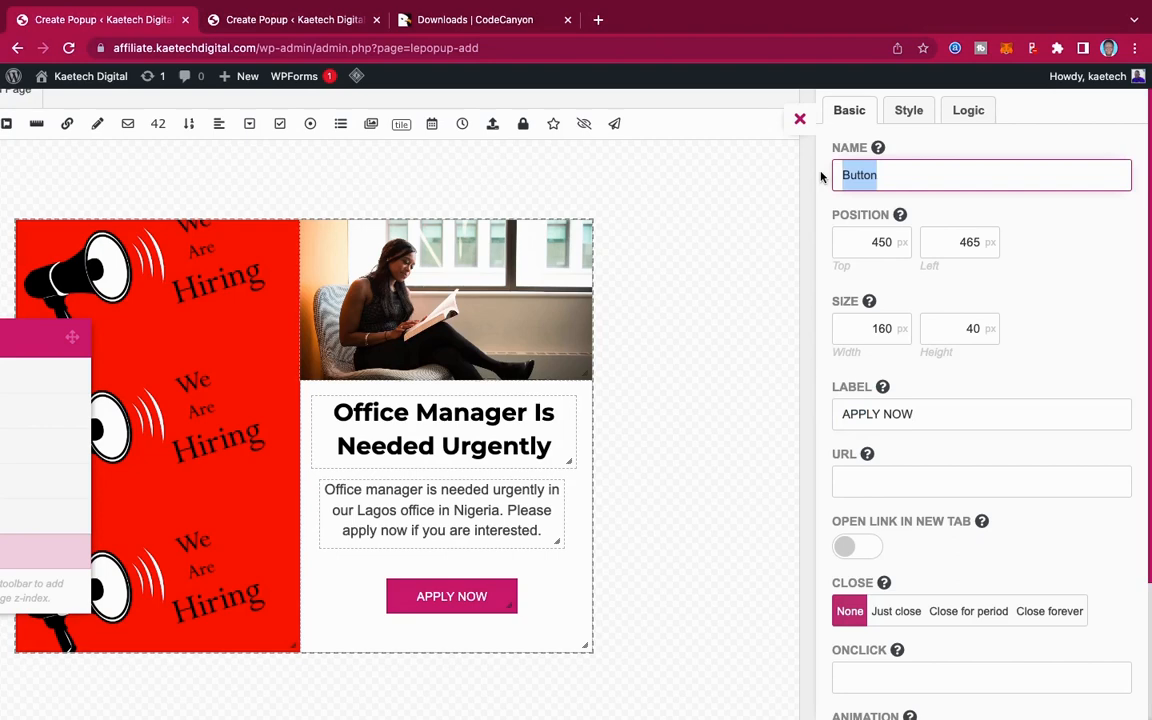
{"action": "key", "text": "ctrl+v"}
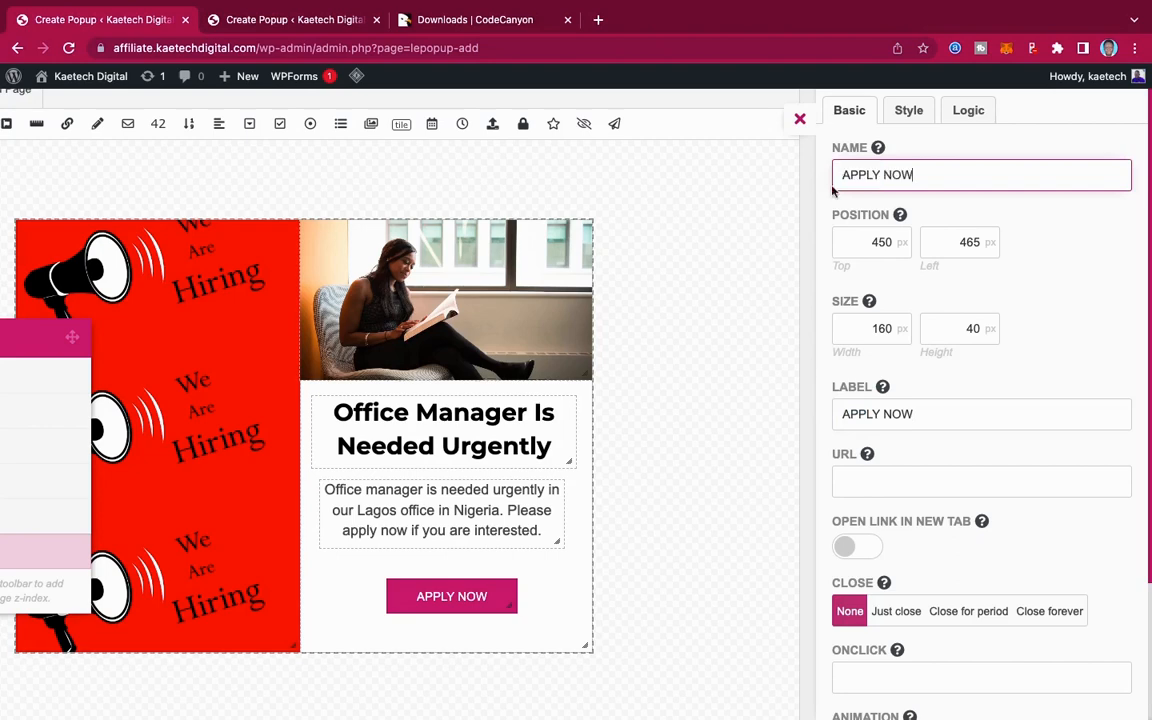
{"action": "left_click", "coordinate": [866, 487]}
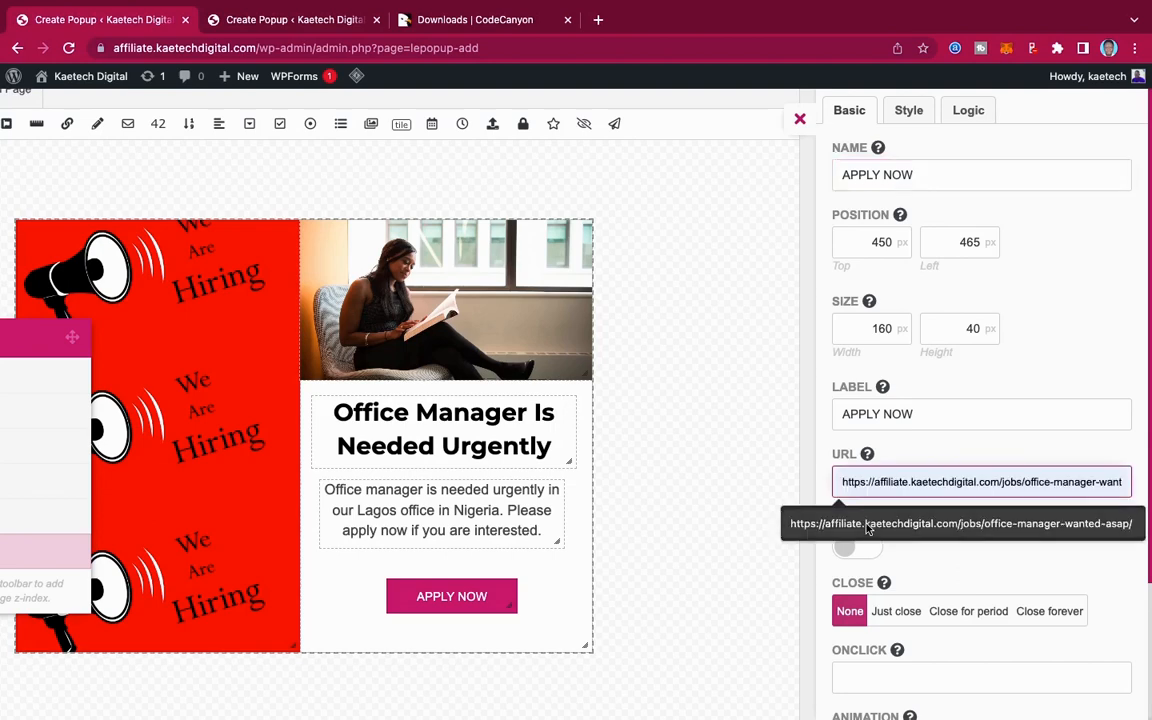
{"action": "left_click", "coordinate": [867, 524]}
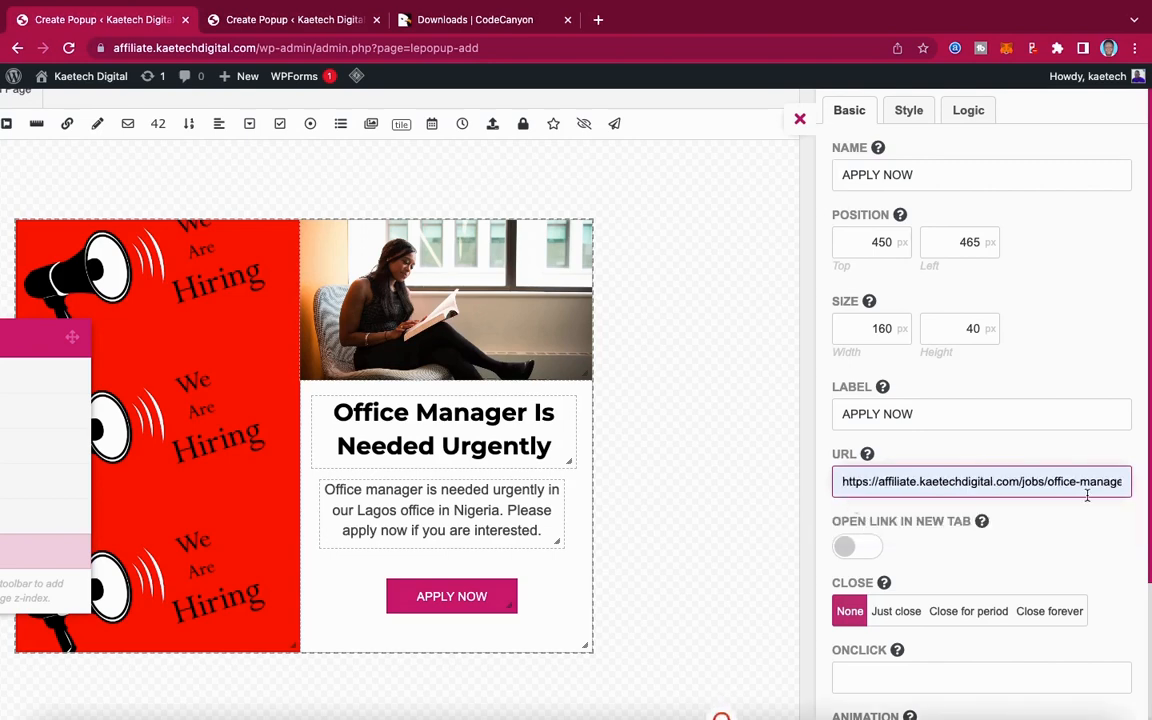
{"action": "left_click", "coordinate": [863, 547]}
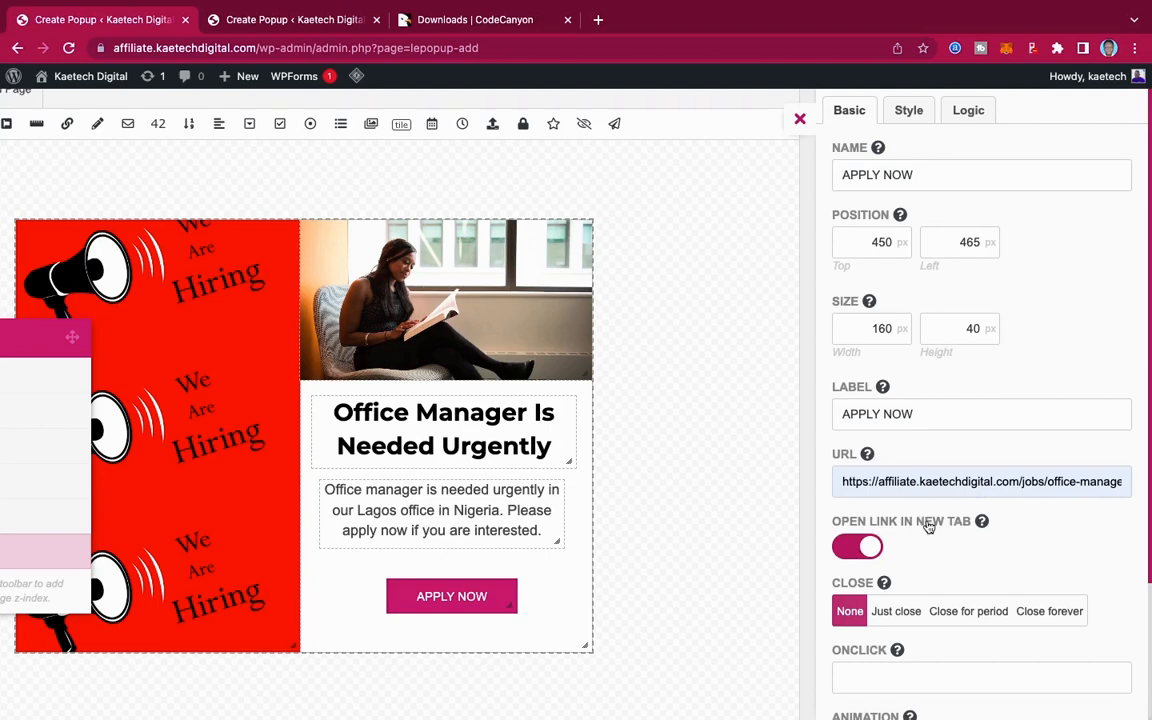
{"action": "scroll", "coordinate": [928, 524], "scroll_direction": "down", "scroll_amount": 3}
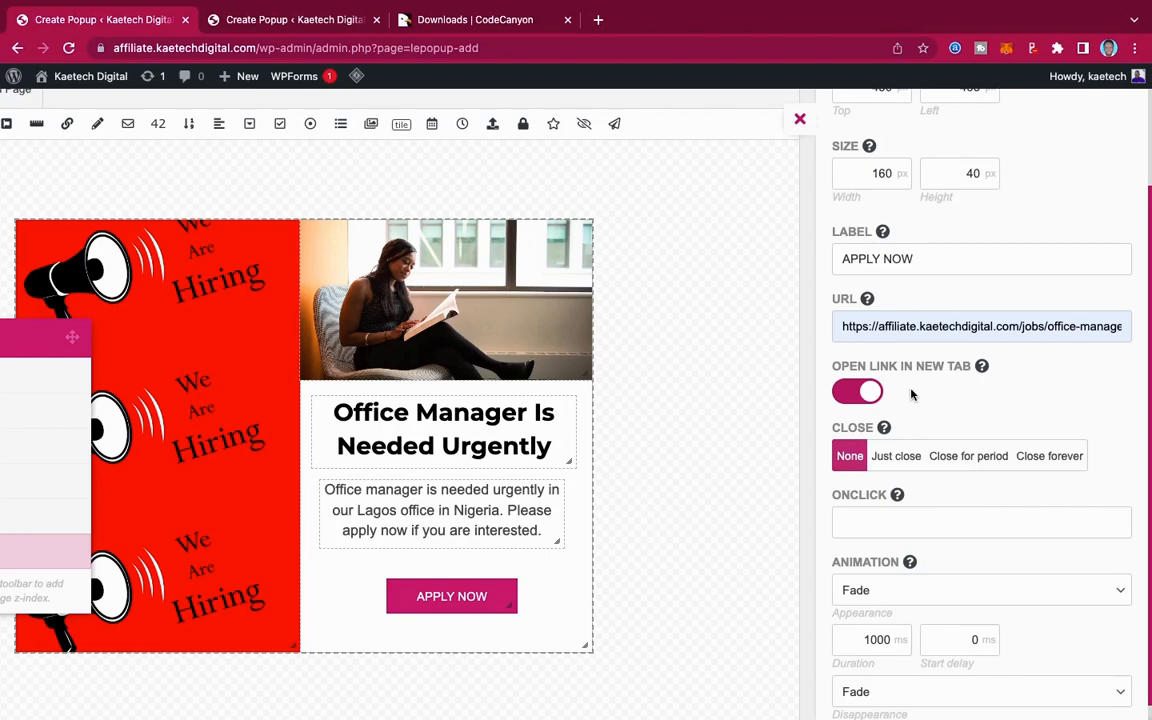
{"action": "scroll", "coordinate": [911, 394], "scroll_direction": "up", "scroll_amount": 3}
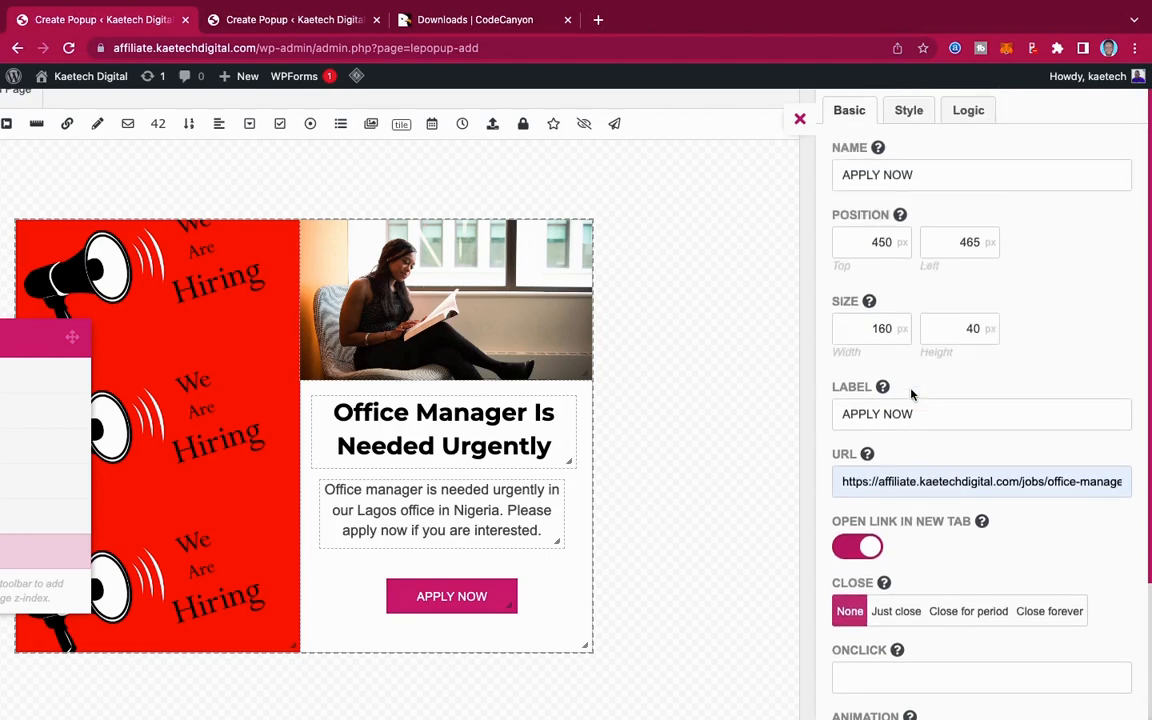
{"action": "left_click", "coordinate": [911, 114]}
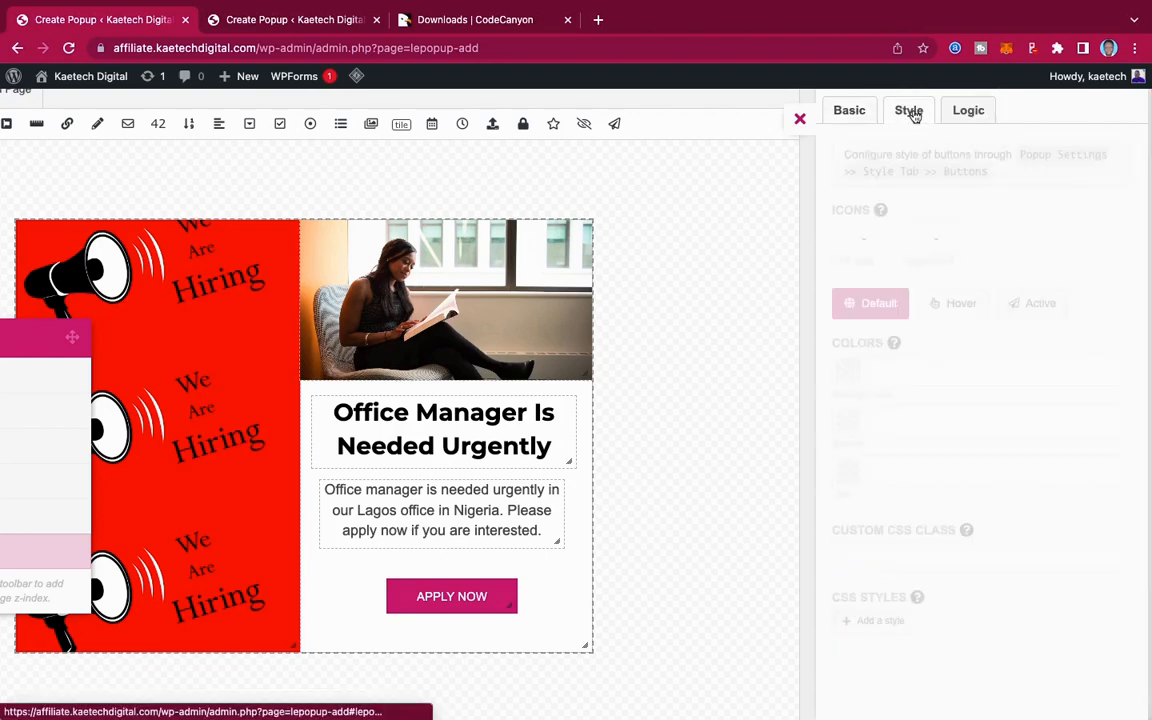
{"action": "left_click", "coordinate": [850, 115]}
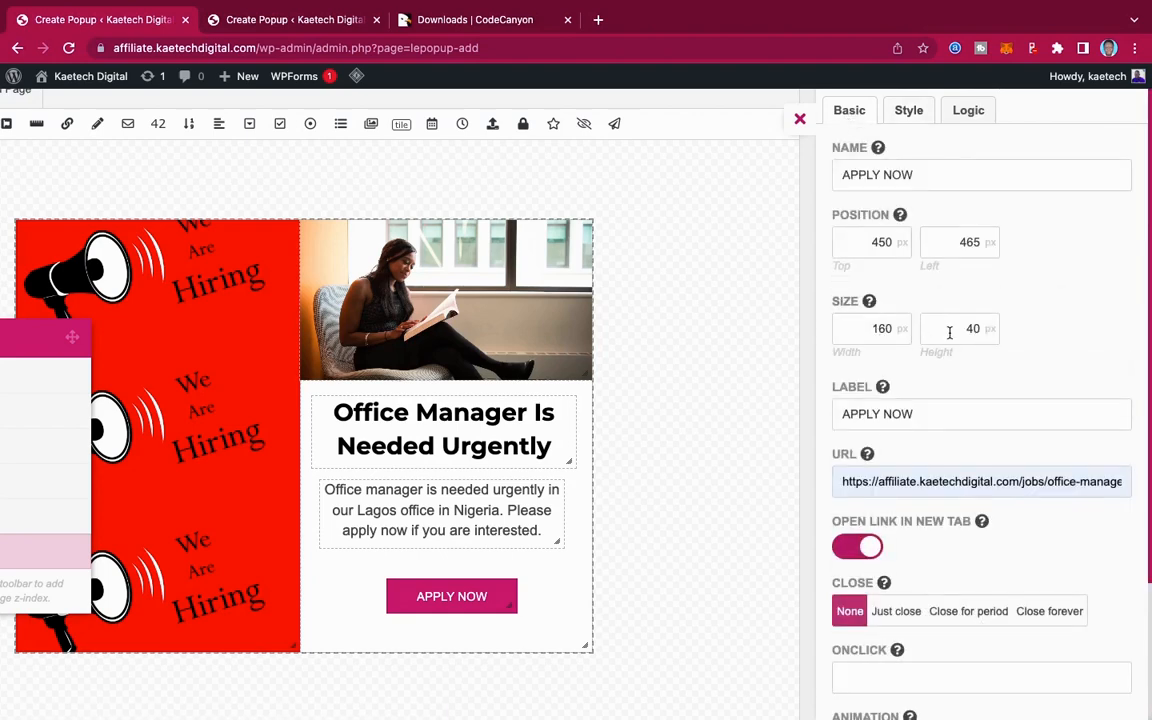
Step: Resize the APPLY NOW button to 260 × 60 px and center it under the description, about 445 px from the top and 400 px from the left
{"action": "left_click", "coordinate": [876, 329]}
{"action": "left_click_drag", "start_coordinate": [876, 329], "coordinate": [865, 329]}
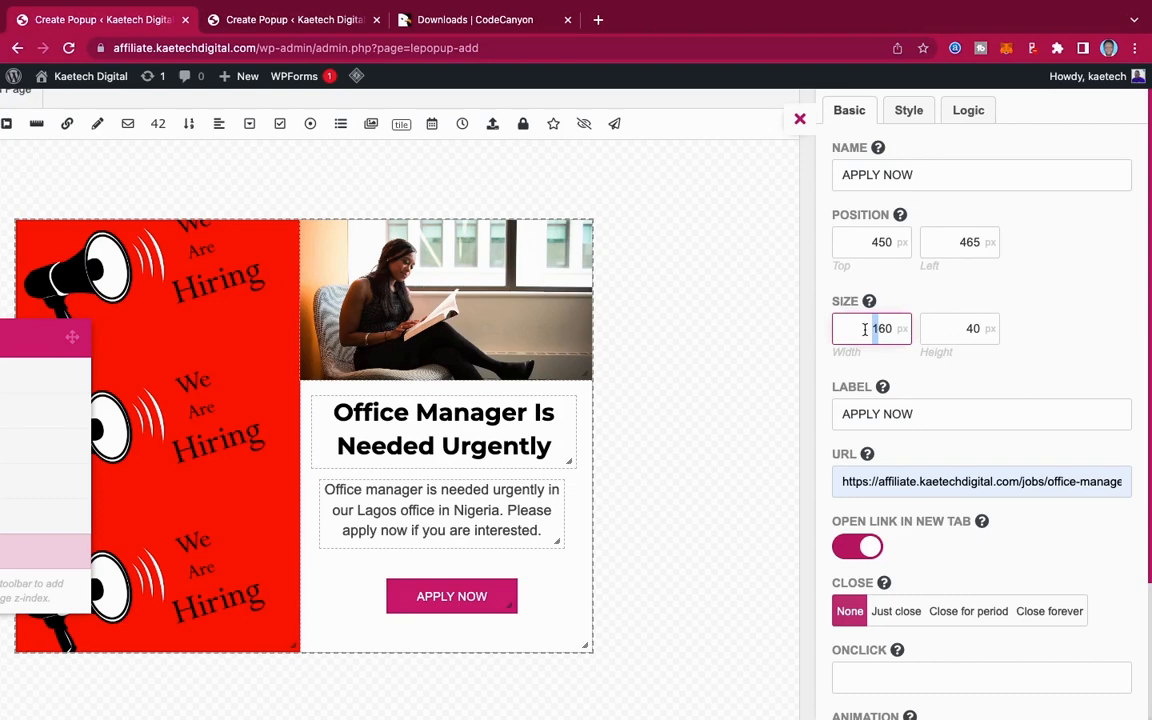
{"action": "type", "text": "2"}
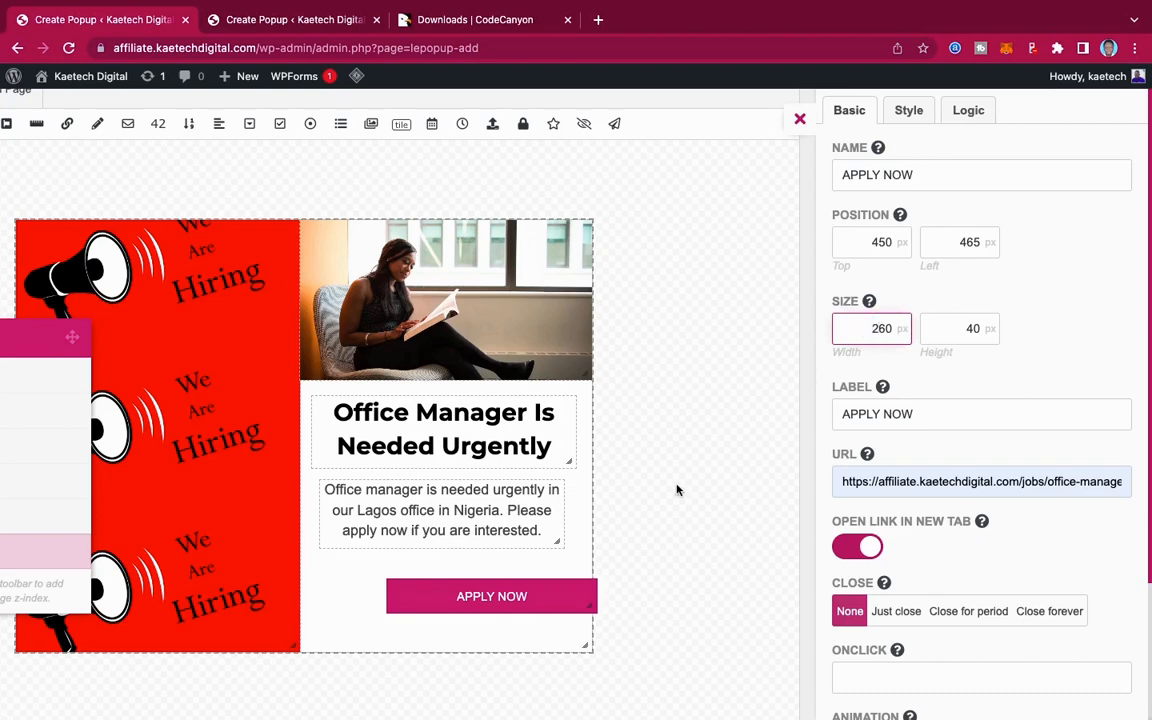
{"action": "left_click_drag", "start_coordinate": [972, 329], "coordinate": [963, 329]}
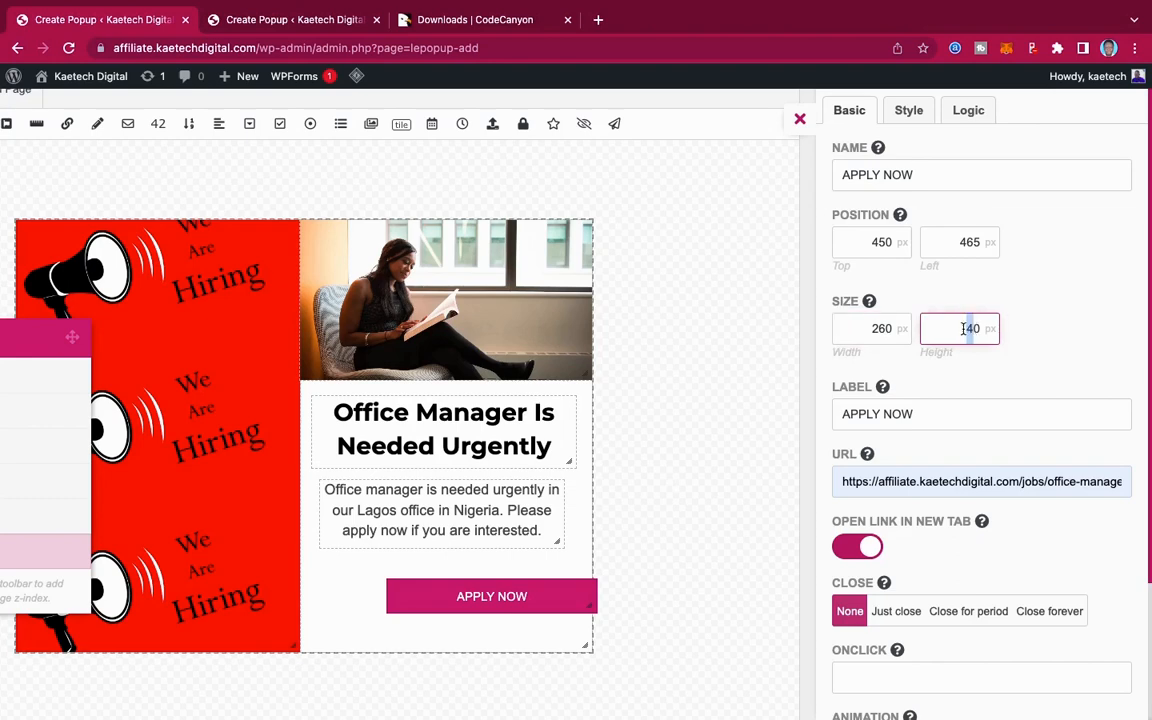
{"action": "type", "text": "6"}
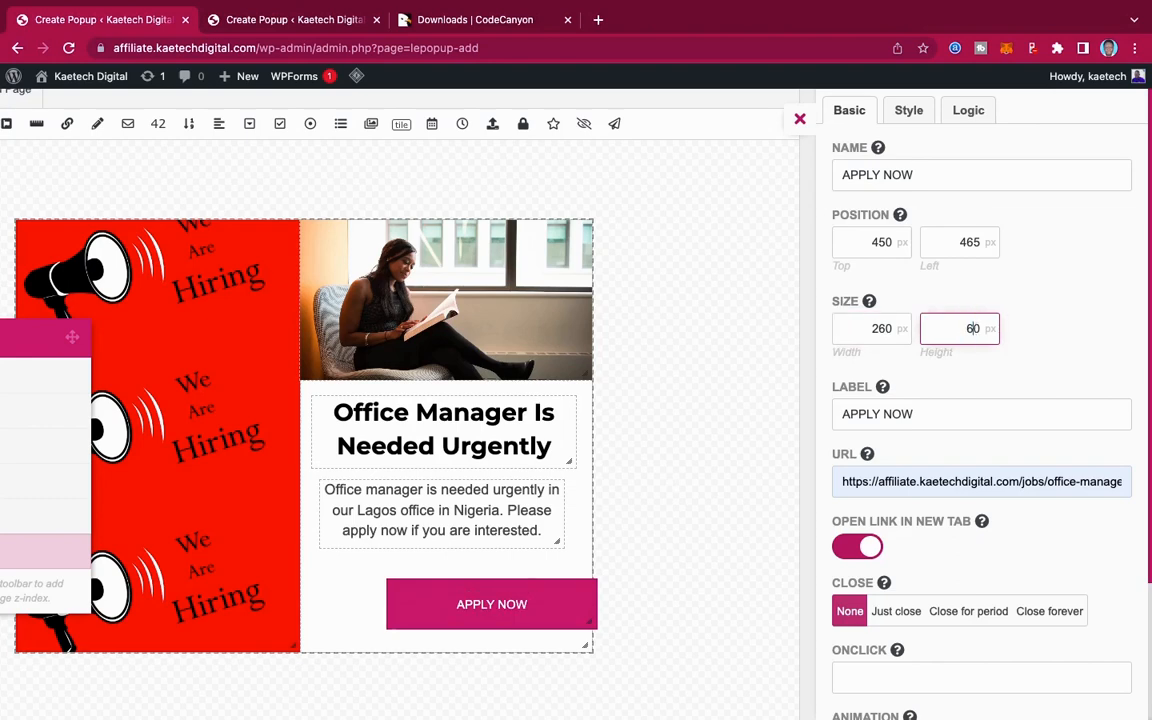
{"action": "left_click_drag", "start_coordinate": [553, 612], "coordinate": [502, 604]}
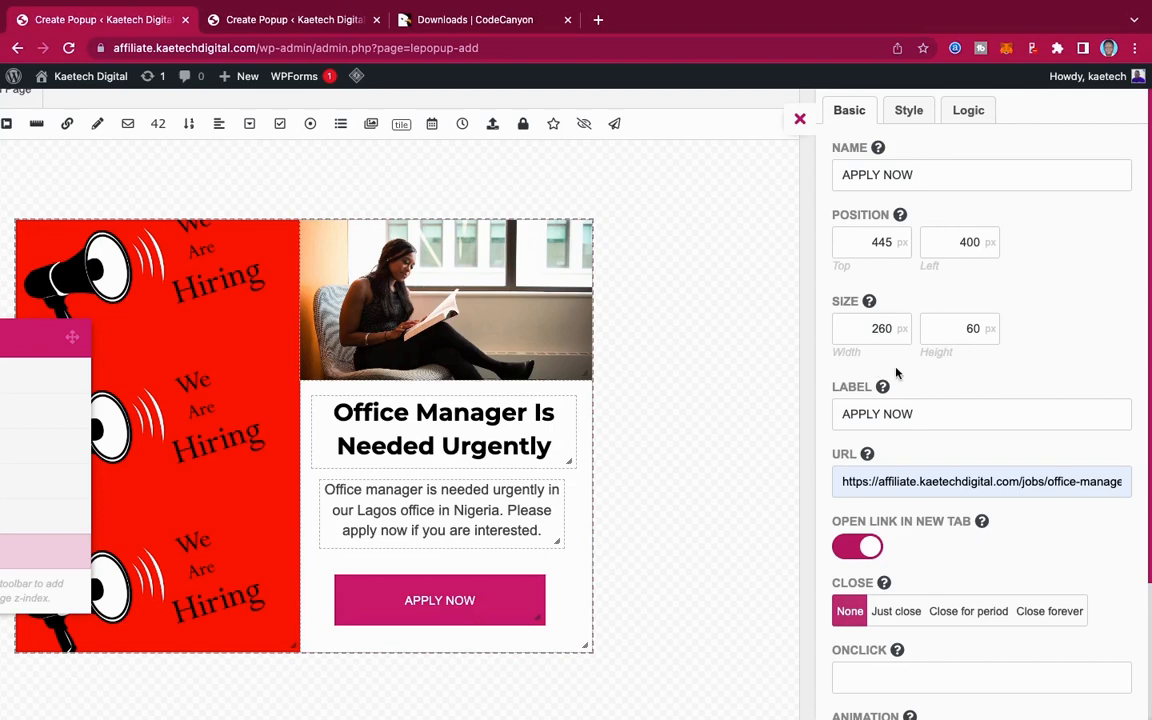
Step: Set the APPLY NOW button's appearance animation to Fade Right
{"action": "scroll", "coordinate": [928, 458], "scroll_direction": "down", "scroll_amount": 3}
{"action": "scroll", "coordinate": [928, 458], "scroll_direction": "up", "scroll_amount": 3}
{"action": "scroll", "coordinate": [942, 422], "scroll_direction": "down", "scroll_amount": 3}
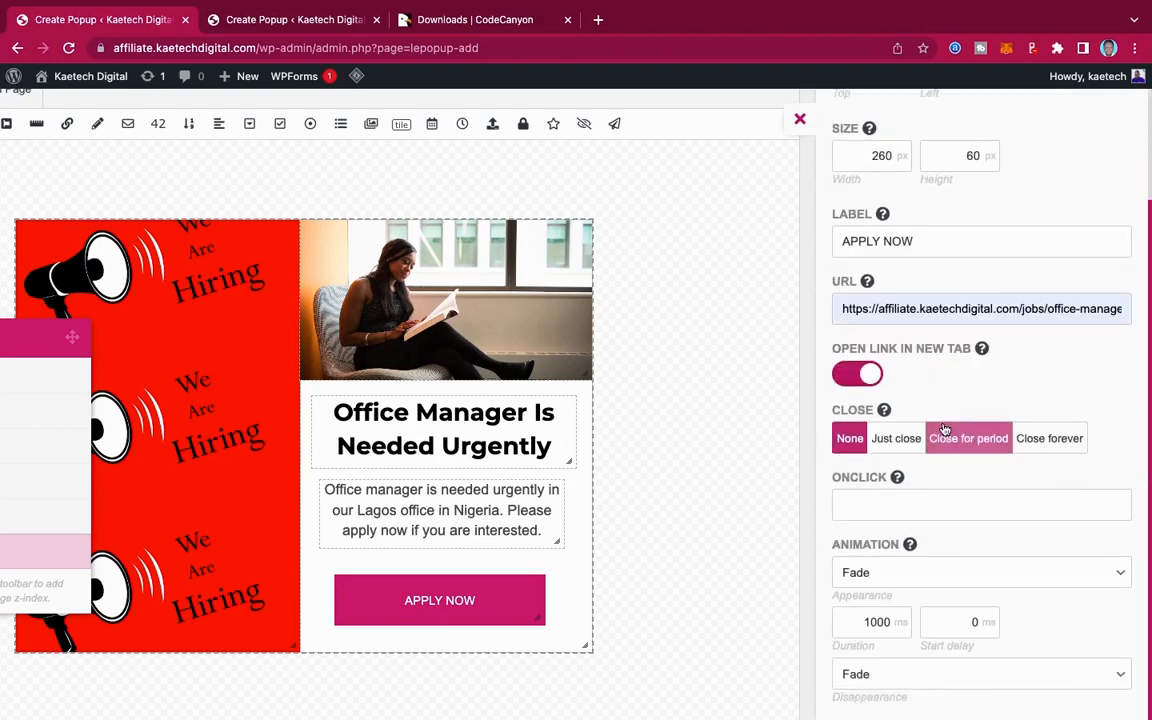
{"action": "left_click", "coordinate": [949, 576]}
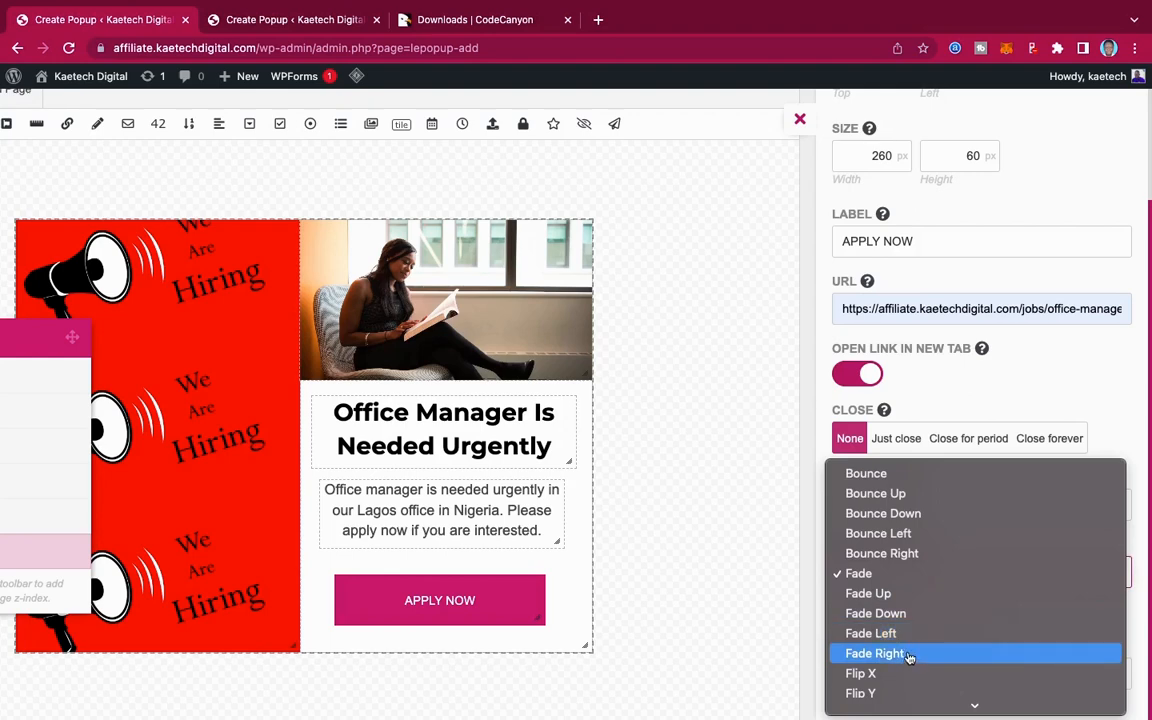
{"action": "scroll", "coordinate": [926, 605], "scroll_direction": "down", "scroll_amount": 3}
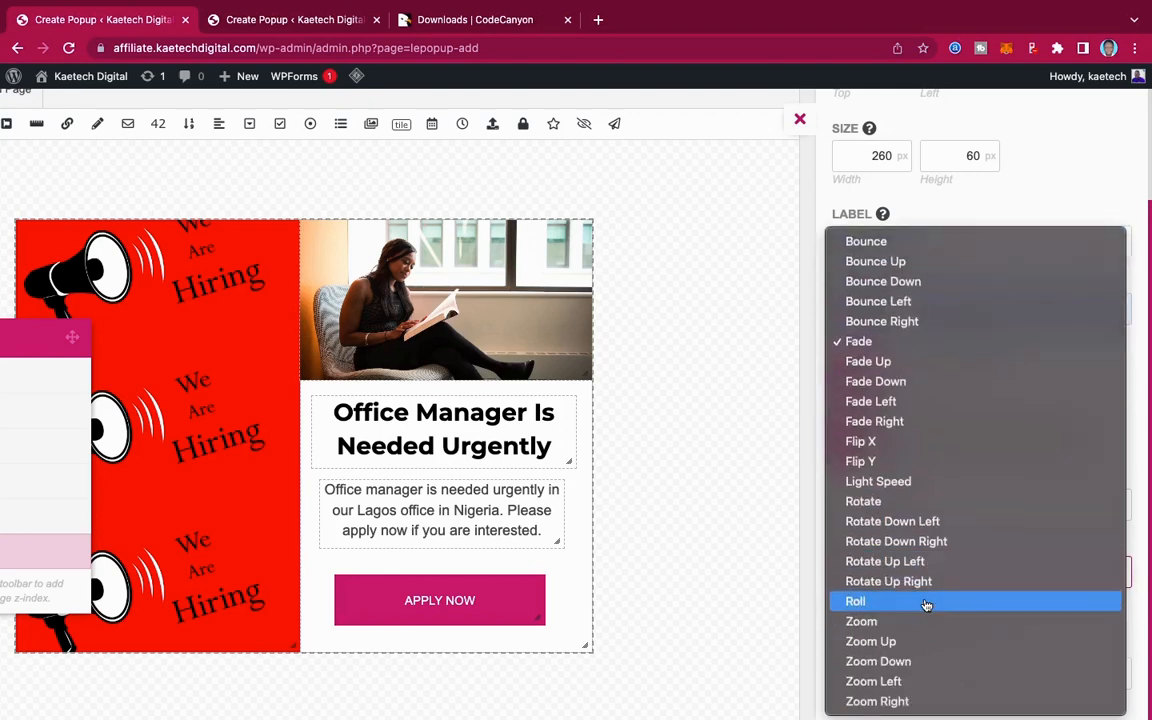
{"action": "left_click", "coordinate": [888, 421]}
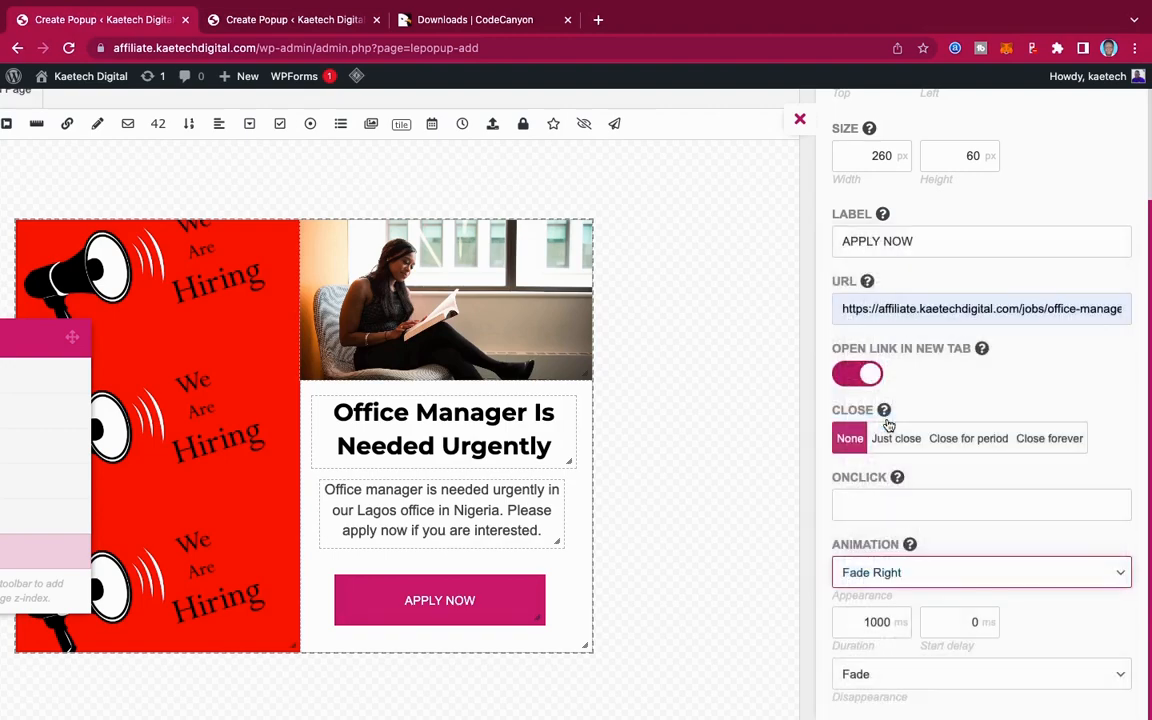
Step: Set the APPLY NOW button's default background and border colors to red, rgba(255, 0, 0, 1)
{"action": "scroll", "coordinate": [888, 425], "scroll_direction": "down", "scroll_amount": 2}
{"action": "scroll", "coordinate": [887, 424], "scroll_direction": "up", "scroll_amount": 6}
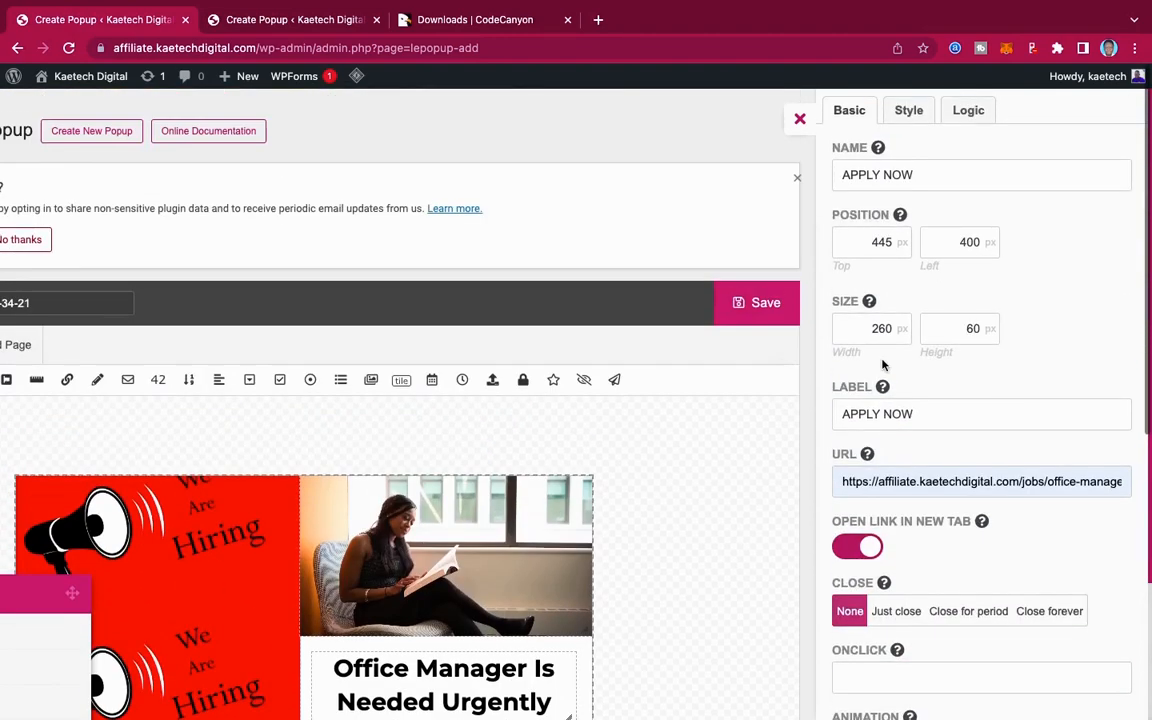
{"action": "scroll", "coordinate": [883, 365], "scroll_direction": "down", "scroll_amount": 1}
{"action": "left_click", "coordinate": [909, 112]}
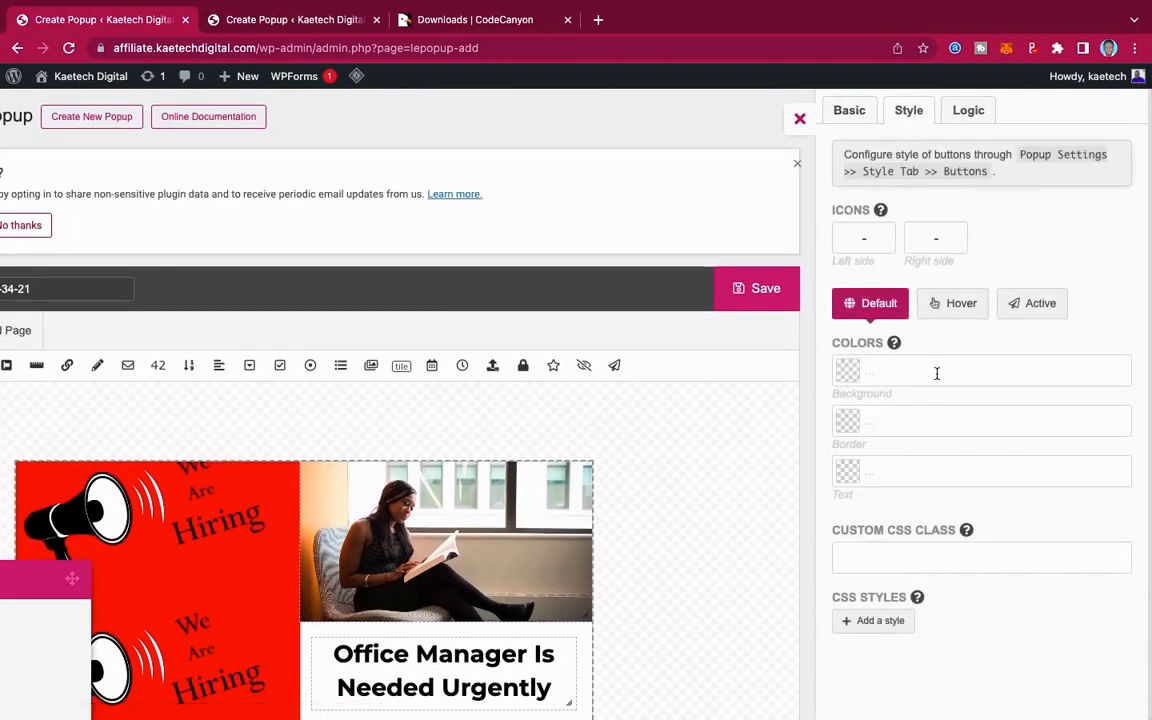
{"action": "scroll", "coordinate": [937, 373], "scroll_direction": "down", "scroll_amount": 2}
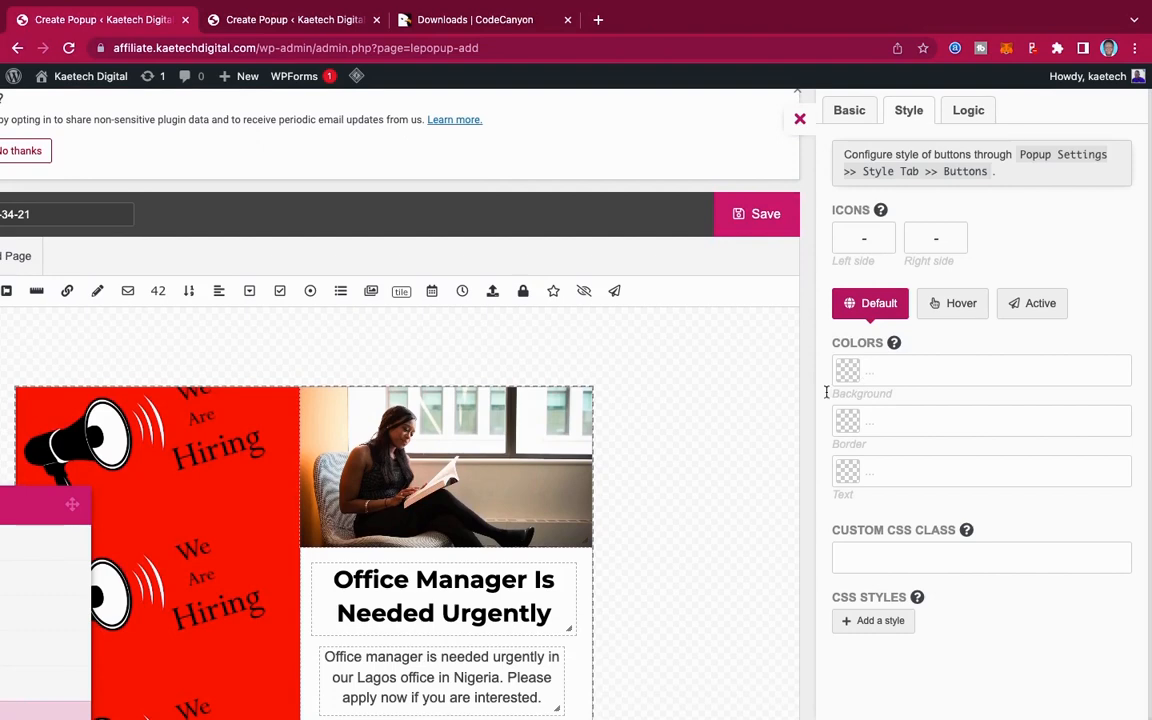
{"action": "scroll", "coordinate": [774, 414], "scroll_direction": "down", "scroll_amount": 5}
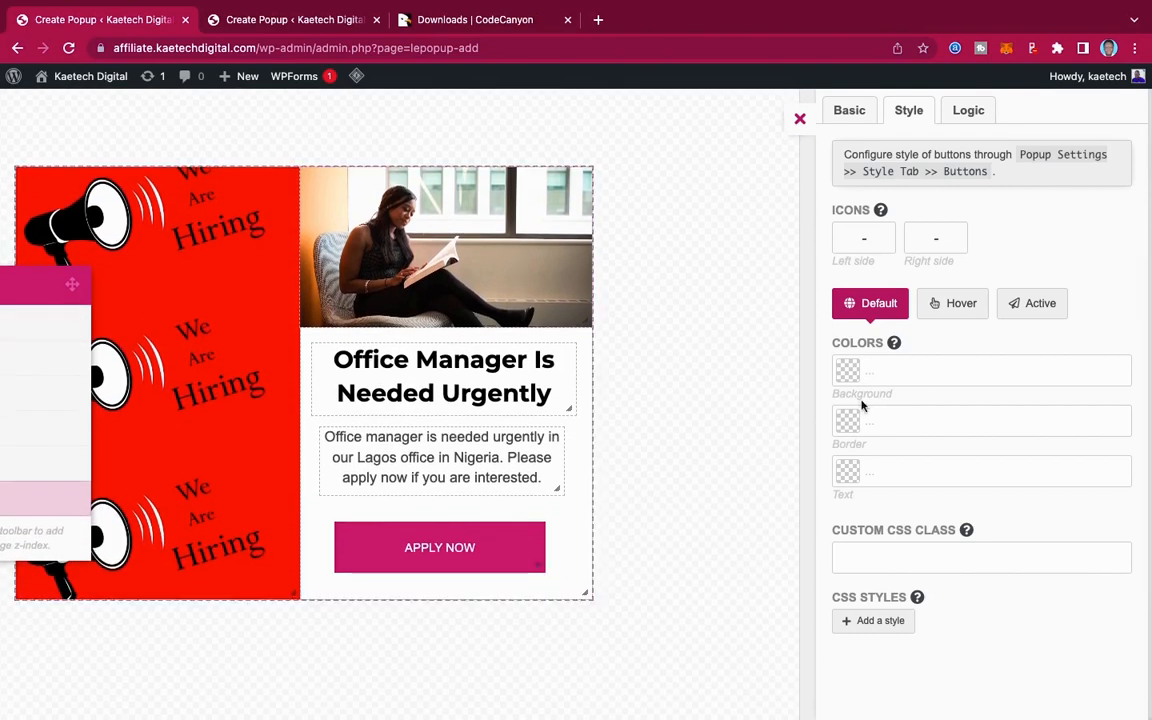
{"action": "left_click", "coordinate": [848, 370]}
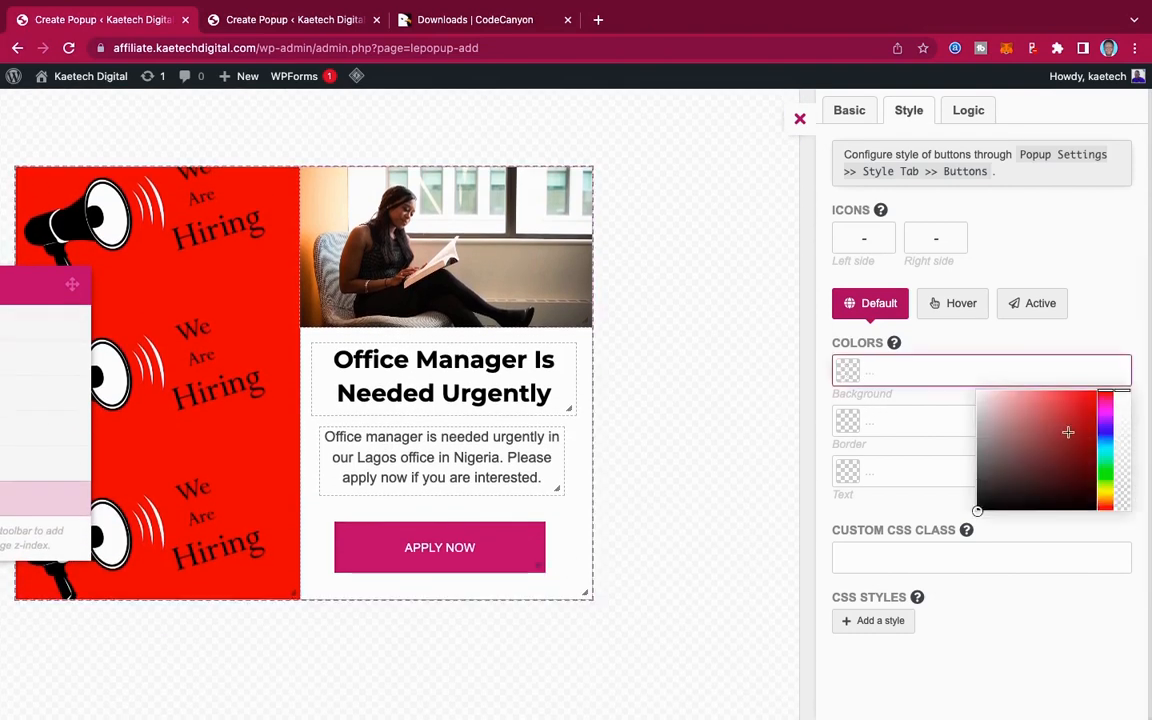
{"action": "left_click", "coordinate": [1092, 390]}
{"action": "left_click", "coordinate": [1097, 389]}
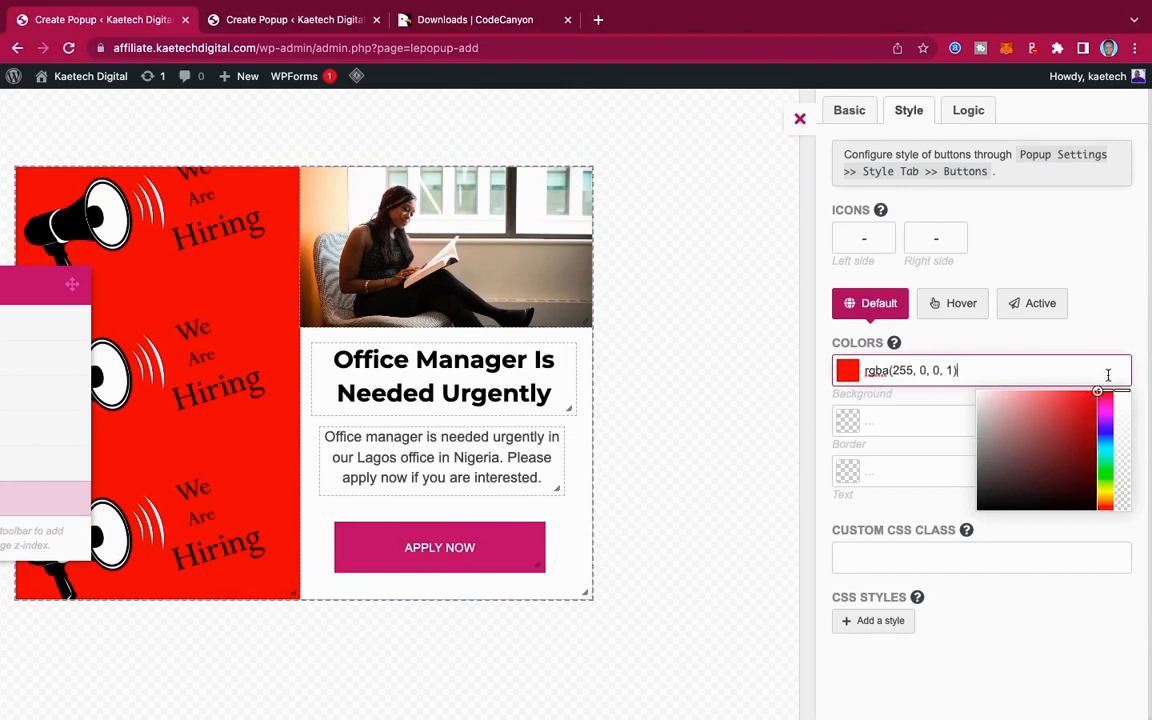
{"action": "left_click", "coordinate": [866, 421]}
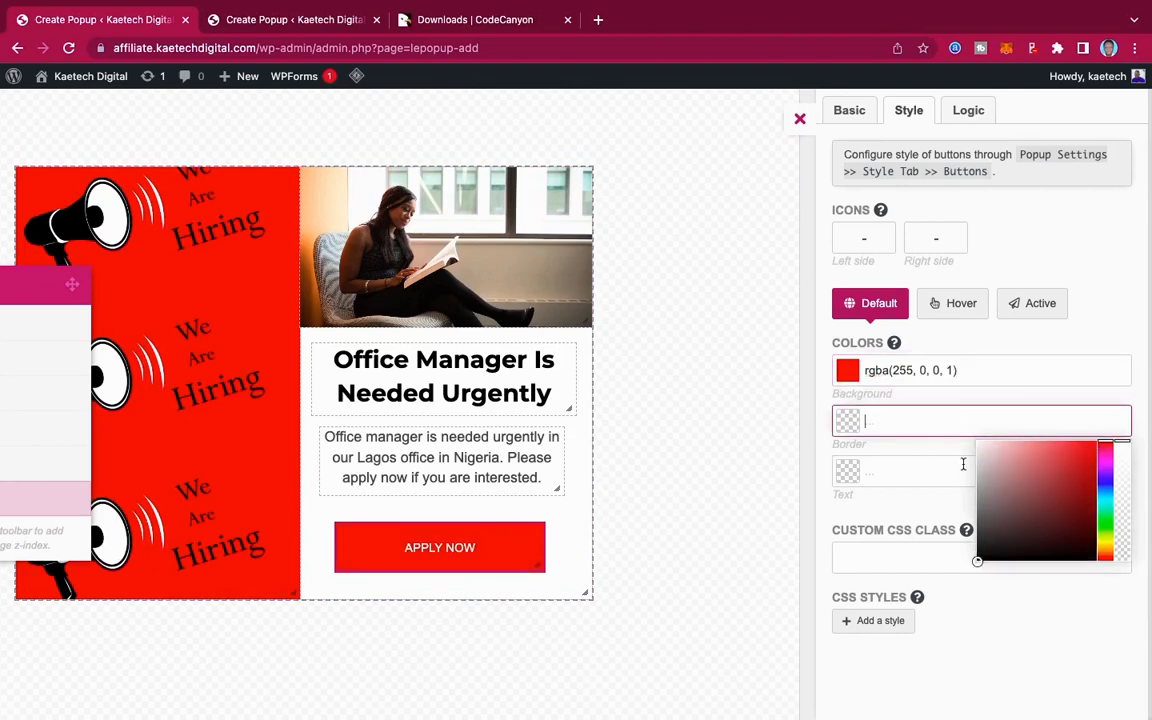
{"action": "type", "text": "rgba(255, 0, 0, 1)"}
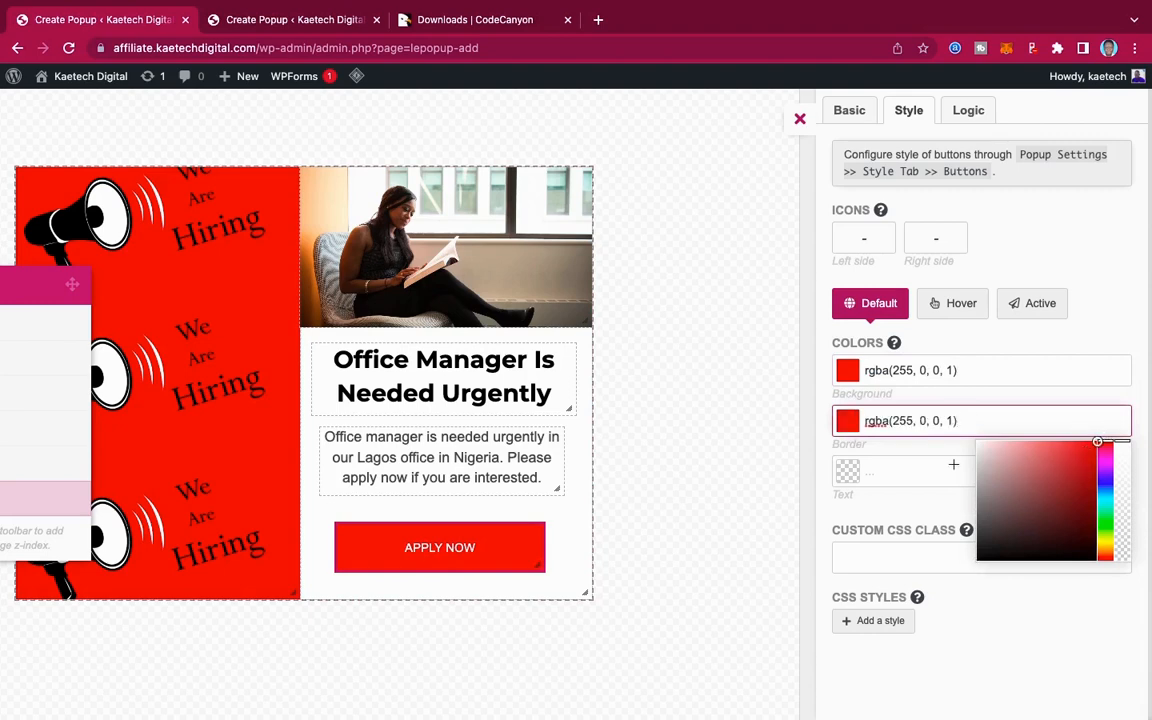
Step: Set the APPLY NOW button's default text color to white, rgba(255, 255, 255, 1)
{"action": "left_click", "coordinate": [846, 471]}
{"action": "left_click_drag", "start_coordinate": [1000, 520], "coordinate": [942, 481]}
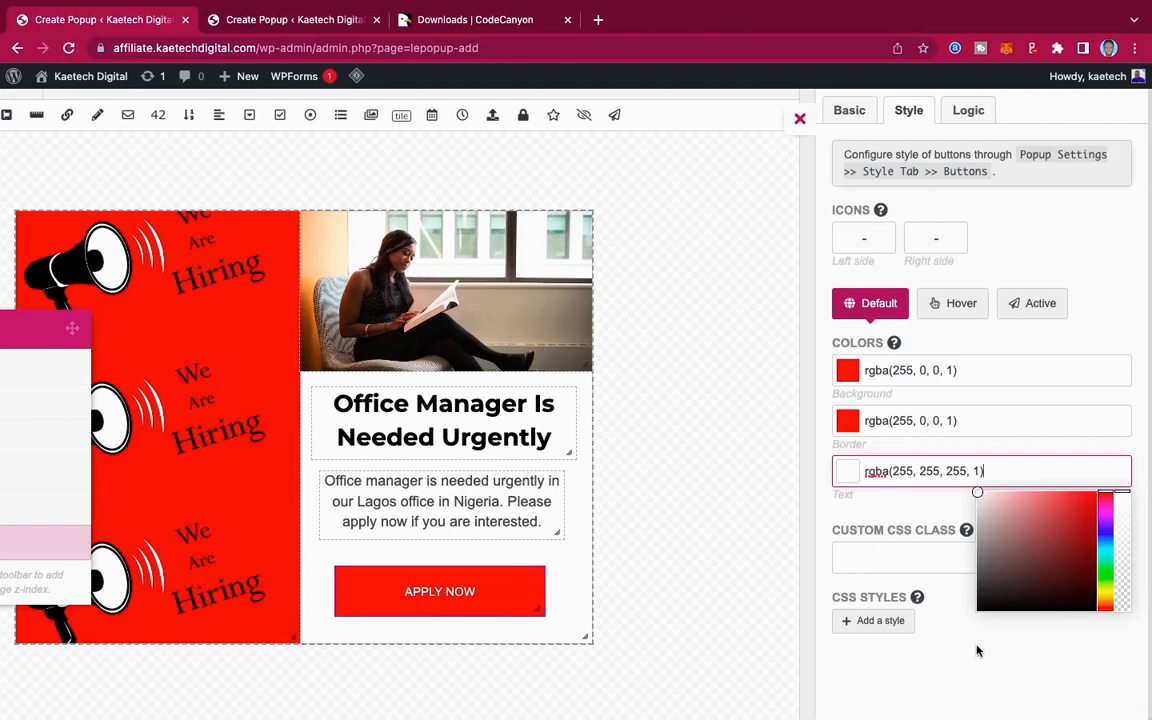
{"action": "left_click", "coordinate": [962, 675]}
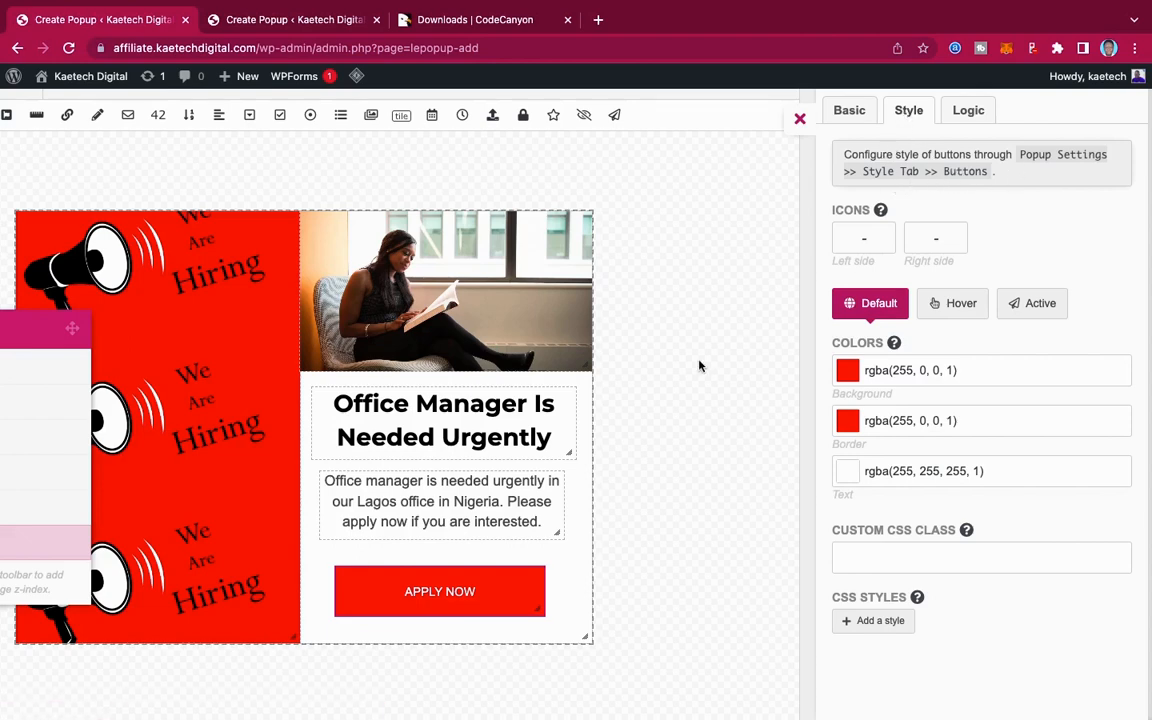
{"action": "left_click", "coordinate": [800, 118]}
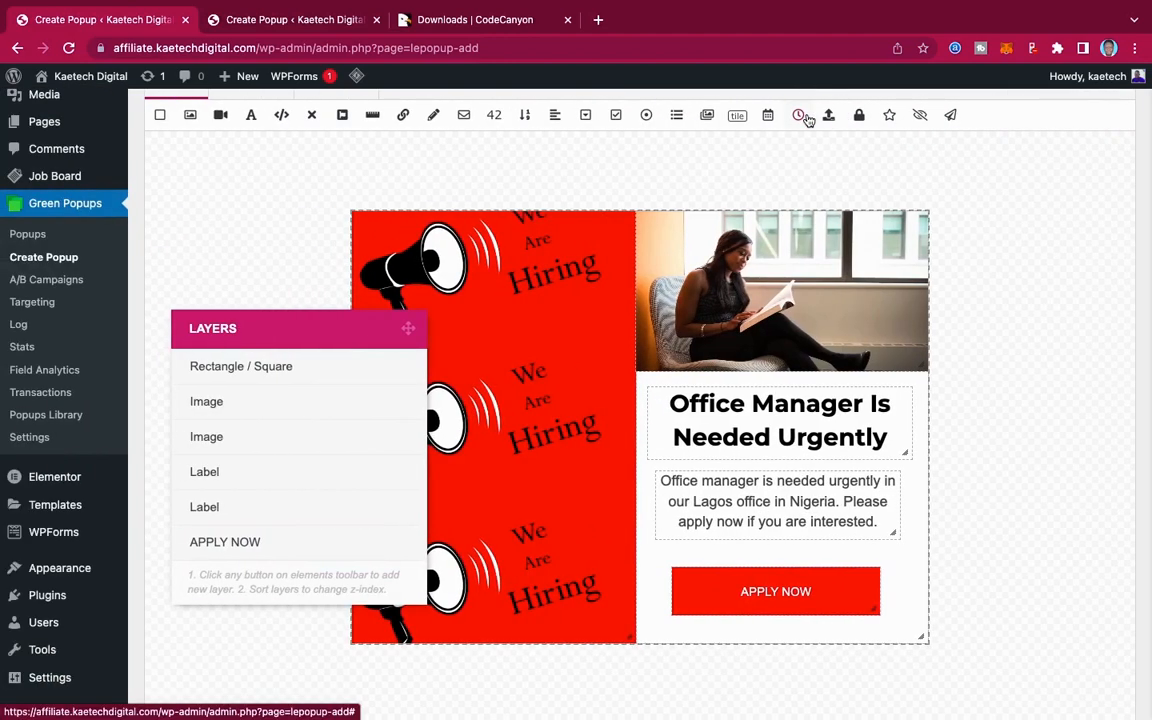
{"action": "left_click", "coordinate": [247, 541]}
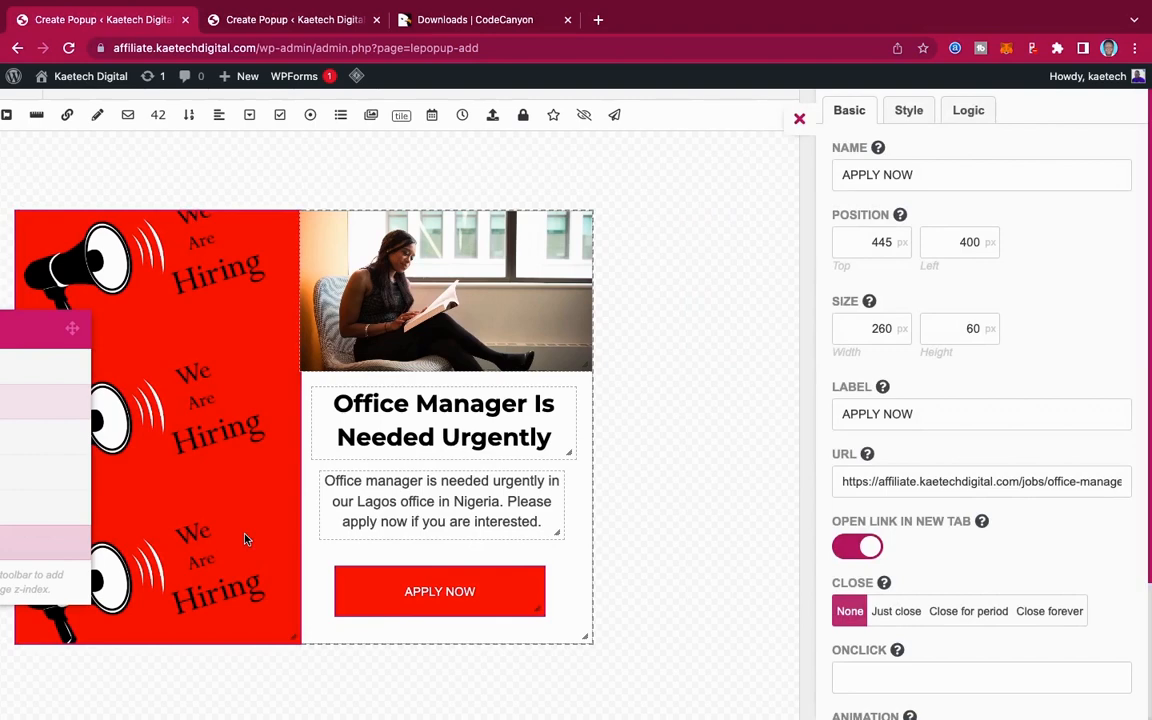
{"action": "scroll", "coordinate": [900, 406], "scroll_direction": "down", "scroll_amount": 3}
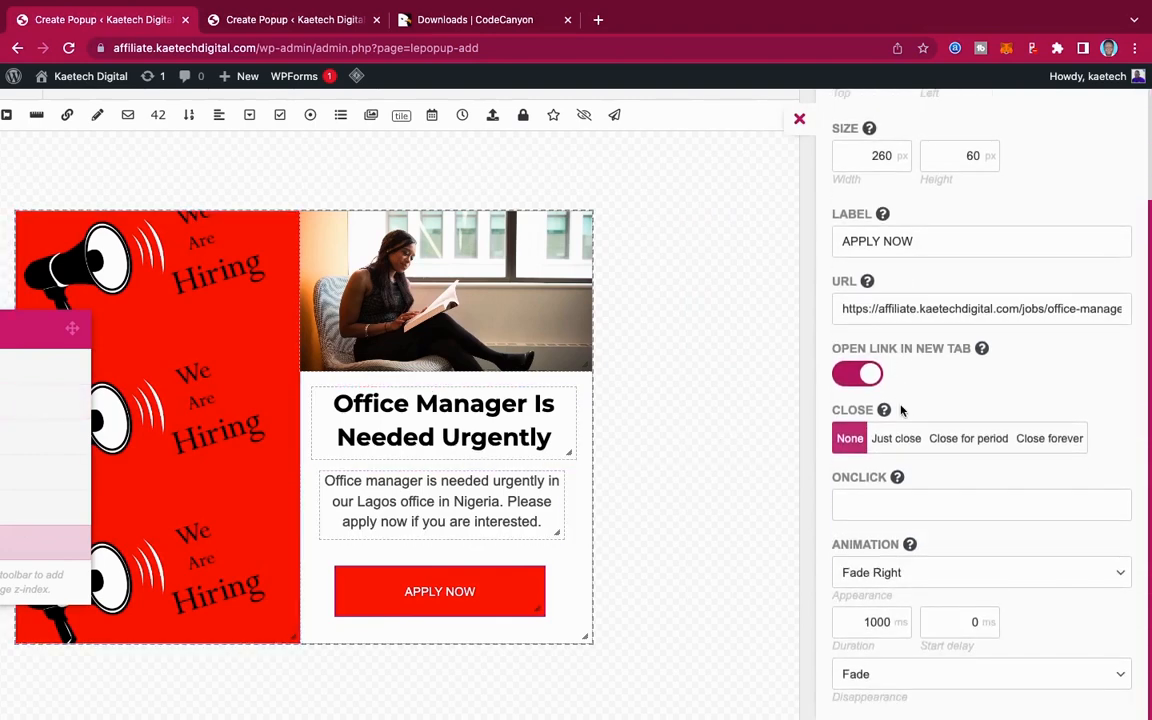
{"action": "scroll", "coordinate": [900, 406], "scroll_direction": "up", "scroll_amount": 3}
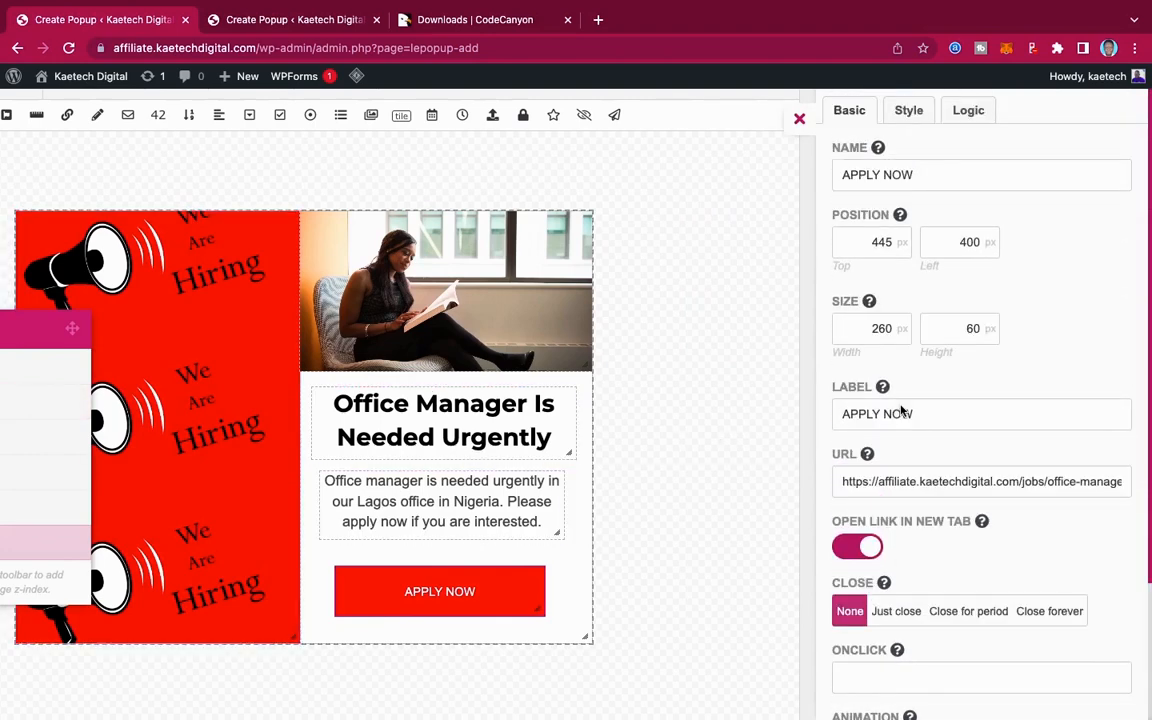
{"action": "left_click", "coordinate": [803, 121]}
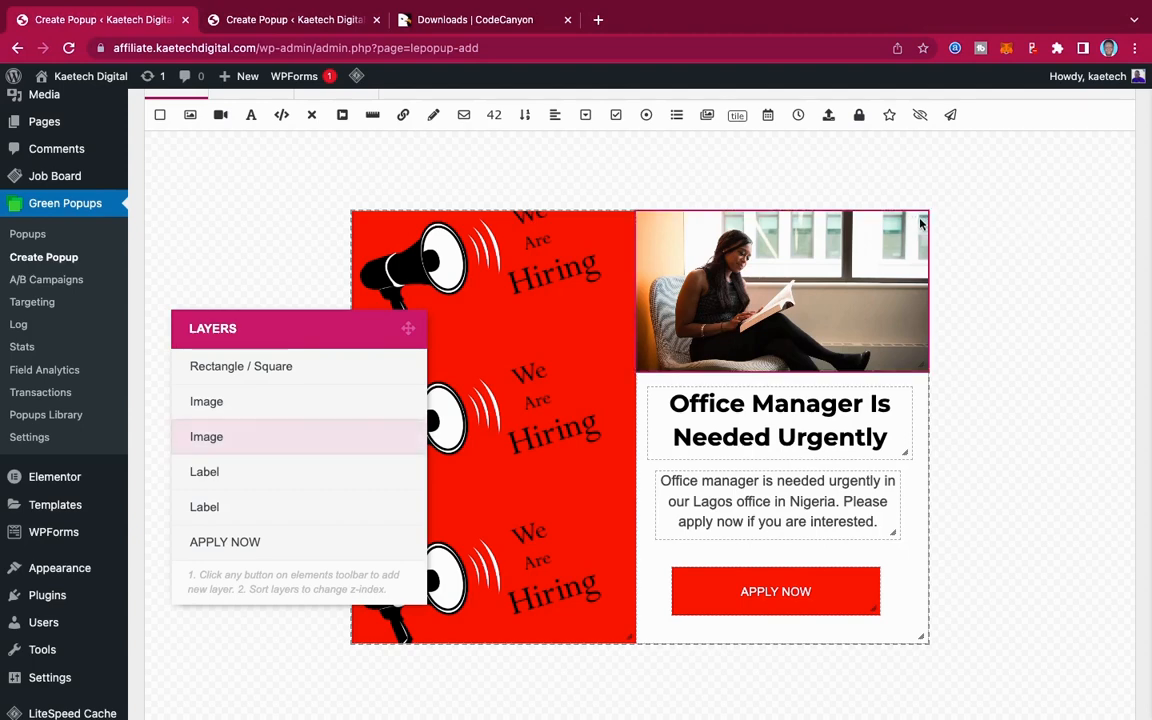
Step: Add a close icon to the popup and place it in the photo's upper-right corner, 0 px from the top and 680 px from the left
{"action": "left_click", "coordinate": [311, 117]}
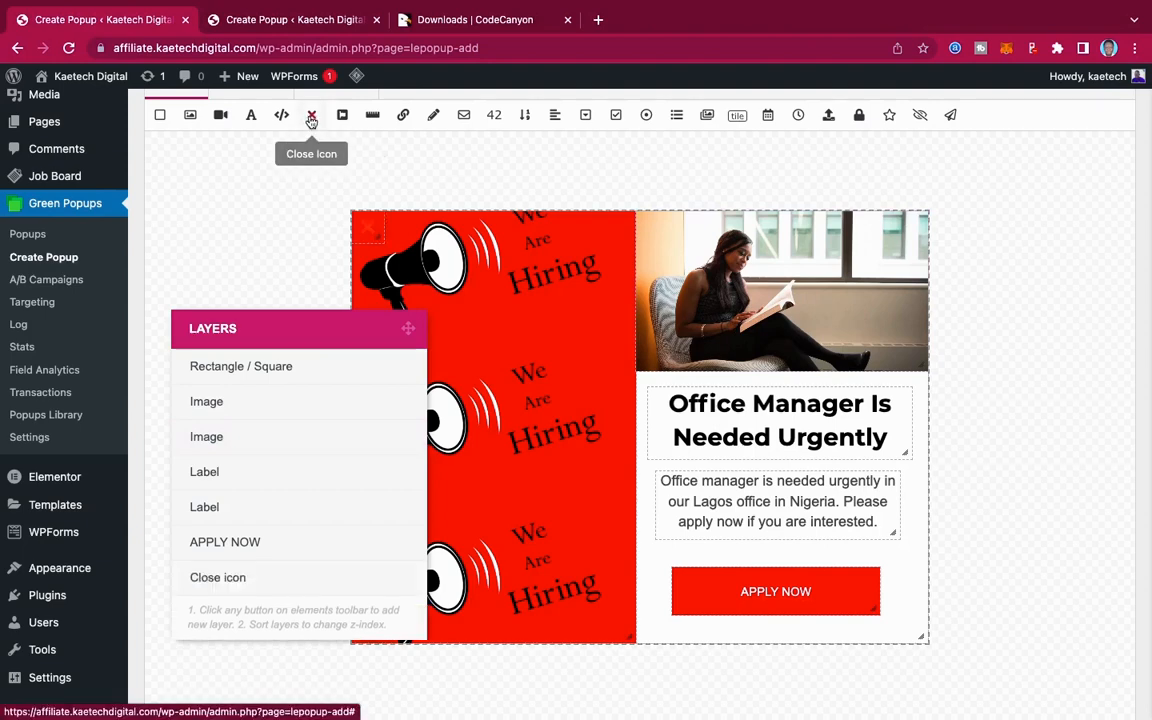
{"action": "left_click_drag", "start_coordinate": [368, 234], "coordinate": [911, 232]}
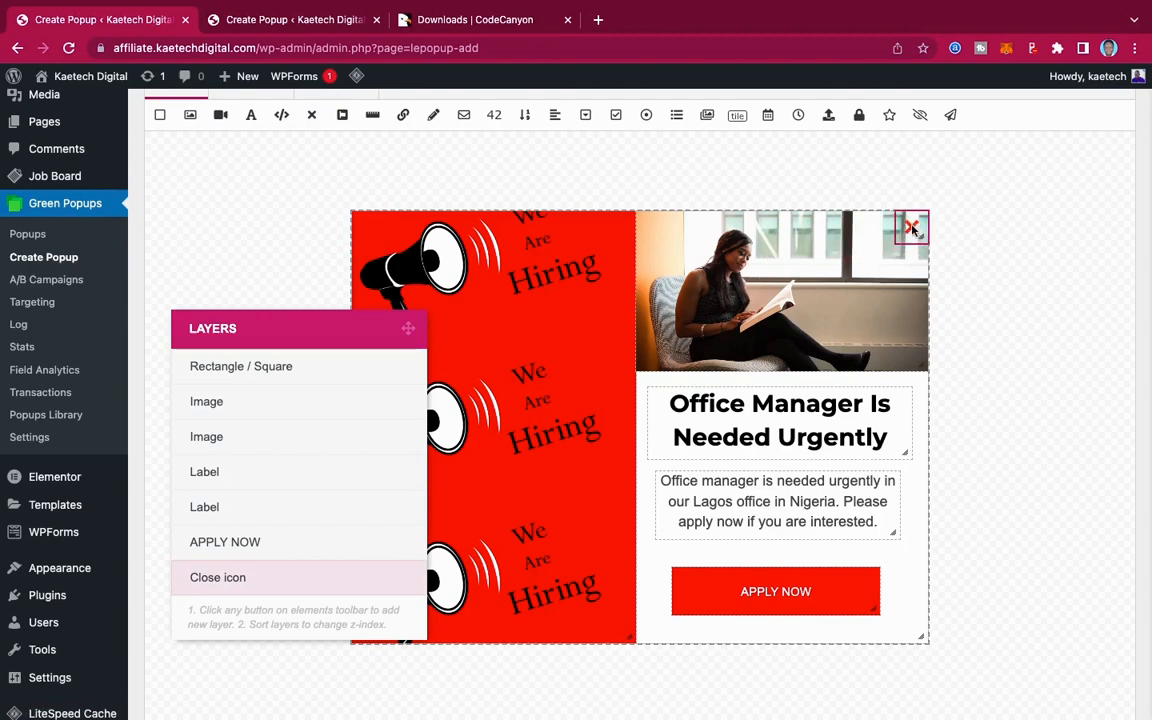
{"action": "left_click_drag", "start_coordinate": [913, 231], "coordinate": [944, 196]}
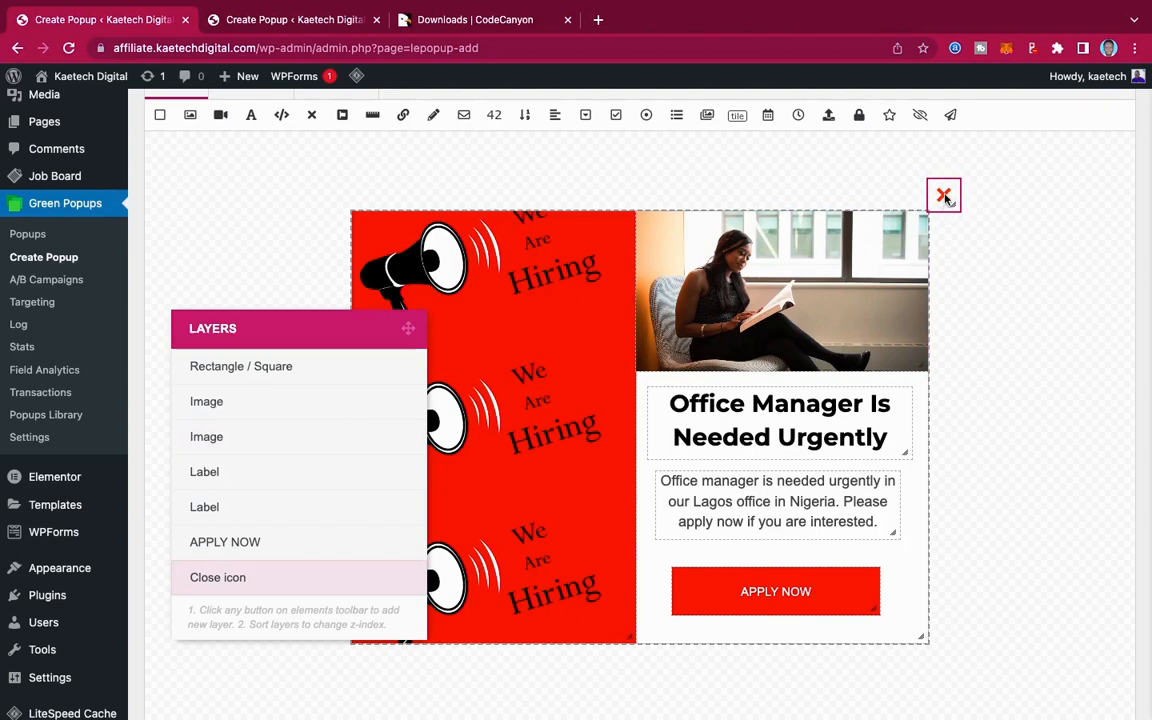
{"action": "left_click_drag", "start_coordinate": [945, 200], "coordinate": [912, 226]}
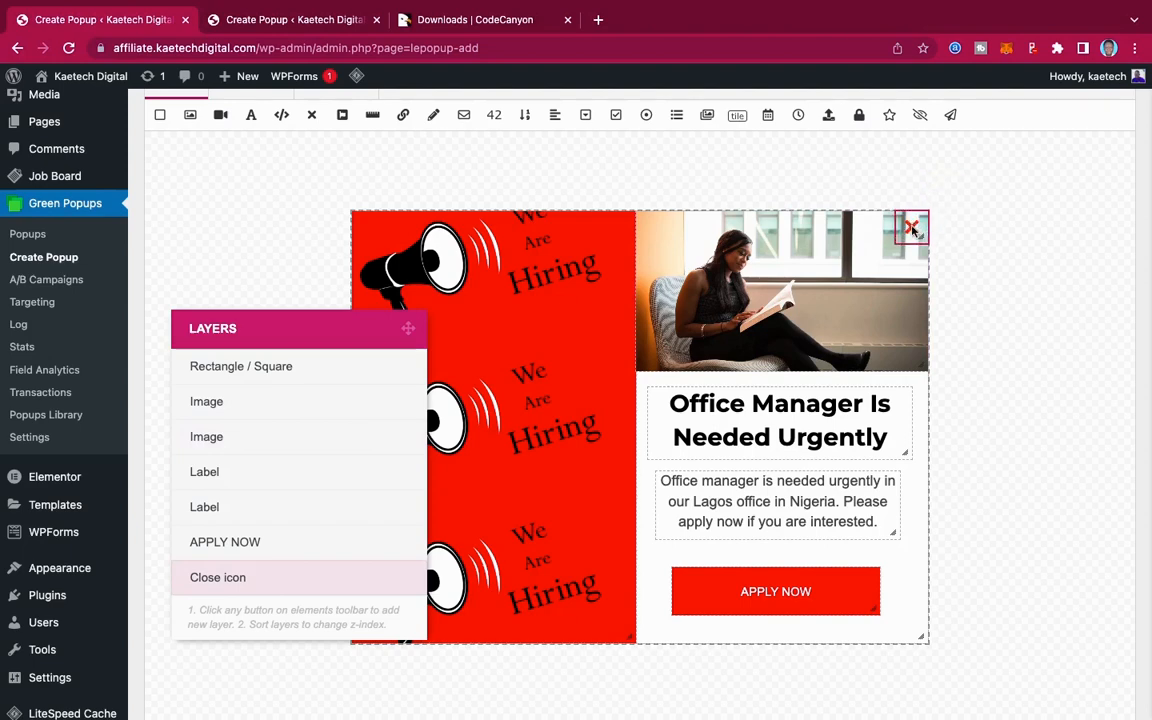
Step: Try the bold and circled view styles on the close icon and set it back to the thin cross
{"action": "left_click", "coordinate": [310, 578]}
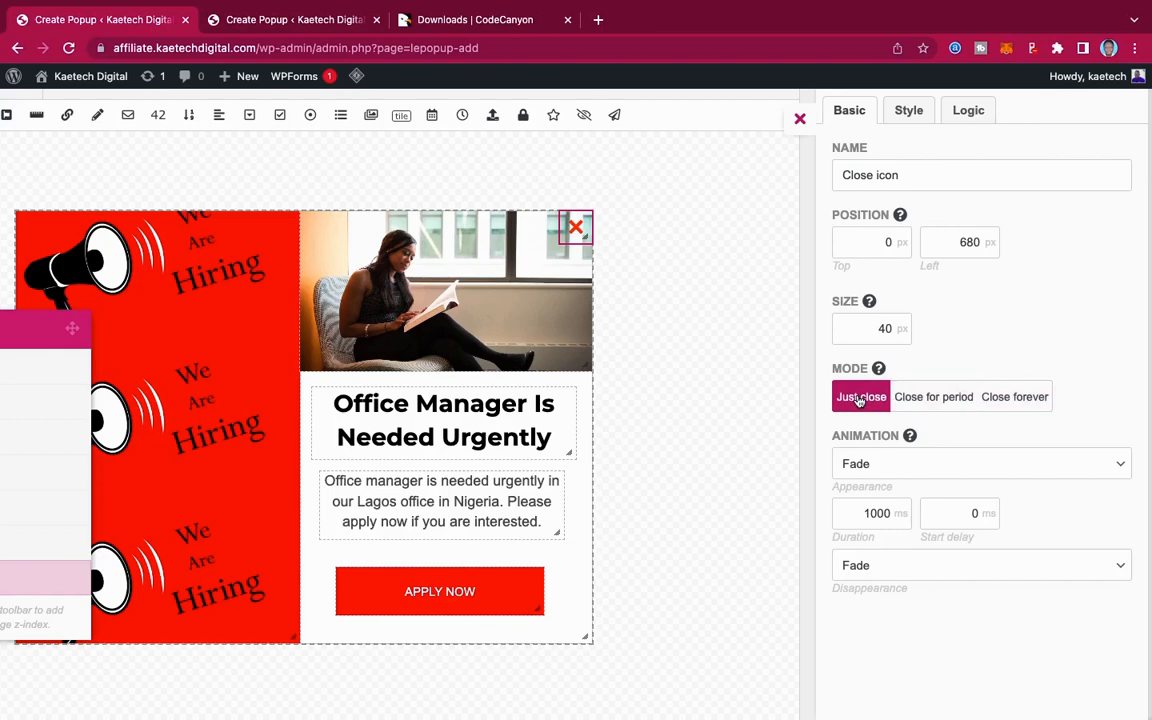
{"action": "left_click", "coordinate": [962, 473]}
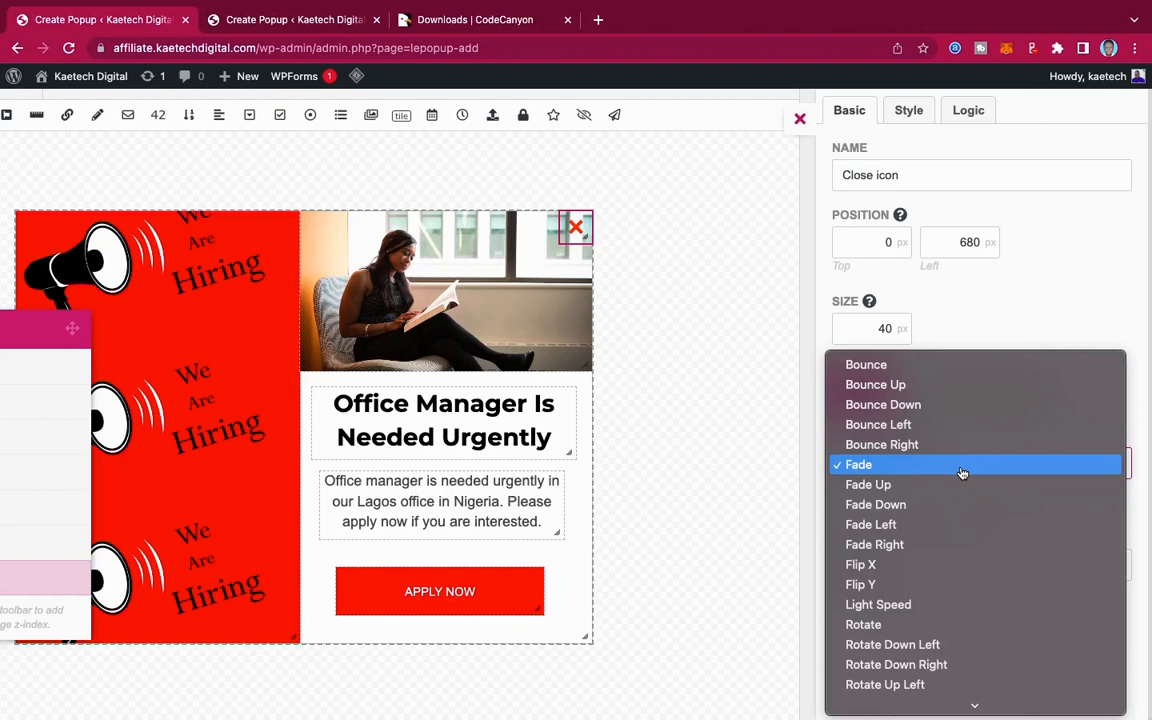
{"action": "left_click", "coordinate": [1007, 254]}
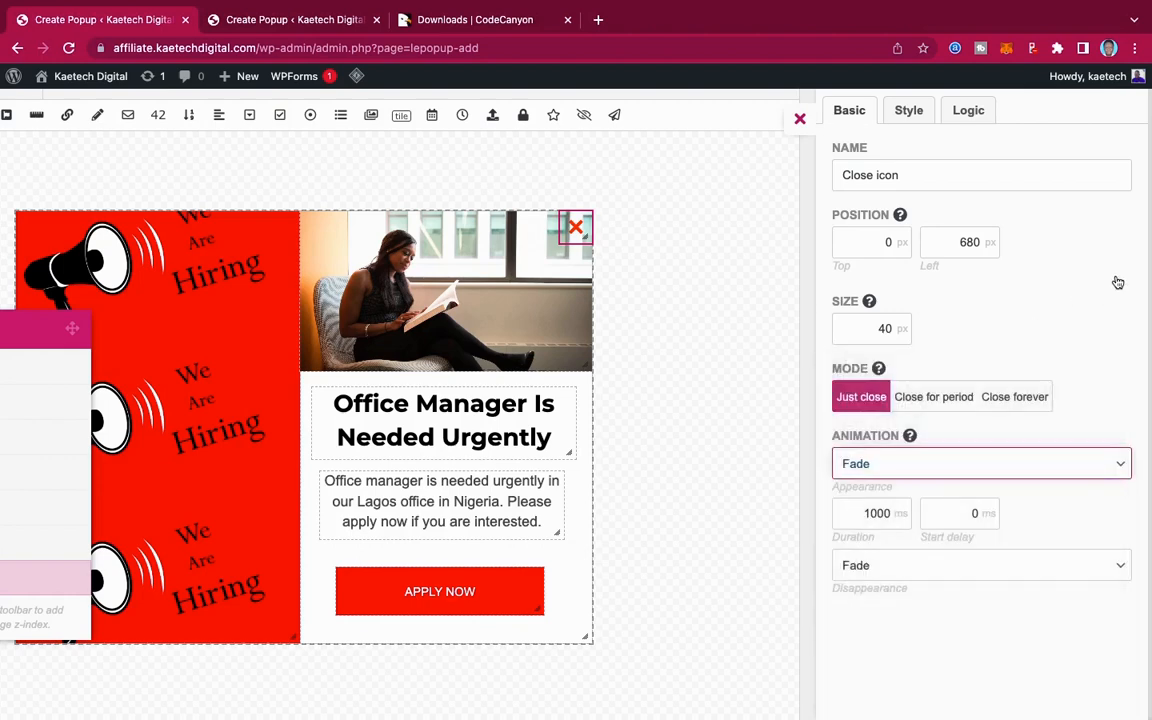
{"action": "left_click", "coordinate": [908, 110]}
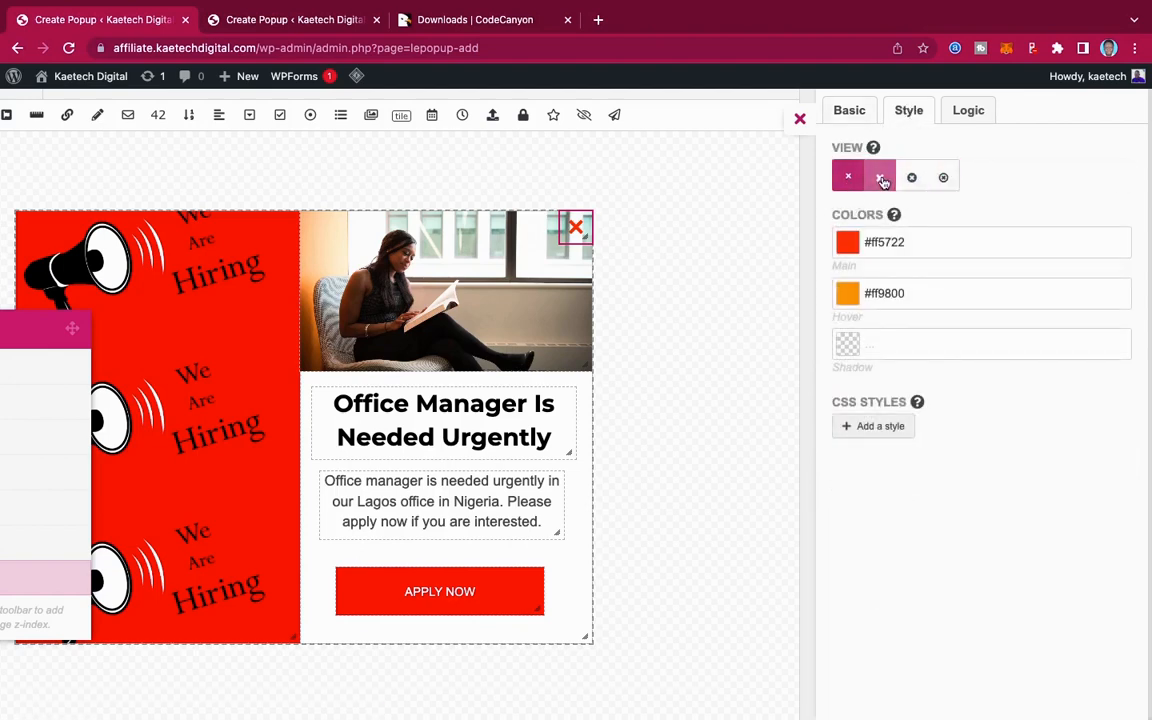
{"action": "left_click", "coordinate": [881, 179]}
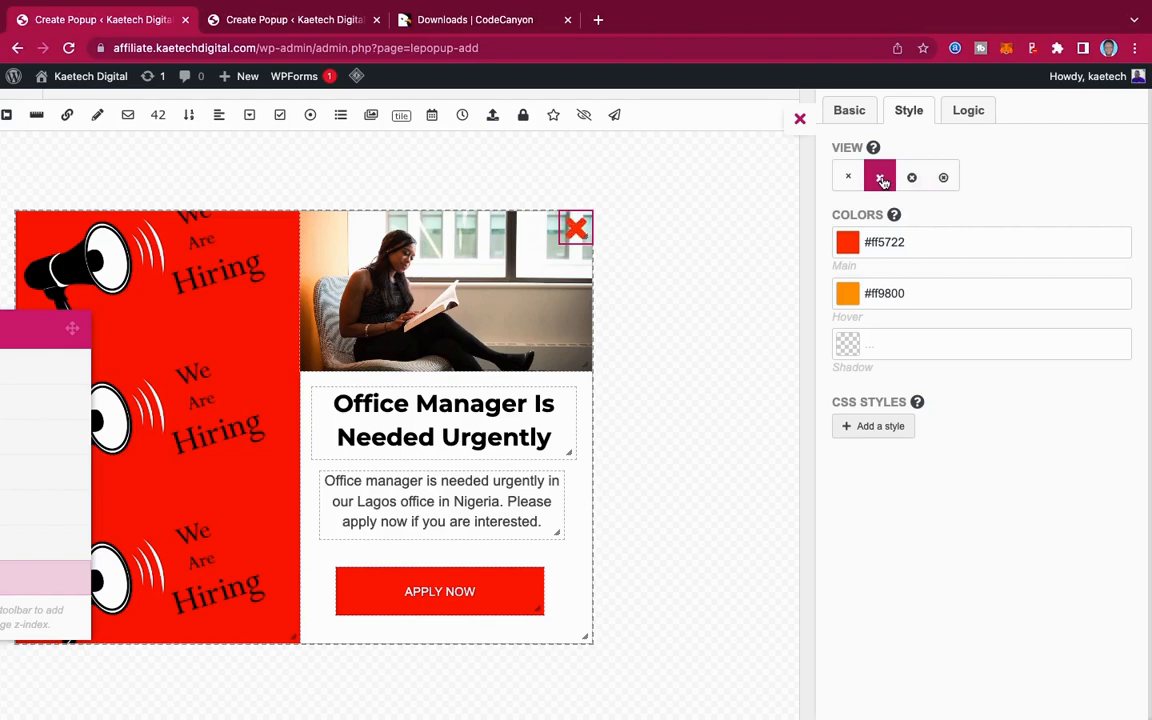
{"action": "left_click", "coordinate": [911, 178]}
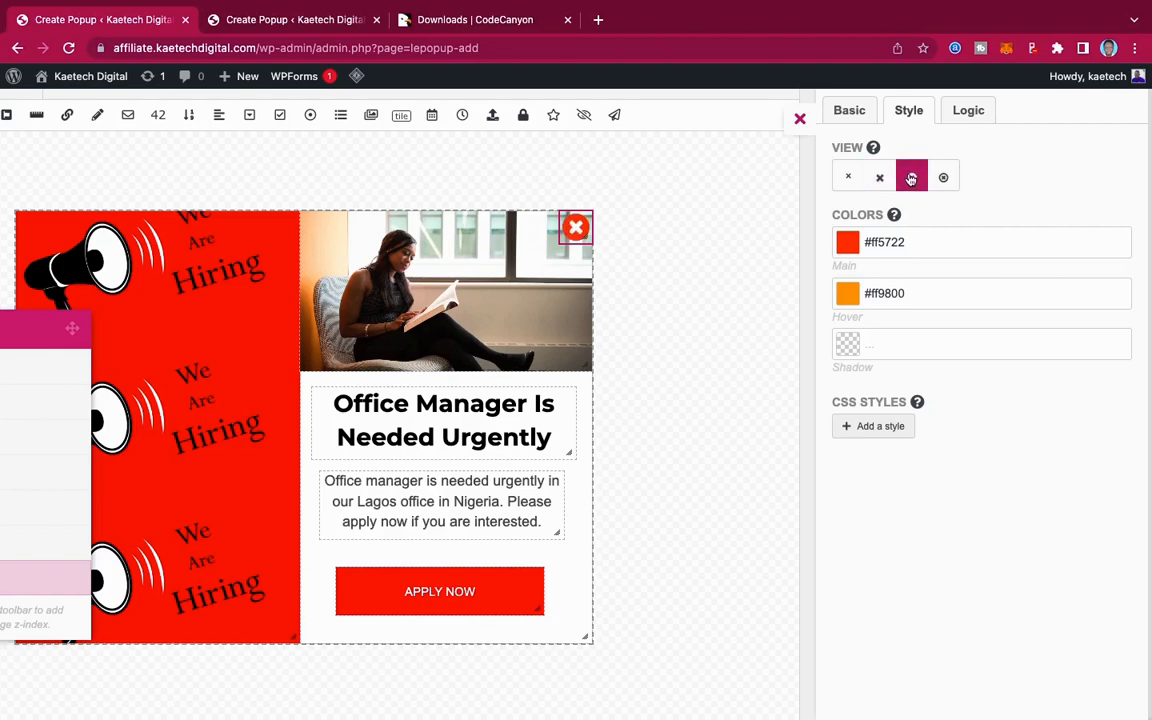
{"action": "left_click", "coordinate": [943, 179]}
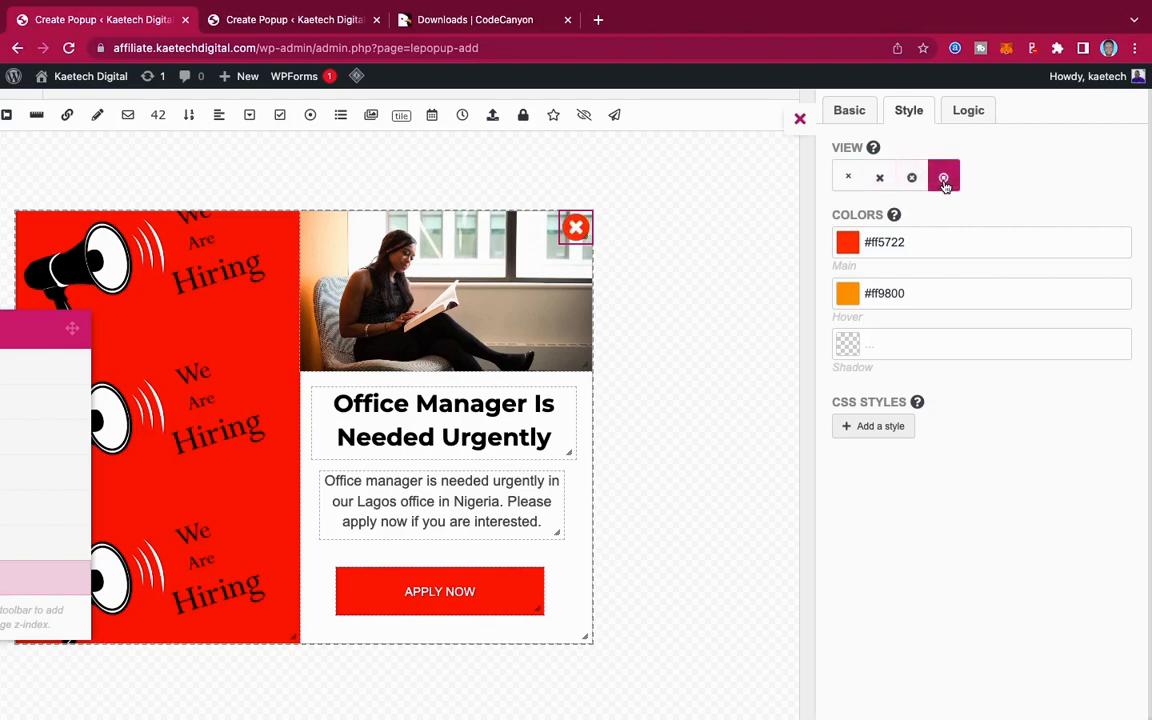
{"action": "left_click", "coordinate": [848, 177]}
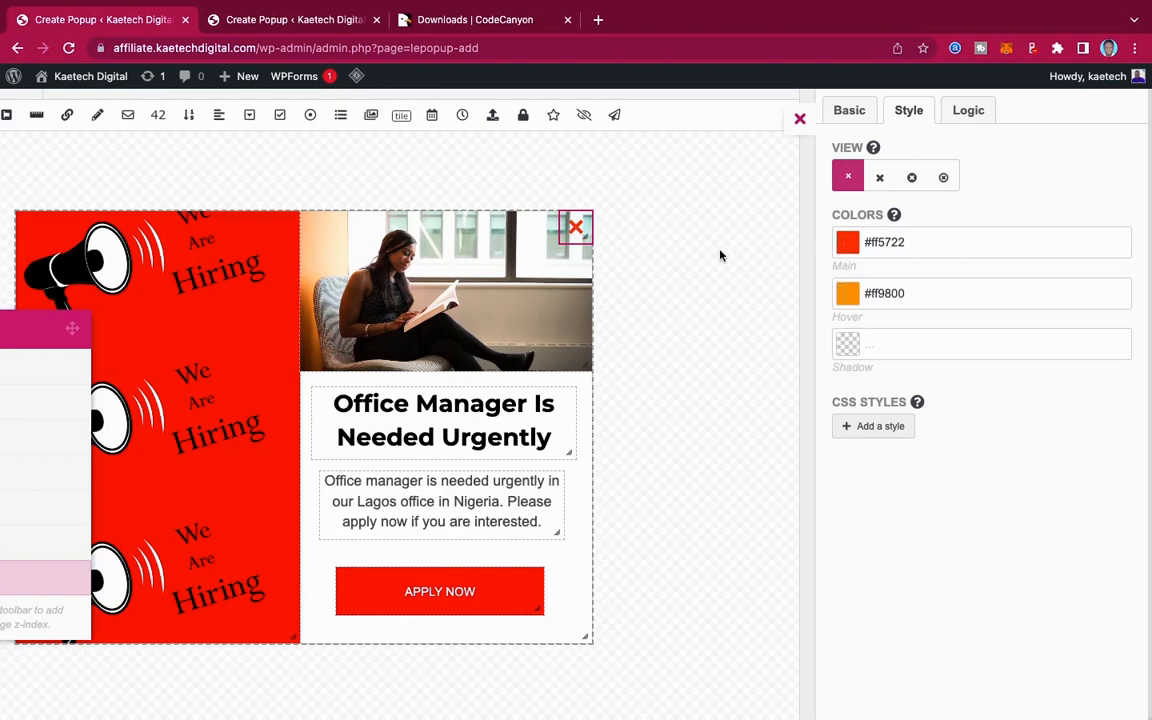
{"action": "left_click", "coordinate": [800, 119]}
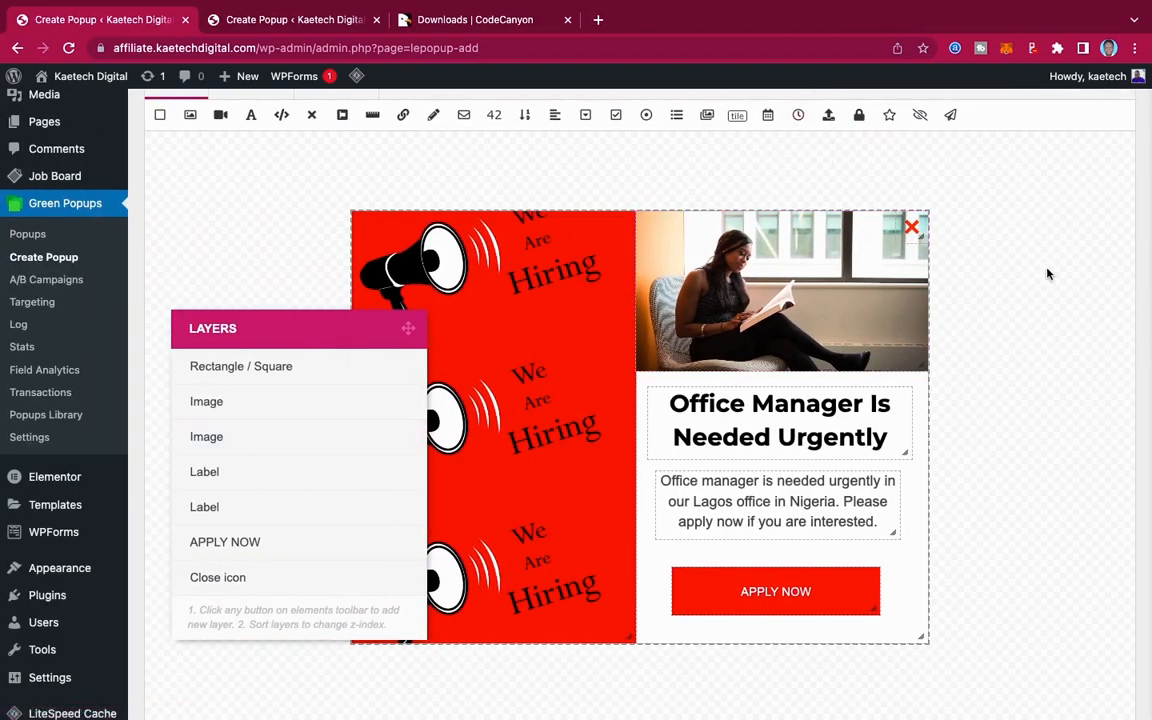
Step: Save the finished hiring popup
{"action": "scroll", "coordinate": [1048, 273], "scroll_direction": "up", "scroll_amount": 3}
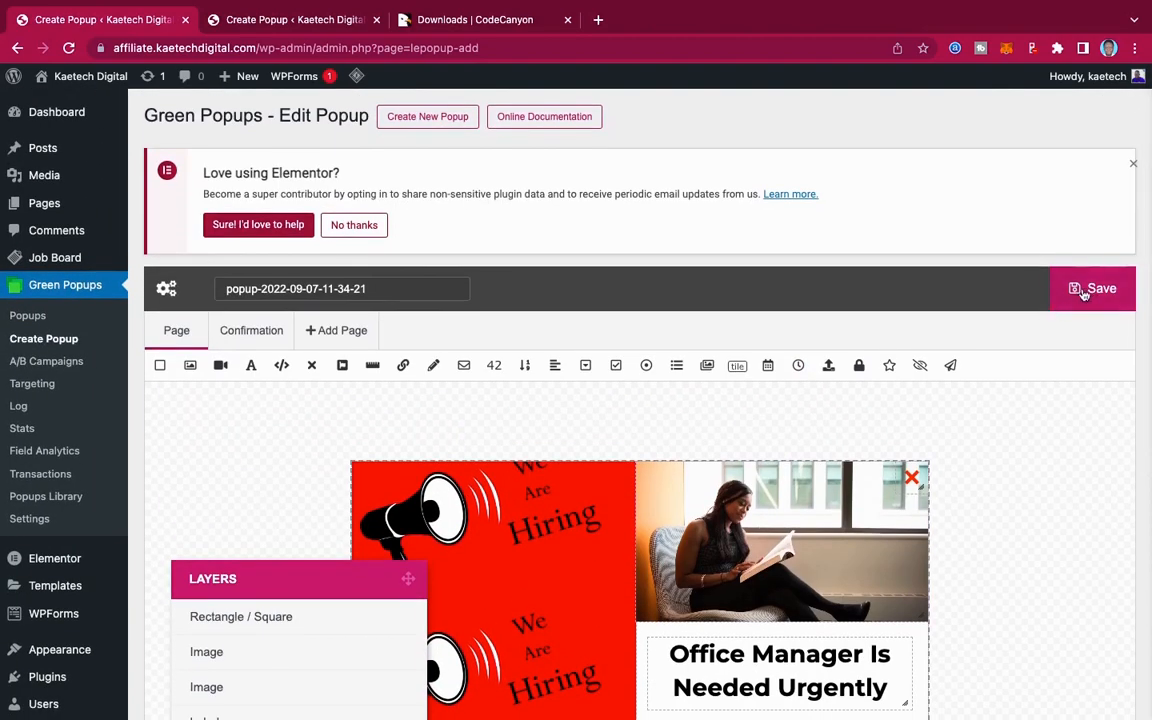
{"action": "left_click", "coordinate": [1087, 292]}
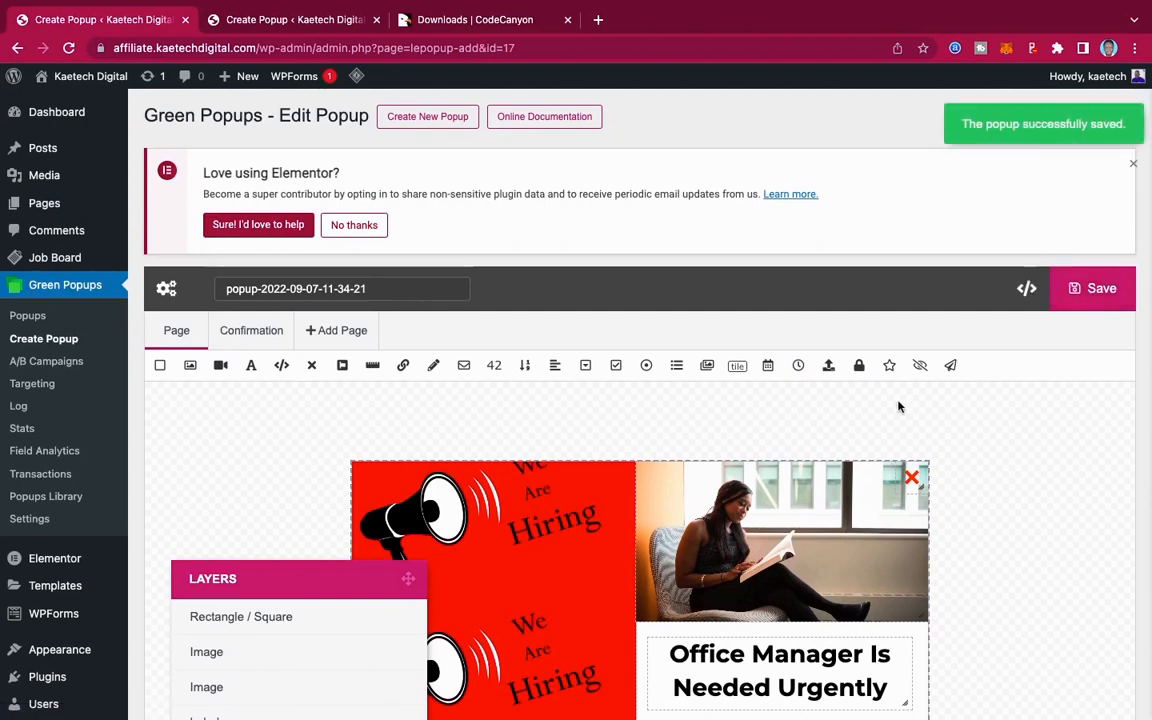
{"action": "scroll", "coordinate": [898, 406], "scroll_direction": "down", "scroll_amount": 5}
{"action": "scroll", "coordinate": [898, 406], "scroll_direction": "up", "scroll_amount": 5}
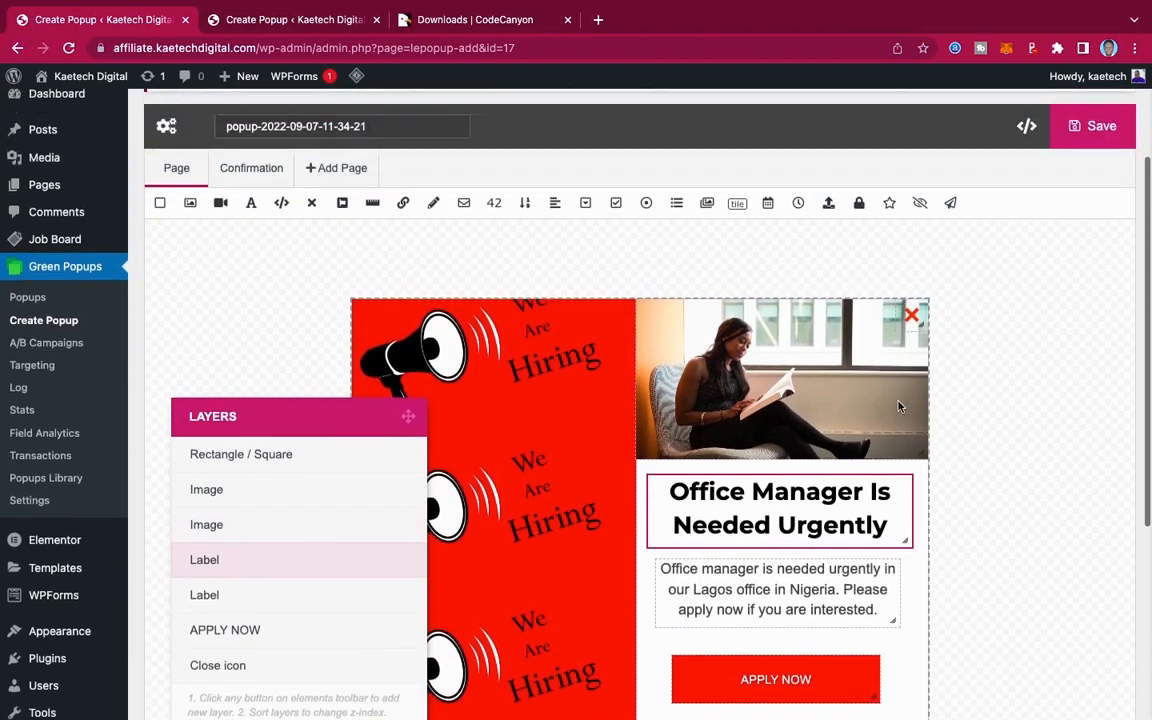
{"action": "scroll", "coordinate": [898, 406], "scroll_direction": "down", "scroll_amount": 4}
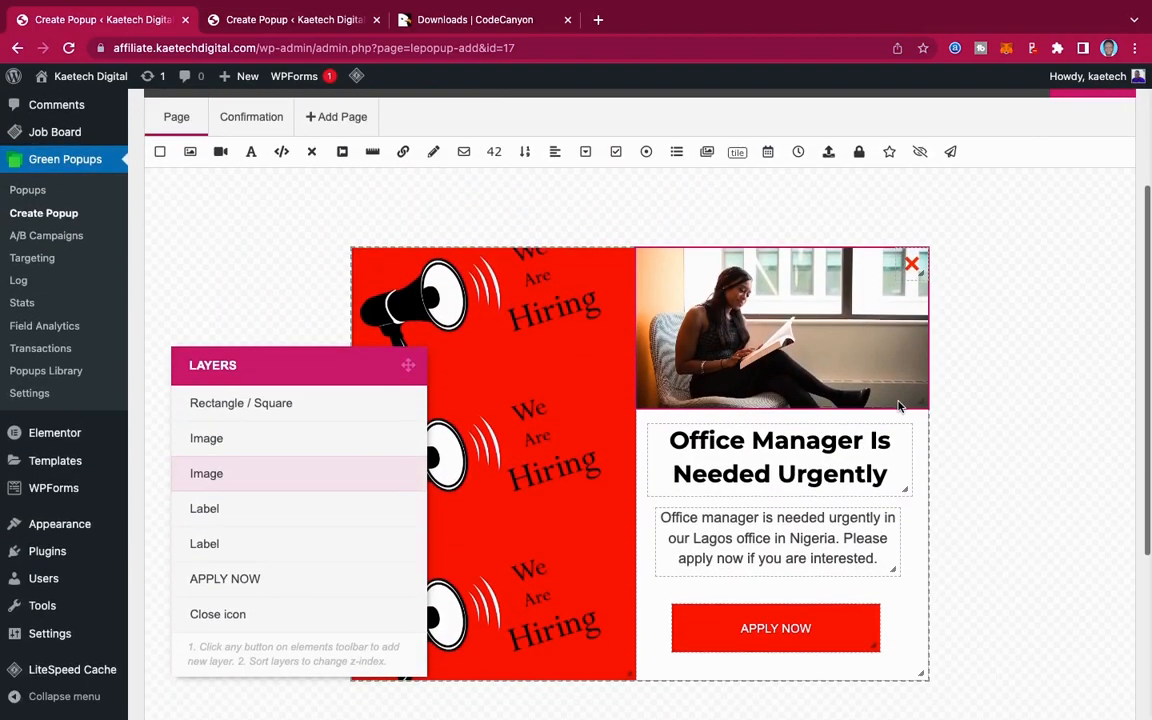
{"action": "scroll", "coordinate": [898, 406], "scroll_direction": "up", "scroll_amount": 4}
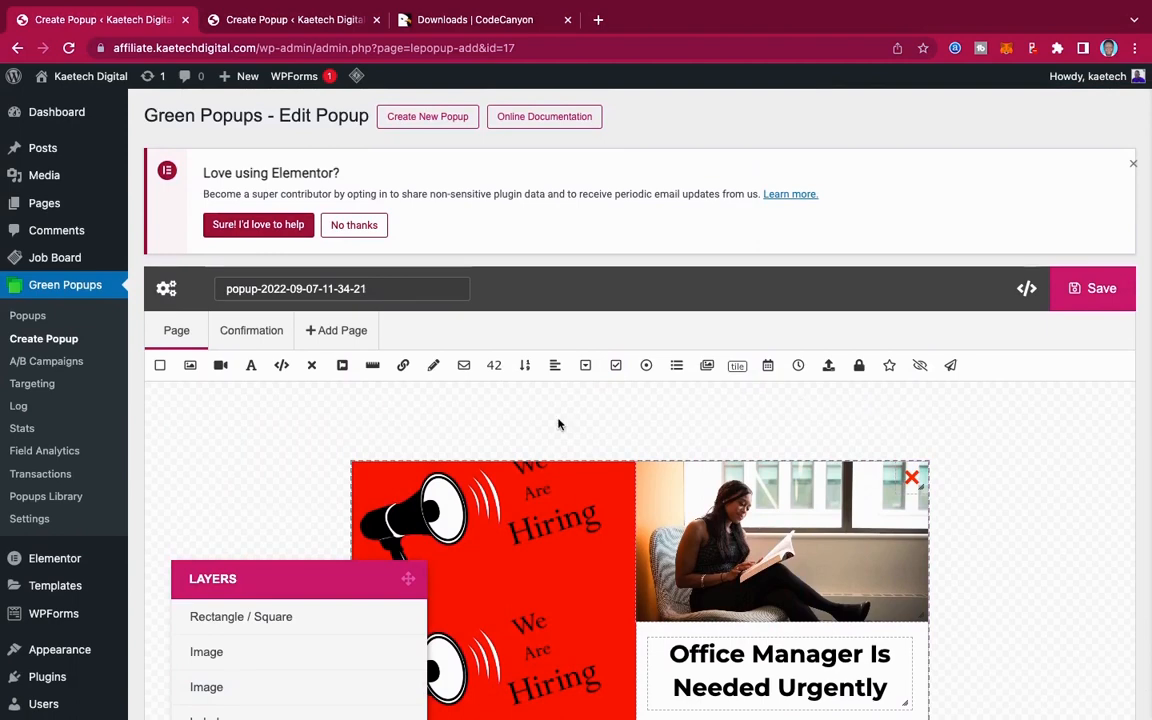
Step: Create and save an OnExit target that shows Popup 2 every time, always active, for all user roles and sitewide
{"action": "left_click", "coordinate": [33, 384]}
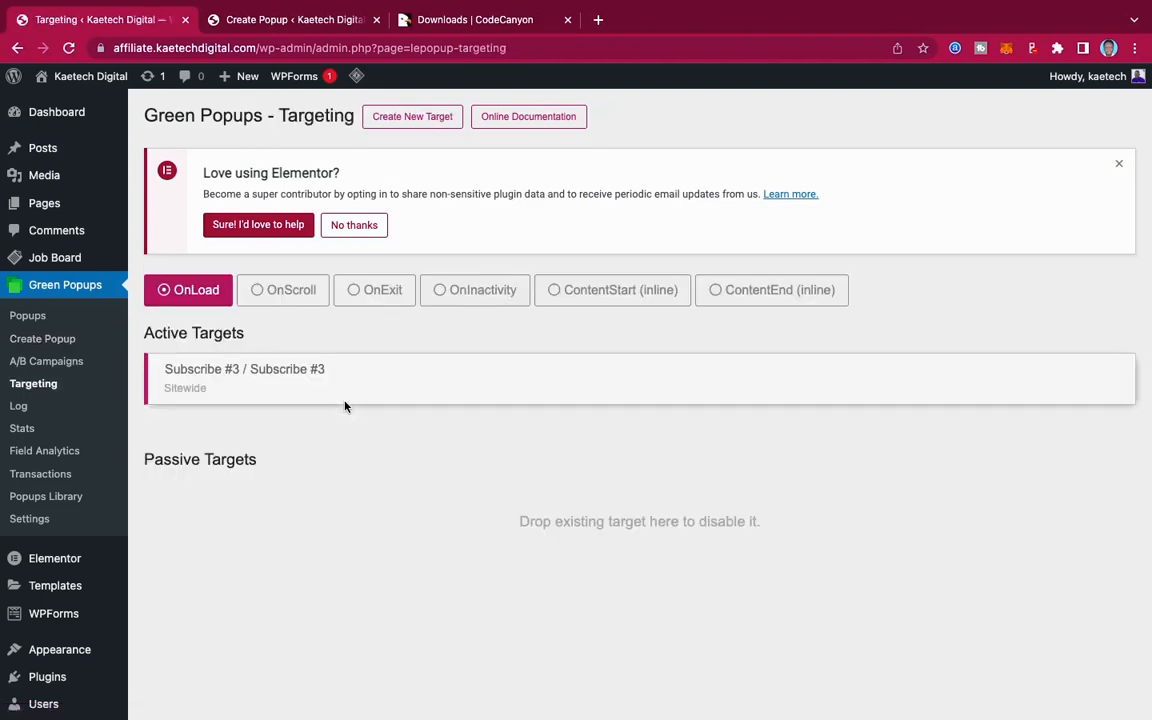
{"action": "mouse_move", "coordinate": [342, 404]}
{"action": "left_click", "coordinate": [368, 291]}
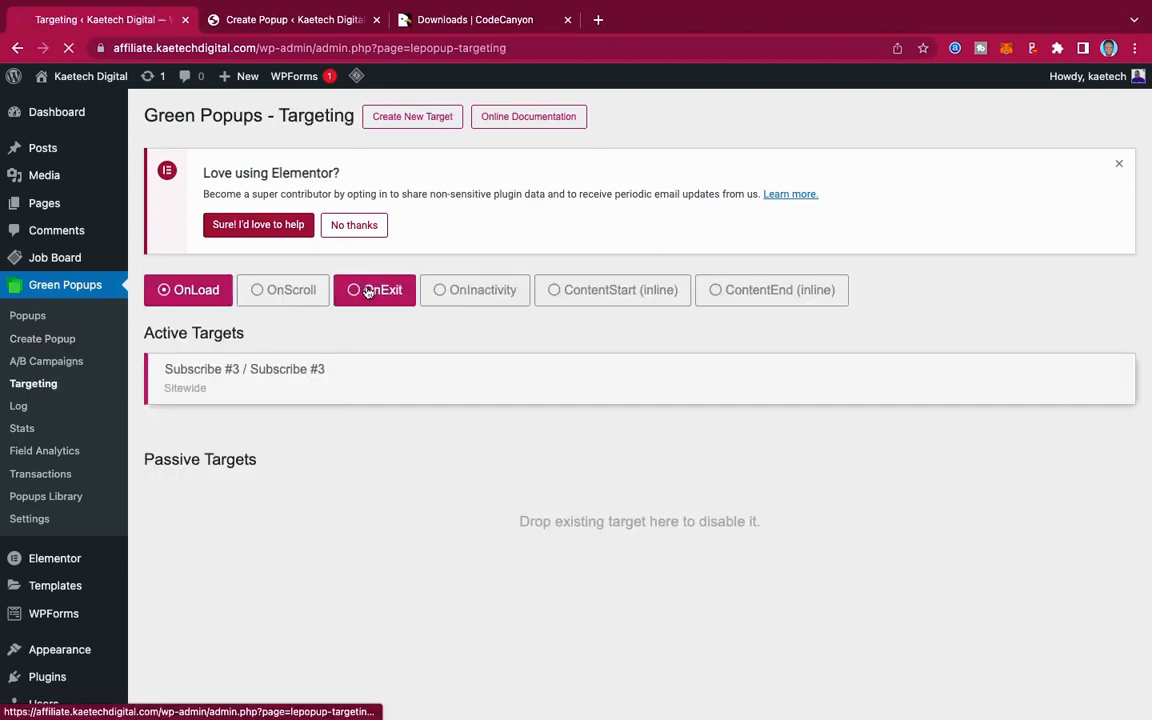
{"action": "left_click", "coordinate": [700, 396]}
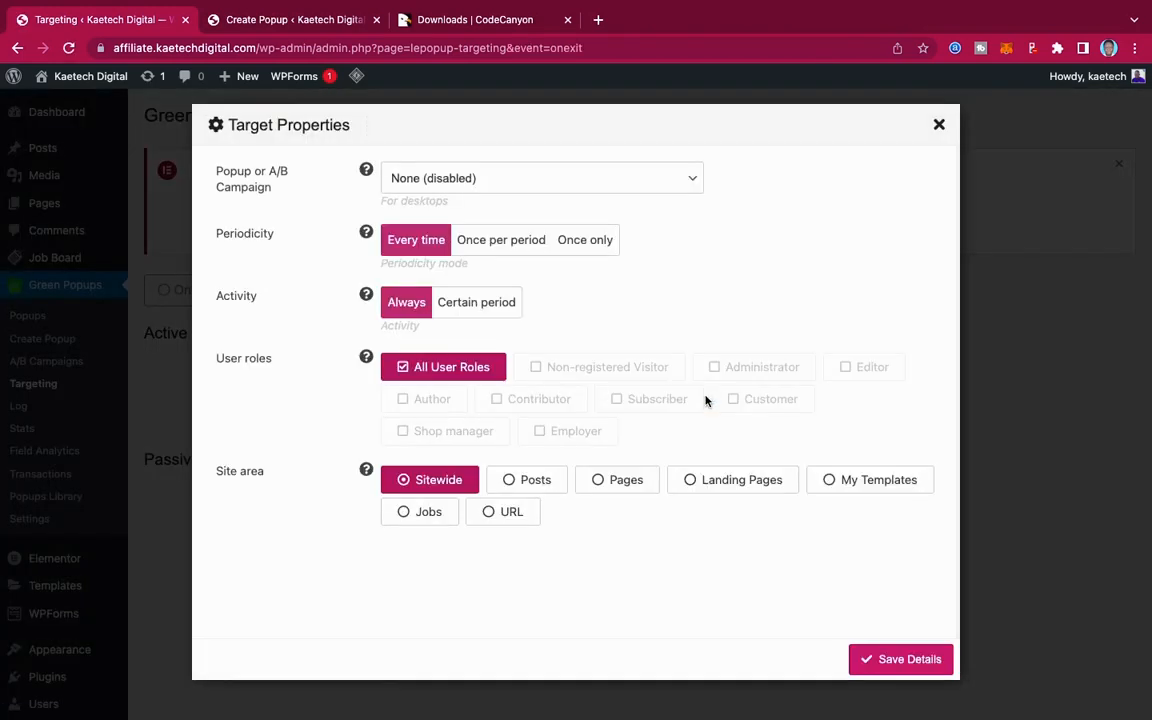
{"action": "left_click", "coordinate": [463, 177]}
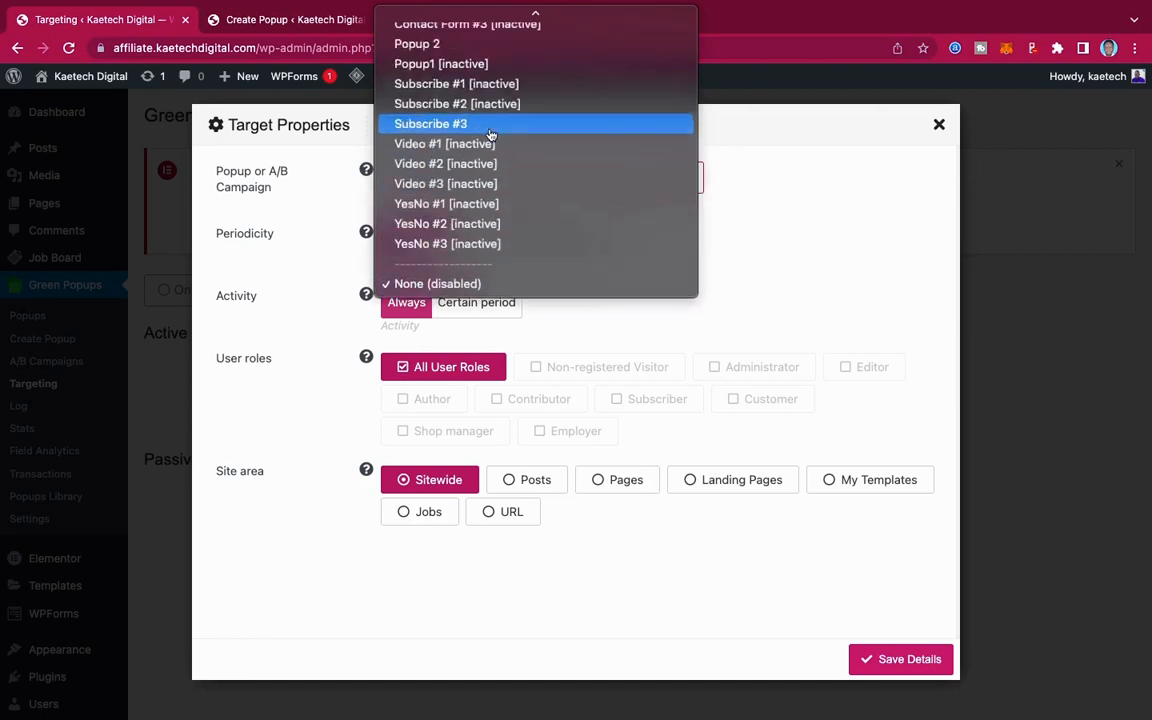
{"action": "scroll", "coordinate": [490, 133], "scroll_direction": "up", "scroll_amount": 3}
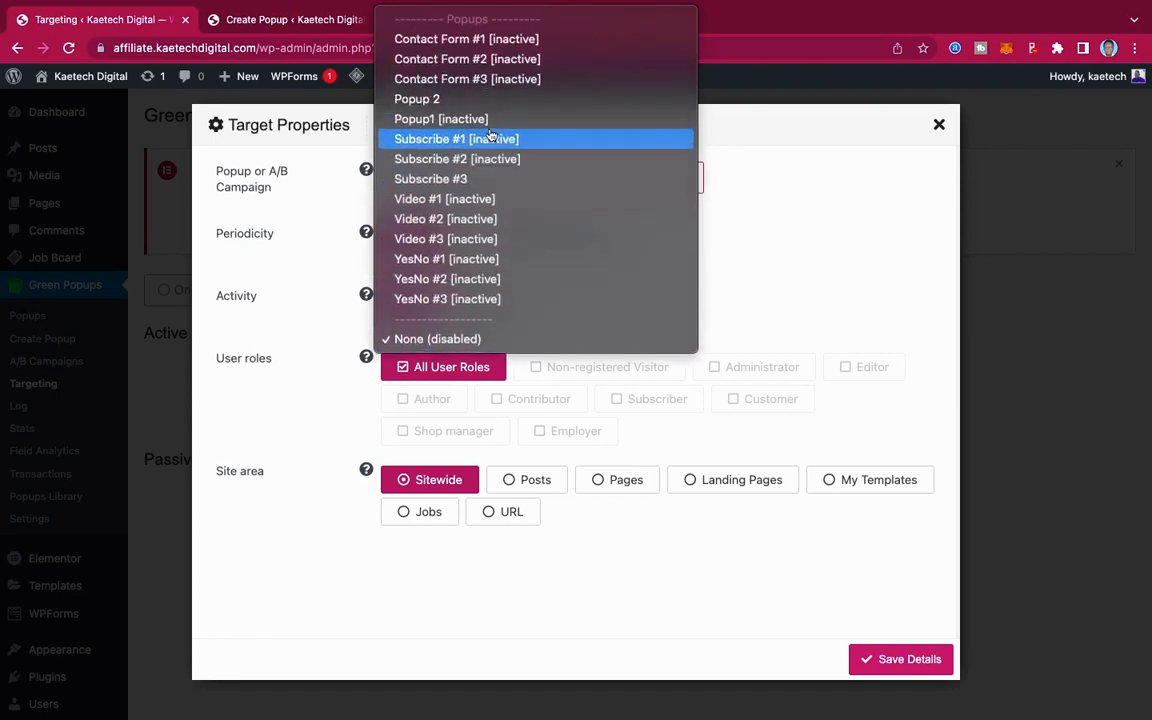
{"action": "left_click", "coordinate": [430, 100]}
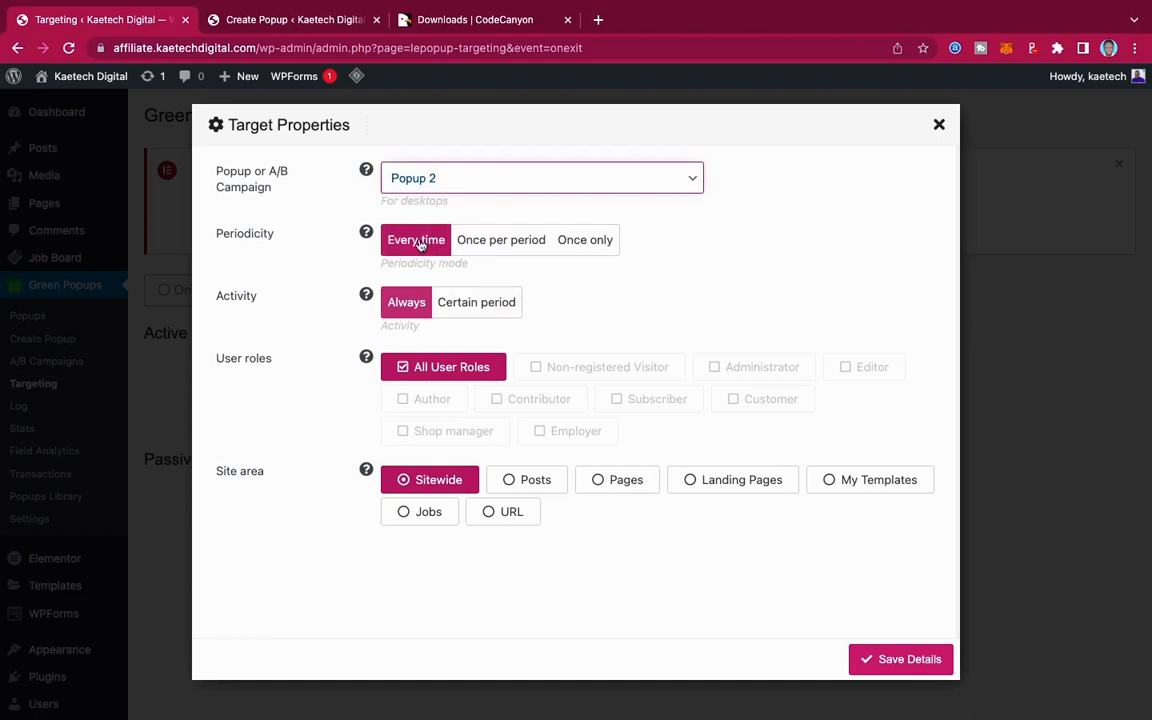
{"action": "scroll", "coordinate": [592, 344], "scroll_direction": "down", "scroll_amount": 1}
{"action": "scroll", "coordinate": [590, 344], "scroll_direction": "down", "scroll_amount": 3}
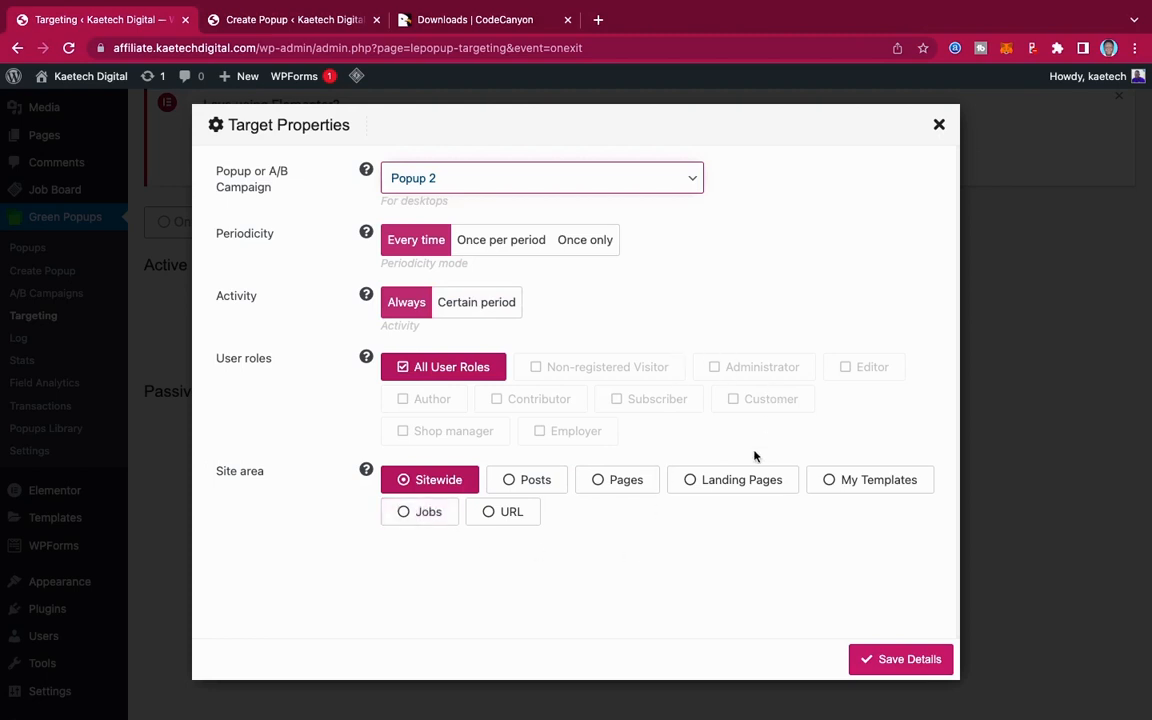
{"action": "left_click", "coordinate": [910, 662]}
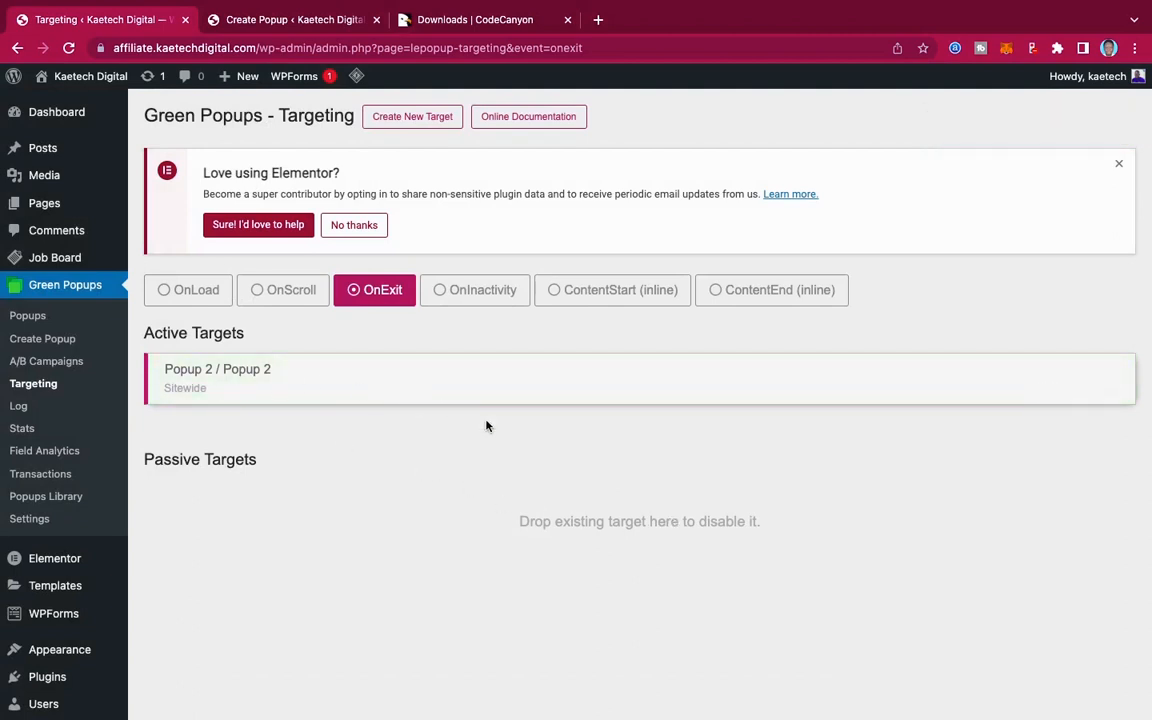
Step: Open affiliate.kaetechdigital.com in a new browser tab, dismiss the "Join us now" popup and try to trigger the exit popup
{"action": "left_click", "coordinate": [599, 20]}
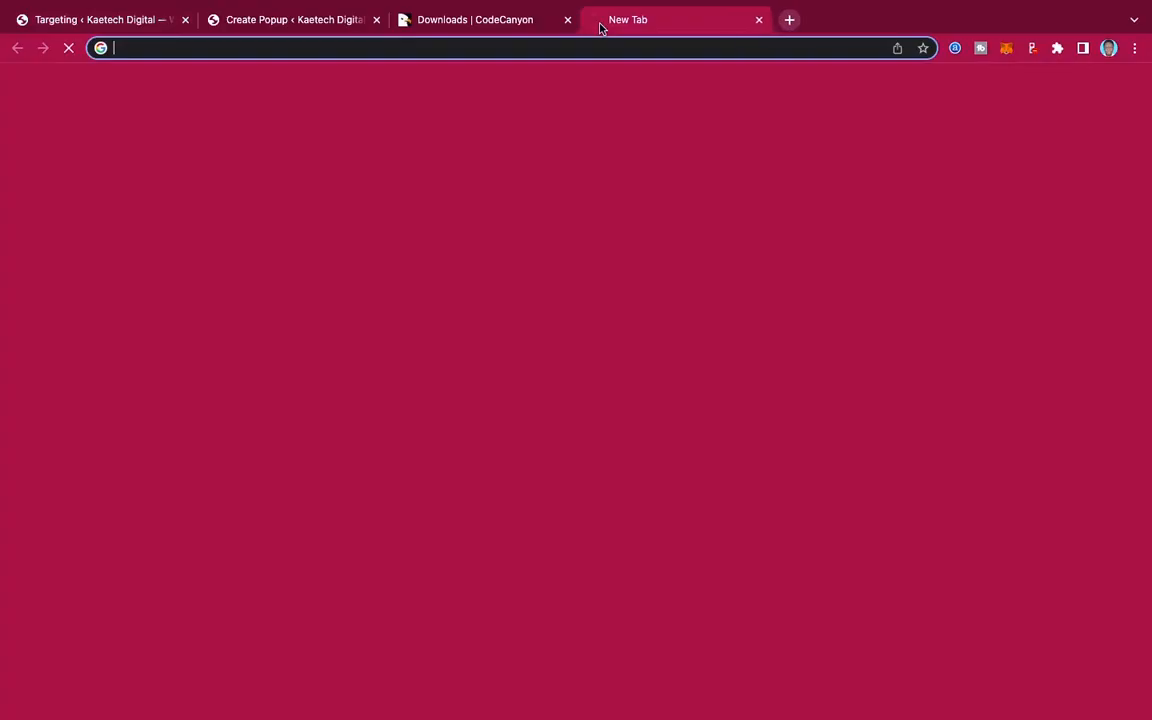
{"action": "type", "text": "AFFiliate.kaetechdigital.com"}
{"action": "key", "text": "Right"}
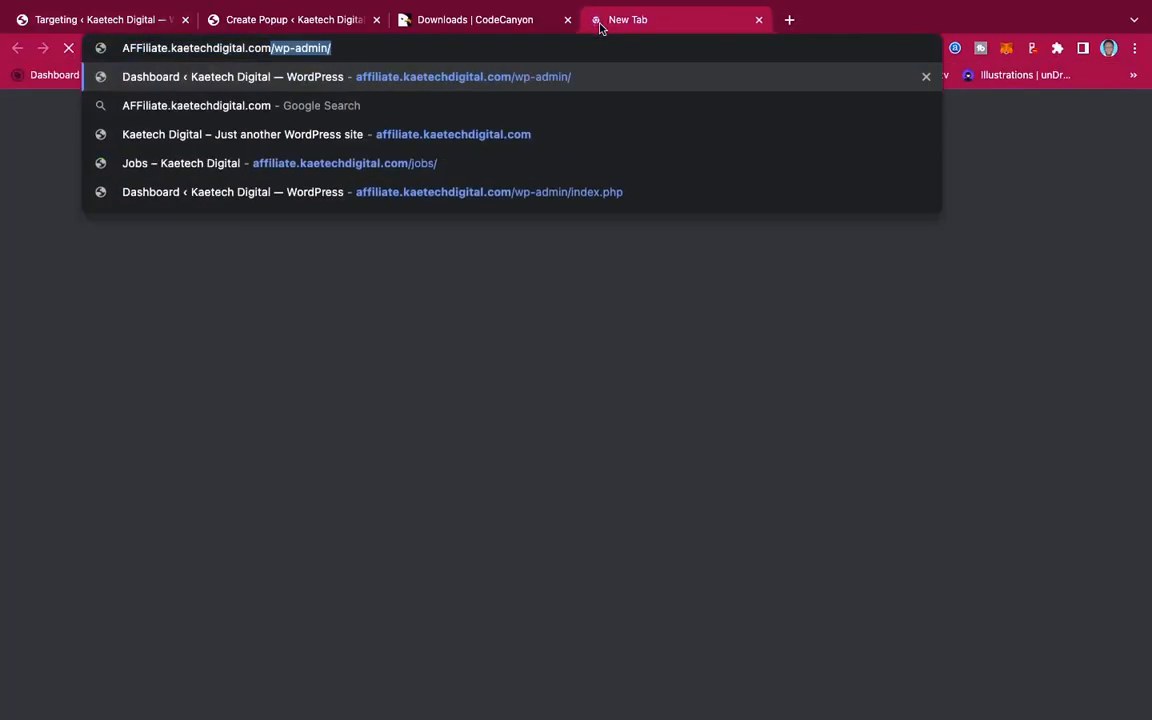
{"action": "key", "text": "Delete"}
{"action": "key", "text": "Return"}
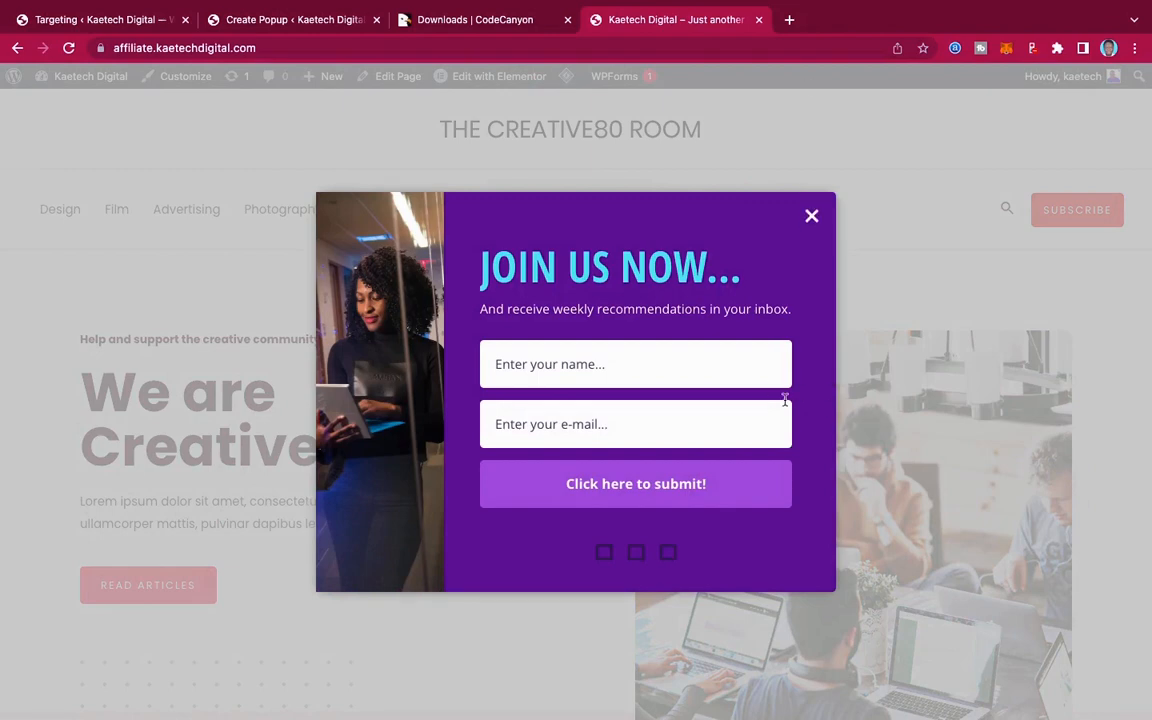
{"action": "left_click", "coordinate": [811, 216]}
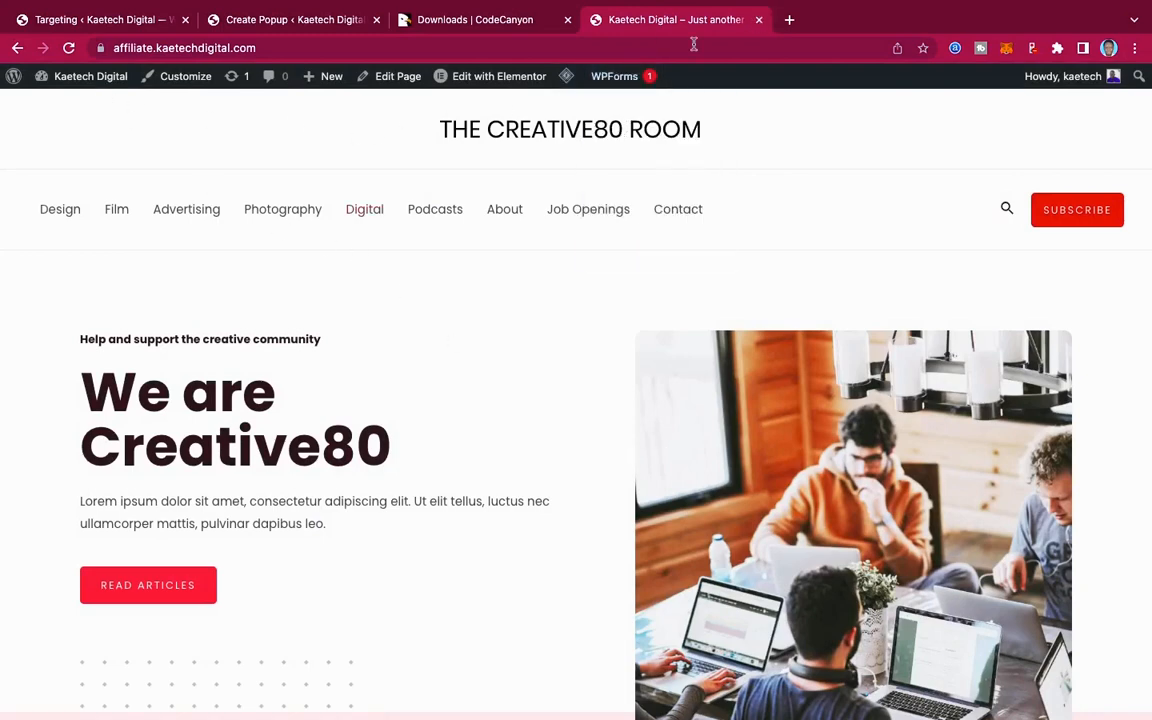
{"action": "mouse_move", "coordinate": [27, 5]}
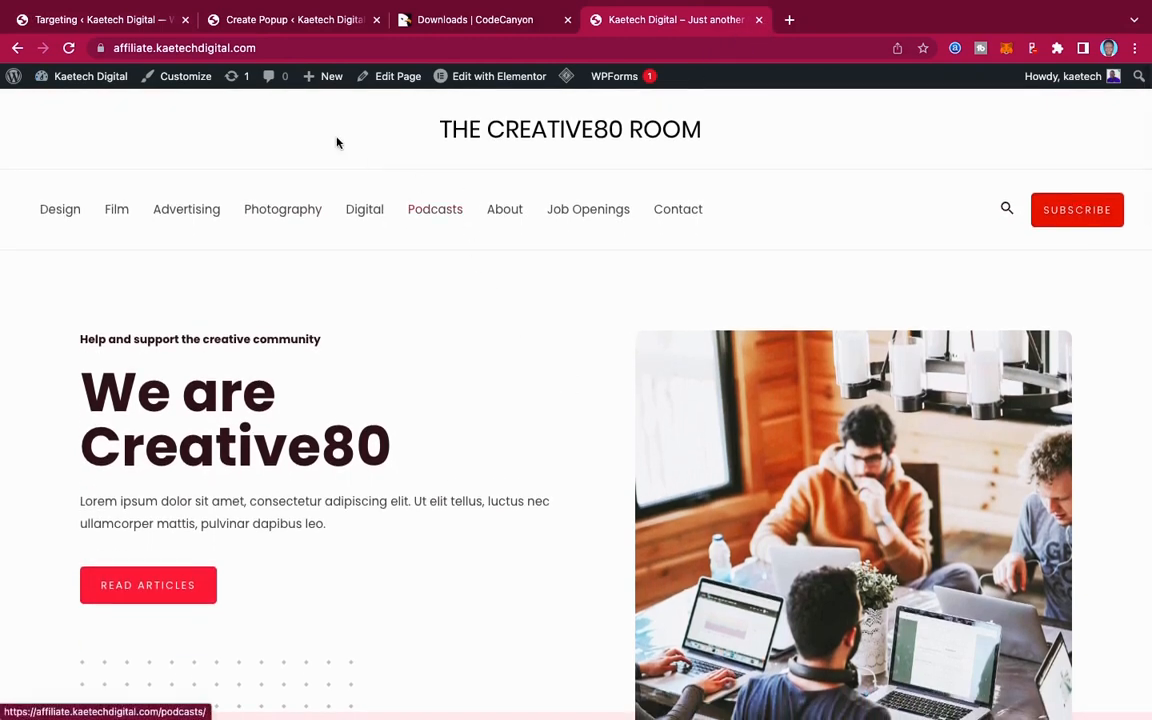
Step: Check the status of Popup 2 in the Green Popups list of popups
{"action": "left_click", "coordinate": [124, 24]}
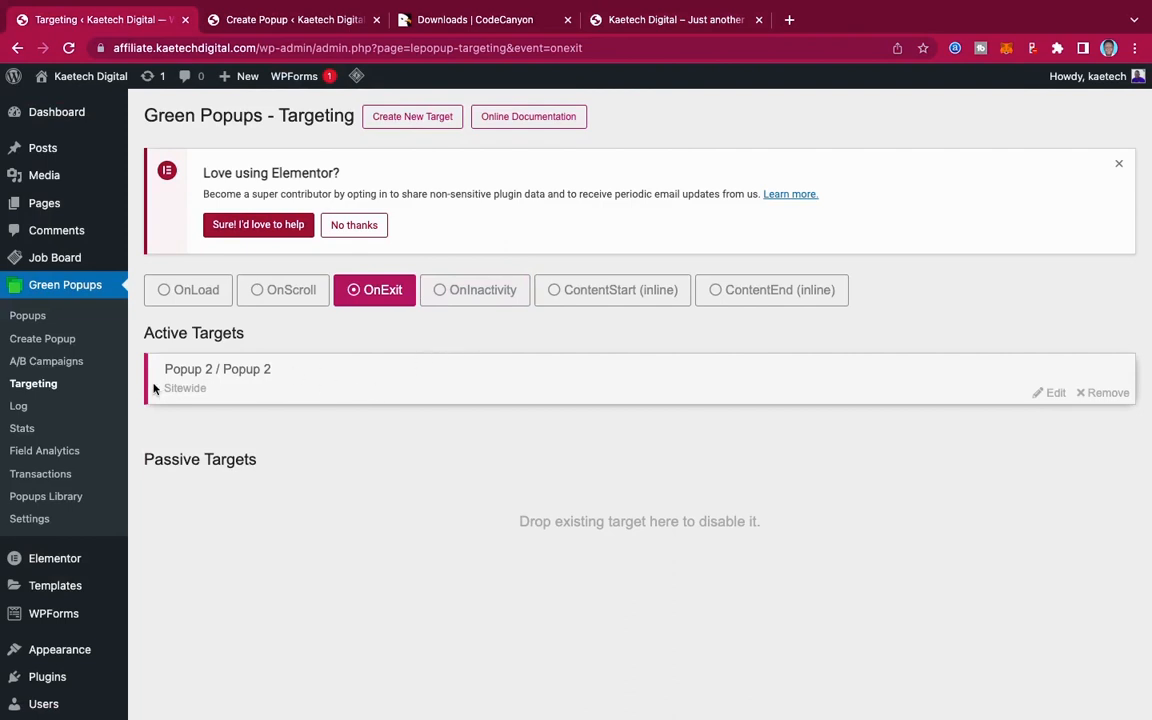
{"action": "left_click", "coordinate": [27, 315]}
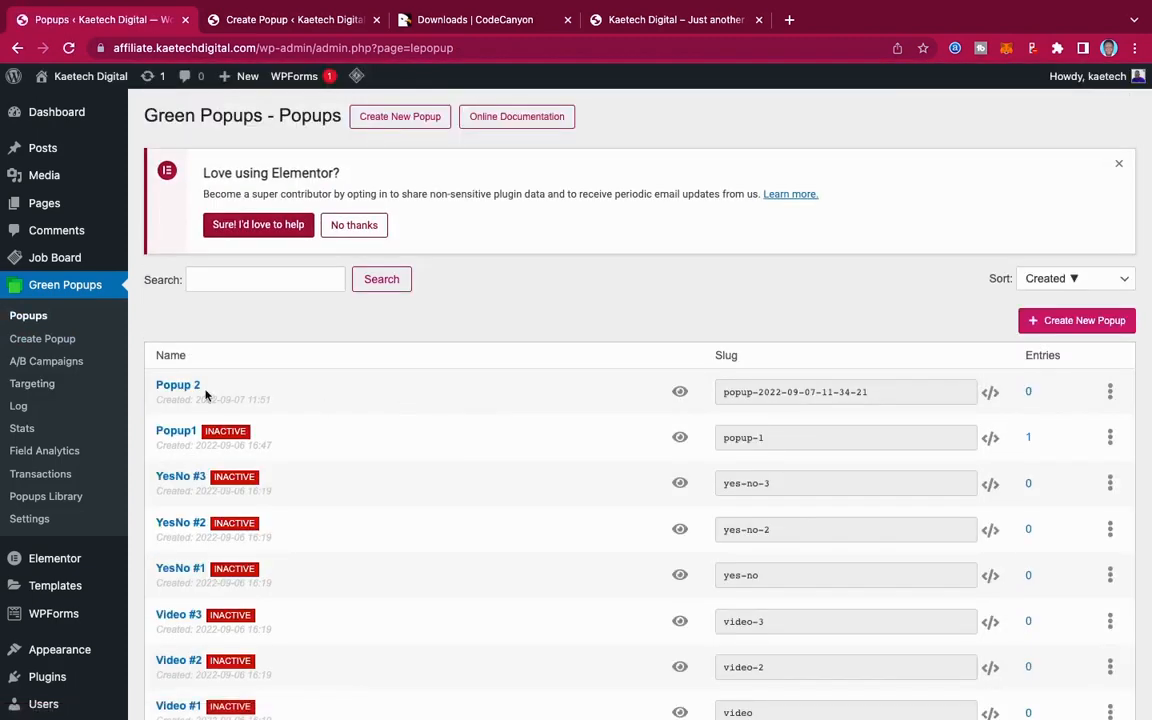
{"action": "scroll", "coordinate": [409, 410], "scroll_direction": "down", "scroll_amount": 2}
{"action": "scroll", "coordinate": [409, 410], "scroll_direction": "down", "scroll_amount": 4}
{"action": "scroll", "coordinate": [409, 409], "scroll_direction": "up", "scroll_amount": 6}
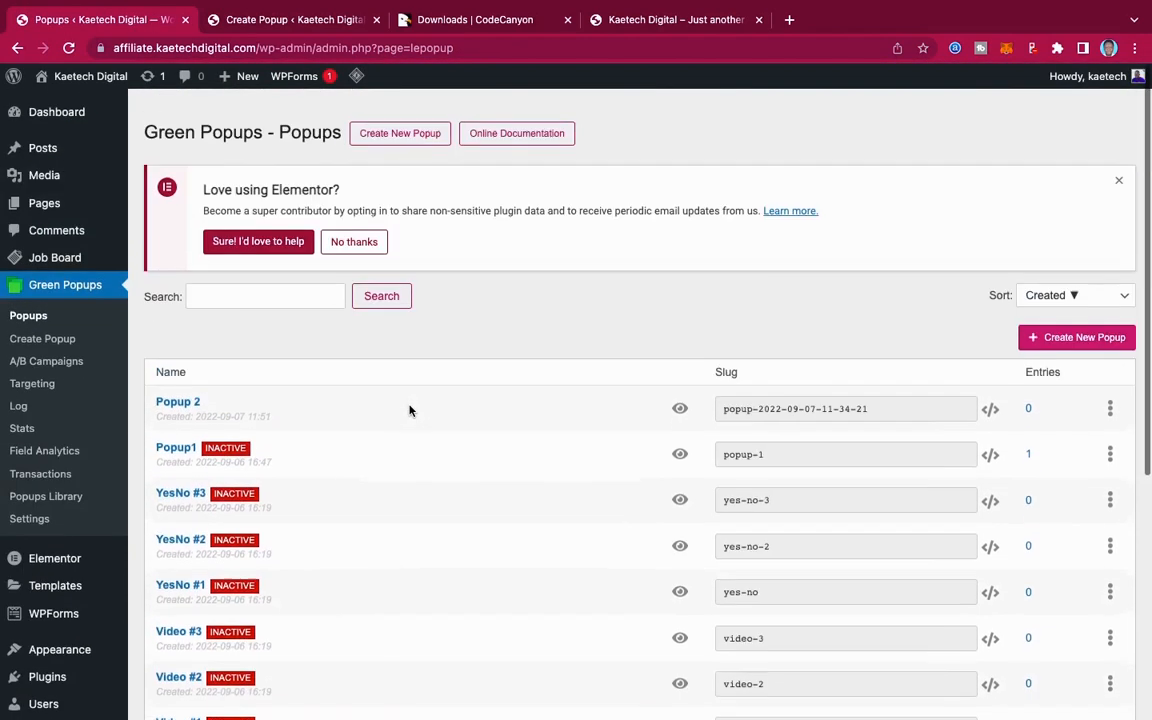
Step: Reload the site's homepage and dismiss the "Join us now" popup
{"action": "left_click", "coordinate": [670, 21]}
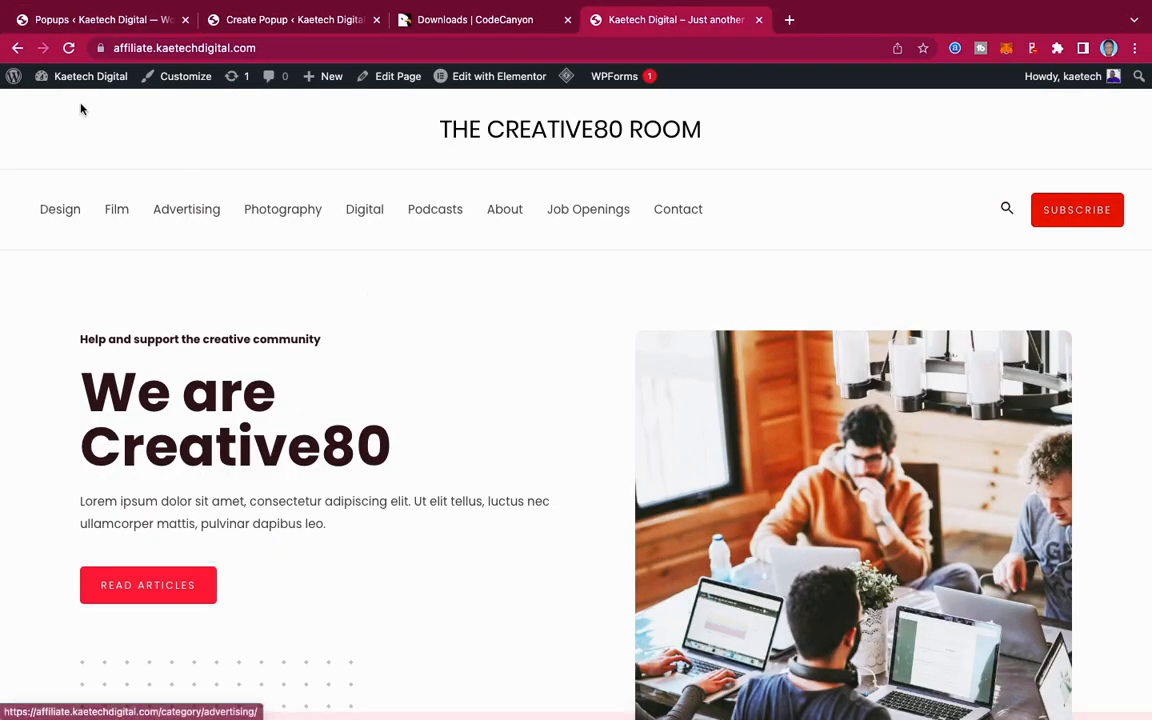
{"action": "left_click", "coordinate": [70, 49]}
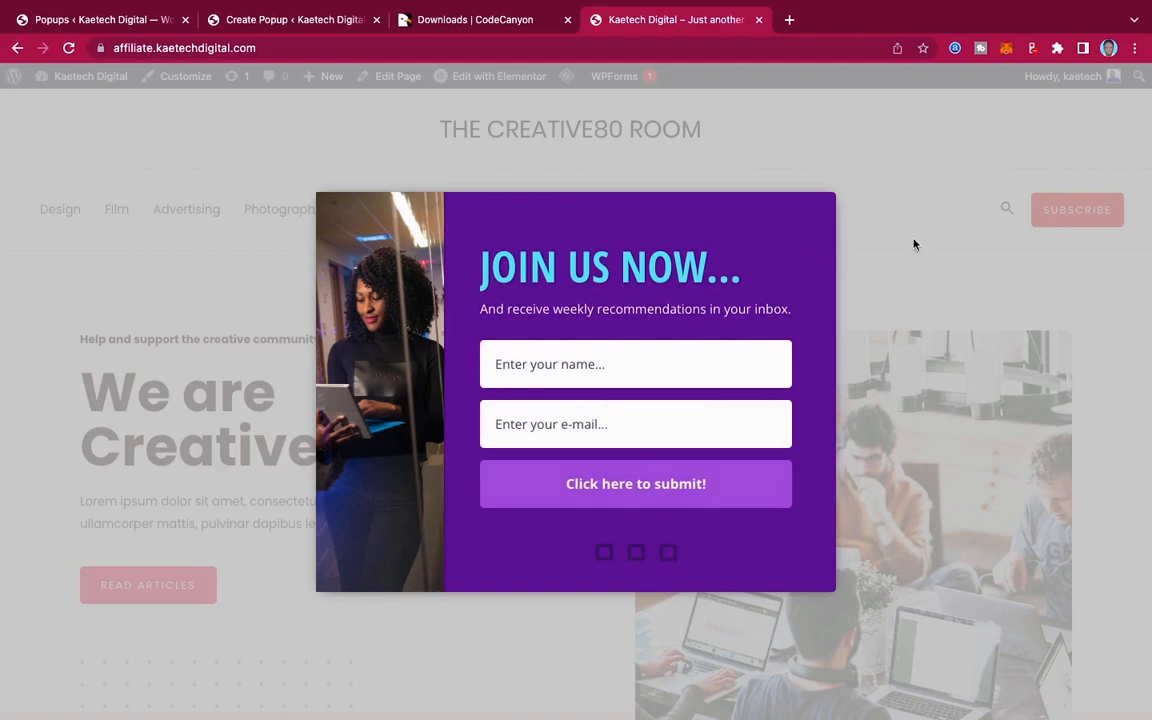
{"action": "left_click", "coordinate": [913, 244]}
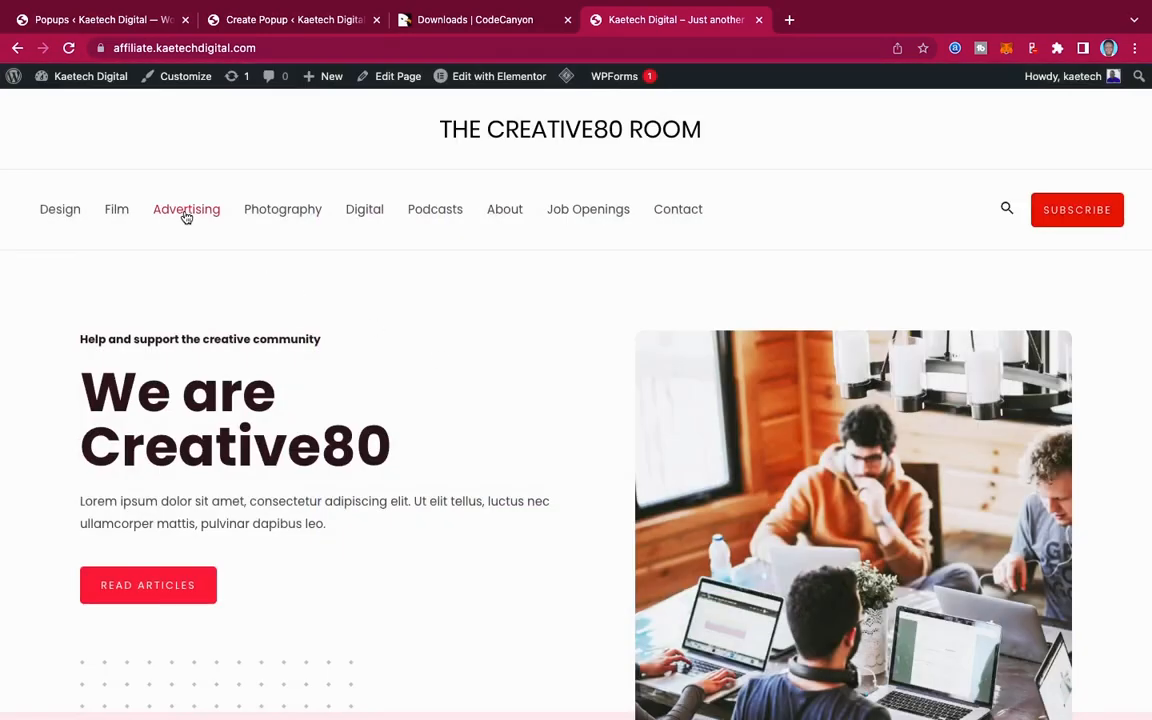
Step: Test the exit popup on the site's Advertising page, dismissing the "Join us now" popup first and closing the hiring popup at the end
{"action": "left_click", "coordinate": [186, 211]}
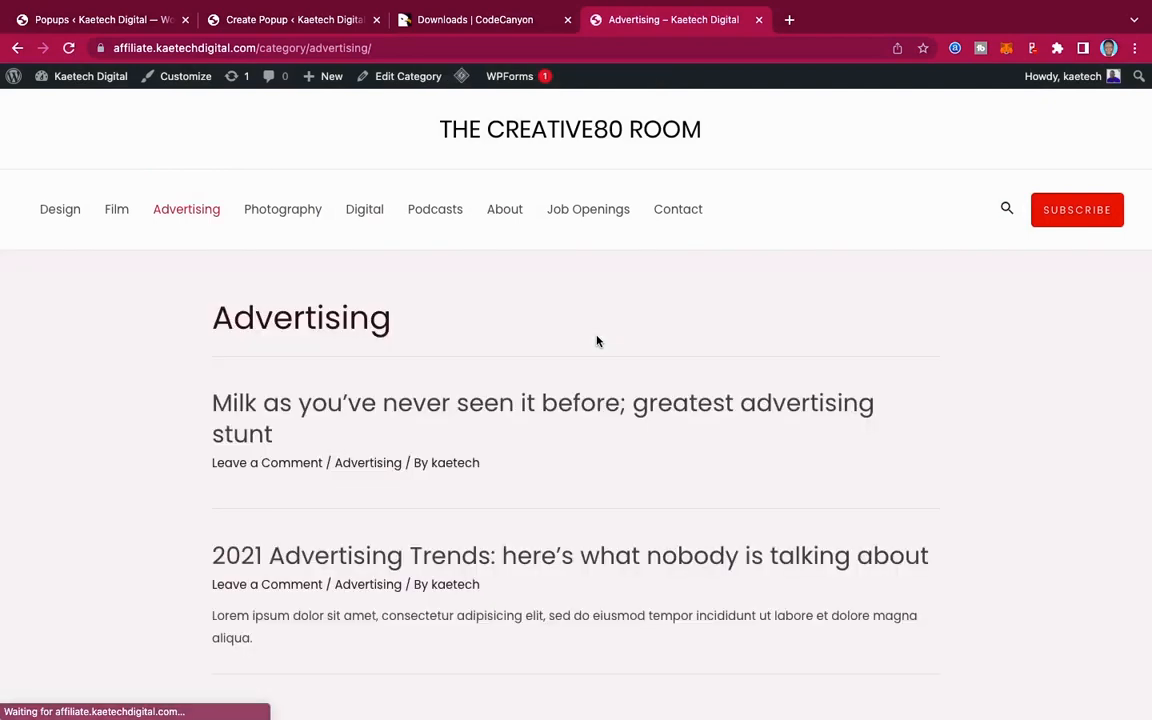
{"action": "scroll", "coordinate": [597, 341], "scroll_direction": "down", "scroll_amount": 5}
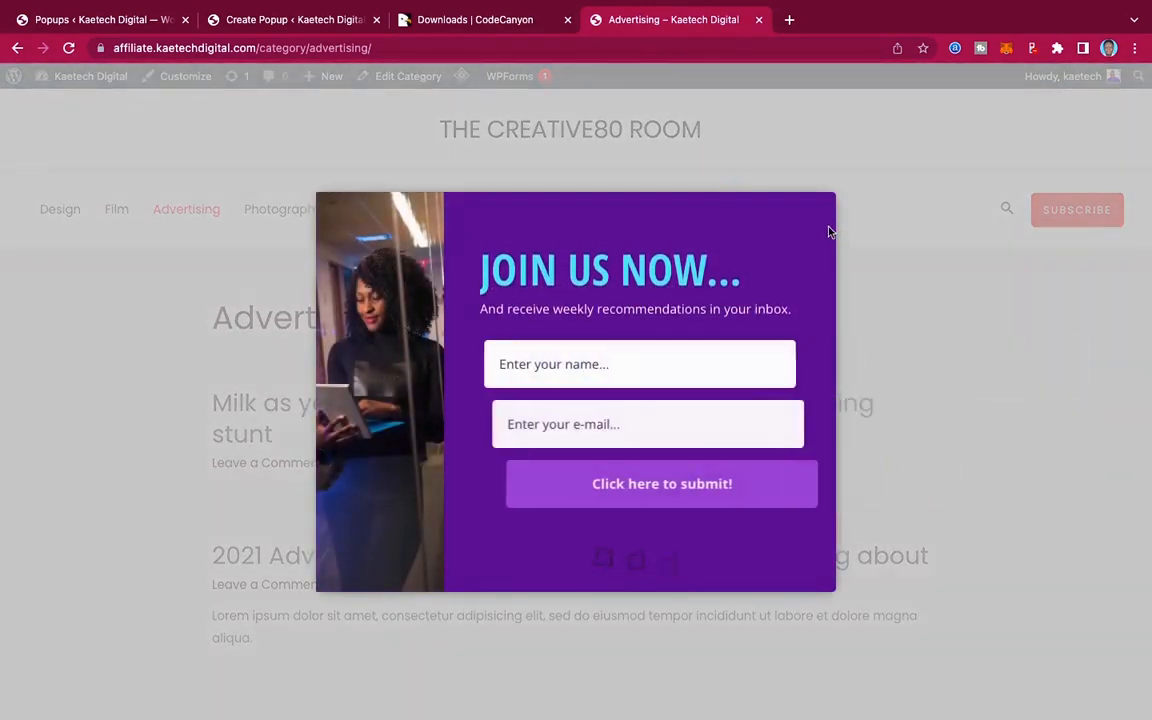
{"action": "left_click", "coordinate": [908, 249]}
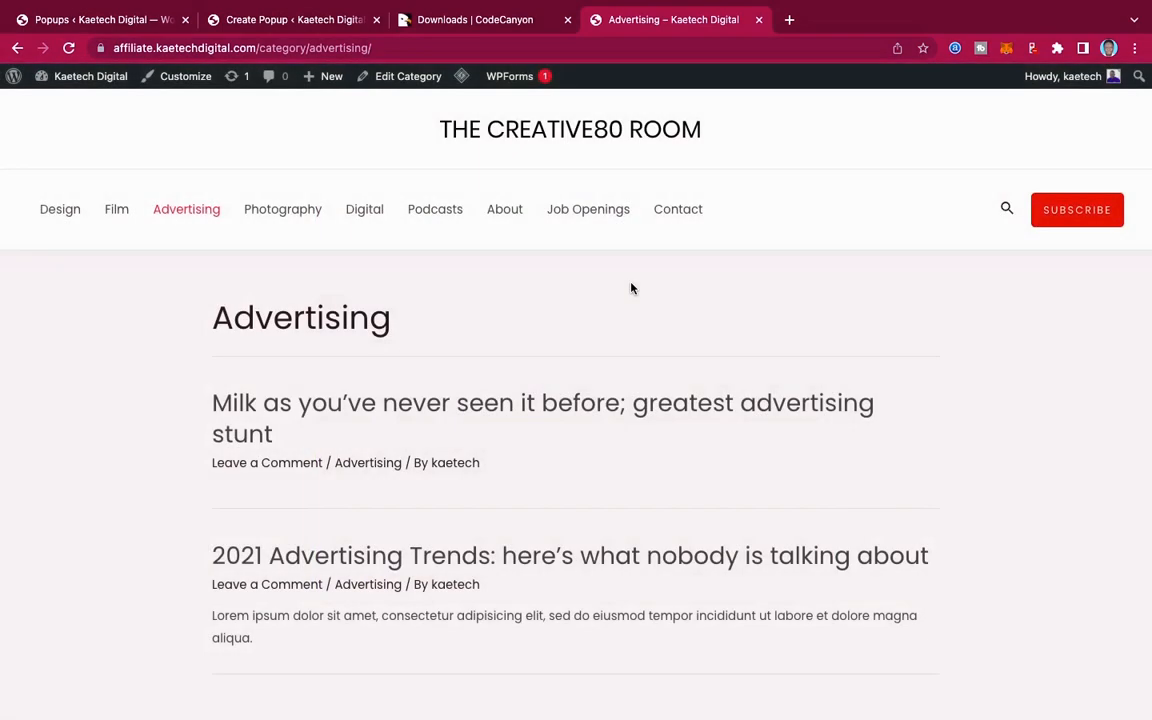
{"action": "mouse_move", "coordinate": [750, 22]}
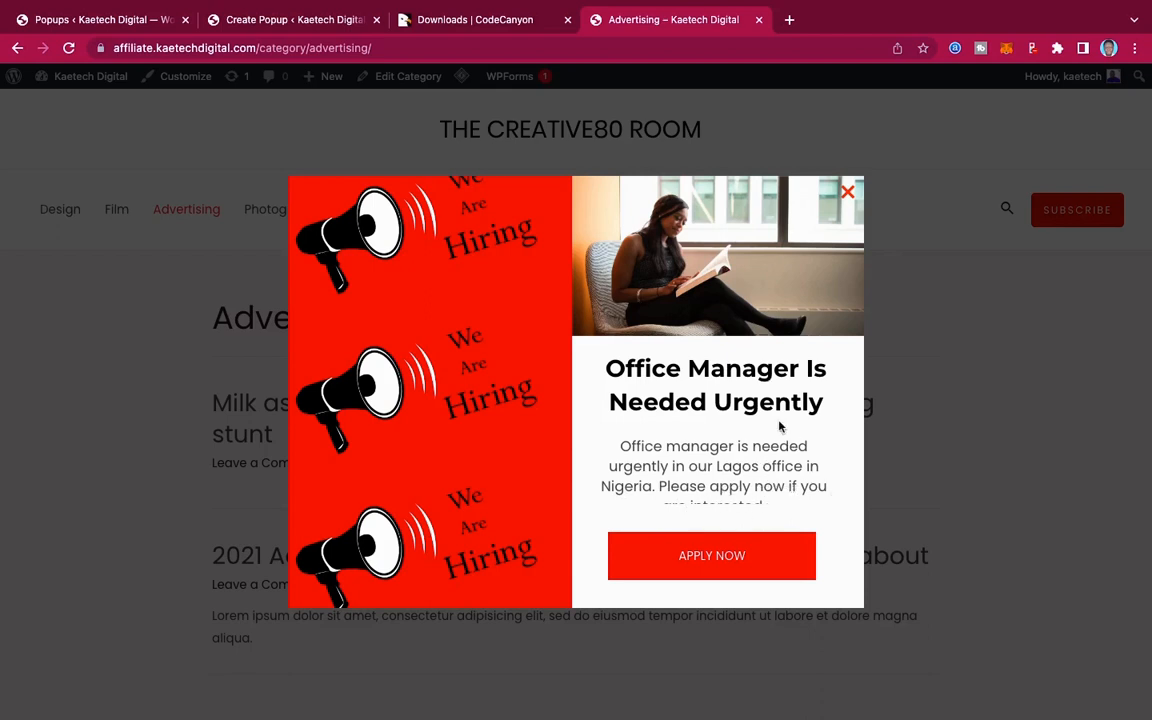
{"action": "left_click", "coordinate": [848, 194]}
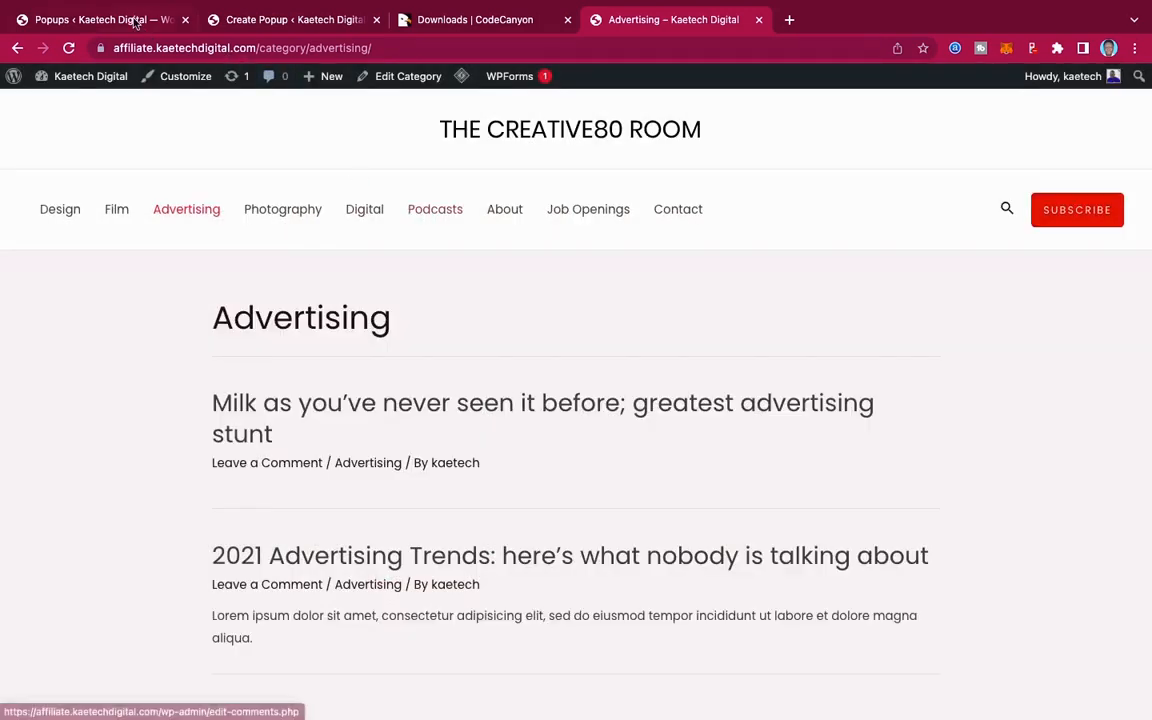
Step: Close the leftover Create Popup browser tab, leaving the page without saving its changes
{"action": "left_click", "coordinate": [135, 20]}
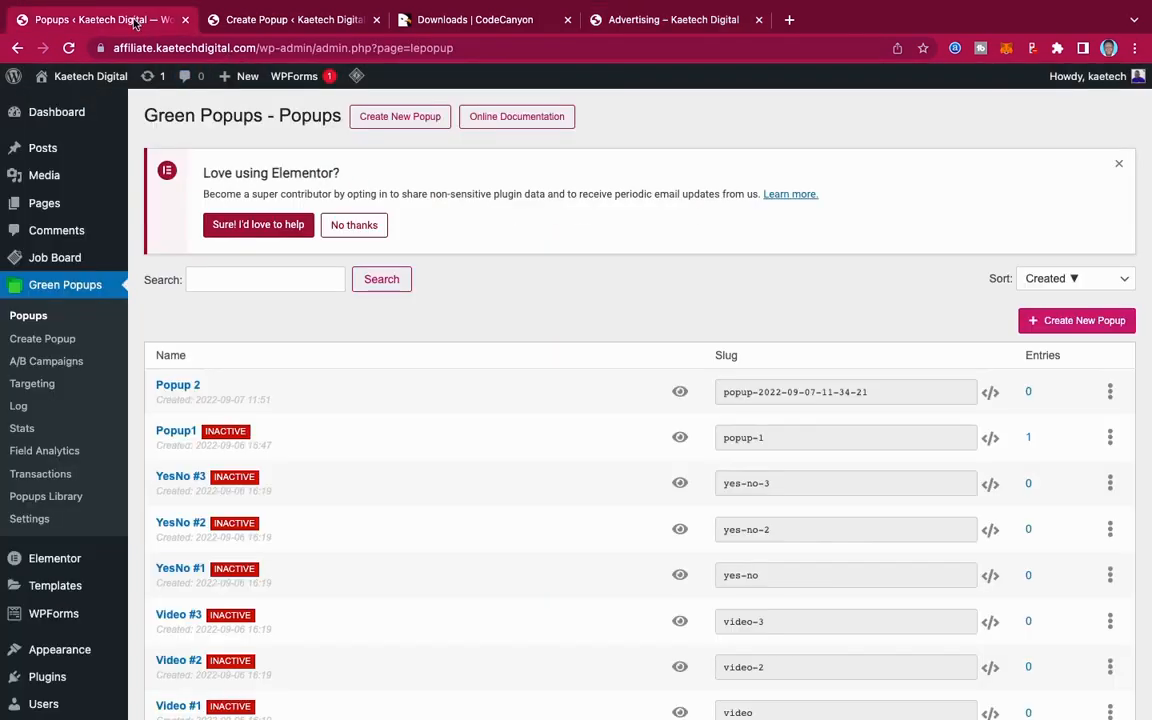
{"action": "left_click", "coordinate": [376, 20]}
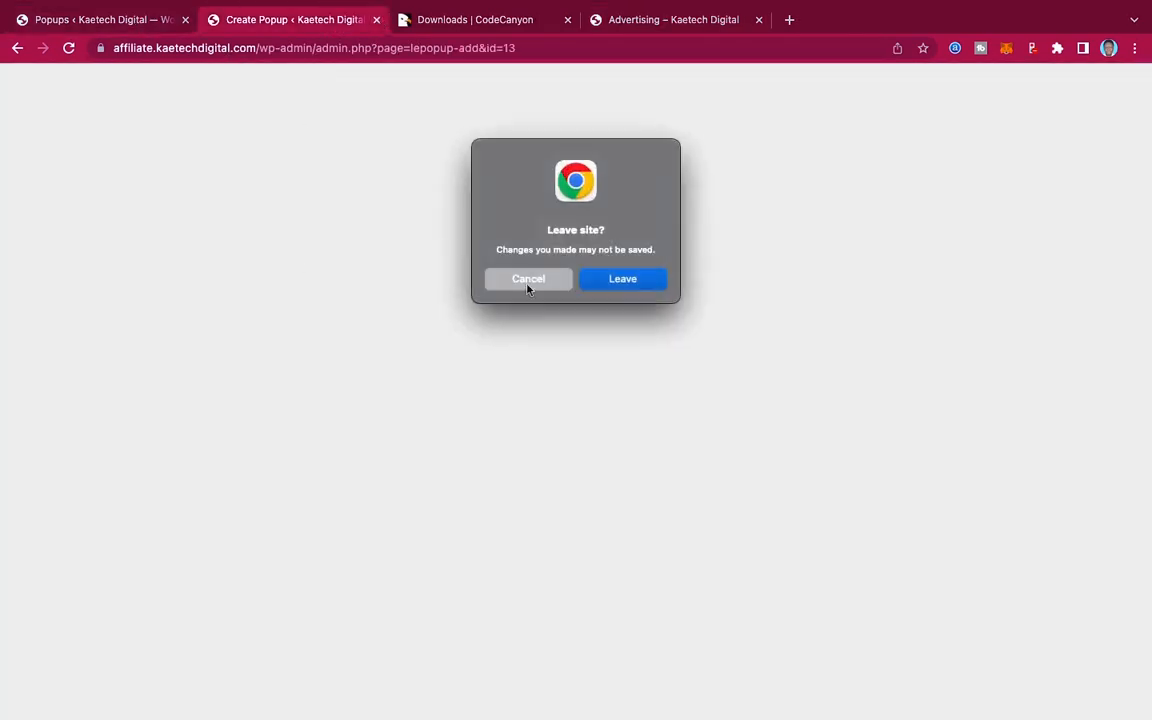
{"action": "left_click", "coordinate": [620, 280]}
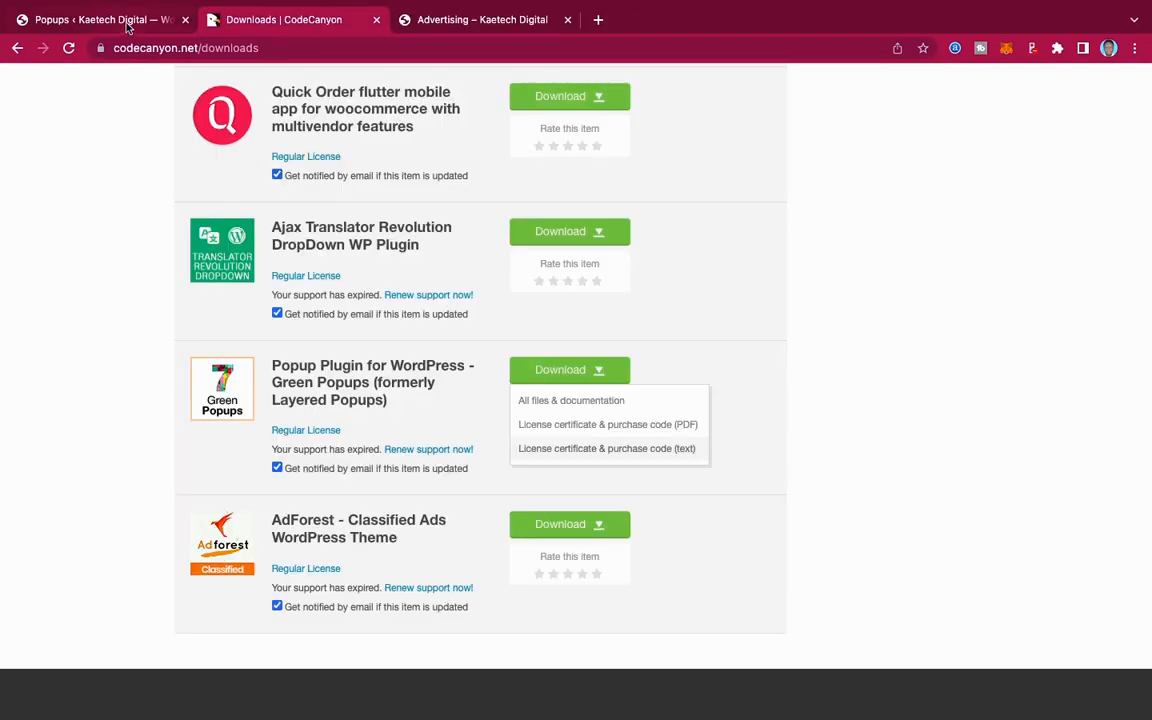
Step: Edit Popup 2 to extend the job description label's height down to just above the APPLY NOW button, and save the popup
{"action": "left_click", "coordinate": [125, 20]}
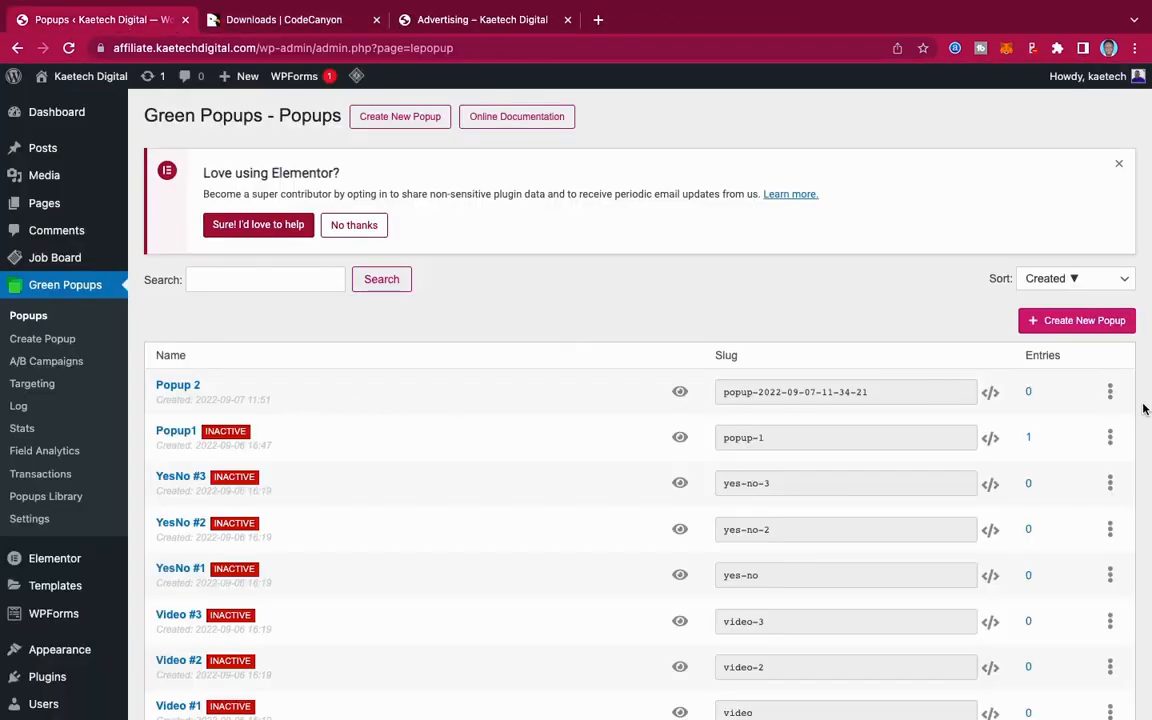
{"action": "left_click", "coordinate": [1110, 391]}
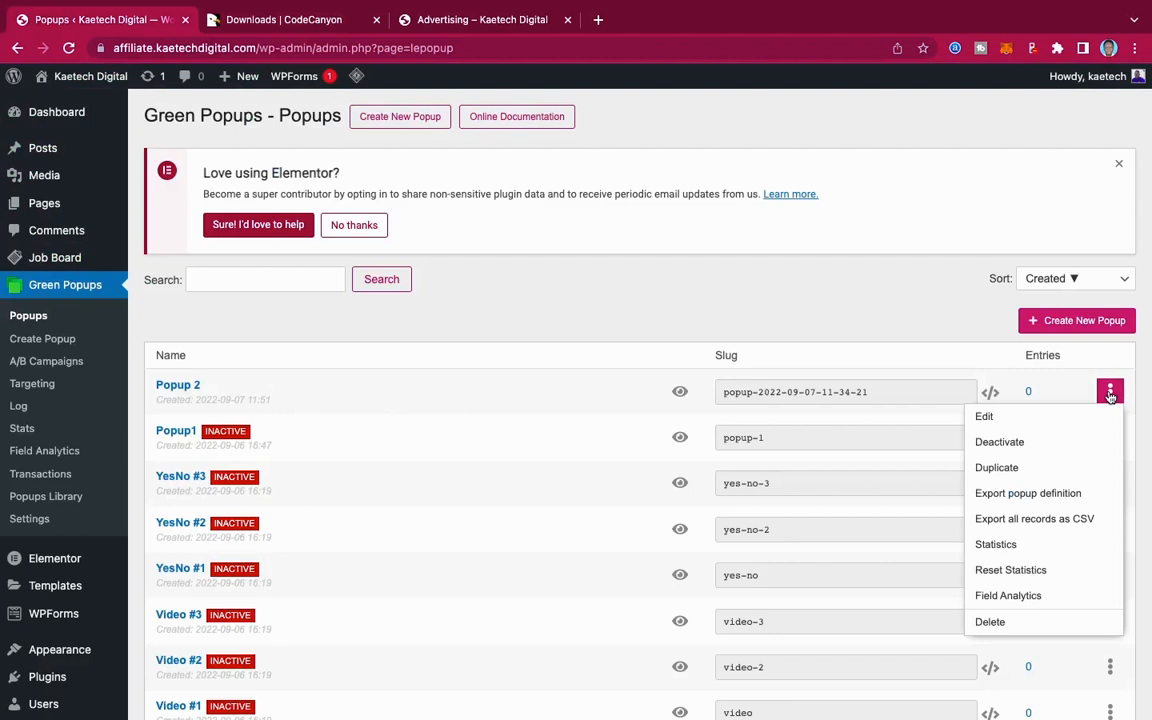
{"action": "left_click", "coordinate": [1110, 397]}
{"action": "left_click", "coordinate": [1109, 391]}
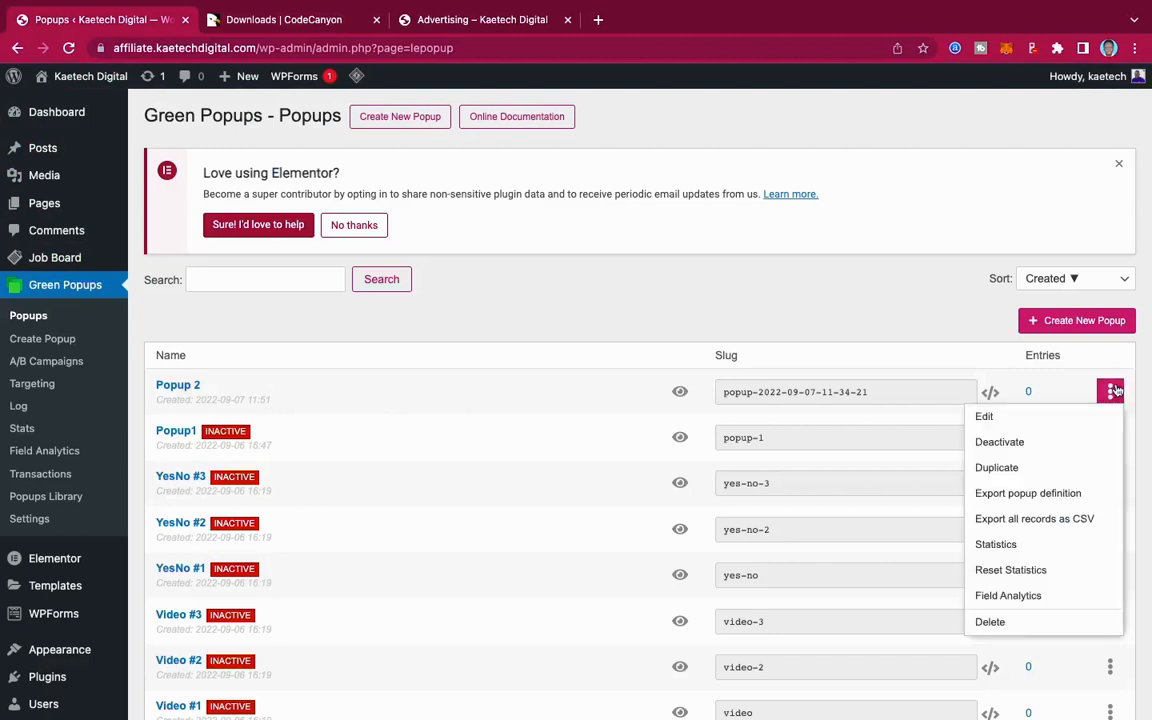
{"action": "left_click", "coordinate": [1064, 422]}
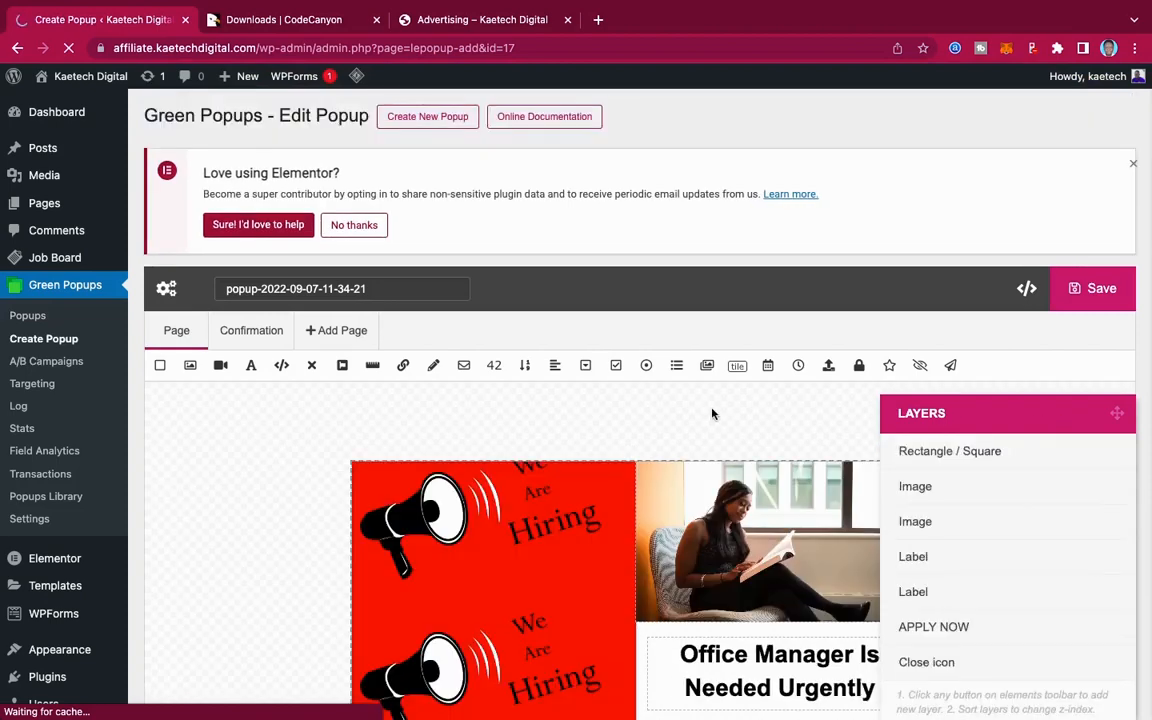
{"action": "scroll", "coordinate": [712, 411], "scroll_direction": "down", "scroll_amount": 5}
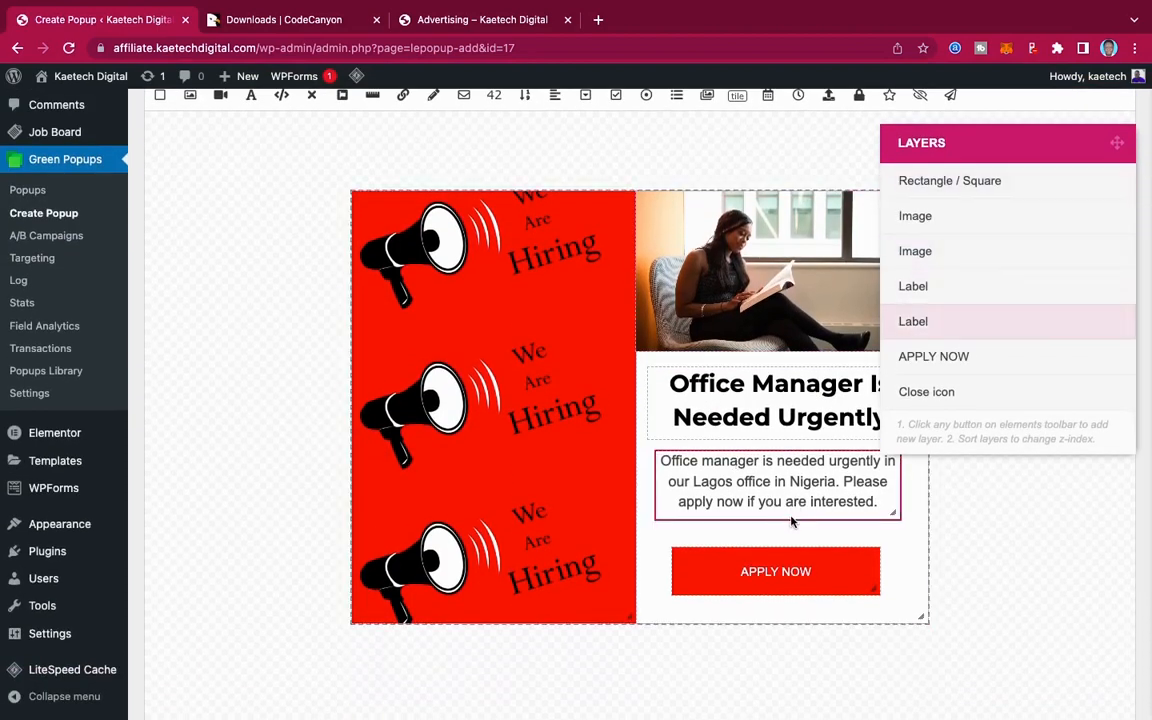
{"action": "left_click_drag", "start_coordinate": [792, 519], "coordinate": [792, 535]}
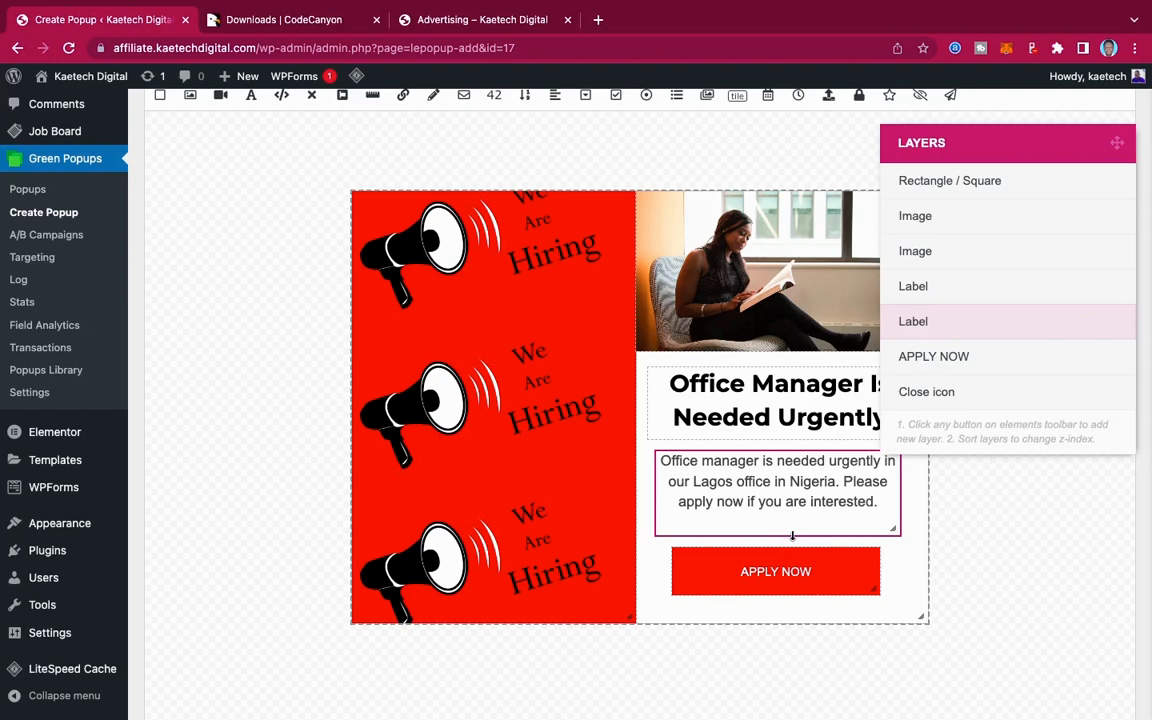
{"action": "scroll", "coordinate": [805, 221], "scroll_direction": "up", "scroll_amount": 3}
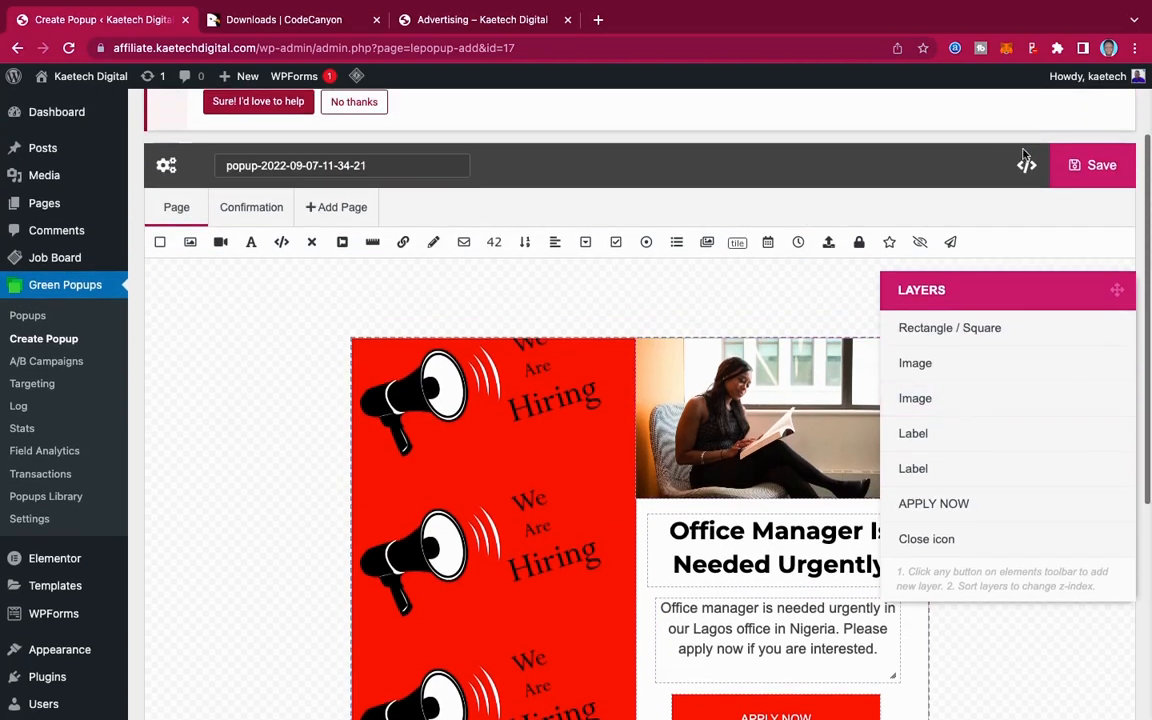
{"action": "left_click", "coordinate": [1098, 167]}
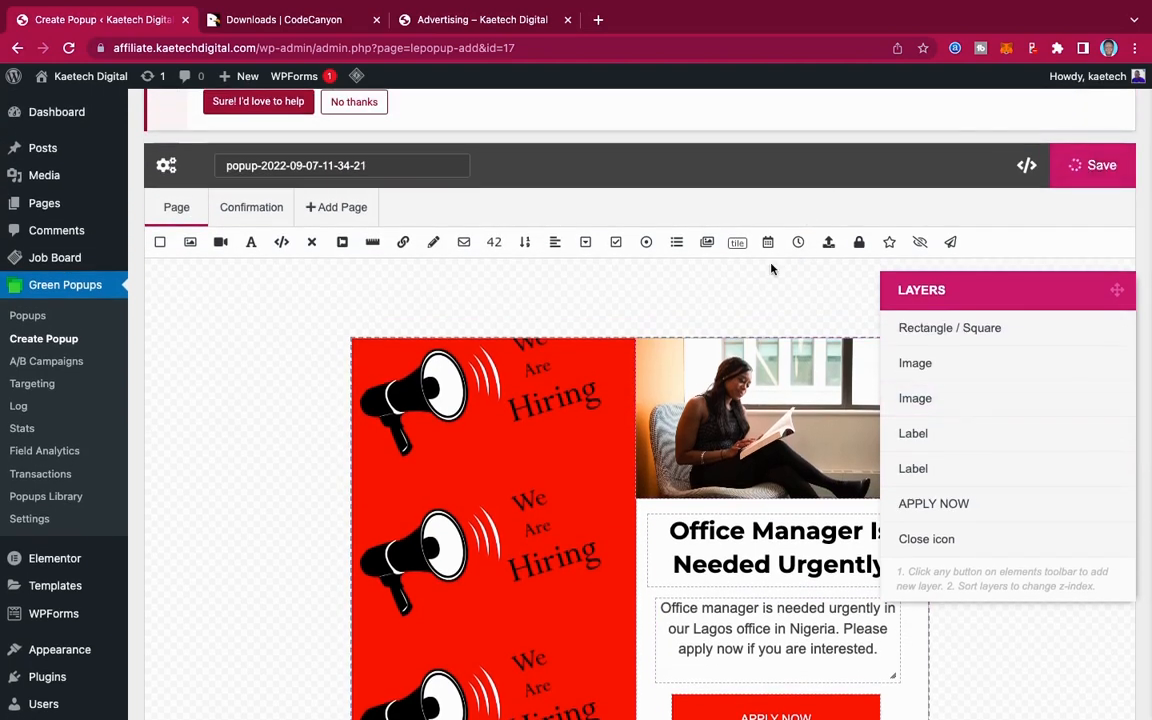
Step: Test the exit popup on the site's Job Openings page after dismissing the "Join us now" popup
{"action": "left_click", "coordinate": [462, 17]}
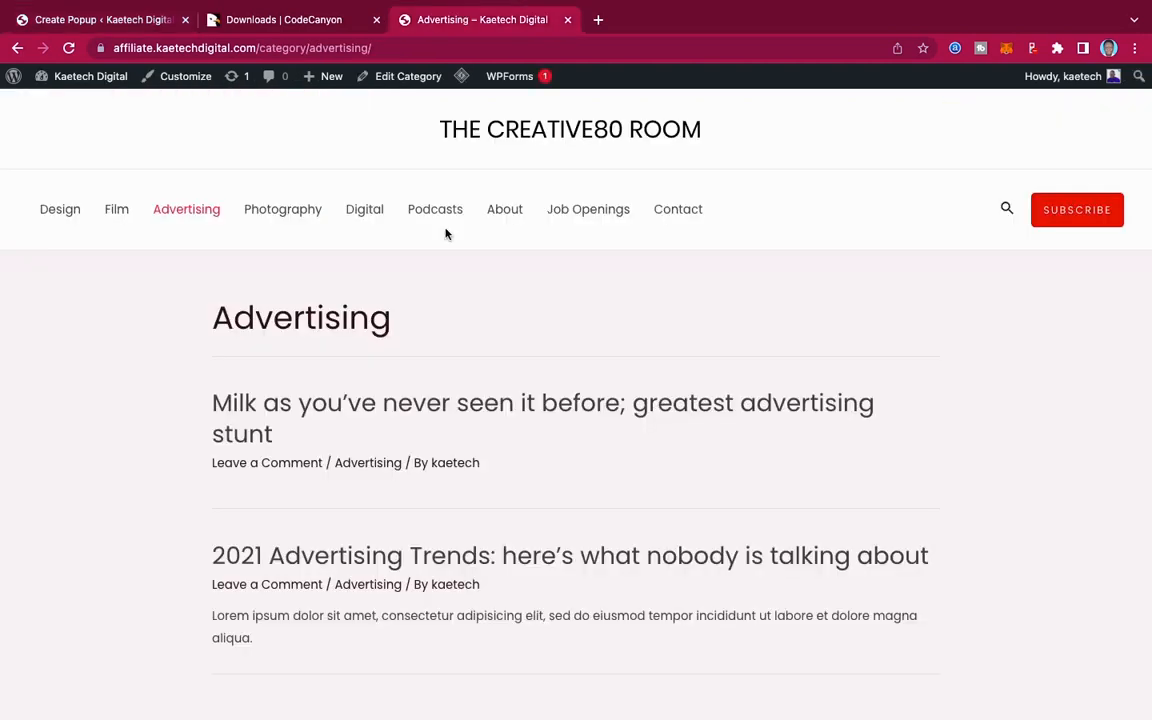
{"action": "left_click", "coordinate": [614, 213]}
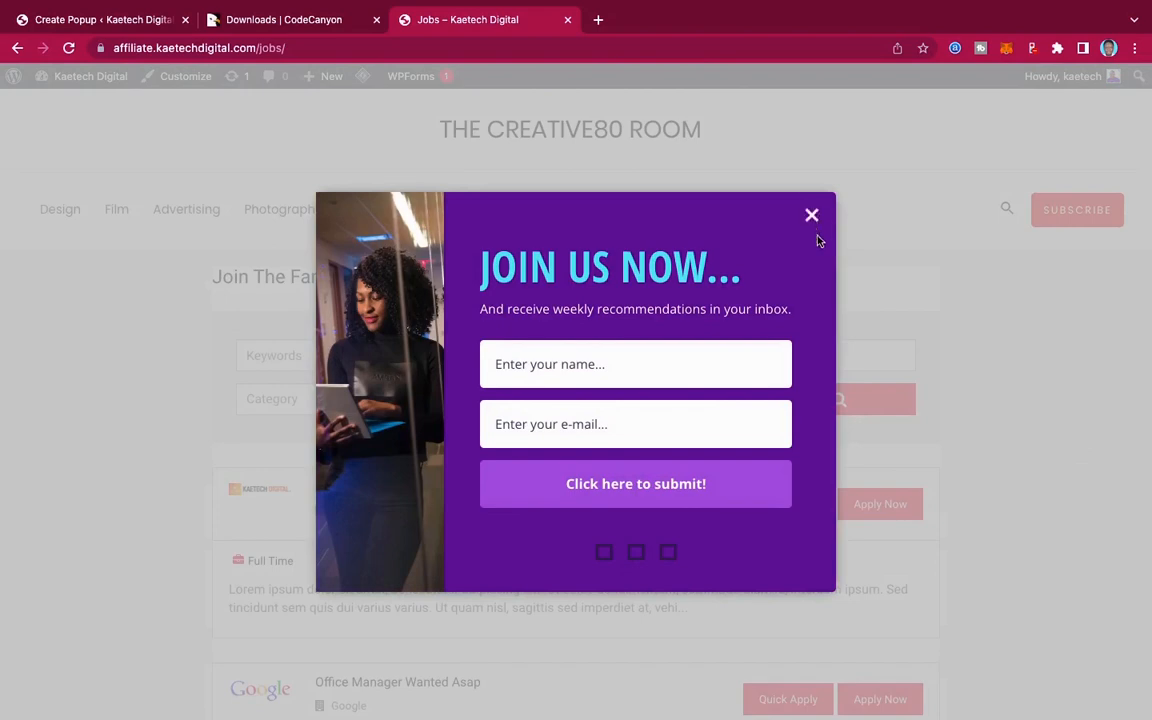
{"action": "left_click", "coordinate": [812, 214]}
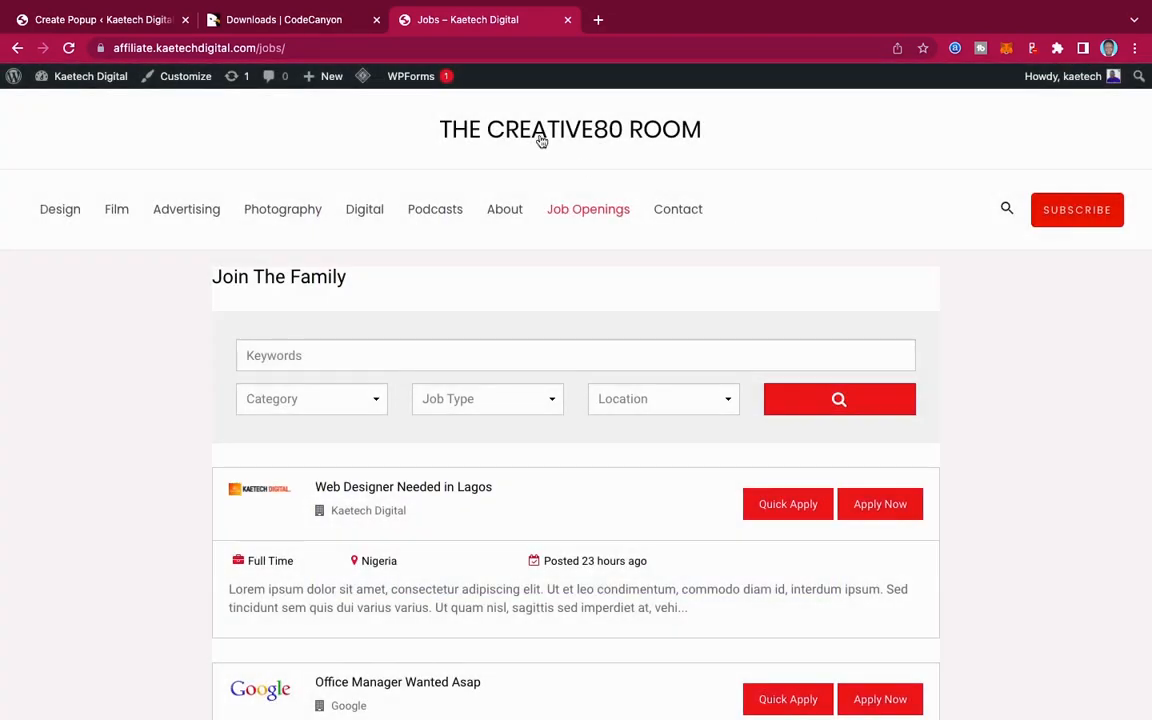
{"action": "mouse_move", "coordinate": [552, 23]}
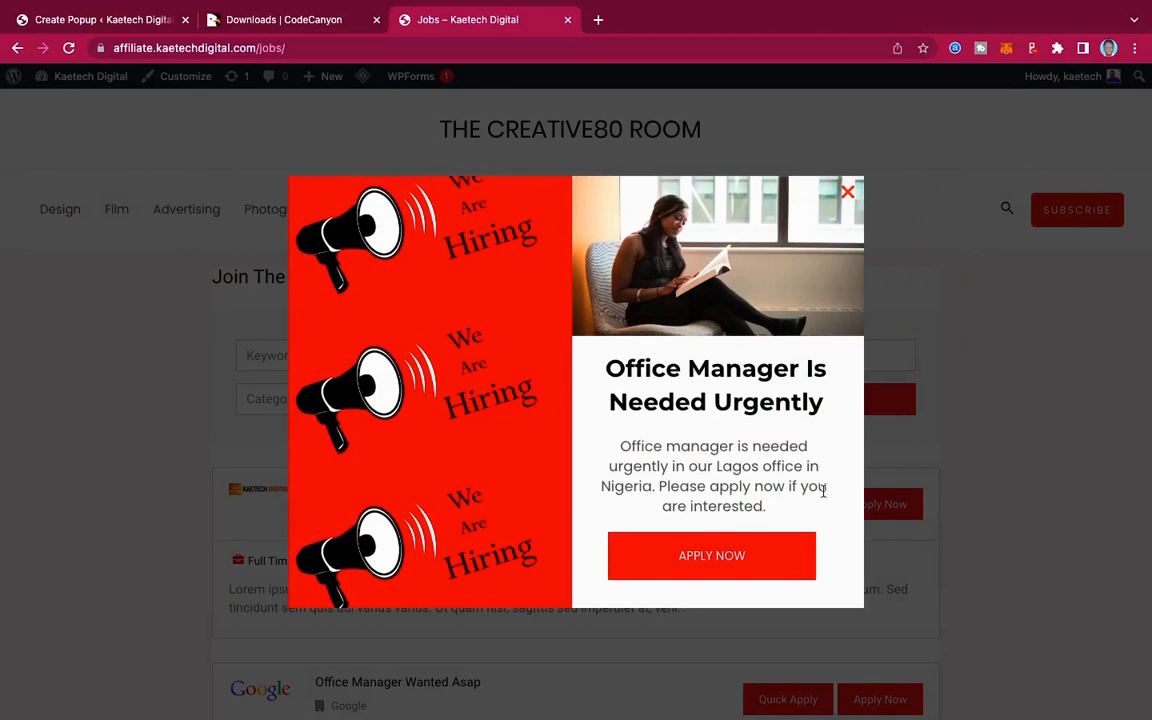
Step: Follow the hiring popup's APPLY NOW button, look through the linked office manager job page and dismiss its "Join us now" popup
{"action": "left_click", "coordinate": [709, 564]}
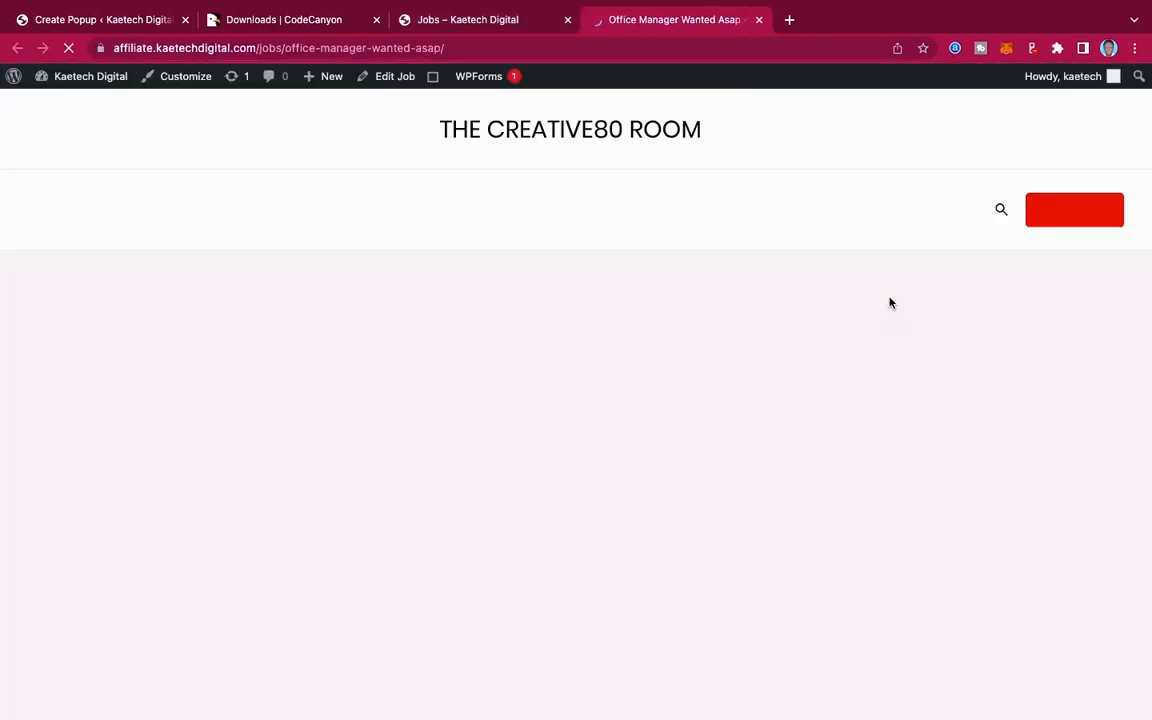
{"action": "scroll", "coordinate": [796, 431], "scroll_direction": "down", "scroll_amount": 10}
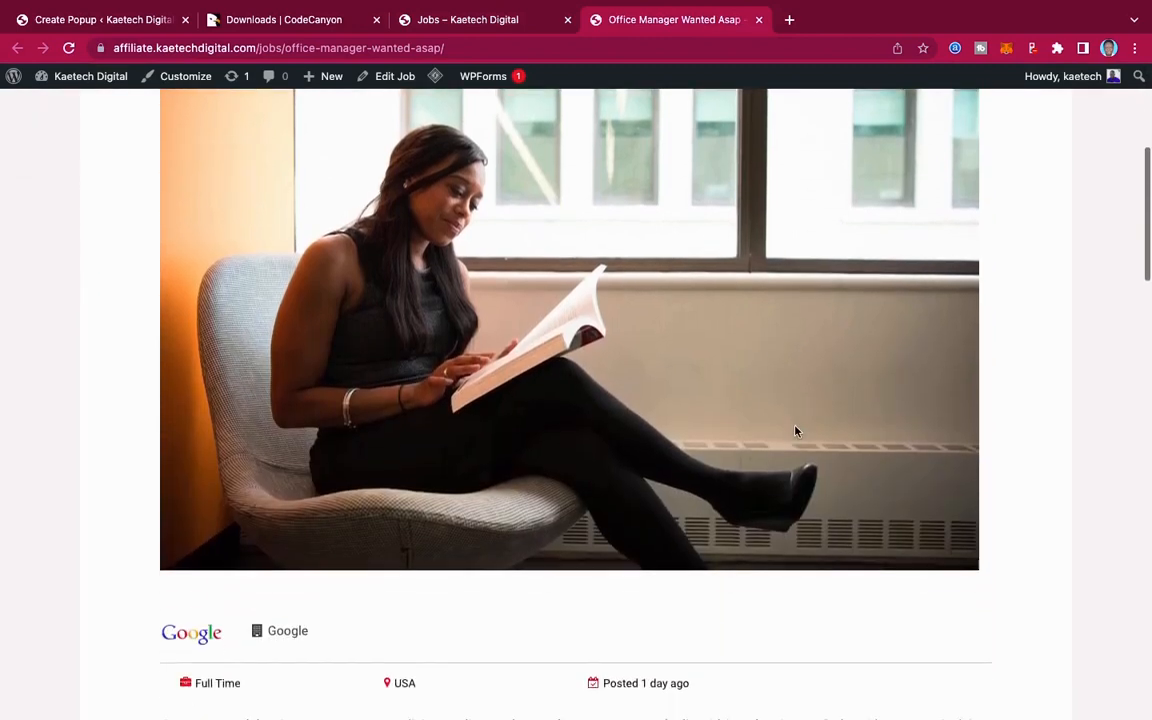
{"action": "scroll", "coordinate": [796, 431], "scroll_direction": "down", "scroll_amount": 3}
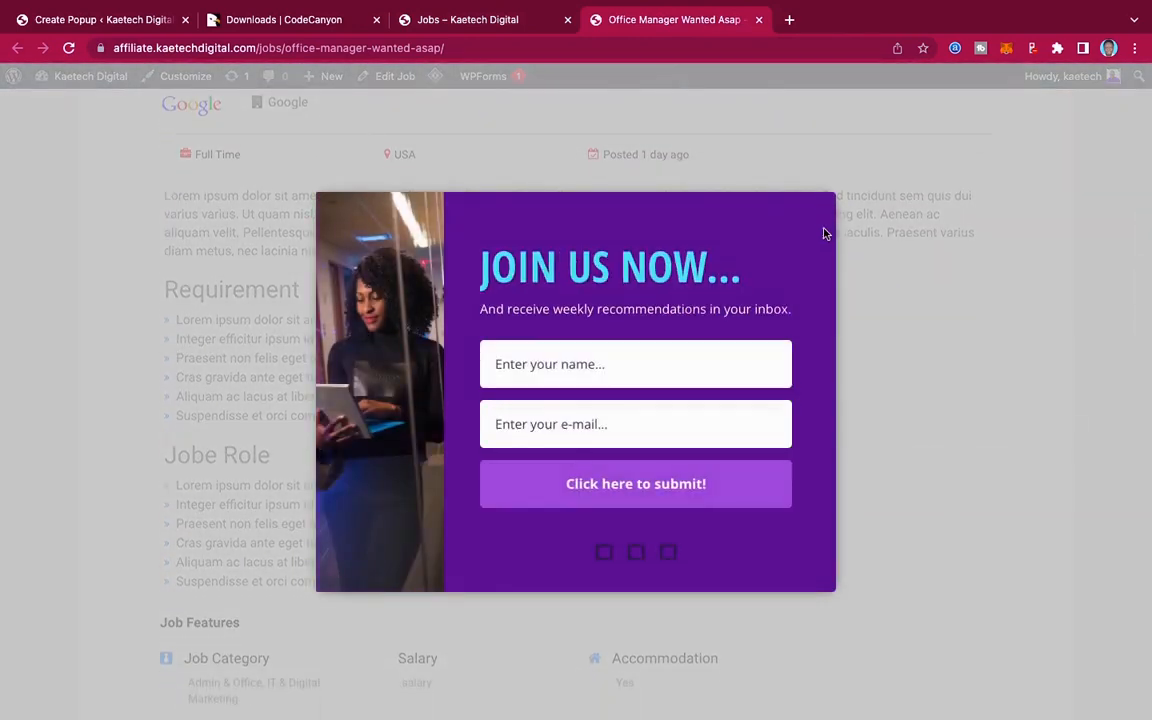
{"action": "left_click", "coordinate": [811, 217]}
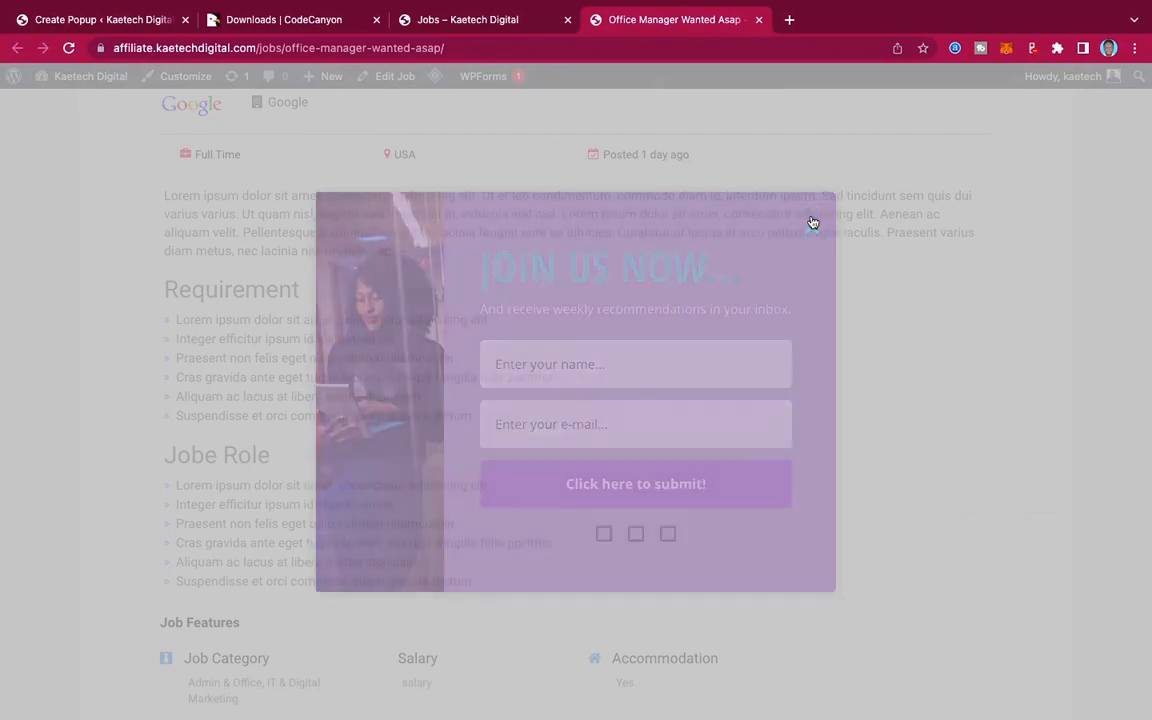
Step: Return to the Green Popups admin, browse the Popups Library and import the "Free Fries" popup # 26242
{"action": "scroll", "coordinate": [573, 220], "scroll_direction": "up", "scroll_amount": 10}
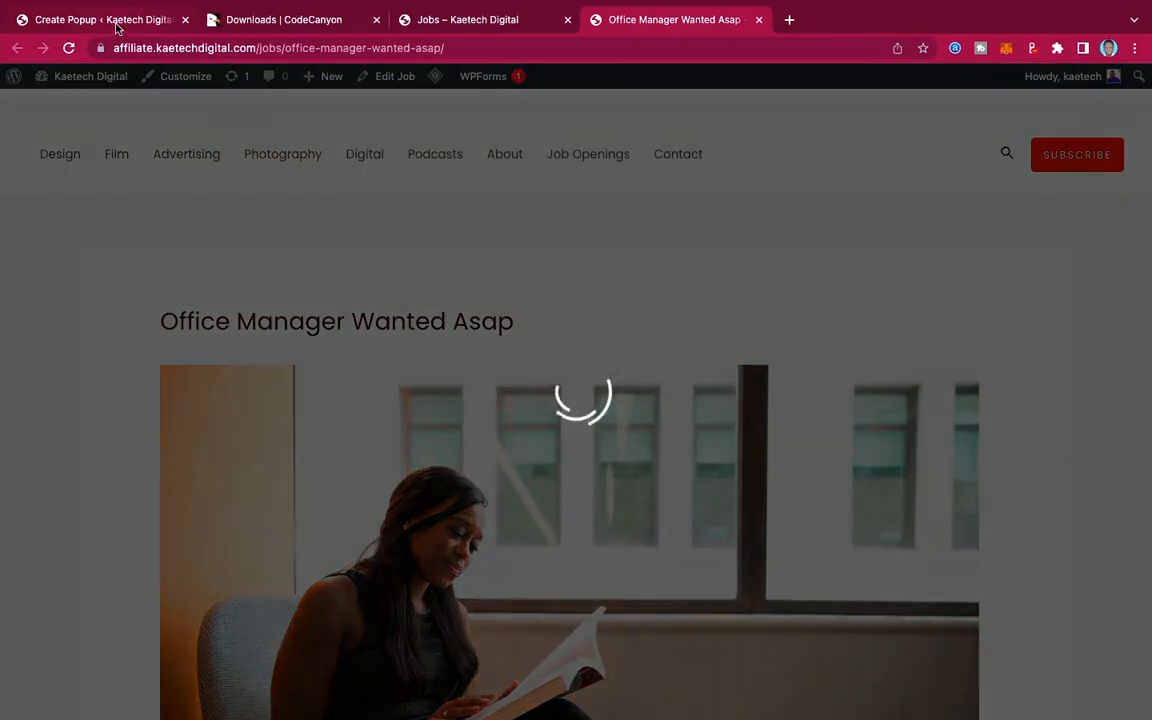
{"action": "left_click", "coordinate": [116, 24]}
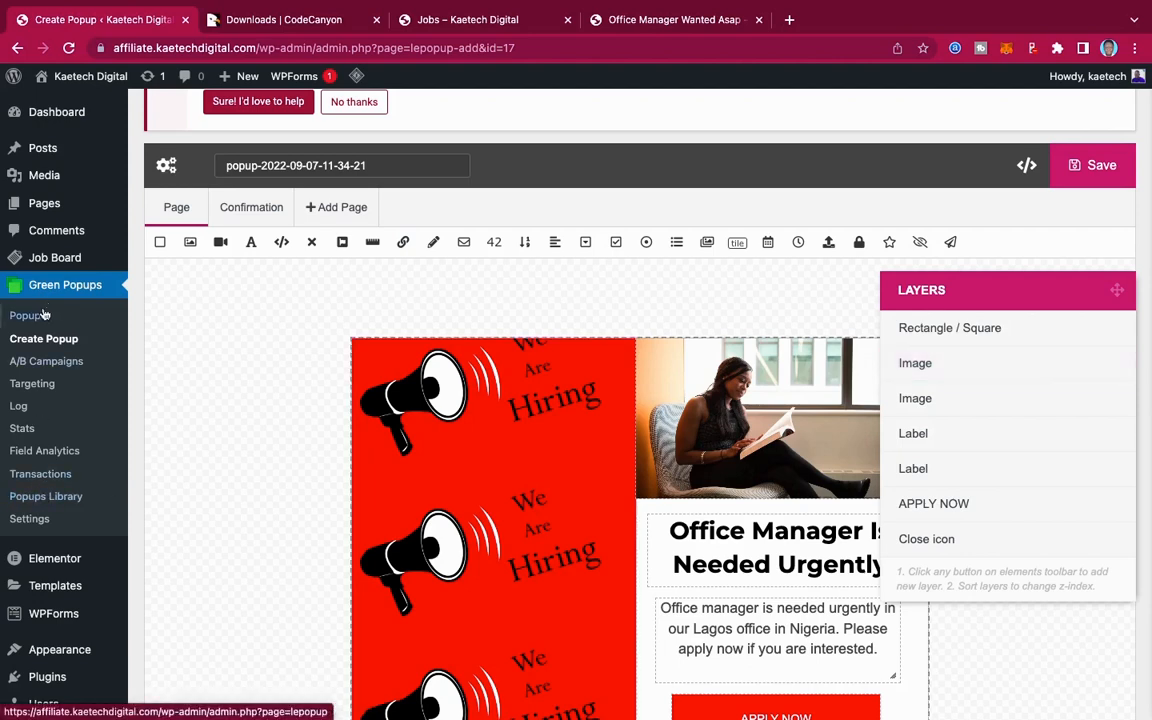
{"action": "left_click", "coordinate": [50, 497]}
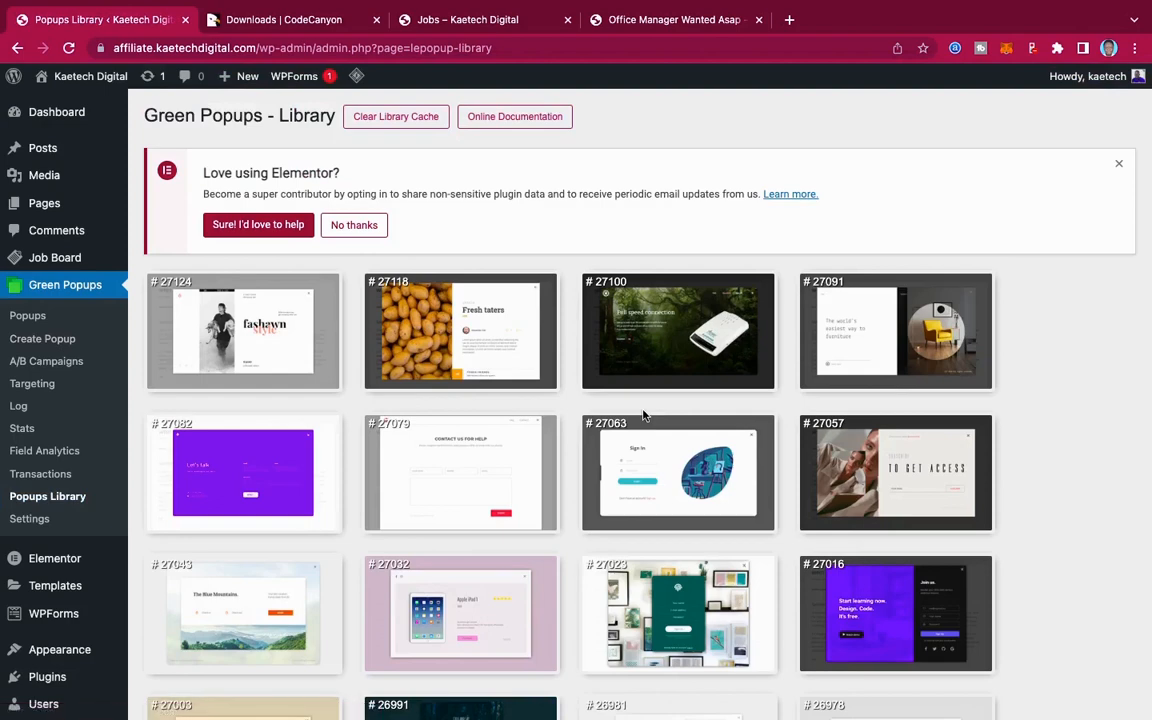
{"action": "scroll", "coordinate": [660, 540], "scroll_direction": "down", "scroll_amount": 5}
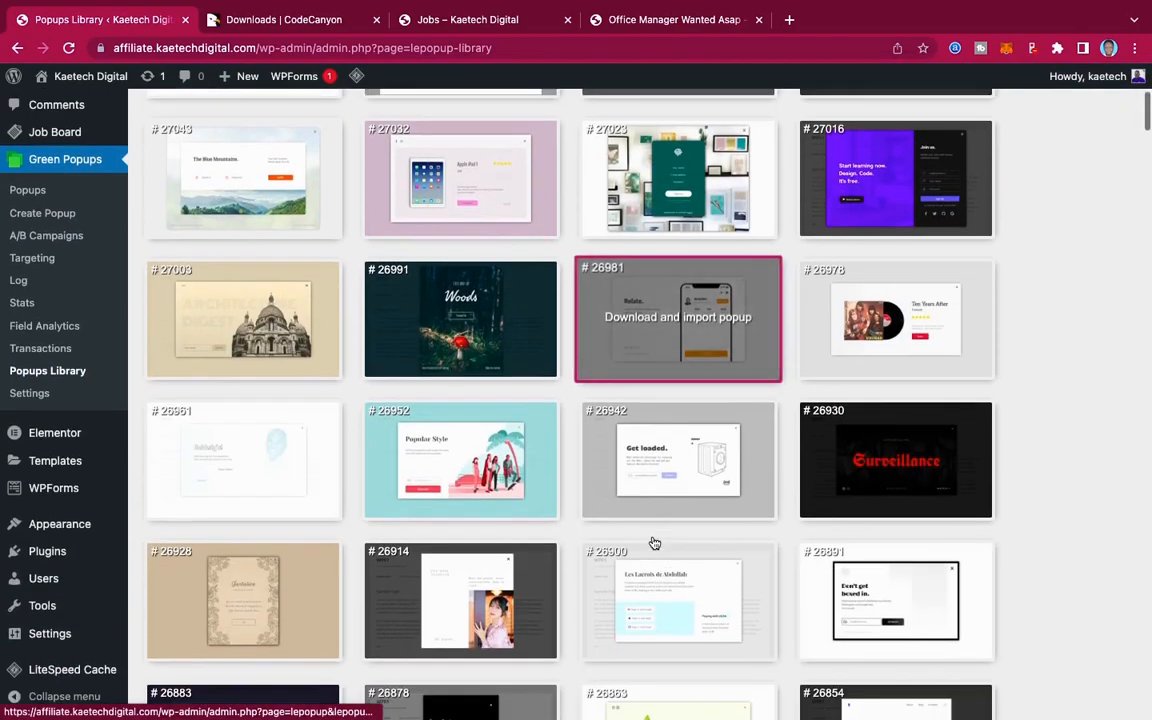
{"action": "scroll", "coordinate": [654, 543], "scroll_direction": "down", "scroll_amount": 2}
{"action": "scroll", "coordinate": [653, 543], "scroll_direction": "down", "scroll_amount": 13}
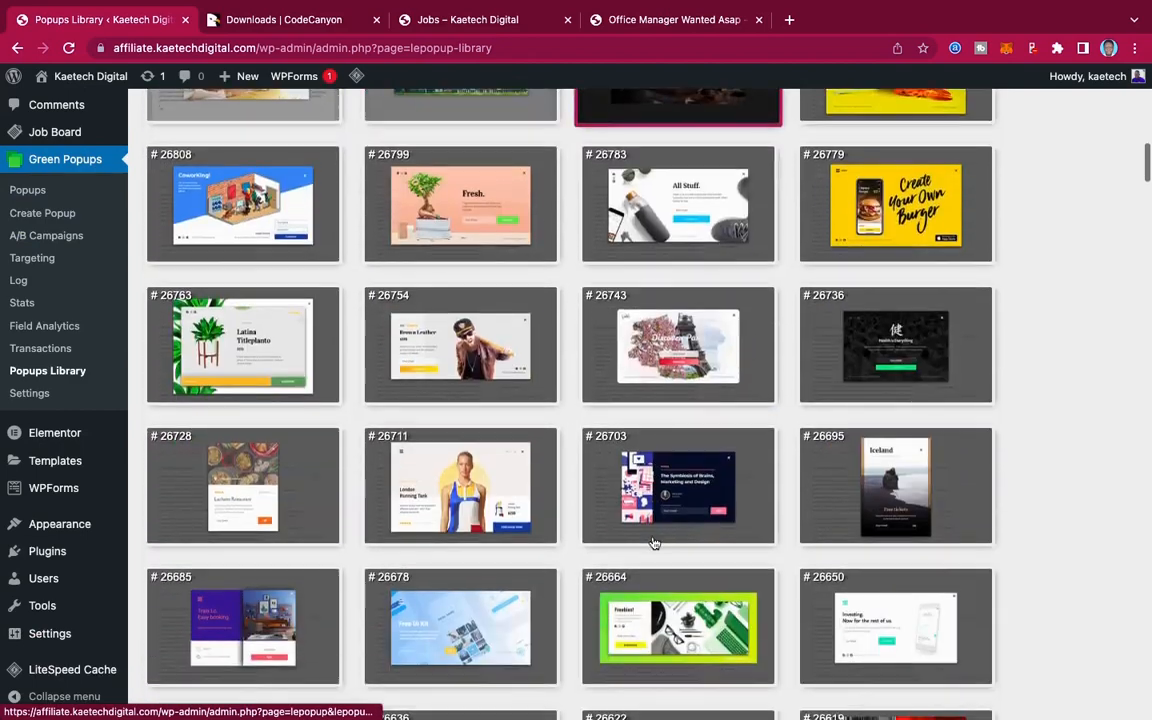
{"action": "scroll", "coordinate": [653, 543], "scroll_direction": "up", "scroll_amount": 1}
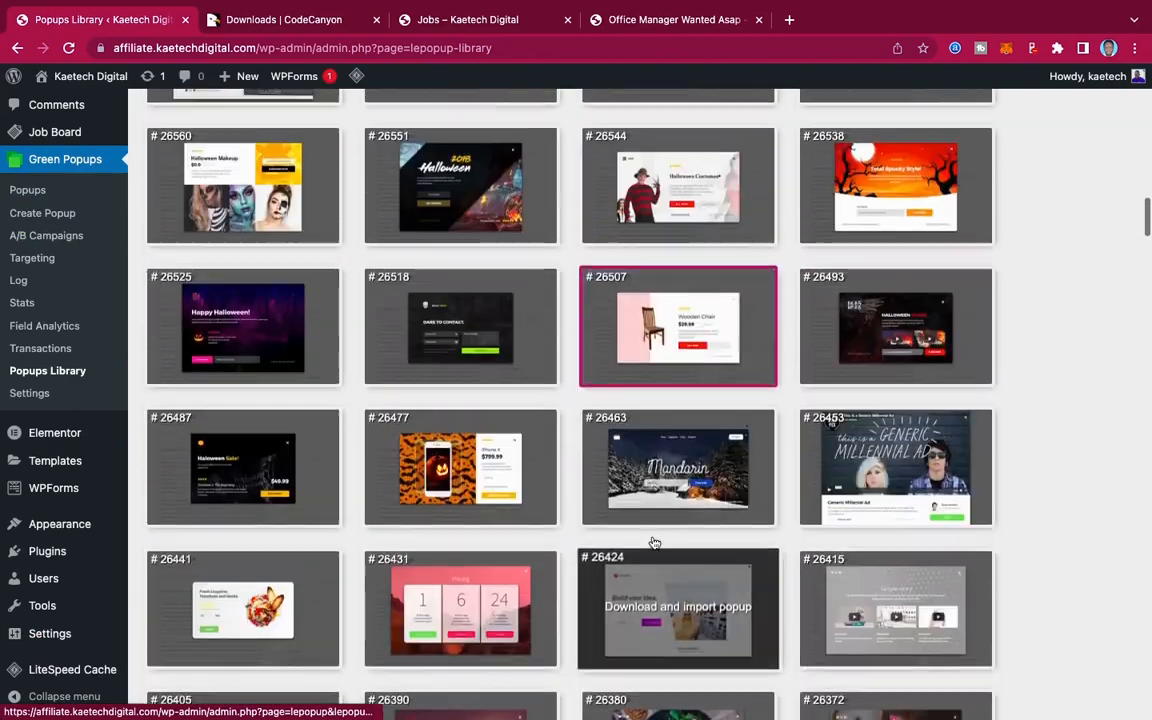
{"action": "scroll", "coordinate": [653, 543], "scroll_direction": "down", "scroll_amount": 5}
{"action": "scroll", "coordinate": [653, 543], "scroll_direction": "down", "scroll_amount": 5}
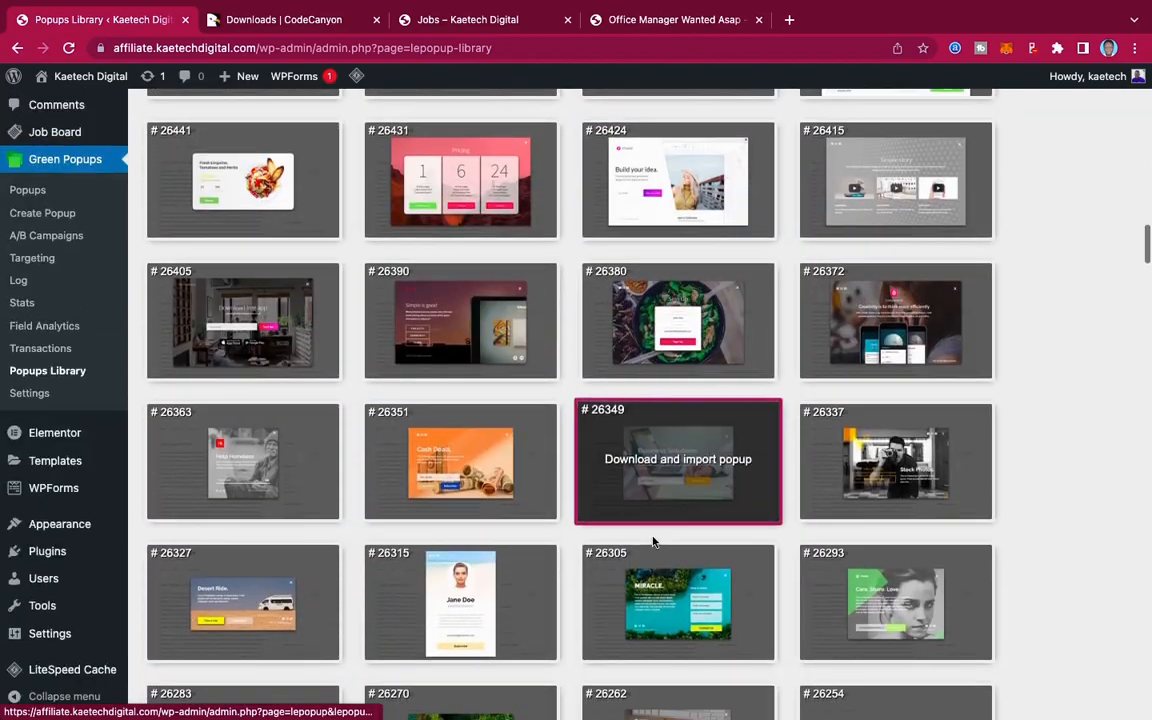
{"action": "scroll", "coordinate": [653, 543], "scroll_direction": "down", "scroll_amount": 4}
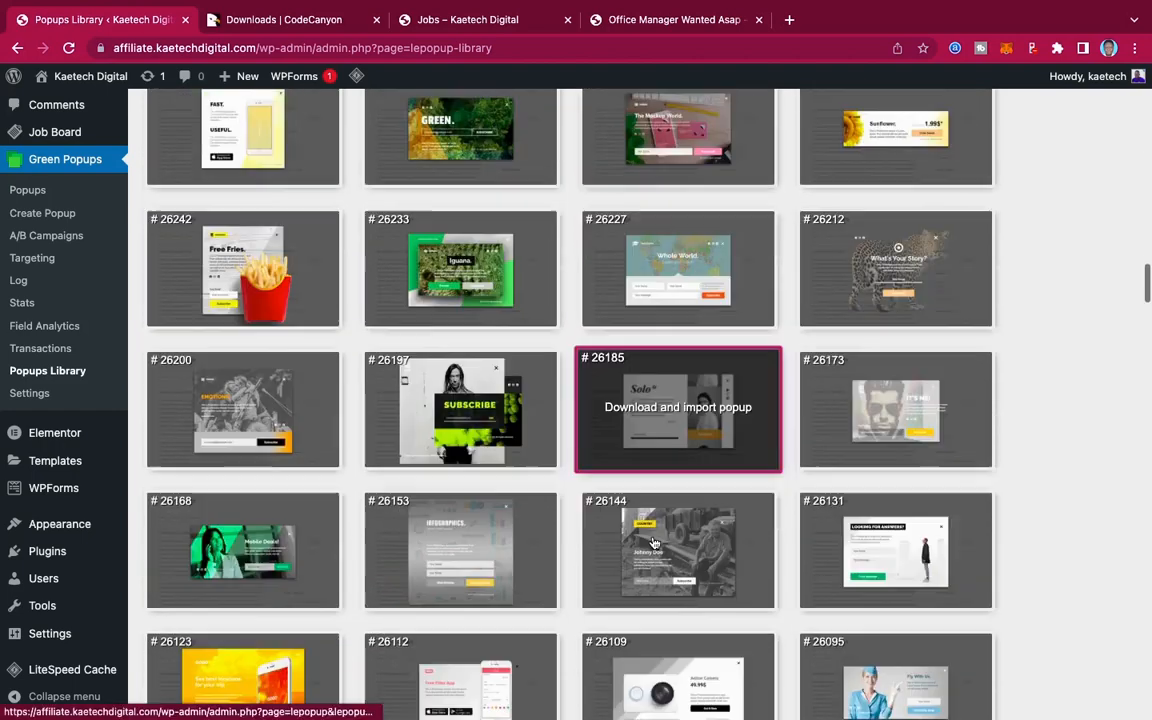
{"action": "scroll", "coordinate": [653, 543], "scroll_direction": "up", "scroll_amount": 3}
{"action": "scroll", "coordinate": [653, 543], "scroll_direction": "up", "scroll_amount": 1}
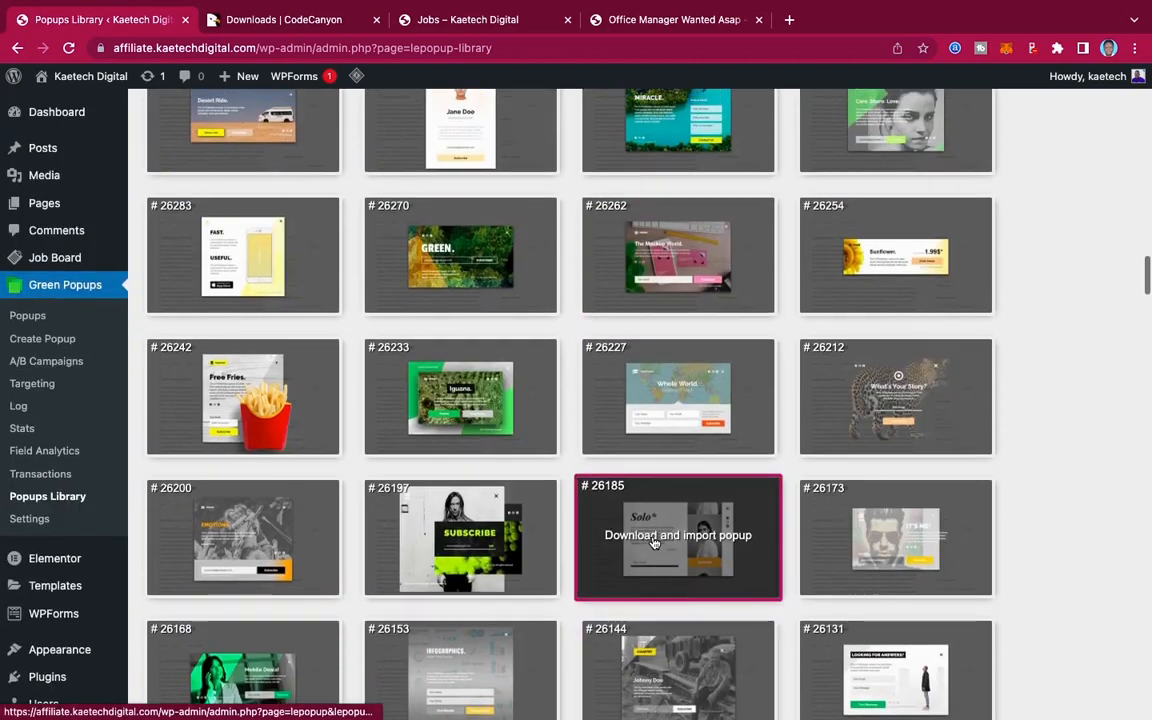
{"action": "left_click", "coordinate": [249, 404]}
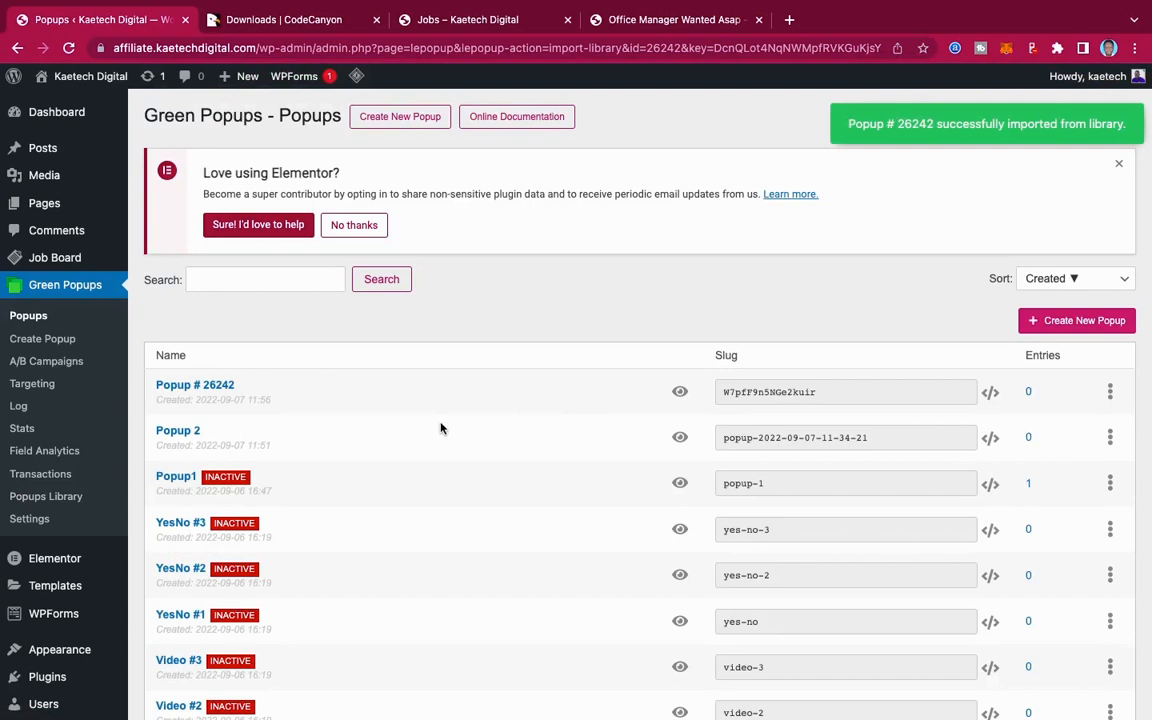
Step: Import the "All Editorial" popup # 26598 from the Popups Library as well
{"action": "left_click", "coordinate": [47, 497]}
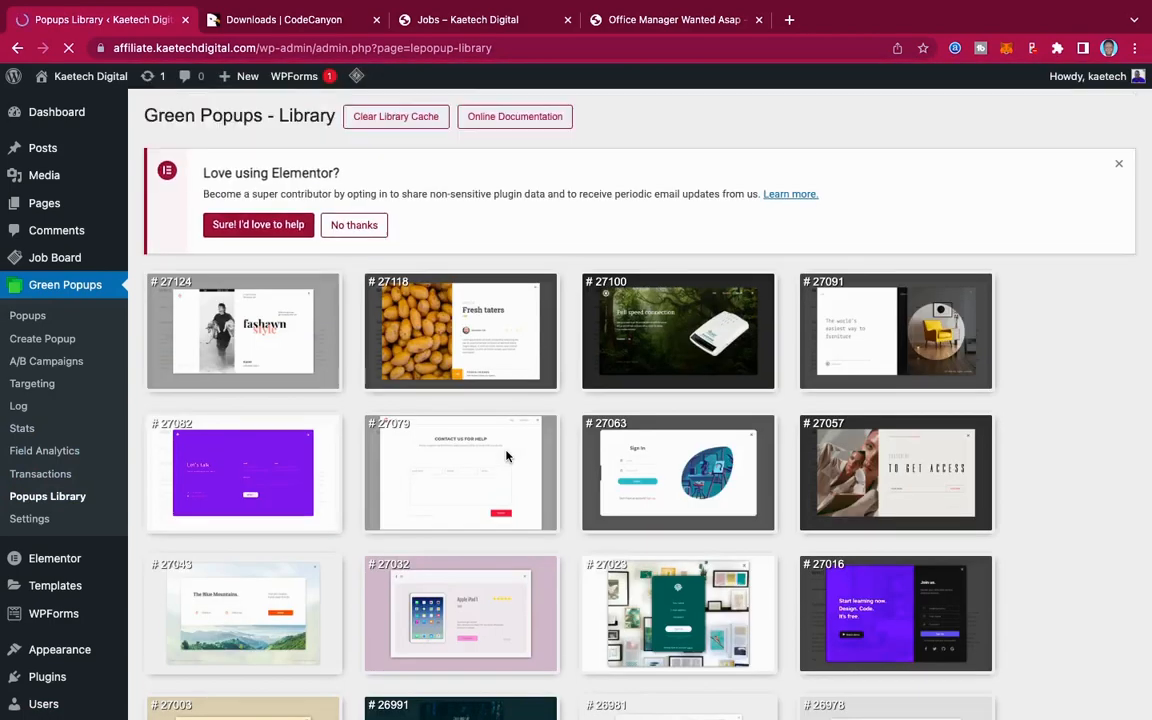
{"action": "scroll", "coordinate": [506, 456], "scroll_direction": "down", "scroll_amount": 3}
{"action": "scroll", "coordinate": [506, 456], "scroll_direction": "down", "scroll_amount": 15}
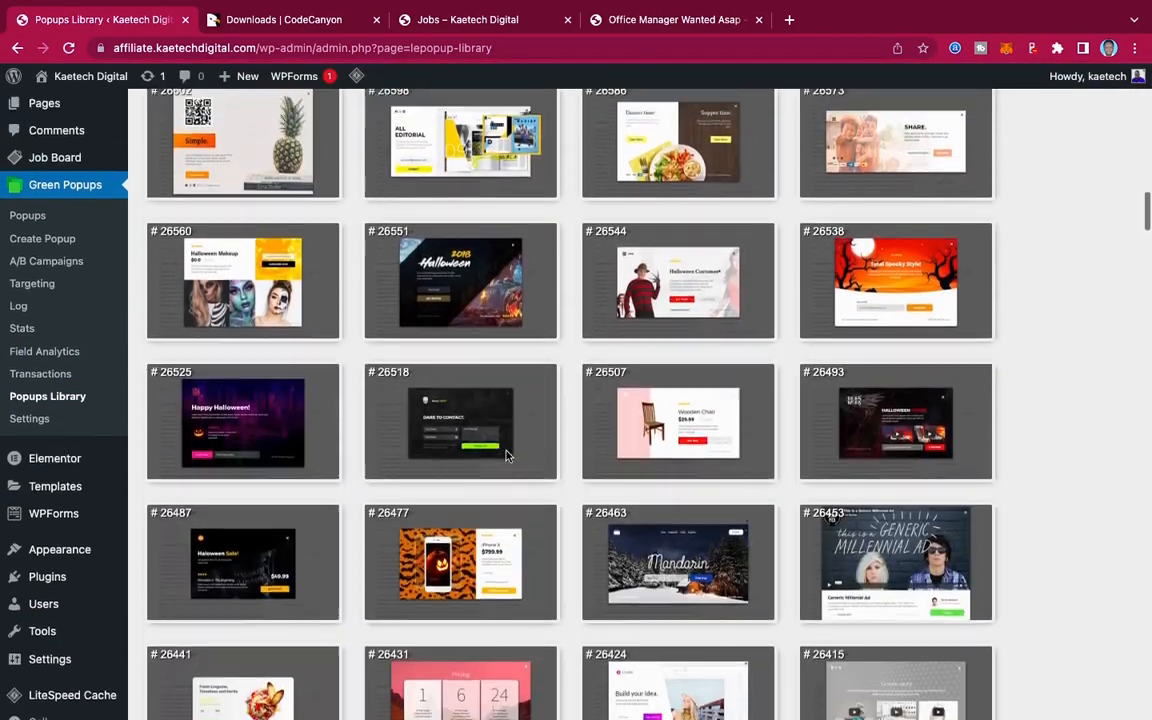
{"action": "scroll", "coordinate": [506, 456], "scroll_direction": "up", "scroll_amount": 3}
{"action": "mouse_move", "coordinate": [459, 330]}
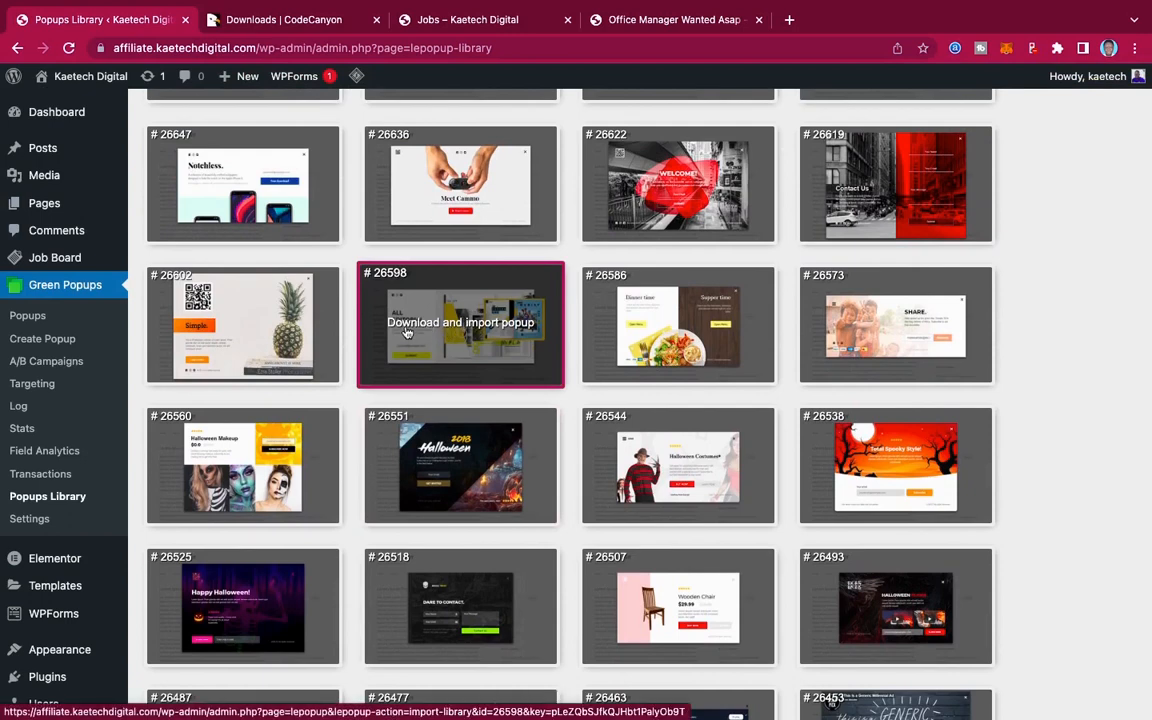
{"action": "left_click", "coordinate": [463, 327]}
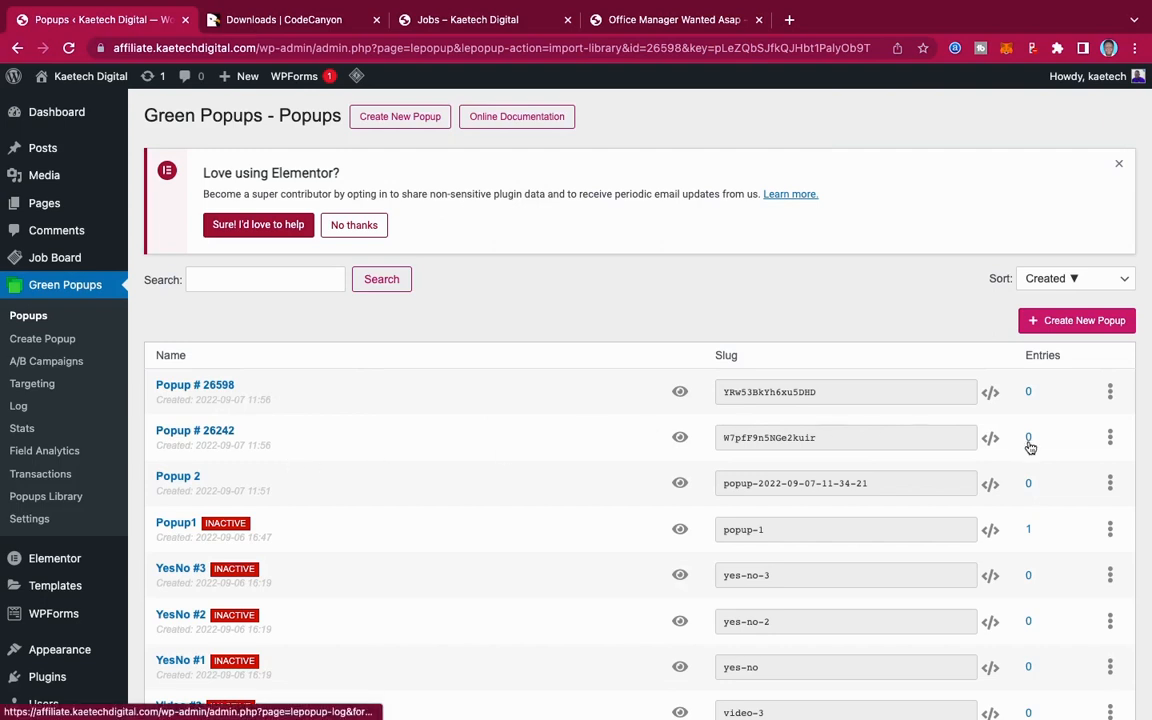
Step: Open the imported Popup # 26242 for editing and bring its full design into view
{"action": "left_click", "coordinate": [1110, 437]}
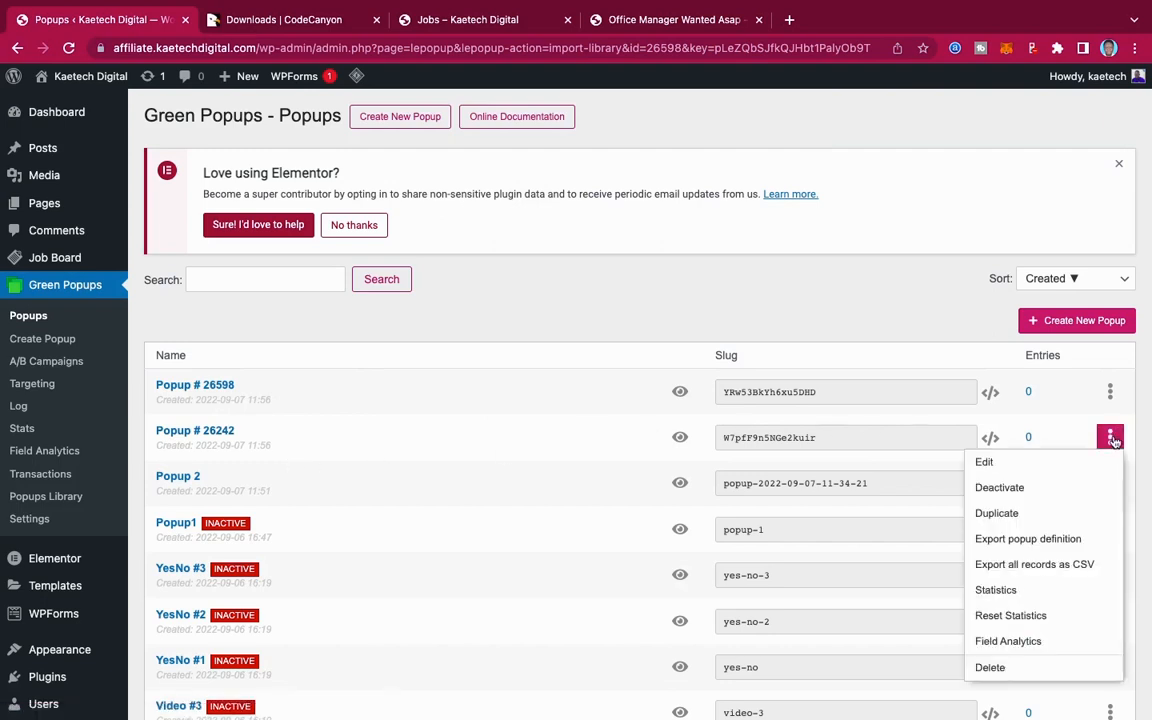
{"action": "left_click", "coordinate": [1110, 437]}
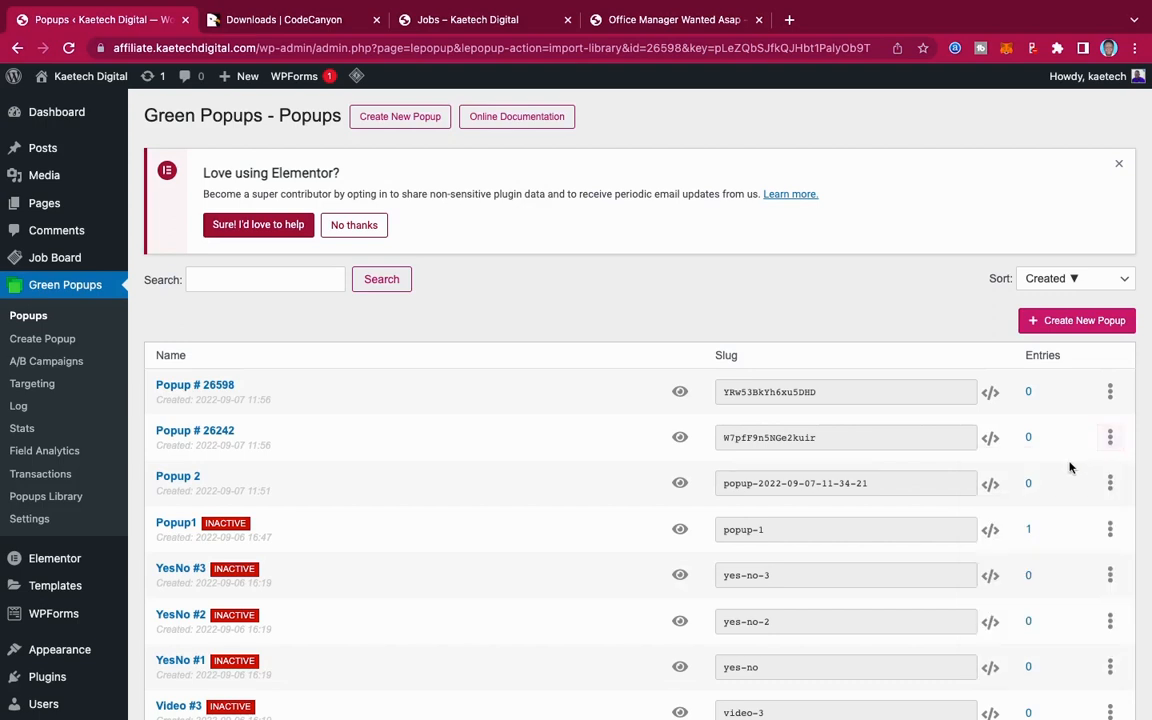
{"action": "left_click", "coordinate": [1110, 437]}
{"action": "left_click", "coordinate": [1098, 466]}
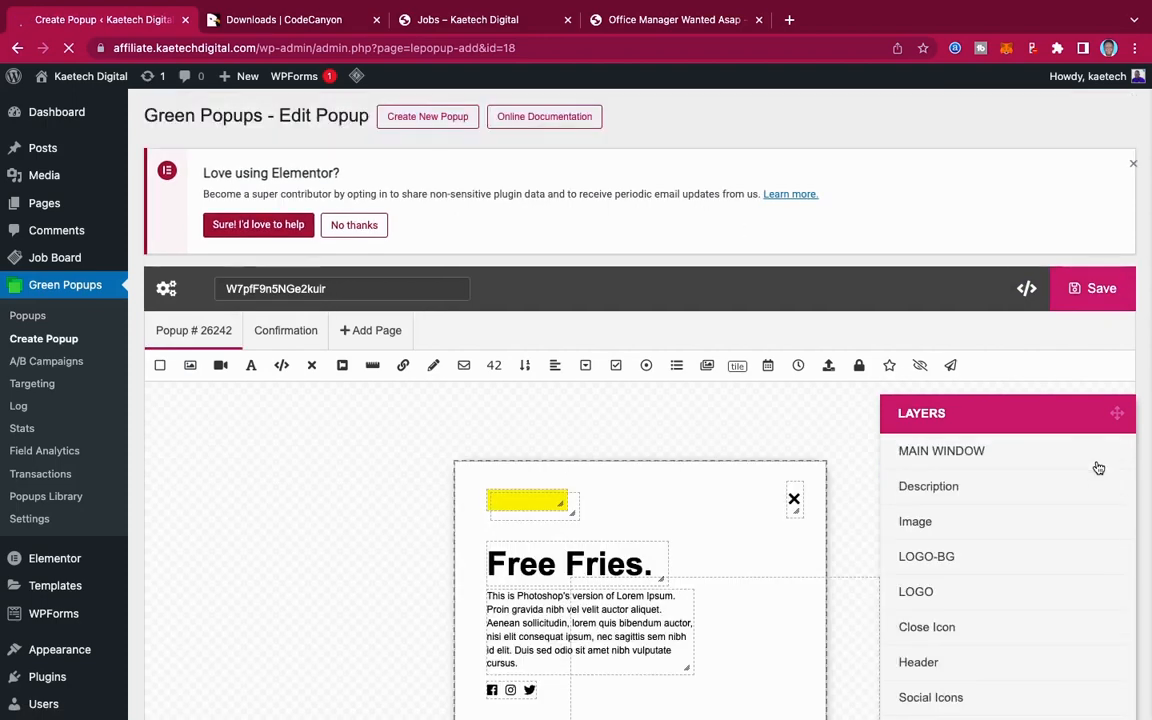
{"action": "scroll", "coordinate": [797, 469], "scroll_direction": "down", "scroll_amount": 3}
{"action": "scroll", "coordinate": [797, 469], "scroll_direction": "down", "scroll_amount": 1}
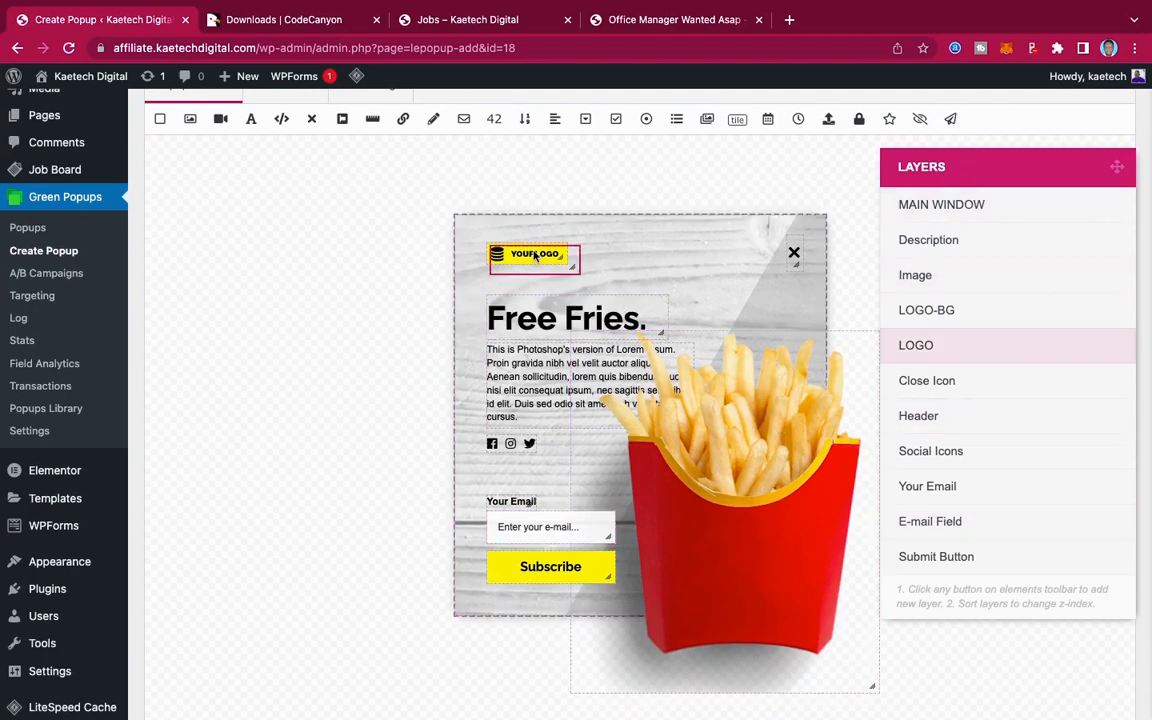
Step: Examine the properties of the LOGO and LOGO-BG layers to see how the template's logo is built
{"action": "scroll", "coordinate": [970, 350], "scroll_direction": "right", "scroll_amount": 1}
{"action": "left_click", "coordinate": [970, 350]}
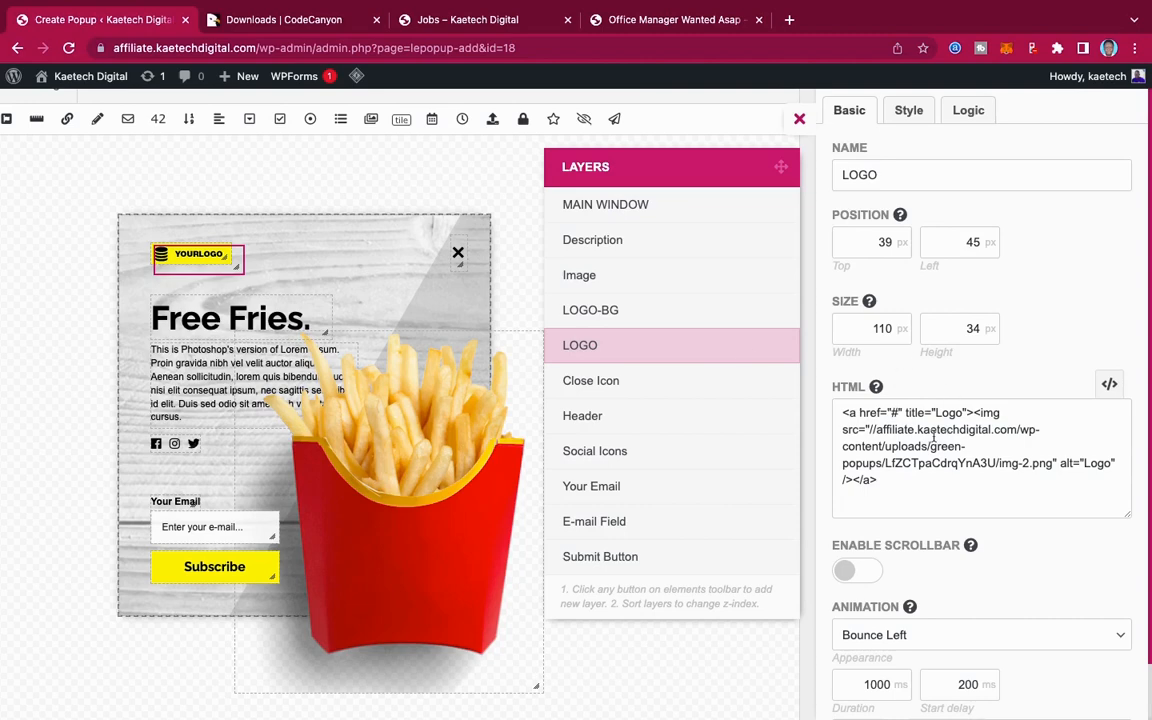
{"action": "left_click", "coordinate": [666, 313]}
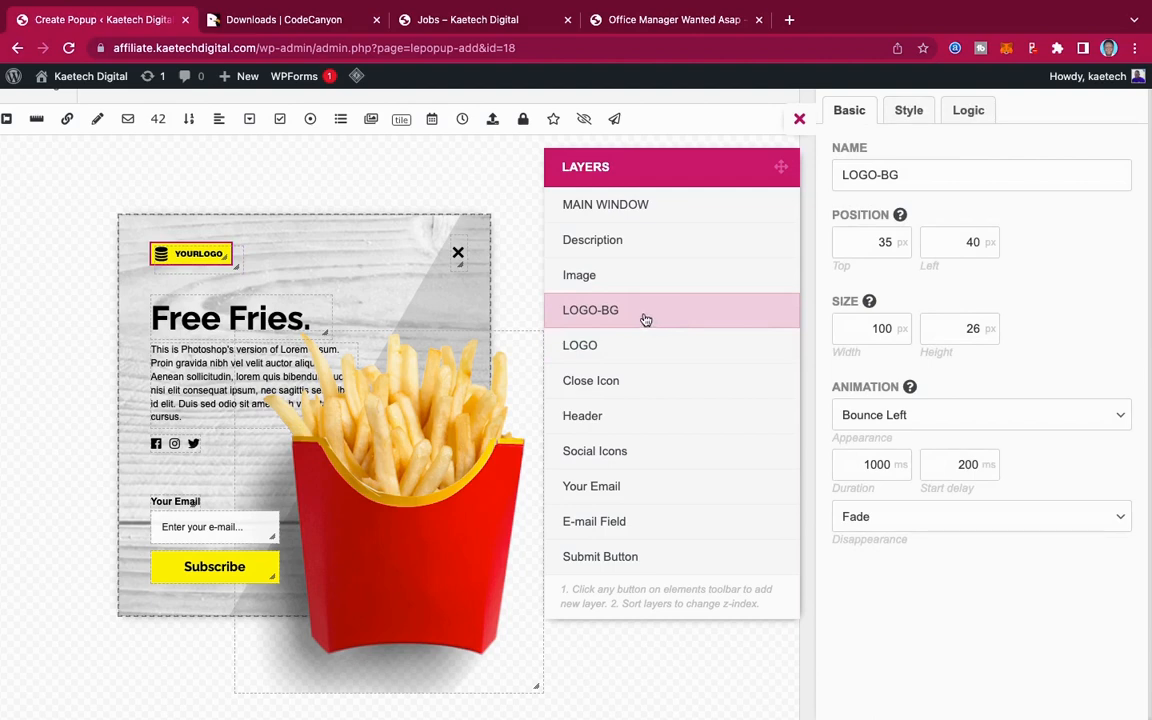
{"action": "left_click", "coordinate": [627, 350]}
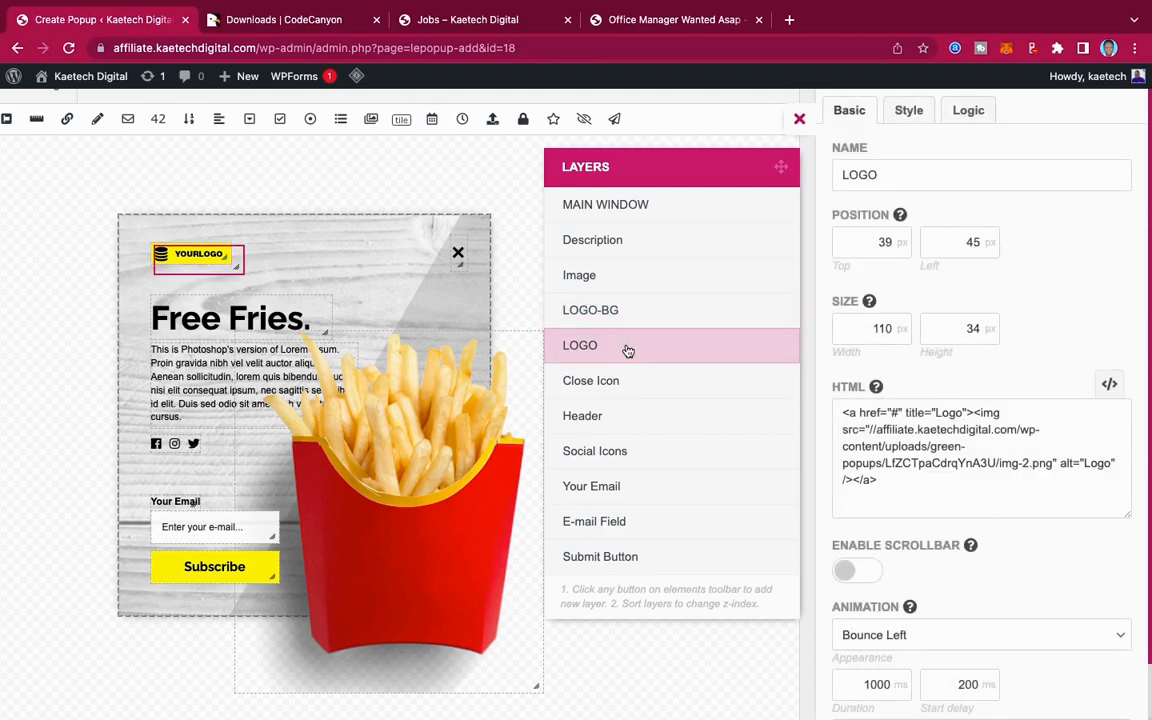
{"action": "left_click", "coordinate": [633, 318]}
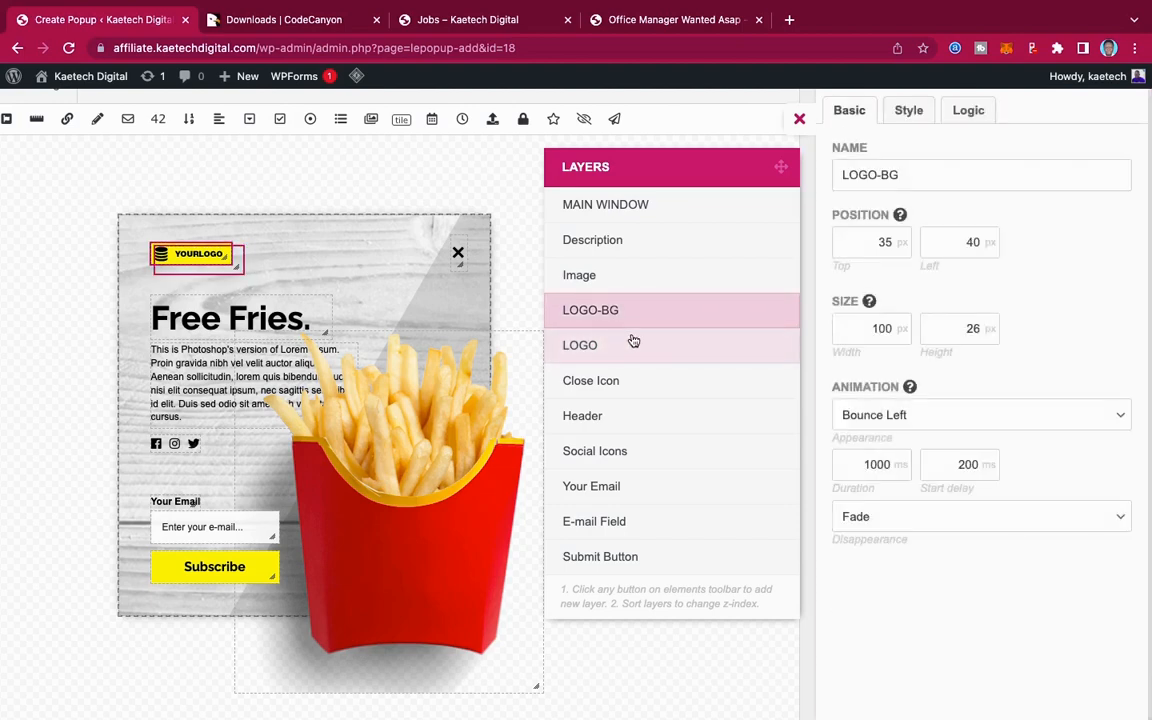
{"action": "left_click", "coordinate": [806, 124]}
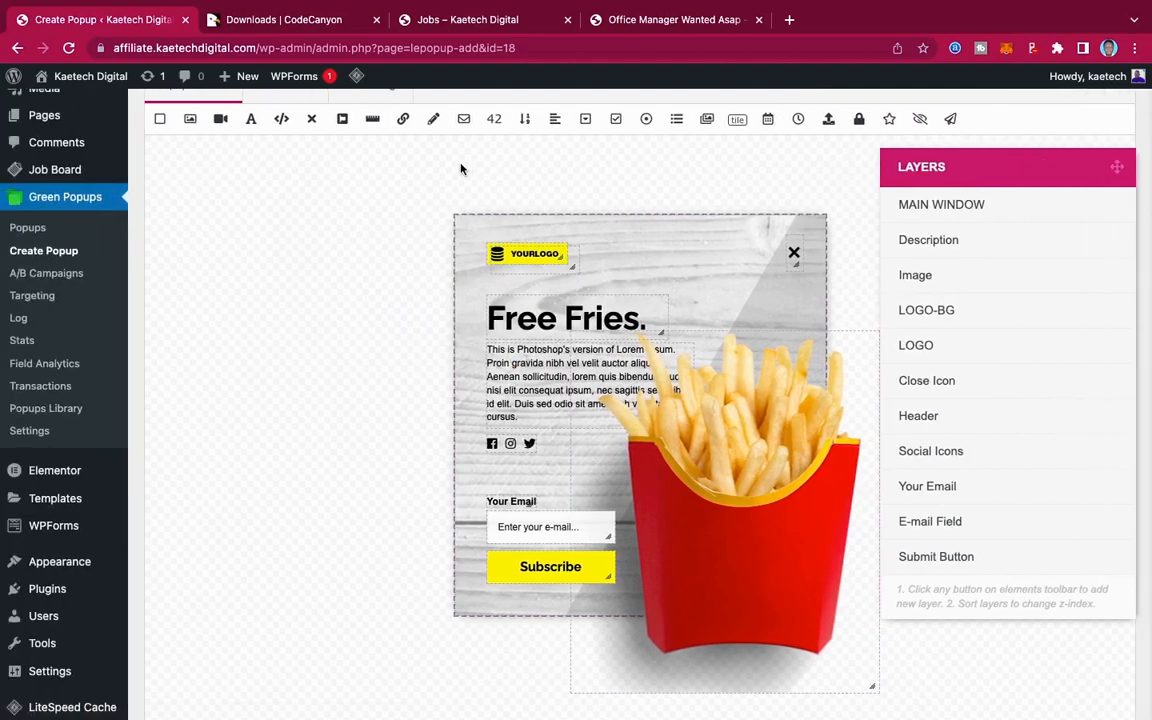
Step: Add an image element over the yellow YOURLOGO area, about 105 by 25 px at top 35 and left 40 px
{"action": "left_click", "coordinate": [190, 121]}
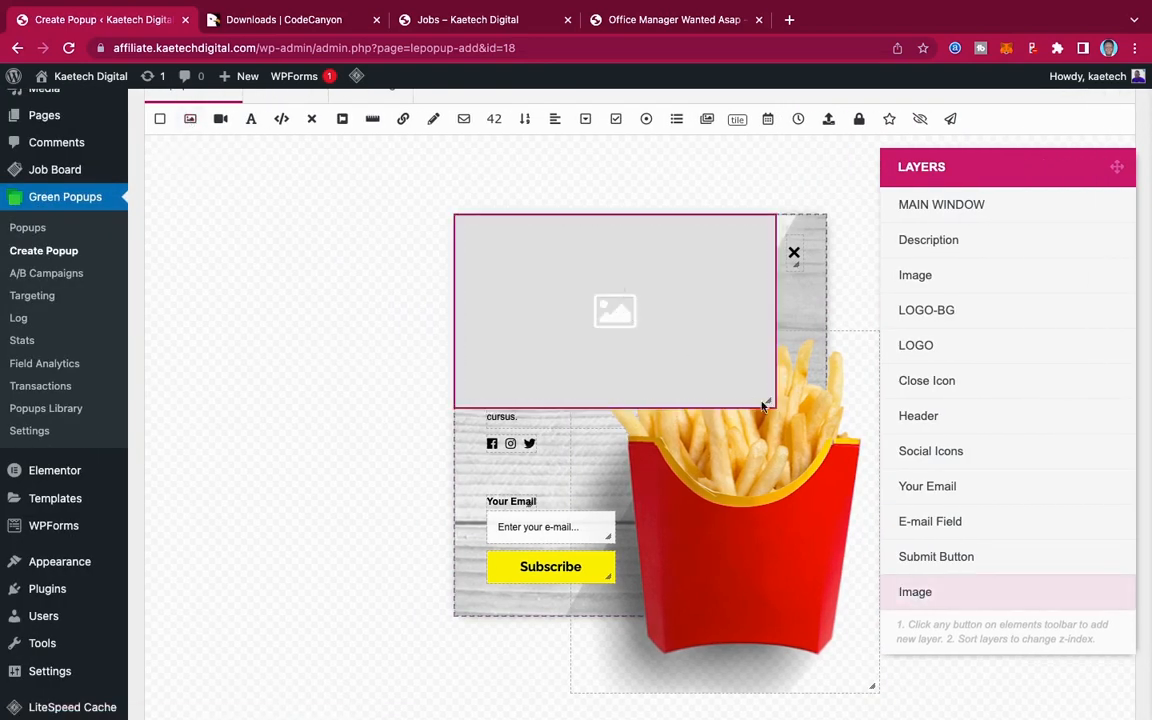
{"action": "left_click_drag", "start_coordinate": [771, 404], "coordinate": [541, 260]}
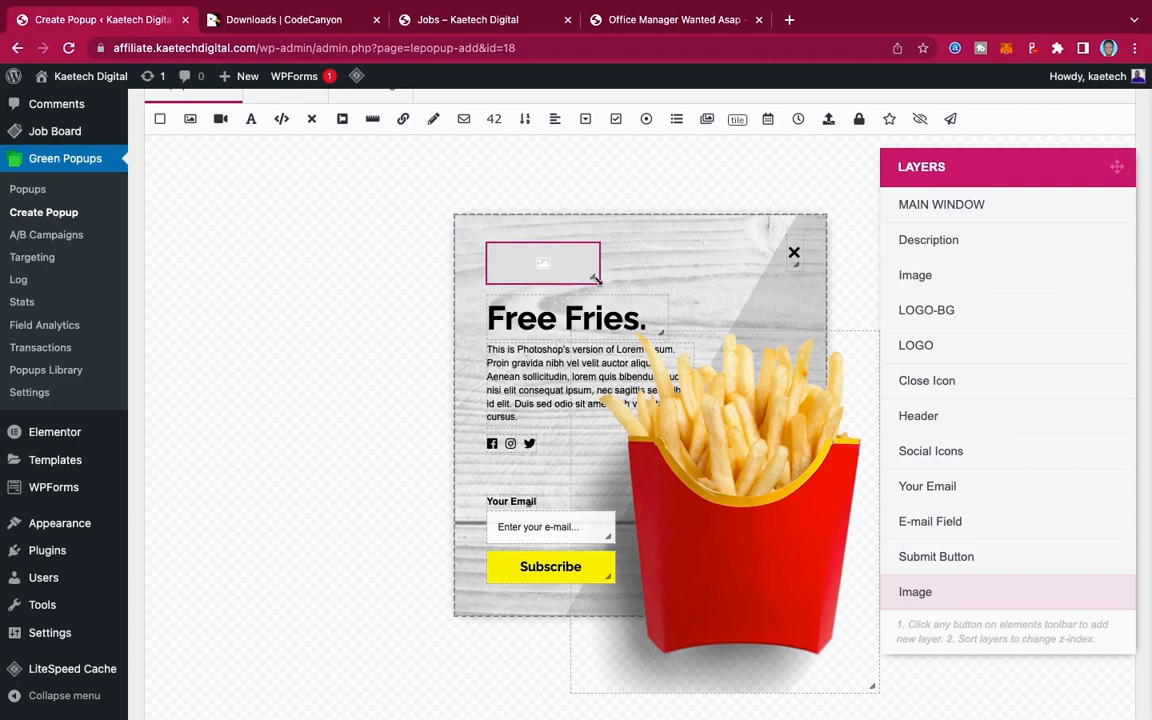
{"action": "left_click_drag", "start_coordinate": [596, 282], "coordinate": [572, 263]}
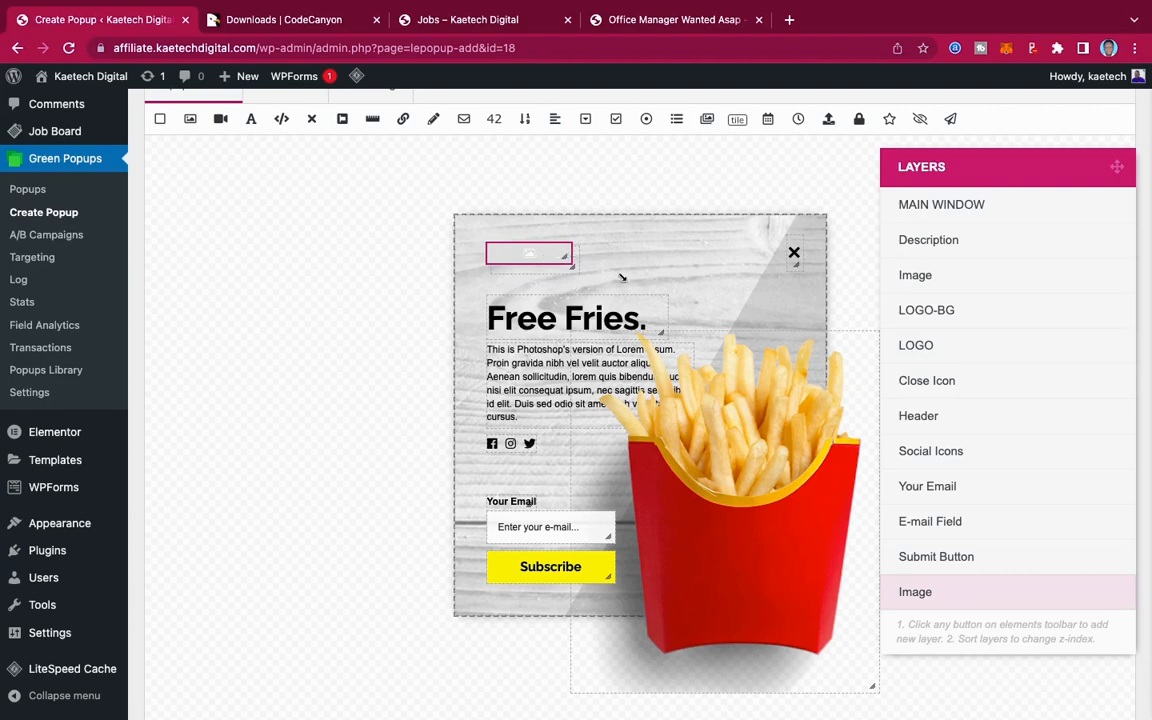
Step: Set the new image element's picture to the Kaetech Digital logo, 1.png, from the media library
{"action": "left_click", "coordinate": [1016, 598]}
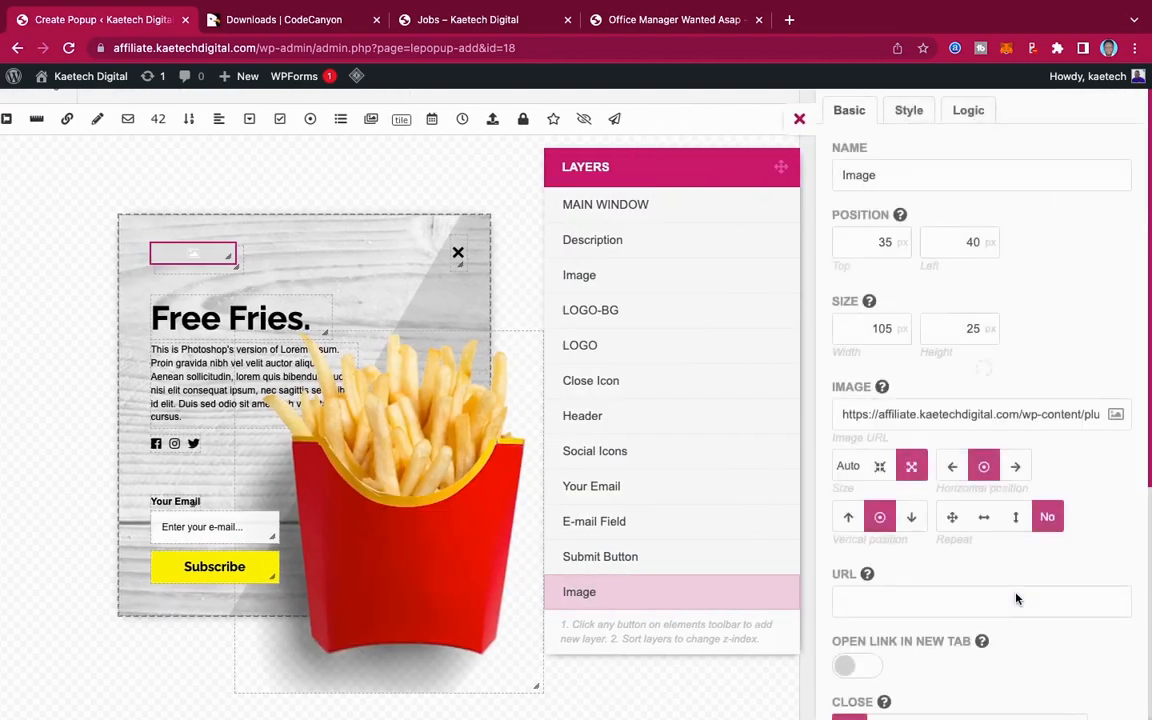
{"action": "left_click", "coordinate": [1116, 415]}
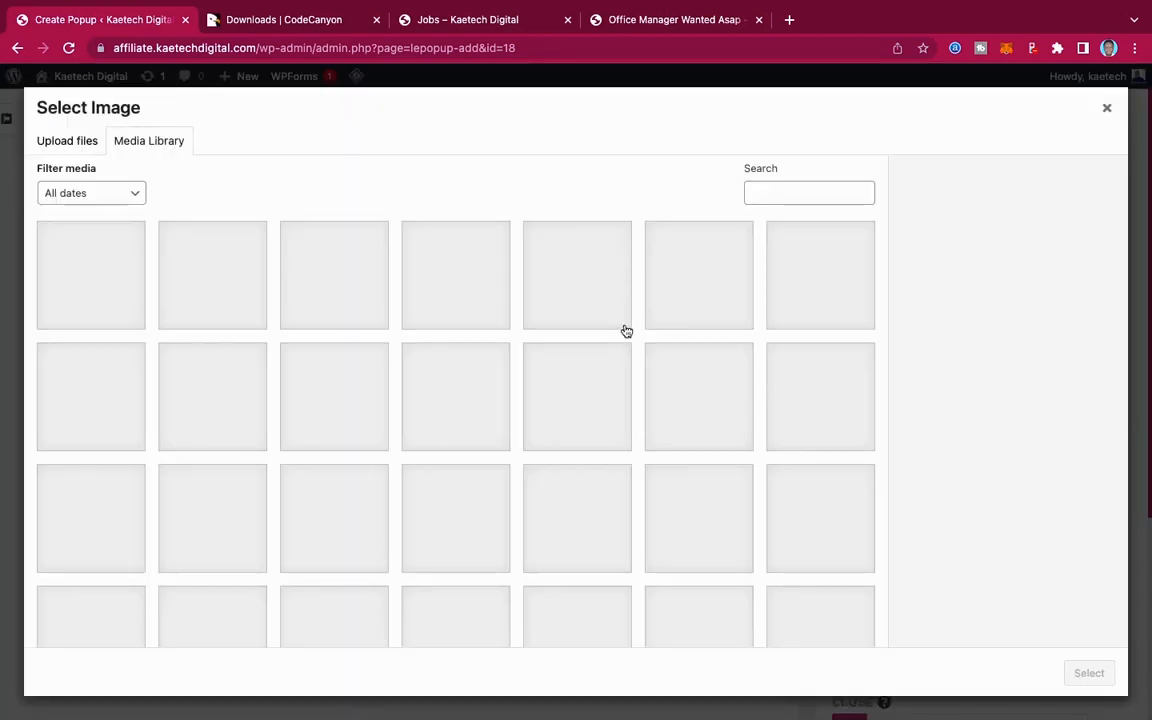
{"action": "scroll", "coordinate": [560, 490], "scroll_direction": "down", "scroll_amount": 1}
{"action": "scroll", "coordinate": [560, 490], "scroll_direction": "down", "scroll_amount": 5}
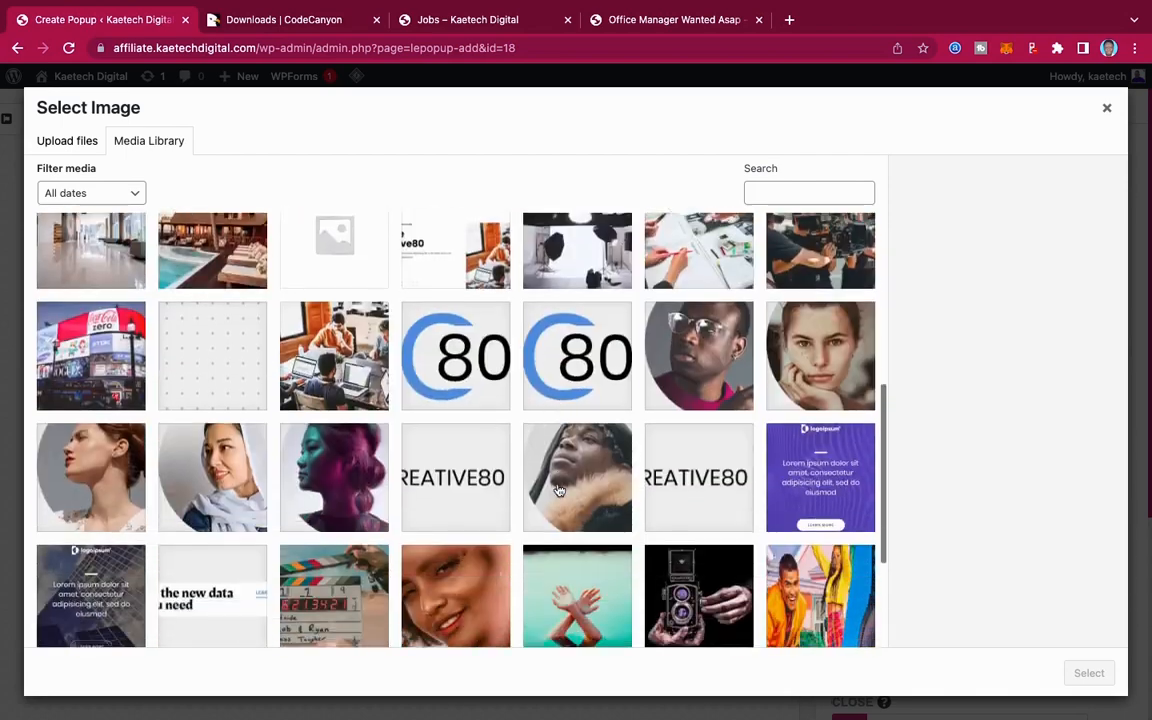
{"action": "scroll", "coordinate": [560, 490], "scroll_direction": "down", "scroll_amount": 3}
{"action": "scroll", "coordinate": [560, 490], "scroll_direction": "up", "scroll_amount": 5}
{"action": "scroll", "coordinate": [558, 490], "scroll_direction": "up", "scroll_amount": 3}
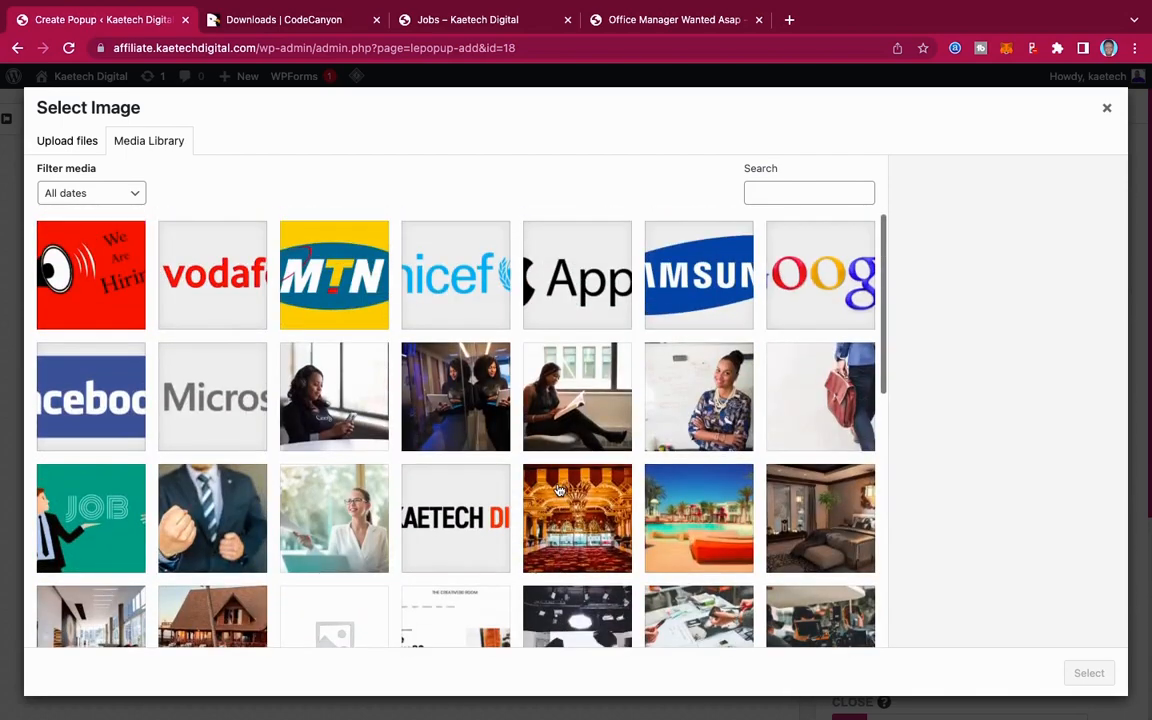
{"action": "left_click", "coordinate": [808, 280]}
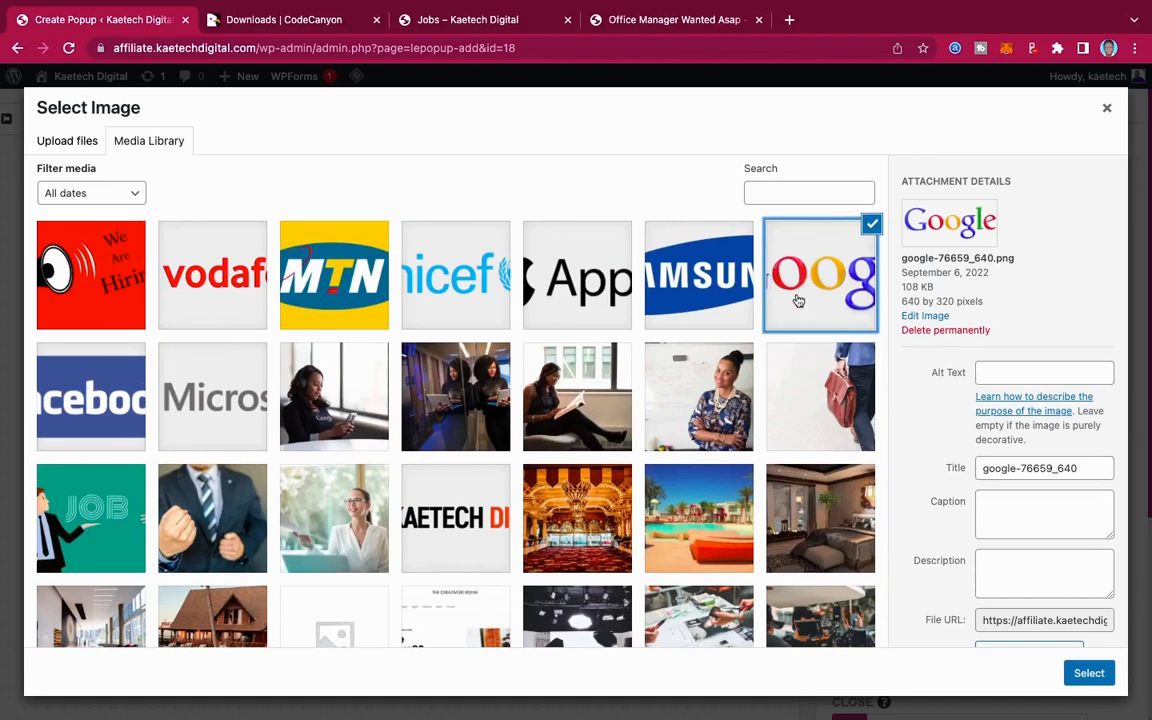
{"action": "left_click", "coordinate": [425, 495]}
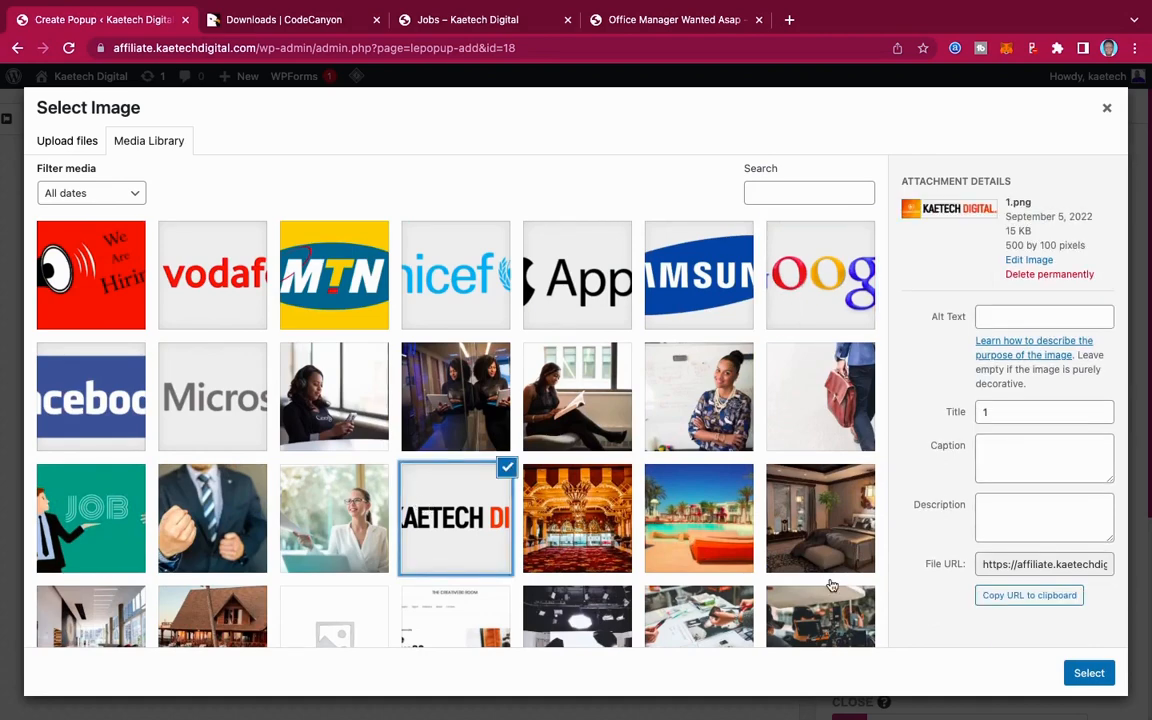
{"action": "left_click", "coordinate": [1089, 673]}
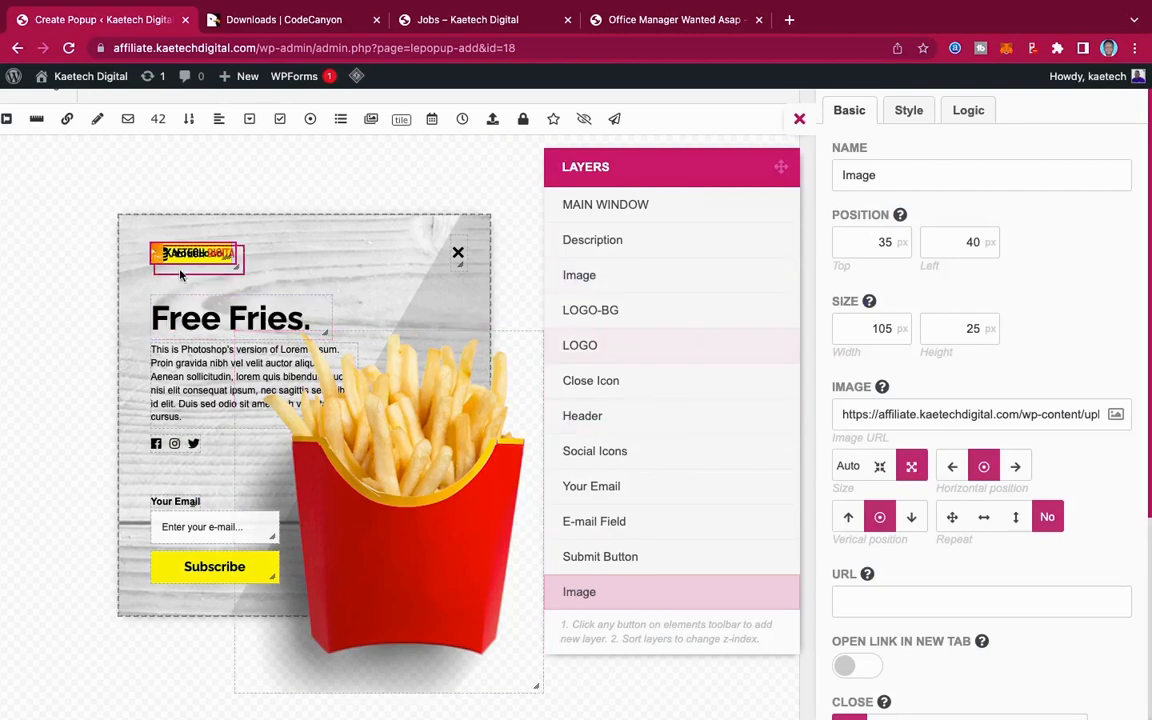
Step: Delete the LOGO layer from the popup and confirm the deletion
{"action": "left_click", "coordinate": [700, 350]}
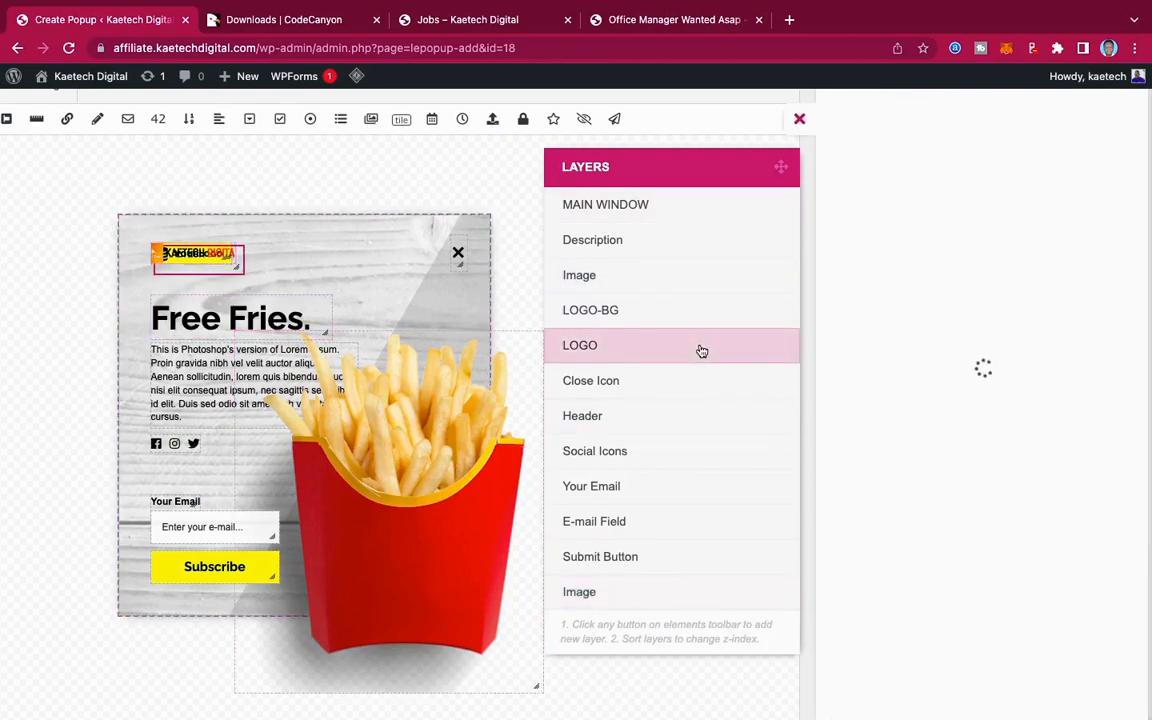
{"action": "right_click", "coordinate": [699, 348]}
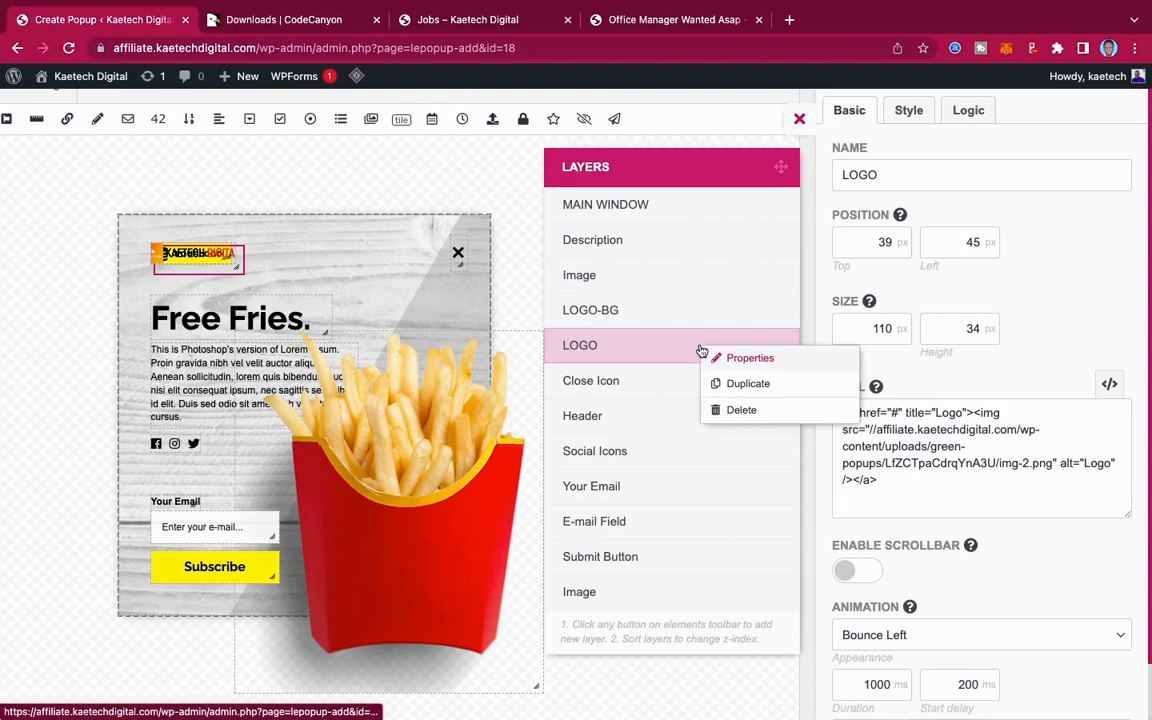
{"action": "left_click", "coordinate": [740, 410]}
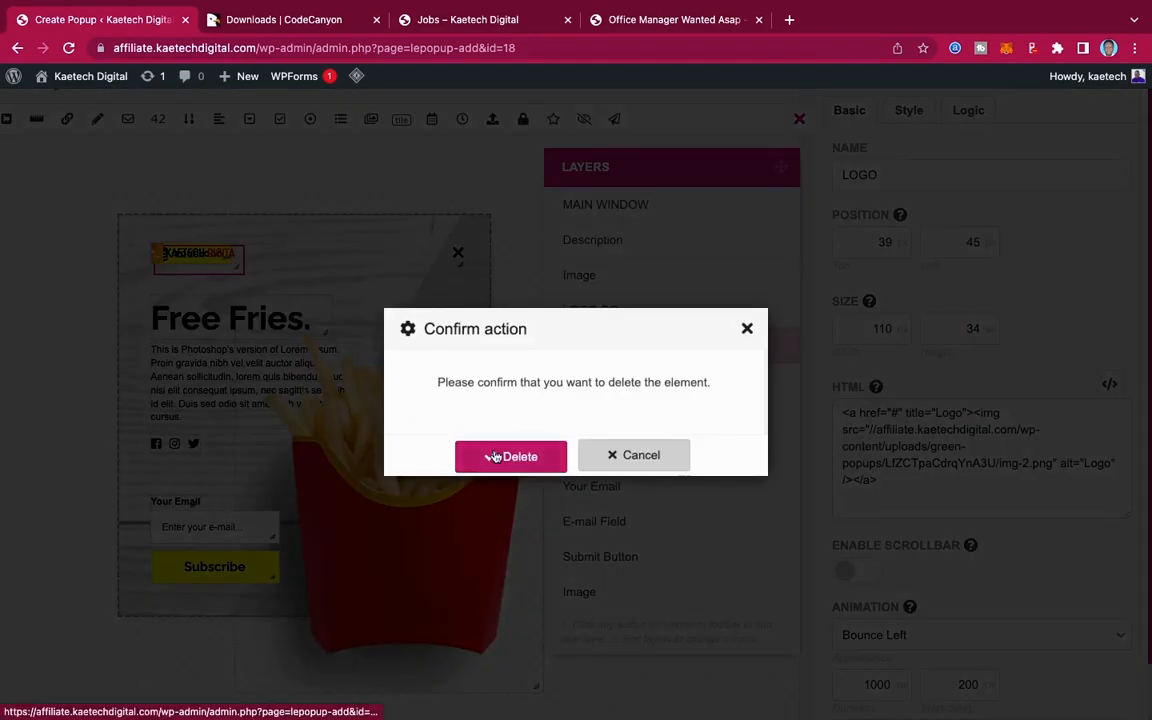
{"action": "left_click", "coordinate": [494, 457]}
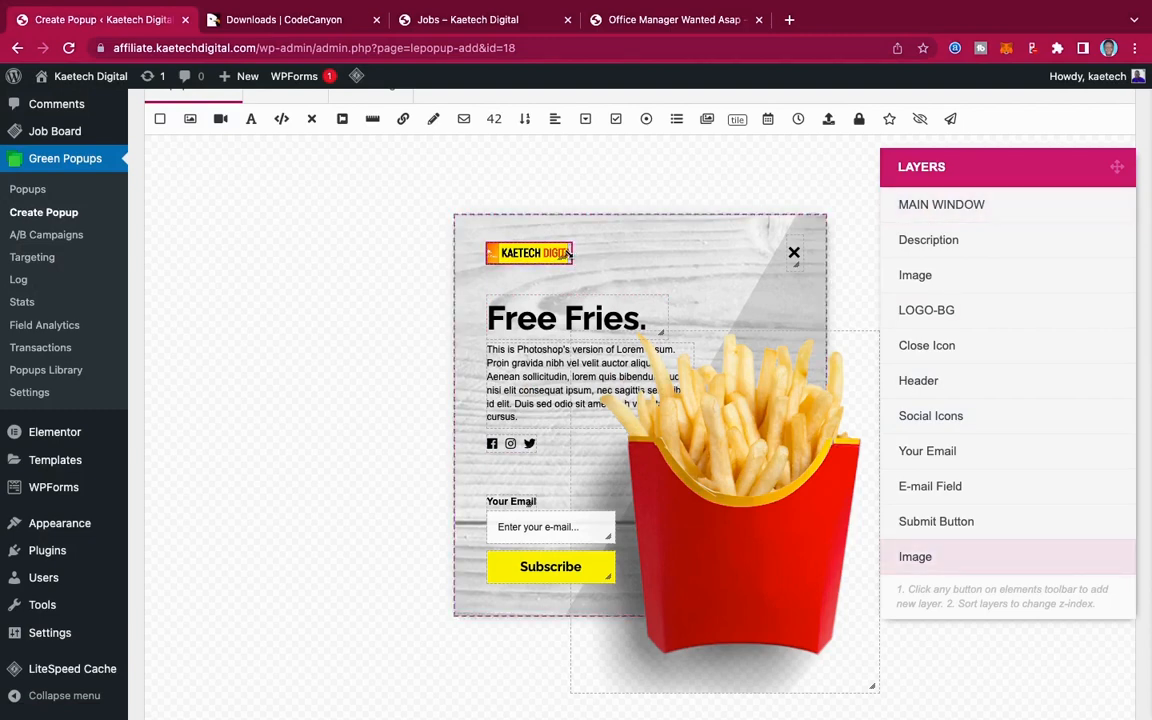
Step: Delete the LOGO-BG layer with the yellow logo background and confirm the deletion
{"action": "left_click", "coordinate": [967, 311]}
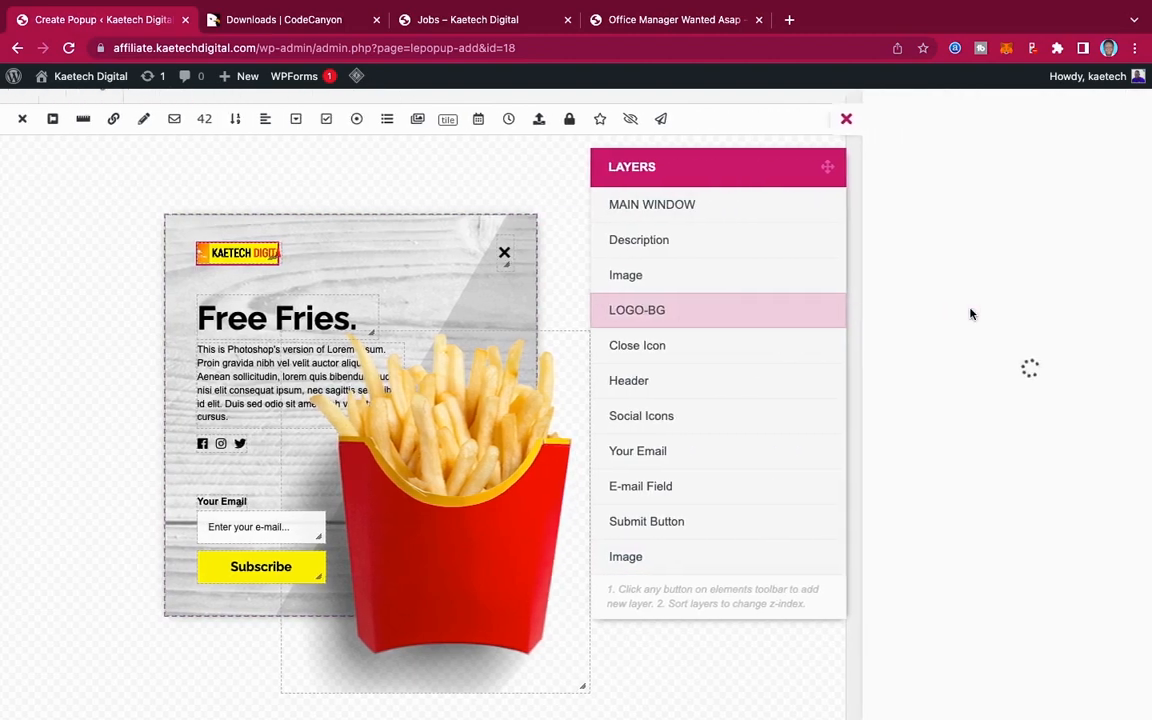
{"action": "right_click", "coordinate": [734, 322]}
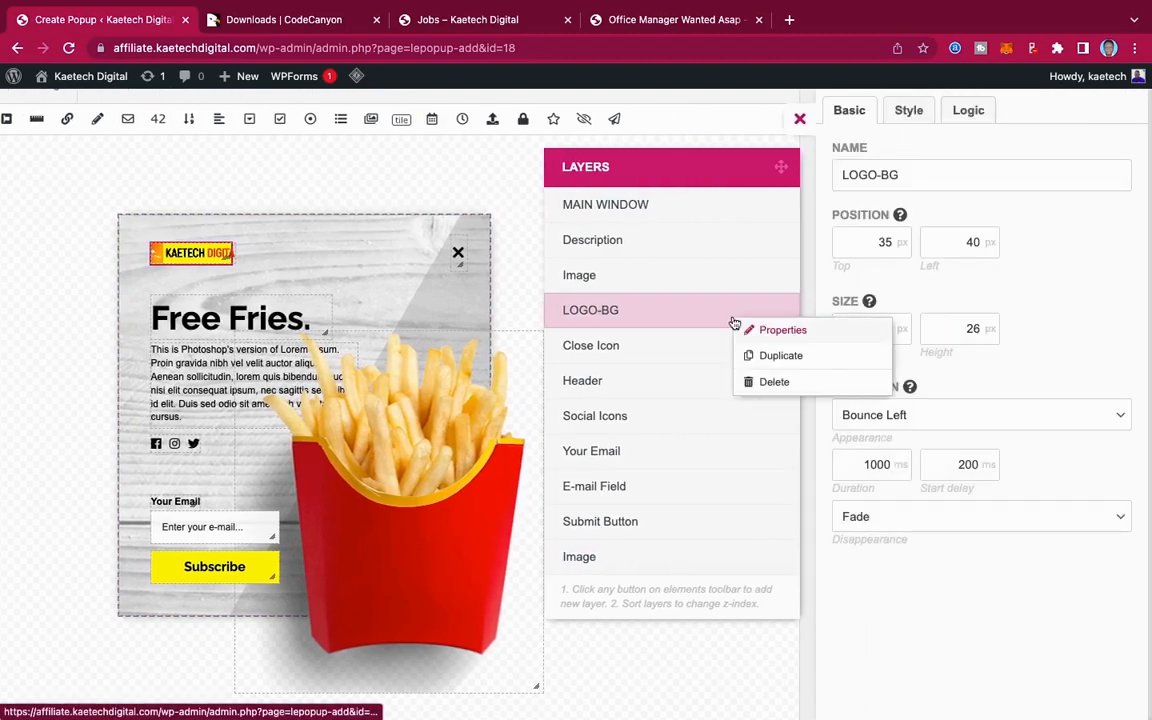
{"action": "left_click", "coordinate": [770, 384]}
{"action": "left_click", "coordinate": [549, 457]}
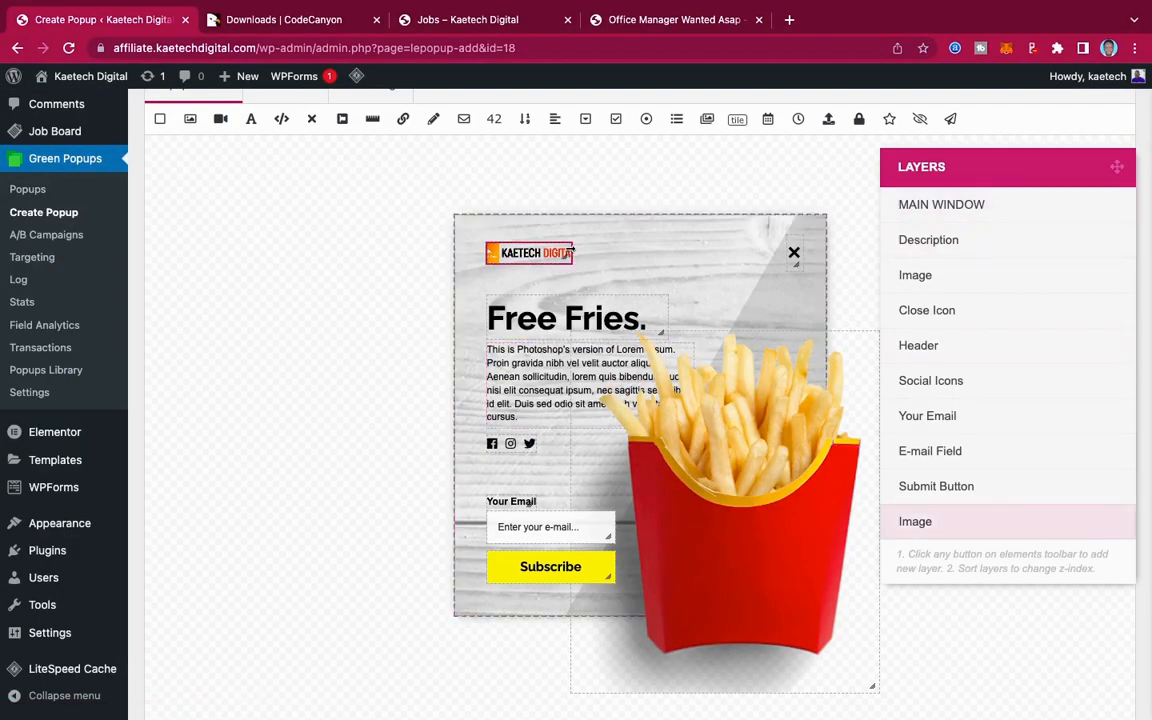
Step: Resize the Kaetech Digital logo image so its full name fits, and align it with the left edge of the Free Fries heading
{"action": "left_click_drag", "start_coordinate": [575, 250], "coordinate": [582, 250]}
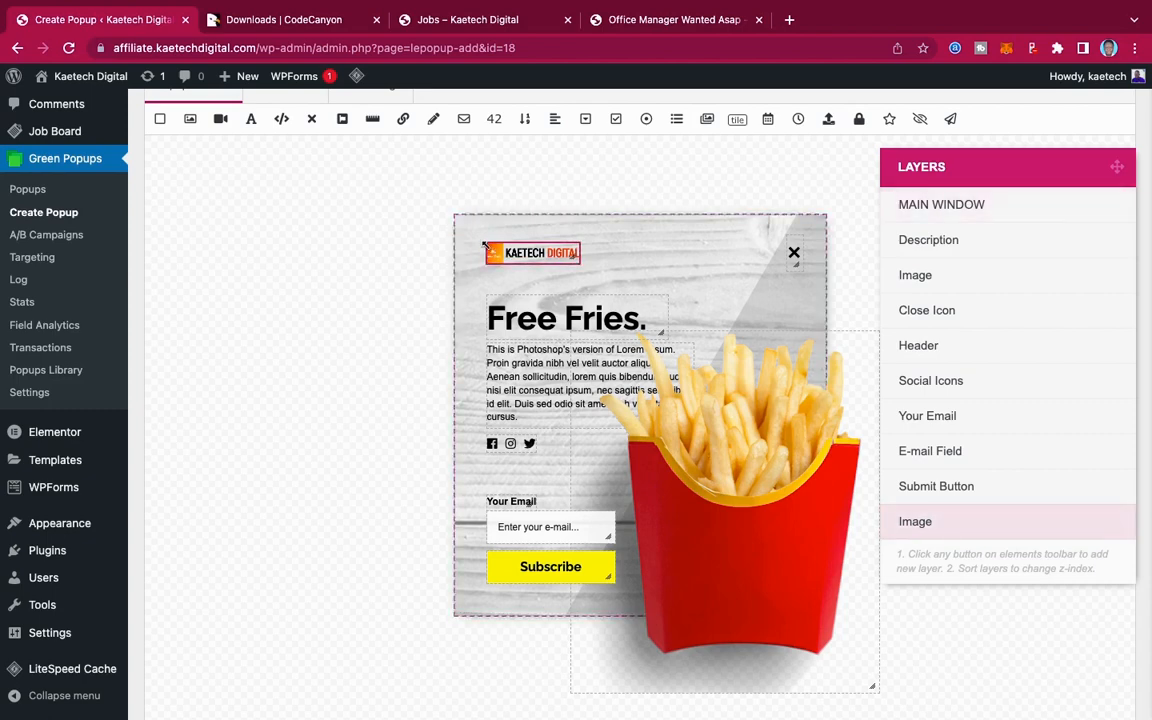
{"action": "left_click_drag", "start_coordinate": [484, 244], "coordinate": [491, 248]}
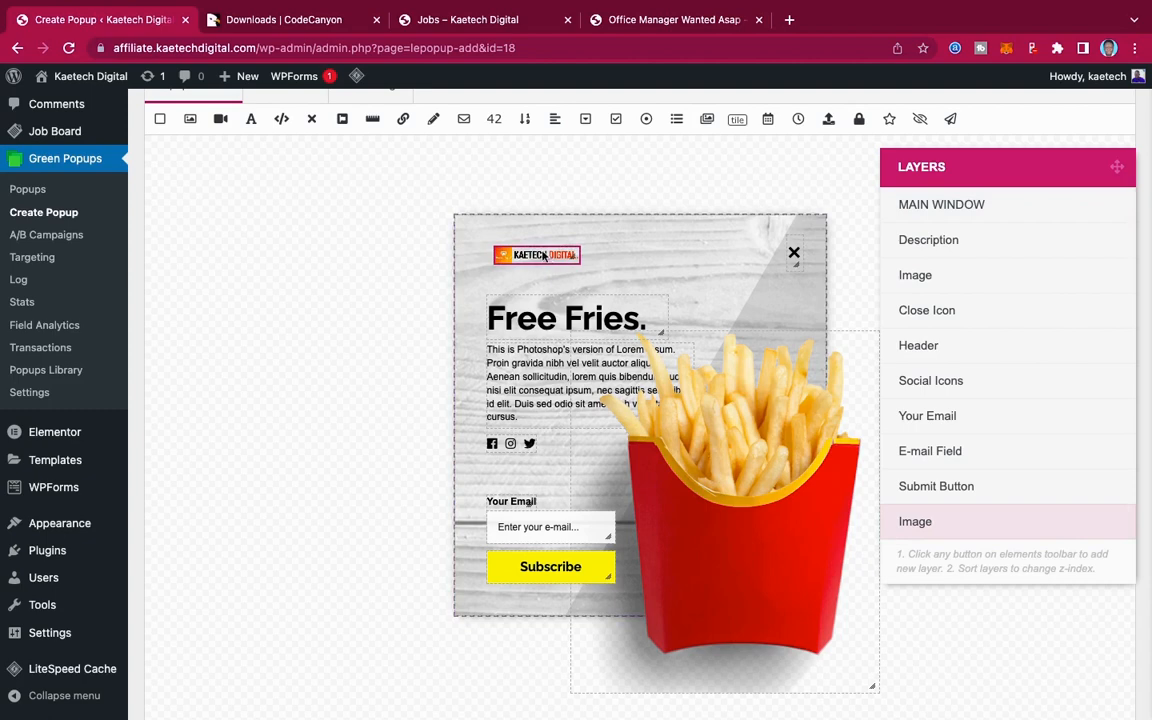
{"action": "left_click_drag", "start_coordinate": [542, 256], "coordinate": [534, 253]}
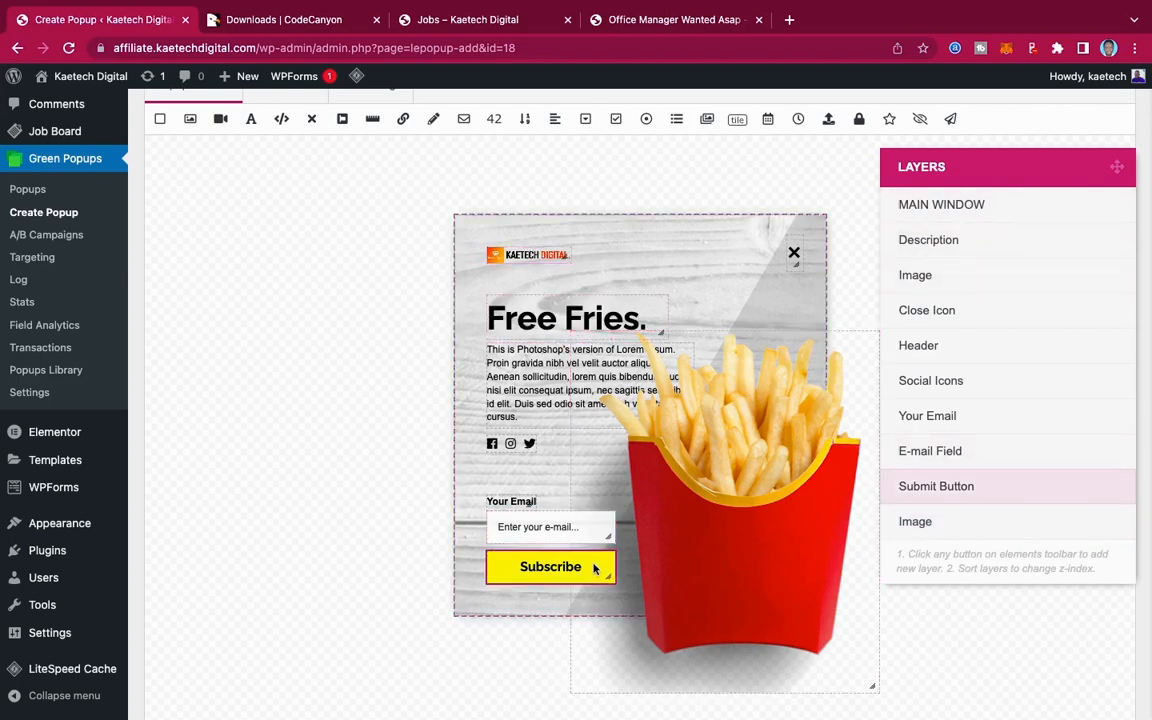
Step: Set the Submit Button's default background colour to orange, rgba(255, 115, 0, 1)
{"action": "left_click", "coordinate": [1018, 487]}
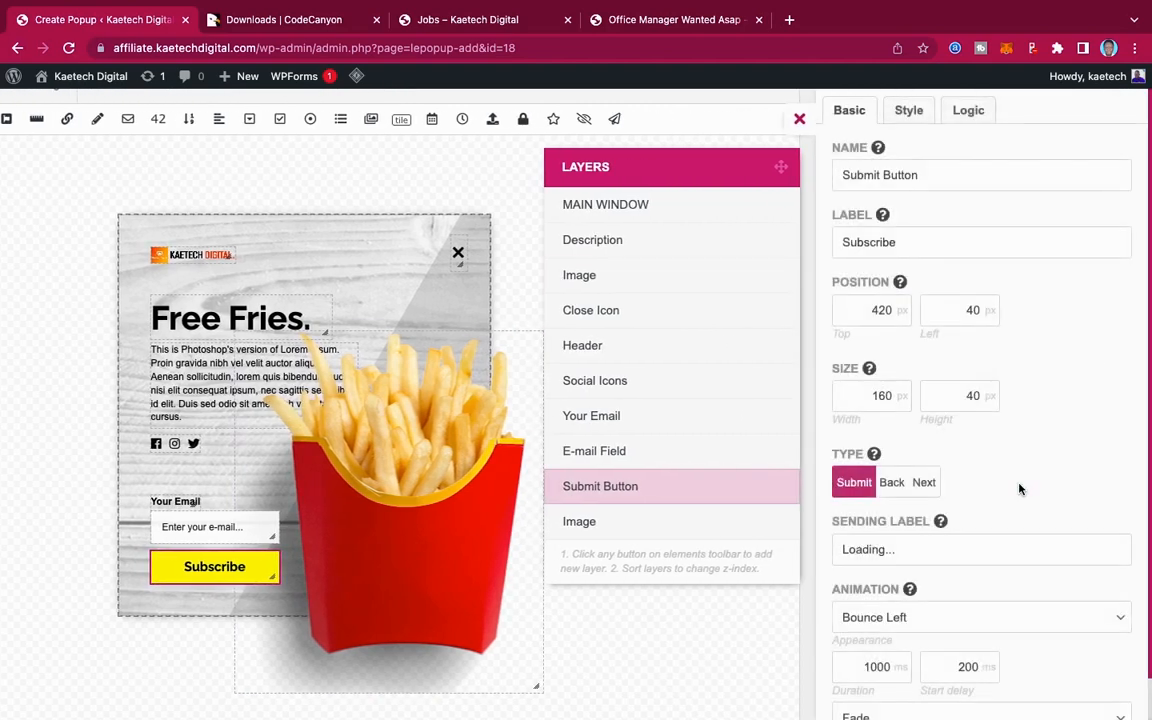
{"action": "left_click", "coordinate": [908, 112]}
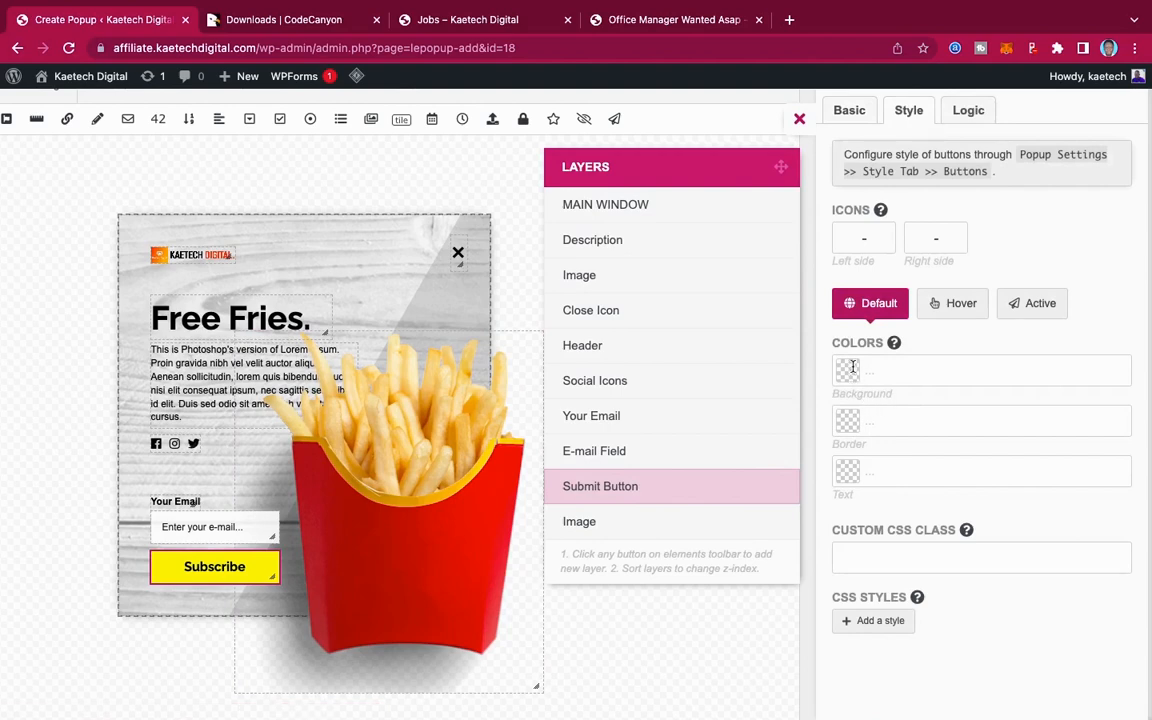
{"action": "left_click", "coordinate": [847, 370]}
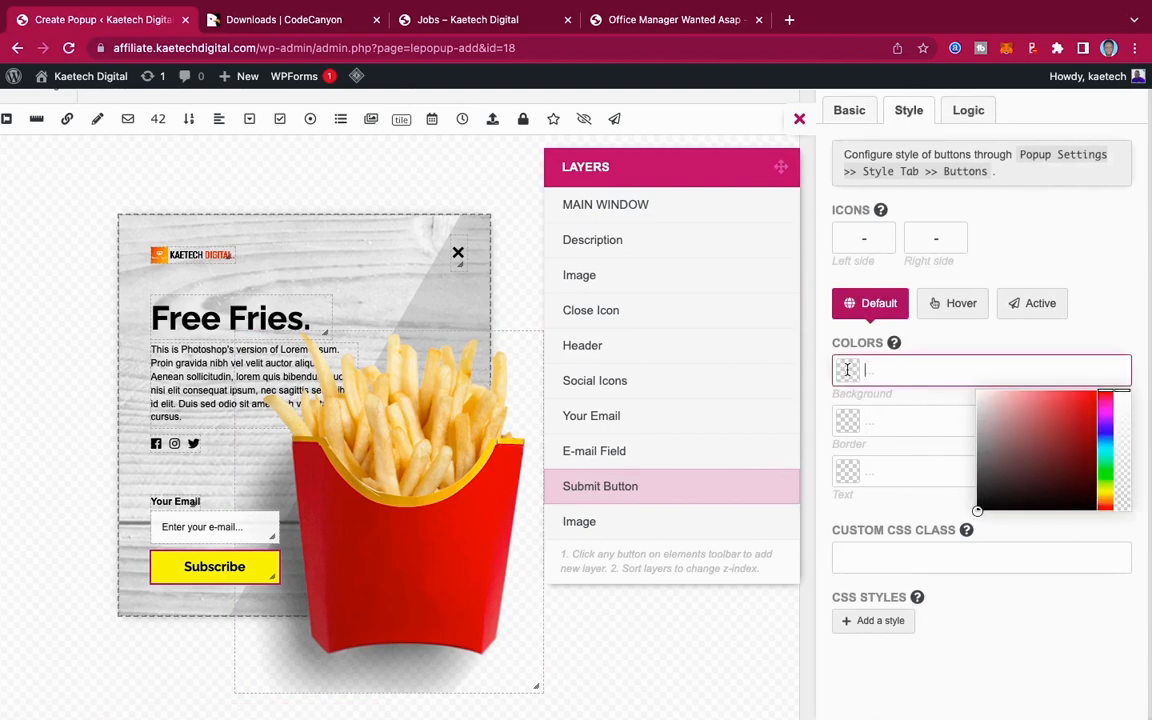
{"action": "left_click", "coordinate": [1108, 501]}
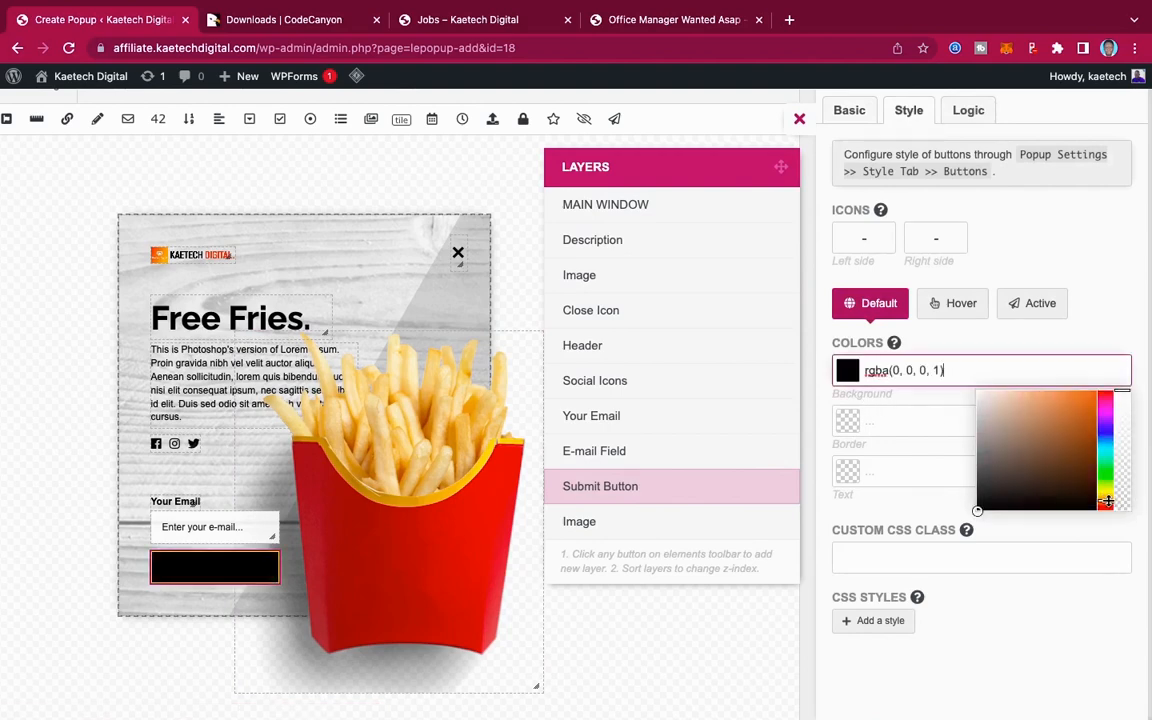
{"action": "left_click_drag", "start_coordinate": [1106, 504], "coordinate": [1108, 500]}
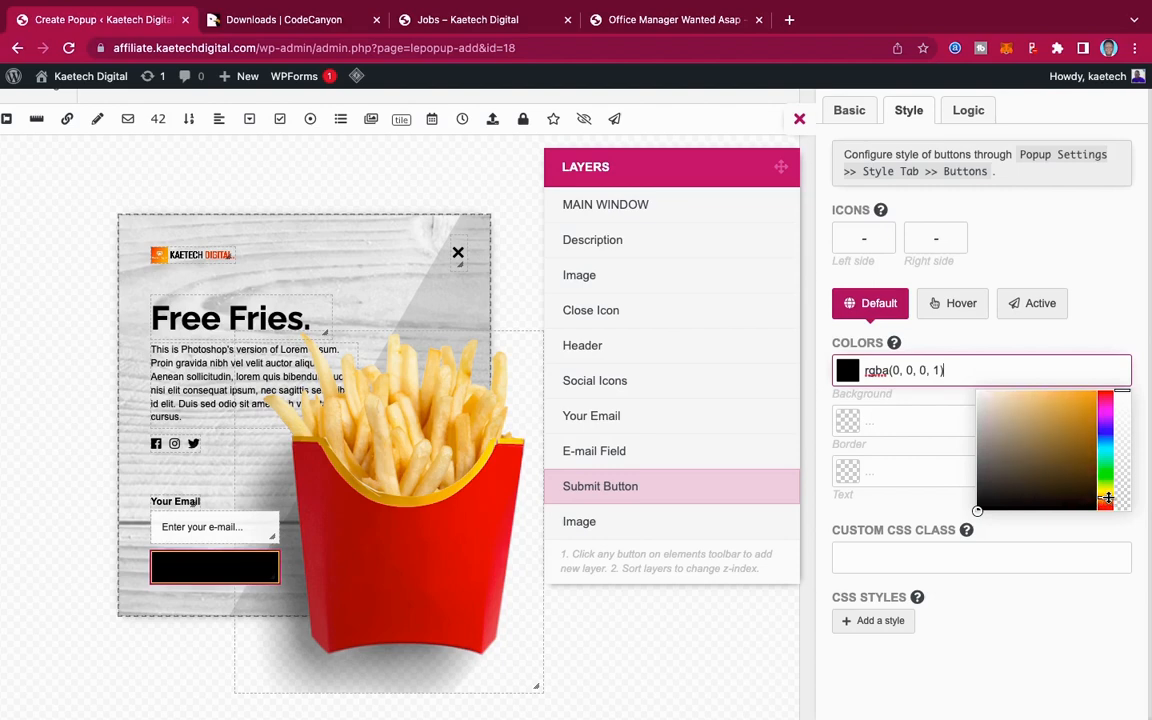
{"action": "left_click", "coordinate": [1097, 390]}
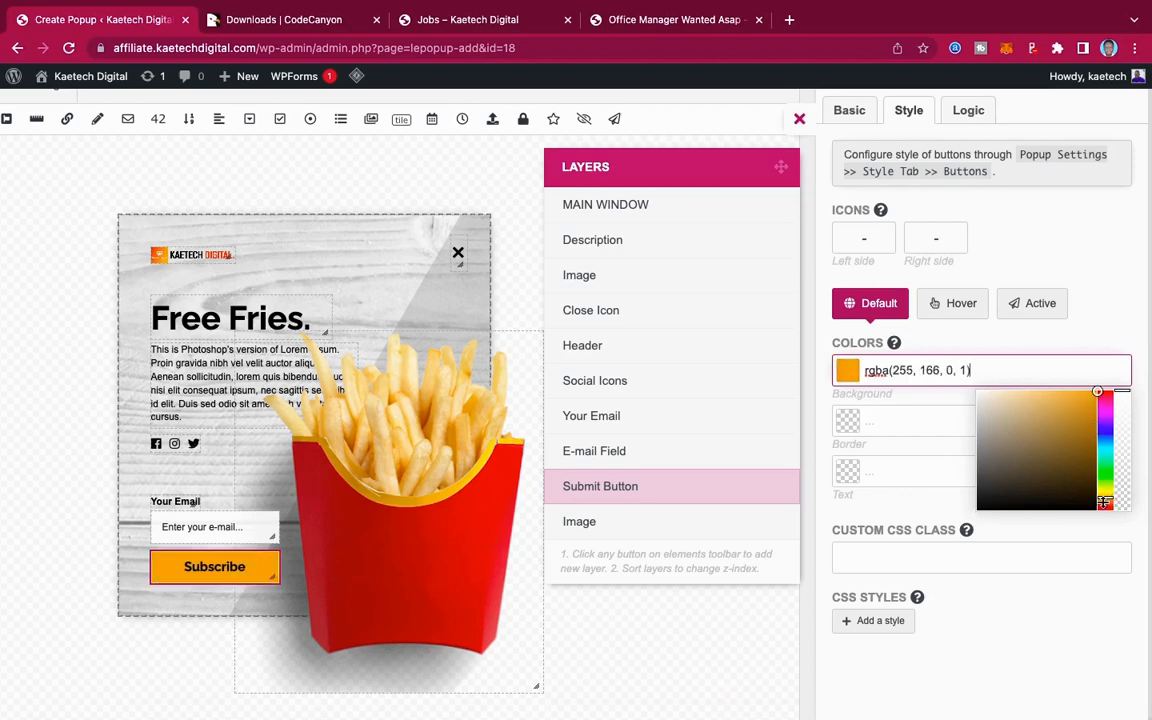
{"action": "left_click_drag", "start_coordinate": [1105, 498], "coordinate": [1105, 501]}
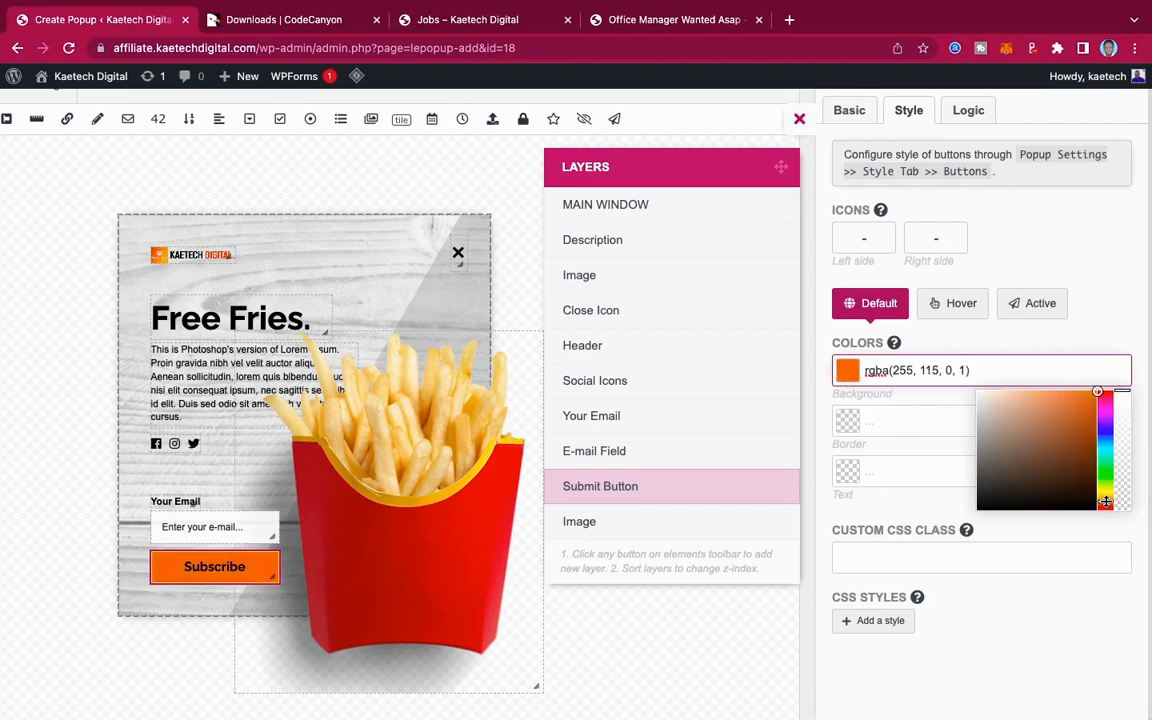
Step: Set the Submit Button's text colour to white, rgba(255, 255, 255, 1), and copy the background's rgba(255, 115, 0, 1) to its border colour
{"action": "left_click", "coordinate": [848, 469]}
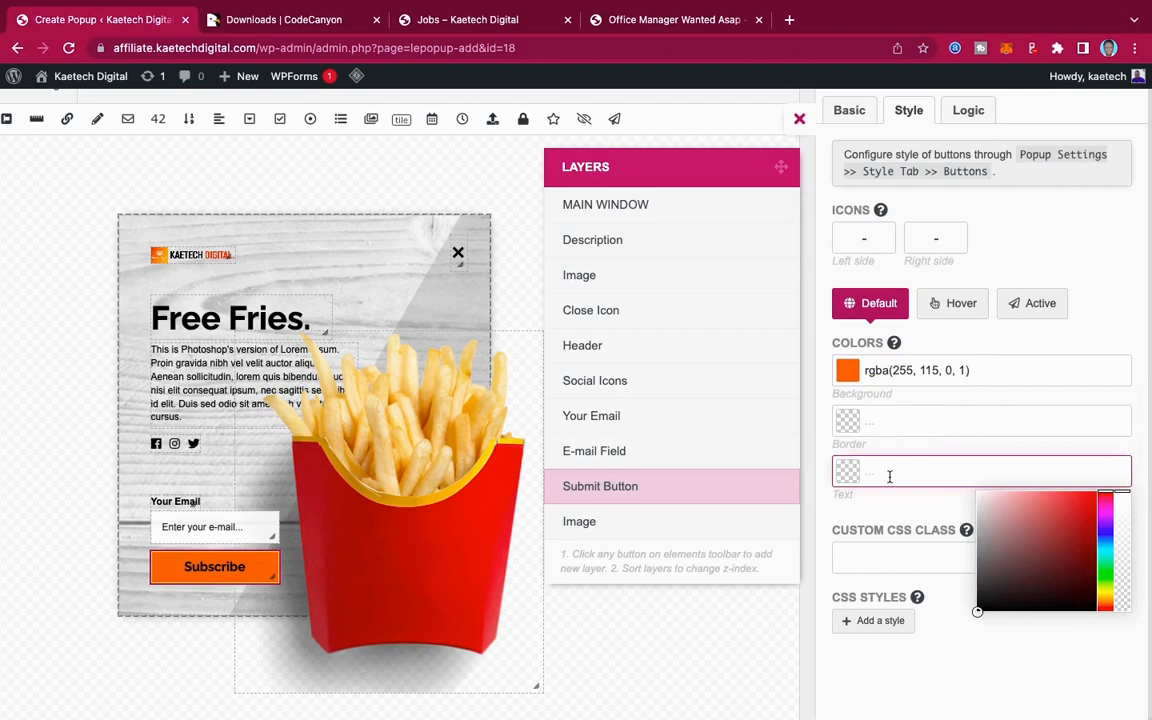
{"action": "left_click_drag", "start_coordinate": [990, 505], "coordinate": [962, 486]}
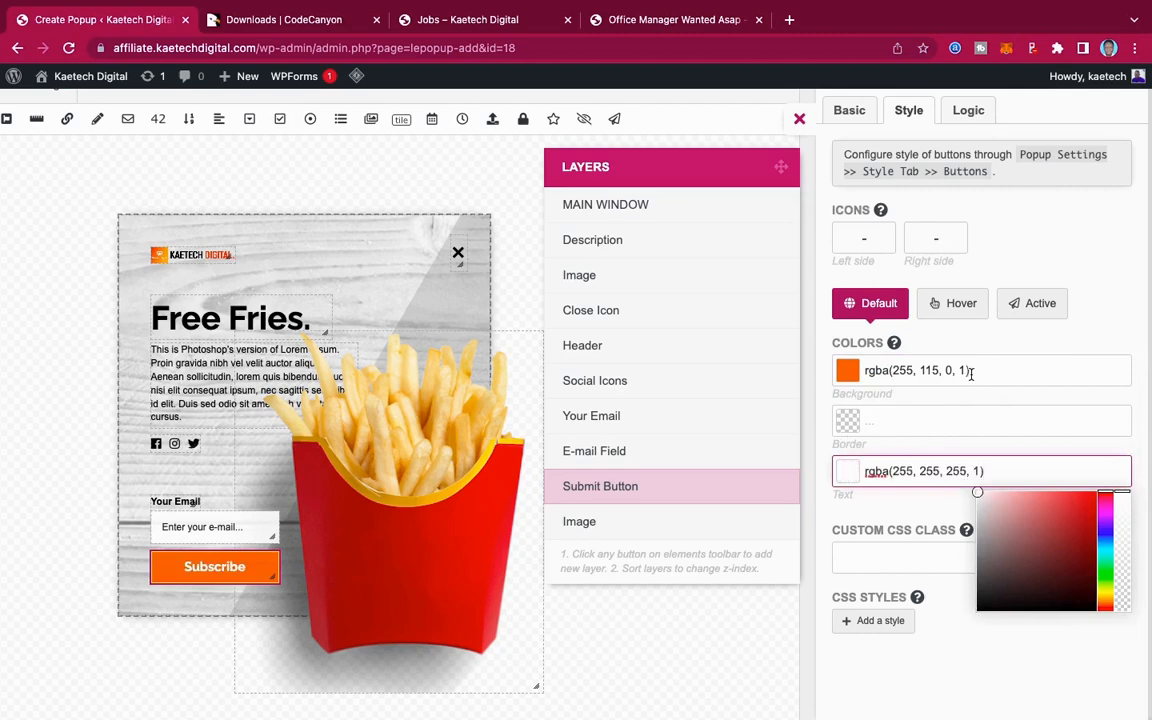
{"action": "left_click_drag", "start_coordinate": [970, 371], "coordinate": [860, 369]}
{"action": "key", "text": "ctrl+c"}
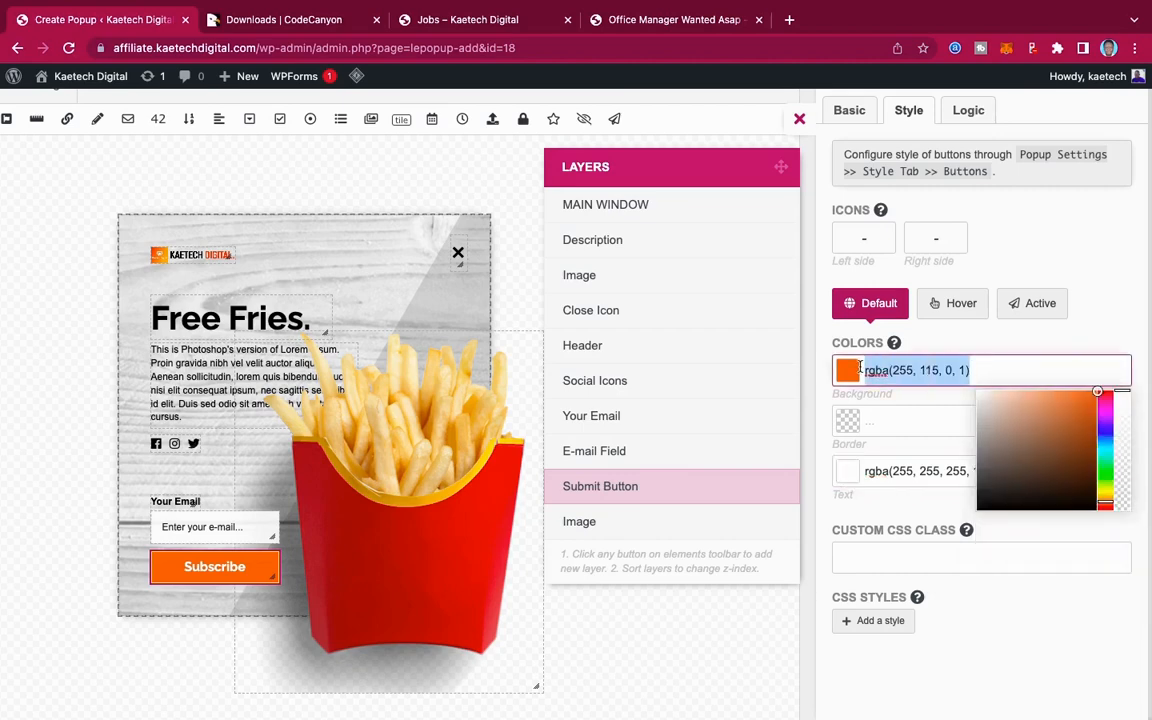
{"action": "left_click", "coordinate": [880, 424]}
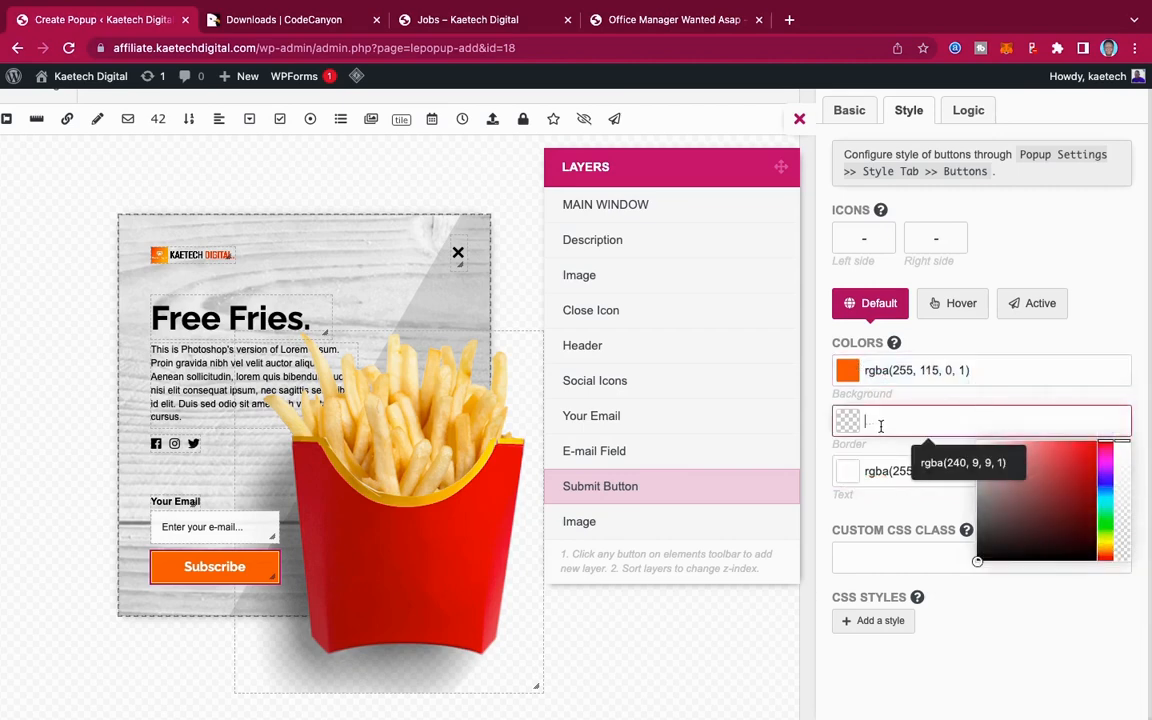
{"action": "key", "text": "ctrl+v"}
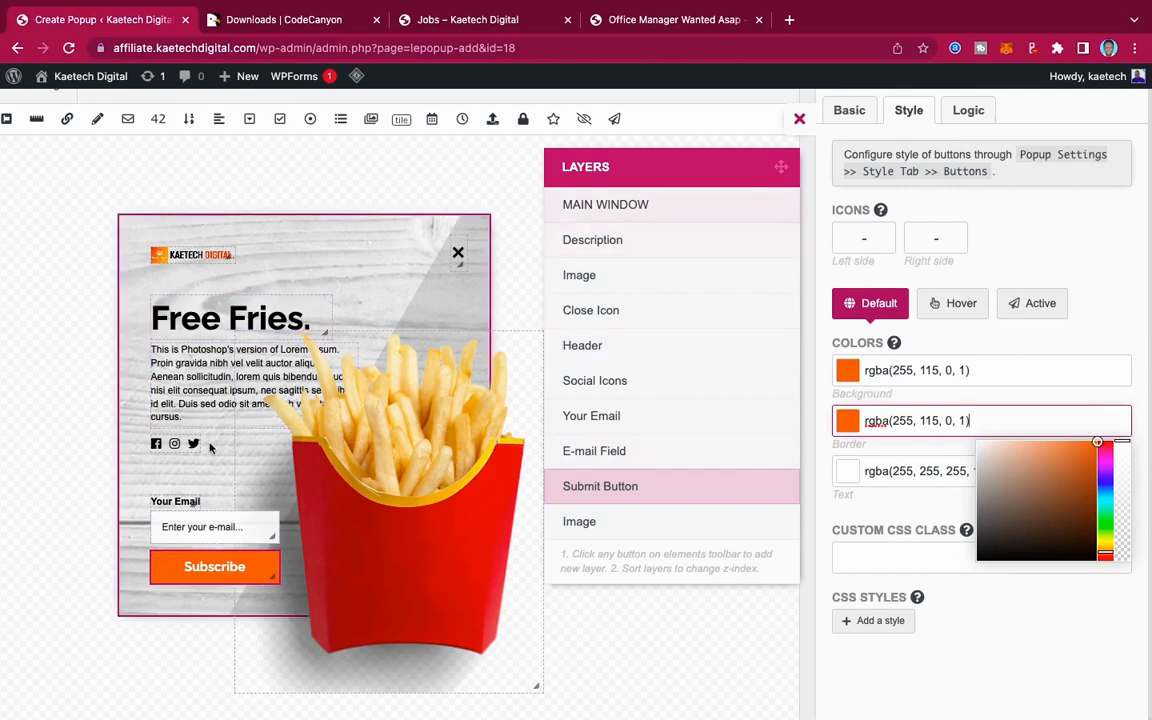
Step: Examine the properties of the header, description, social icons, close icon and fries image layers to see where their content can be edited
{"action": "left_click", "coordinate": [190, 318]}
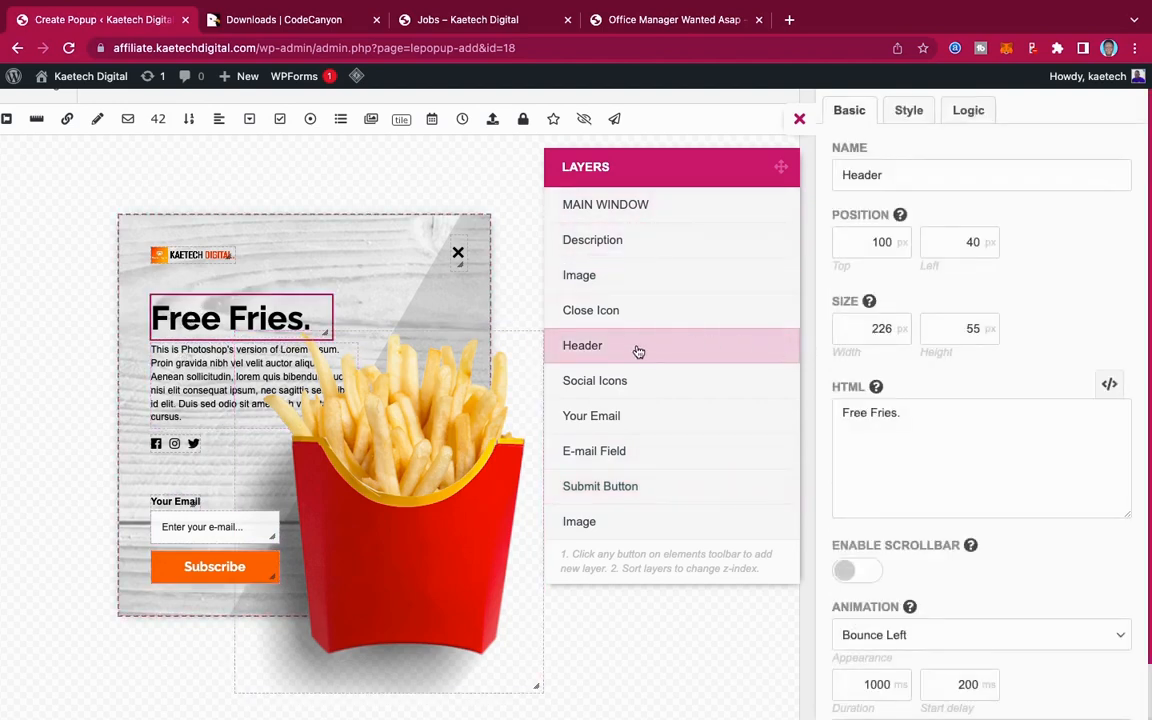
{"action": "left_click", "coordinate": [866, 413]}
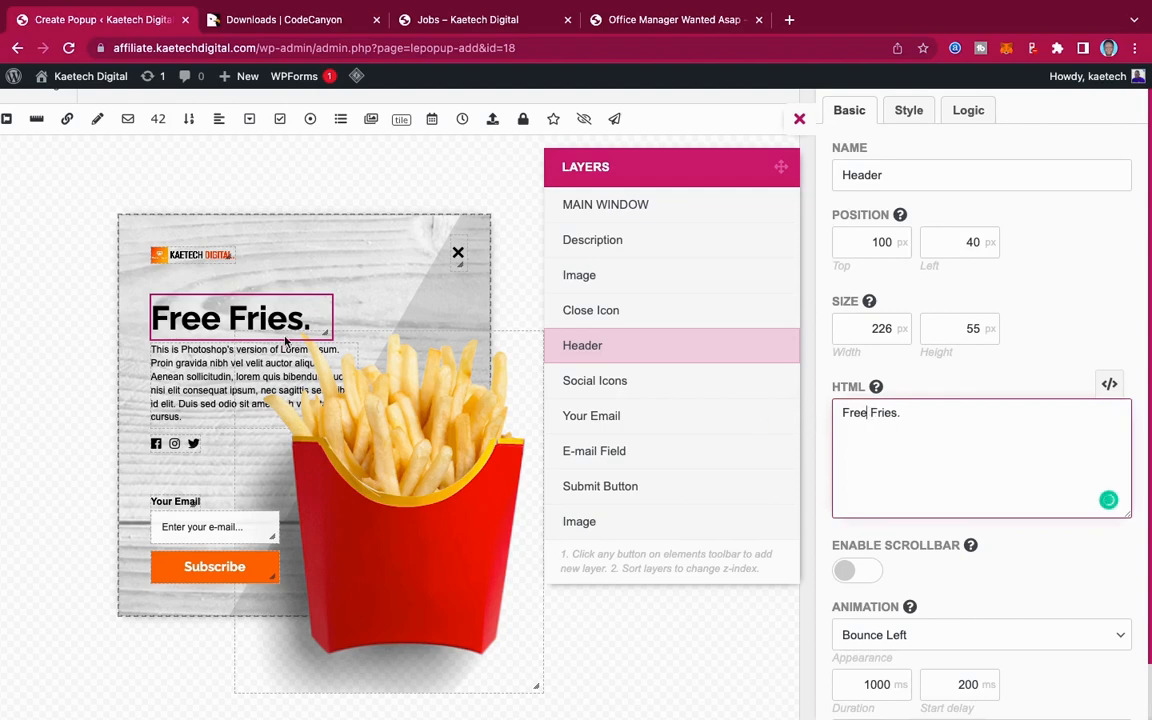
{"action": "left_click", "coordinate": [186, 366]}
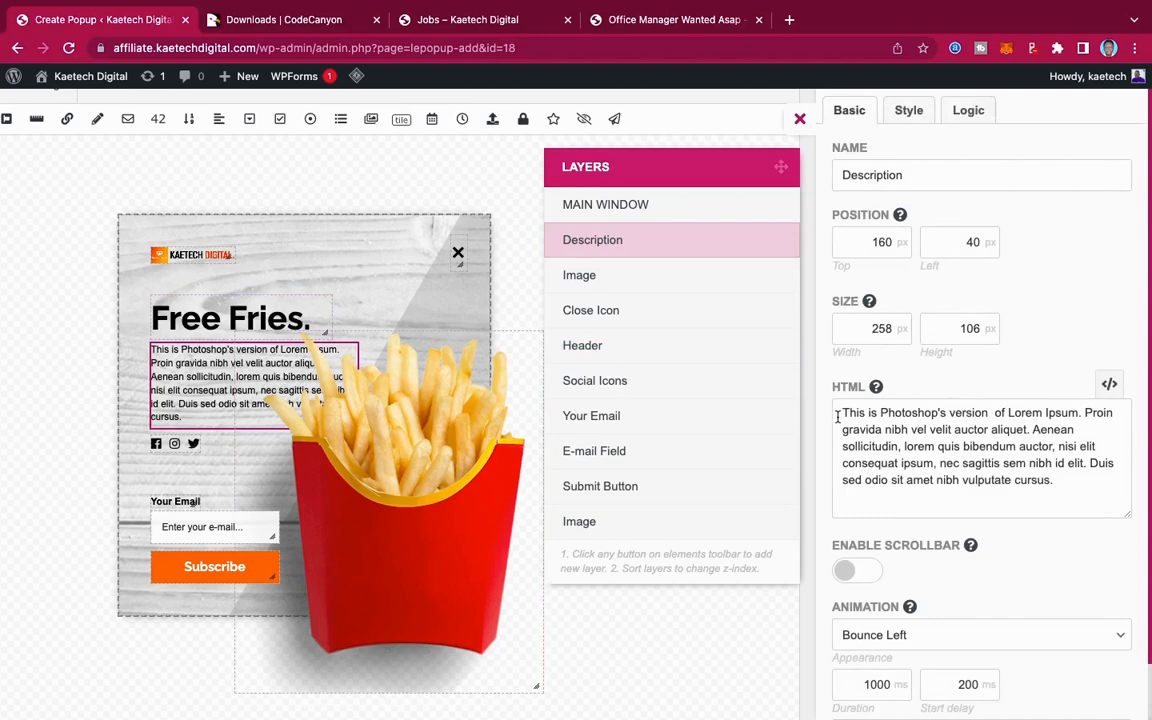
{"action": "left_click_drag", "start_coordinate": [840, 414], "coordinate": [1060, 480]}
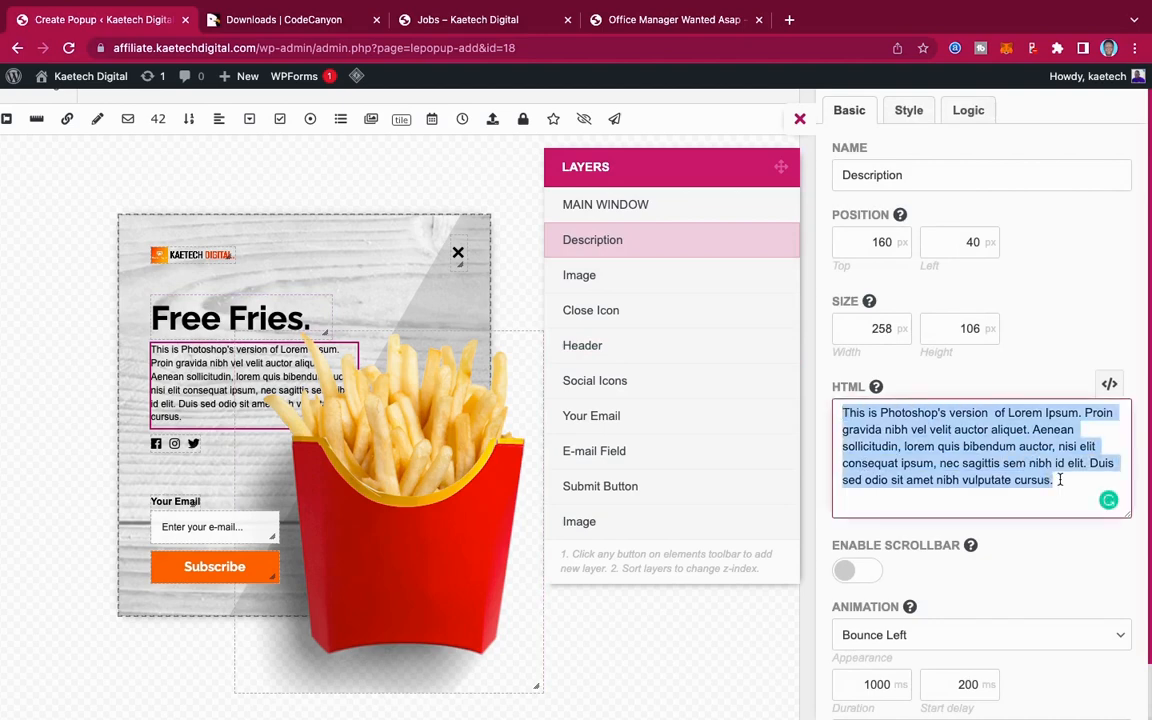
{"action": "left_click", "coordinate": [196, 443]}
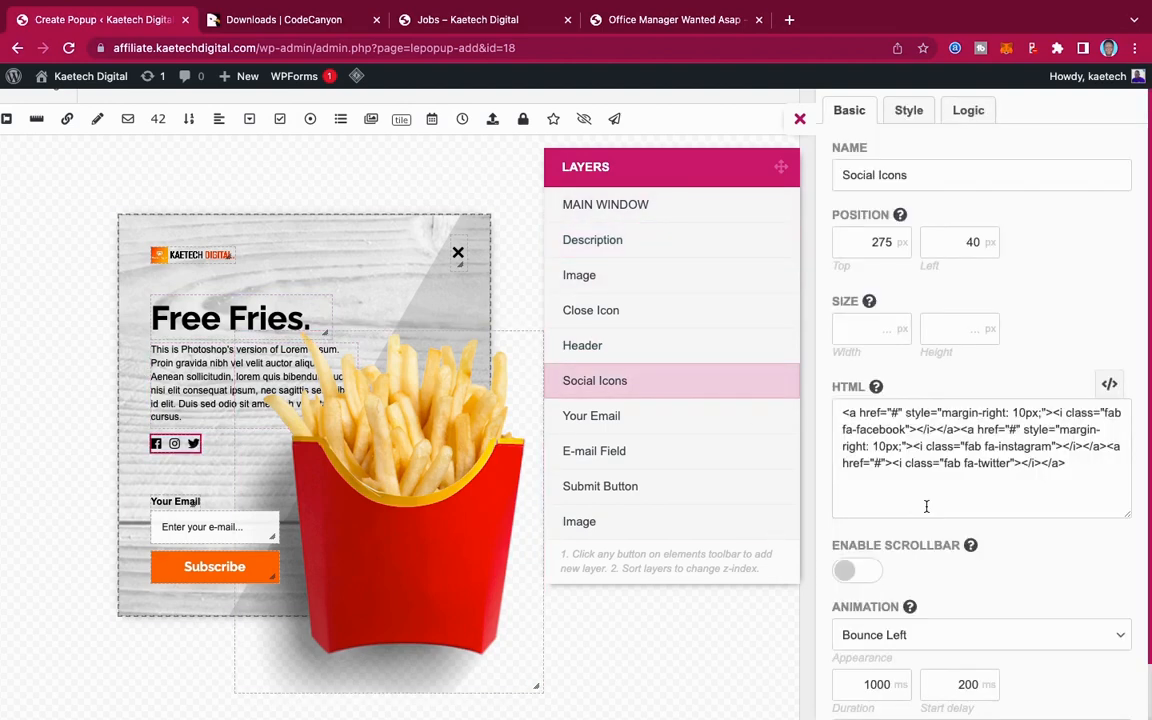
{"action": "left_click", "coordinate": [458, 252]}
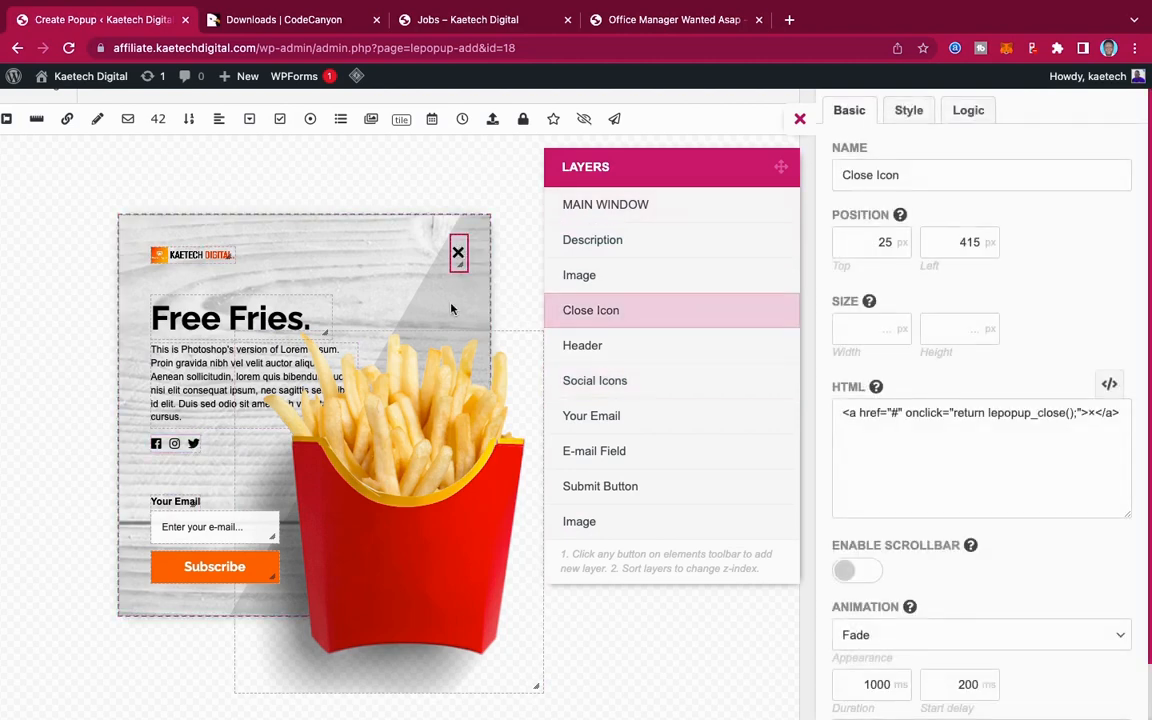
{"action": "left_click", "coordinate": [420, 430]}
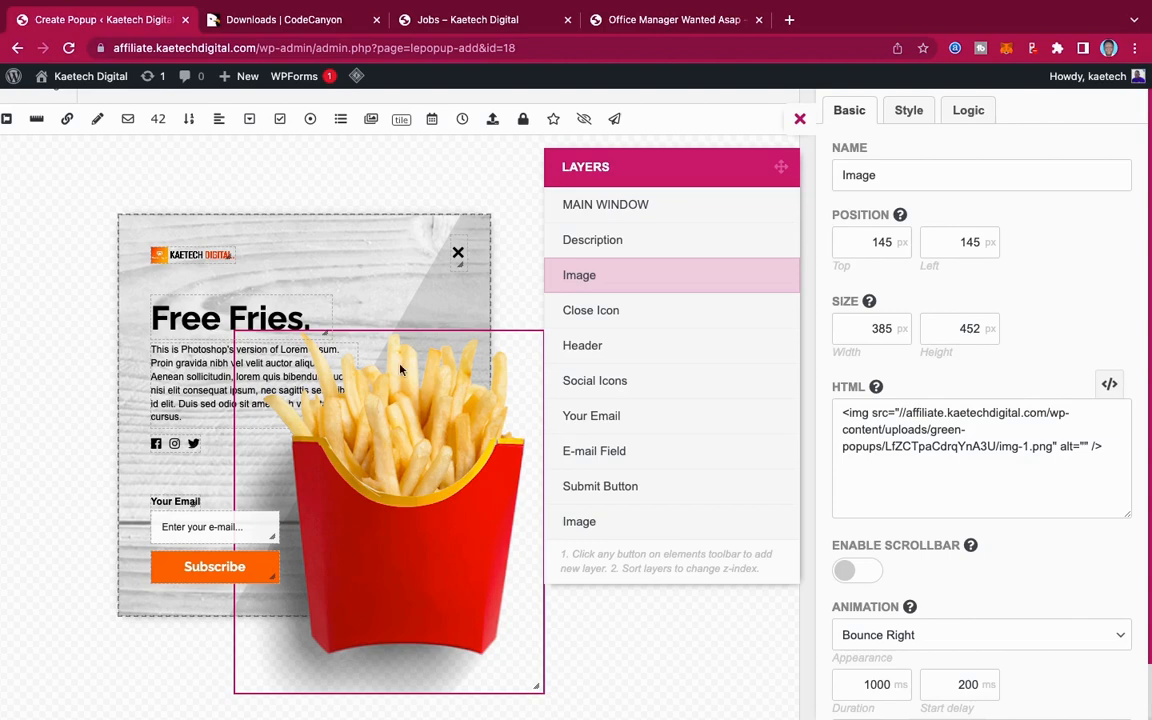
{"action": "left_click", "coordinate": [798, 121]}
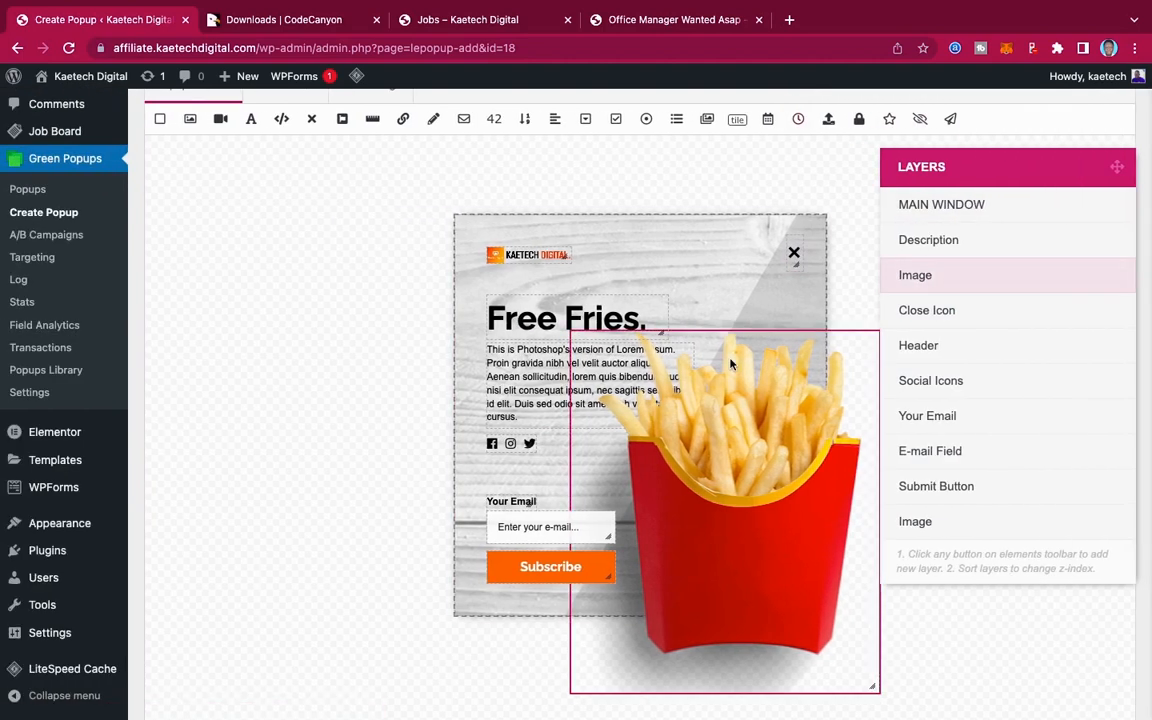
Step: Save the customised Popup # 26242
{"action": "scroll", "coordinate": [733, 360], "scroll_direction": "up", "scroll_amount": 5}
{"action": "scroll", "coordinate": [730, 364], "scroll_direction": "down", "scroll_amount": 3}
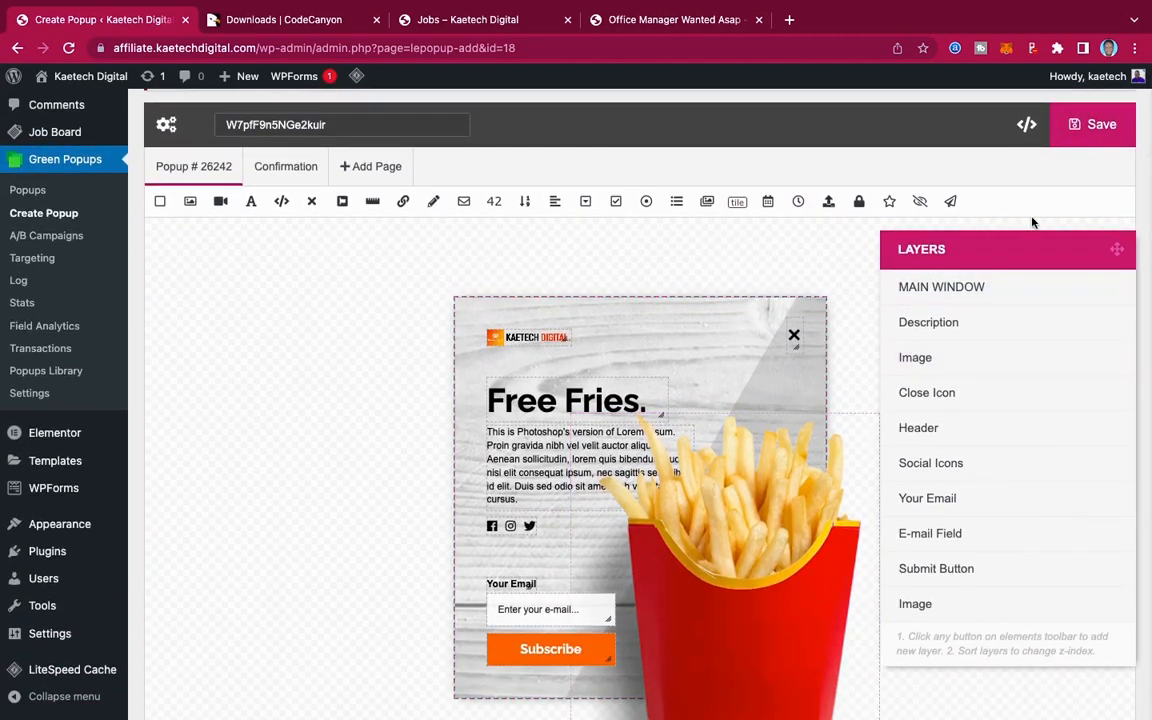
{"action": "left_click", "coordinate": [1100, 126]}
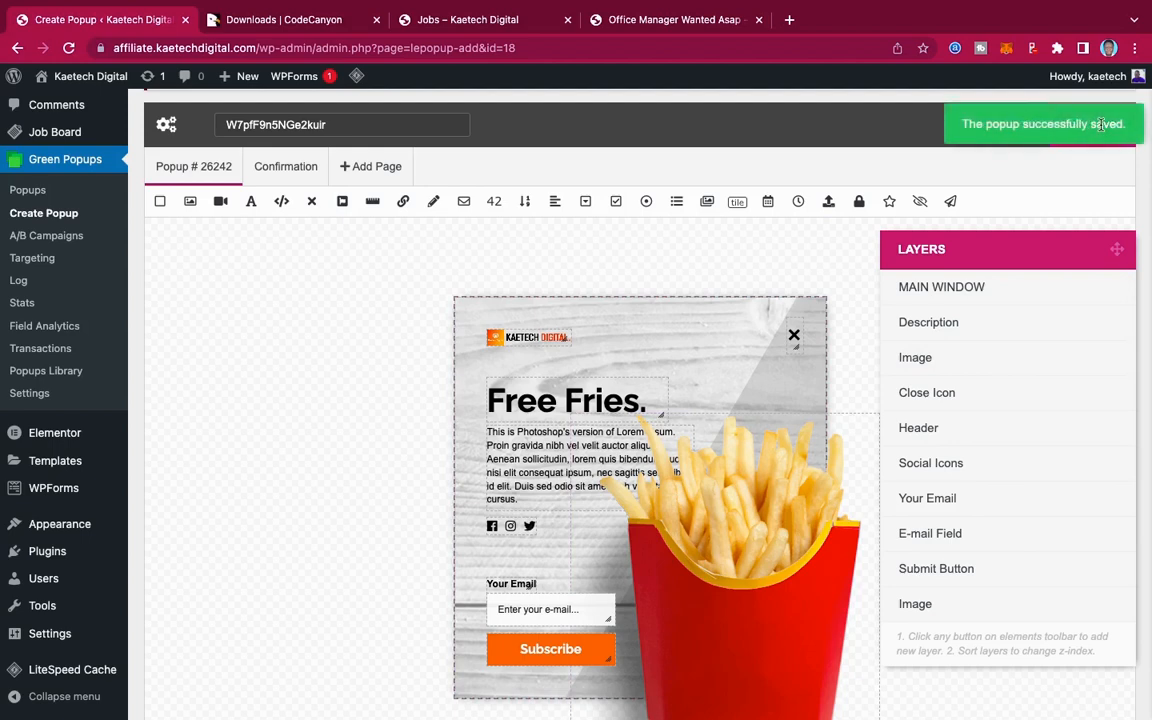
Step: Create a sitewide OnScroll target showing Popup # 26242 on both desktops and mobile devices, and save its details
{"action": "left_click", "coordinate": [38, 258]}
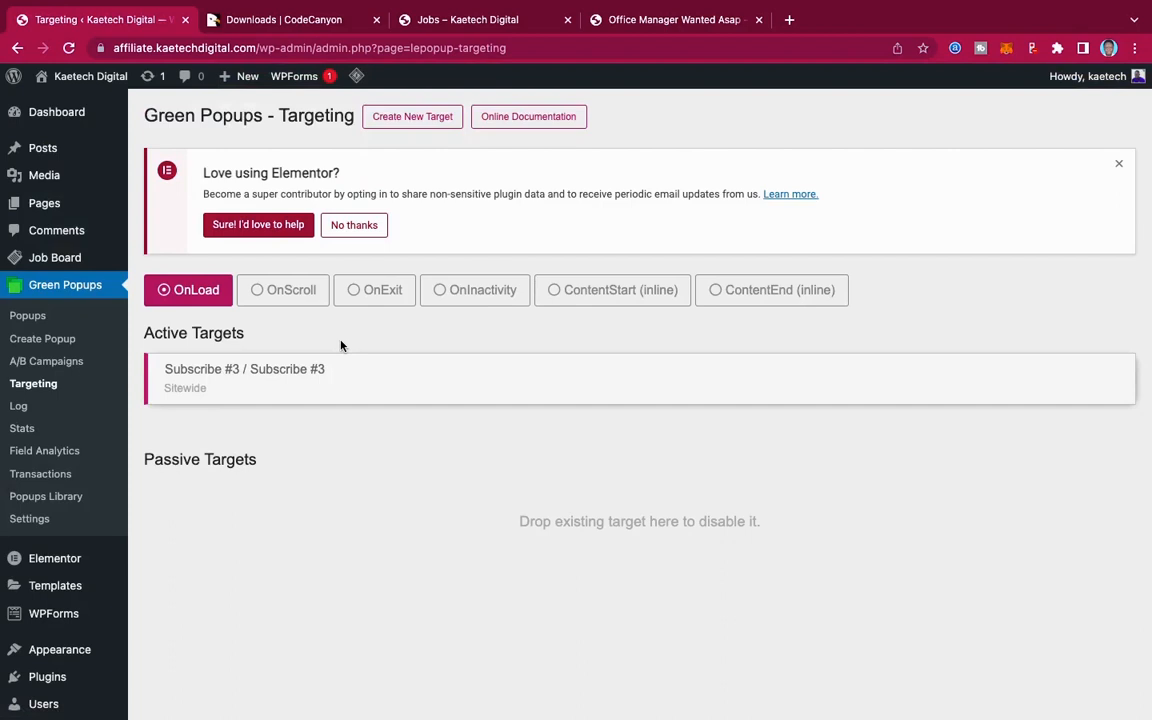
{"action": "left_click", "coordinate": [285, 297]}
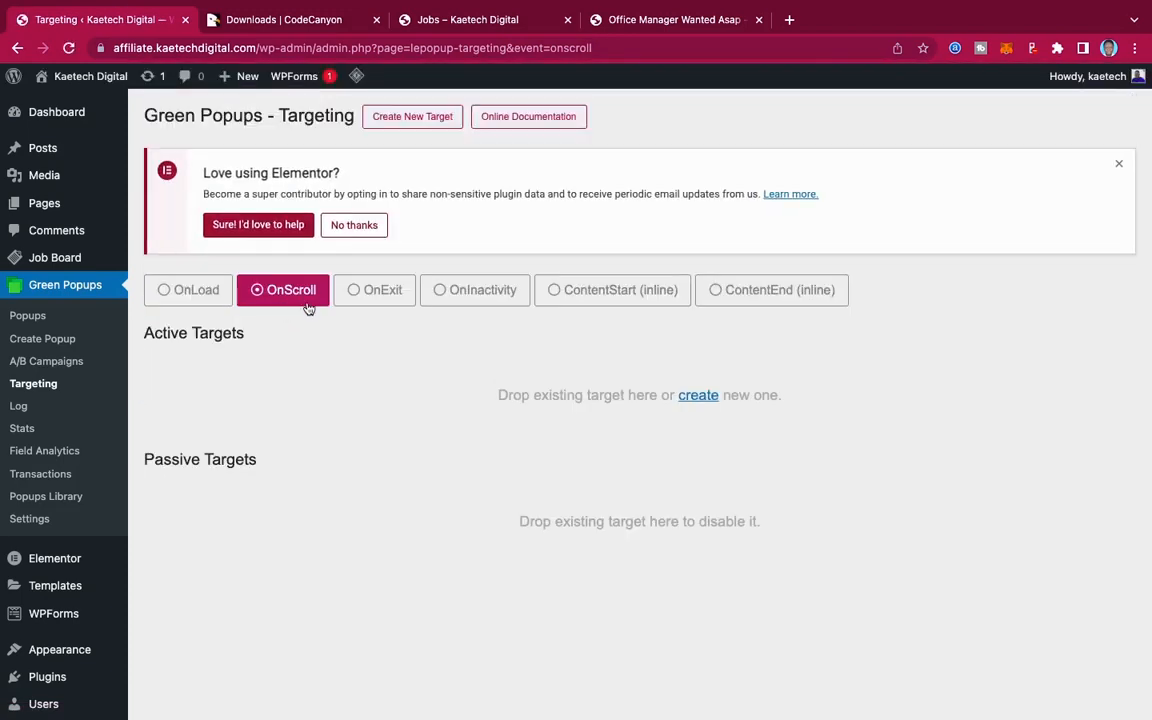
{"action": "left_click", "coordinate": [708, 396]}
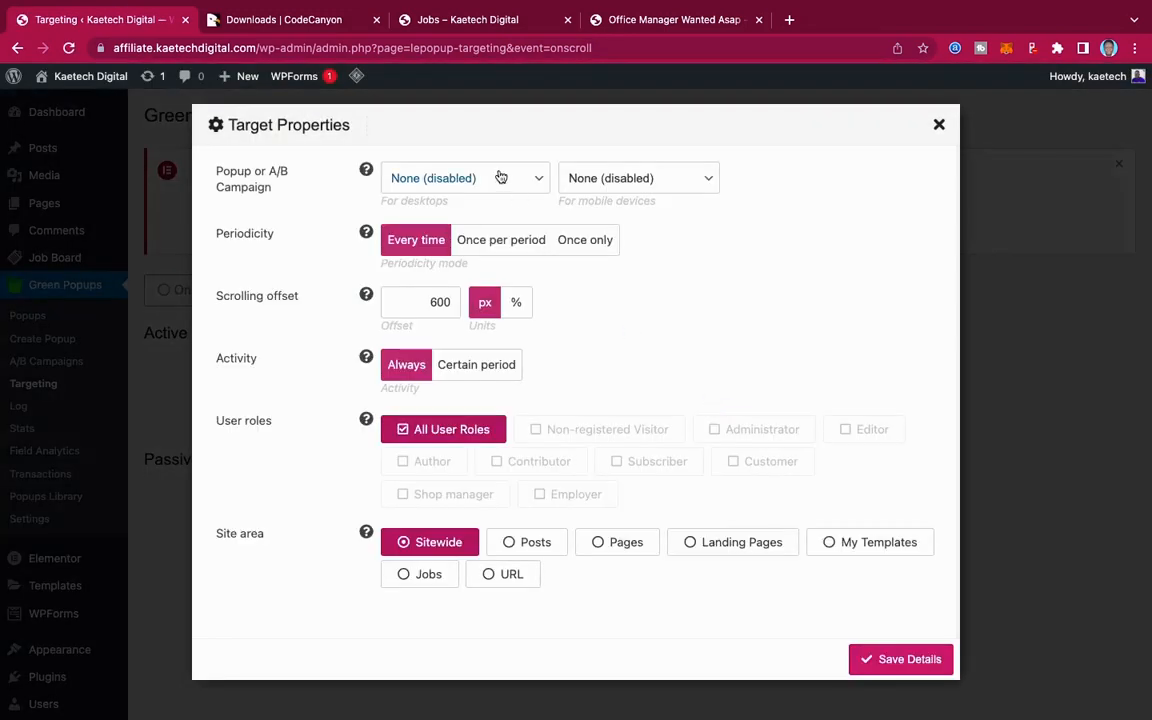
{"action": "left_click", "coordinate": [501, 178]}
{"action": "scroll", "coordinate": [487, 130], "scroll_direction": "up", "scroll_amount": 5}
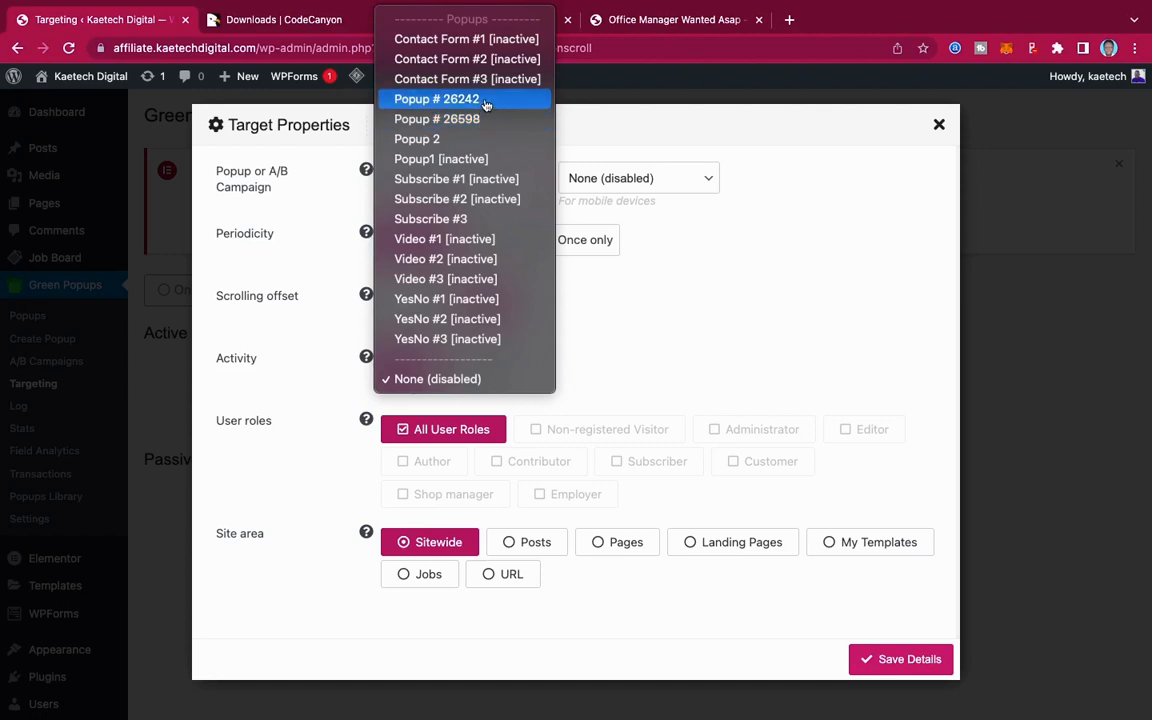
{"action": "left_click", "coordinate": [488, 101]}
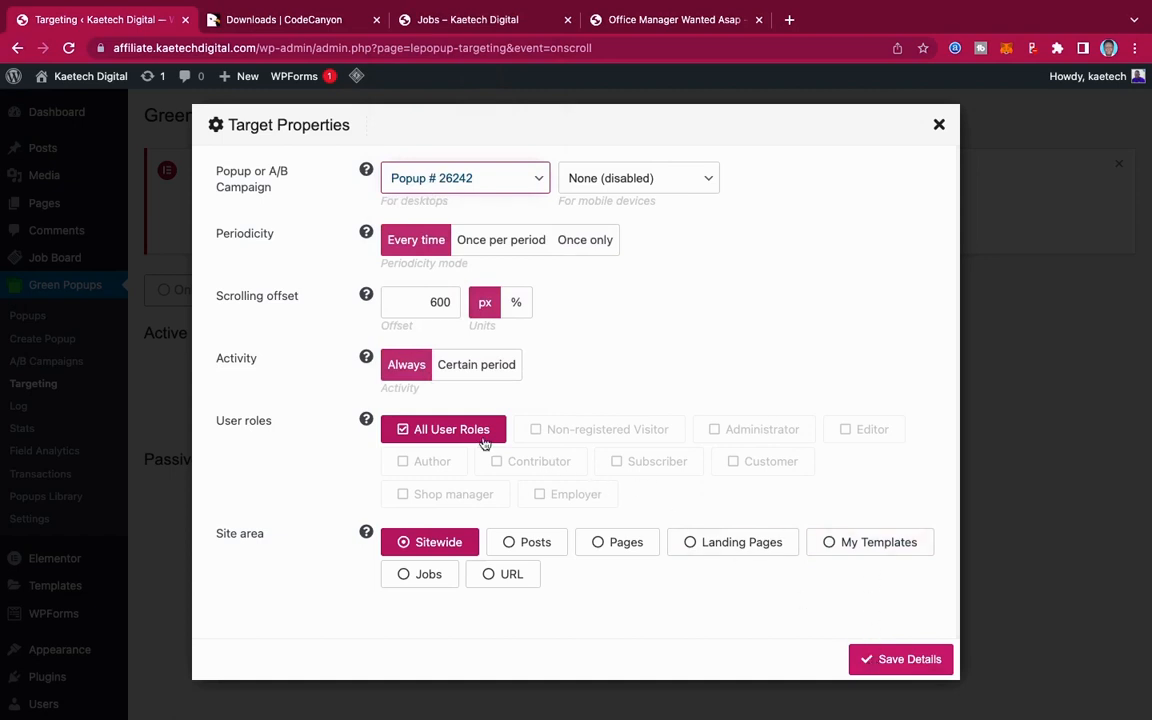
{"action": "left_click", "coordinate": [642, 180]}
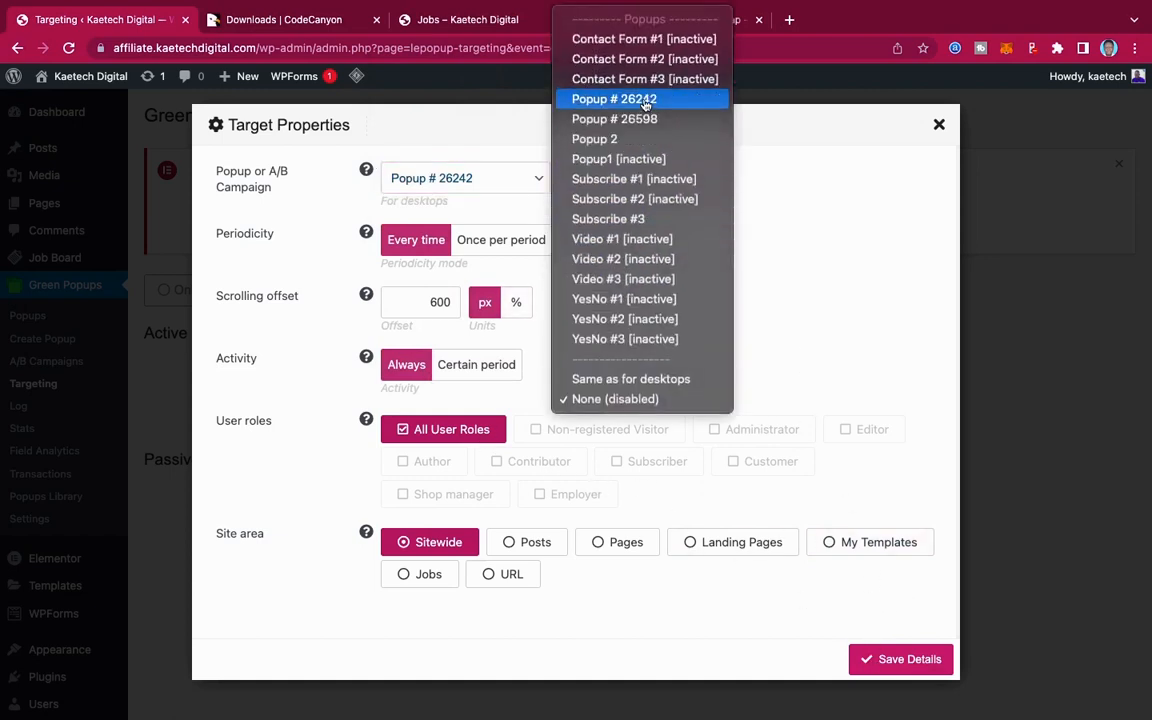
{"action": "left_click", "coordinate": [645, 98]}
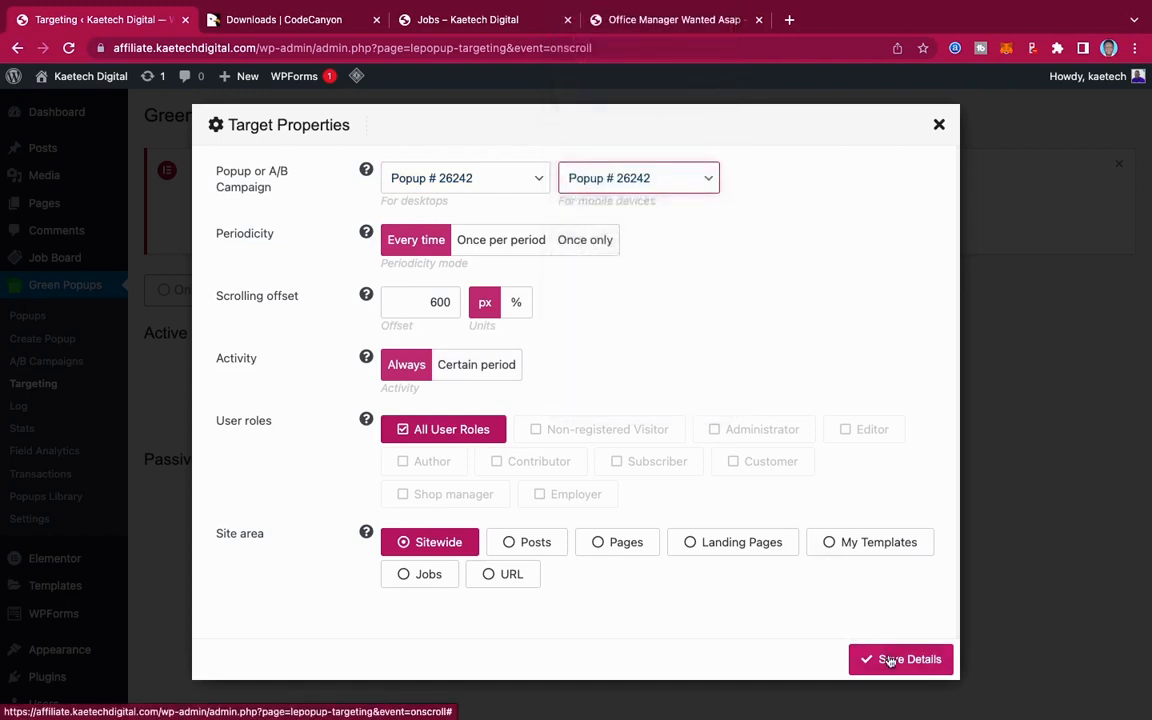
{"action": "left_click", "coordinate": [890, 660]}
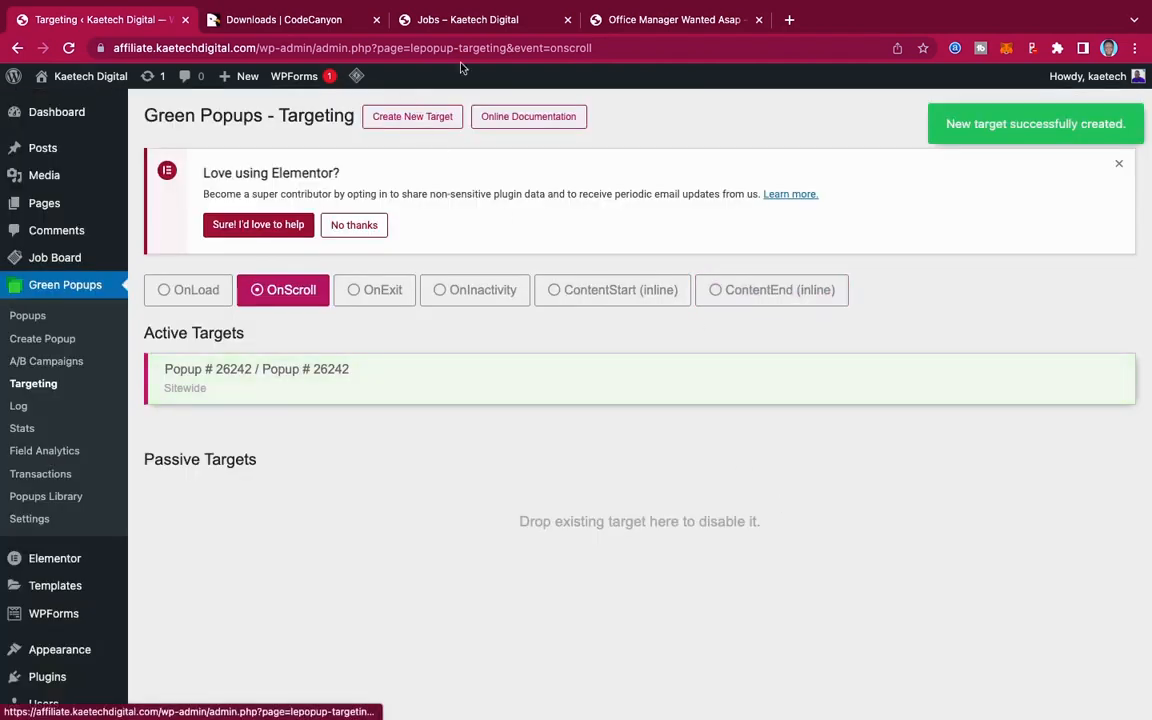
Step: Test the scroll popup on the live "Web Designer Needed in Lagos" job page, dismissing each popup that appears
{"action": "left_click", "coordinate": [489, 19]}
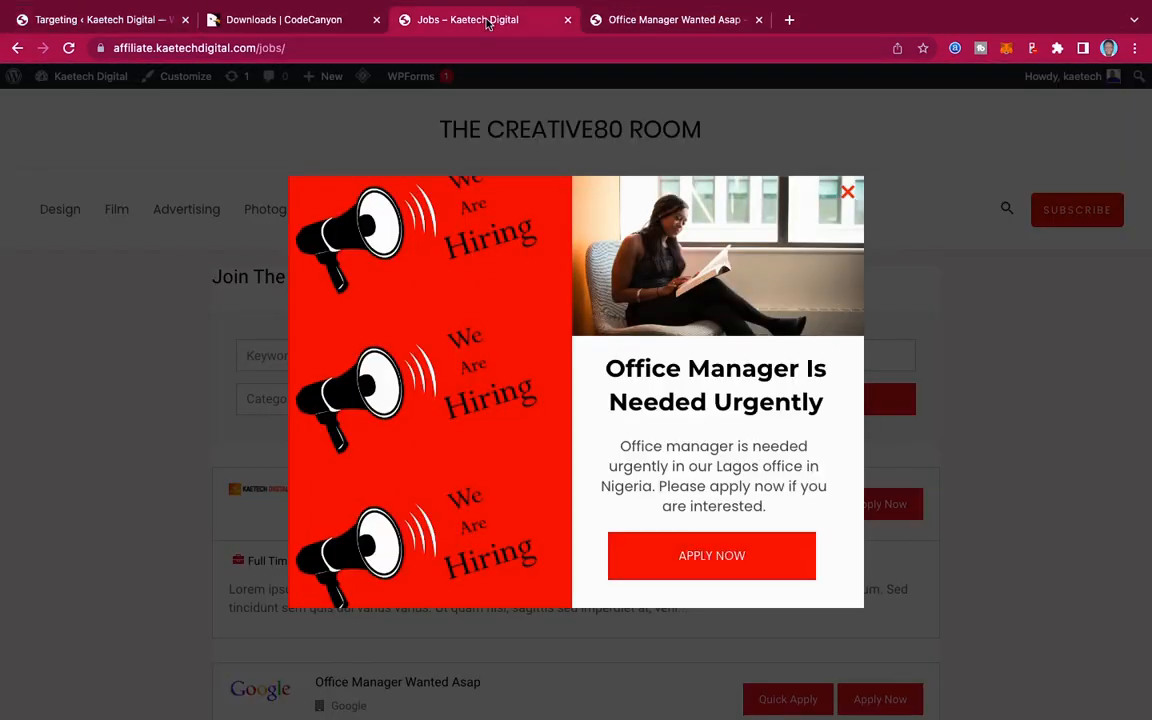
{"action": "left_click", "coordinate": [848, 193]}
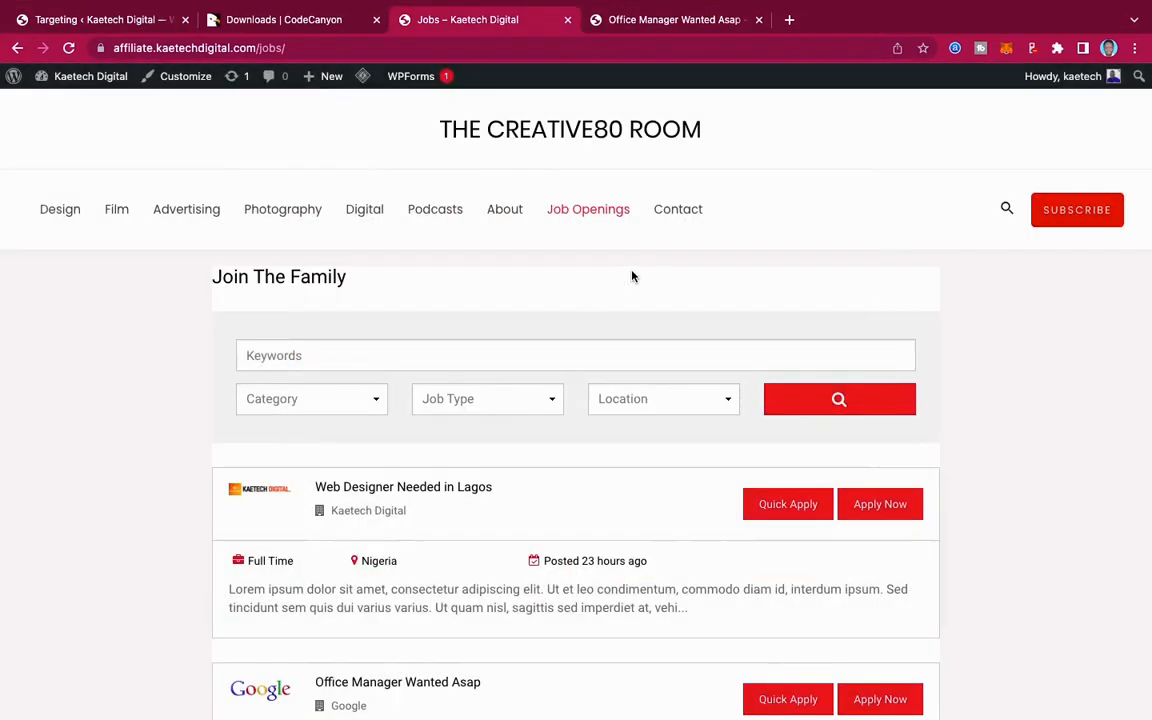
{"action": "left_click", "coordinate": [444, 489]}
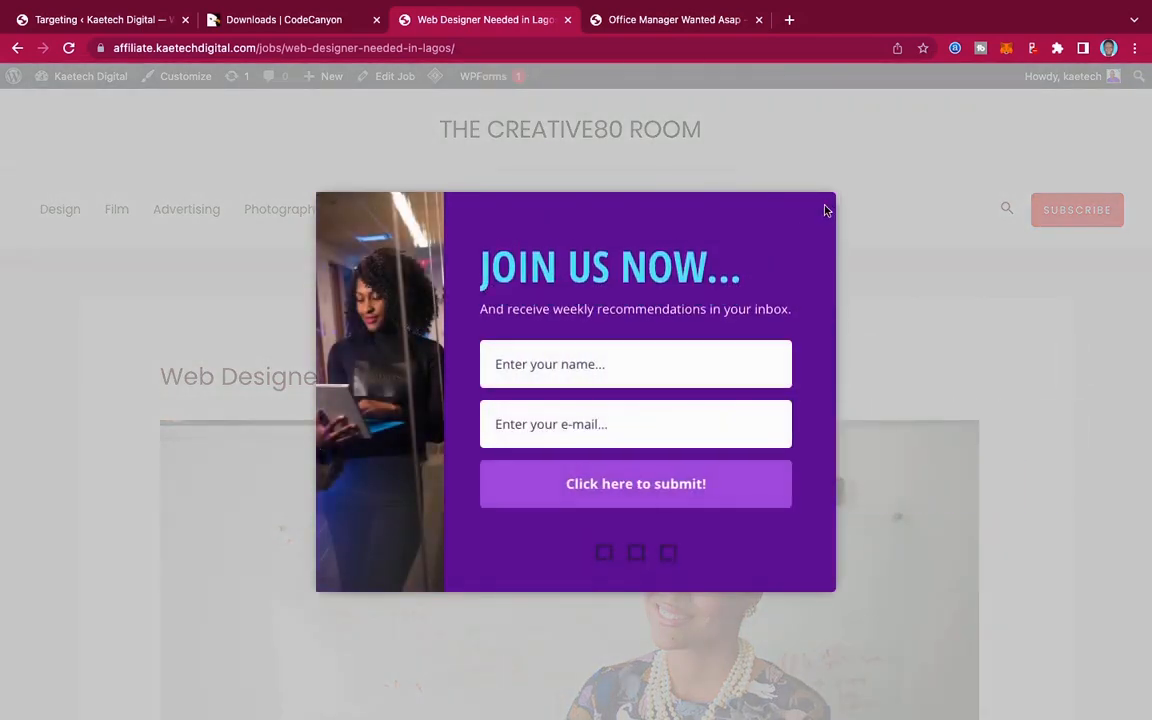
{"action": "left_click", "coordinate": [812, 222]}
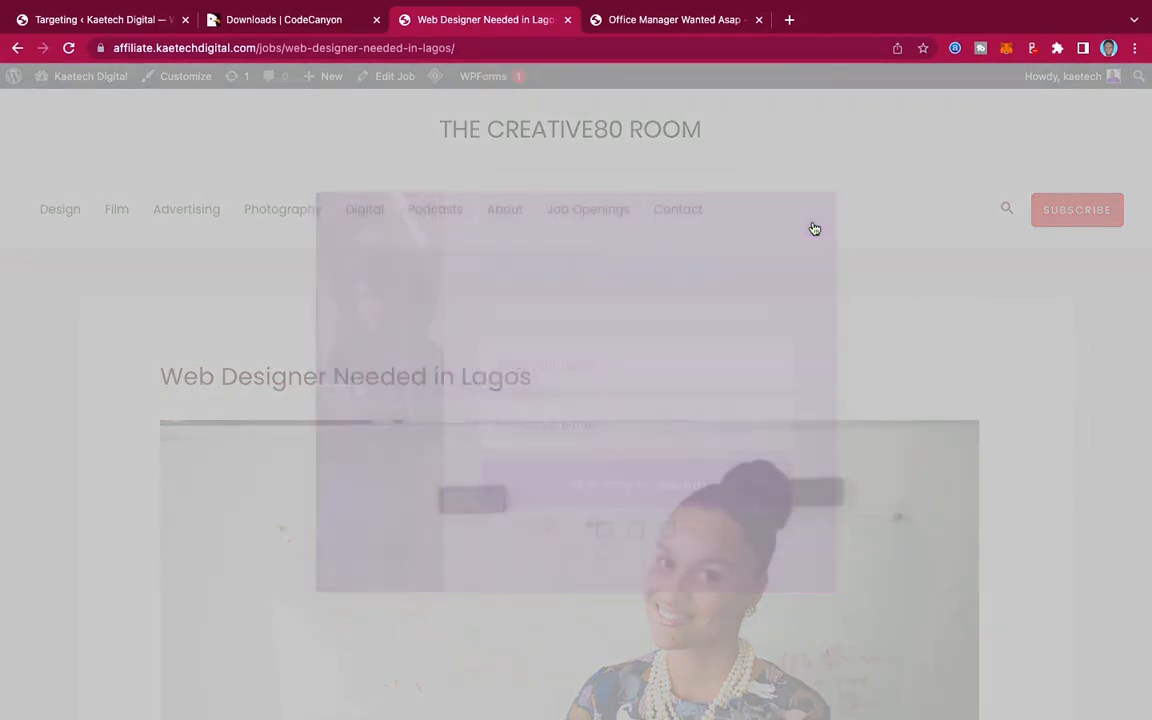
{"action": "scroll", "coordinate": [717, 430], "scroll_direction": "down", "scroll_amount": 7}
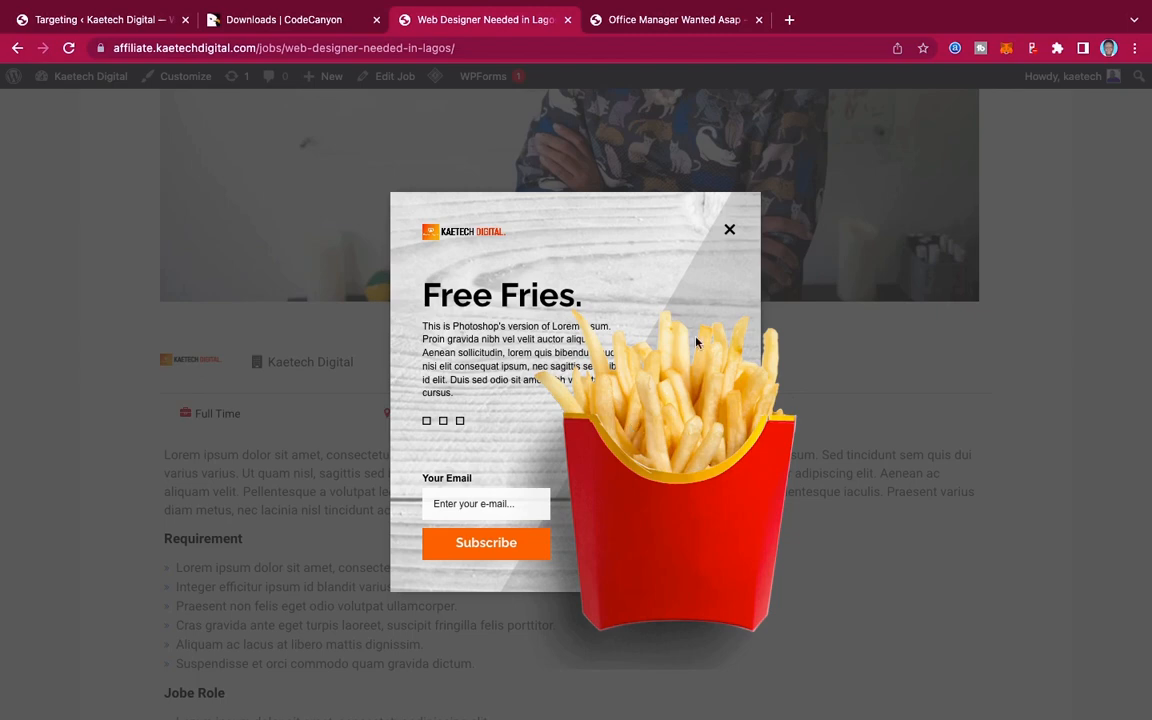
{"action": "left_click", "coordinate": [730, 229]}
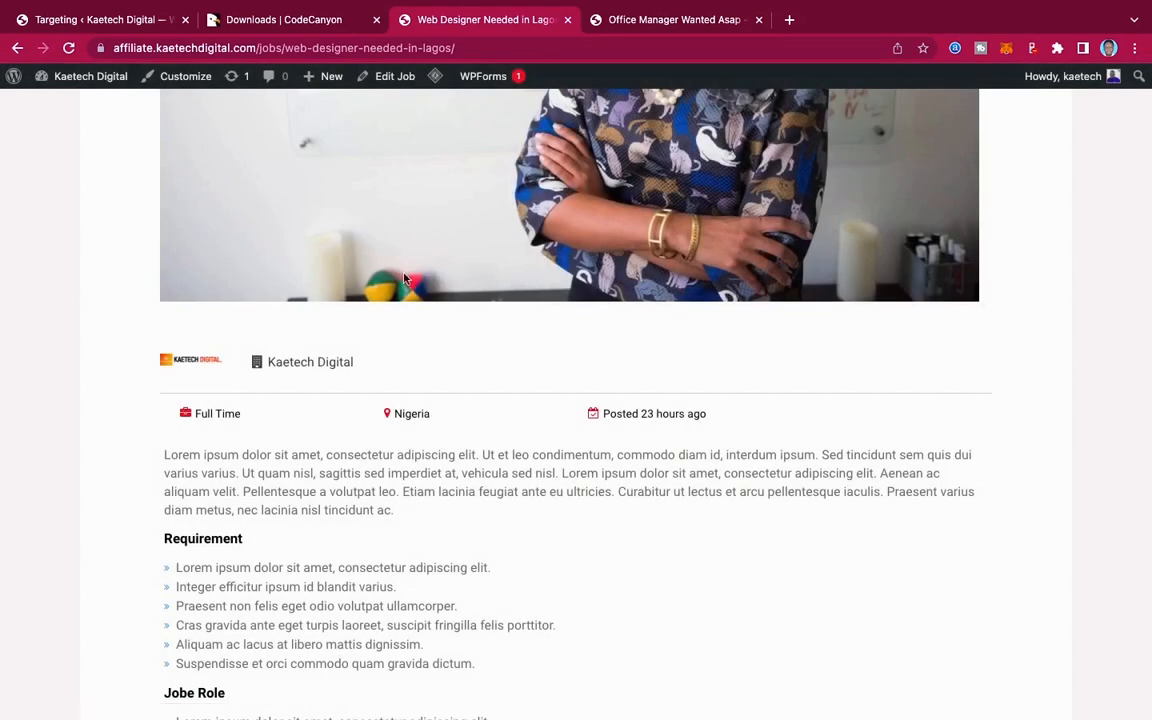
Step: Return to the Green Popups admin and examine the daily statistics chart for all popups
{"action": "left_click", "coordinate": [112, 24]}
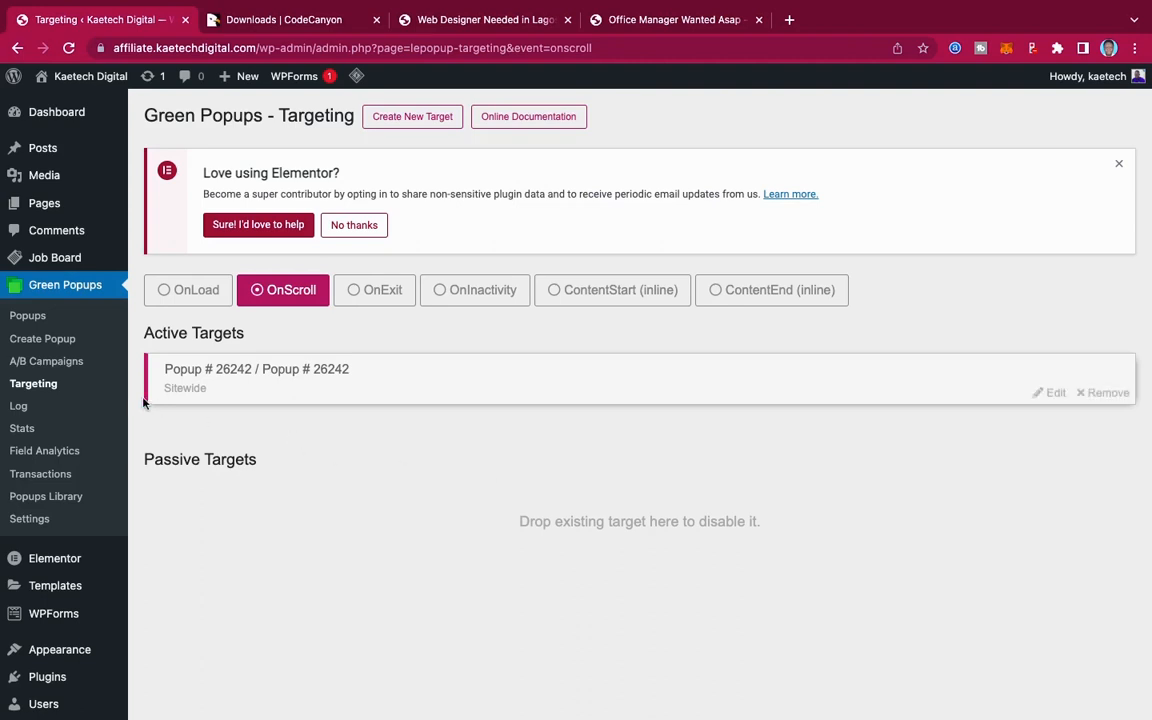
{"action": "left_click", "coordinate": [20, 430]}
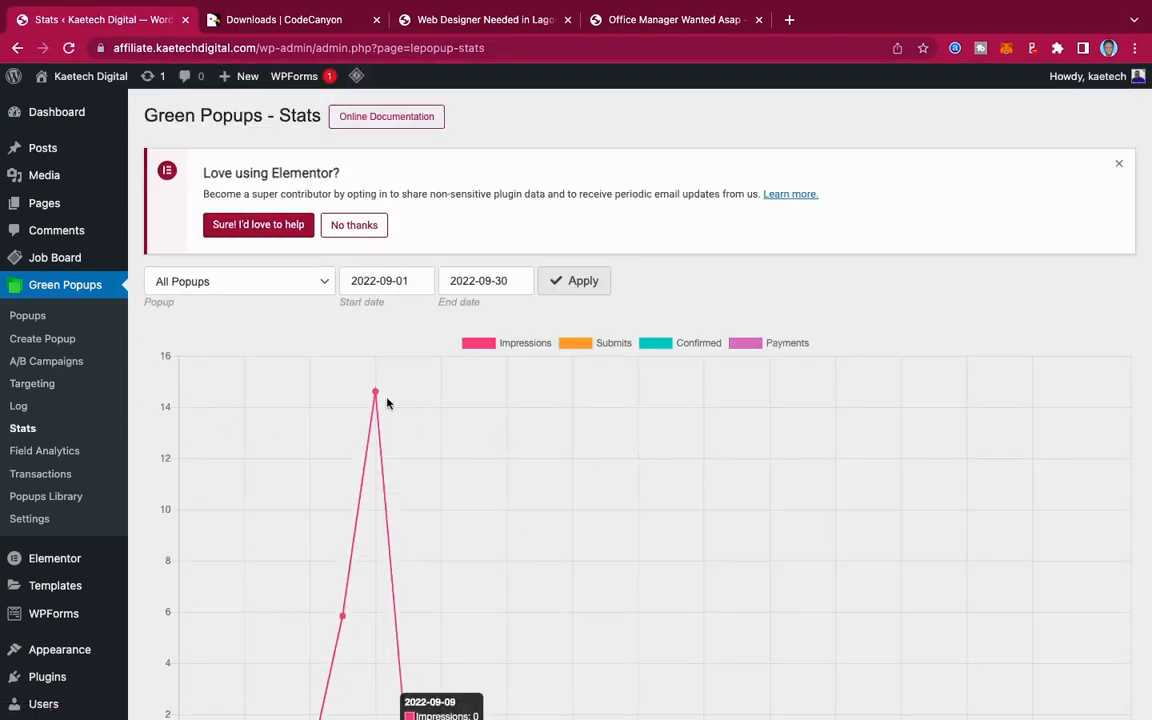
{"action": "scroll", "coordinate": [622, 475], "scroll_direction": "down", "scroll_amount": 3}
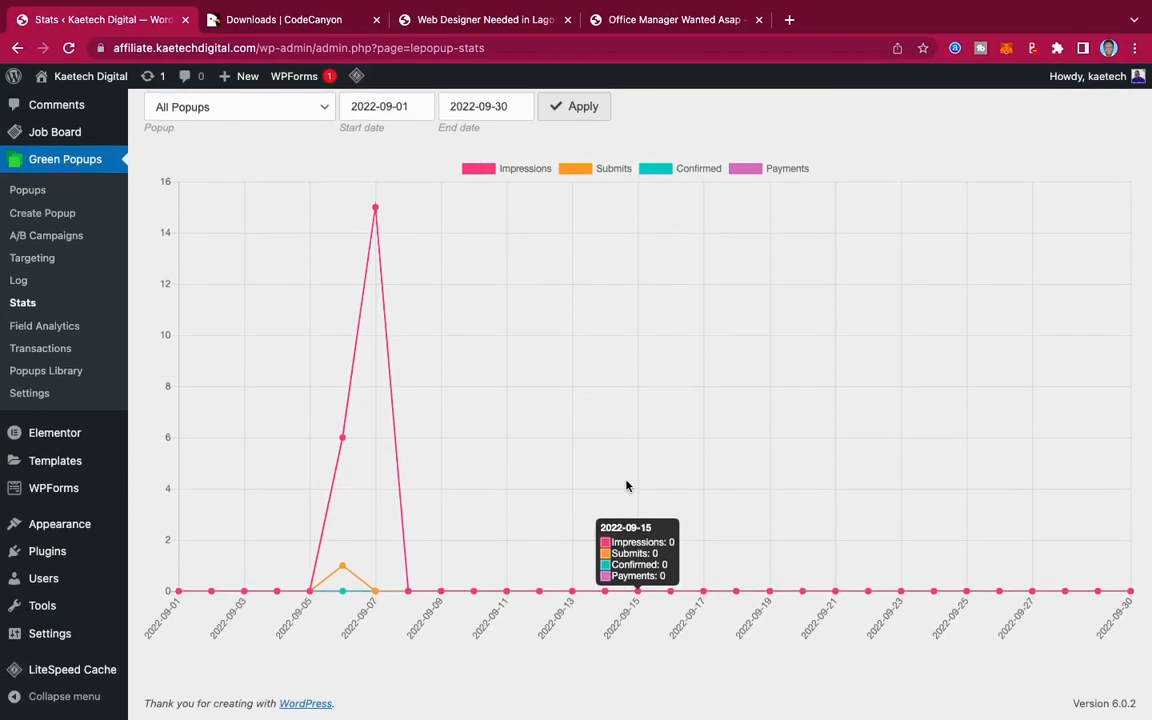
{"action": "mouse_move", "coordinate": [343, 566]}
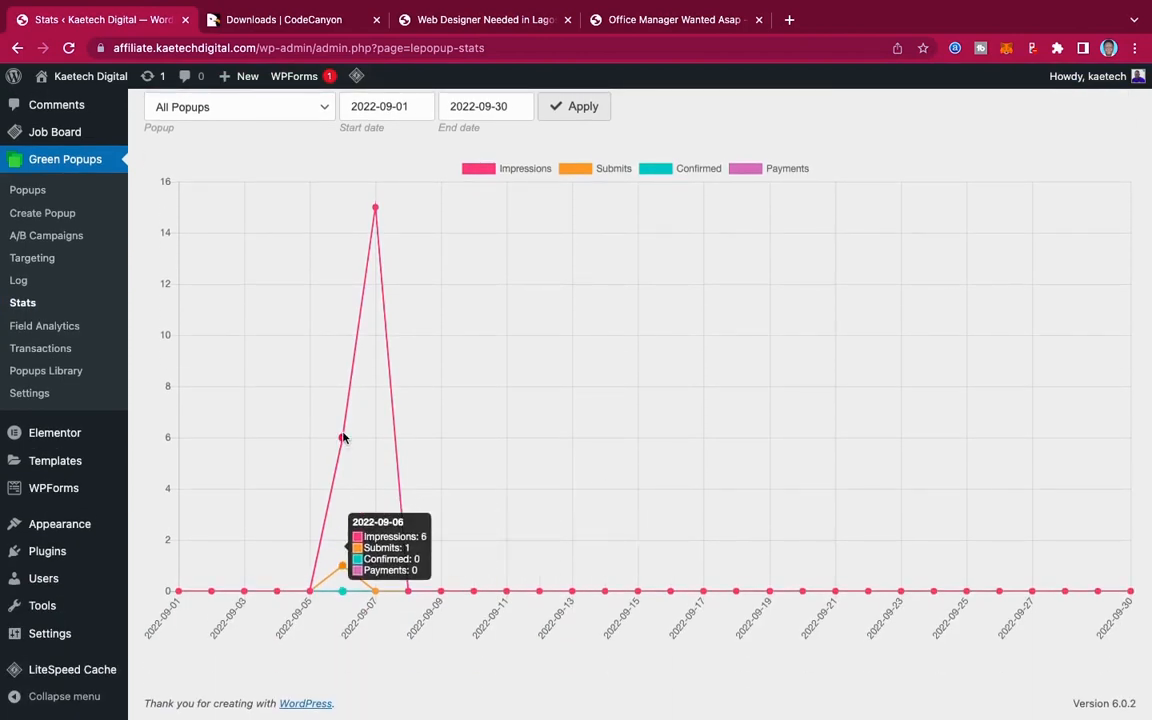
{"action": "mouse_move", "coordinate": [335, 213]}
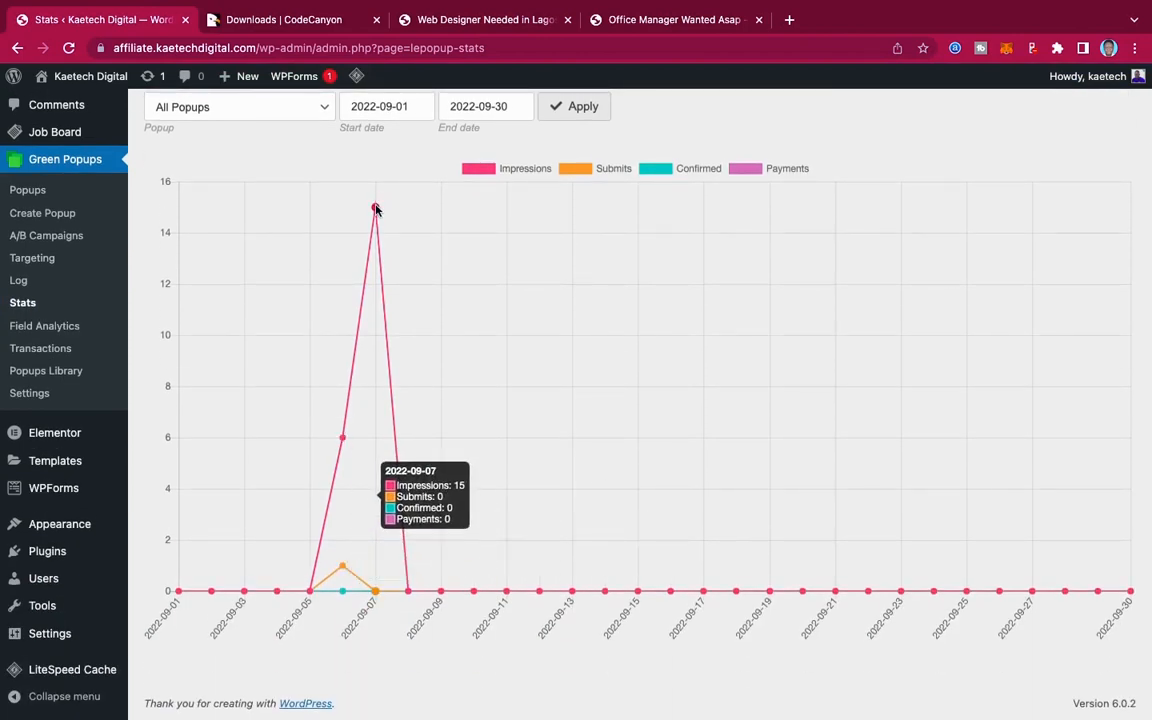
{"action": "scroll", "coordinate": [640, 378], "scroll_direction": "up", "scroll_amount": 3}
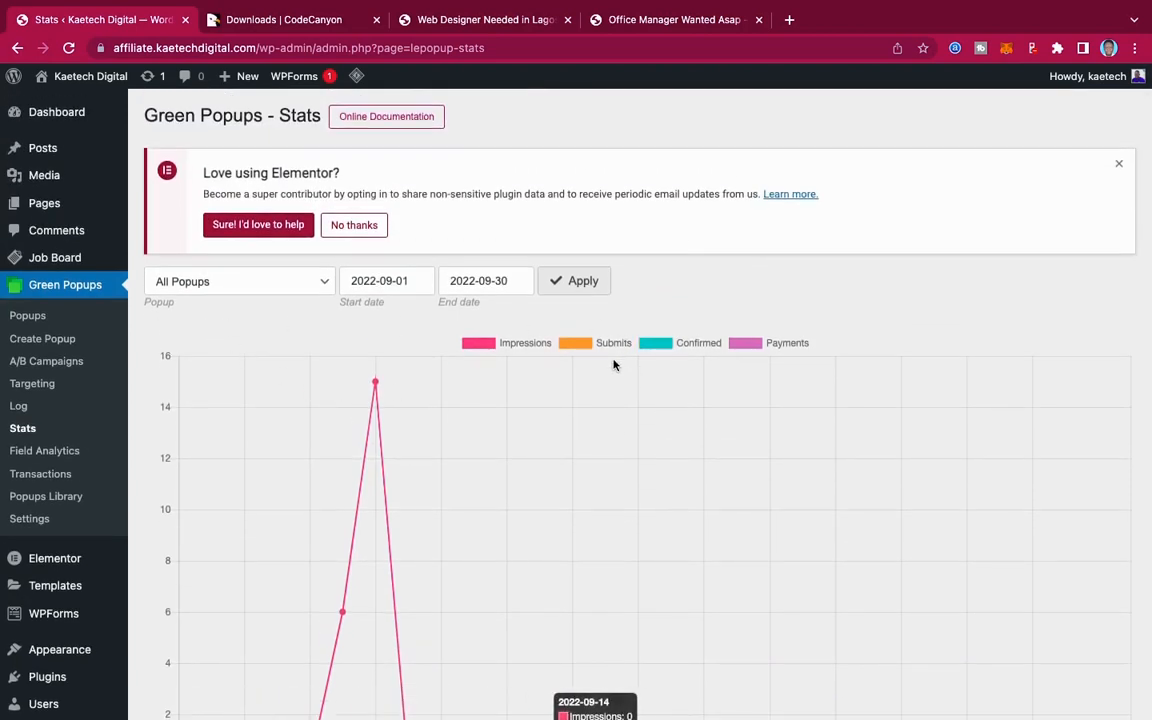
Step: Filter the statistics to Popup 2 and examine its daily impressions chart
{"action": "left_click", "coordinate": [235, 276]}
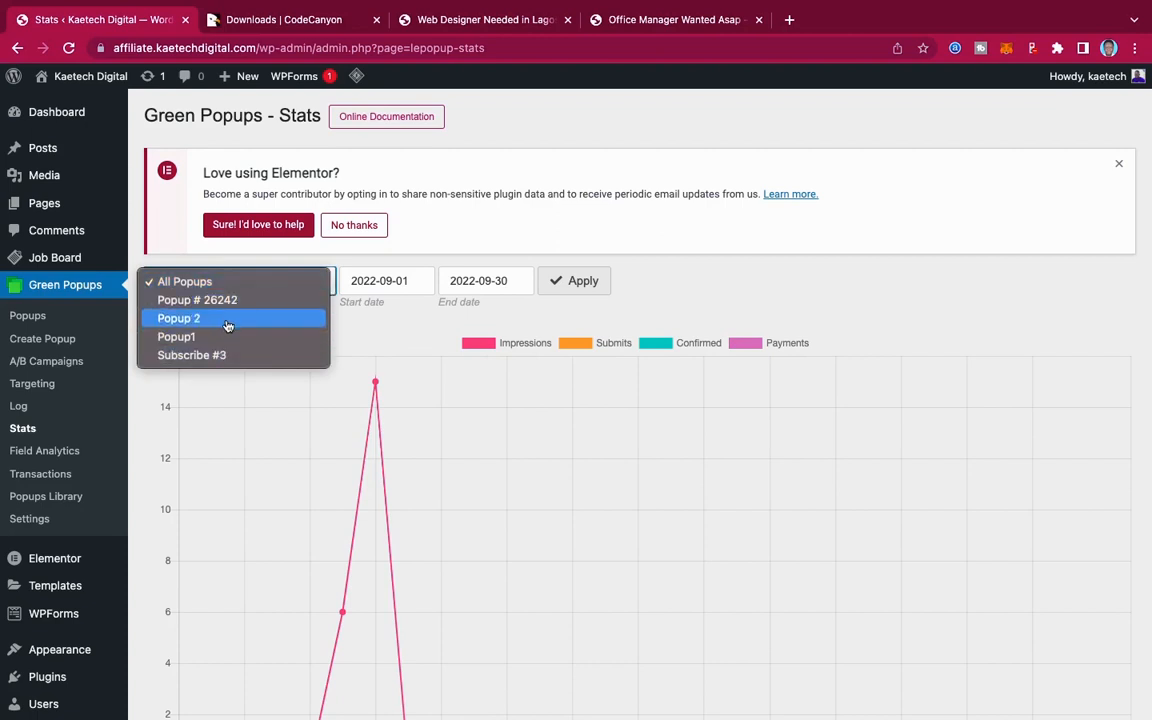
{"action": "left_click", "coordinate": [231, 318]}
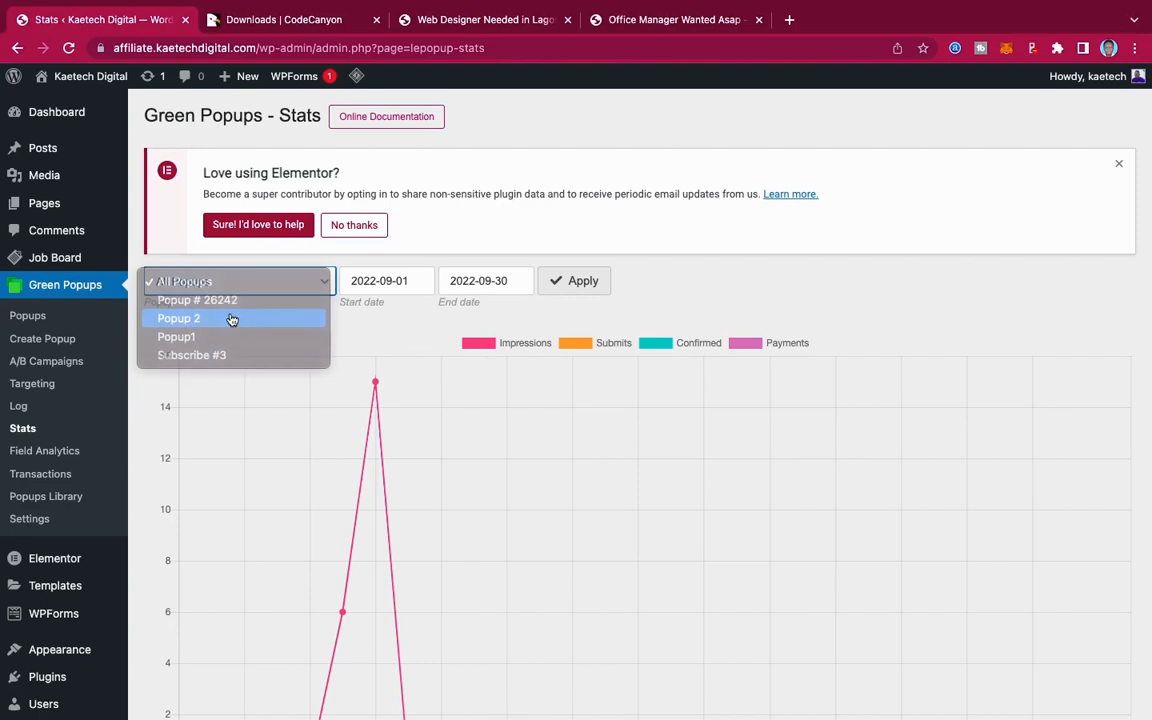
{"action": "left_click", "coordinate": [579, 284]}
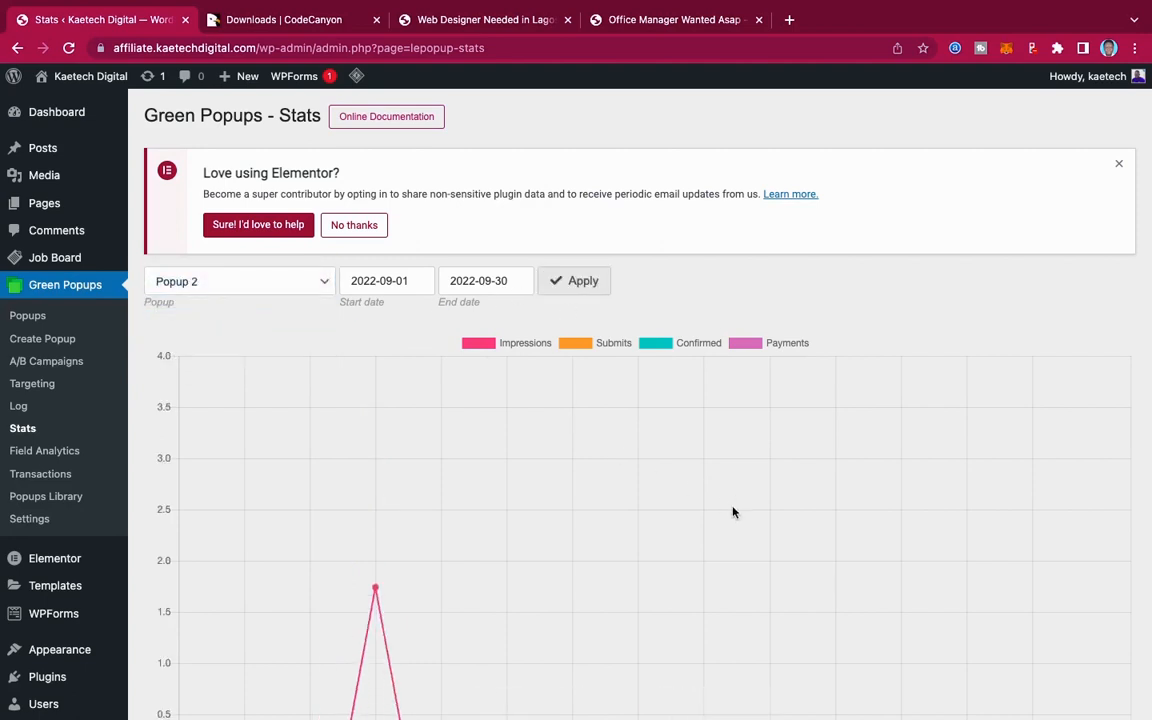
{"action": "mouse_move", "coordinate": [376, 361]}
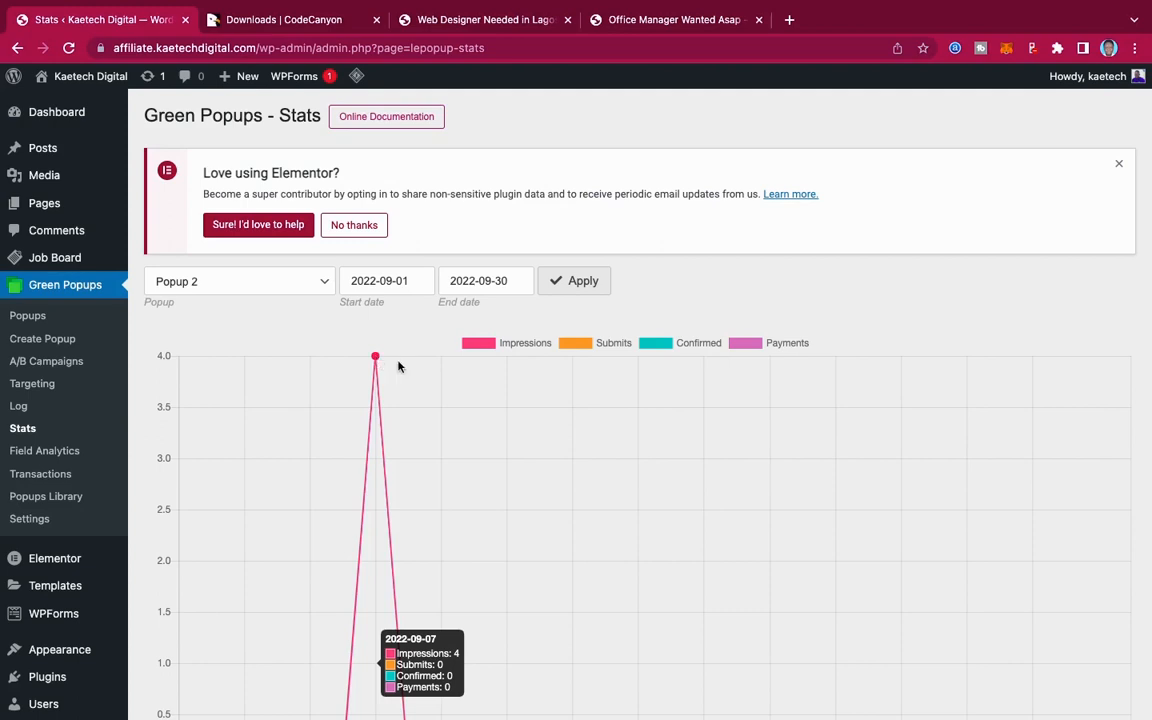
{"action": "scroll", "coordinate": [470, 400], "scroll_direction": "down", "scroll_amount": 4}
{"action": "scroll", "coordinate": [545, 440], "scroll_direction": "up", "scroll_amount": 4}
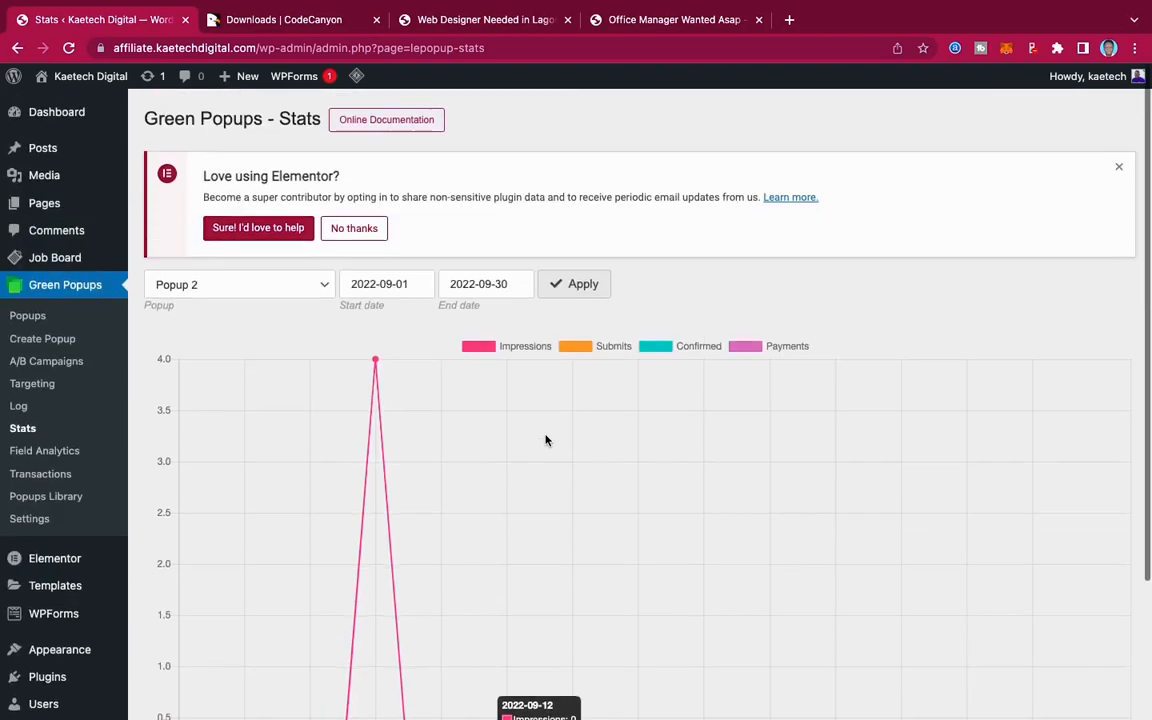
Step: Check the field analytics of Popup 2 with the period filter enabled for 2022-09-01 to 2022-09-30
{"action": "left_click", "coordinate": [50, 456]}
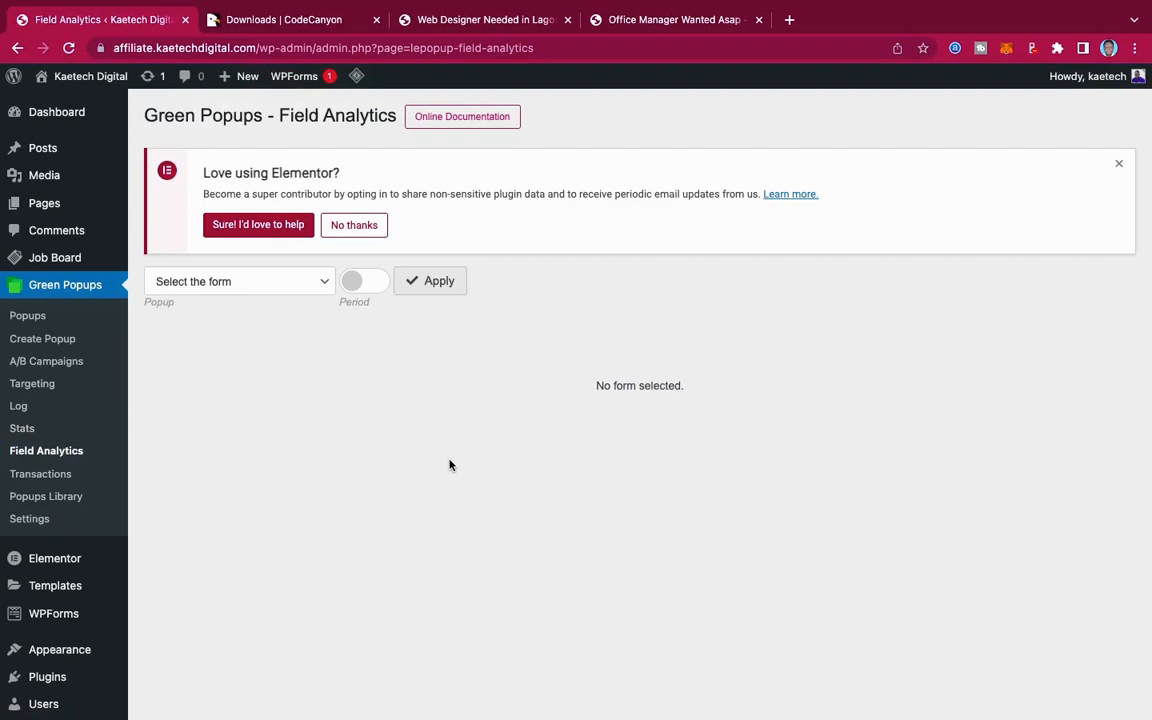
{"action": "left_click", "coordinate": [316, 281]}
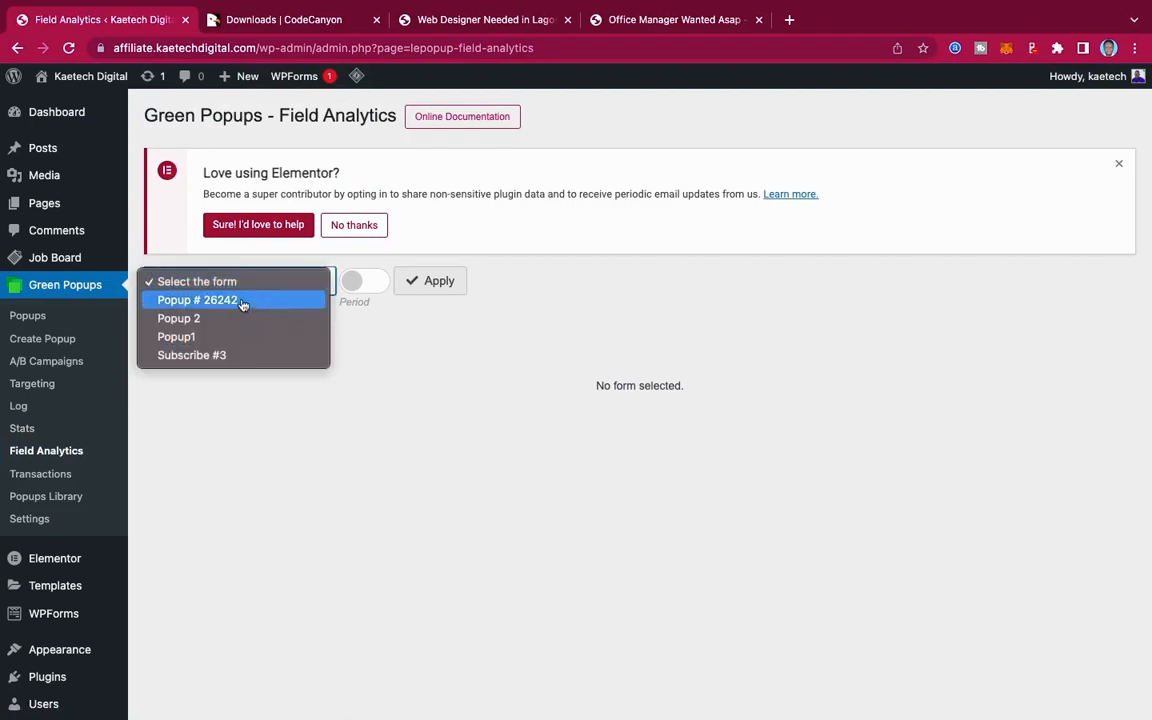
{"action": "left_click", "coordinate": [377, 288]}
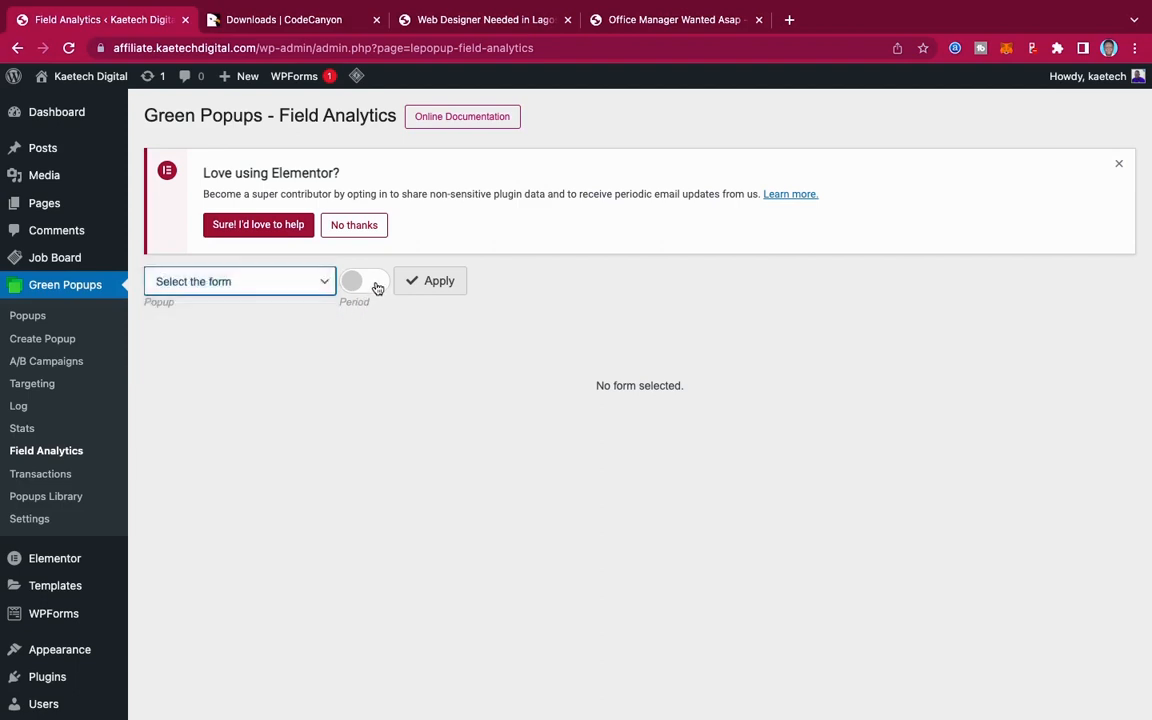
{"action": "left_click", "coordinate": [374, 287]}
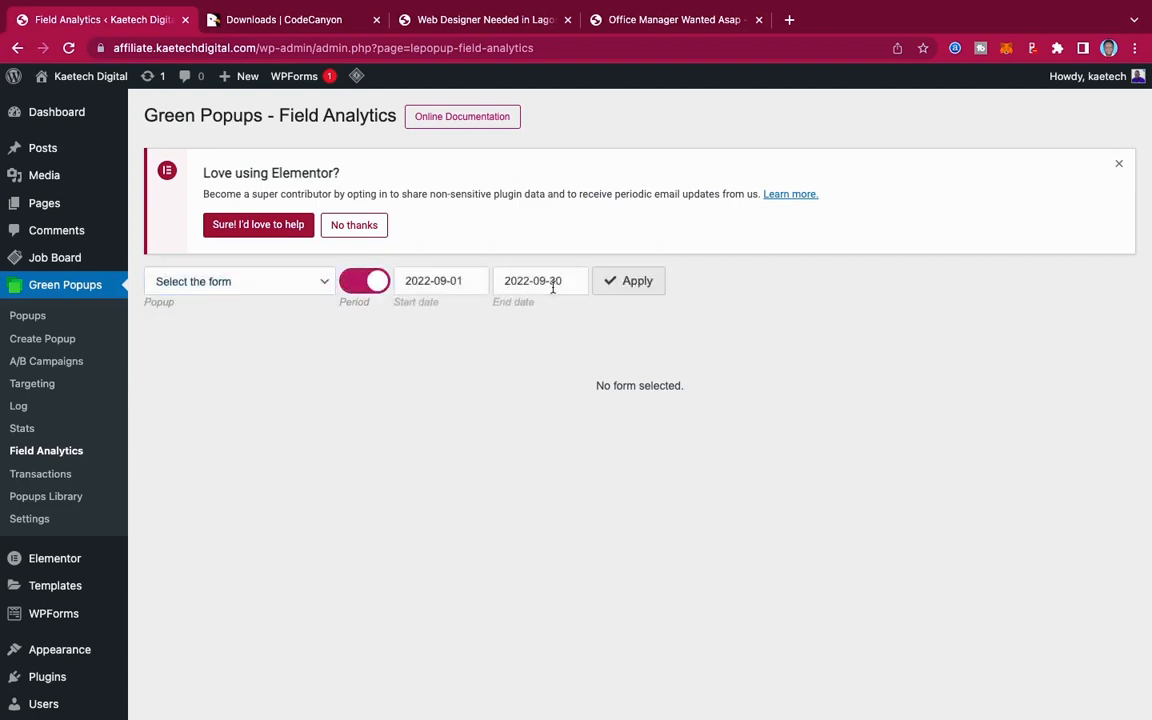
{"action": "left_click", "coordinate": [258, 290]}
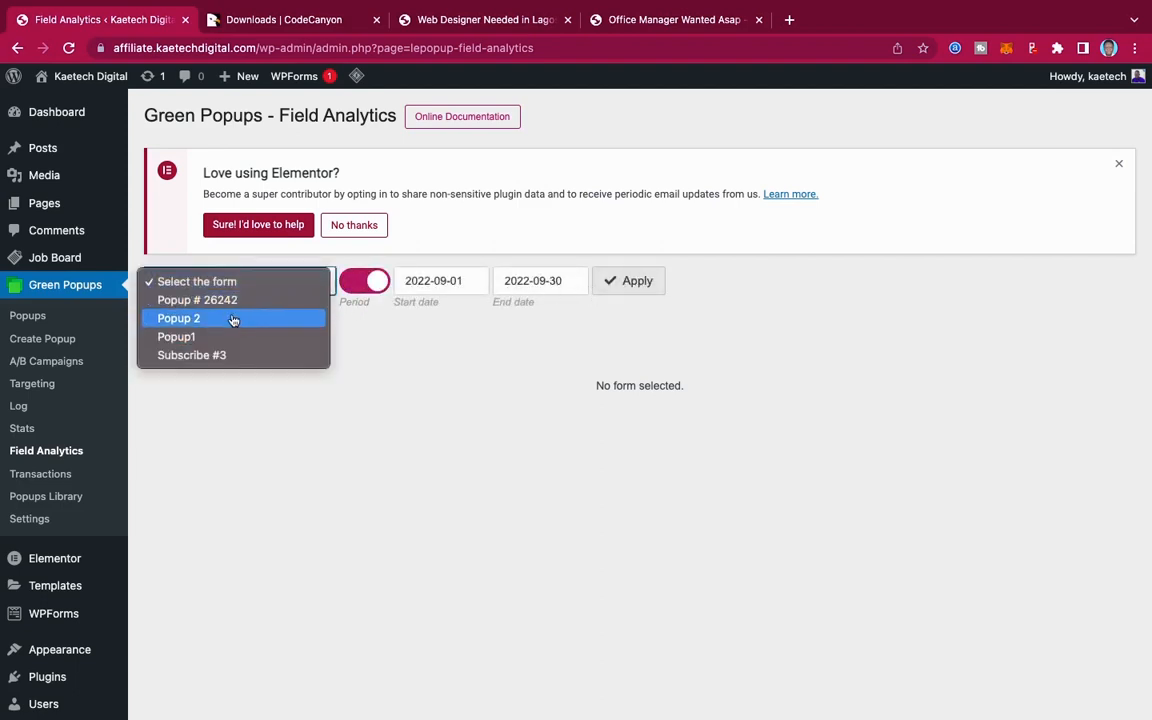
{"action": "left_click", "coordinate": [233, 318]}
{"action": "left_click", "coordinate": [617, 284]}
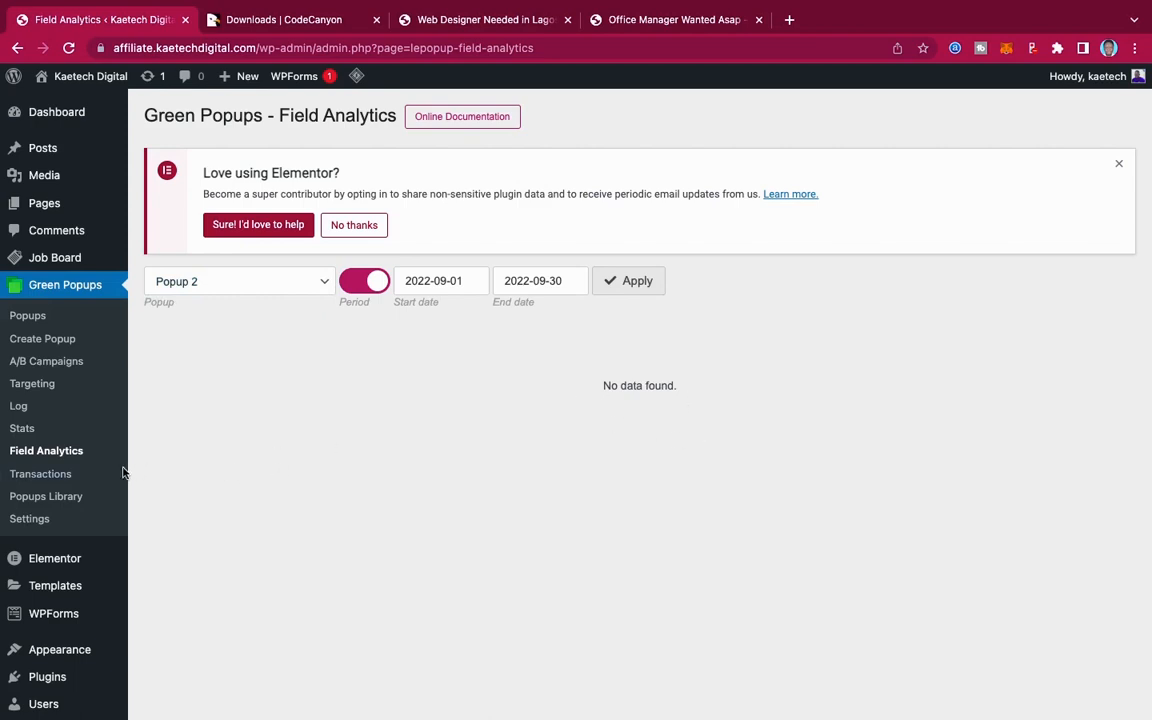
Step: Check the Green Popups transactions list, and open the plugin's online documentation to read its intro chapter
{"action": "left_click", "coordinate": [52, 476]}
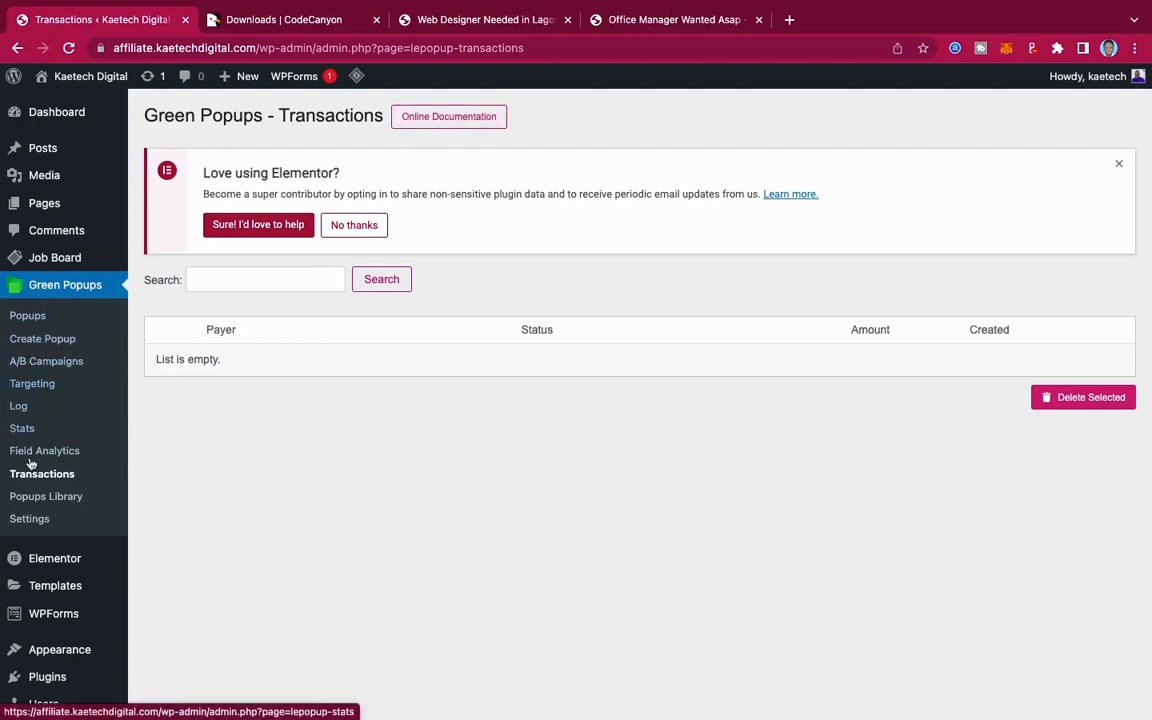
{"action": "left_click", "coordinate": [453, 118]}
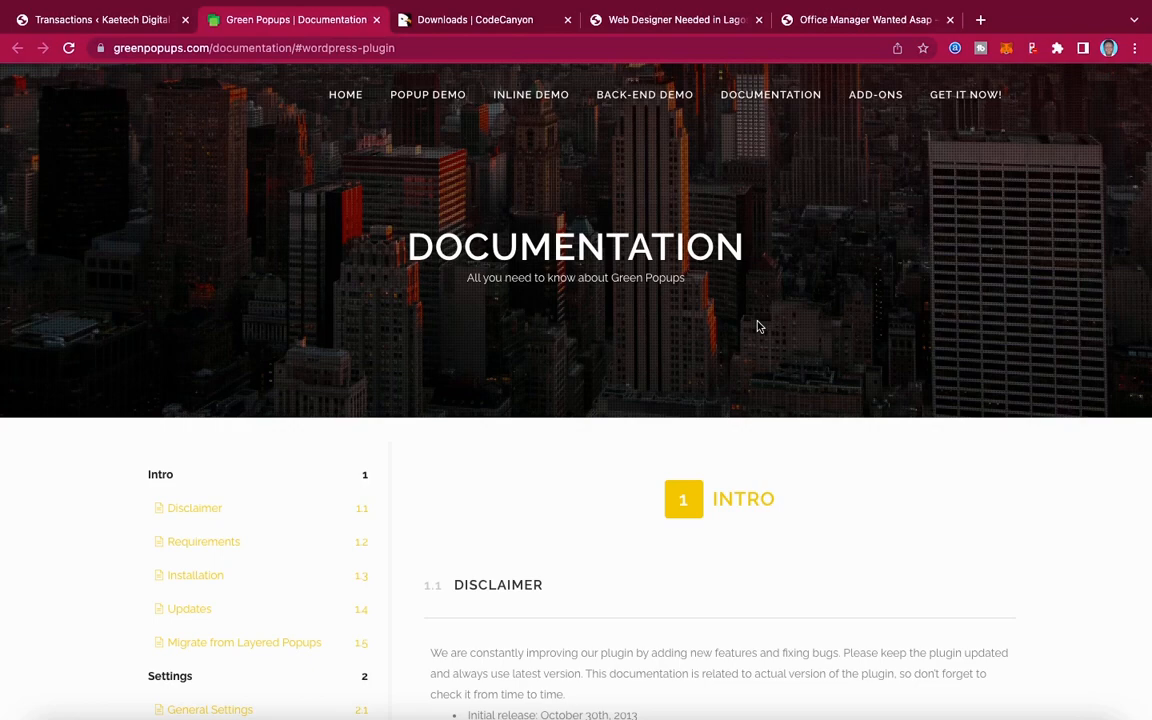
{"action": "scroll", "coordinate": [758, 326], "scroll_direction": "down", "scroll_amount": 2}
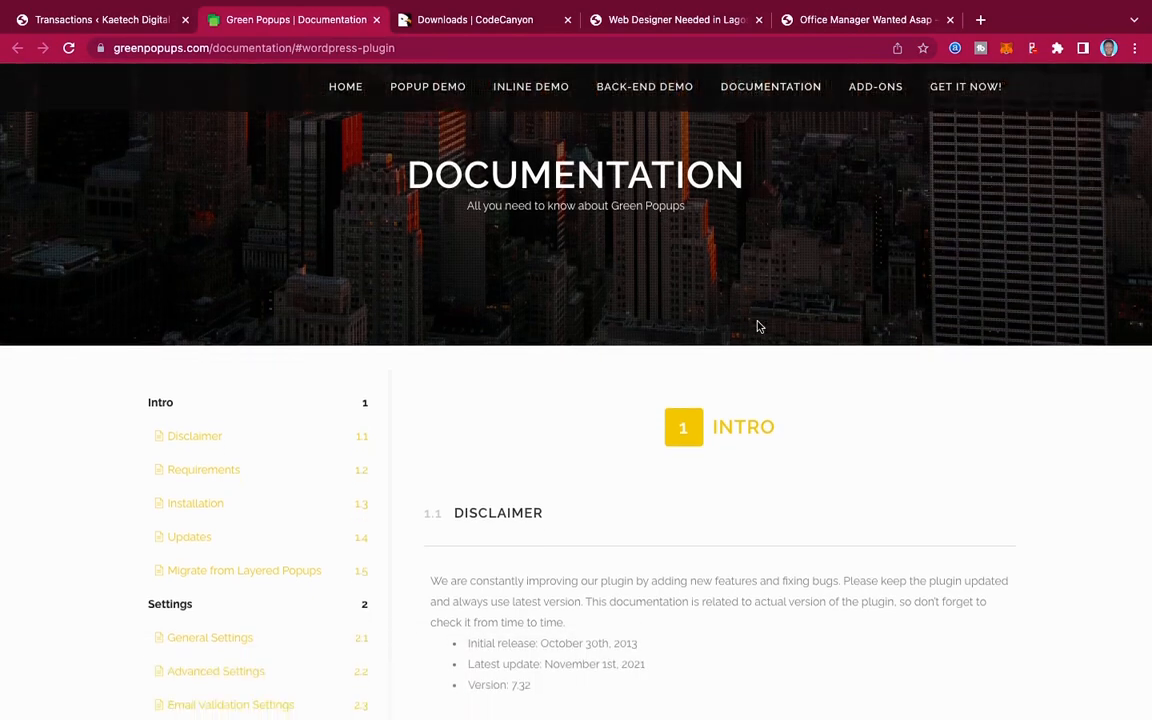
{"action": "scroll", "coordinate": [758, 326], "scroll_direction": "down", "scroll_amount": 3}
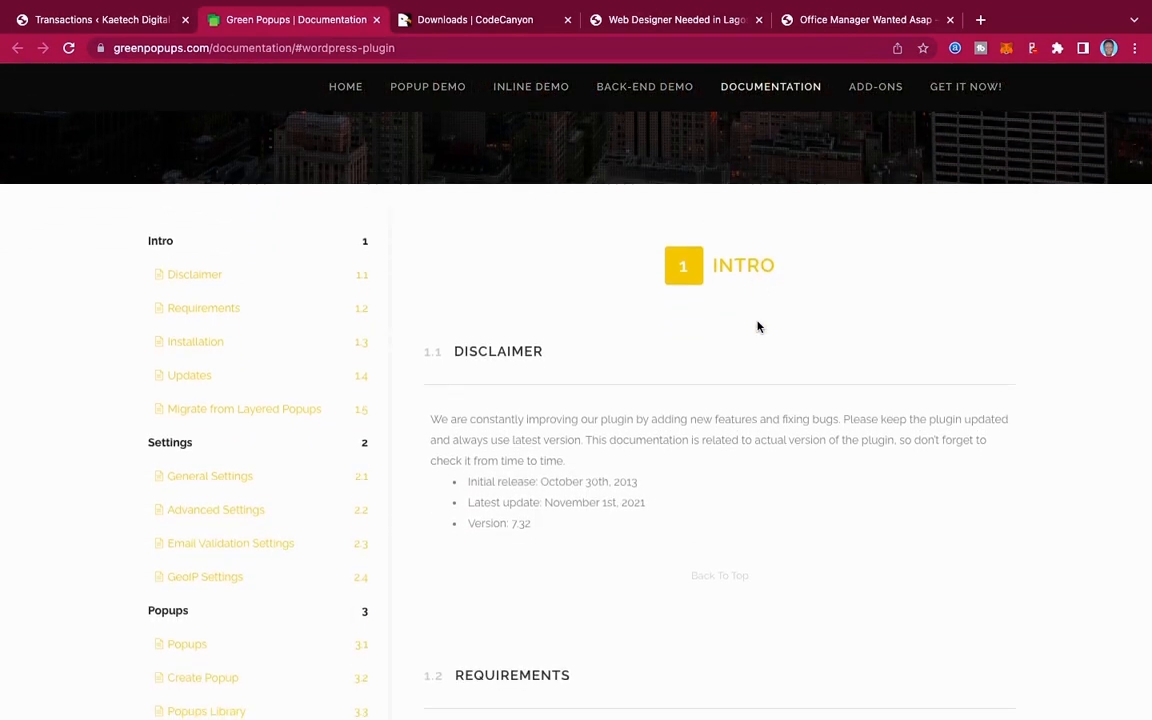
{"action": "scroll", "coordinate": [758, 326], "scroll_direction": "down", "scroll_amount": 6}
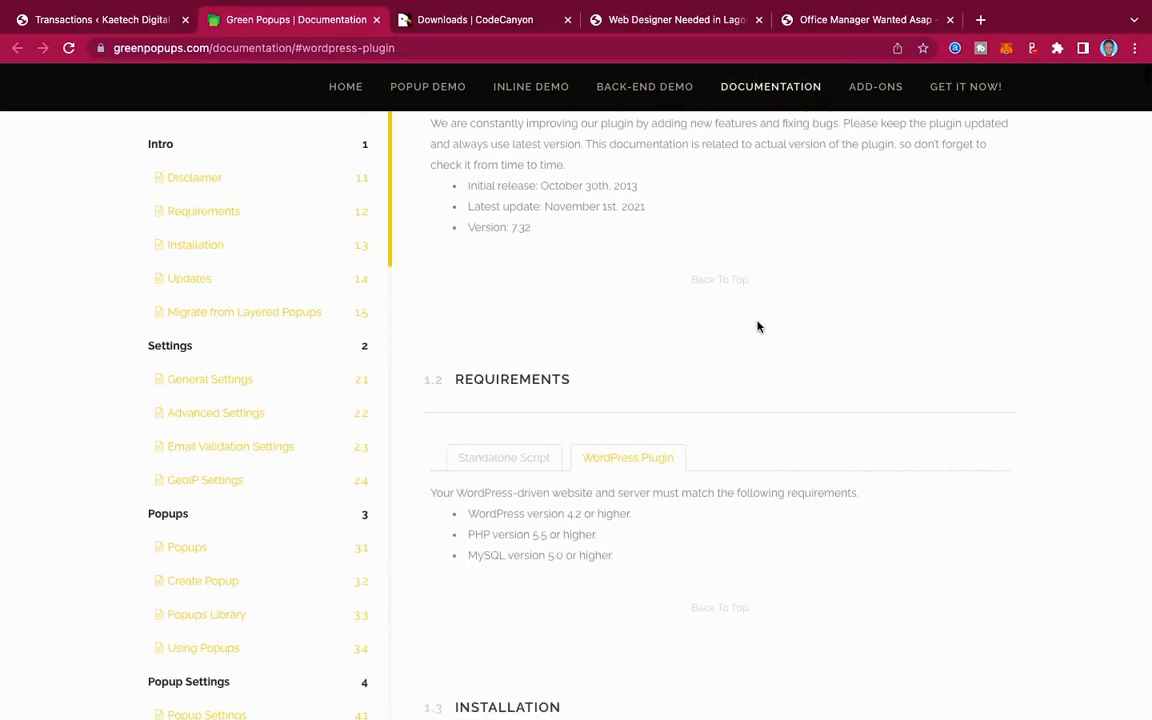
{"action": "scroll", "coordinate": [758, 326], "scroll_direction": "down", "scroll_amount": 20}
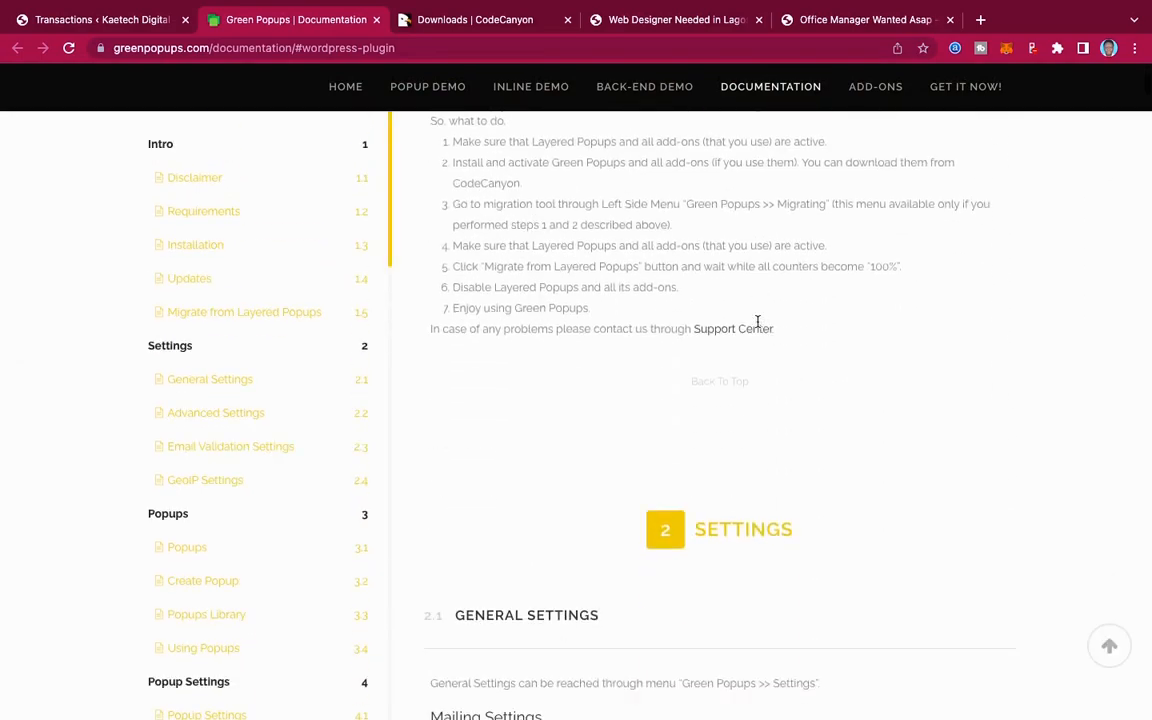
Step: Examine the settings chapter of the documentation, including the plugin modules listed under Advanced Settings
{"action": "scroll", "coordinate": [758, 326], "scroll_direction": "down", "scroll_amount": 20}
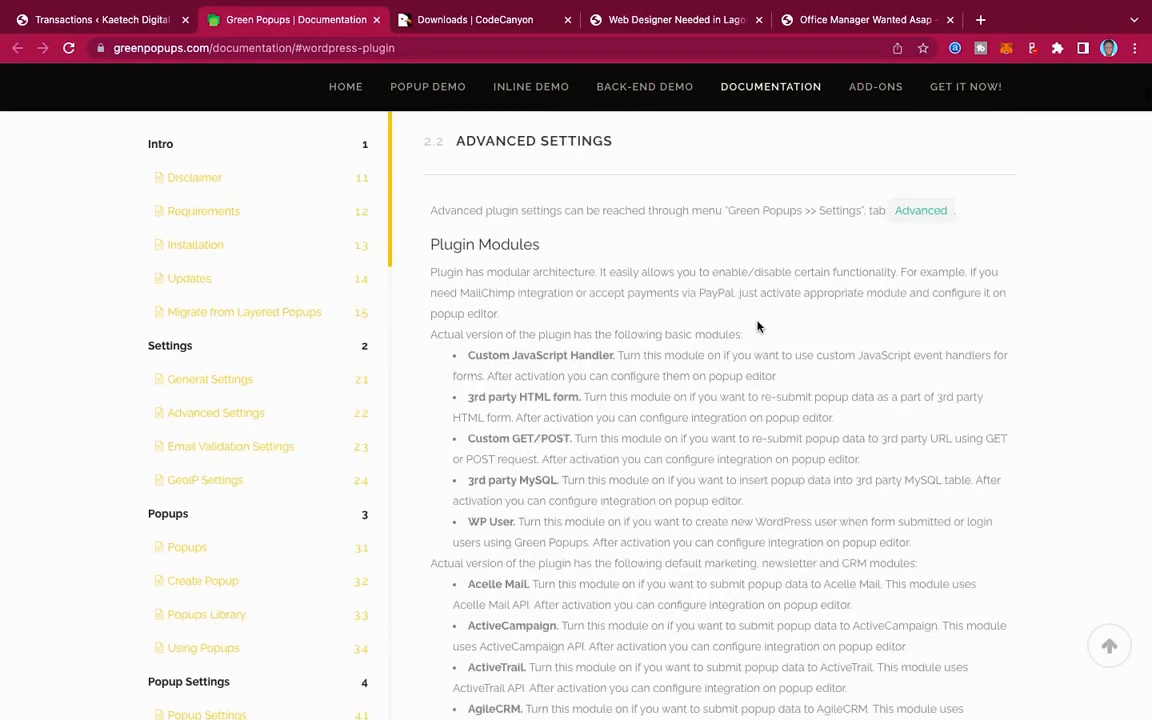
{"action": "scroll", "coordinate": [758, 326], "scroll_direction": "down", "scroll_amount": 20}
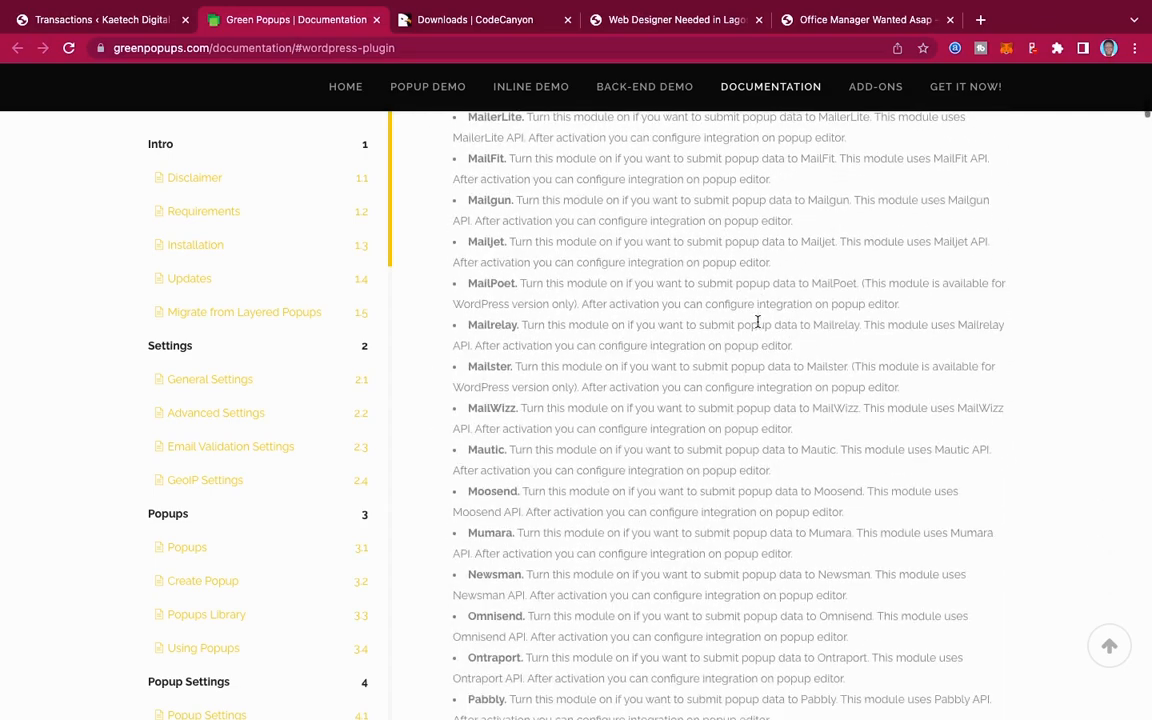
{"action": "scroll", "coordinate": [758, 322], "scroll_direction": "down", "scroll_amount": 8}
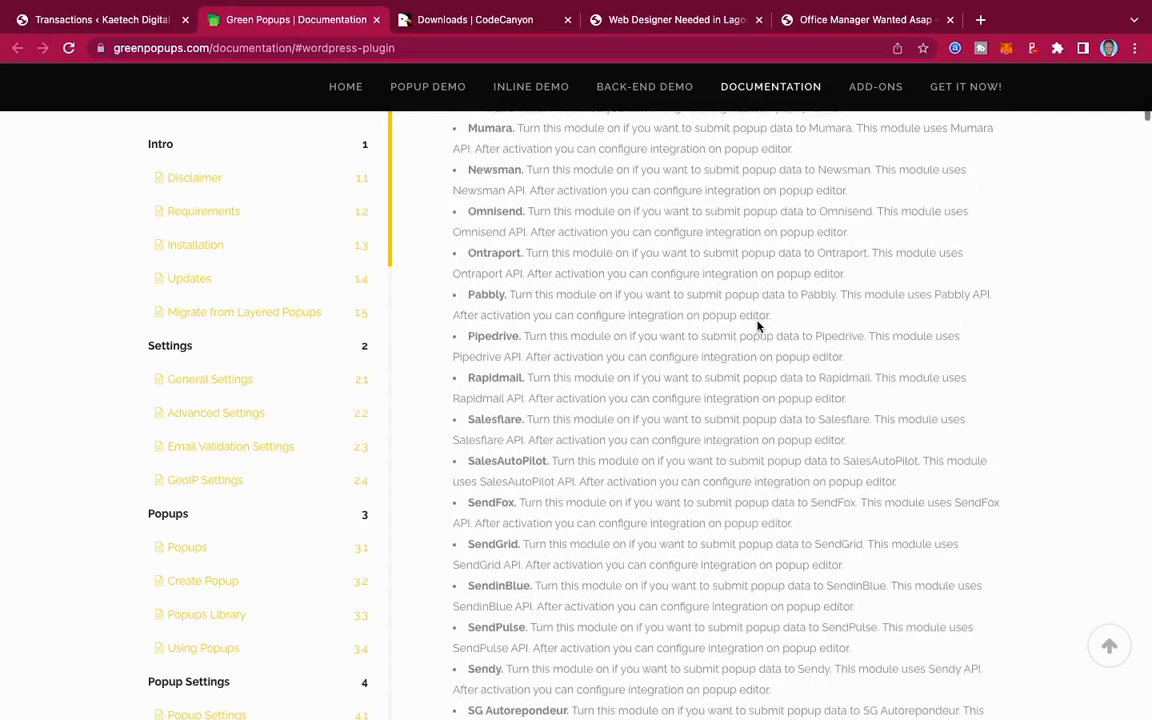
{"action": "scroll", "coordinate": [758, 326], "scroll_direction": "down", "scroll_amount": 8}
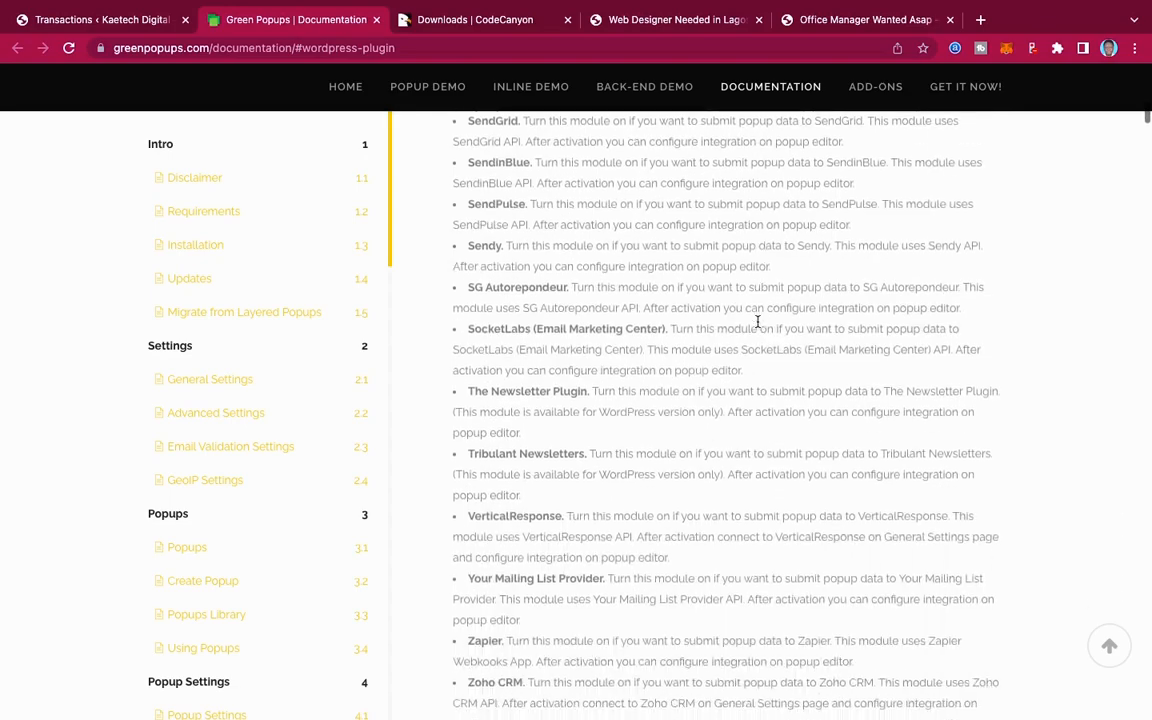
{"action": "scroll", "coordinate": [758, 322], "scroll_direction": "down", "scroll_amount": 19}
{"action": "scroll", "coordinate": [758, 322], "scroll_direction": "up", "scroll_amount": 20}
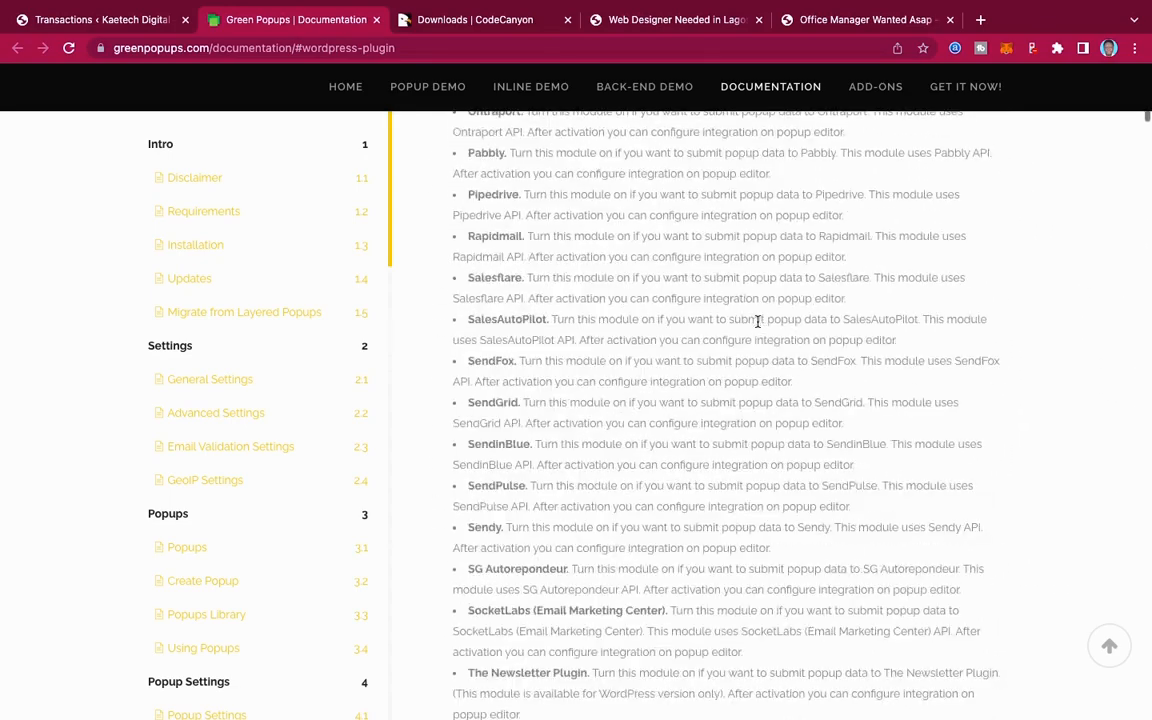
{"action": "scroll", "coordinate": [758, 325], "scroll_direction": "up", "scroll_amount": 20}
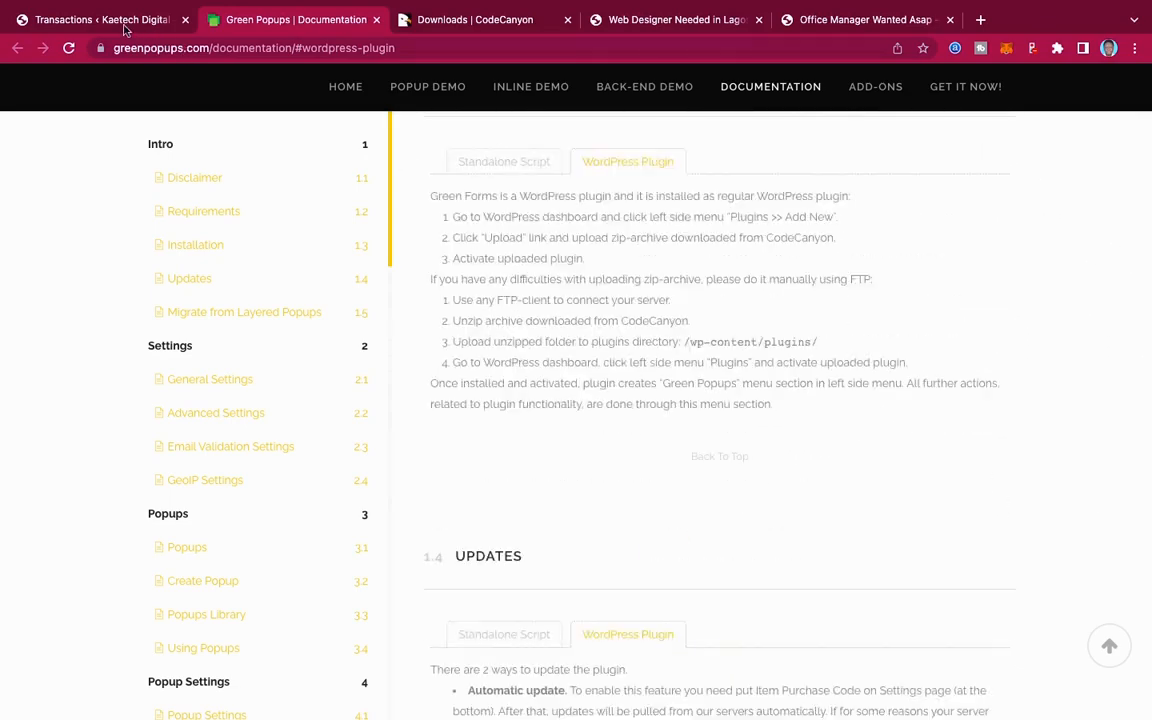
Step: Return to the Green Popups admin and view the actions available for Popup # 26598 in the popups list
{"action": "left_click", "coordinate": [110, 20]}
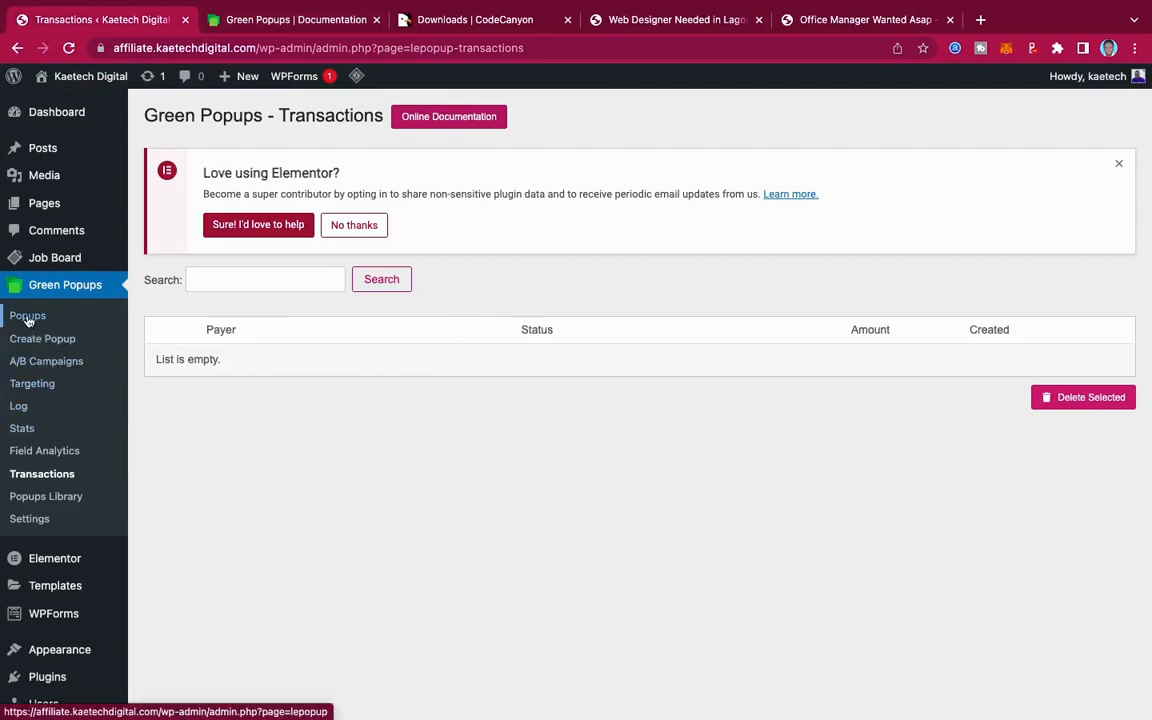
{"action": "left_click", "coordinate": [28, 317]}
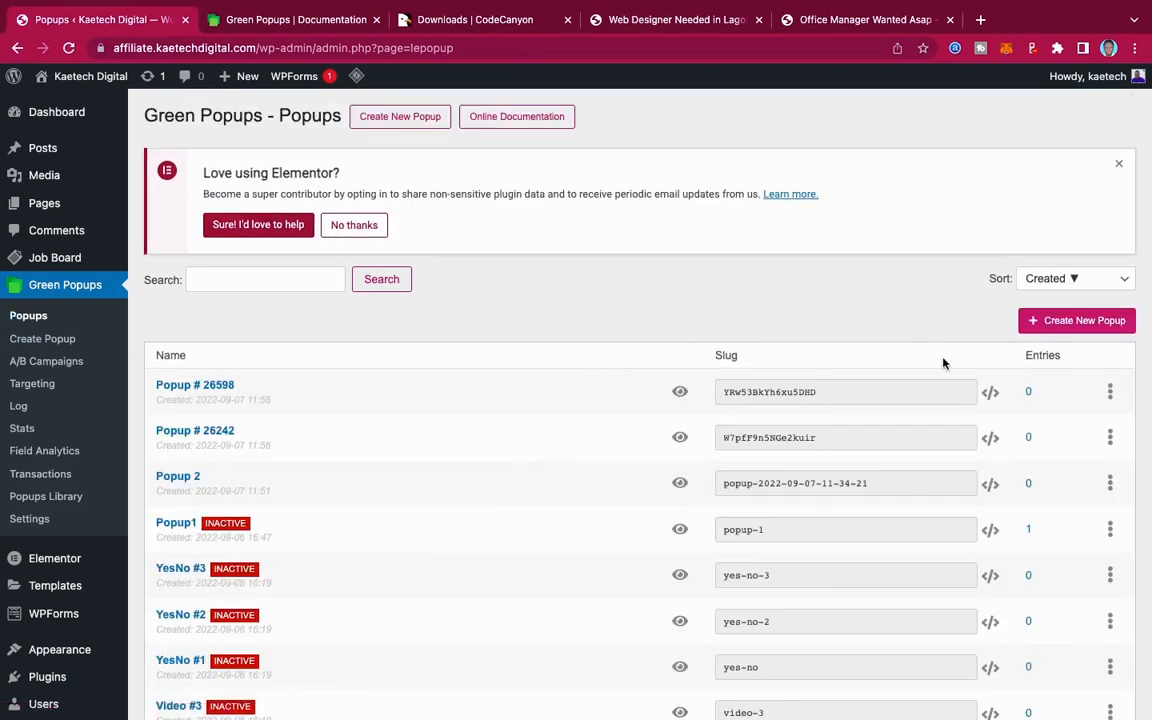
{"action": "left_click", "coordinate": [1109, 391]}
{"action": "left_click", "coordinate": [1008, 491]}
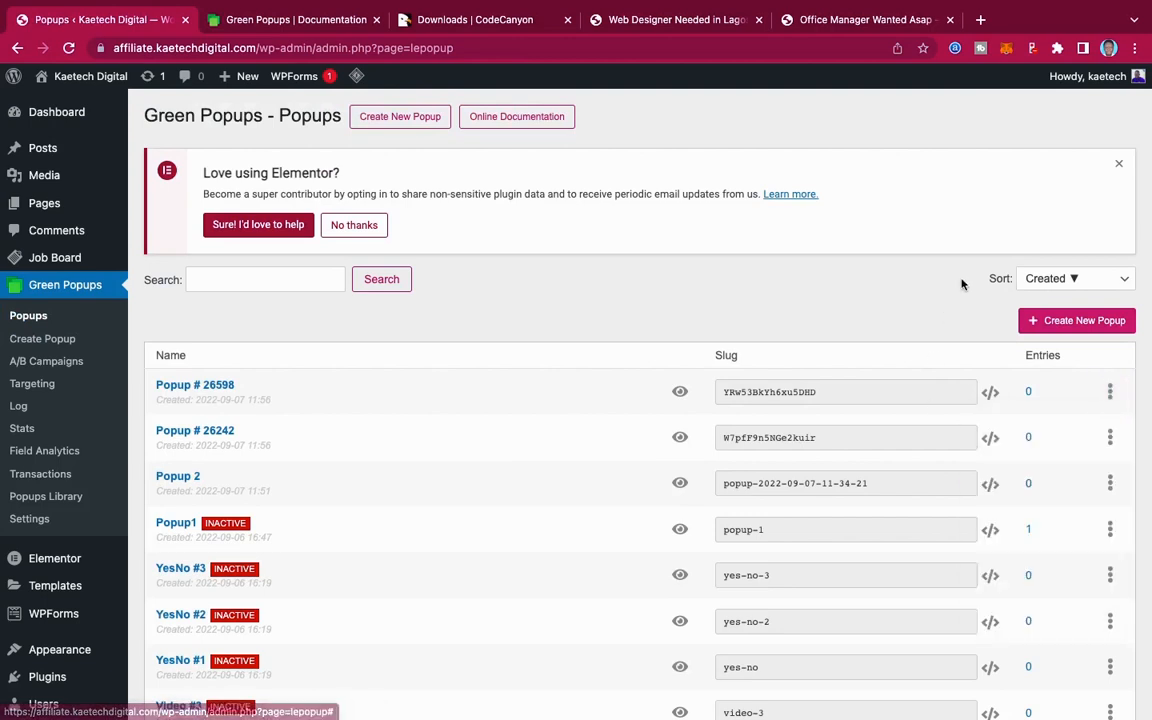
{"action": "left_click", "coordinate": [1110, 391]}
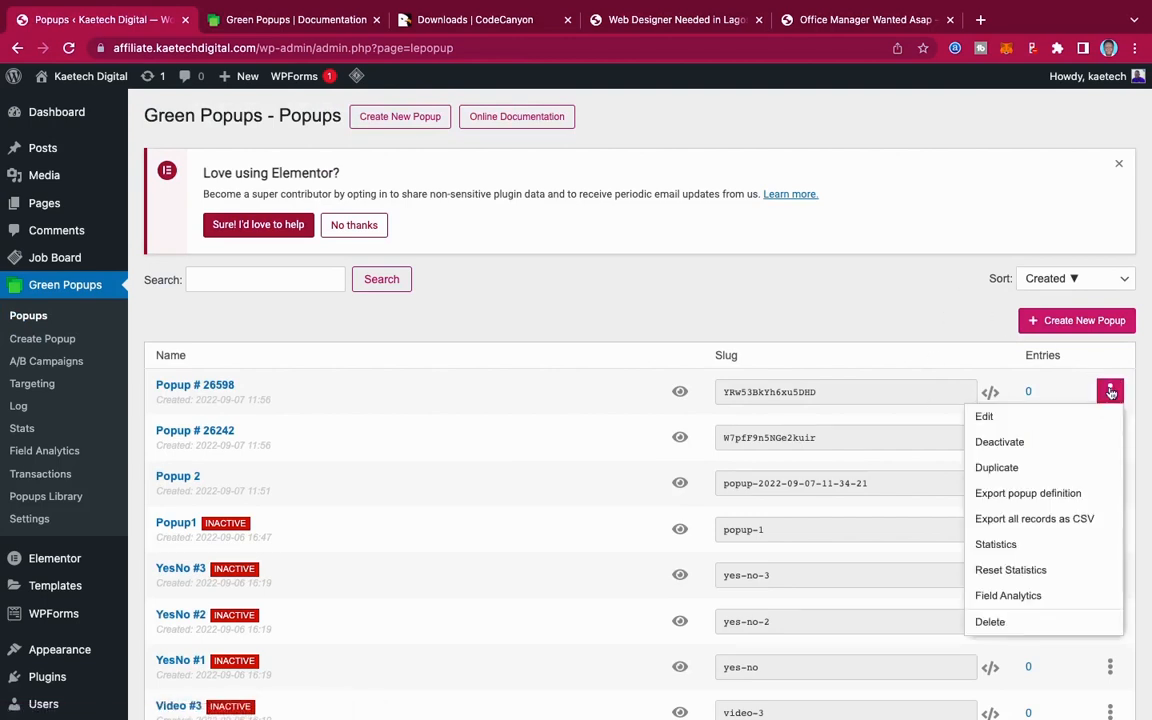
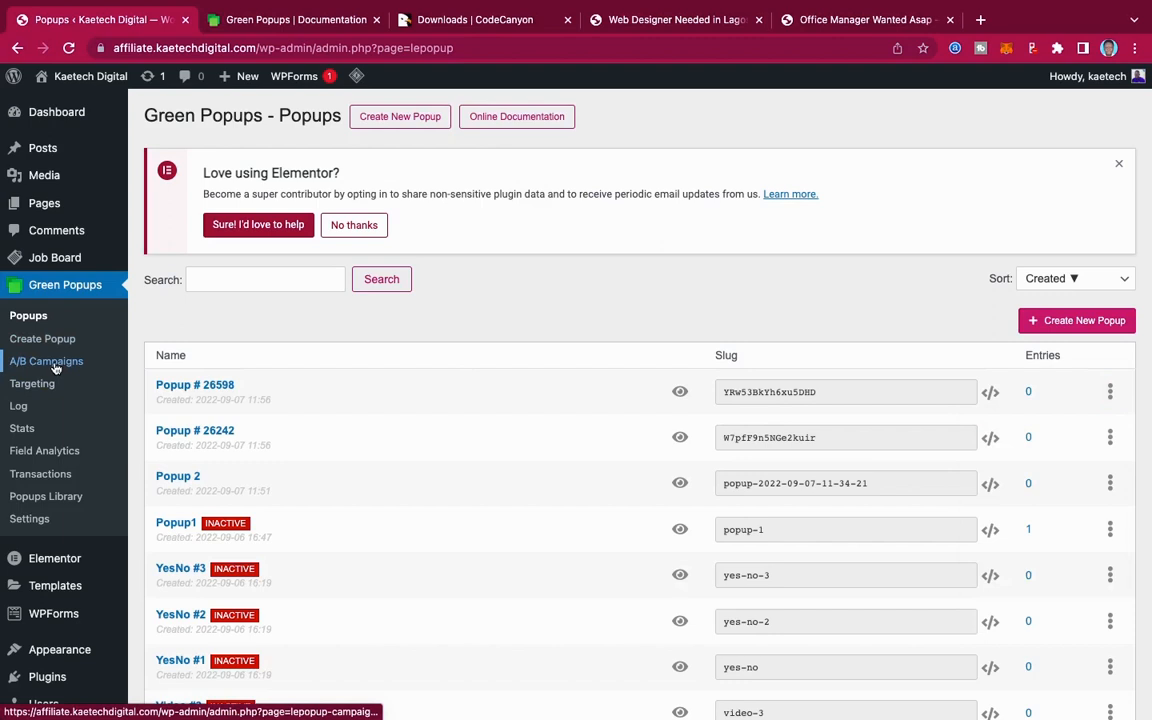
Step: View the A/B campaigns list, and dismiss the popup on the live "Office Manager Wanted Asap" job page
{"action": "left_click", "coordinate": [55, 368]}
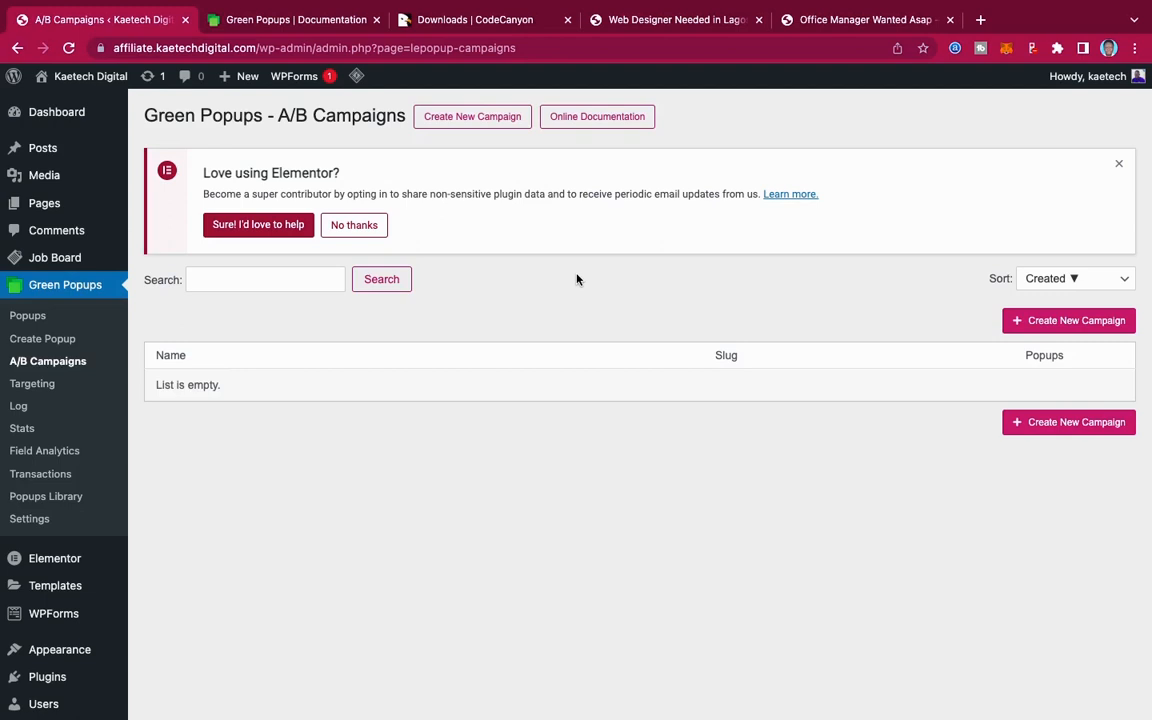
{"action": "left_click", "coordinate": [838, 20]}
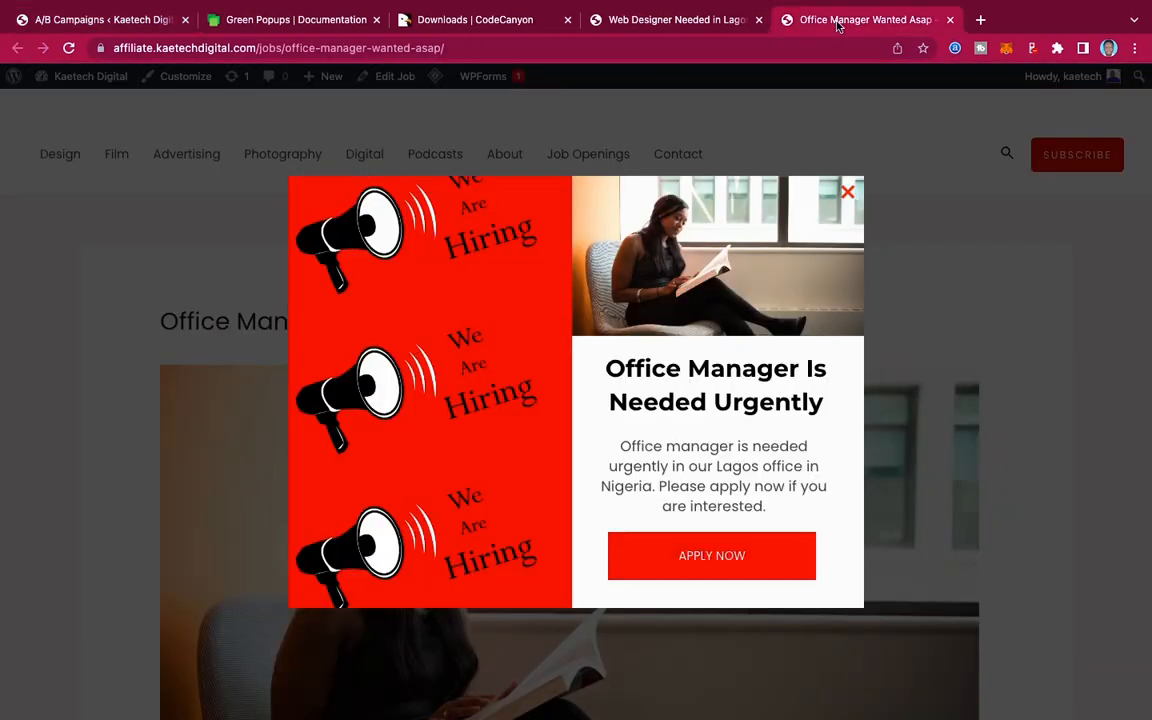
{"action": "left_click", "coordinate": [845, 195]}
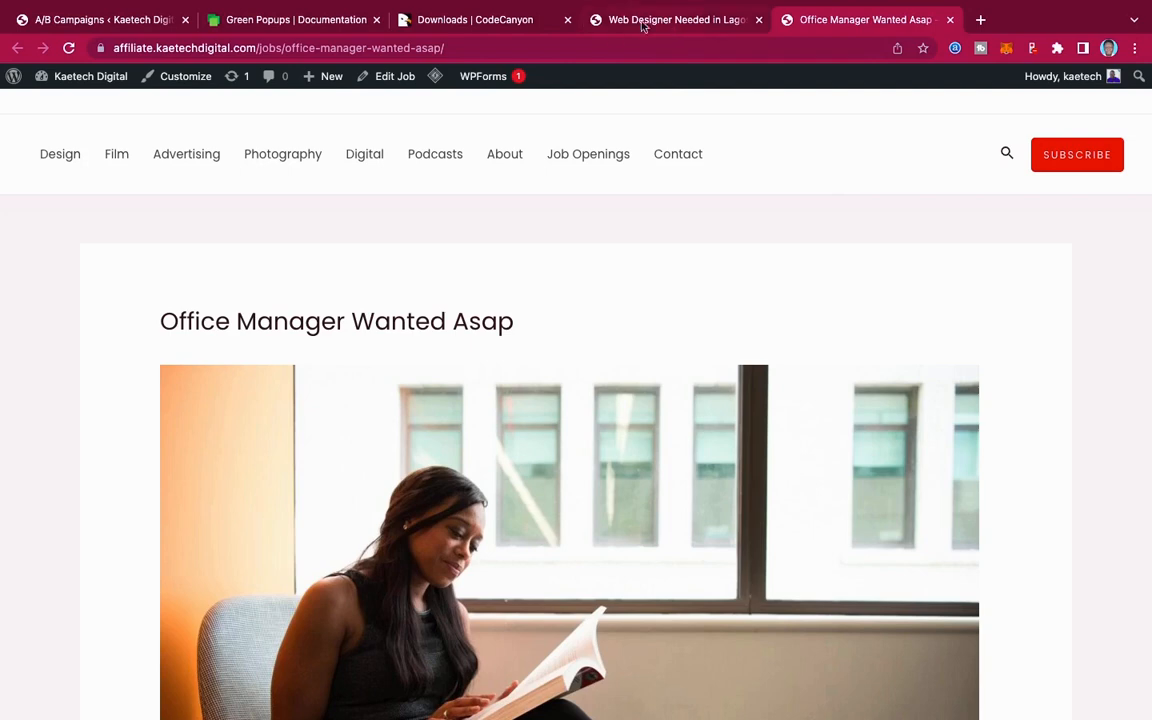
Step: Switch to the CodeCanyon downloads and open the item page of the Green Popups plugin for WordPress
{"action": "left_click", "coordinate": [478, 24]}
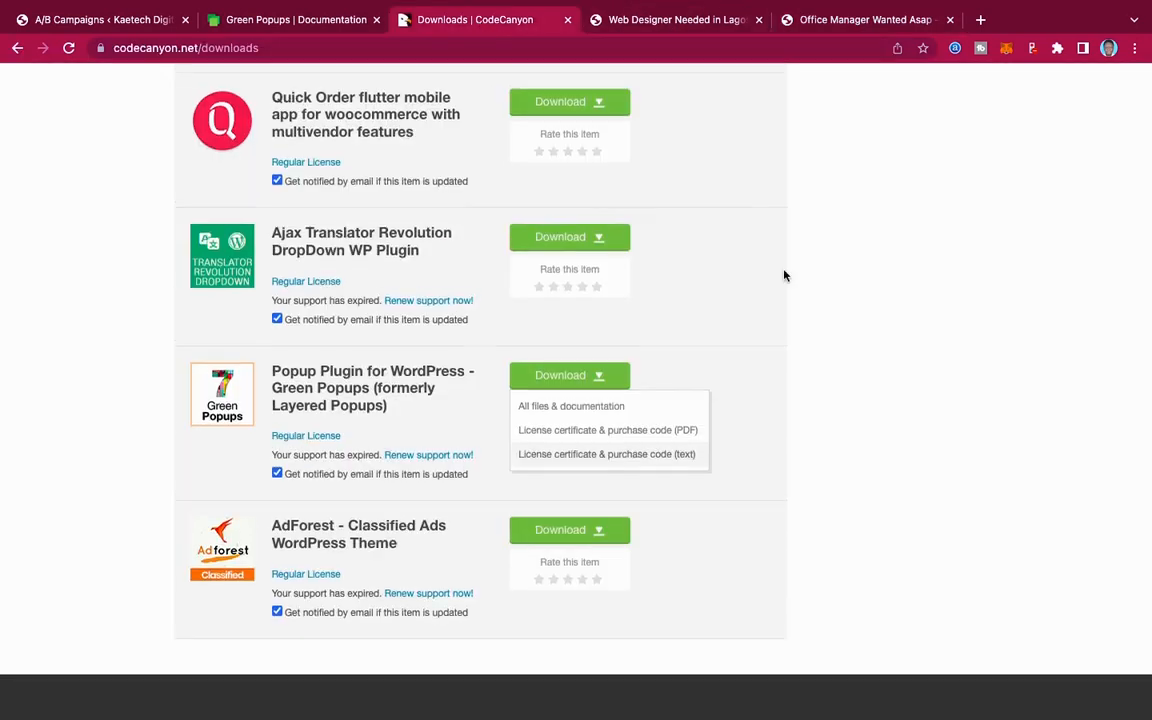
{"action": "scroll", "coordinate": [784, 275], "scroll_direction": "up", "scroll_amount": 5}
{"action": "scroll", "coordinate": [784, 275], "scroll_direction": "down", "scroll_amount": 5}
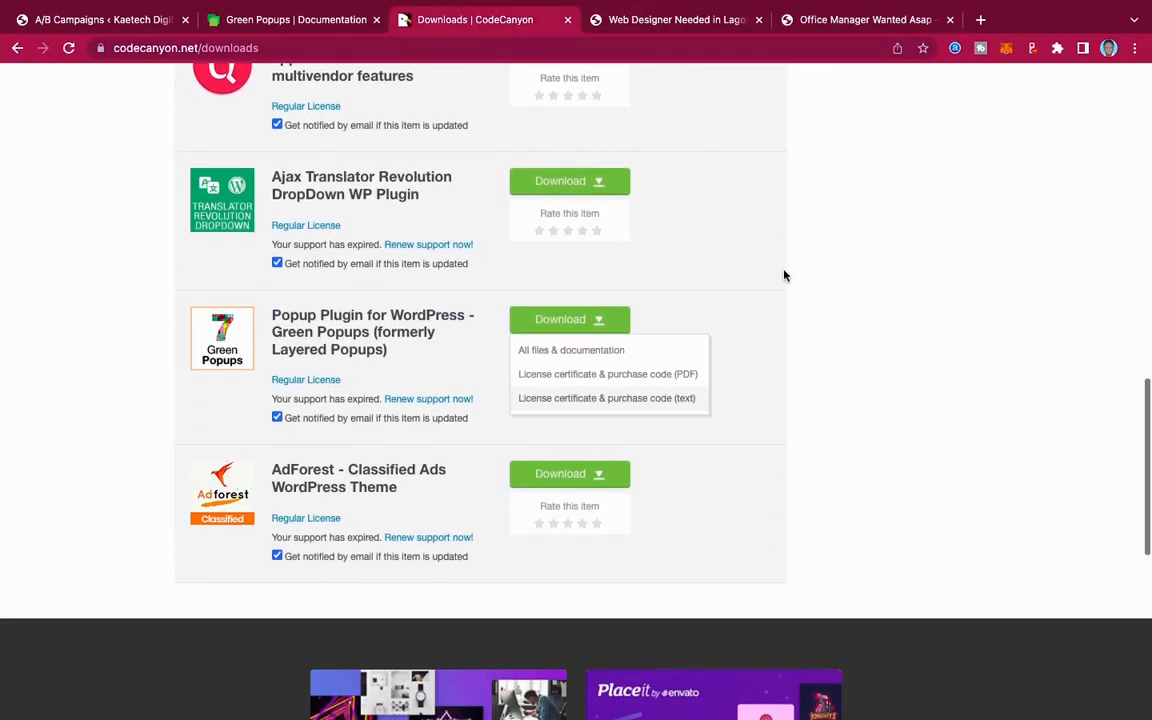
{"action": "left_click", "coordinate": [329, 319]}
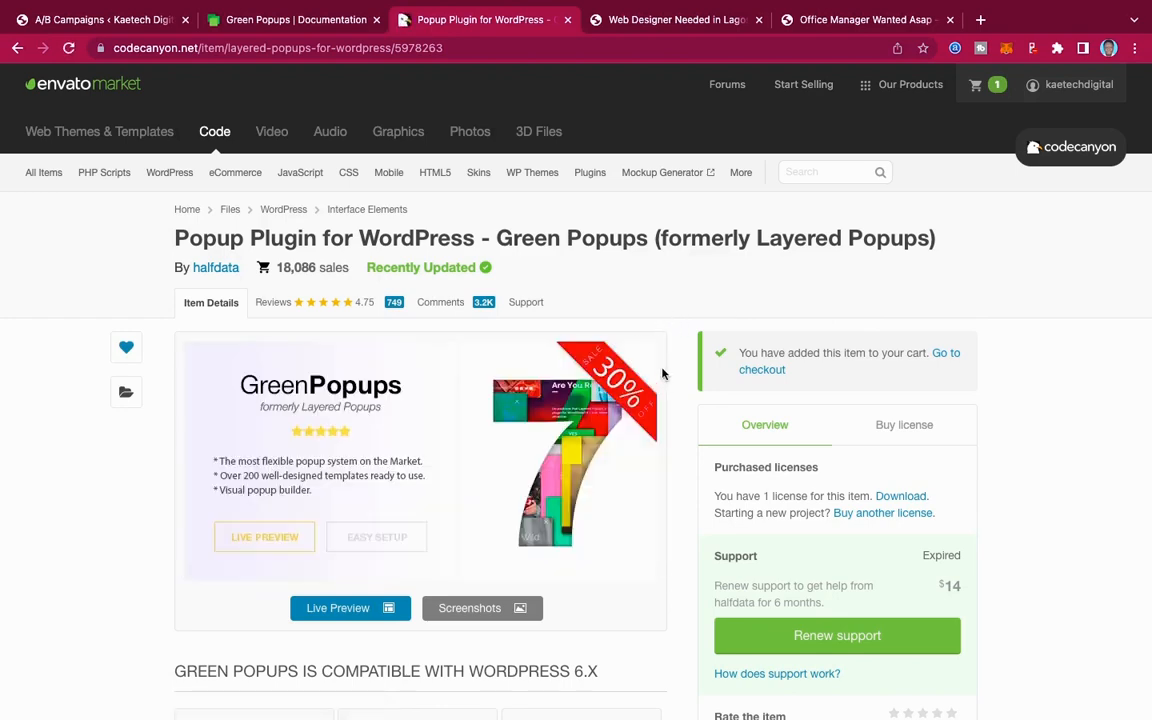
Step: Examine the Green Popups item details, from the plugin description to the demos and popup usage section
{"action": "scroll", "coordinate": [681, 491], "scroll_direction": "down", "scroll_amount": 5}
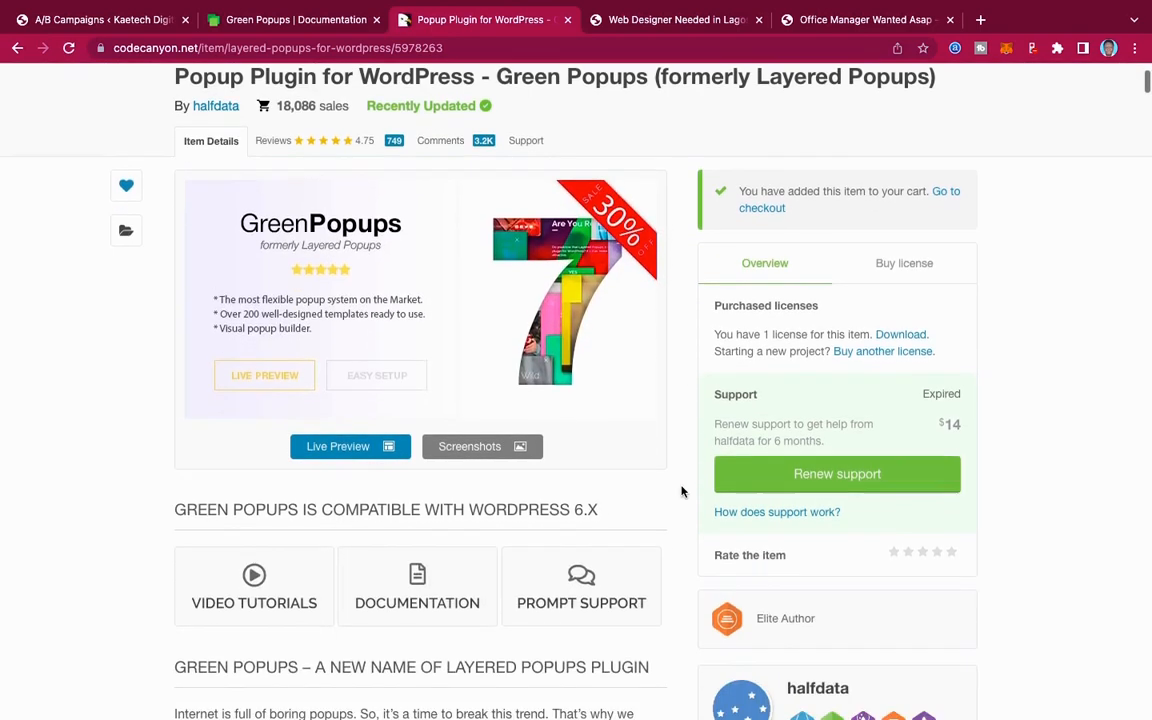
{"action": "scroll", "coordinate": [681, 491], "scroll_direction": "down", "scroll_amount": 7}
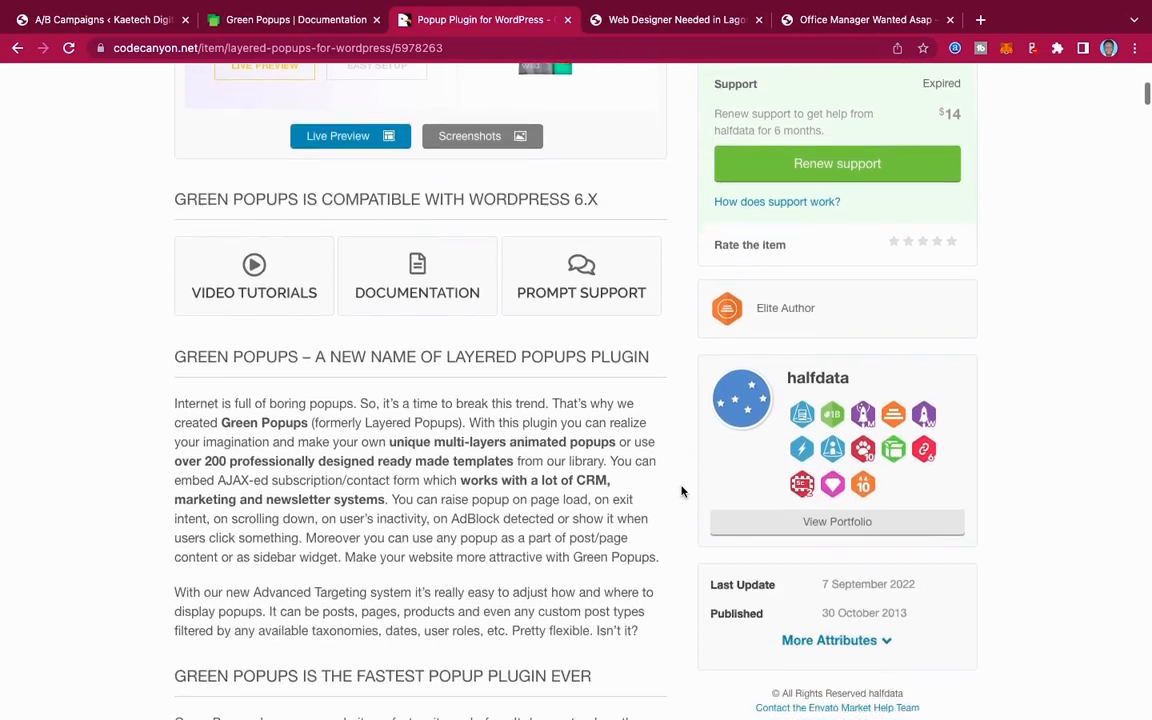
{"action": "scroll", "coordinate": [681, 491], "scroll_direction": "down", "scroll_amount": 1}
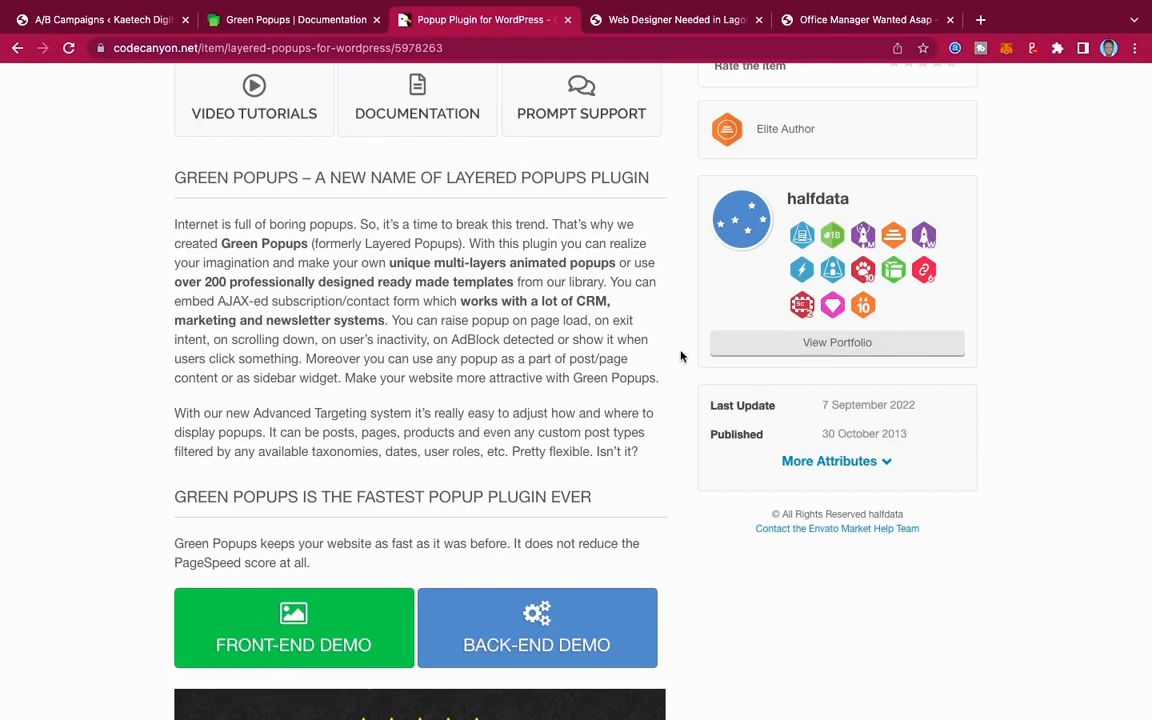
{"action": "scroll", "coordinate": [680, 356], "scroll_direction": "down", "scroll_amount": 5}
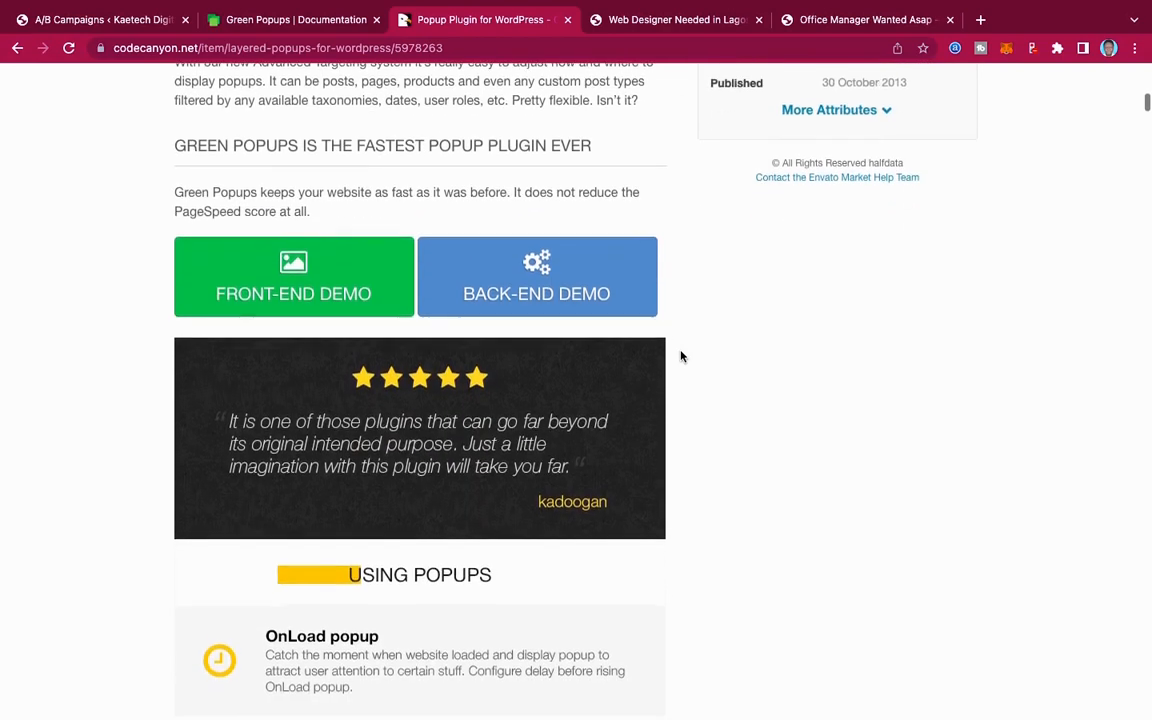
{"action": "scroll", "coordinate": [680, 356], "scroll_direction": "up", "scroll_amount": 10}
{"action": "scroll", "coordinate": [680, 356], "scroll_direction": "up", "scroll_amount": 2}
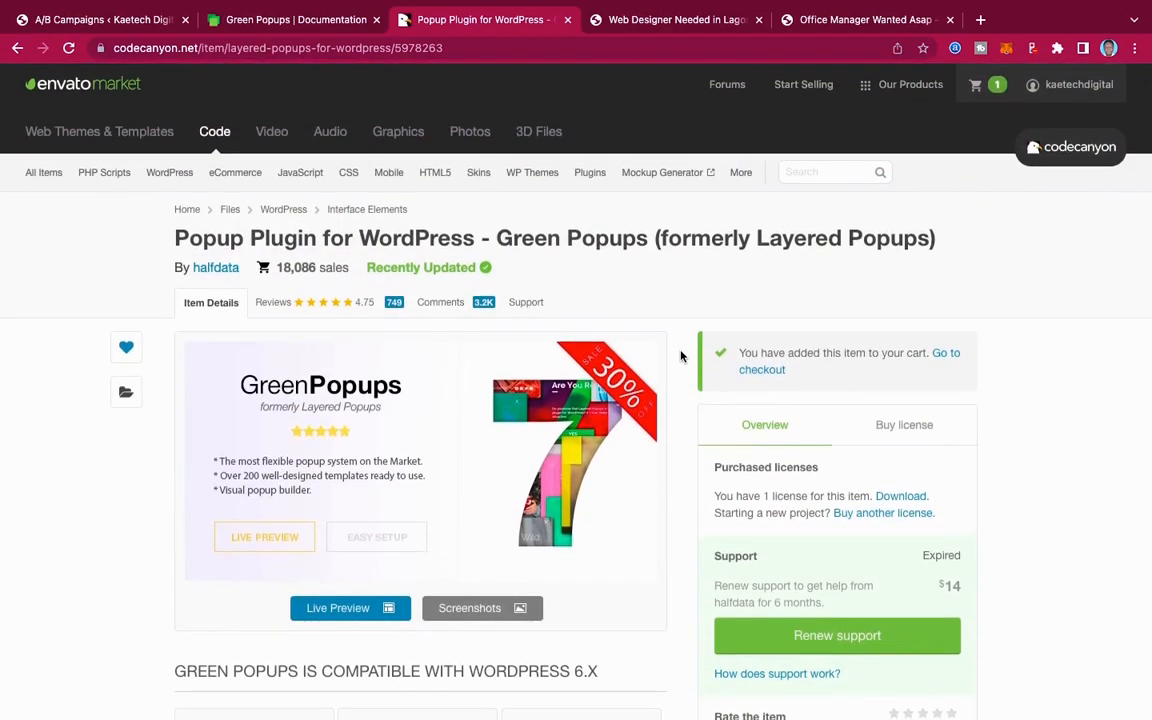